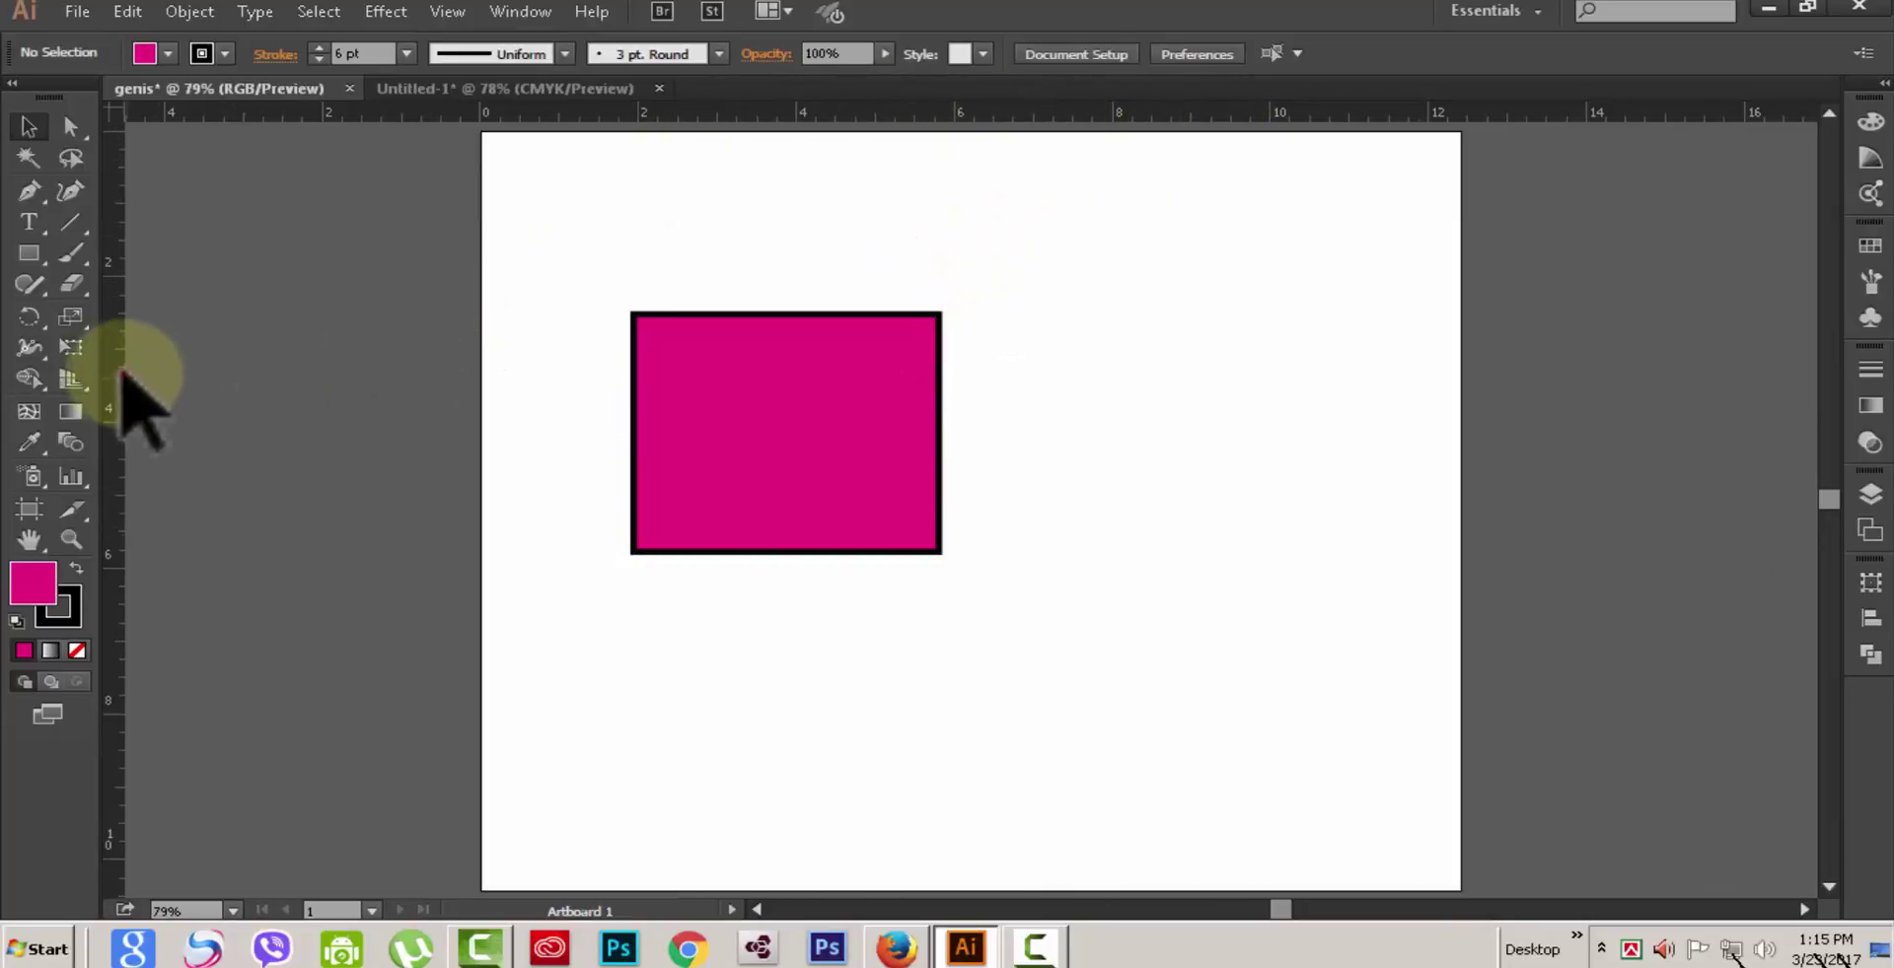
Step: Place a vertical ruler guide along the magenta rectangle's left edge and clear the guides
left_click_drag(123, 374, 633, 399)
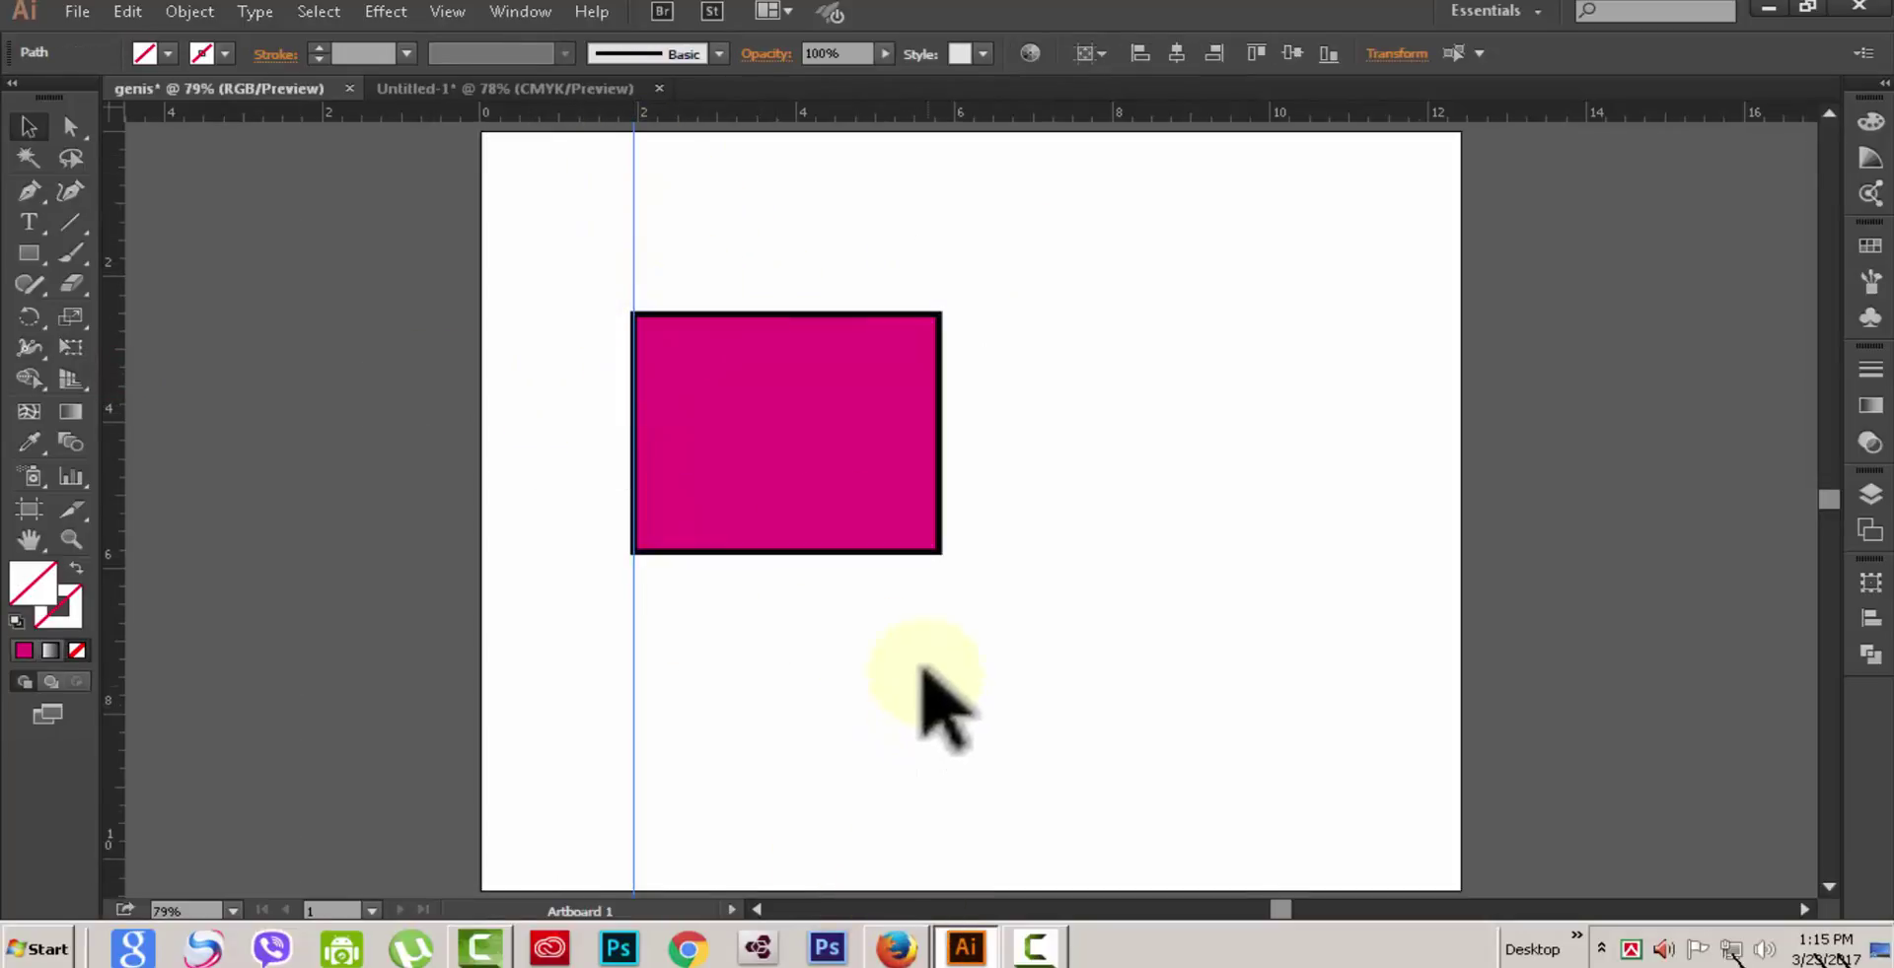
left_click(444, 12)
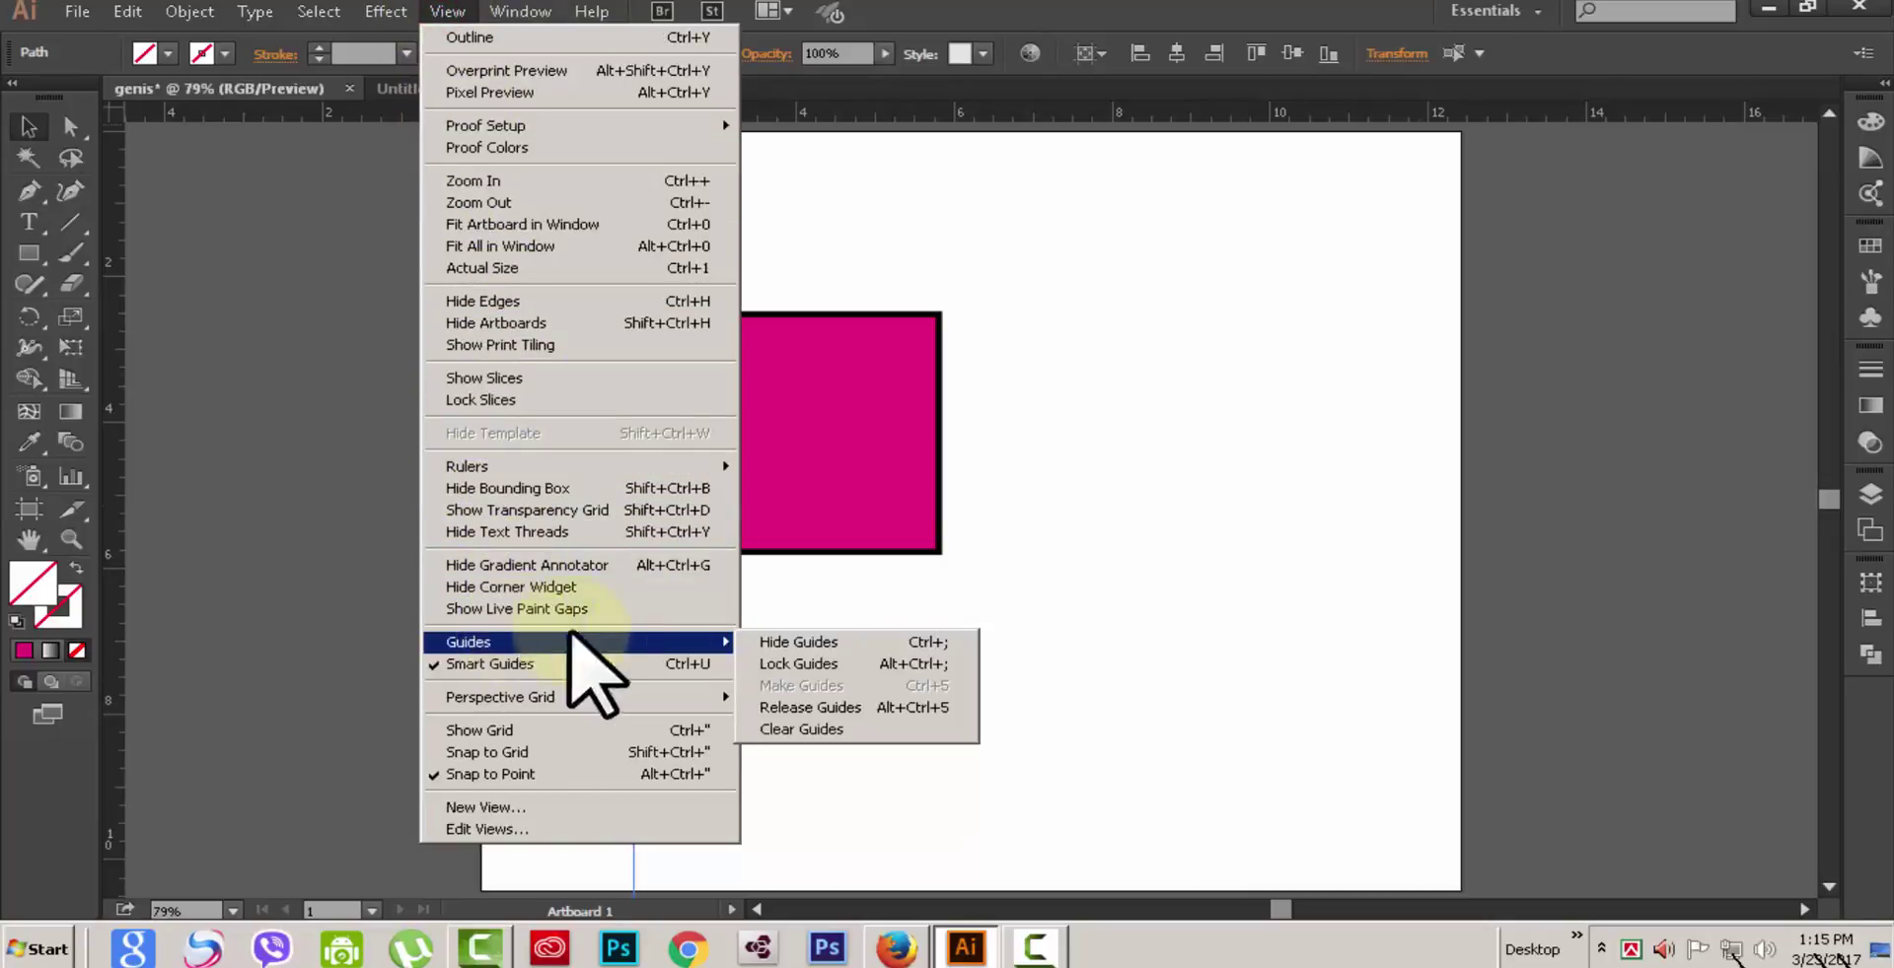
mouse_move(728, 644)
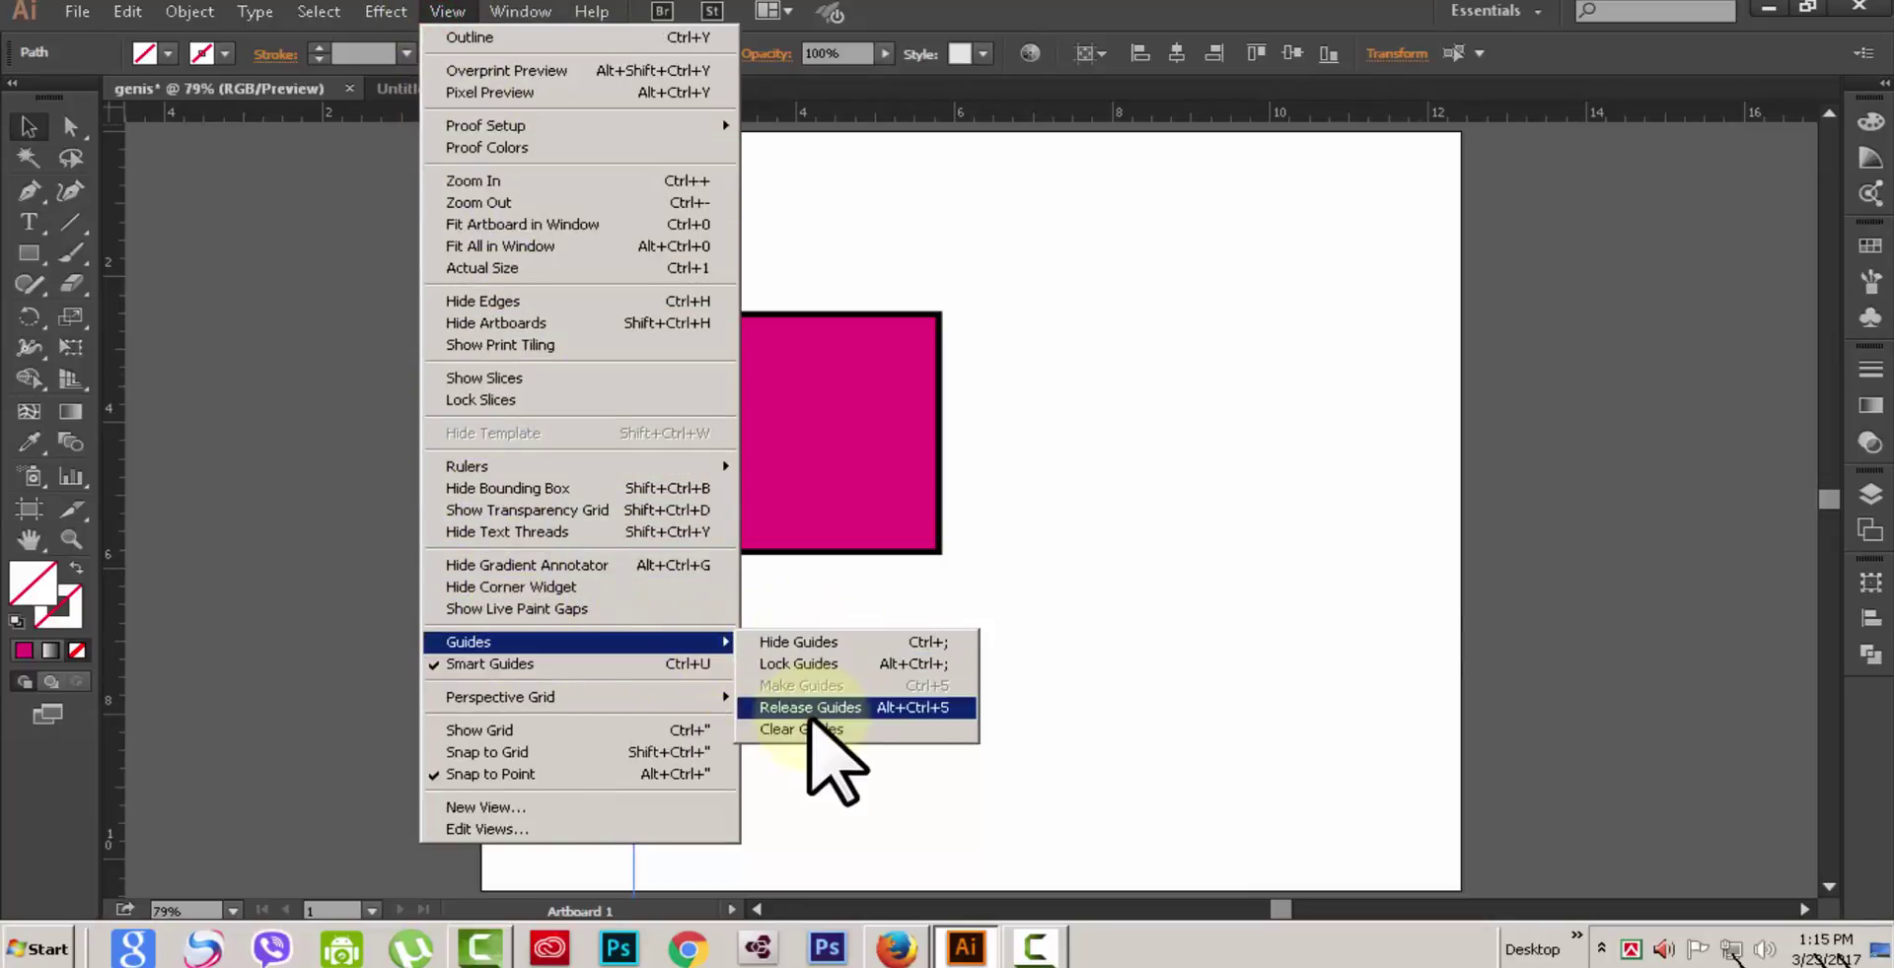
left_click(813, 707)
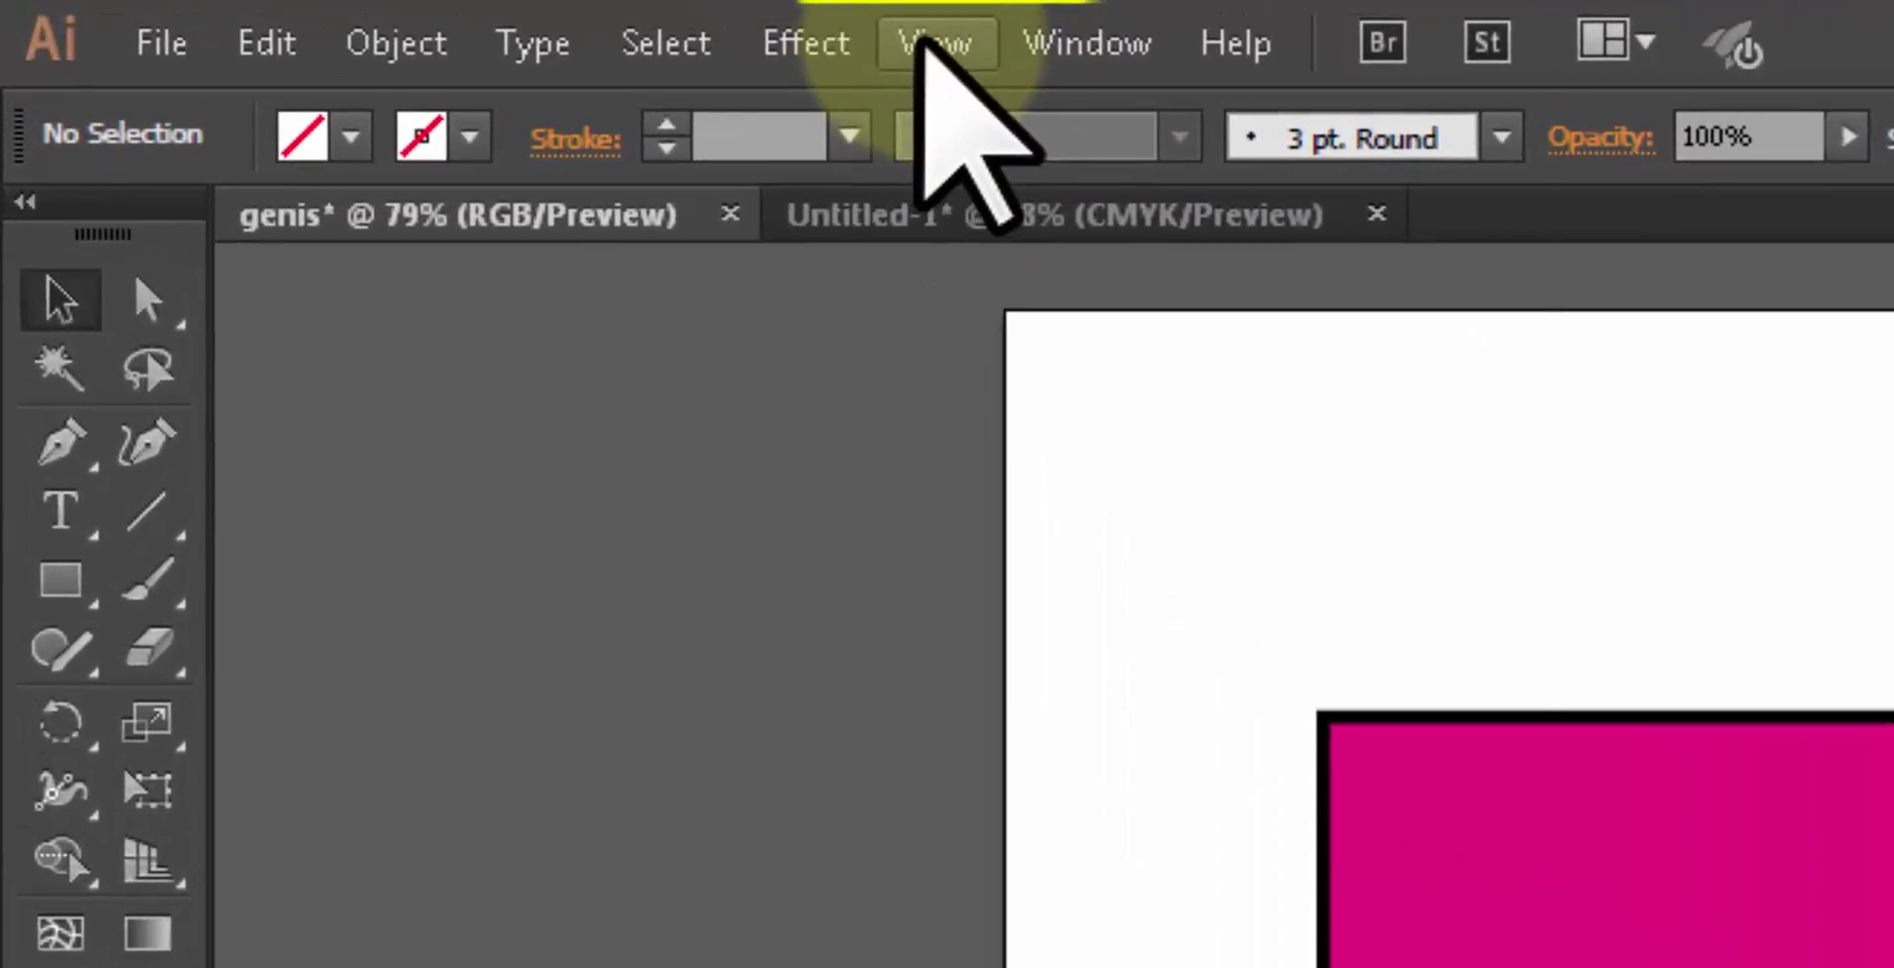
Step: Show the rulers around the genis document
left_click(803, 37)
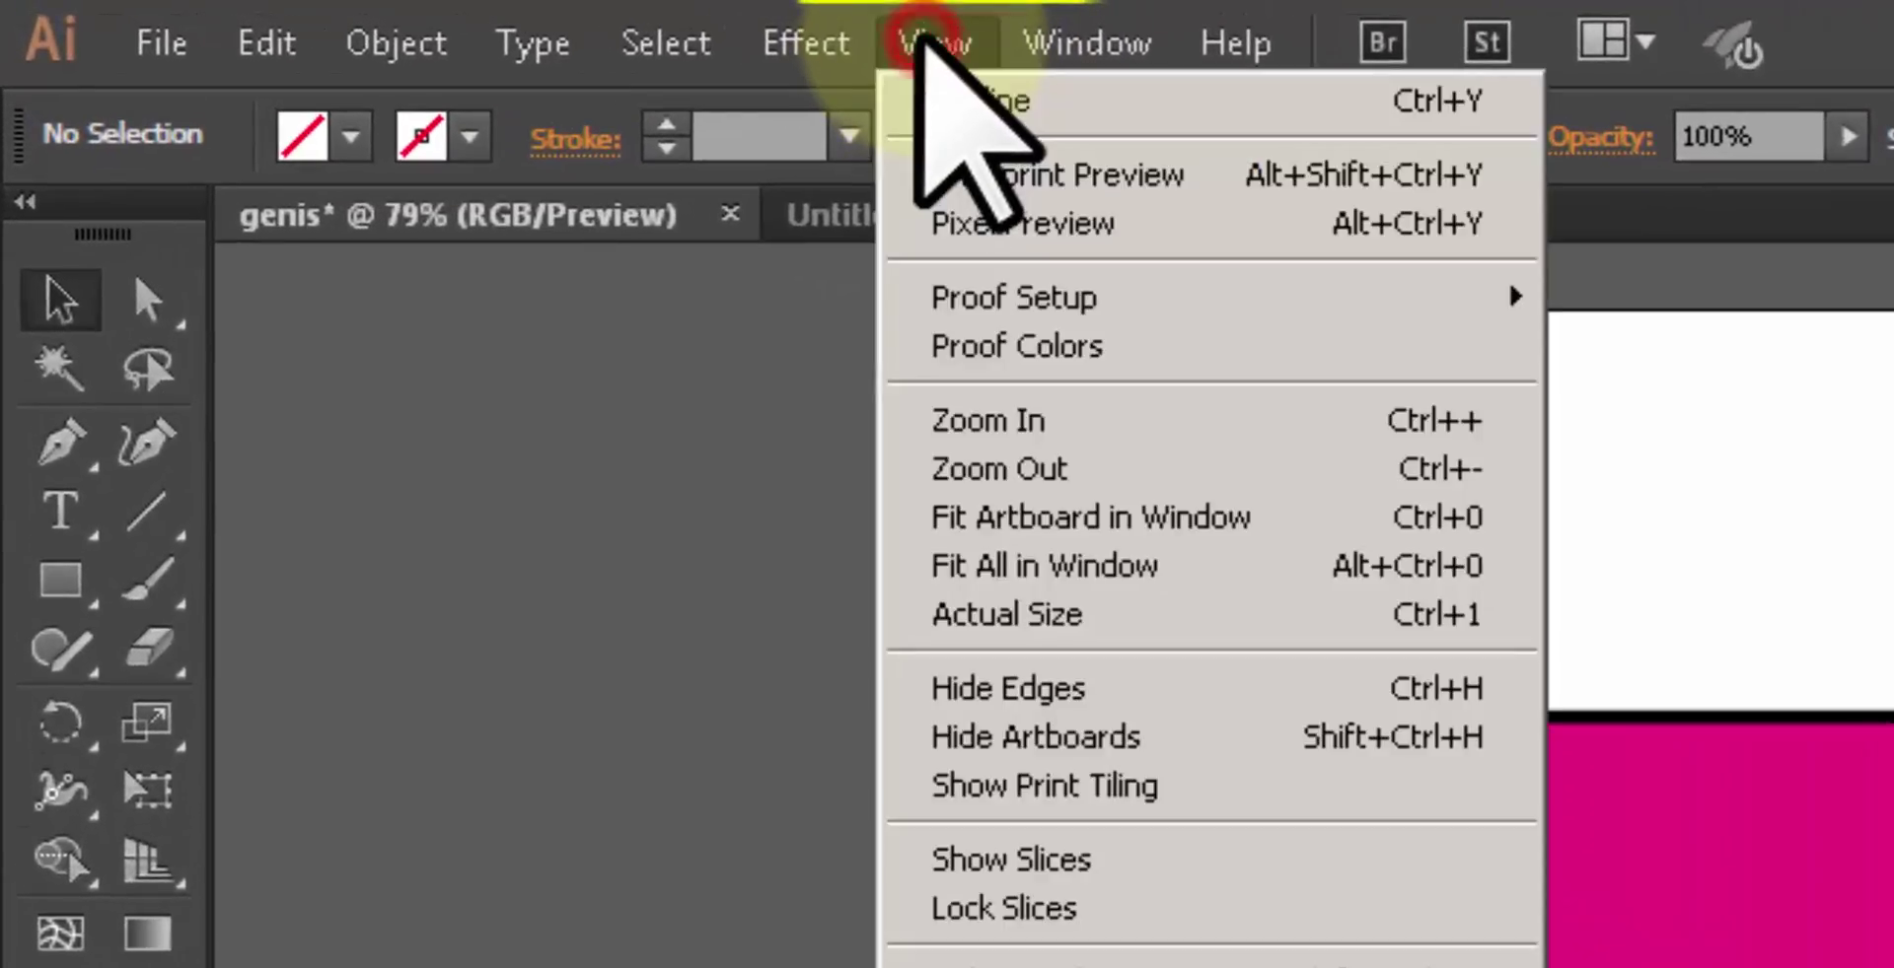
mouse_move(897, 893)
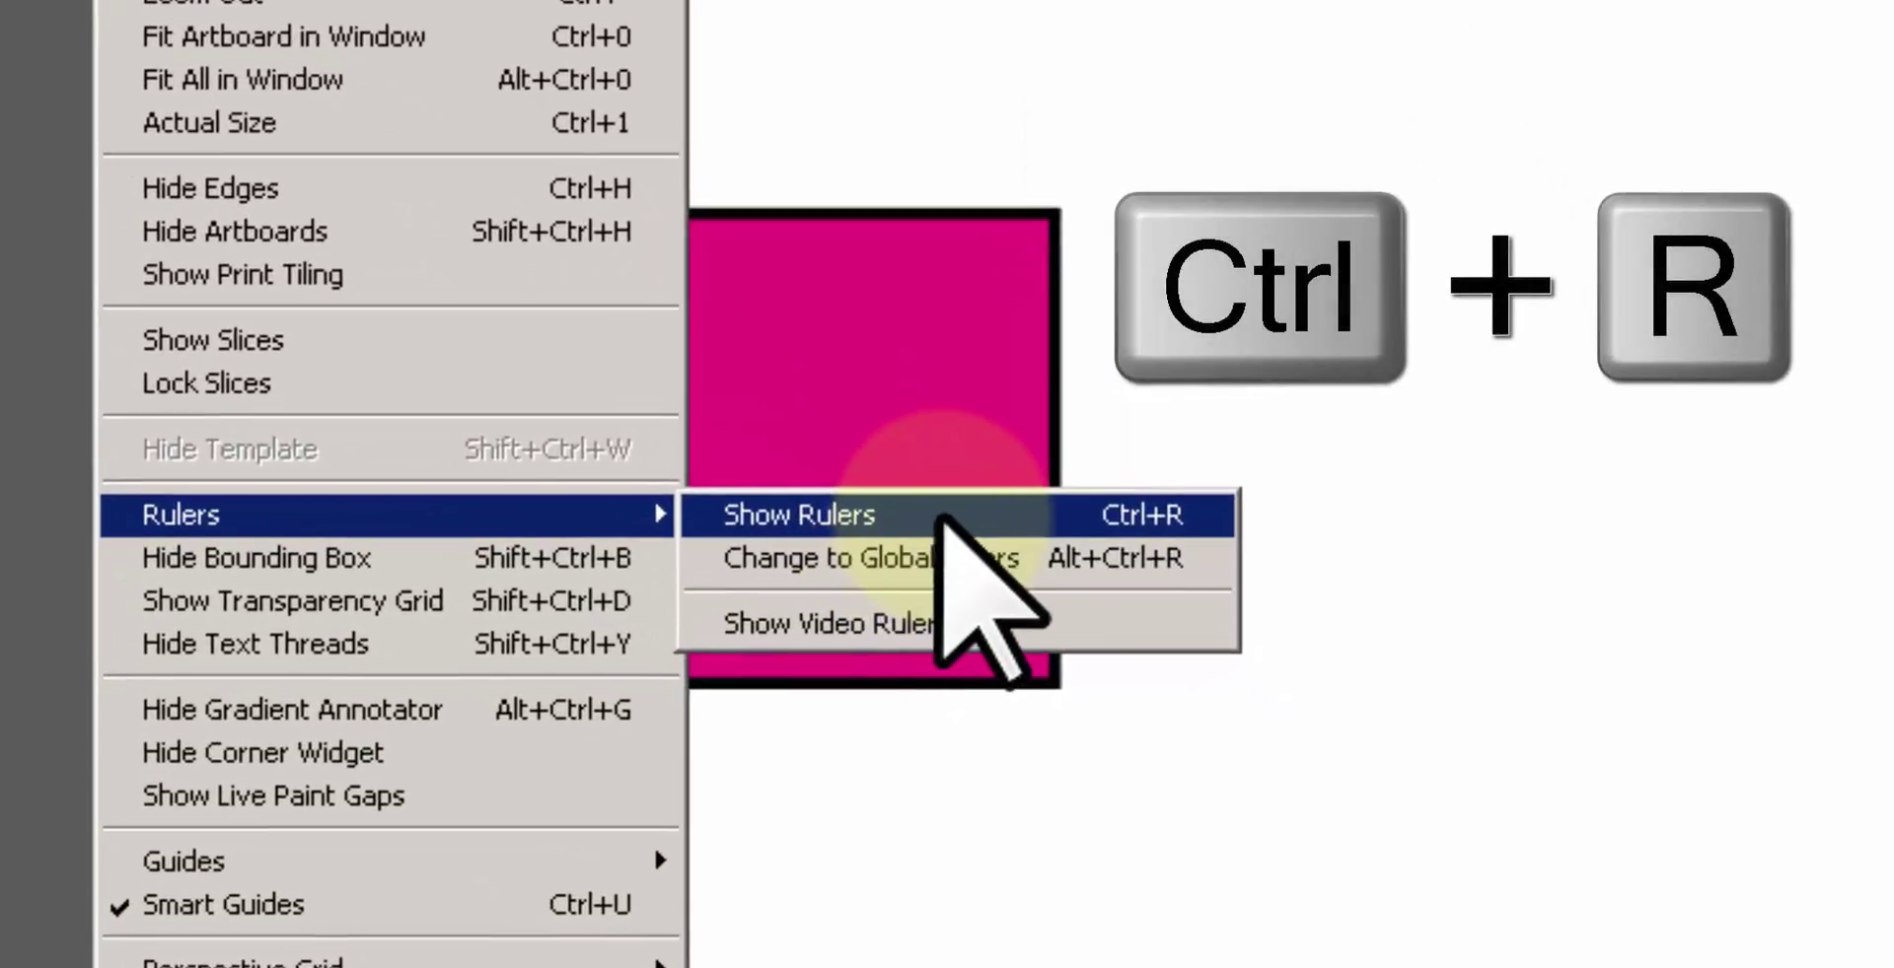
left_click(939, 517)
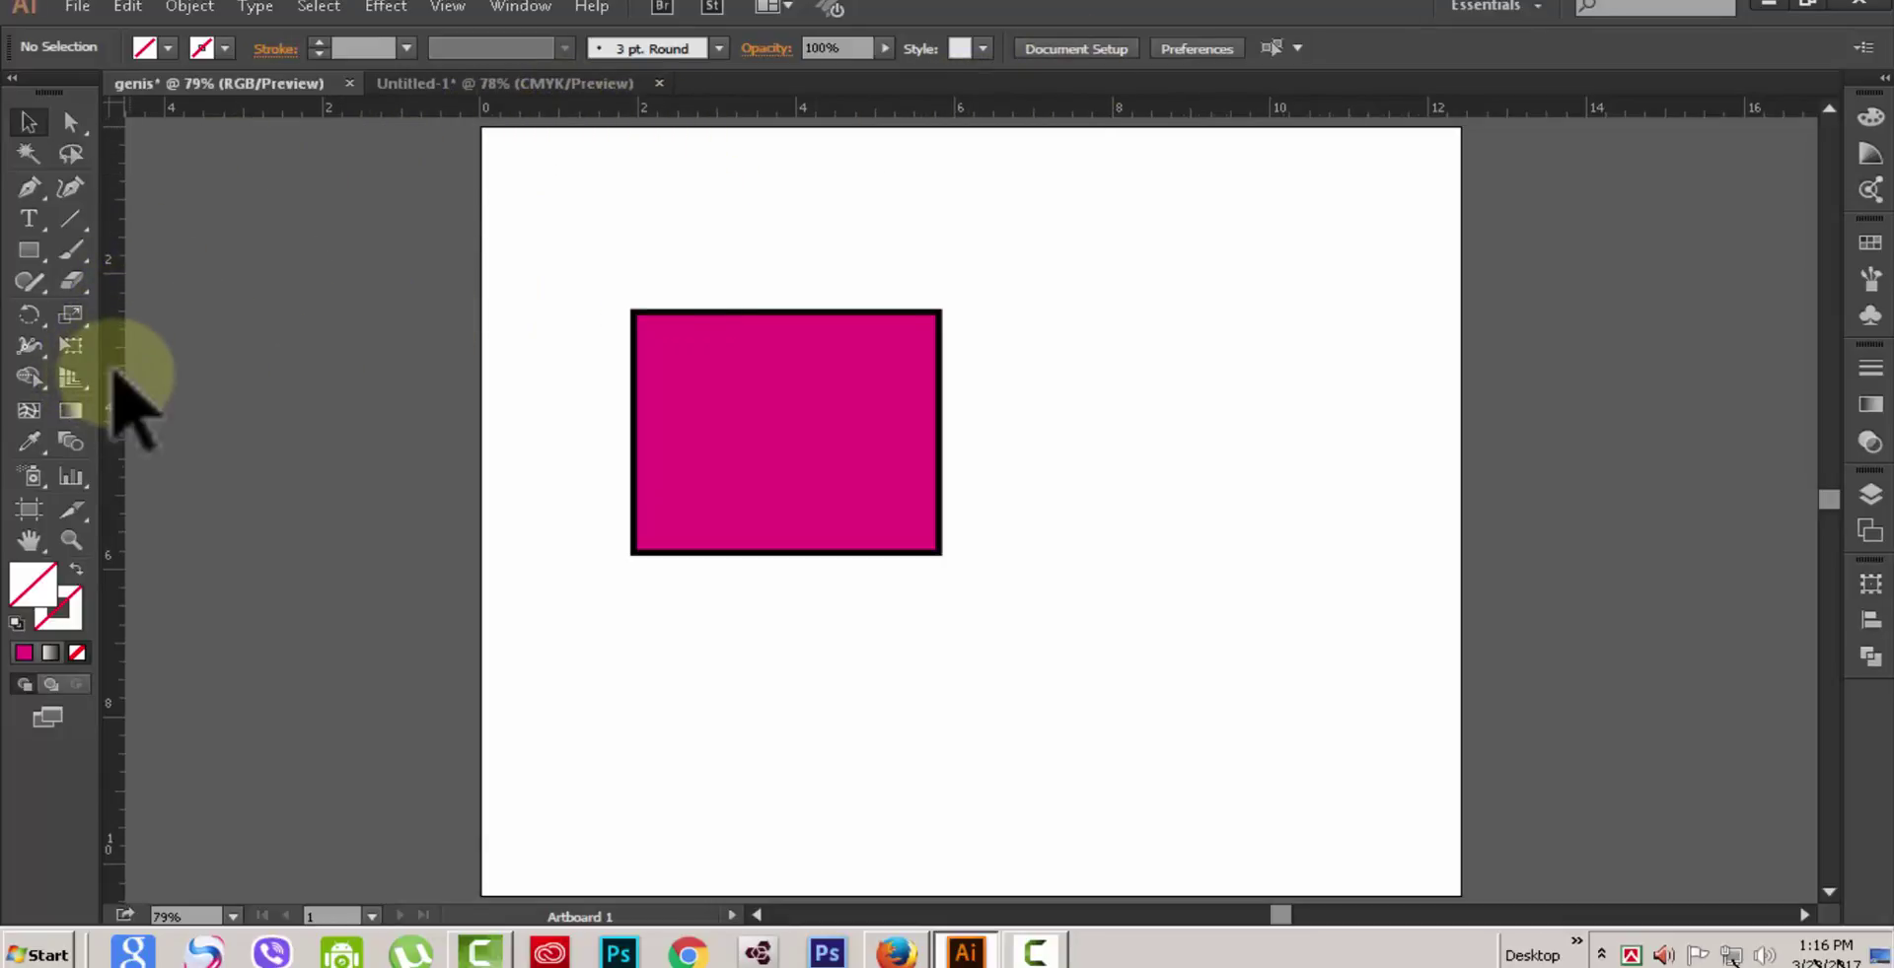
Step: Change the ruler units to Centimeters
left_click_drag(117, 373, 63, 423)
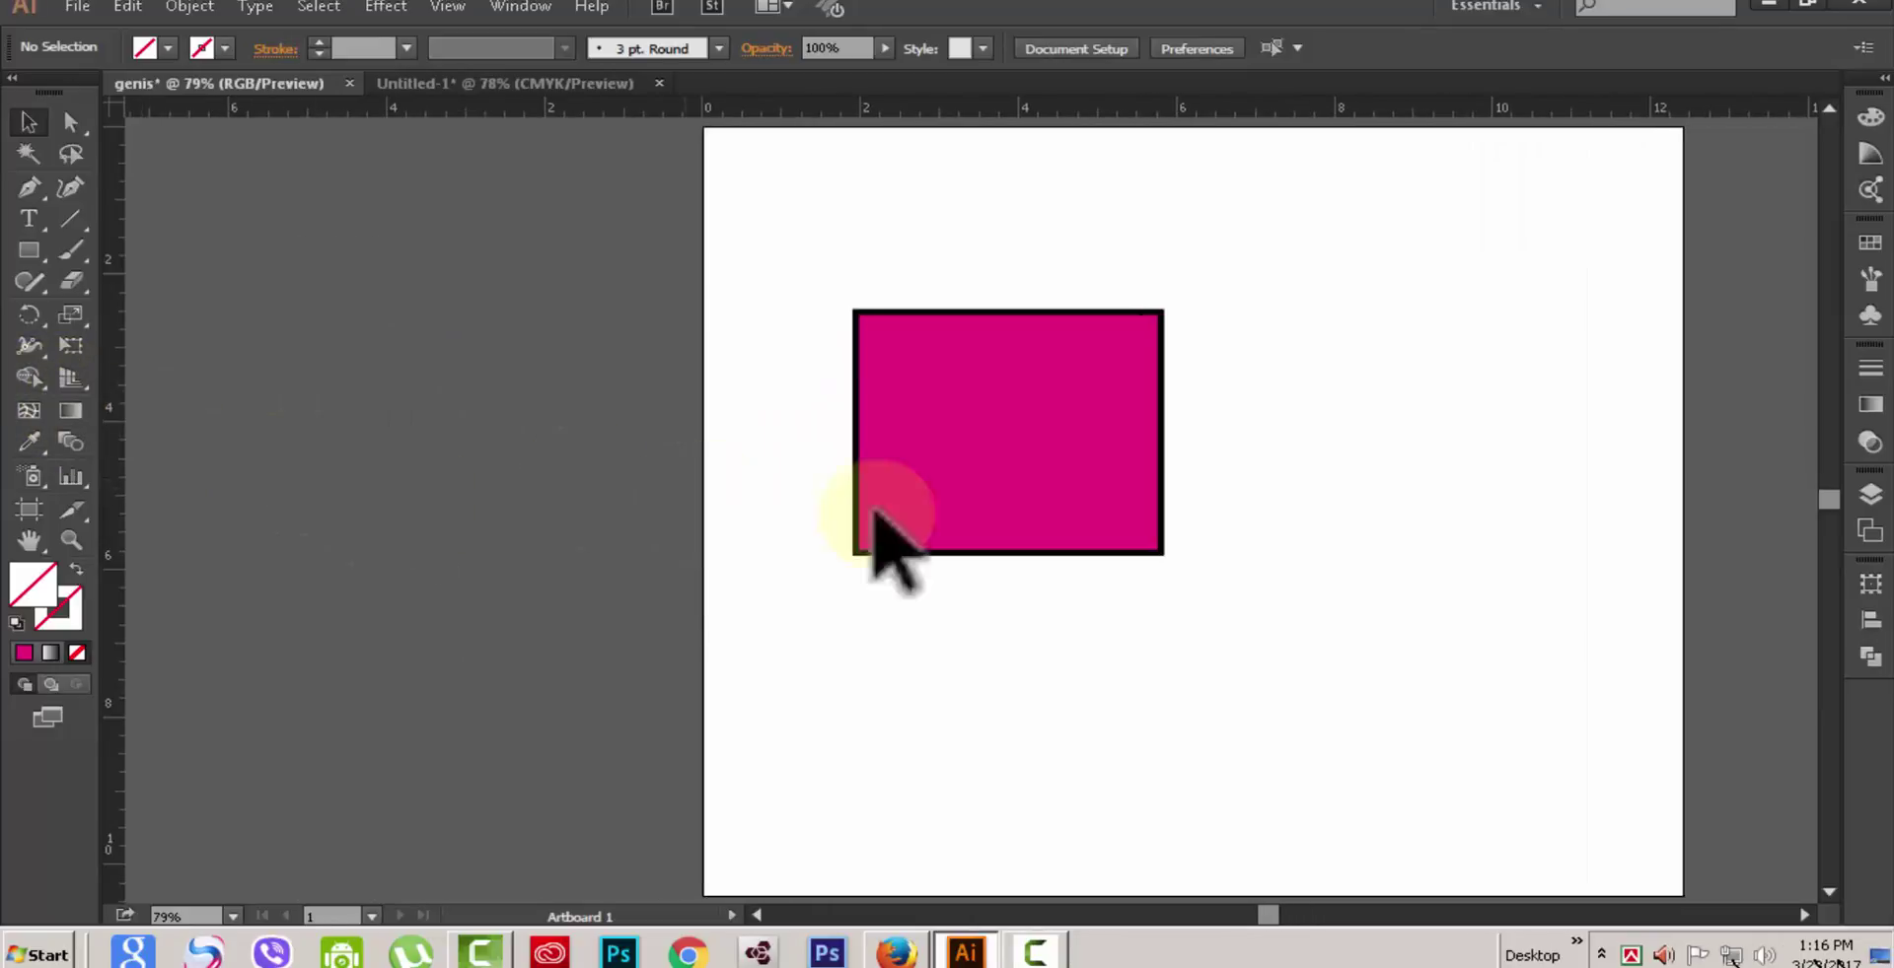
left_click_drag(1269, 915, 1291, 917)
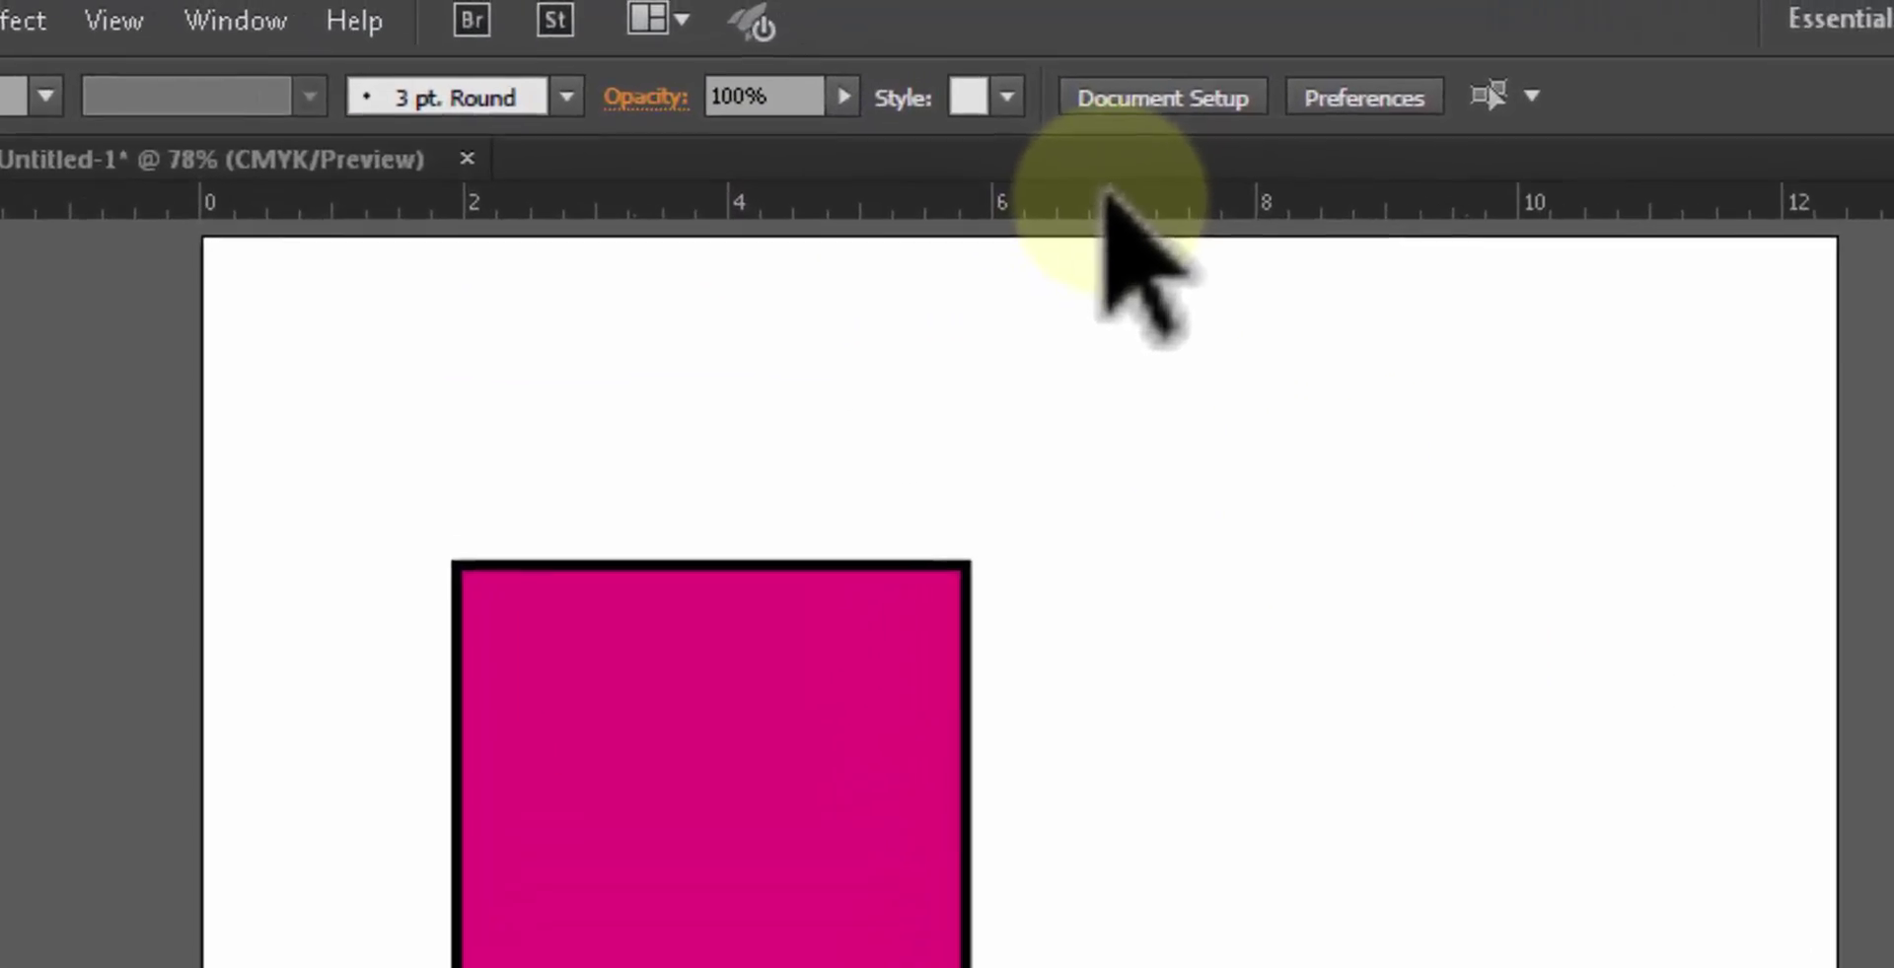
right_click(1105, 193)
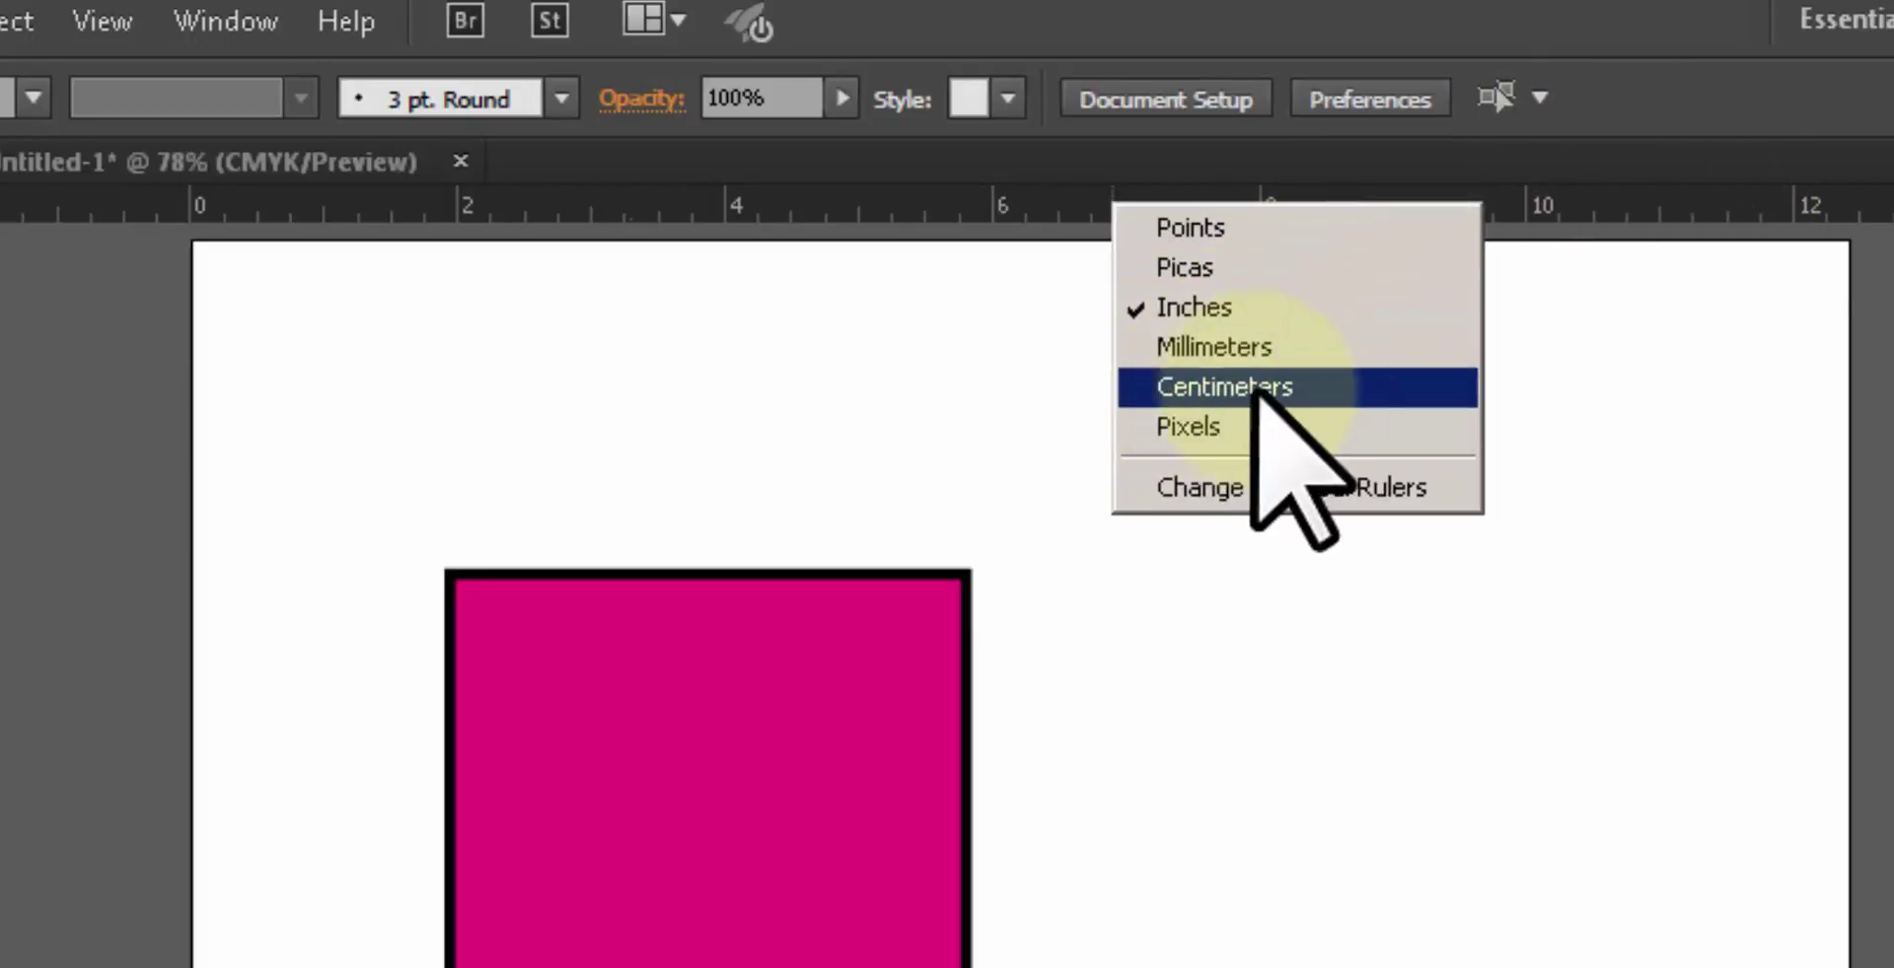
left_click(1139, 387)
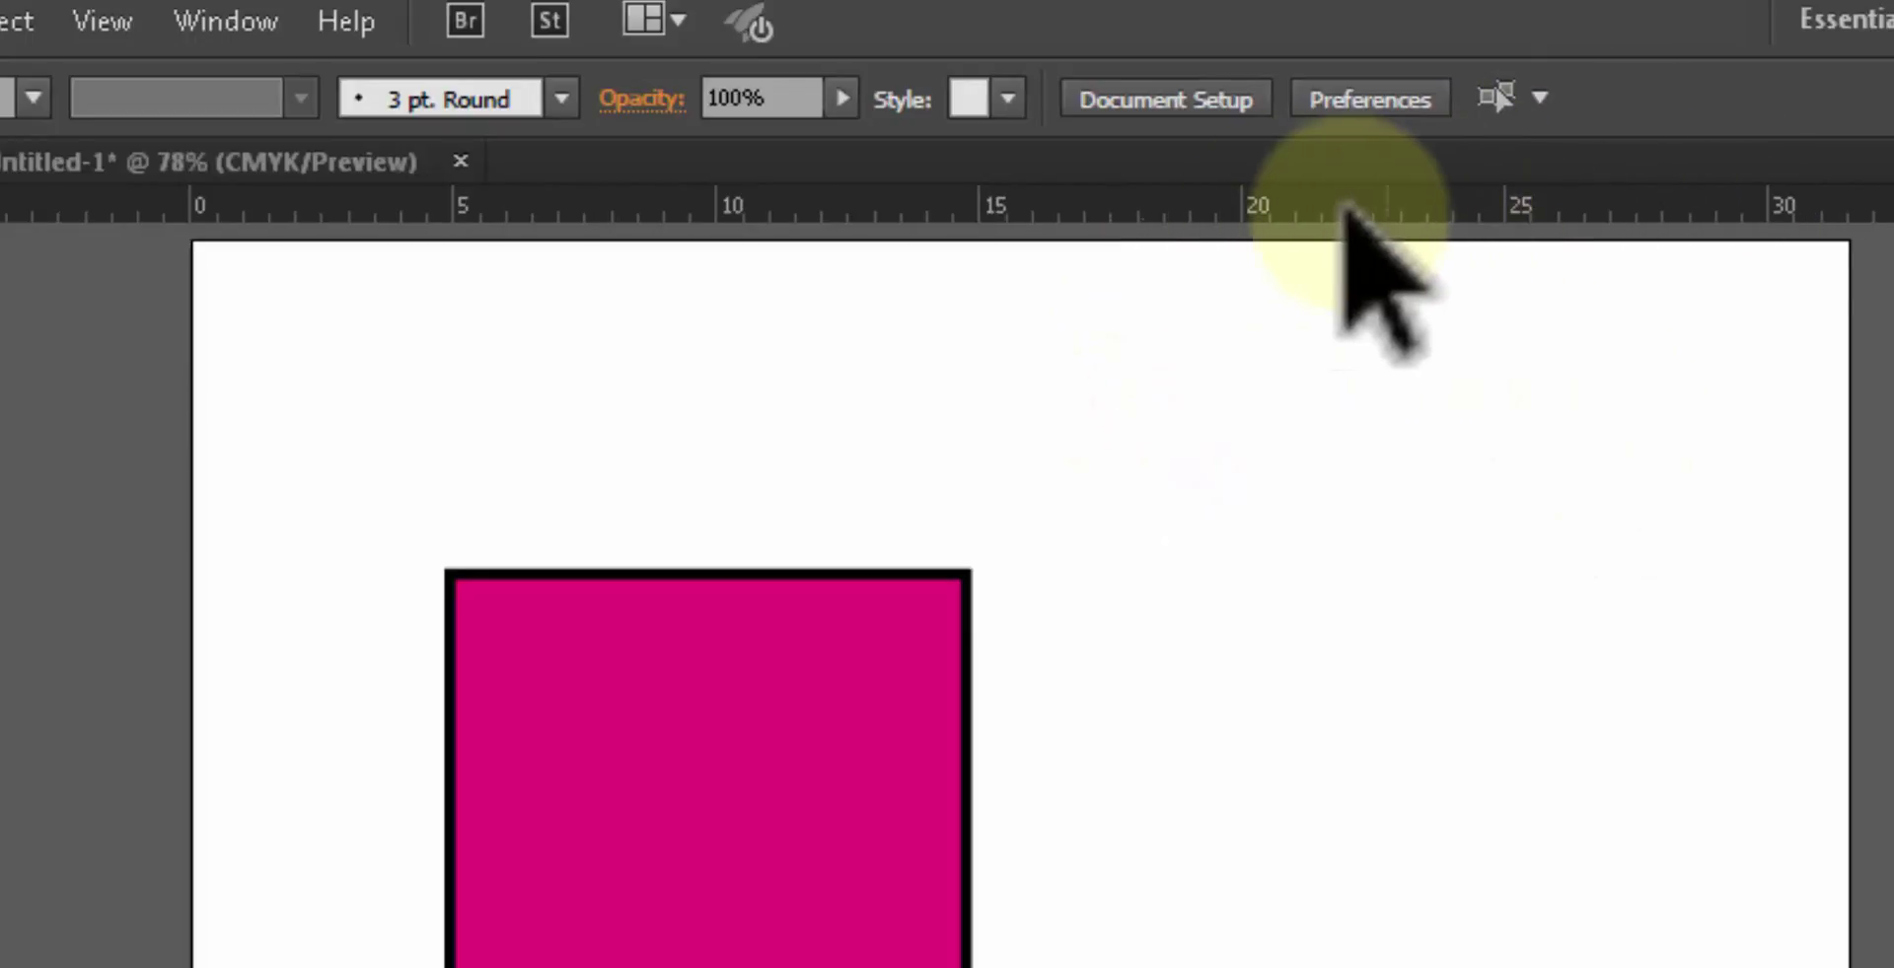
Step: Set the ruler units back to Inches
right_click(1334, 206)
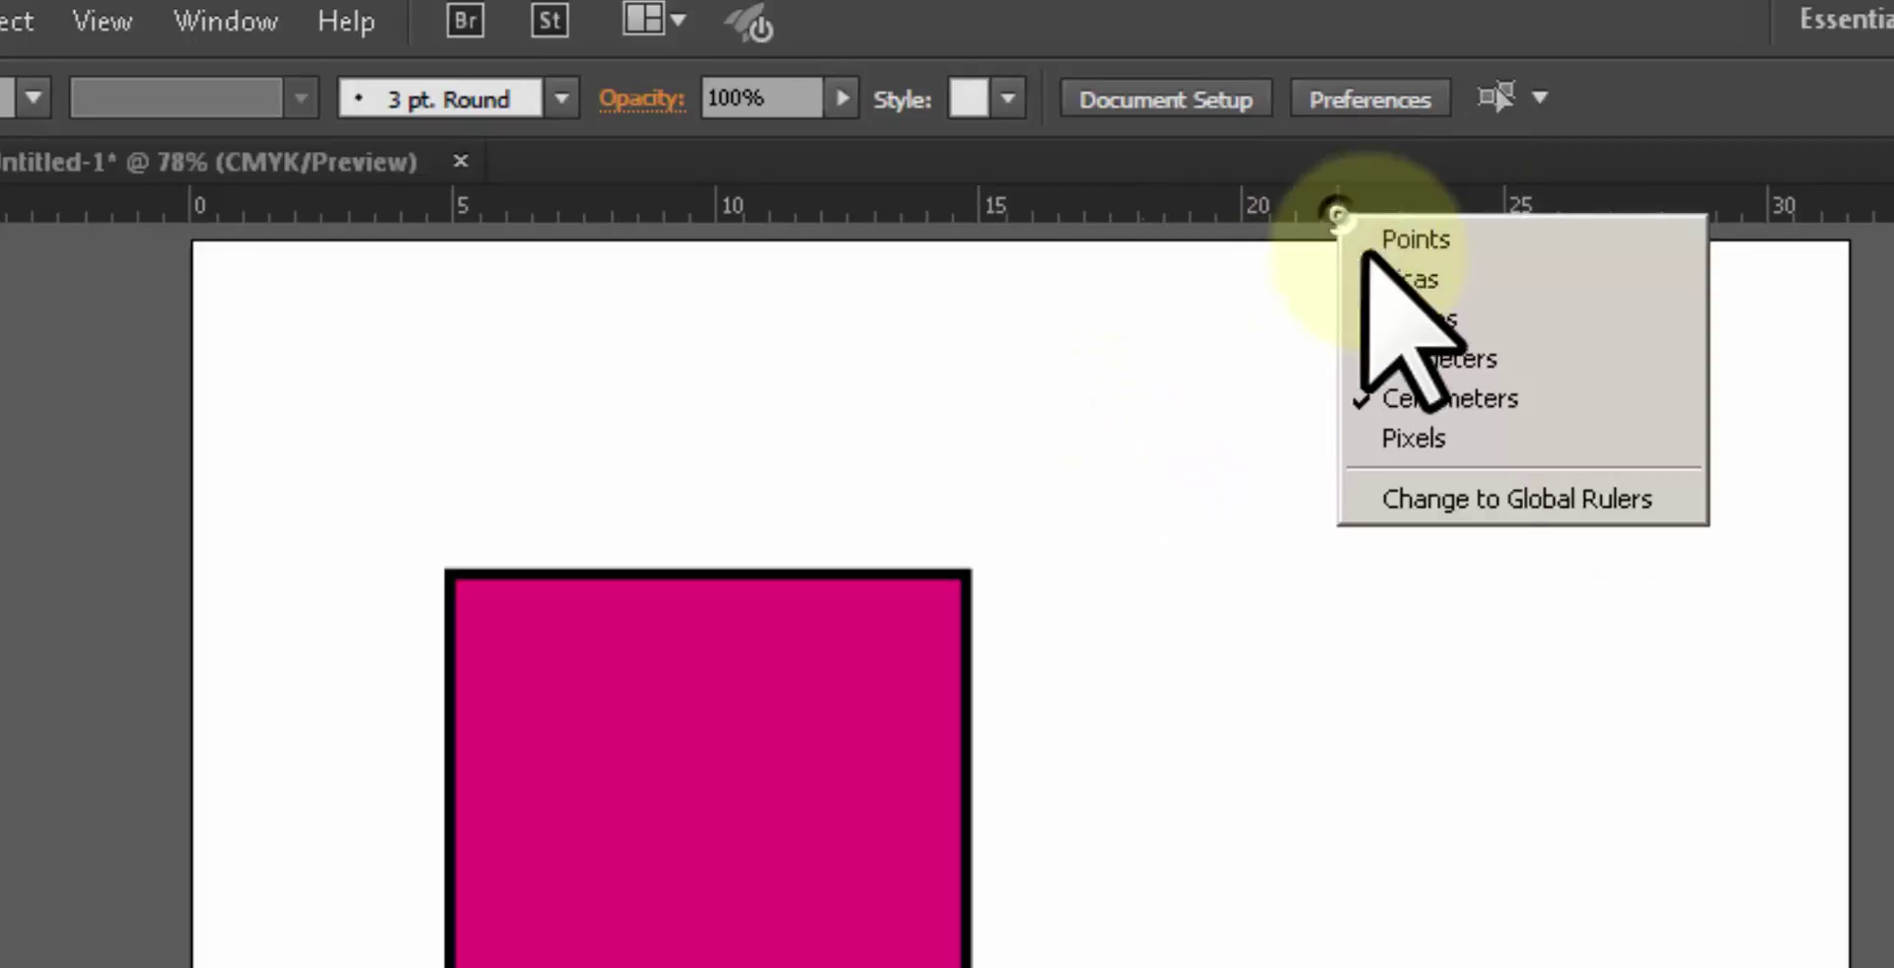
left_click(1366, 318)
right_click(1328, 211)
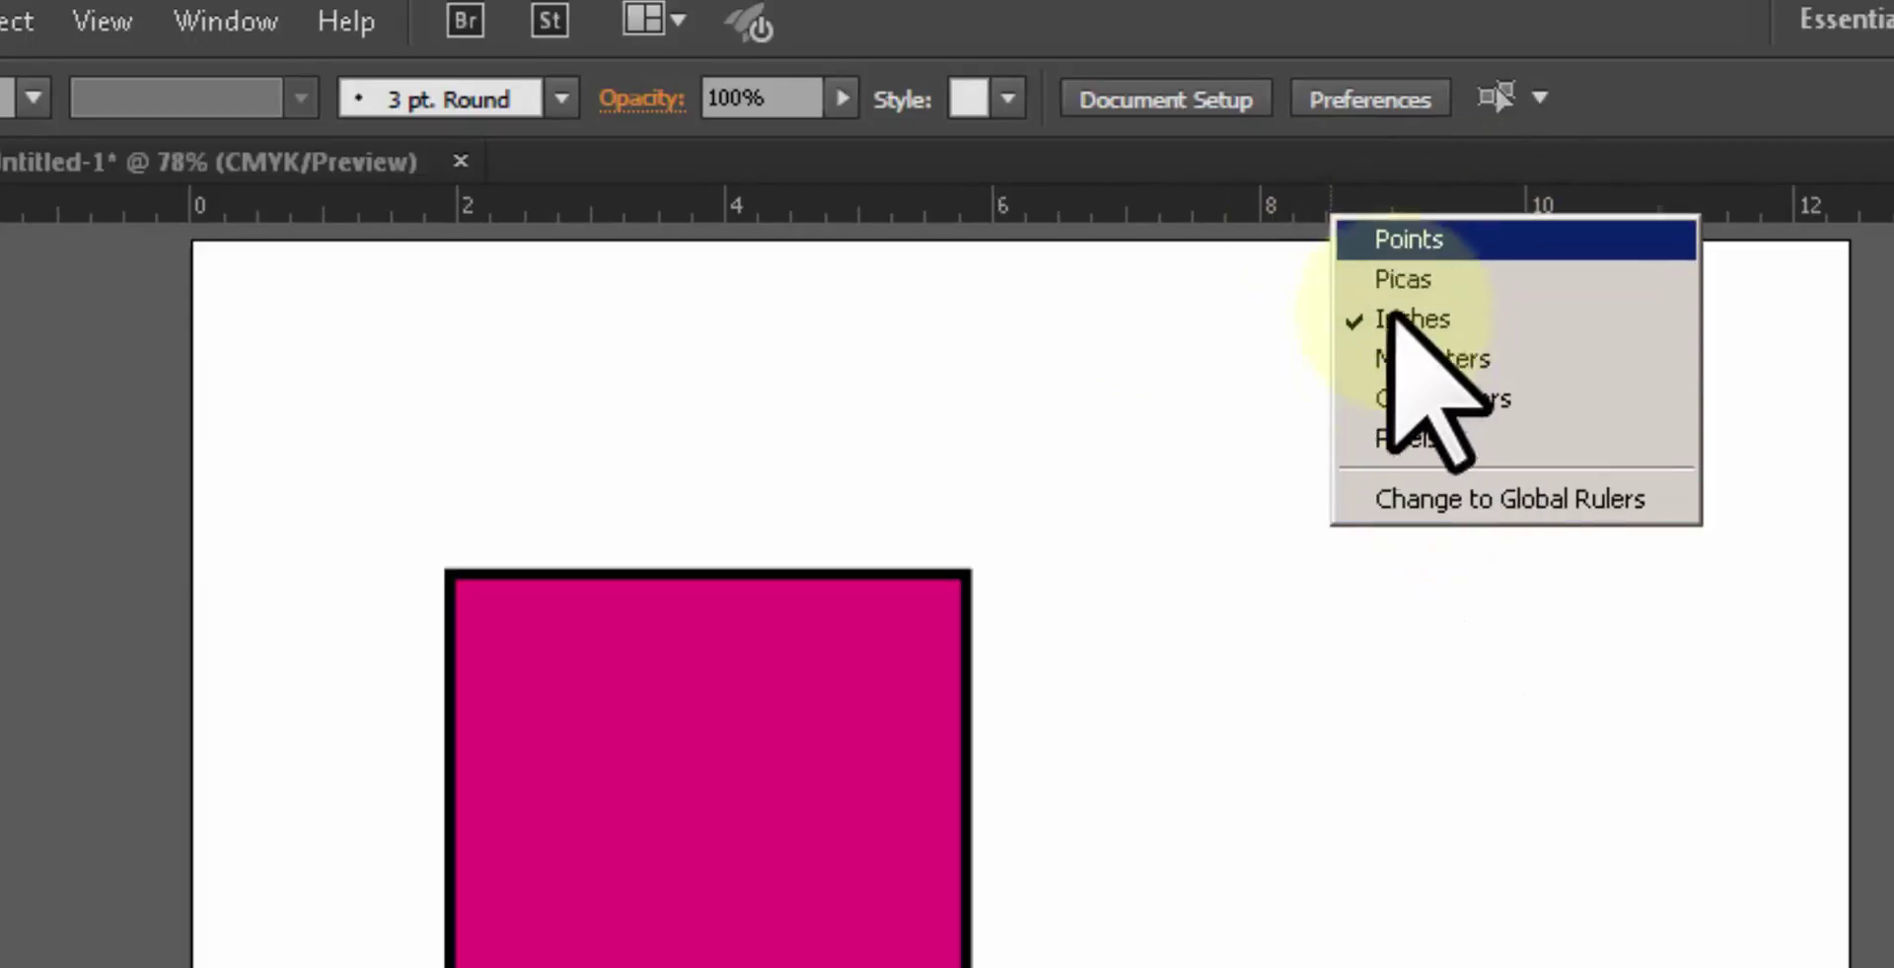
right_click(1183, 202)
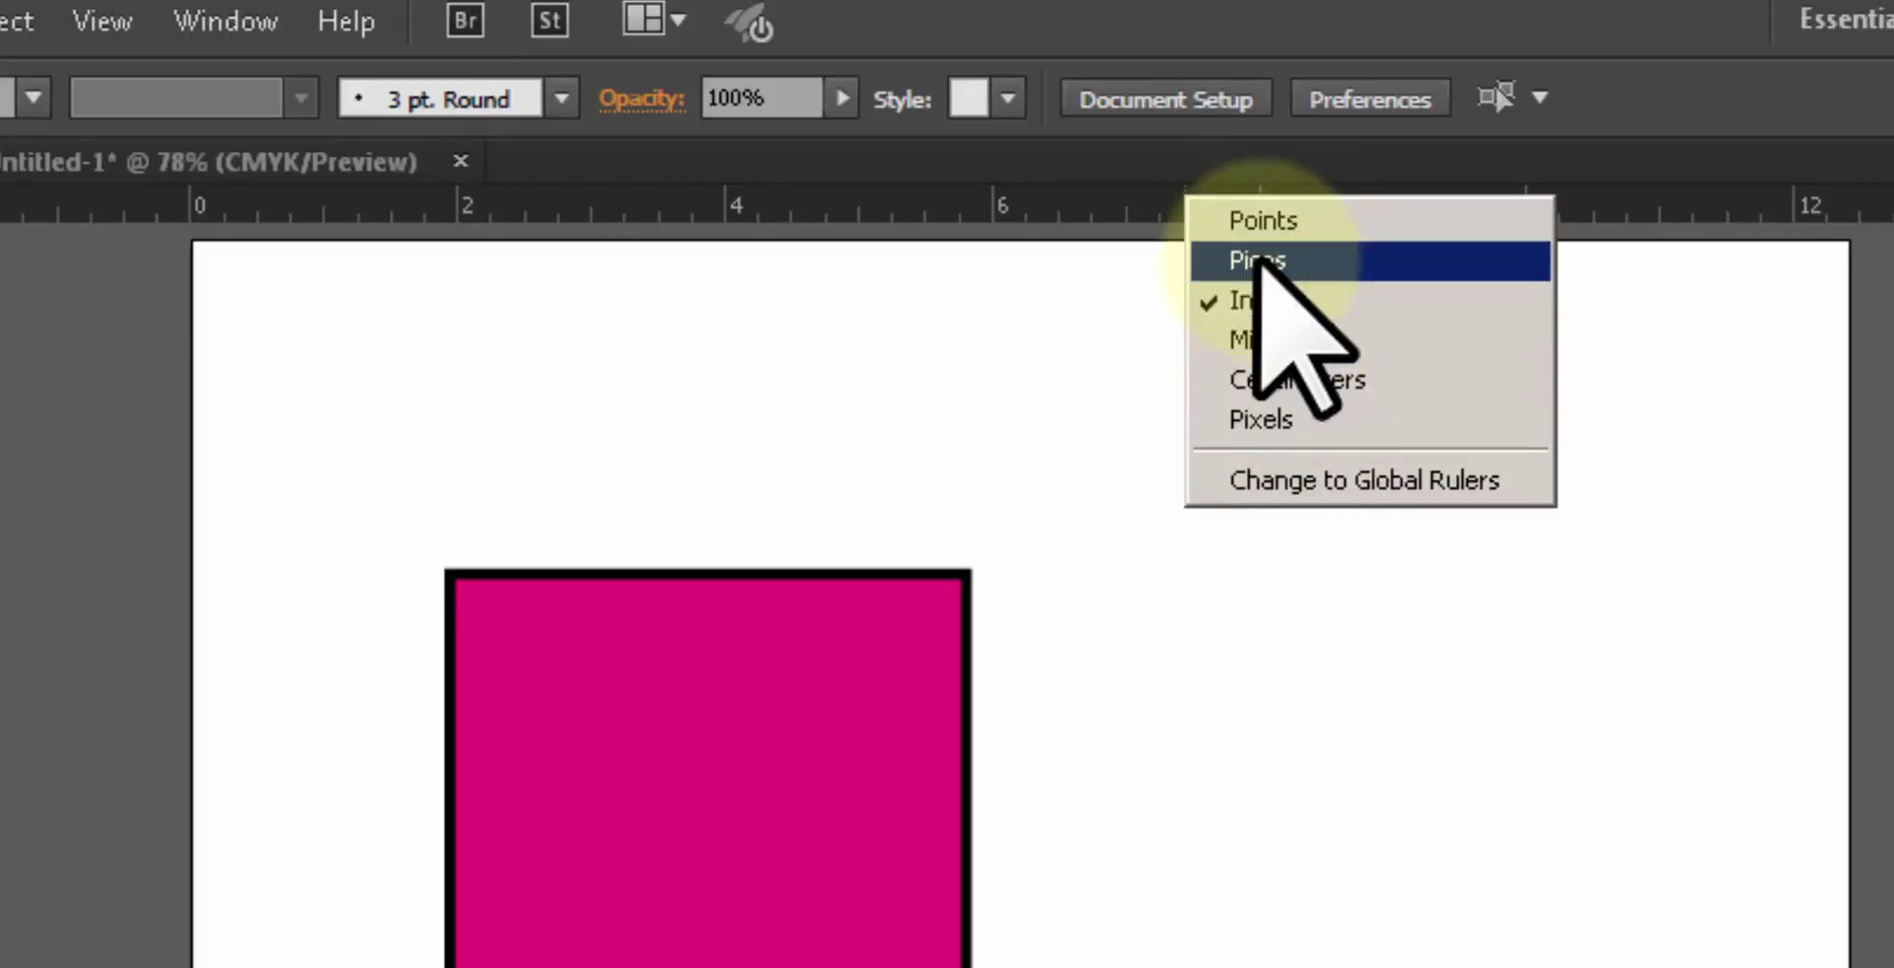
left_click(1223, 299)
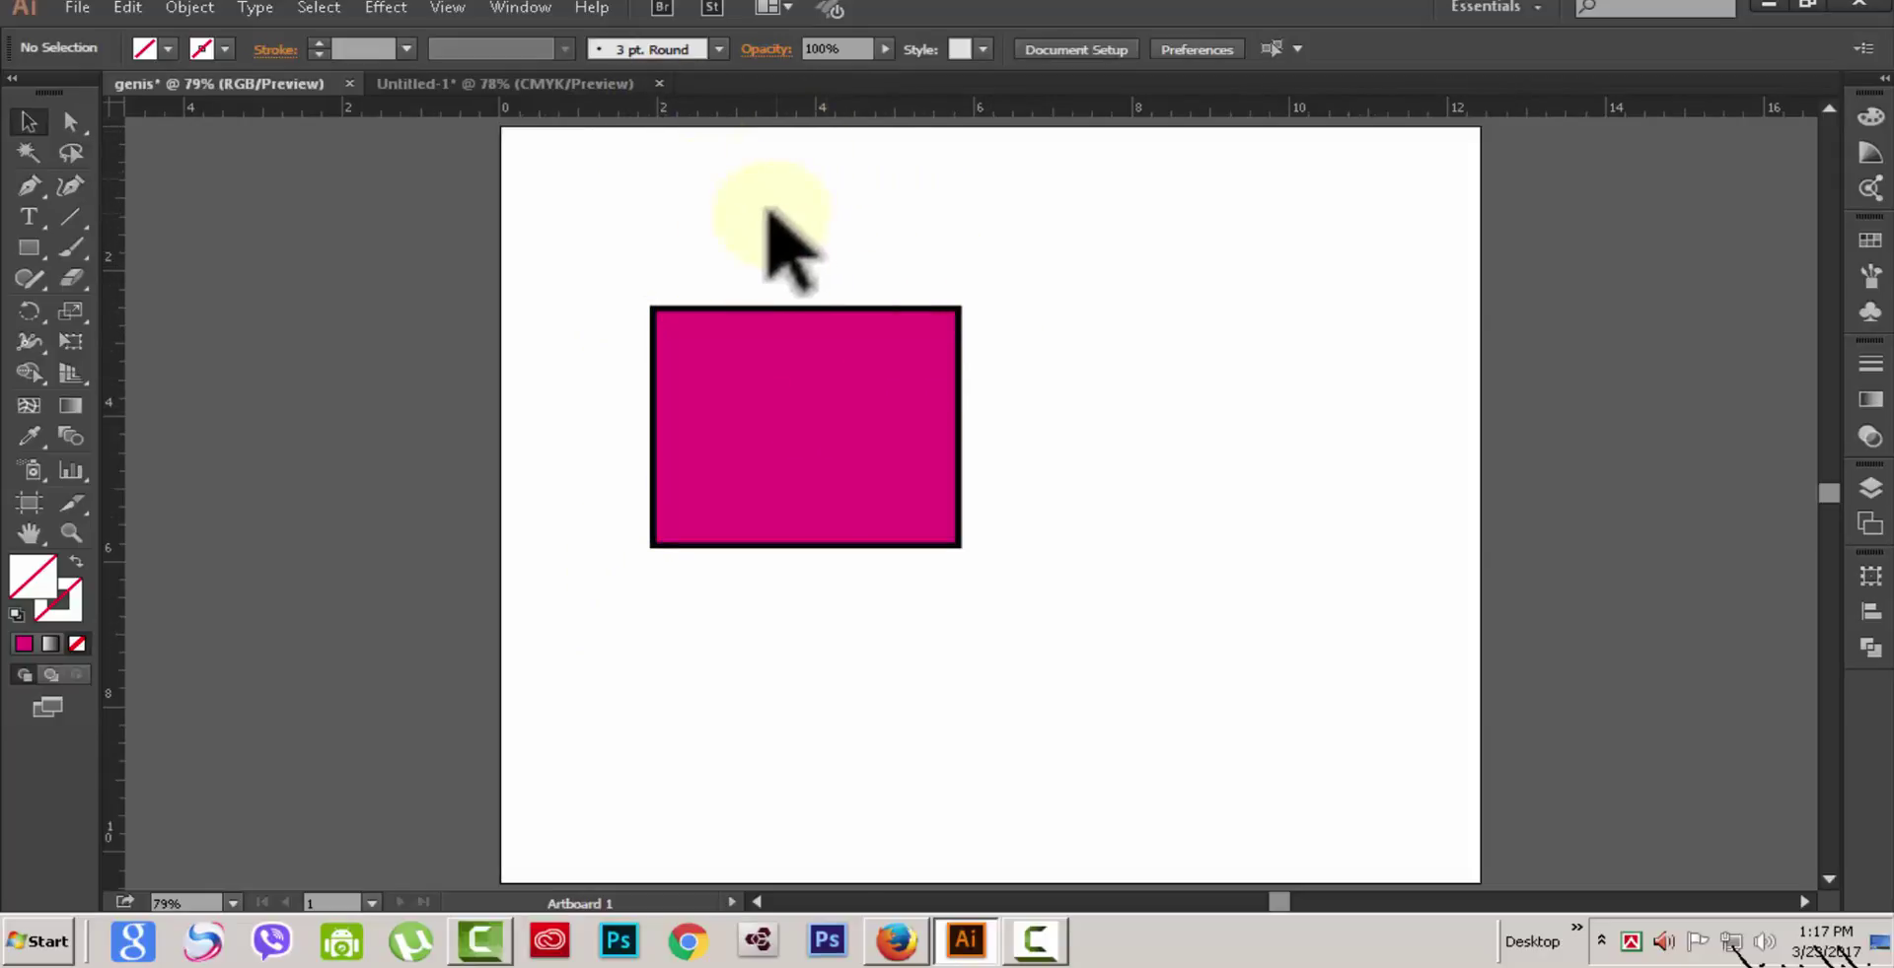
Step: Place a vertical guide at about 6.4 in, beside the magenta rectangle, and a horizontal guide just above it
left_click(130, 355)
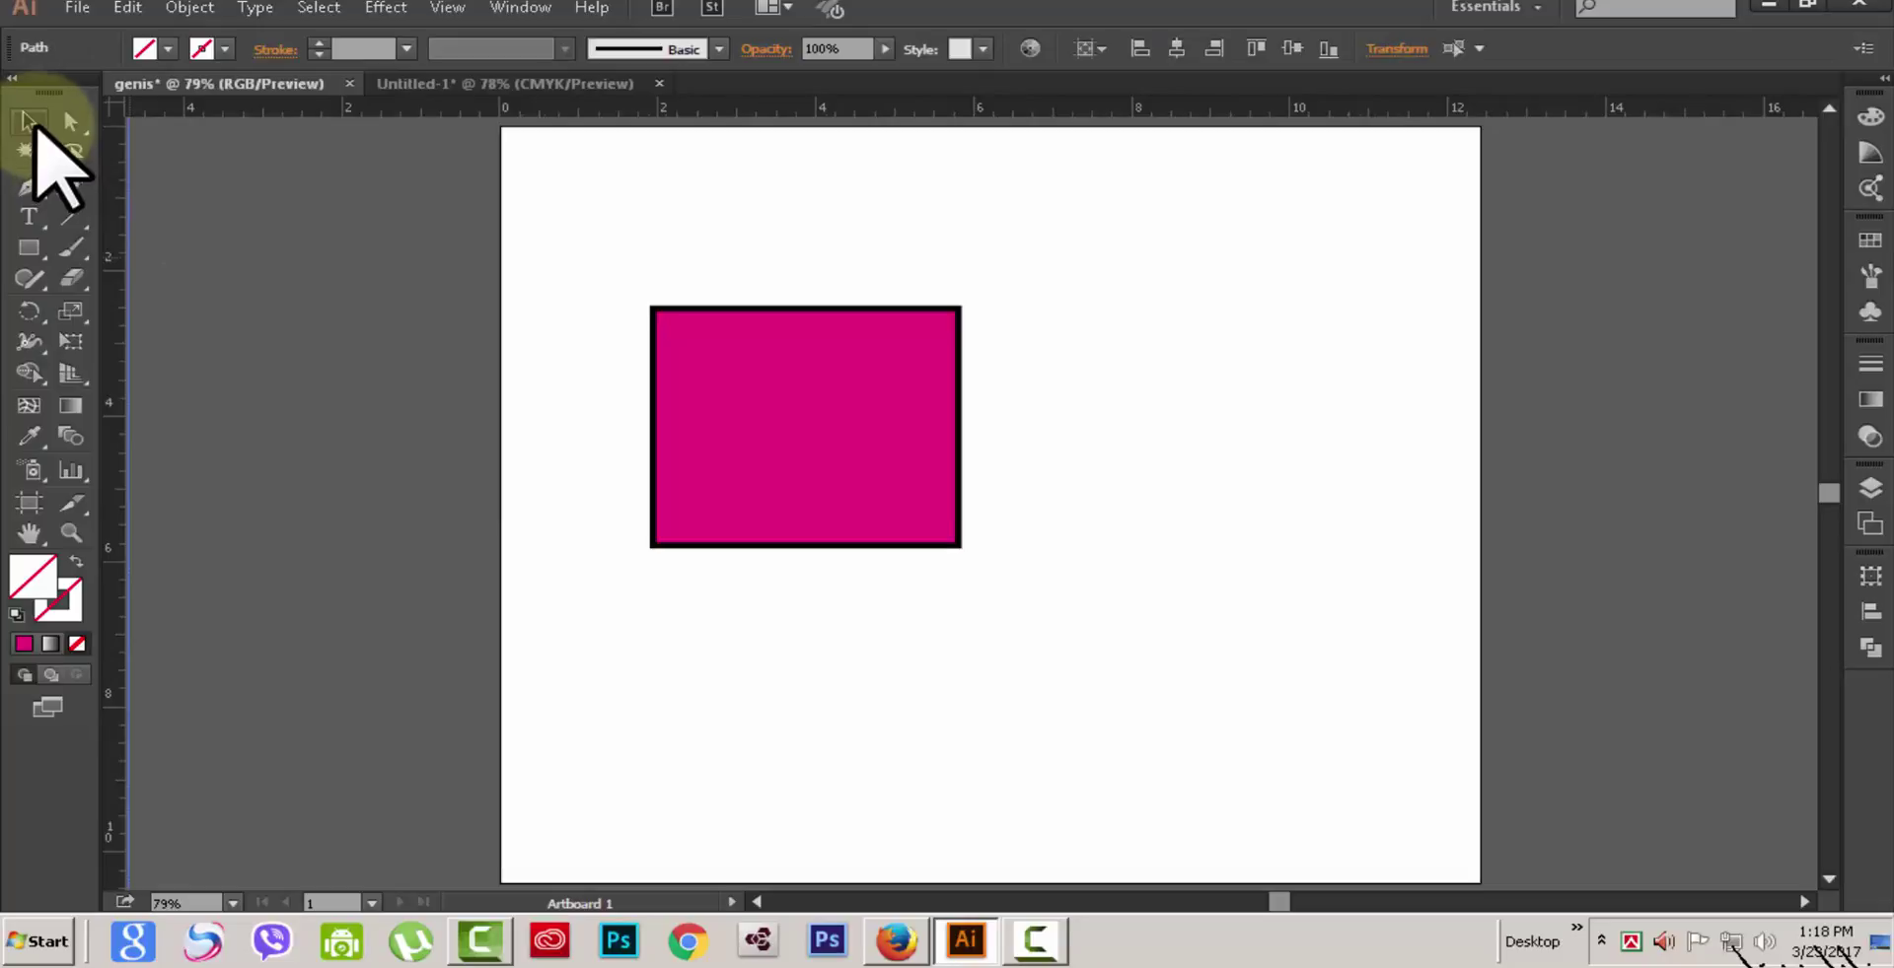
left_click_drag(128, 373, 1030, 454)
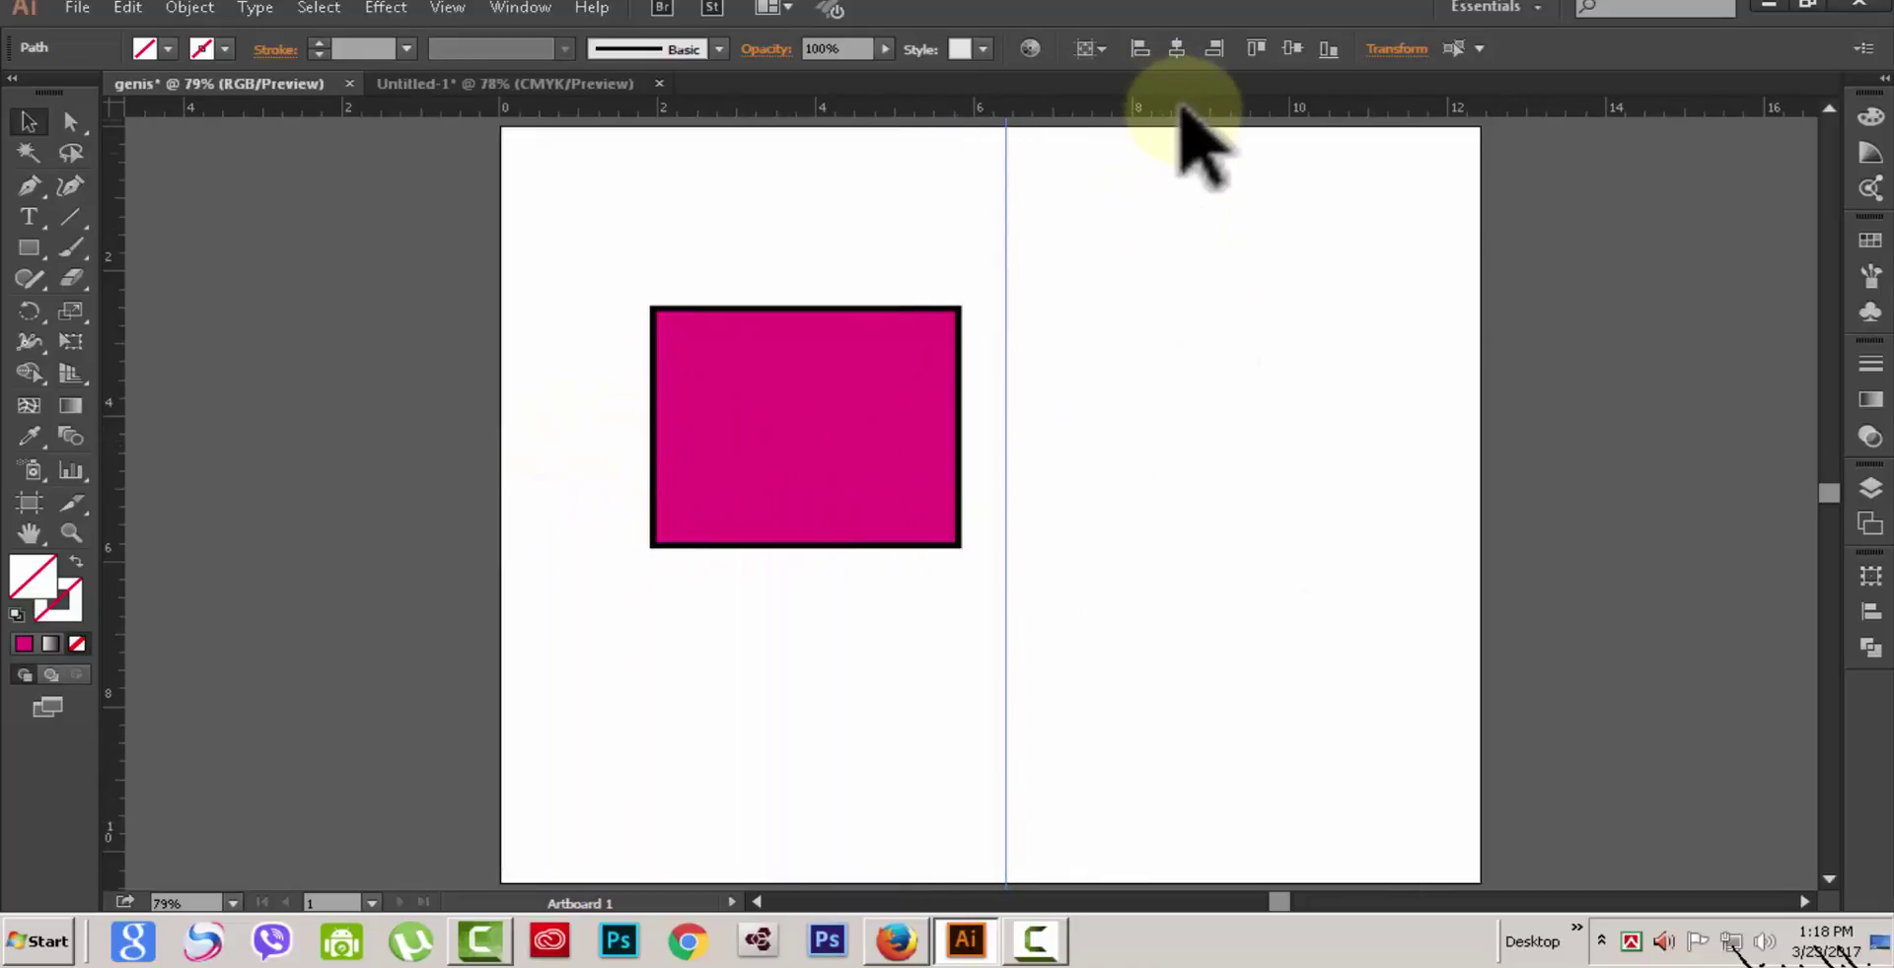
left_click_drag(1184, 107, 1196, 297)
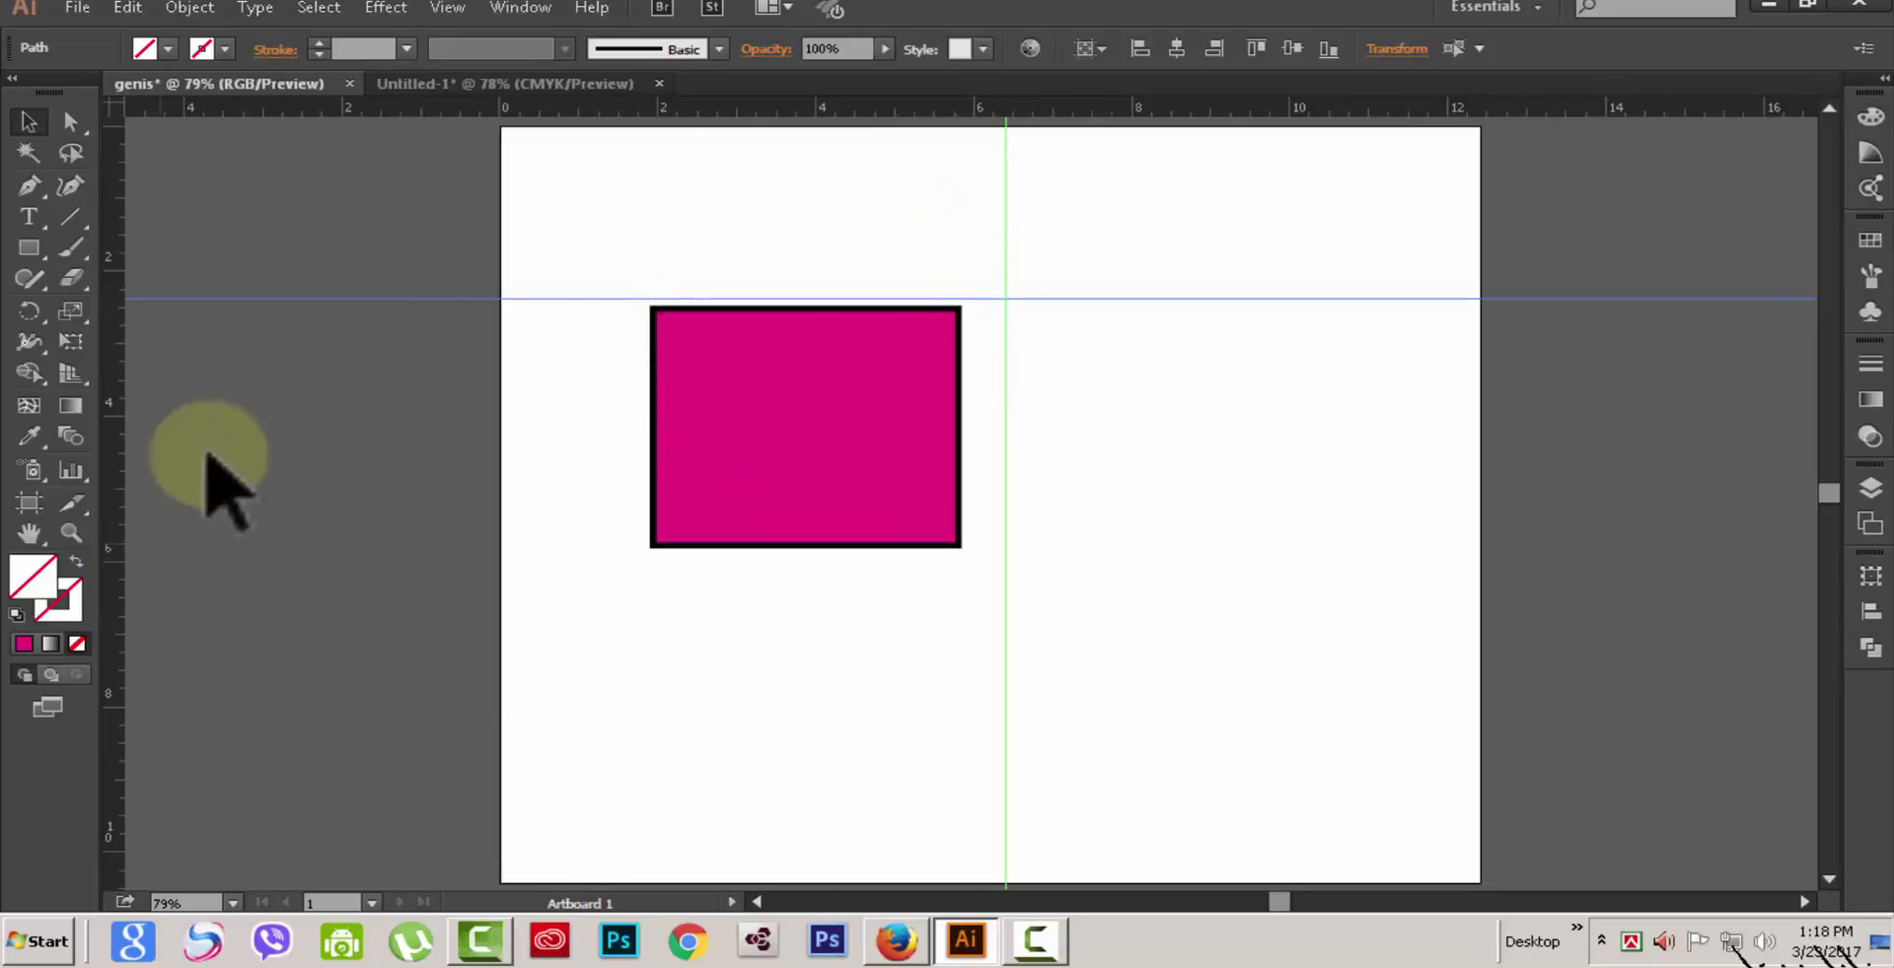
Step: Move the horizontal guide to the rectangle's bottom edge and the vertical guide to its right edge
left_click_drag(1005, 294, 998, 546)
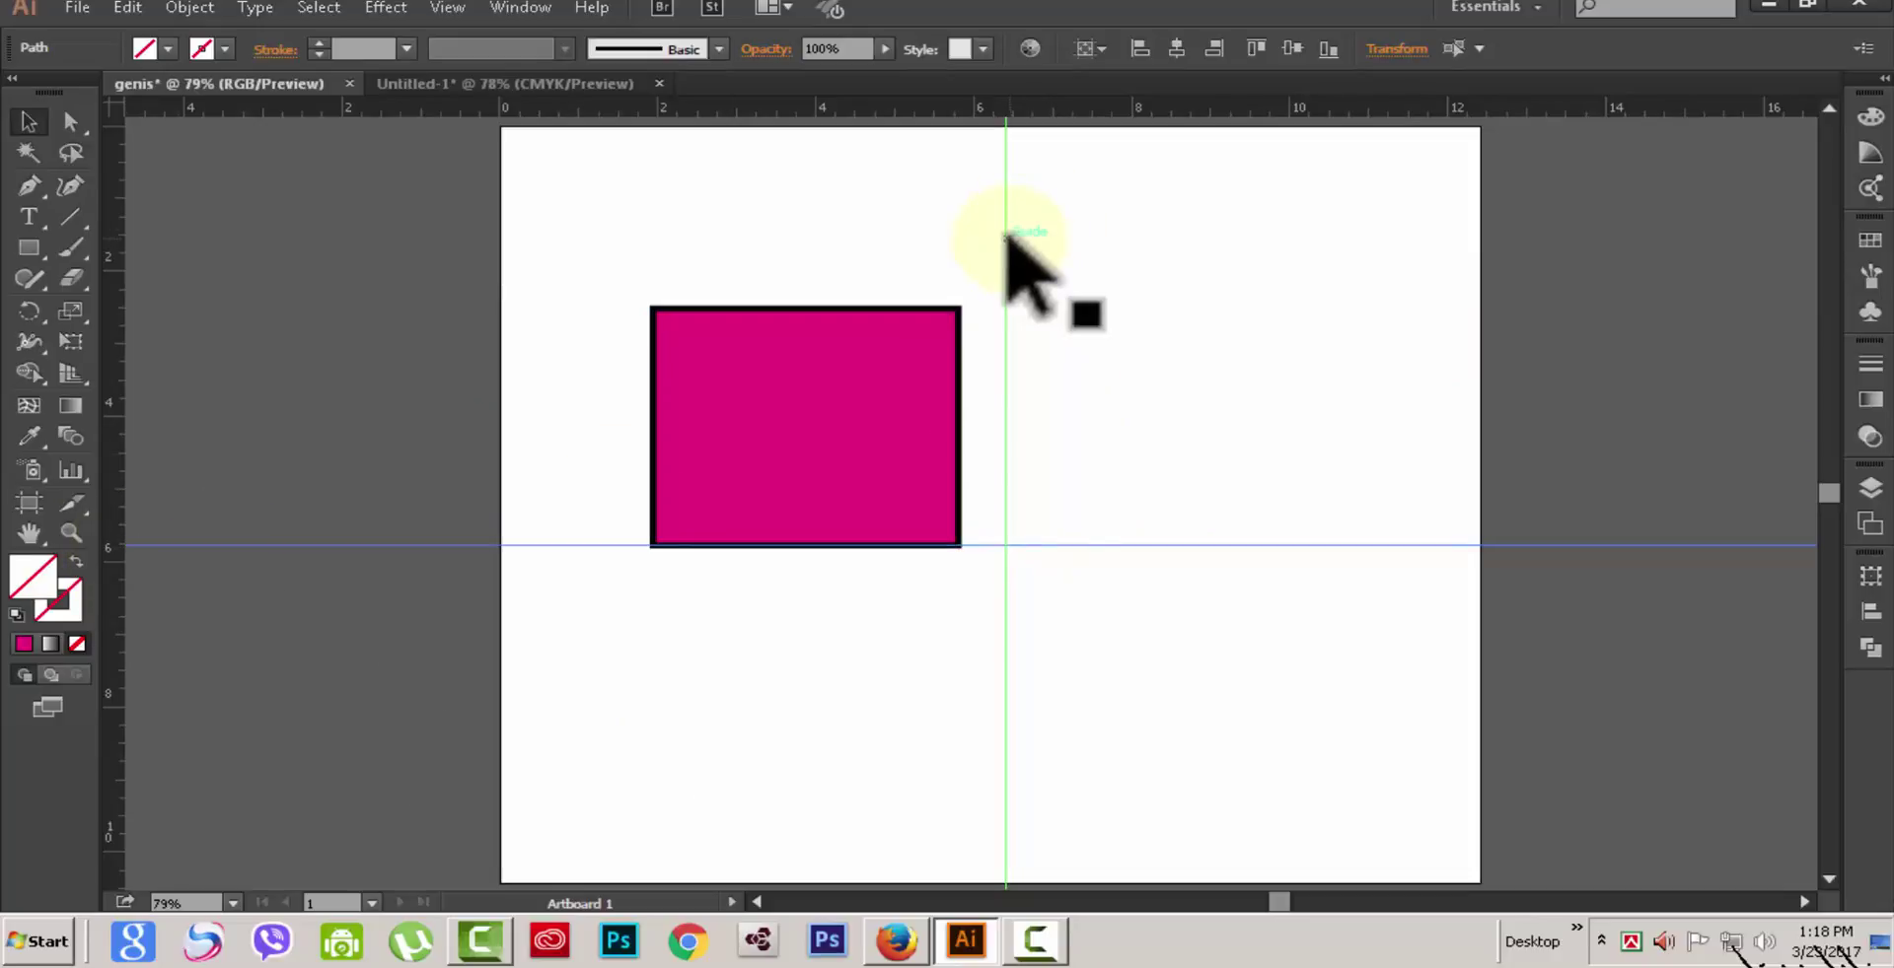
left_click_drag(1006, 234, 960, 235)
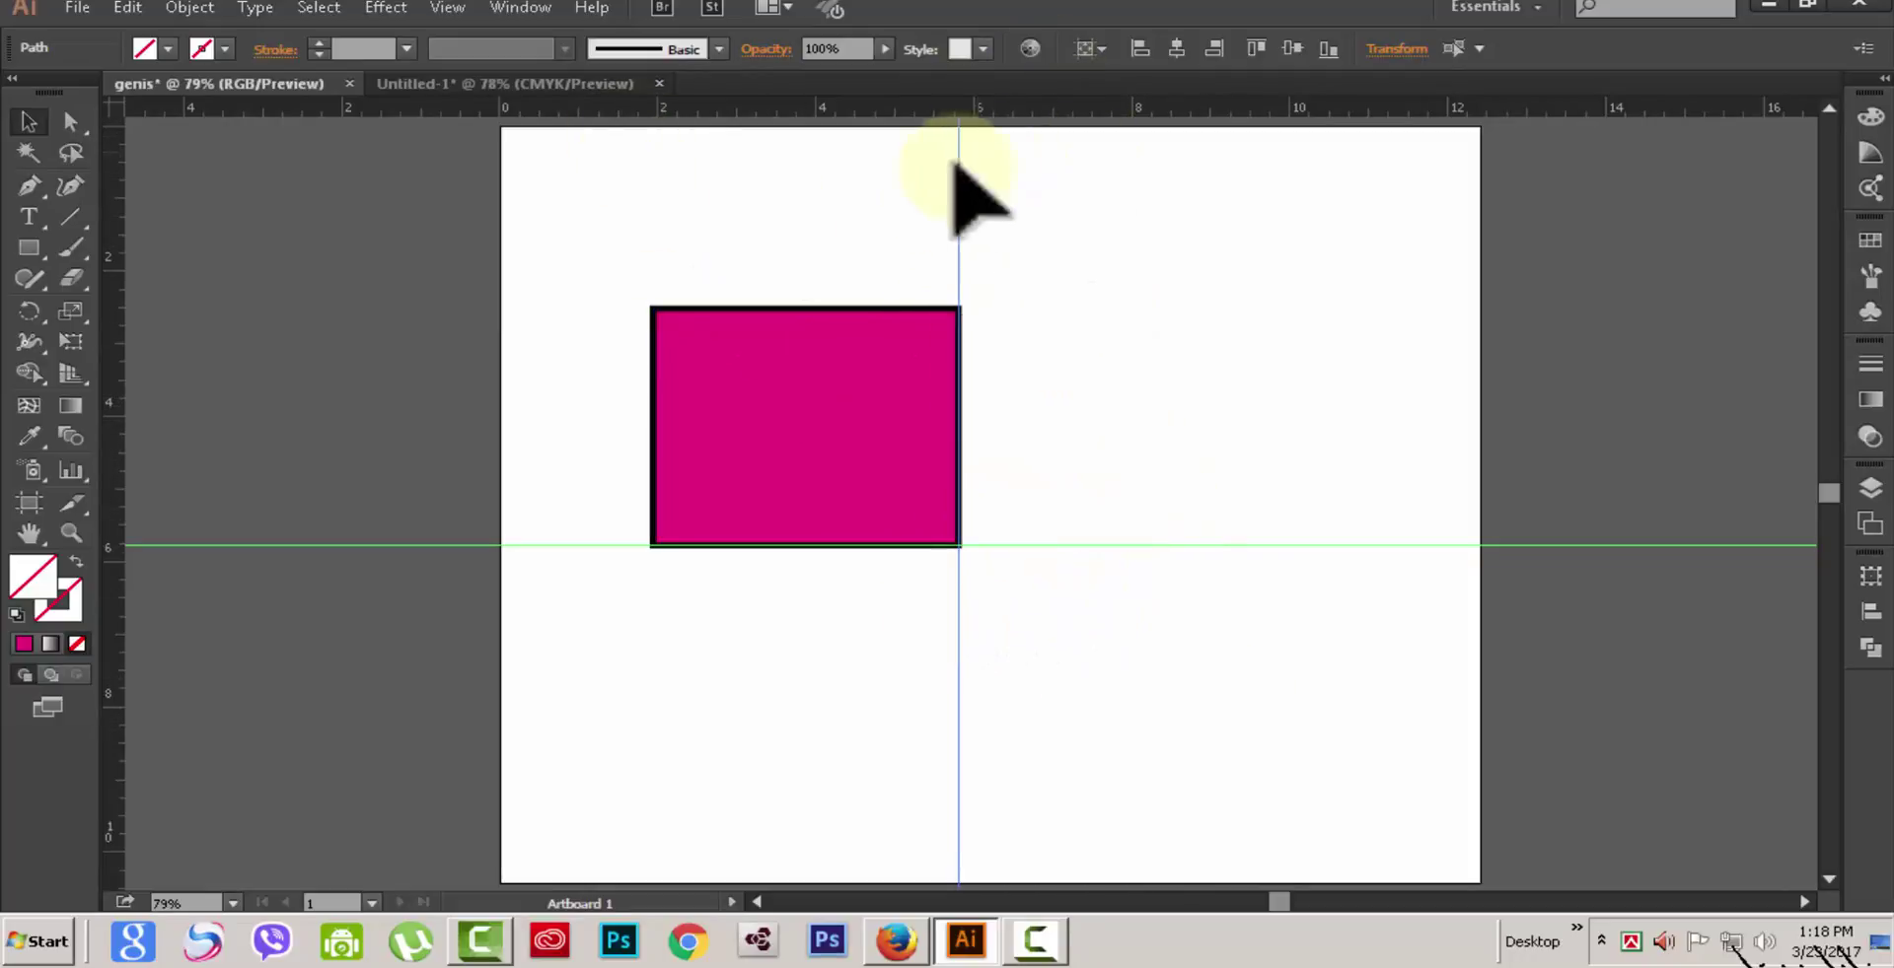
Step: Hide the guides and show them again
left_click(447, 7)
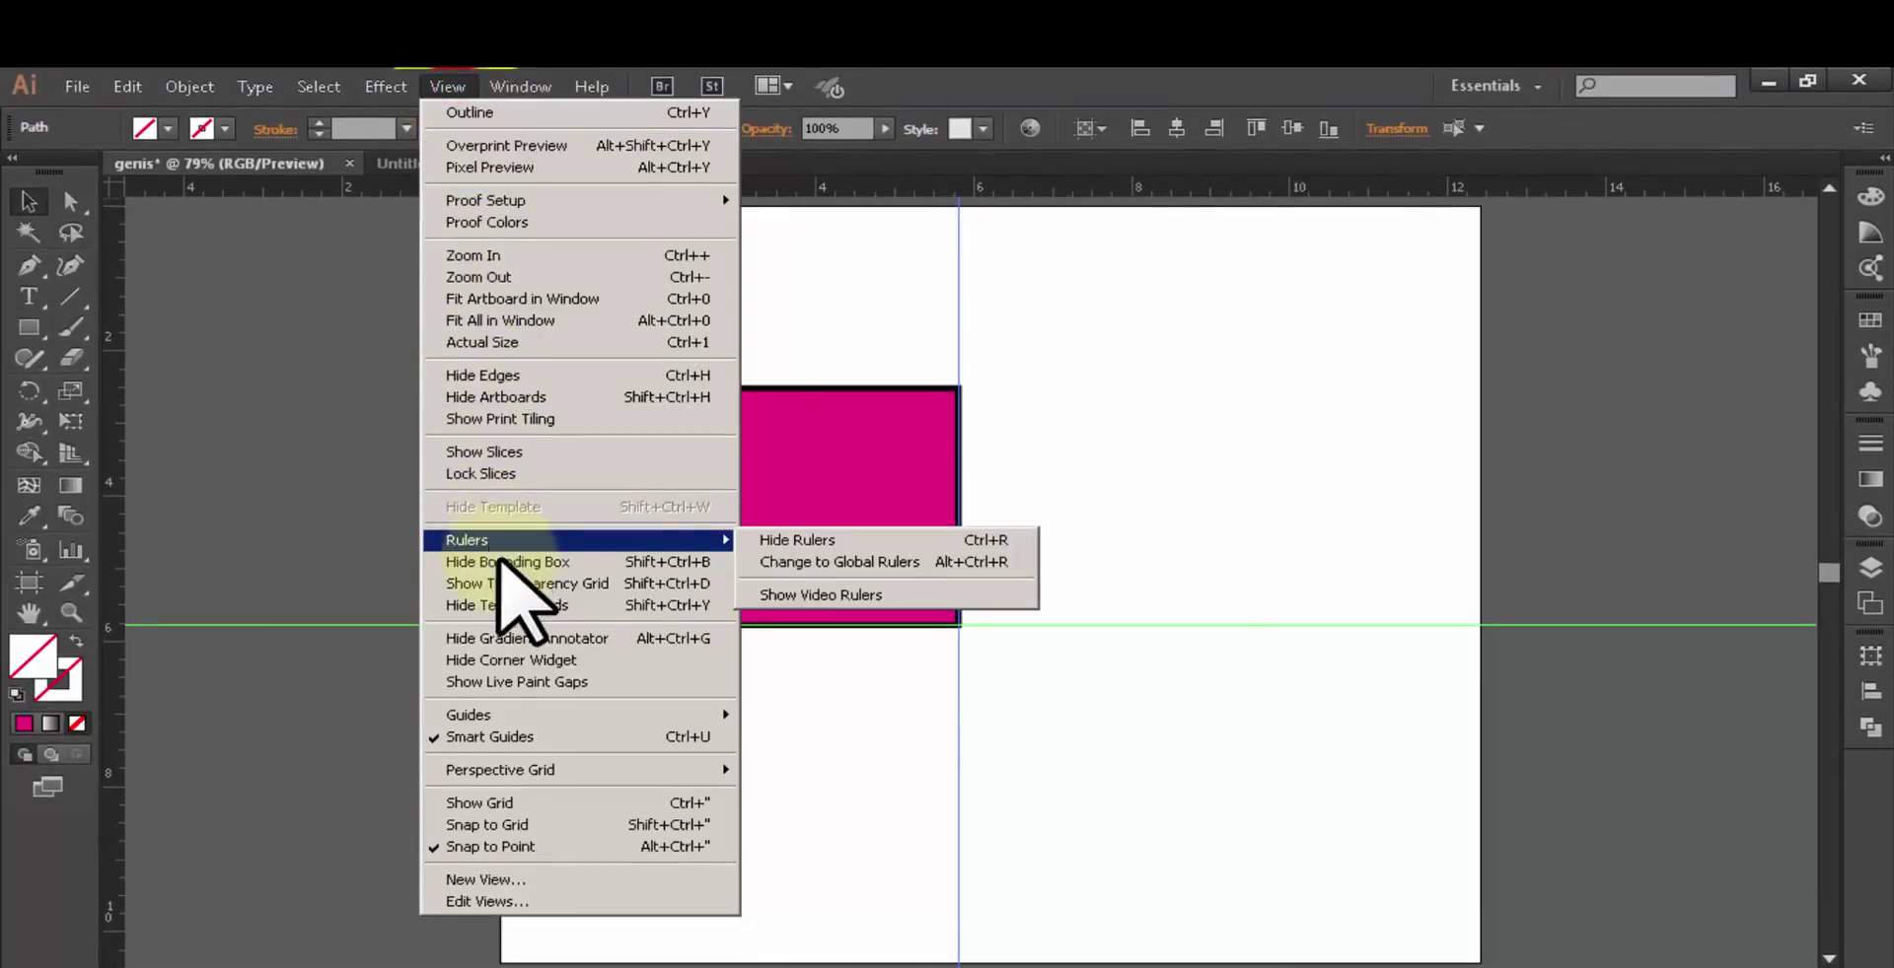
mouse_move(522, 715)
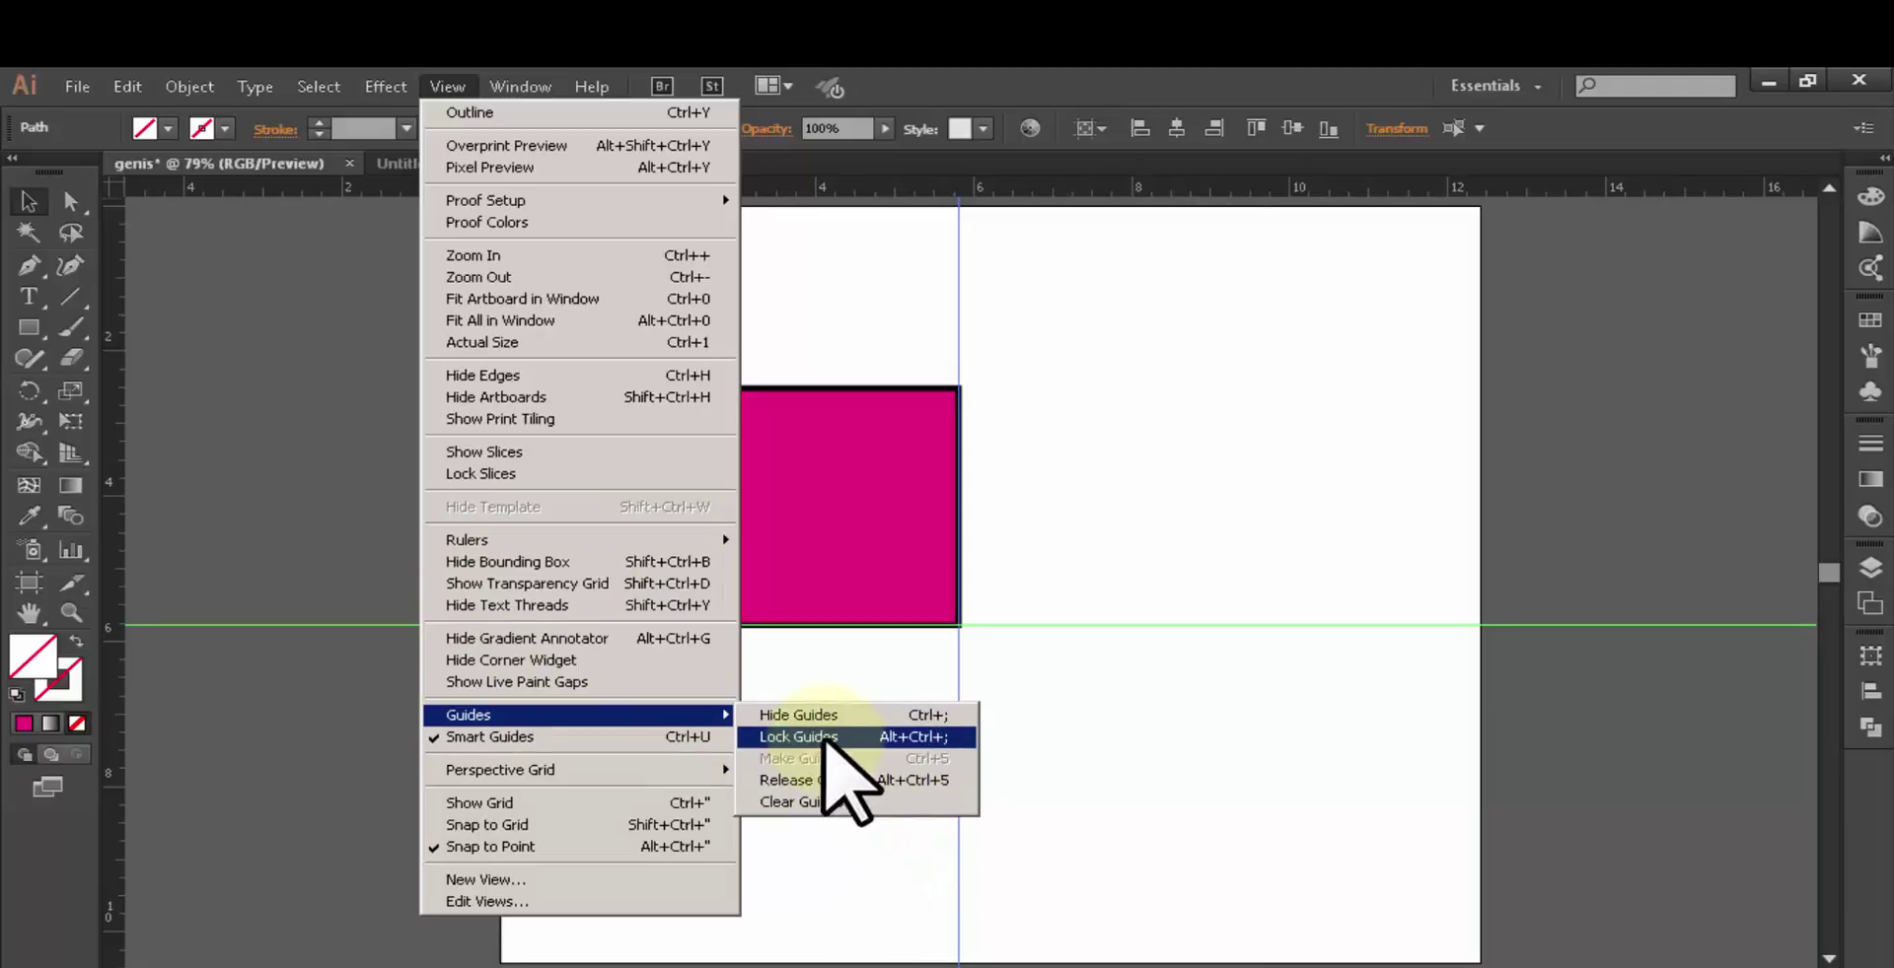
left_click(838, 716)
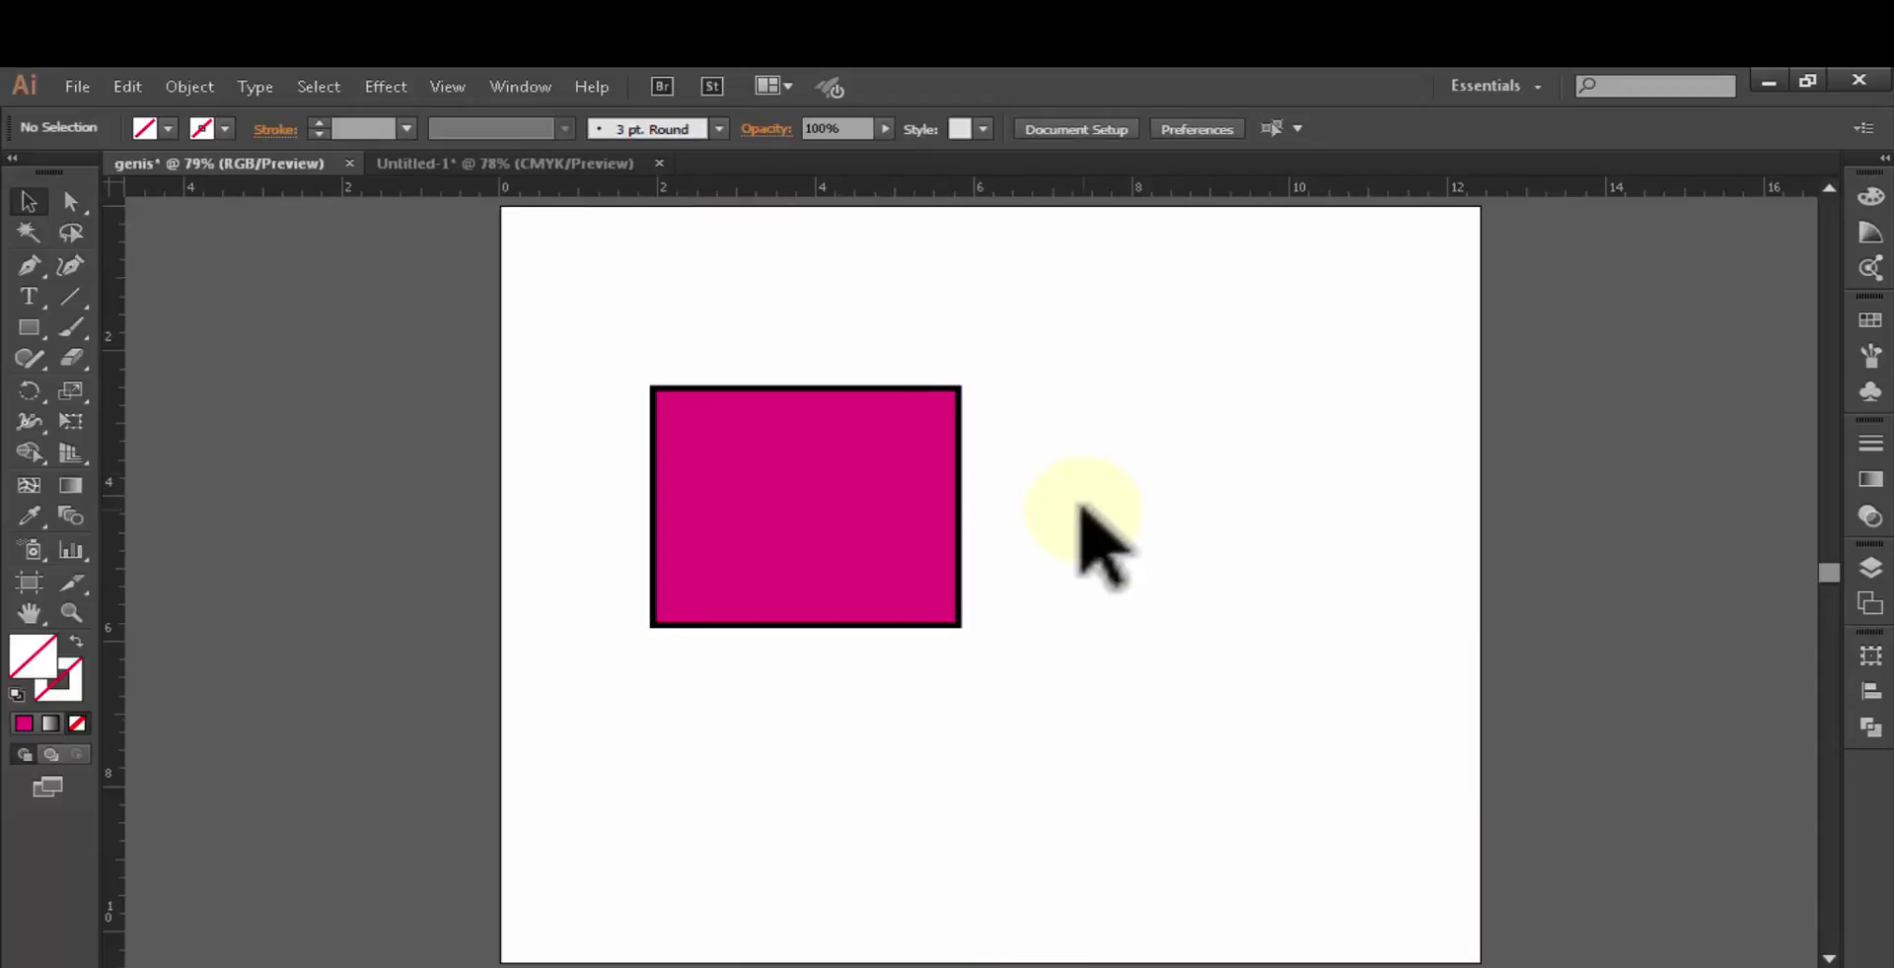
key("ctrl+semicolon")
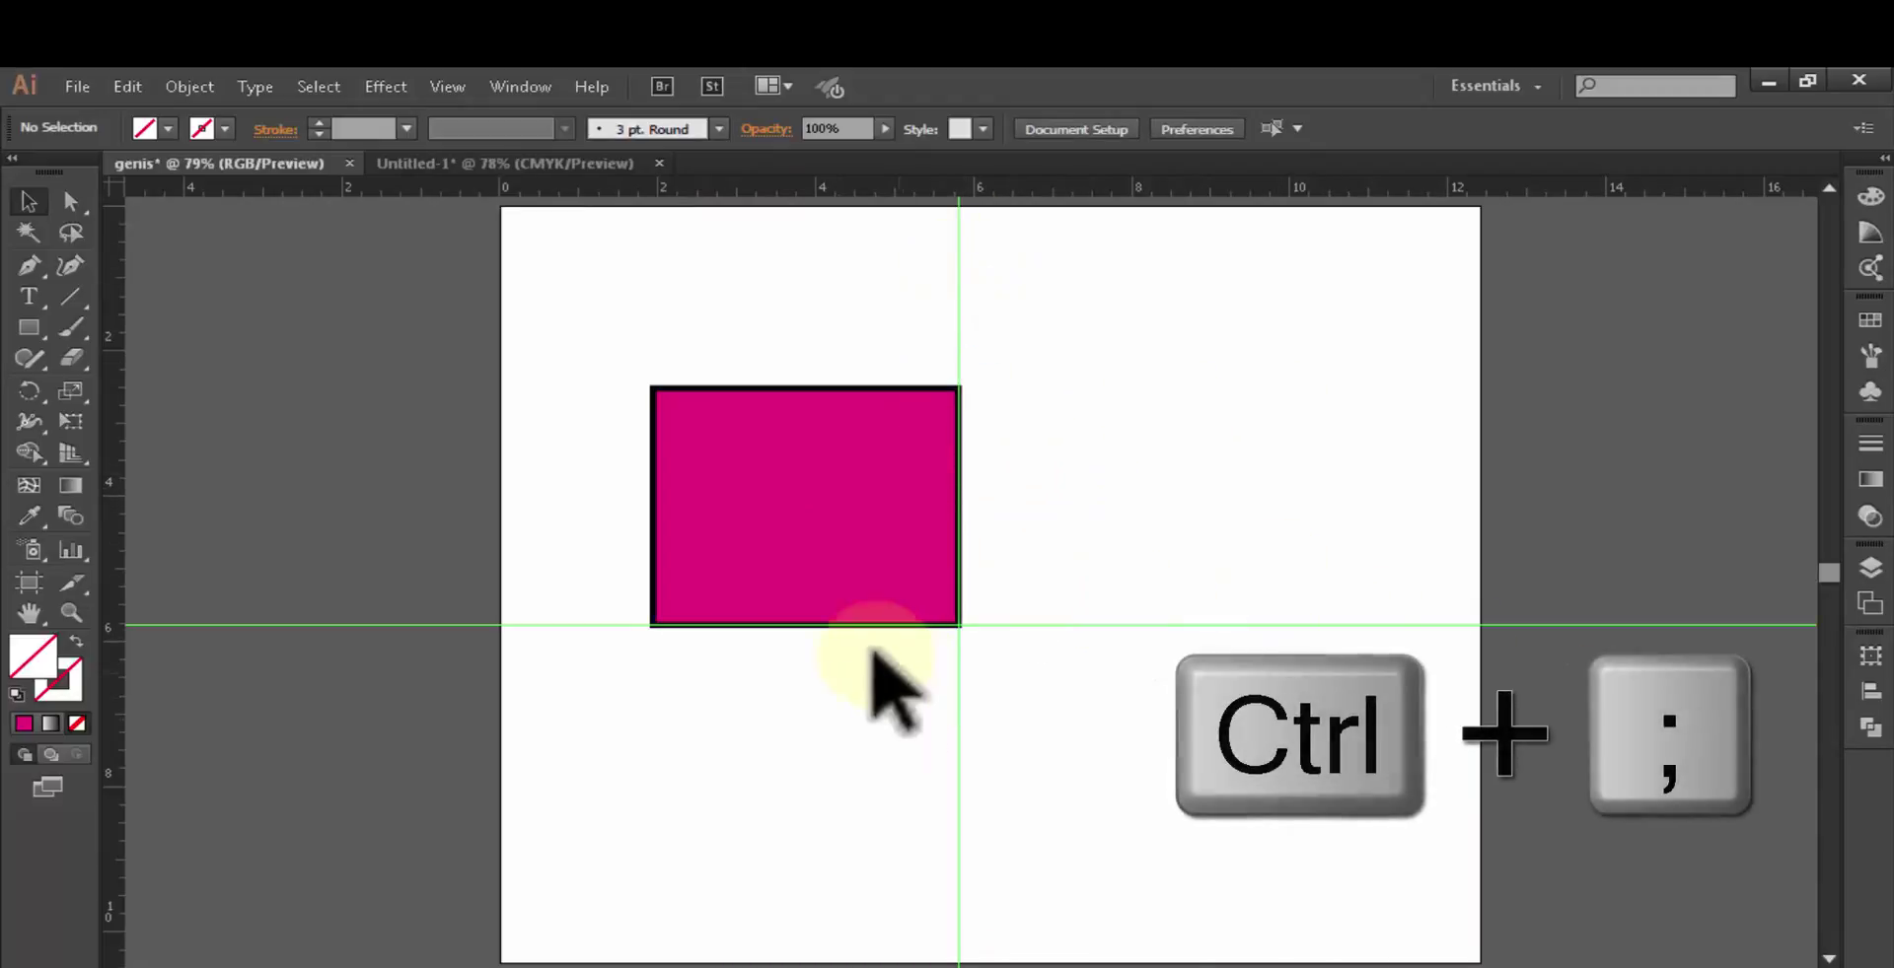
Step: Clear both guides from the artboard
left_click(450, 83)
mouse_move(735, 712)
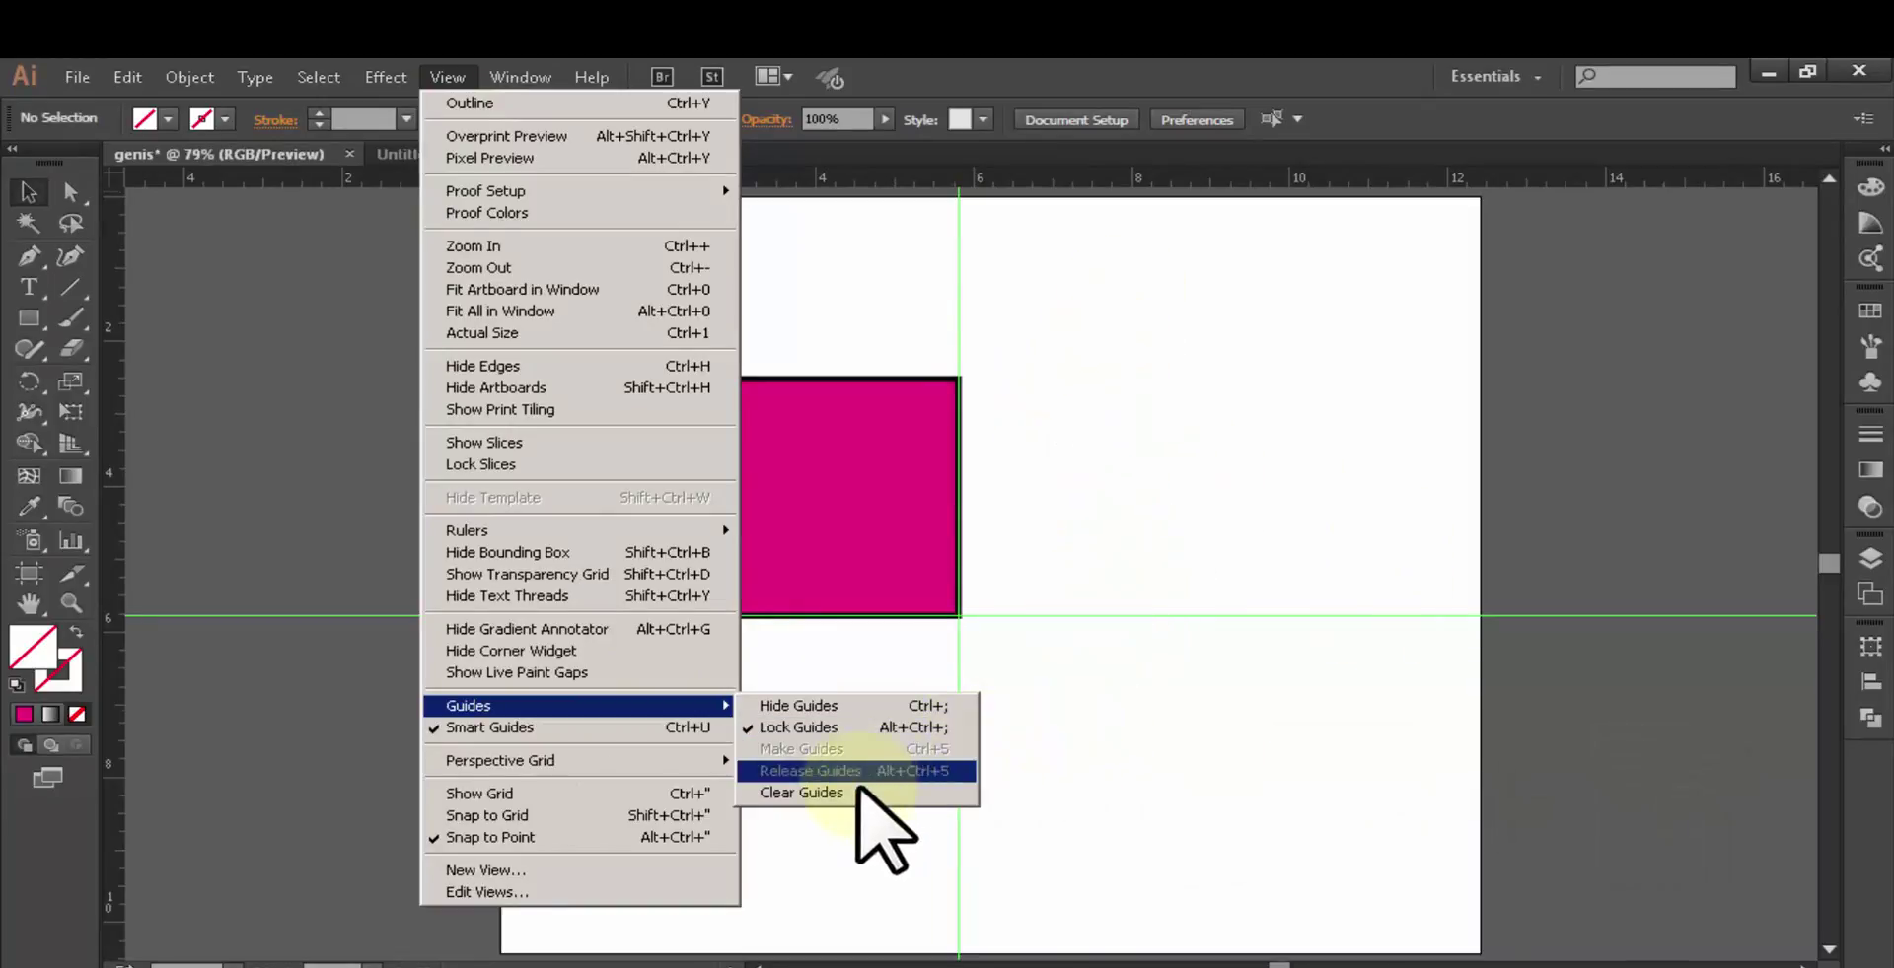
left_click(857, 790)
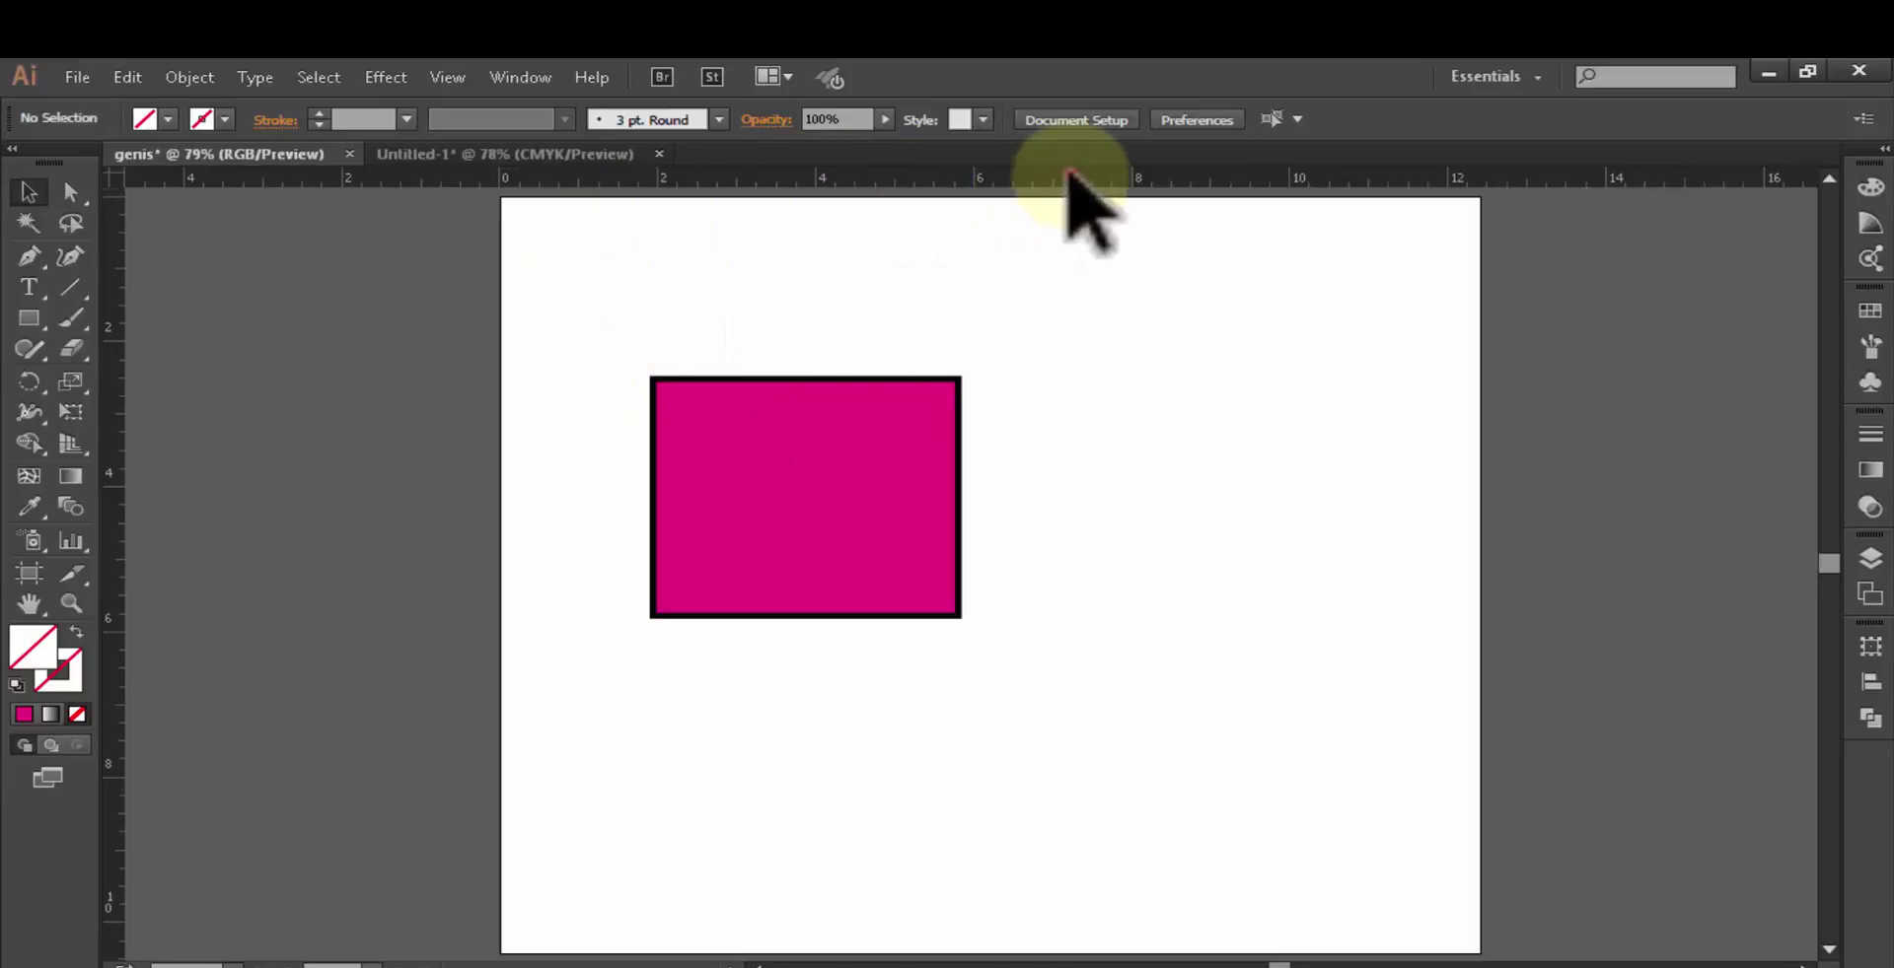
Step: Place horizontal guides along the magenta rectangle's top and bottom edges and vertical guides along its left and right edges
left_click_drag(1068, 174, 1064, 373)
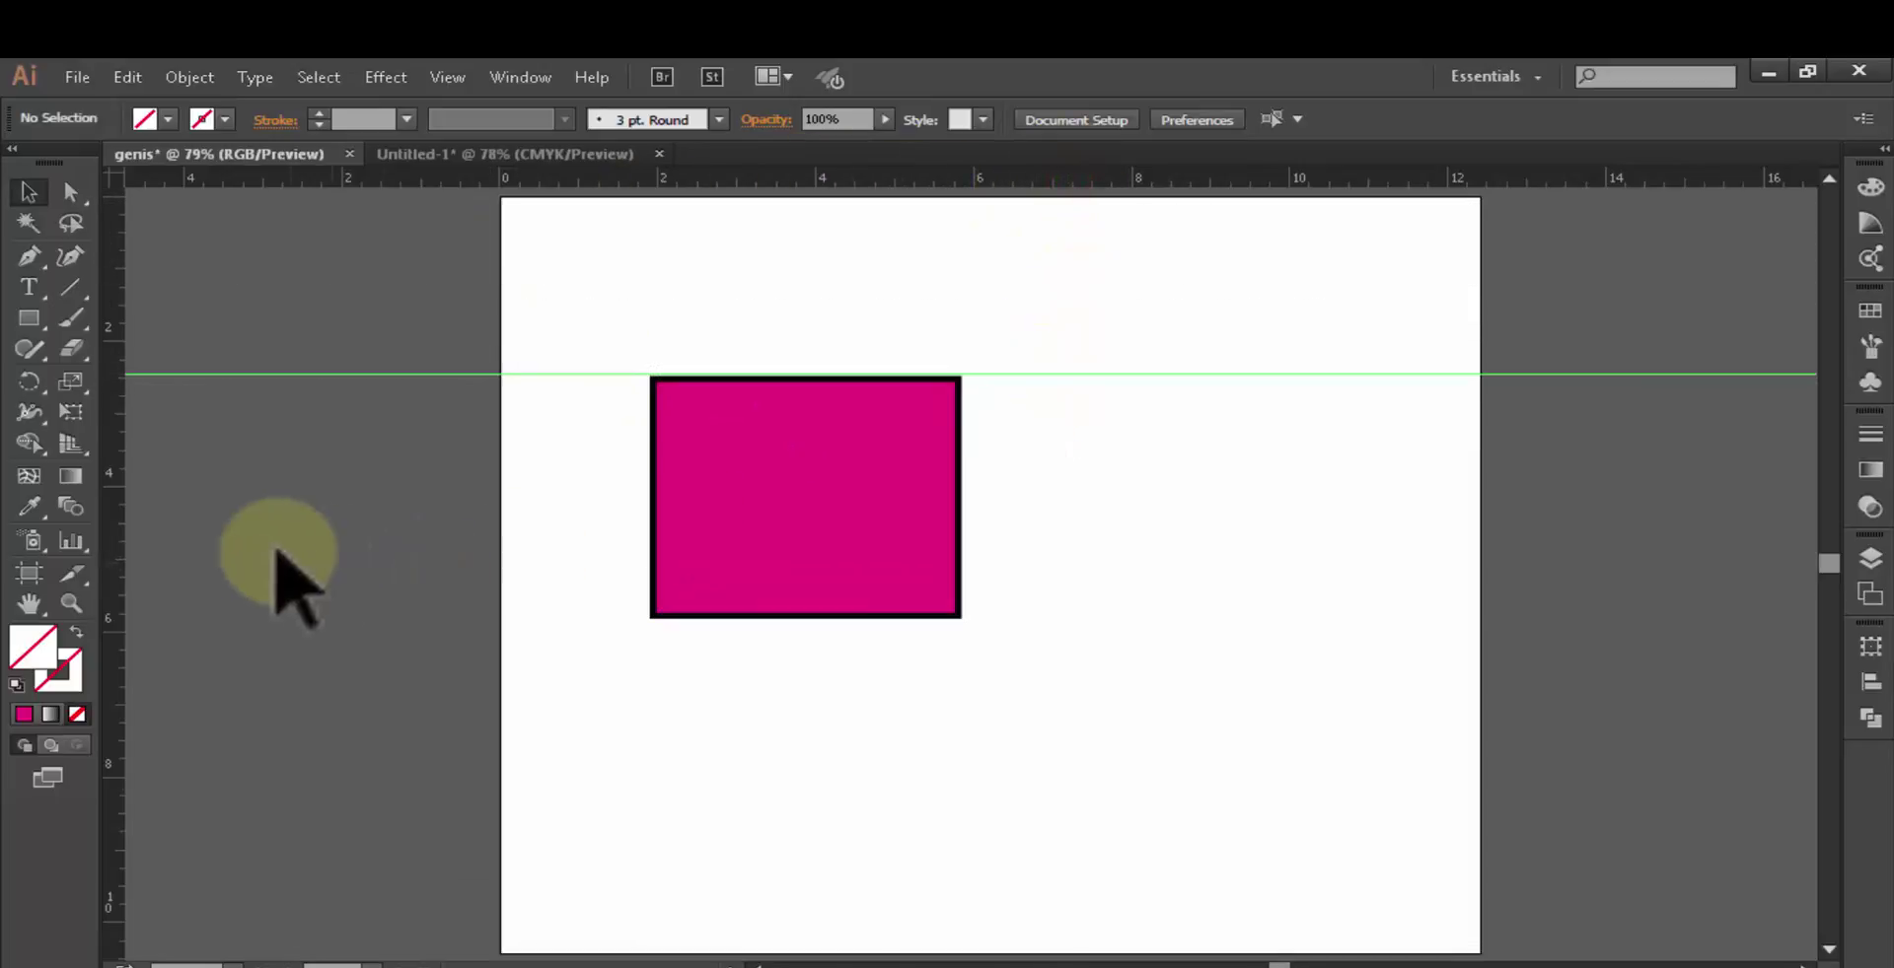
left_click_drag(118, 532, 653, 610)
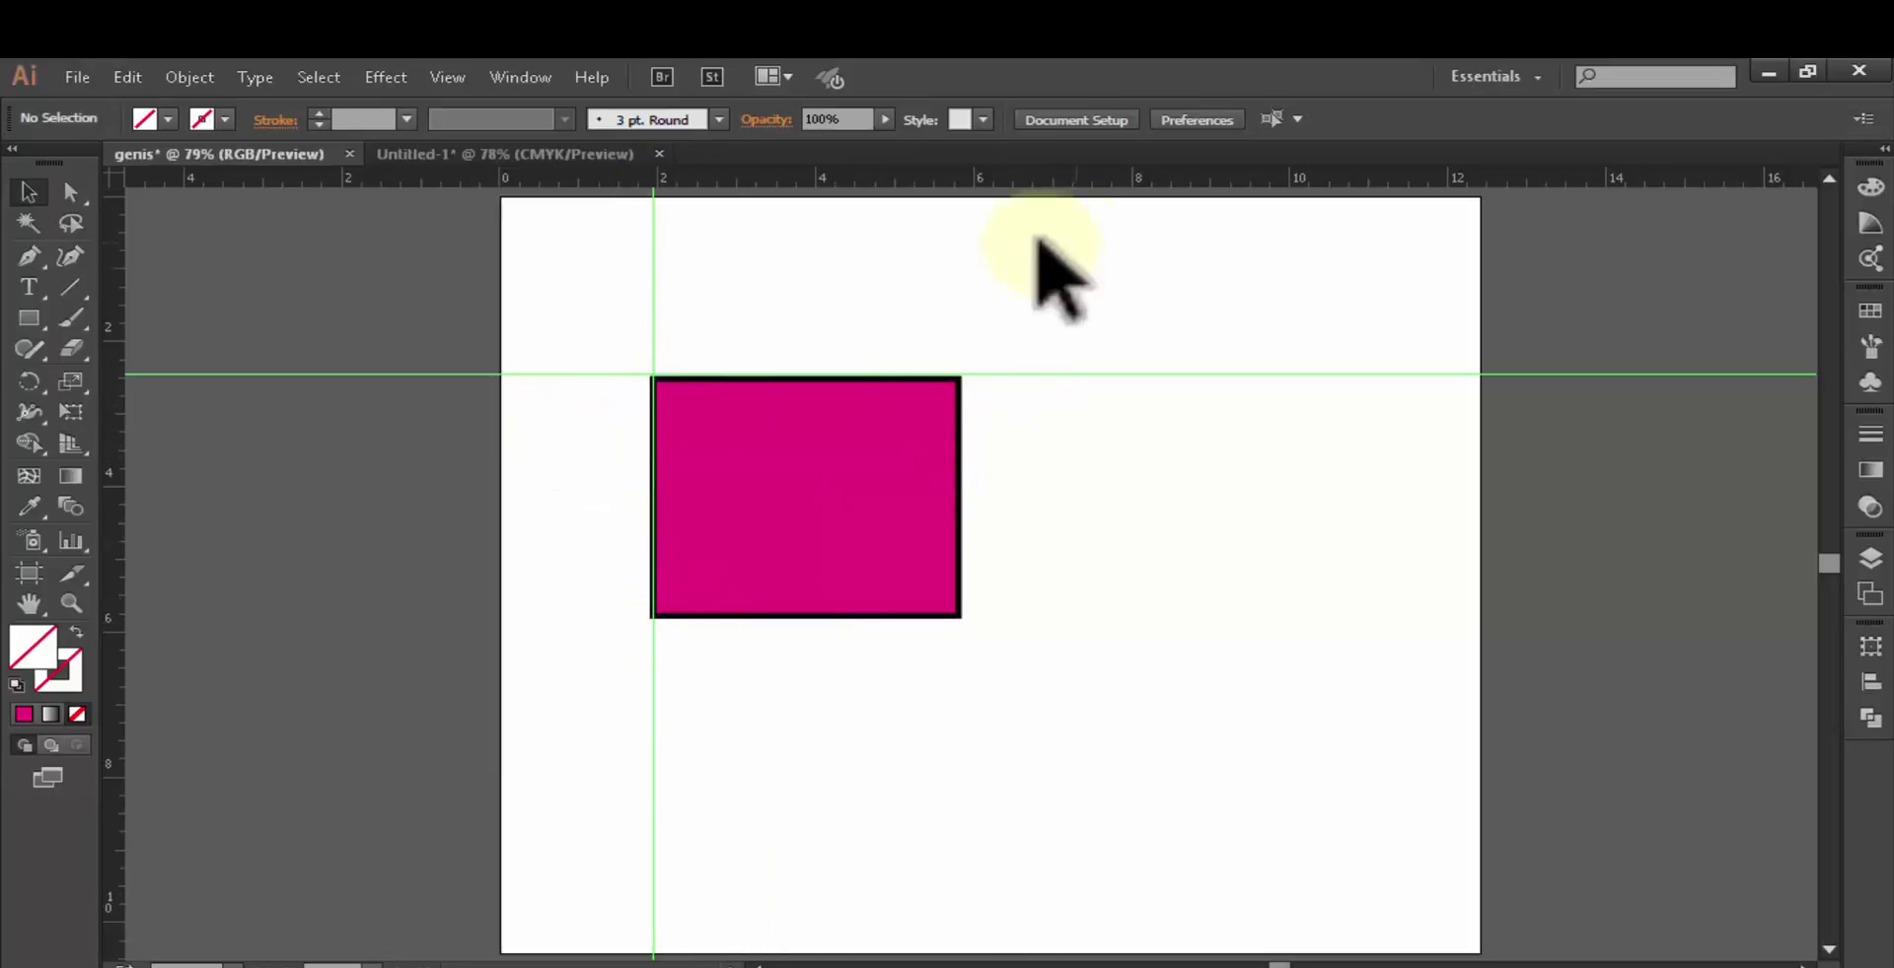
left_click_drag(109, 589, 984, 671)
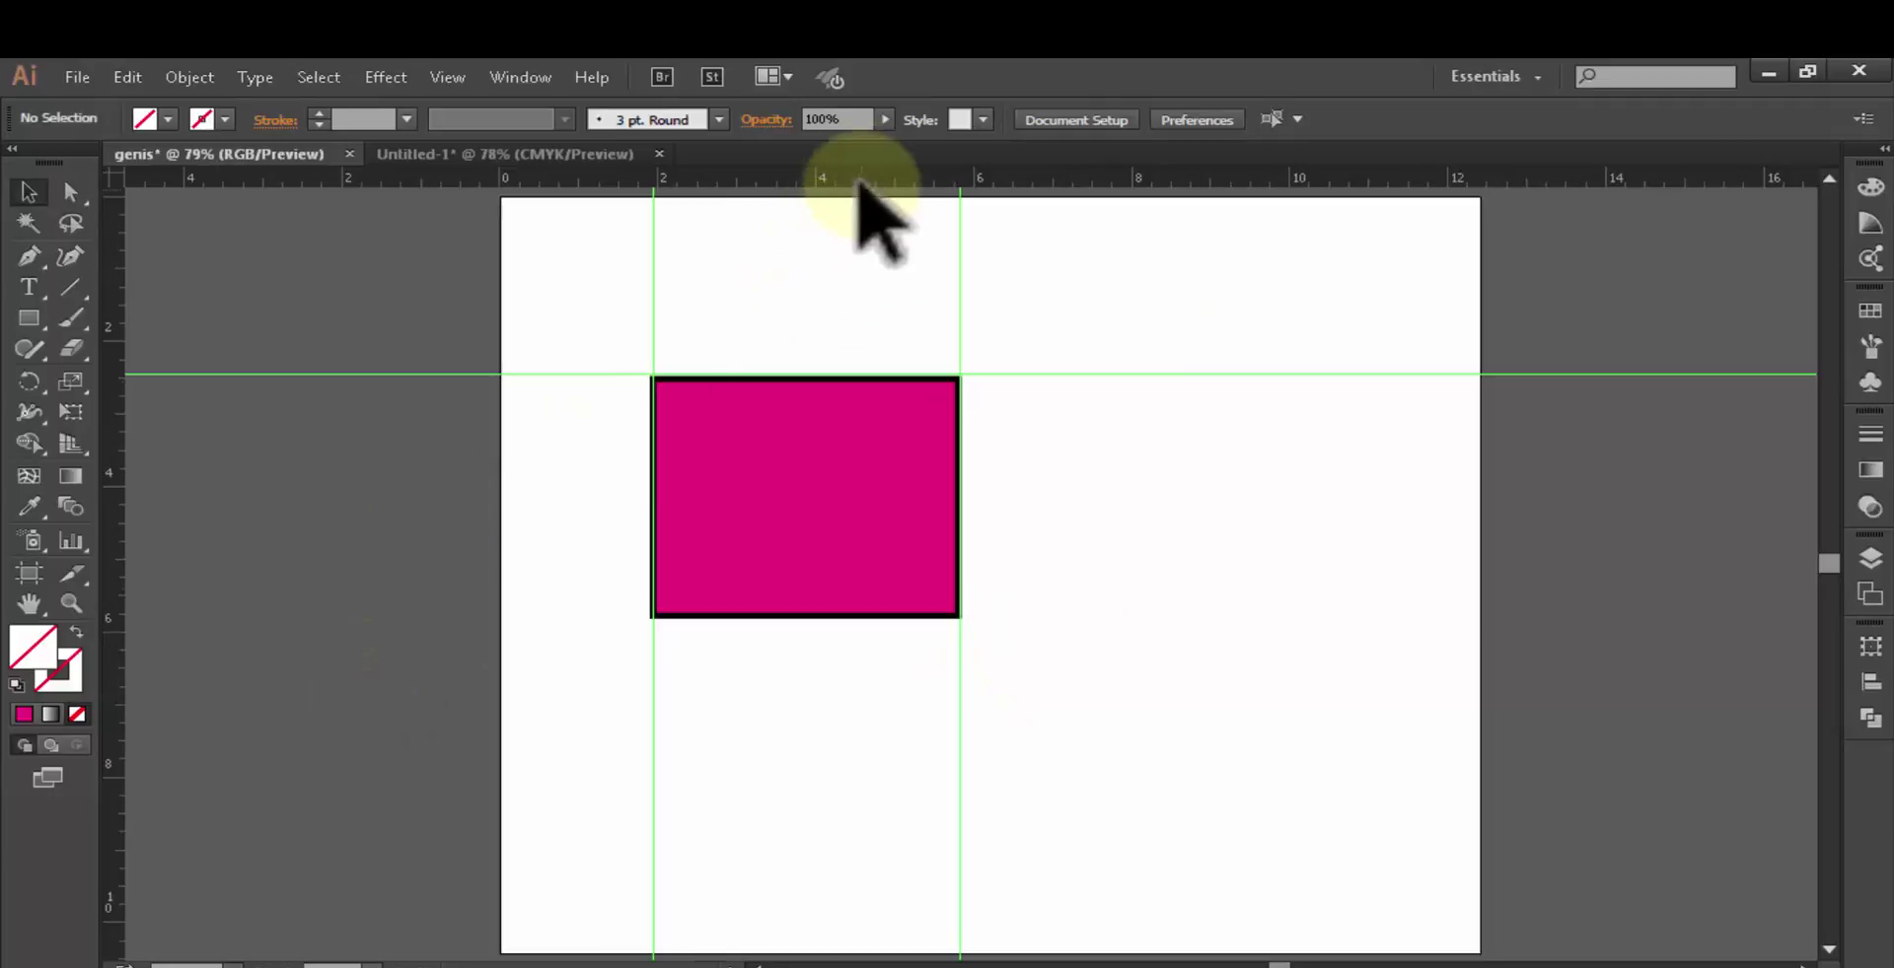
left_click_drag(858, 178, 907, 616)
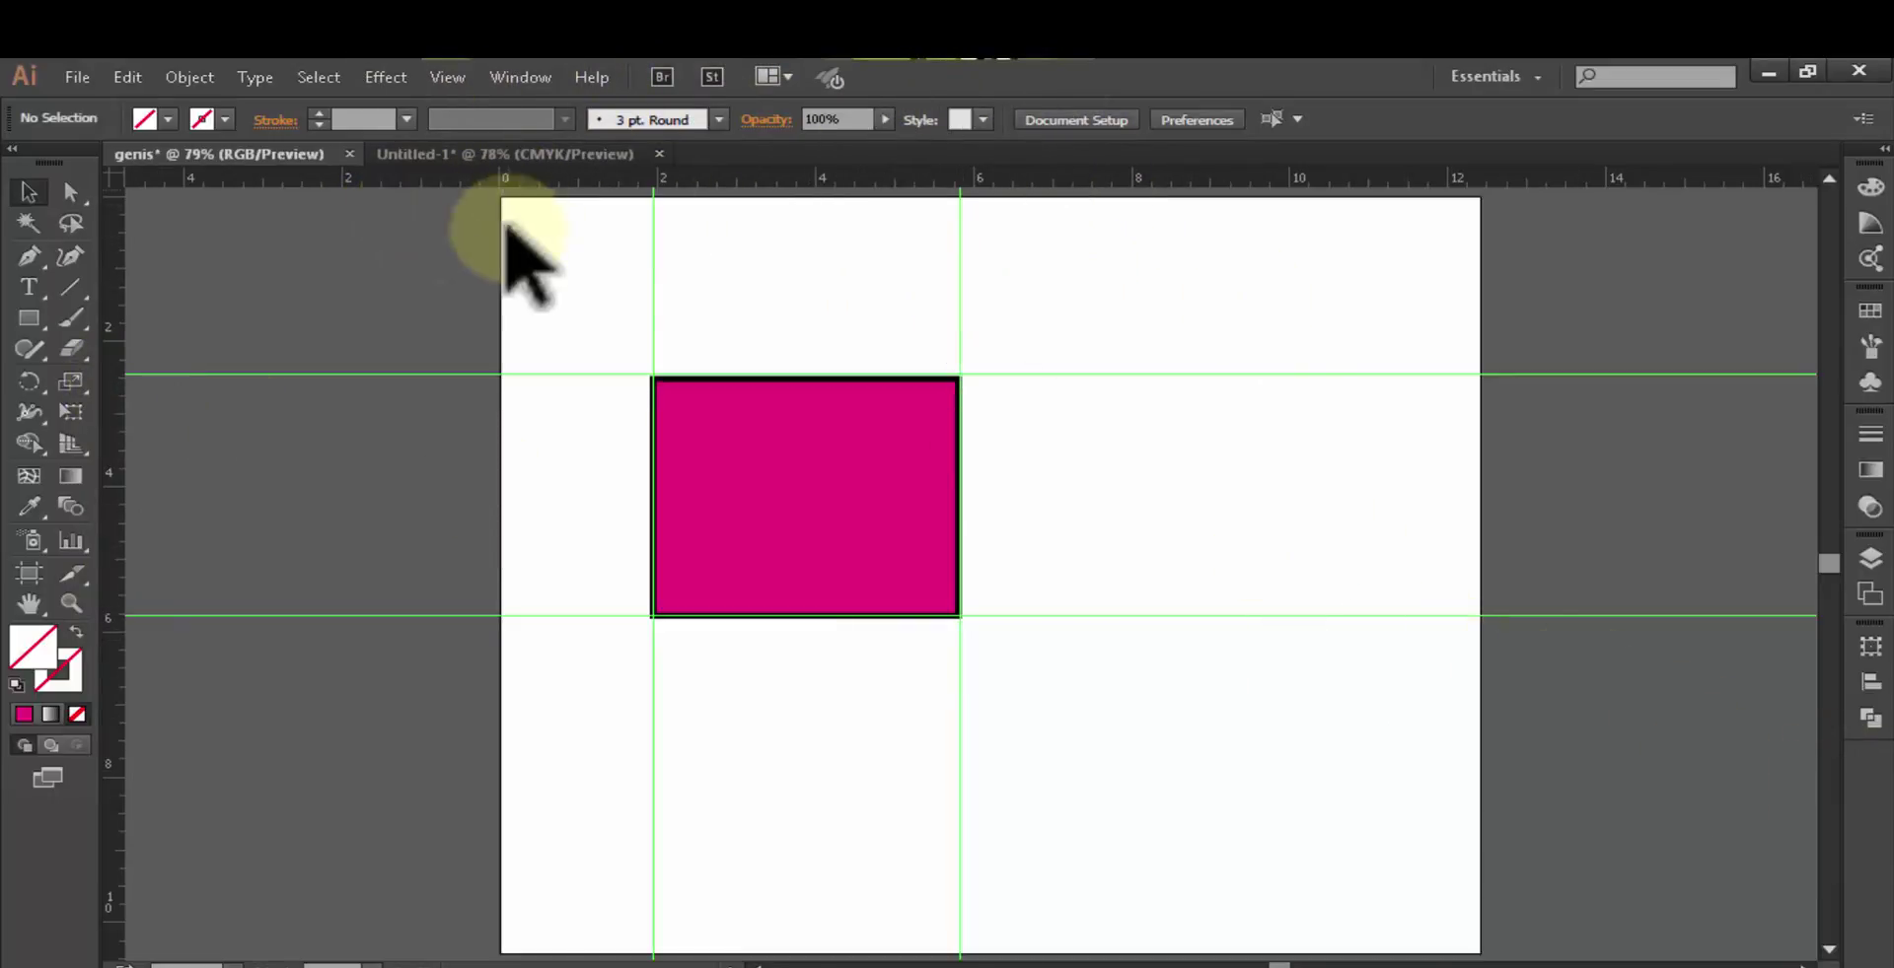
Step: Clear all four guides around the rectangle
left_click(449, 79)
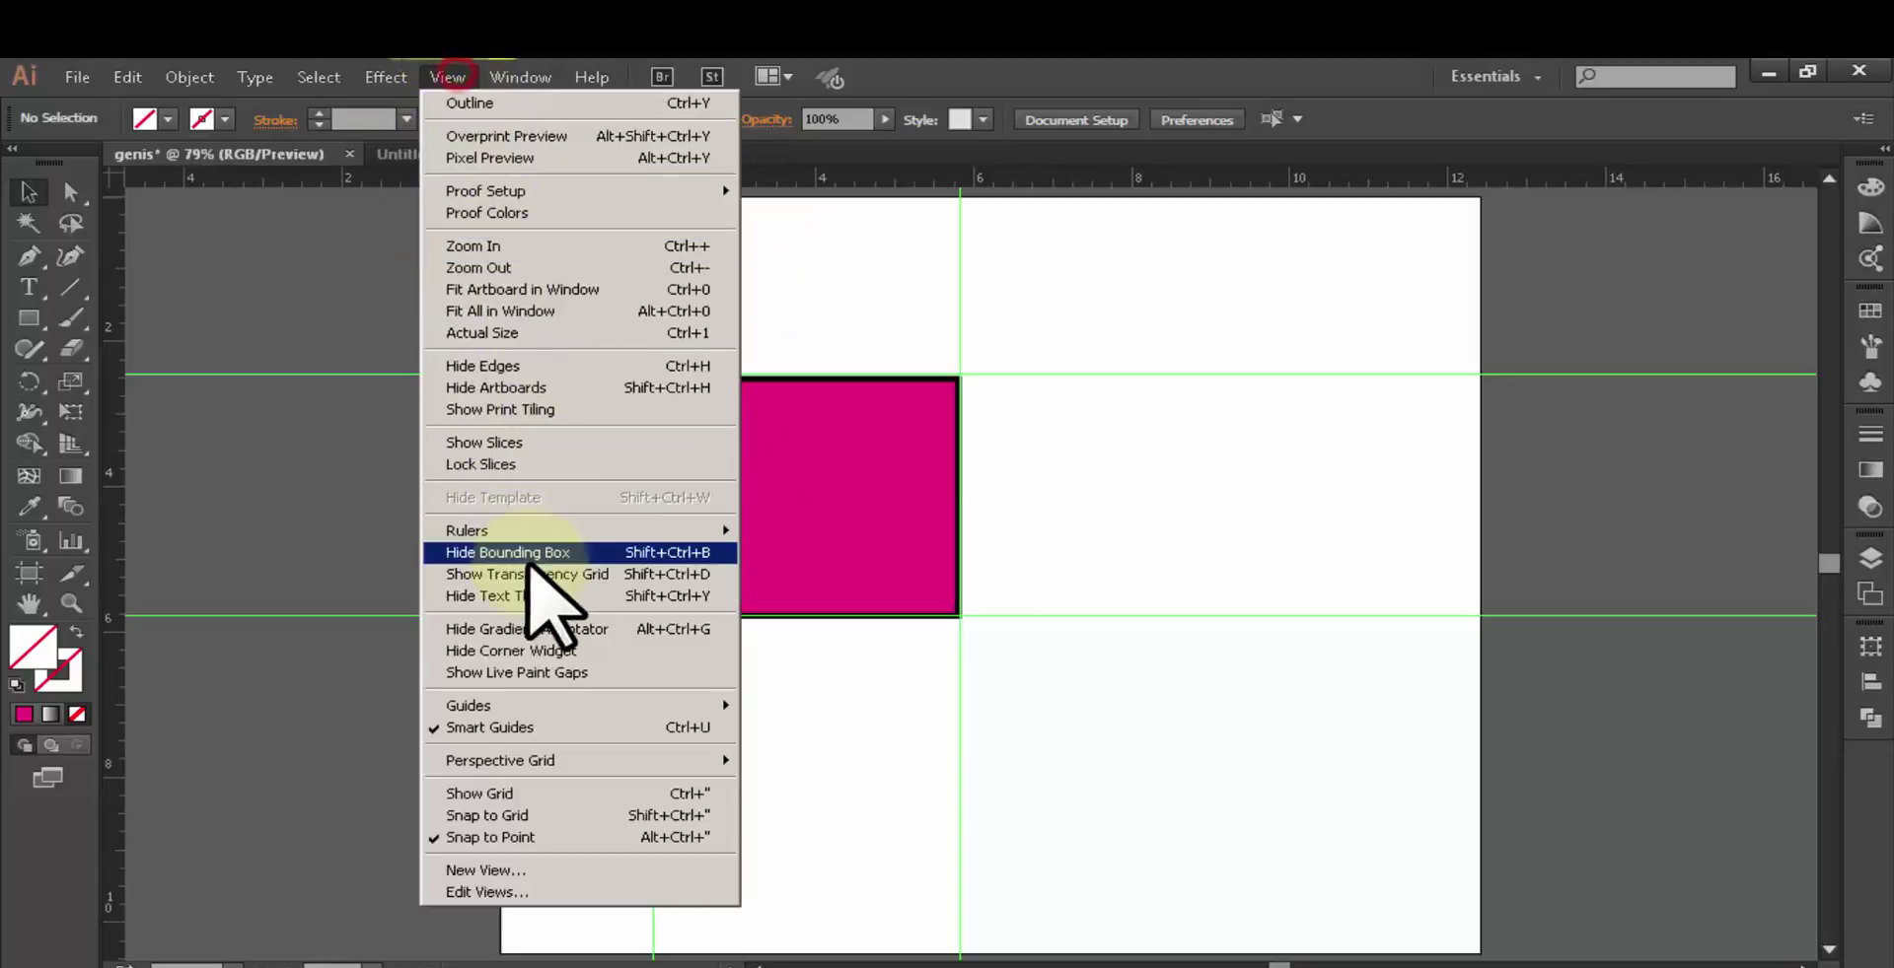
mouse_move(513, 706)
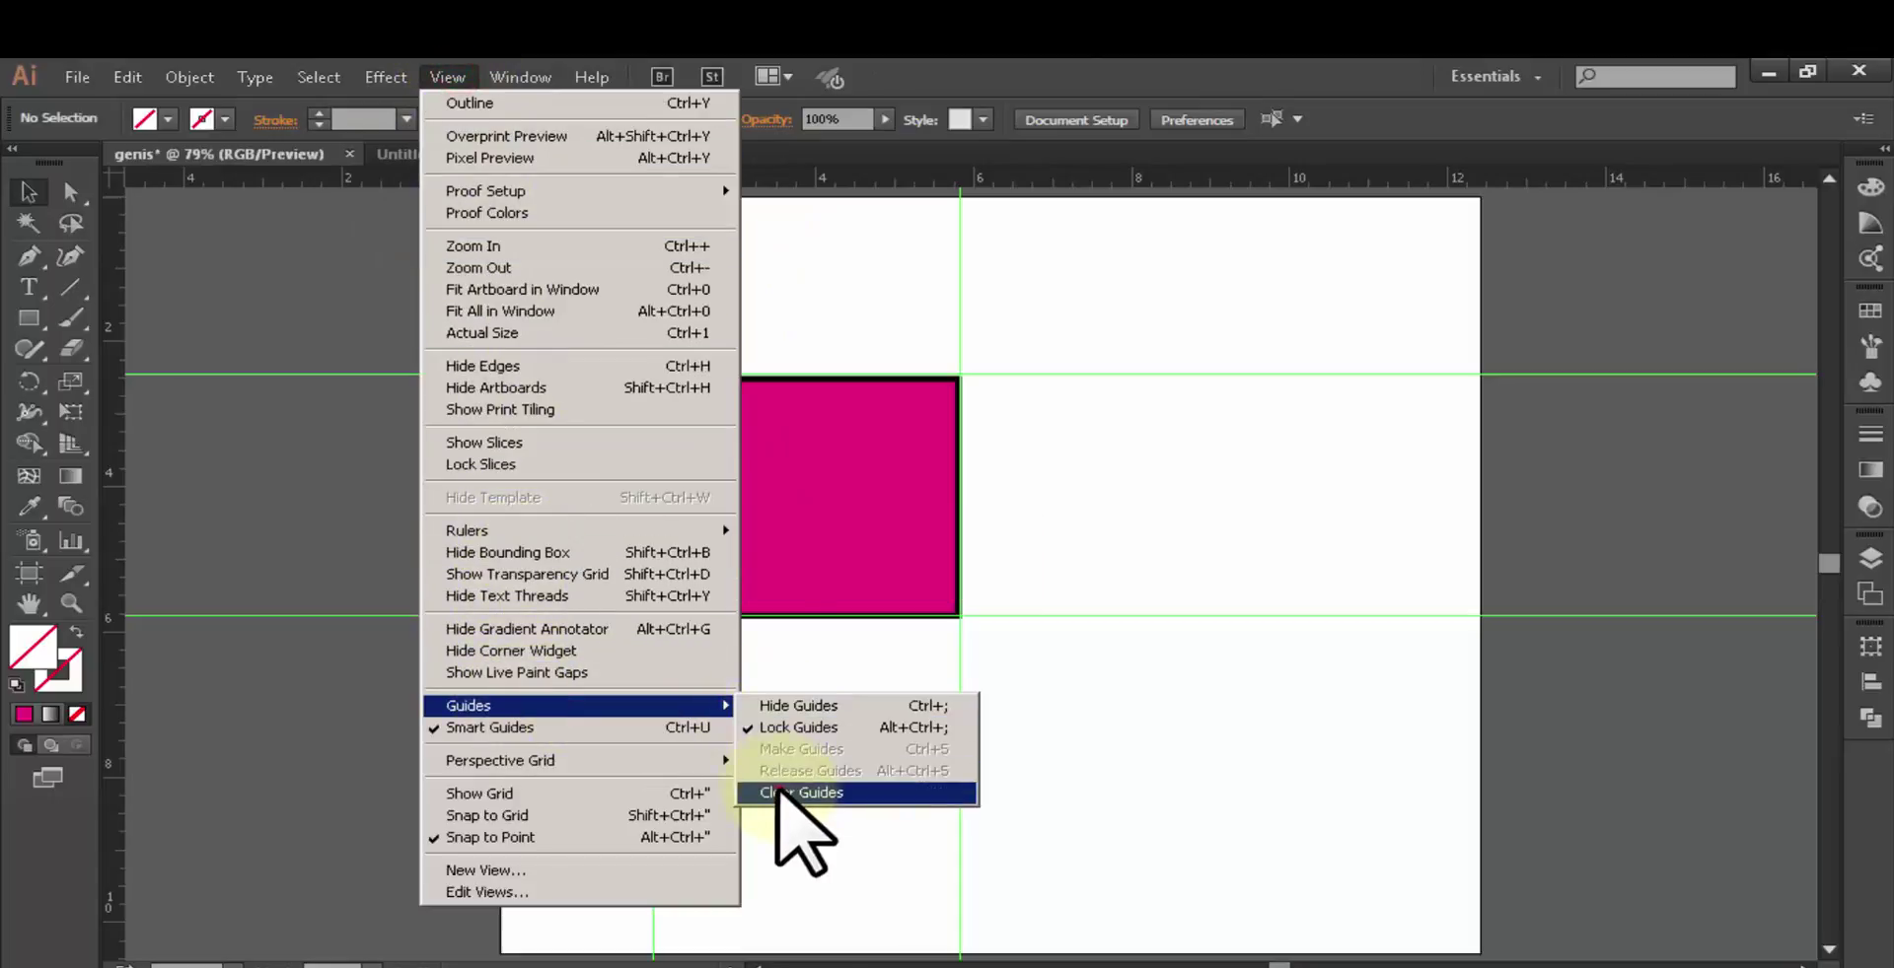
left_click(779, 786)
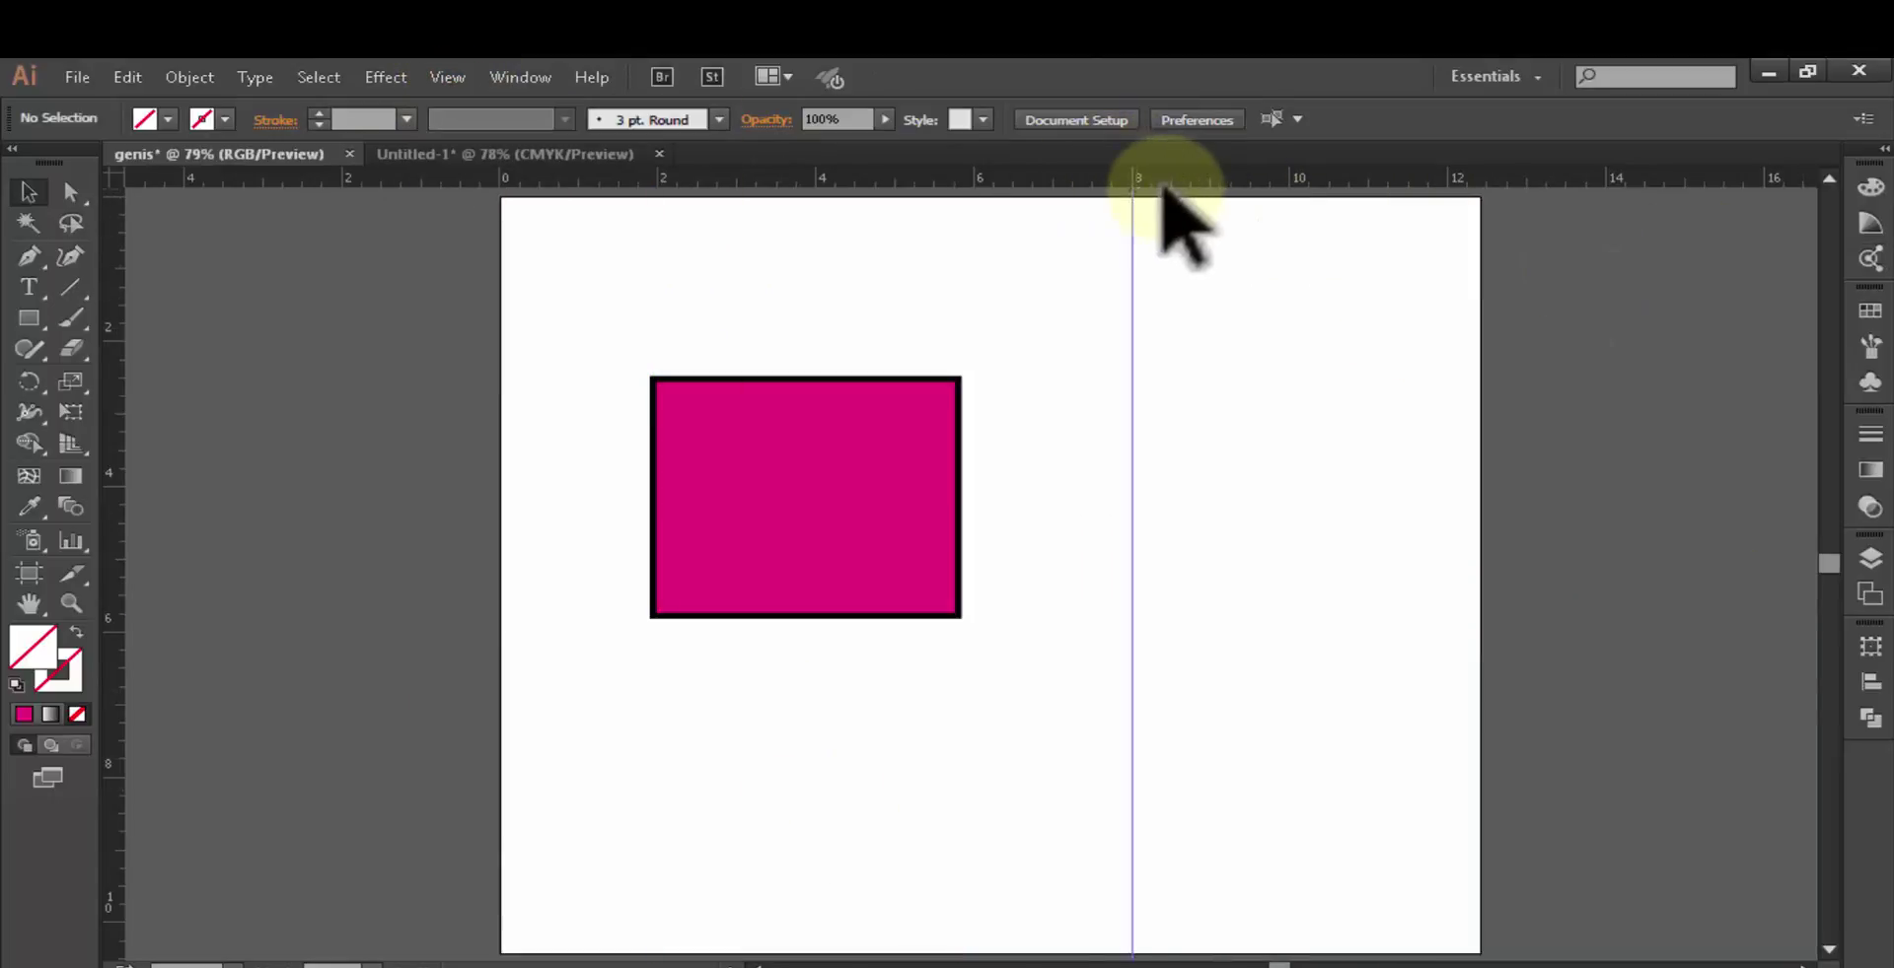
left_click_drag(1162, 186, 1175, 187)
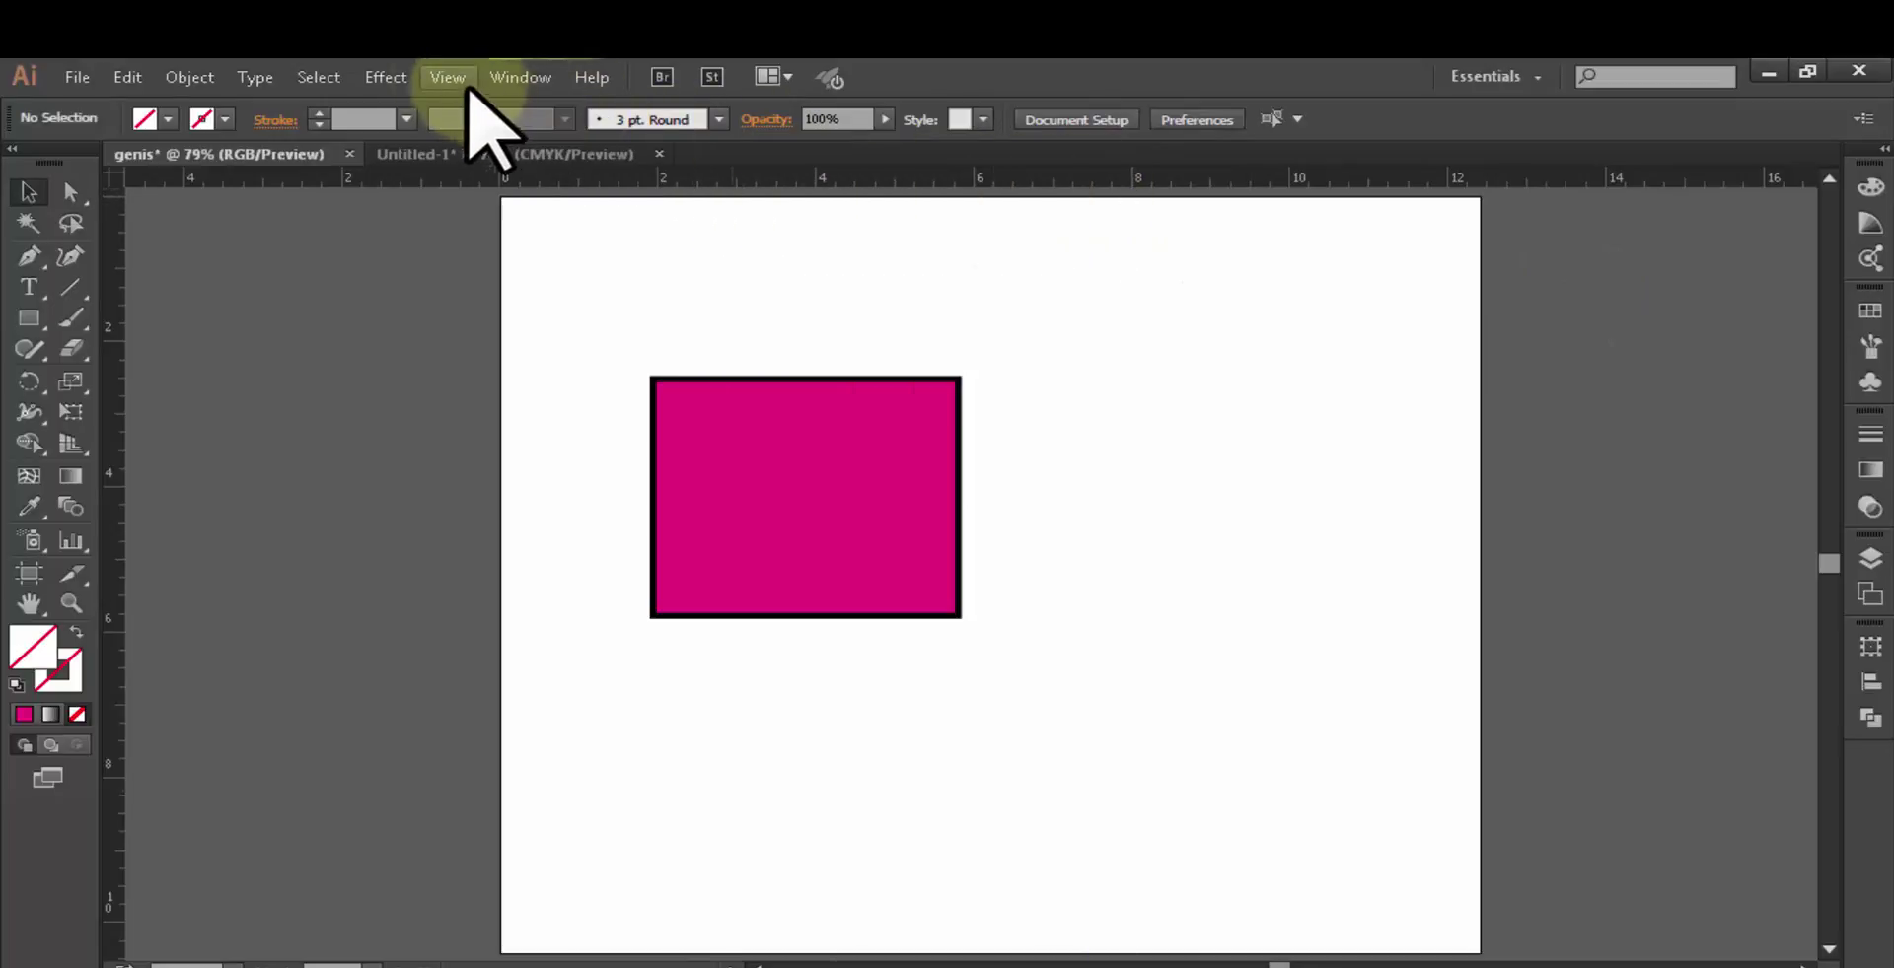
Step: Hide the rulers and show them again, two times in a row
left_click(468, 87)
mouse_move(624, 533)
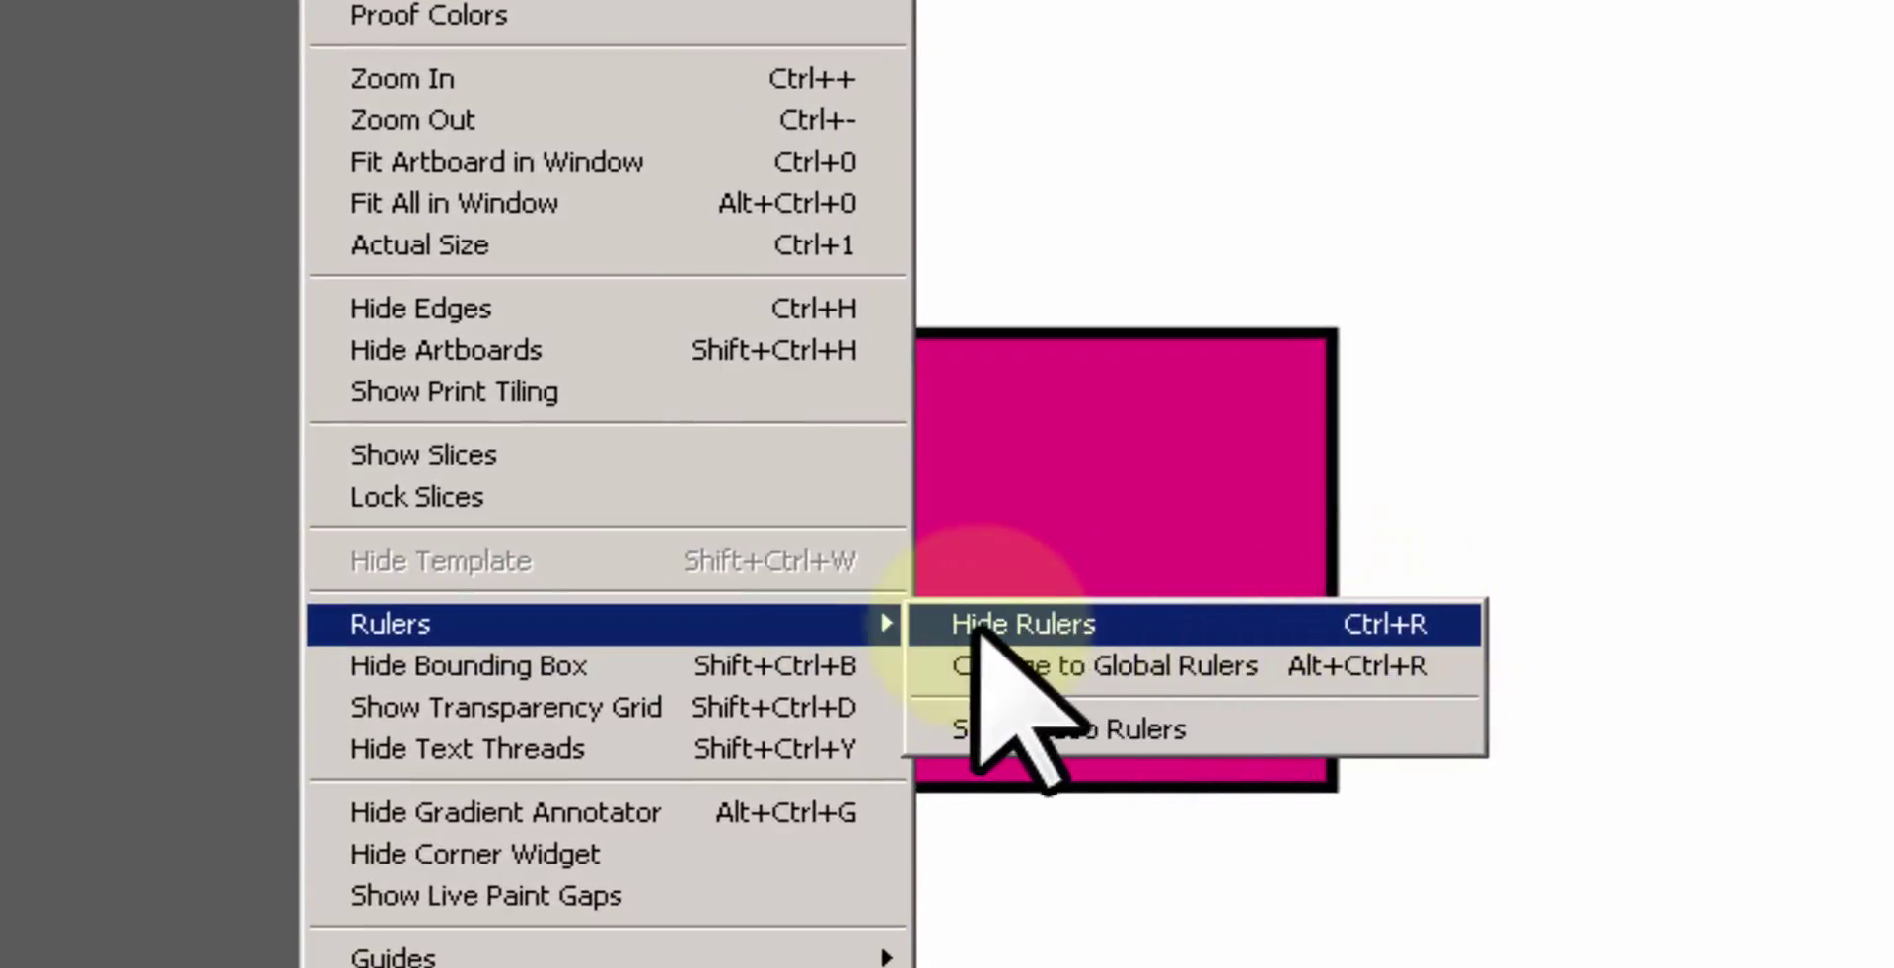
left_click(1106, 625)
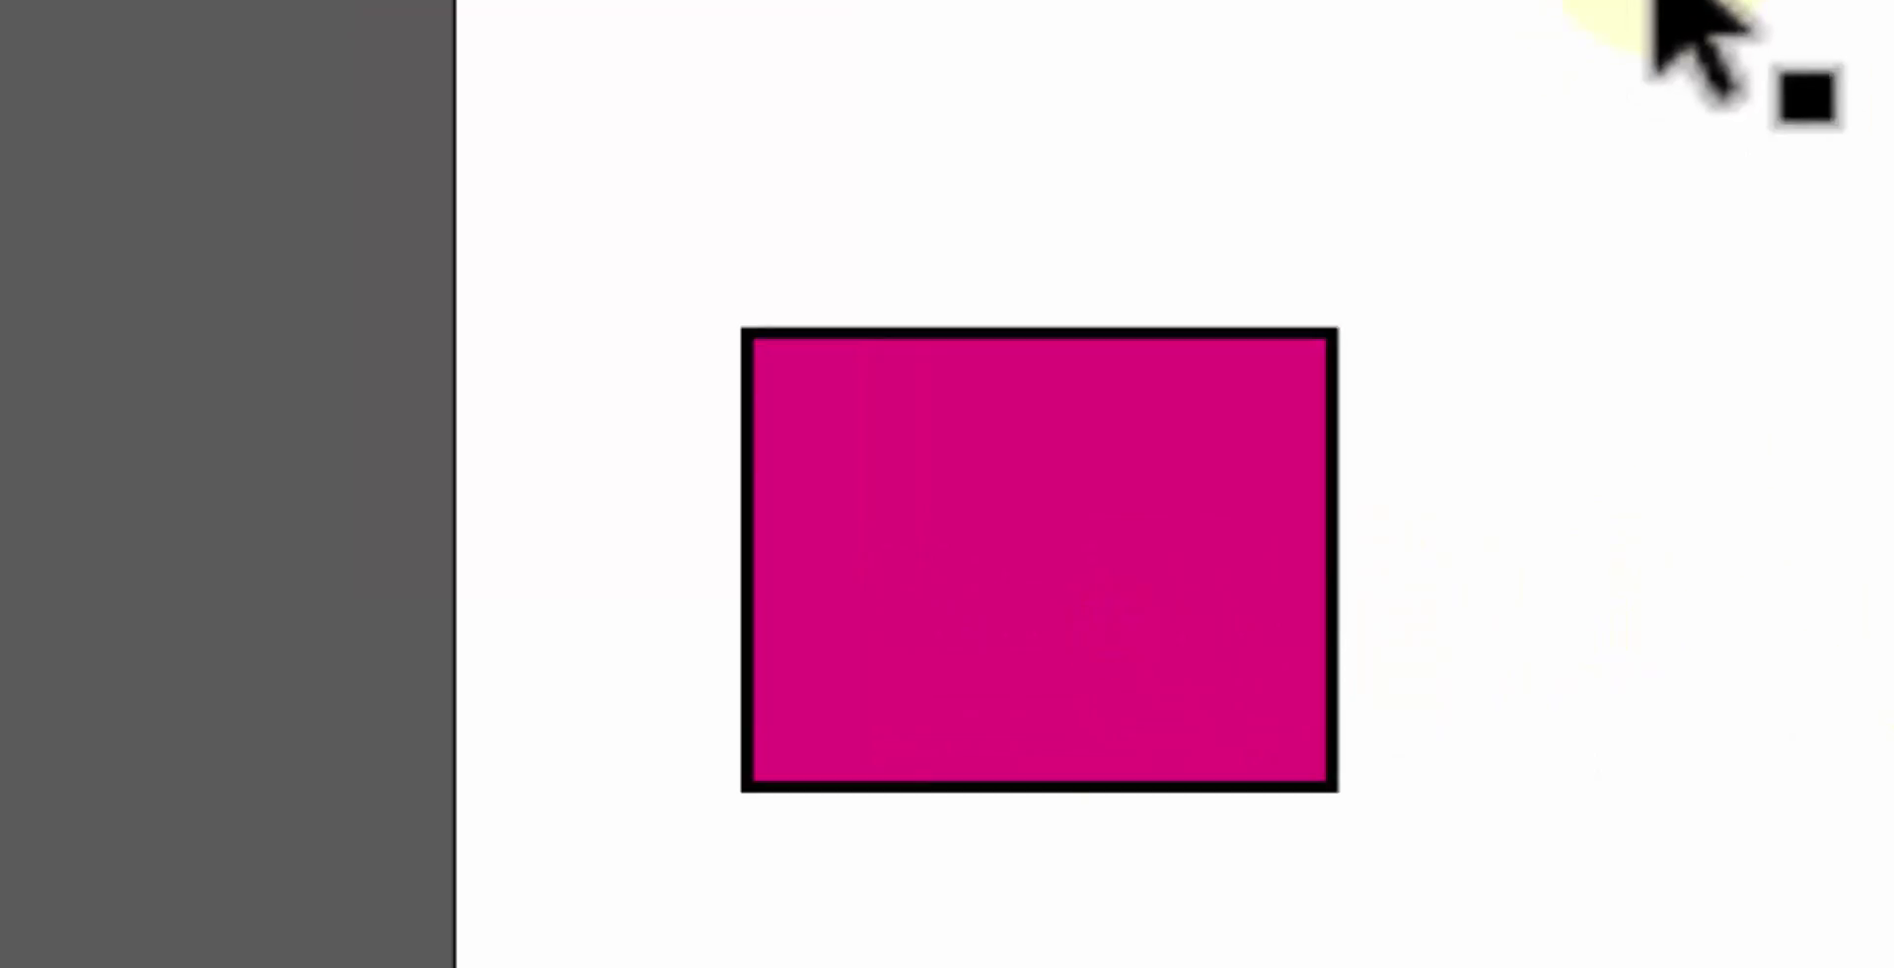
key("alt+v")
mouse_move(359, 625)
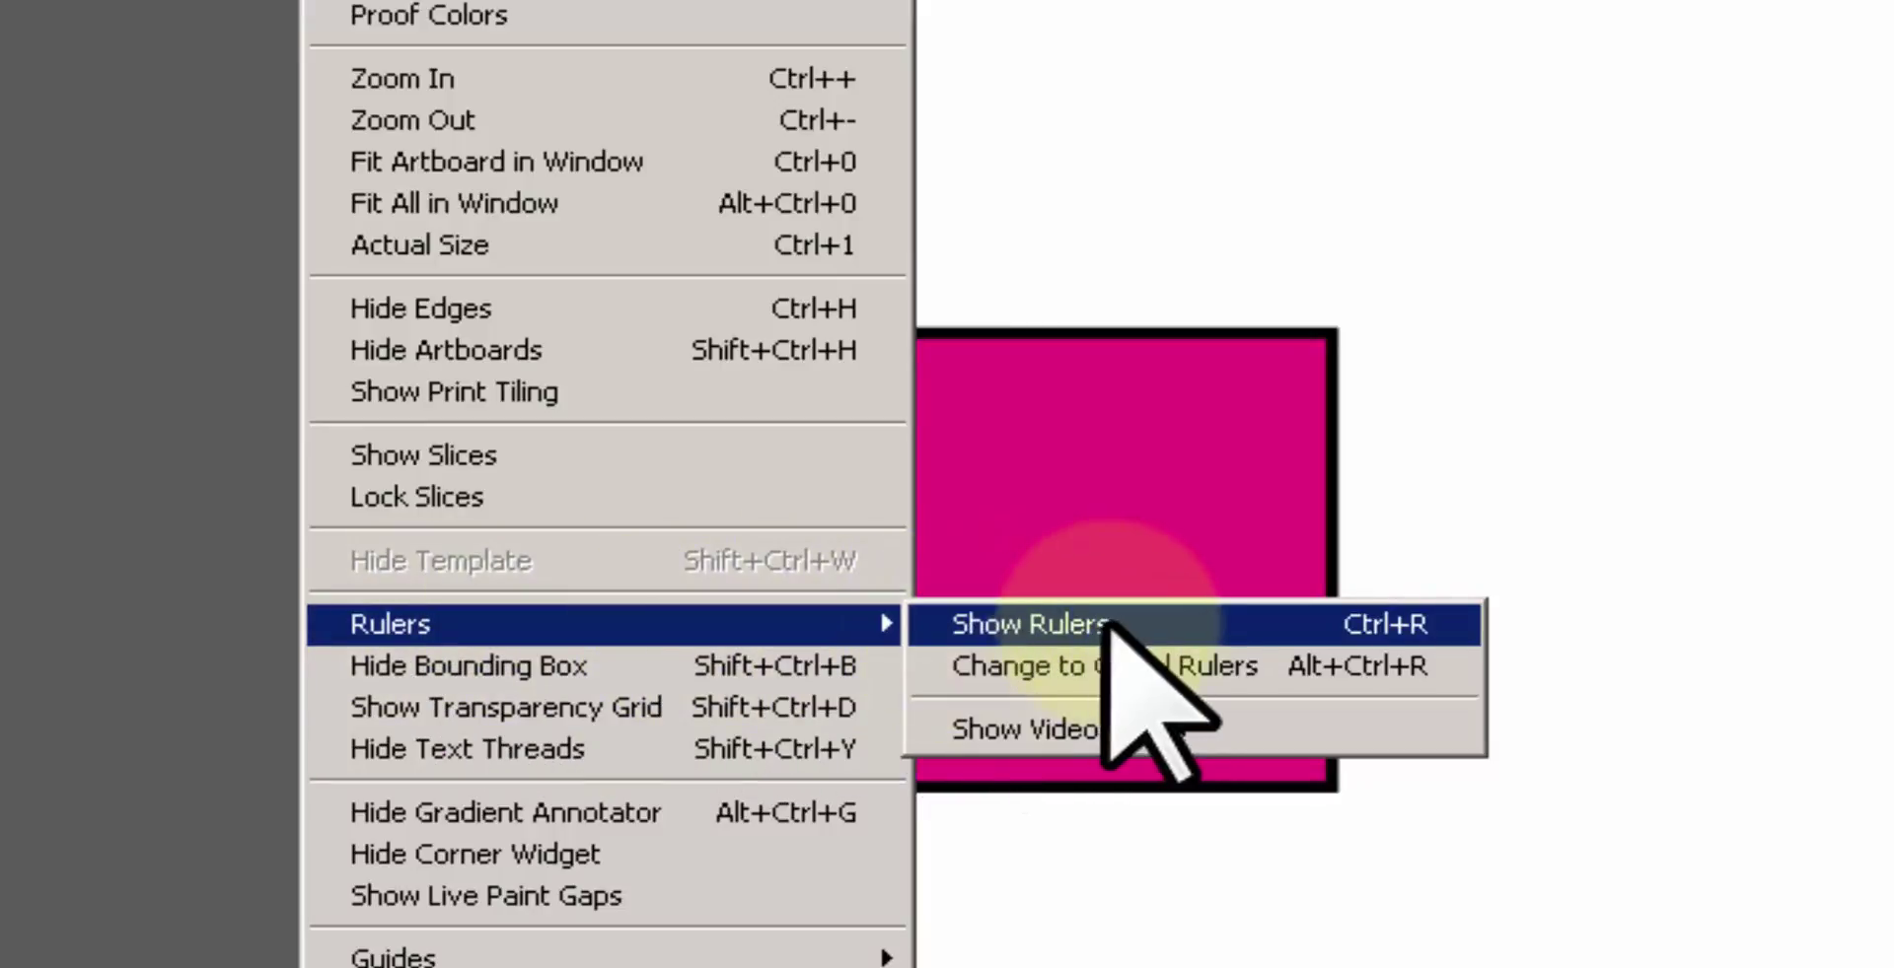
key("ctrl+r")
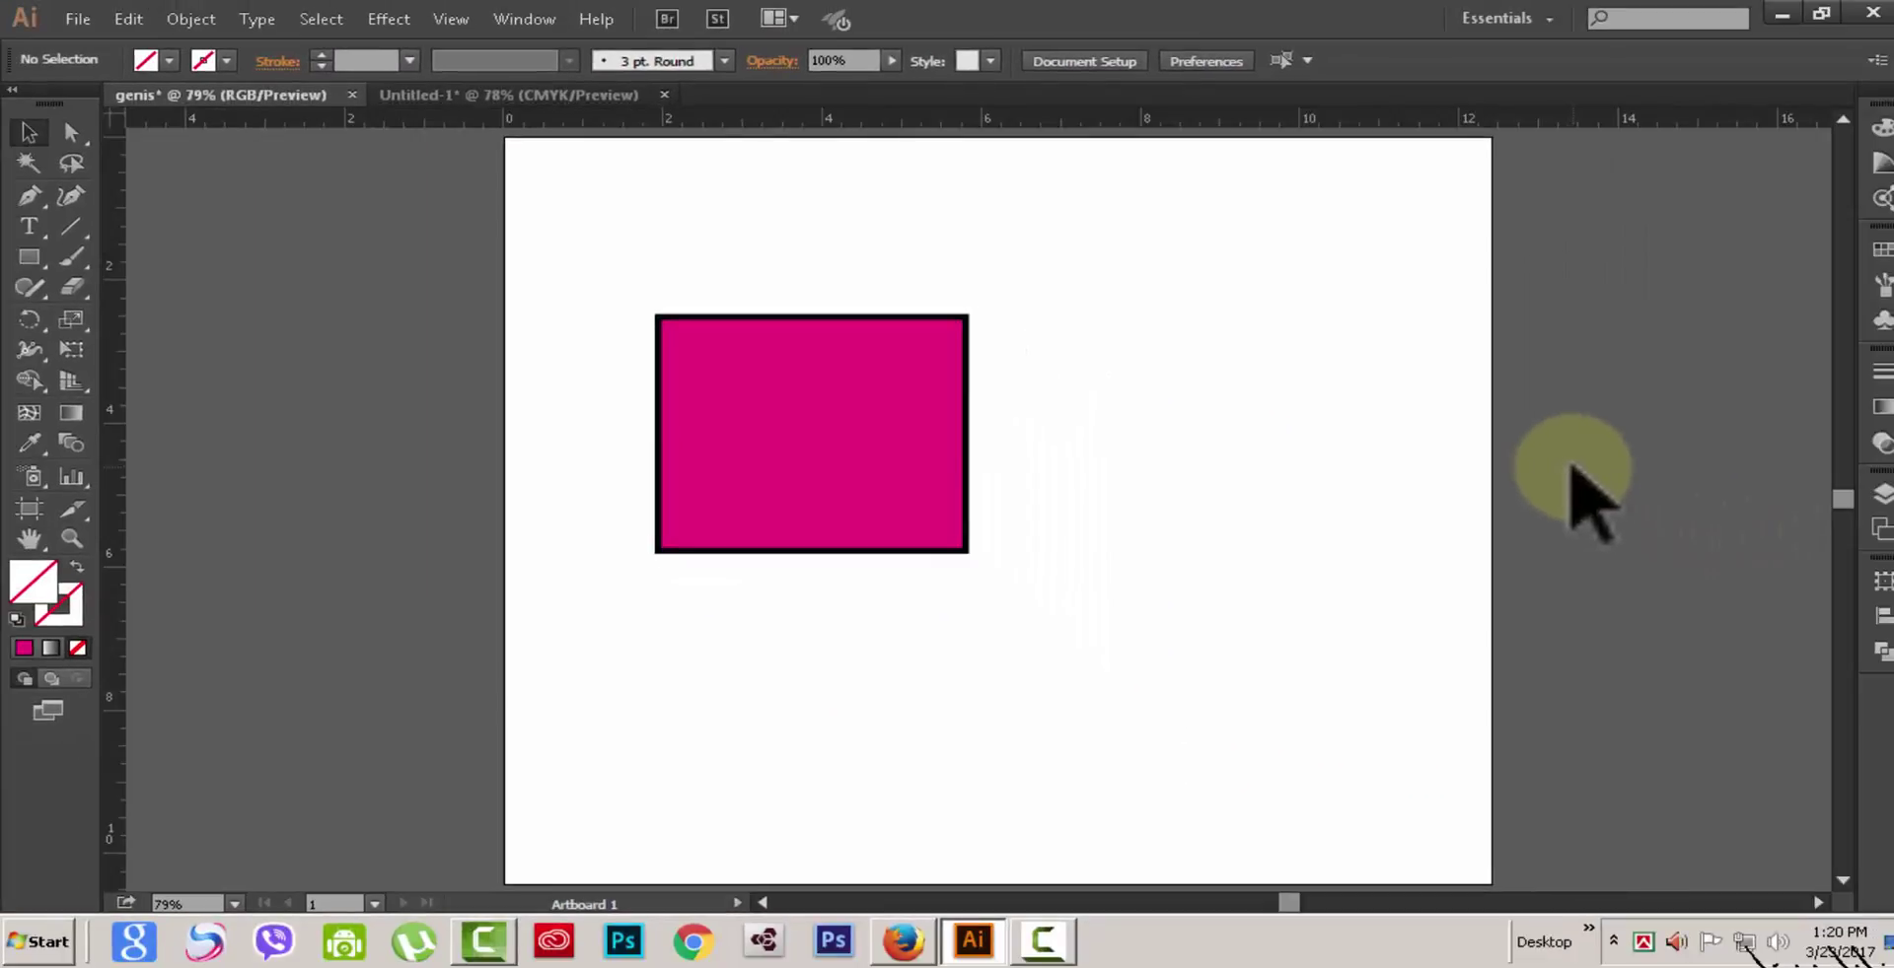
key("ctrl+r")
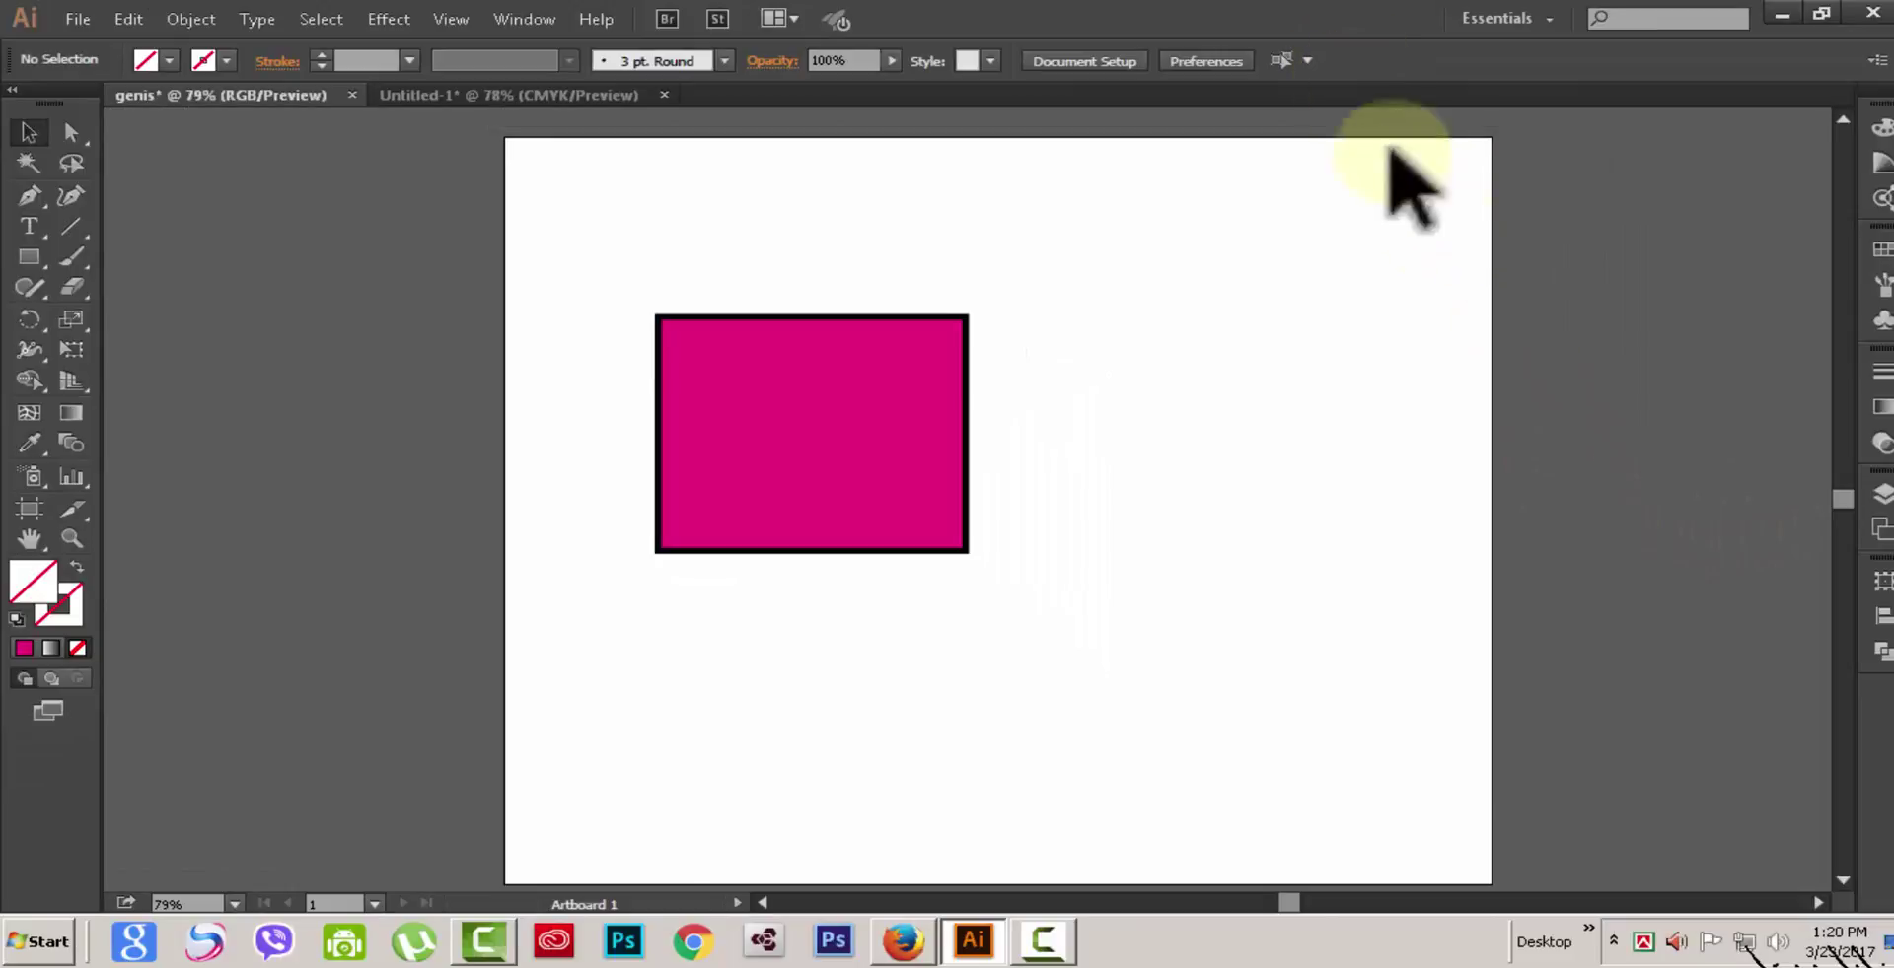
key("ctrl+r")
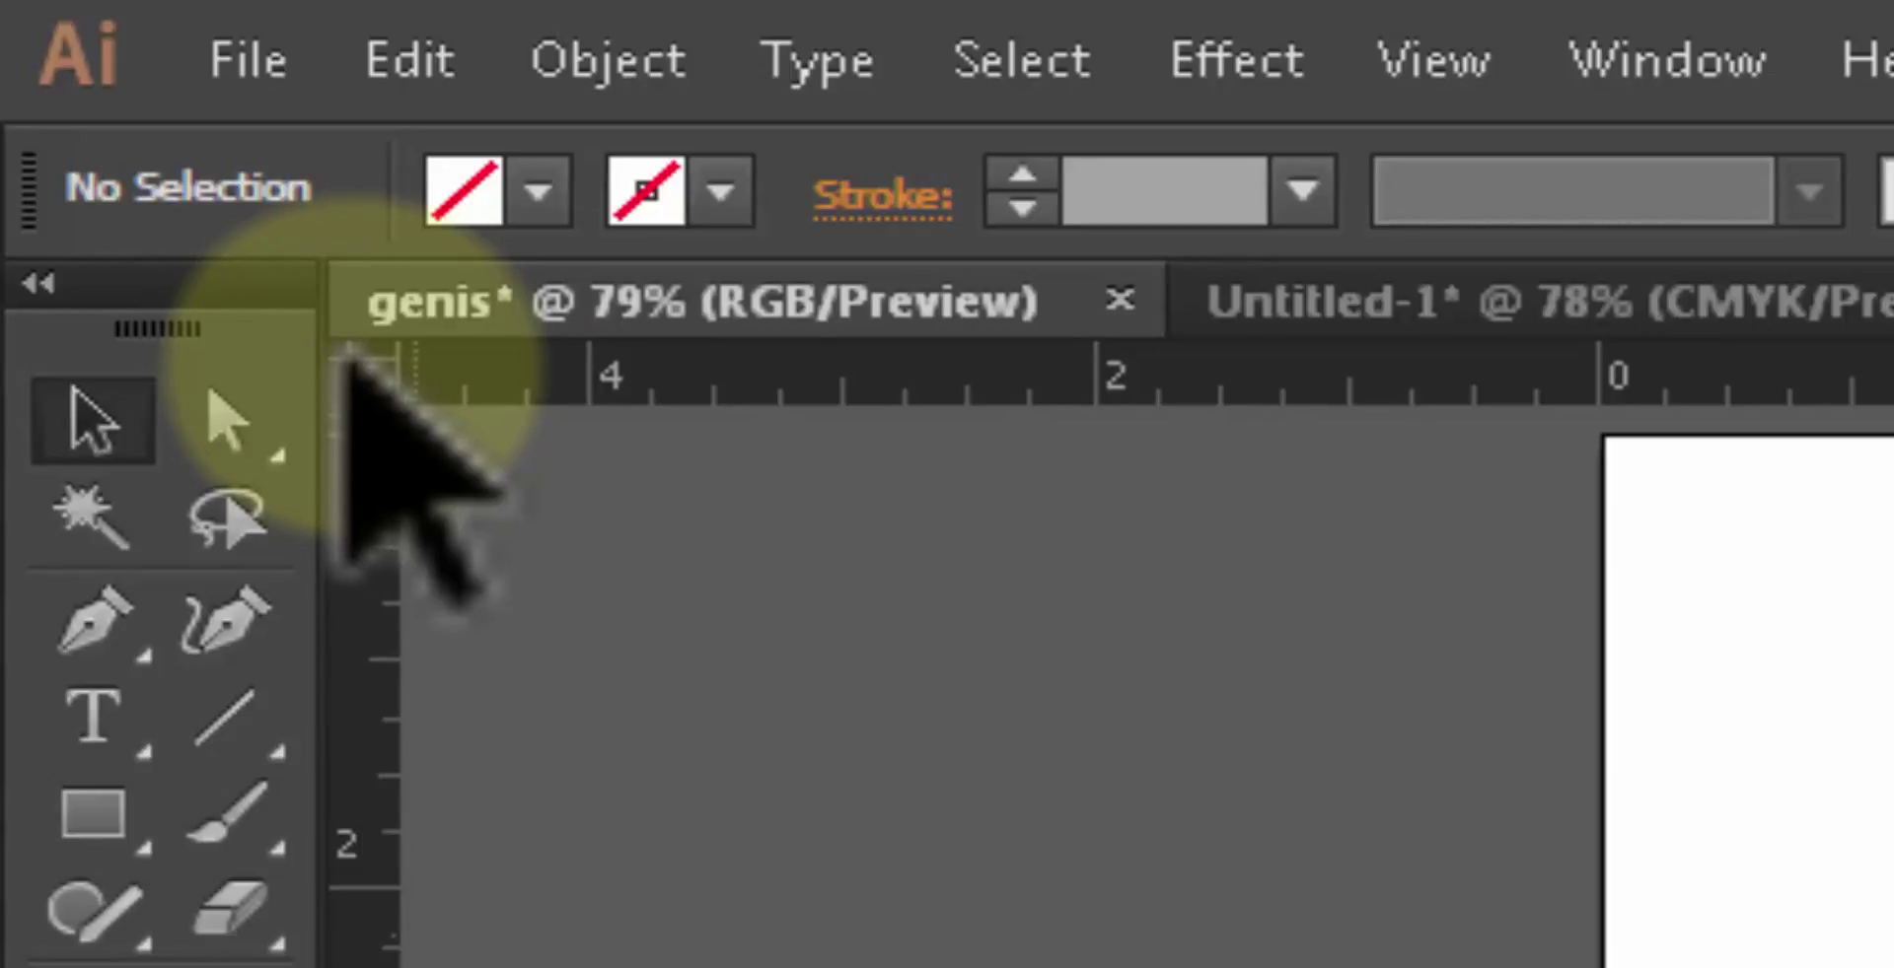
Step: Try pulling the ruler origin out onto the canvas, and reset it to the artboard's upper-left corner
left_click_drag(340, 360, 620, 551)
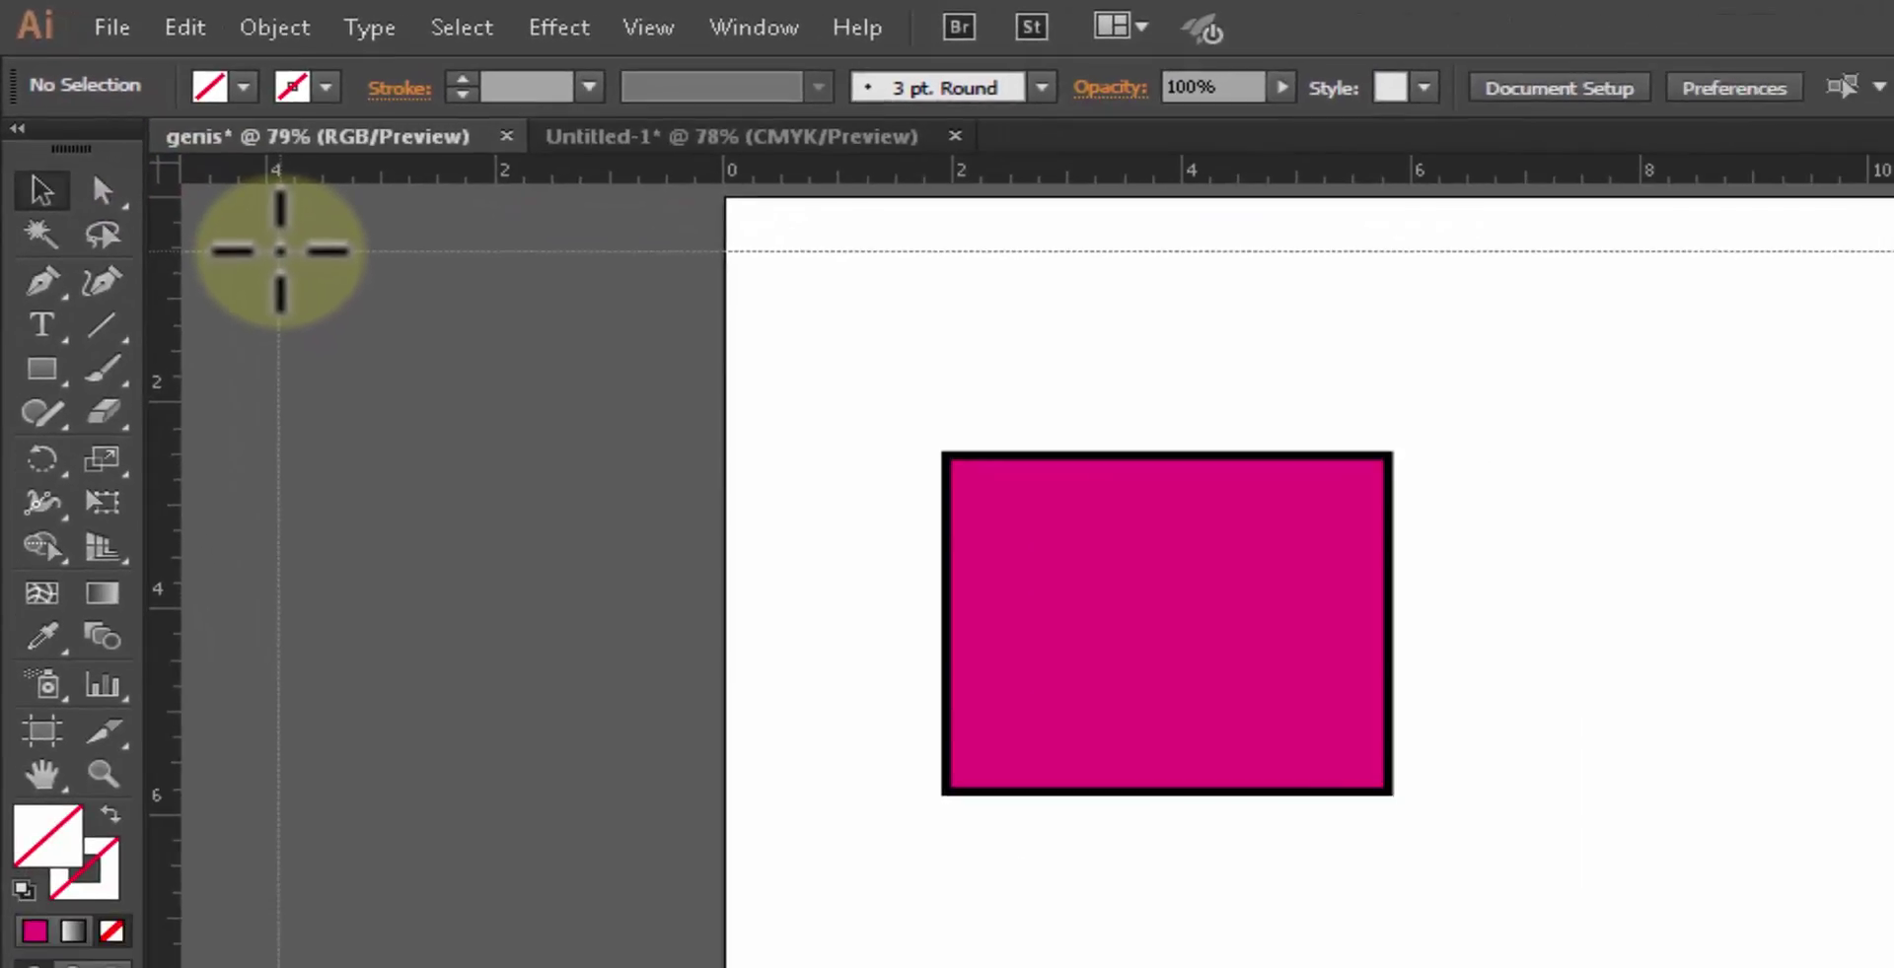
left_click_drag(280, 250, 167, 168)
scroll(967, 639, "down", 4)
scroll(976, 646, "down", 2)
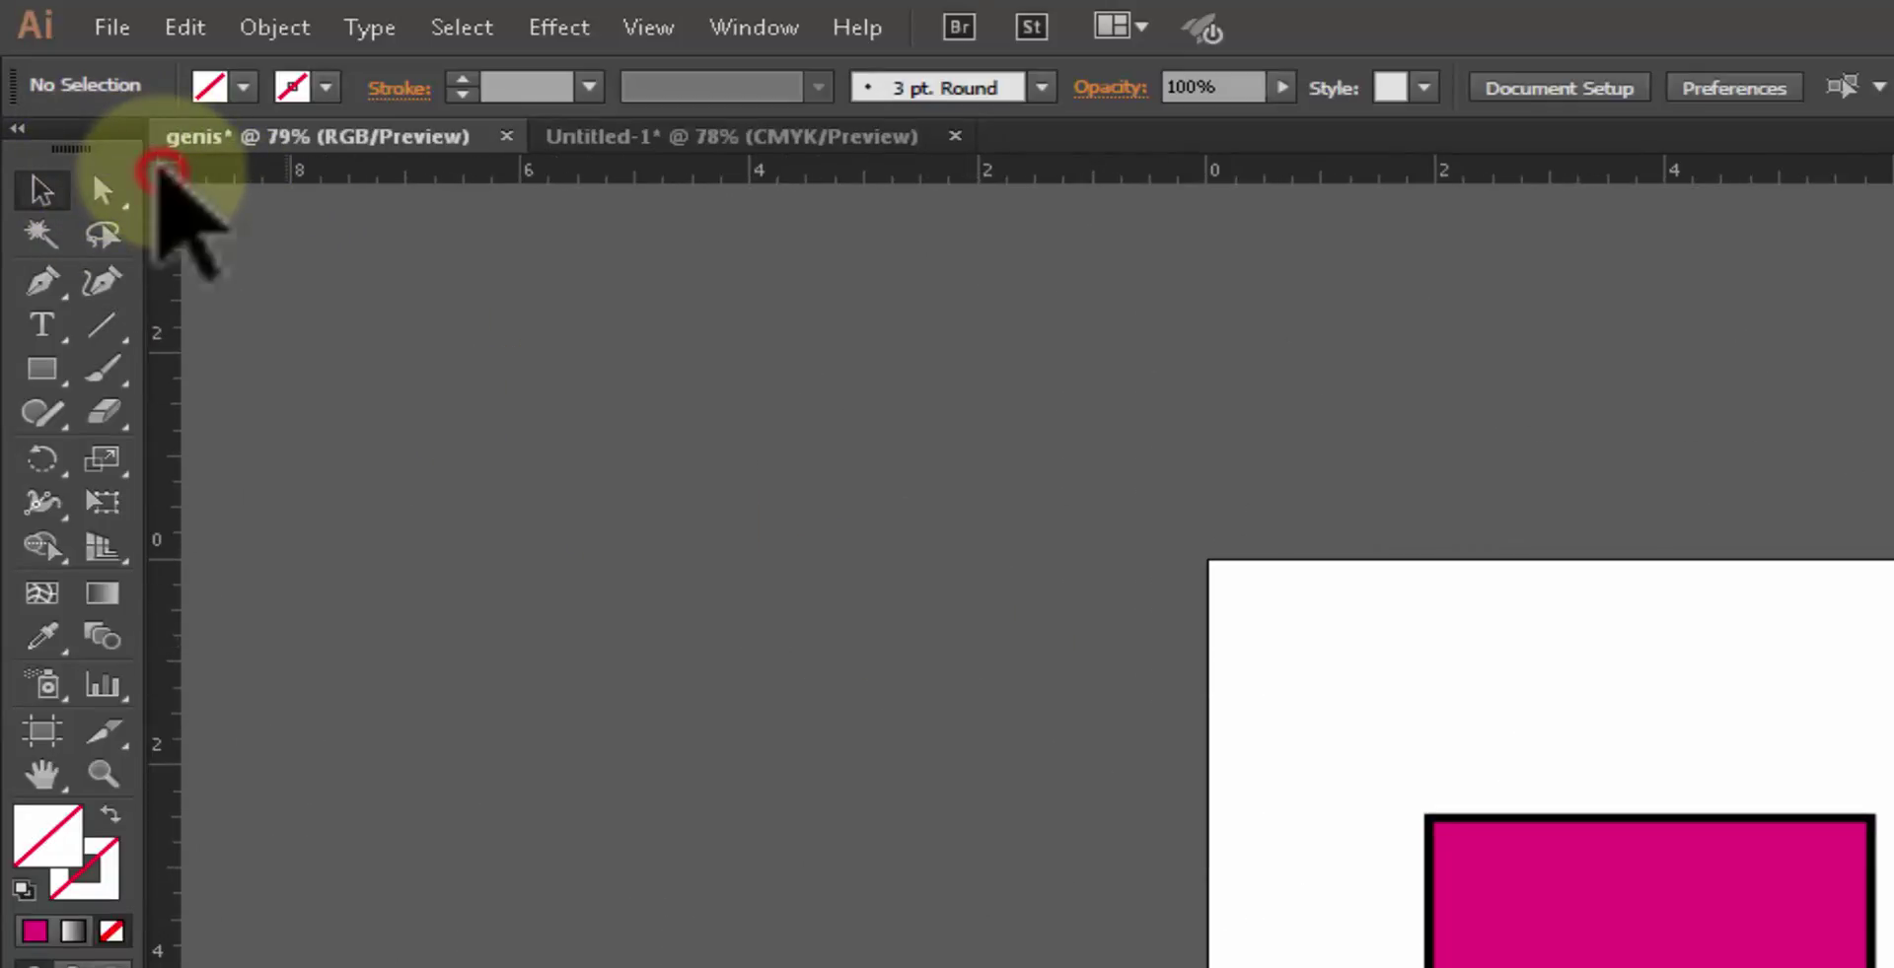
double_click(163, 171)
scroll(1036, 567, "right", 5)
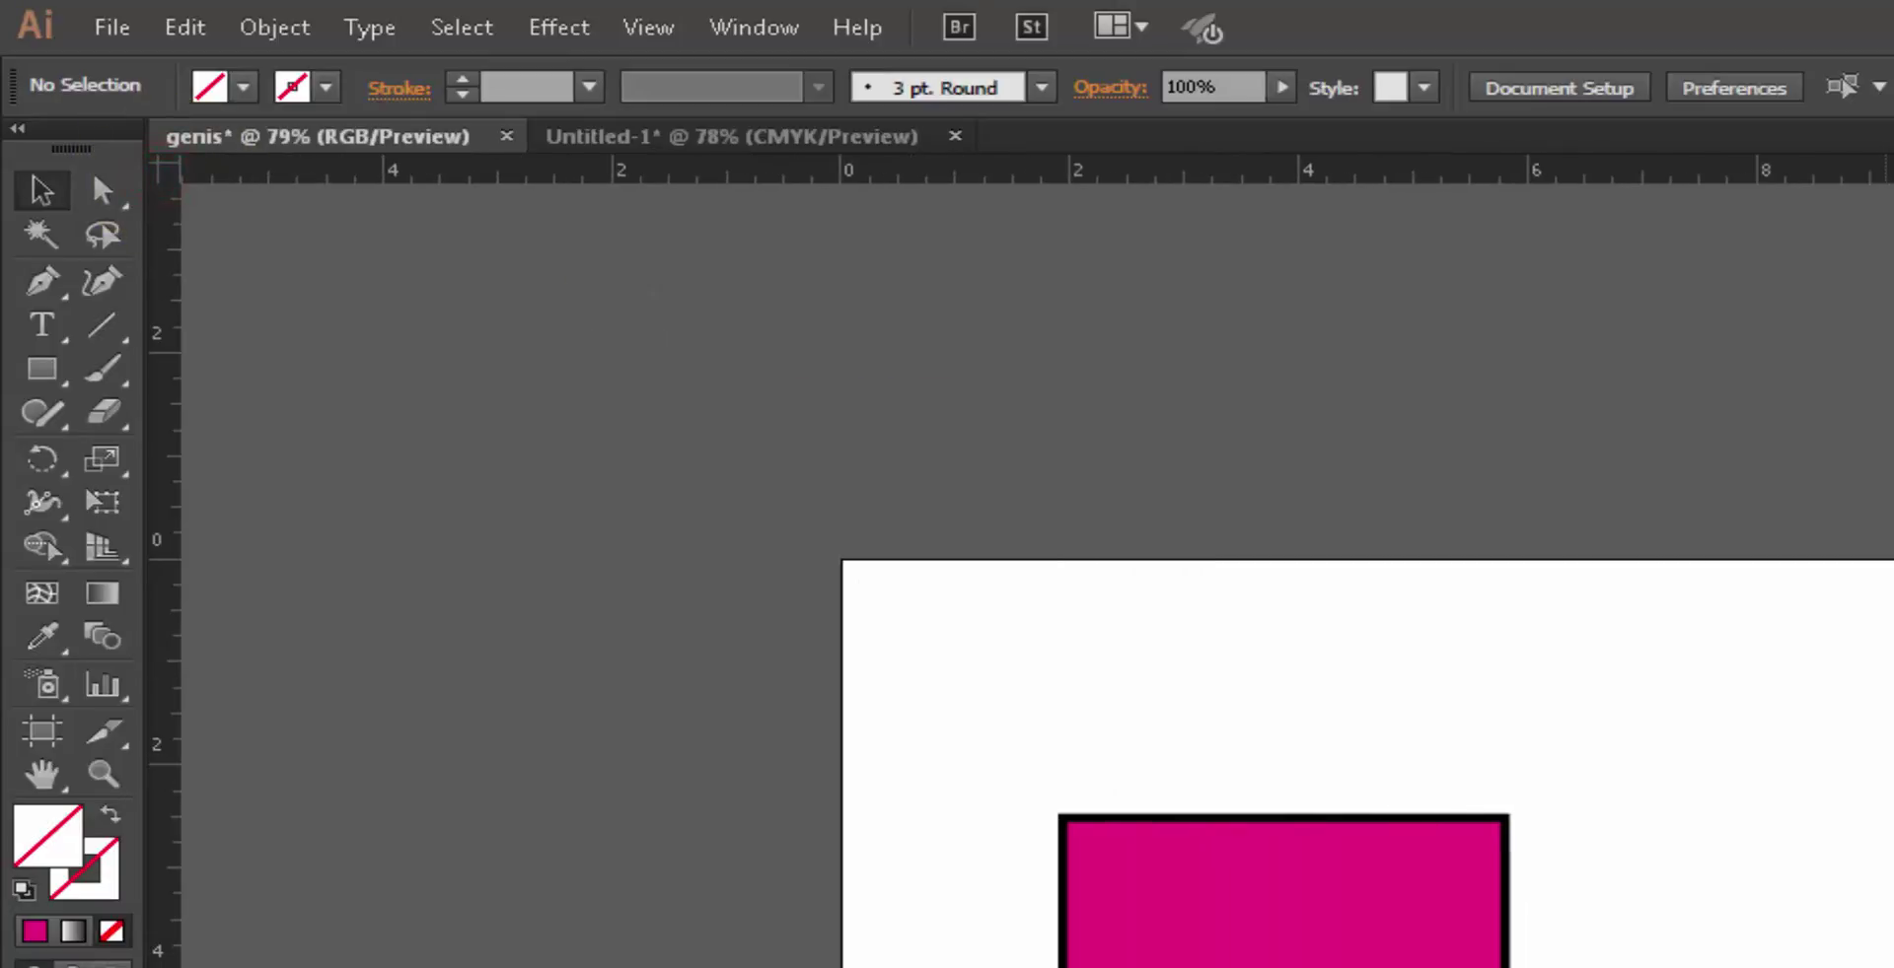
scroll(1035, 568, "down", 5)
scroll(1035, 567, "right", 2)
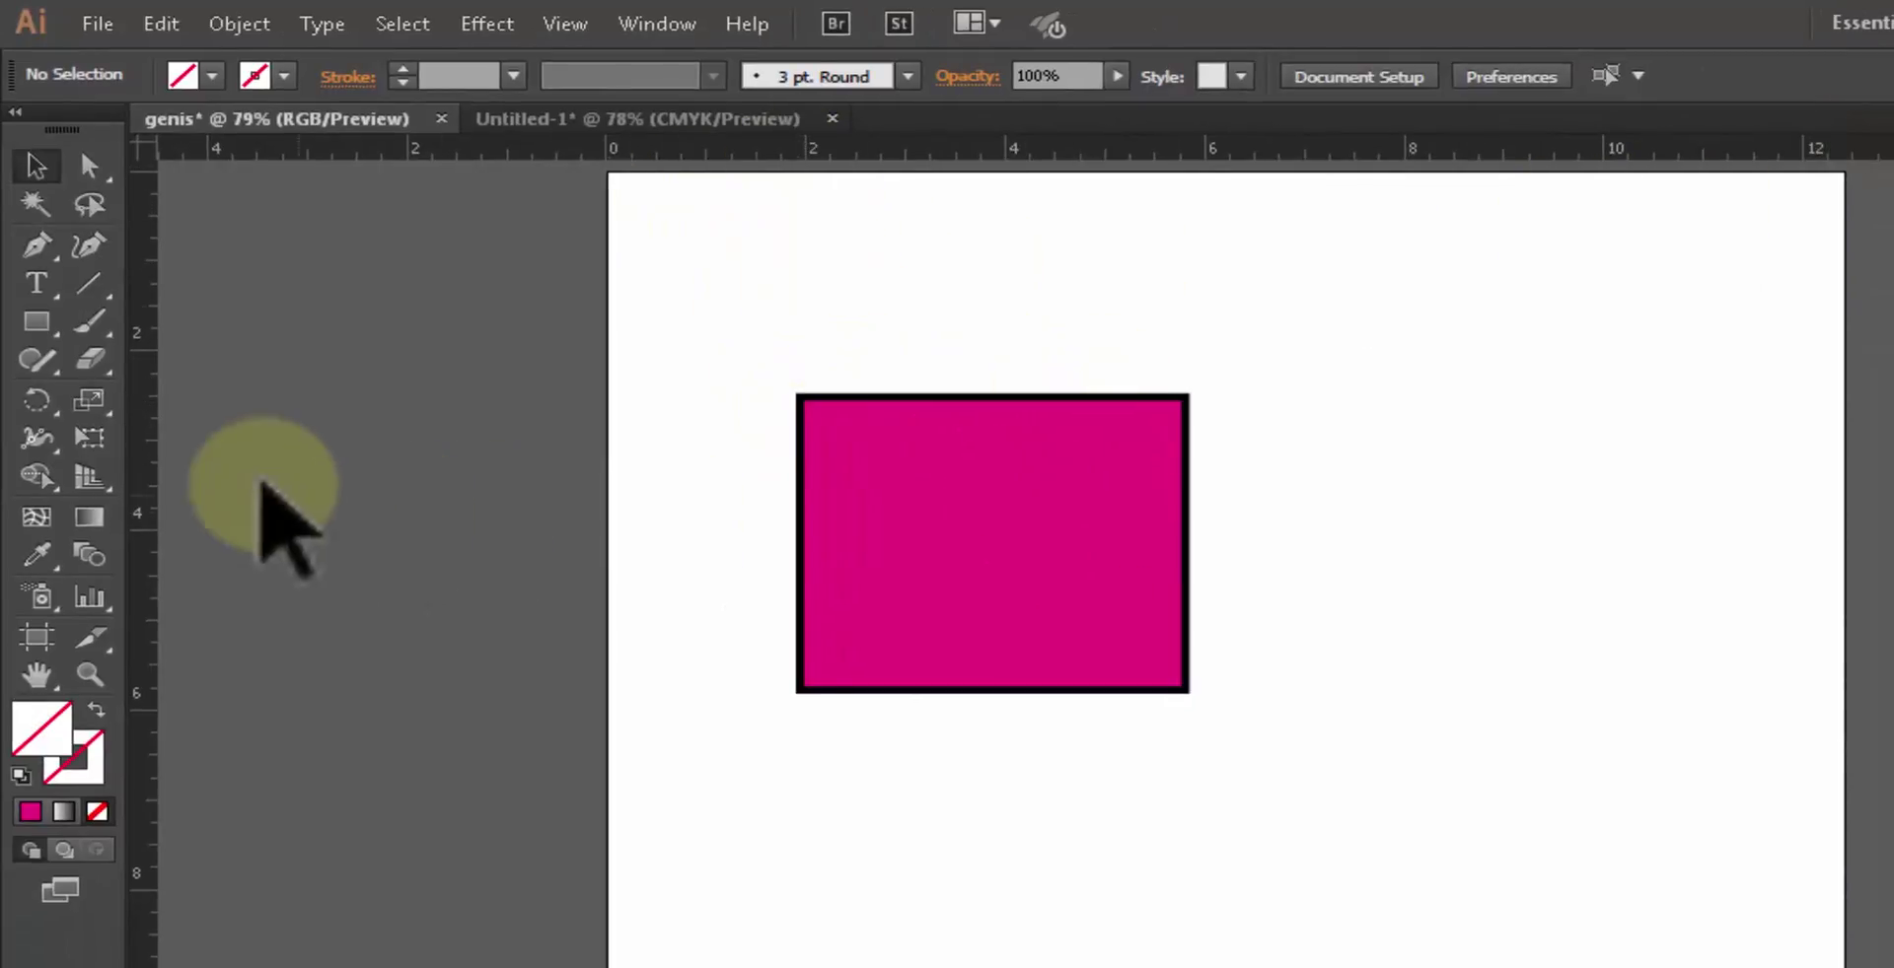
Step: Place a vertical guide along the magenta rectangle's left edge and set the ruler origin at the rectangle's upper-right corner
left_click_drag(150, 459, 800, 454)
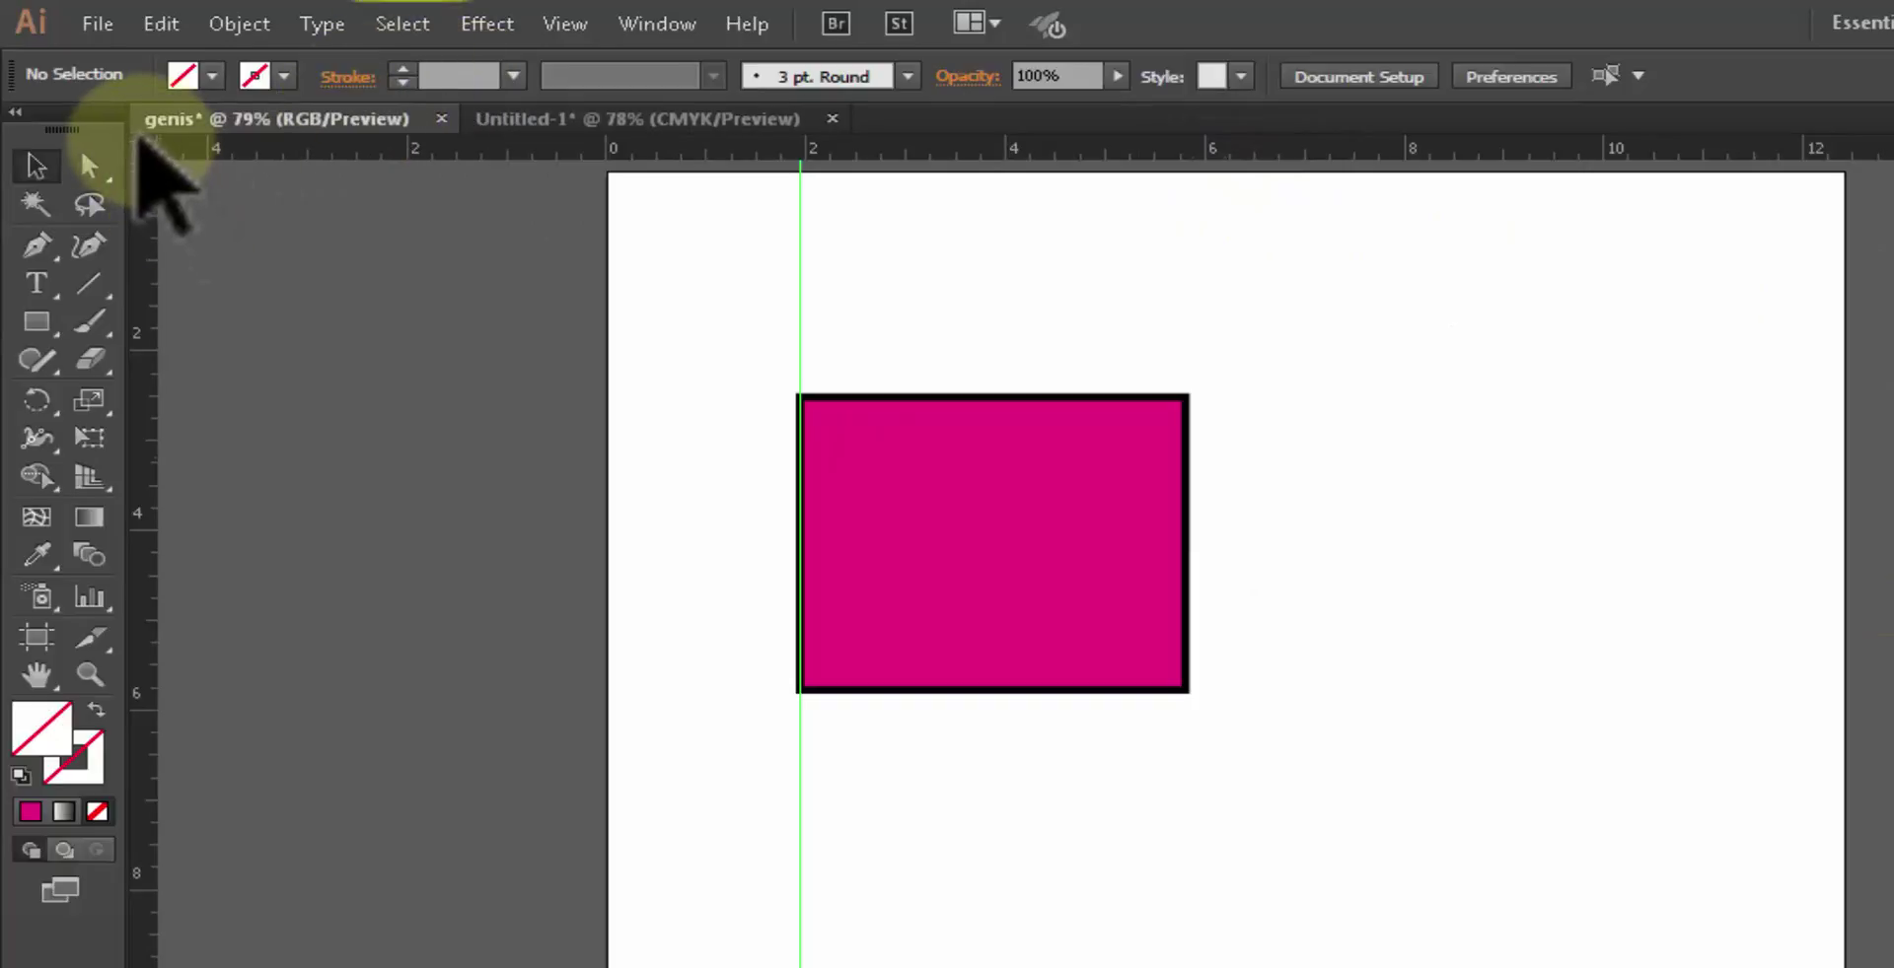
left_click_drag(144, 146, 1184, 396)
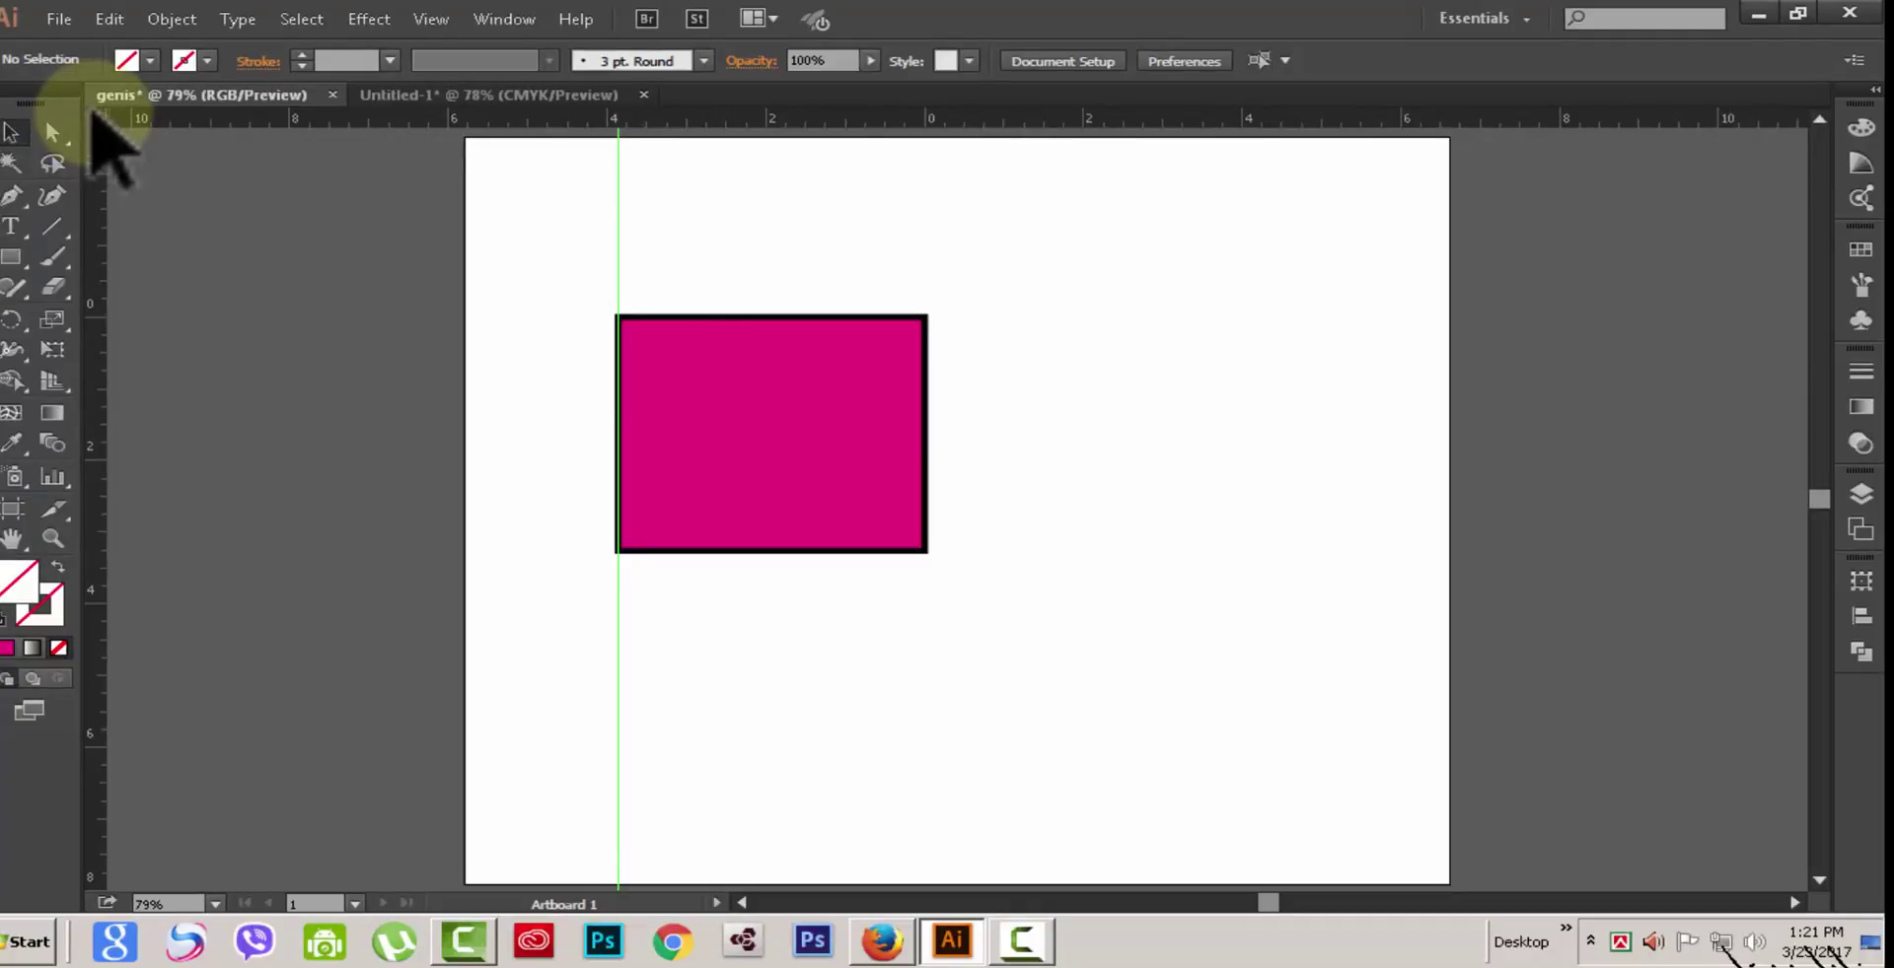
left_click_drag(93, 114, 920, 314)
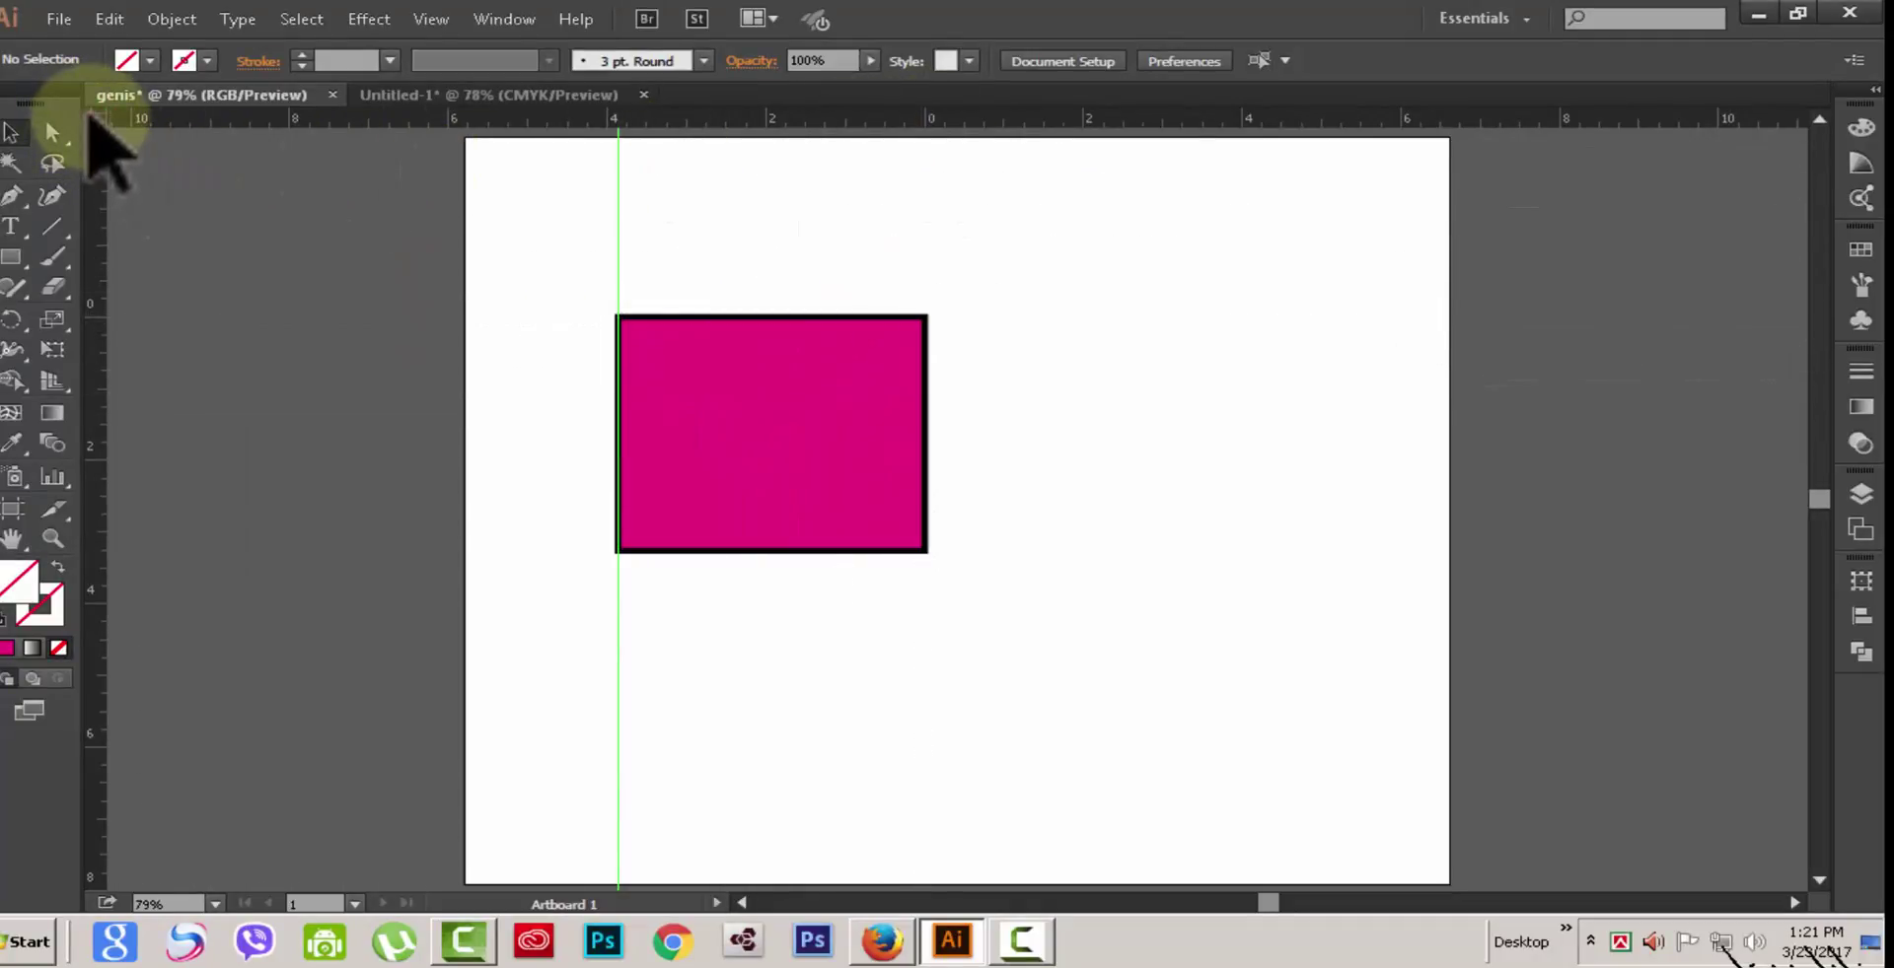
Step: Reset the ruler origin to its default and move it to the rectangle's lower-left corner
double_click(91, 117)
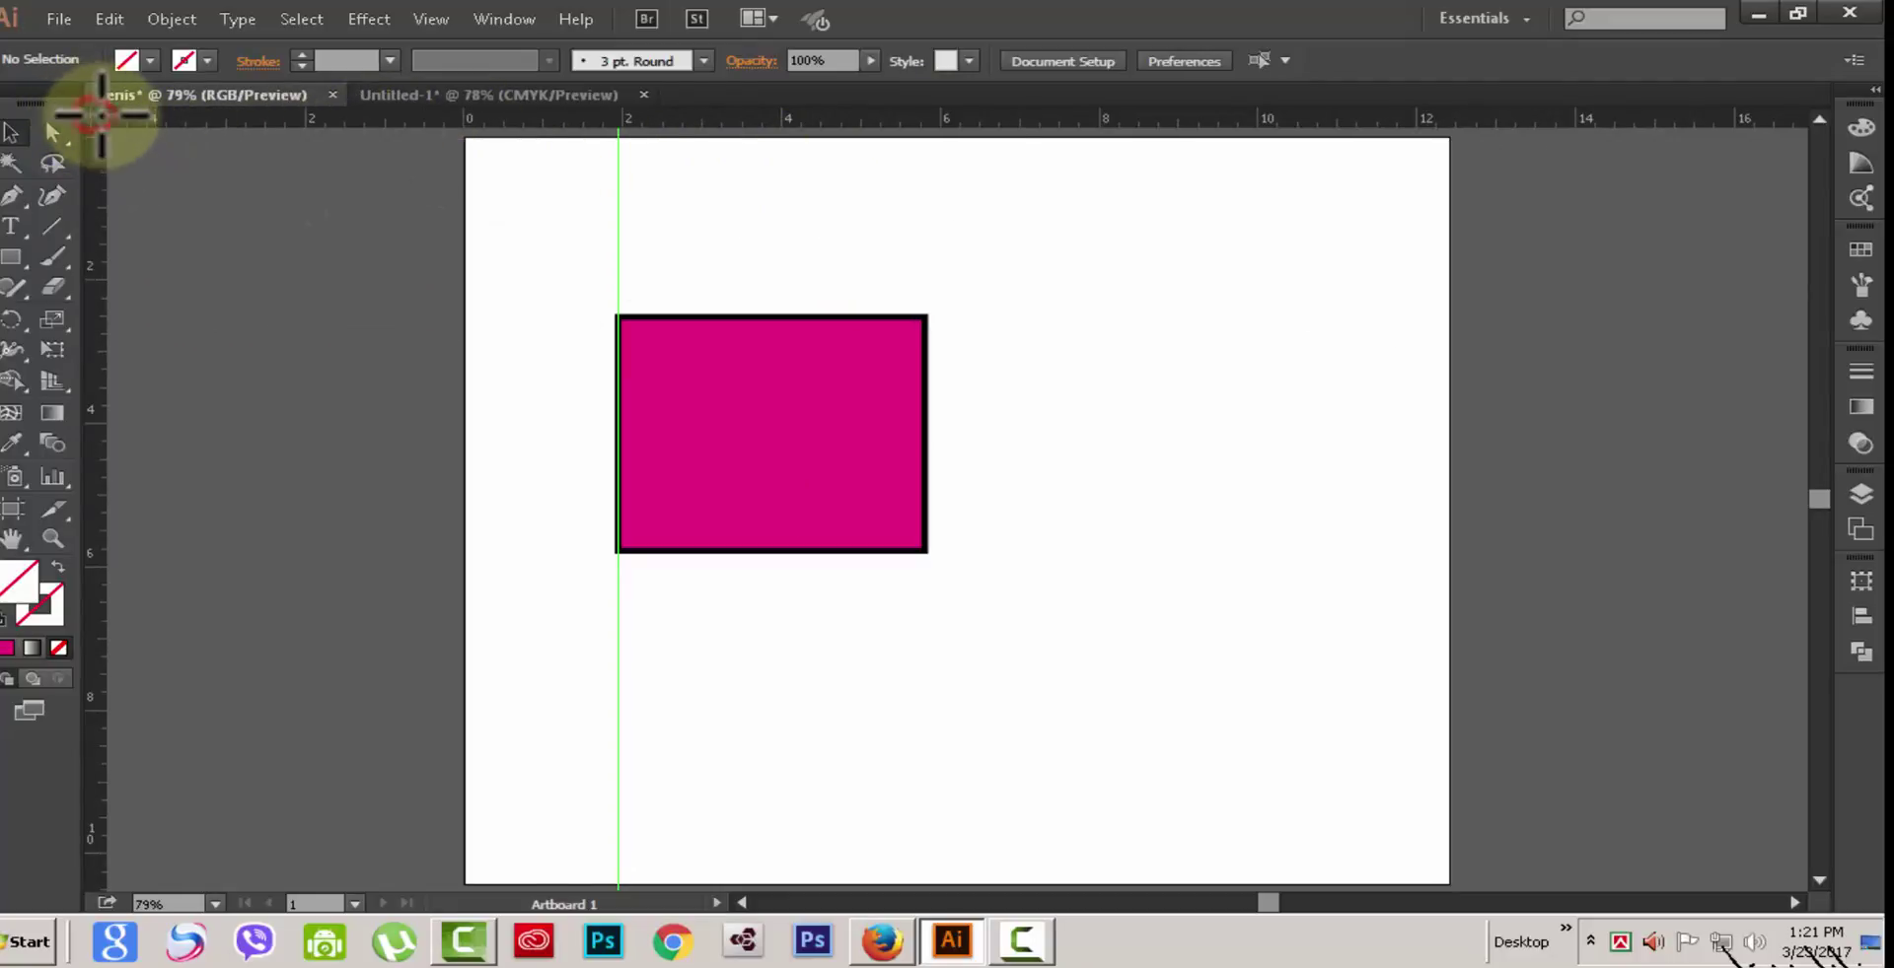
left_click_drag(91, 115, 619, 551)
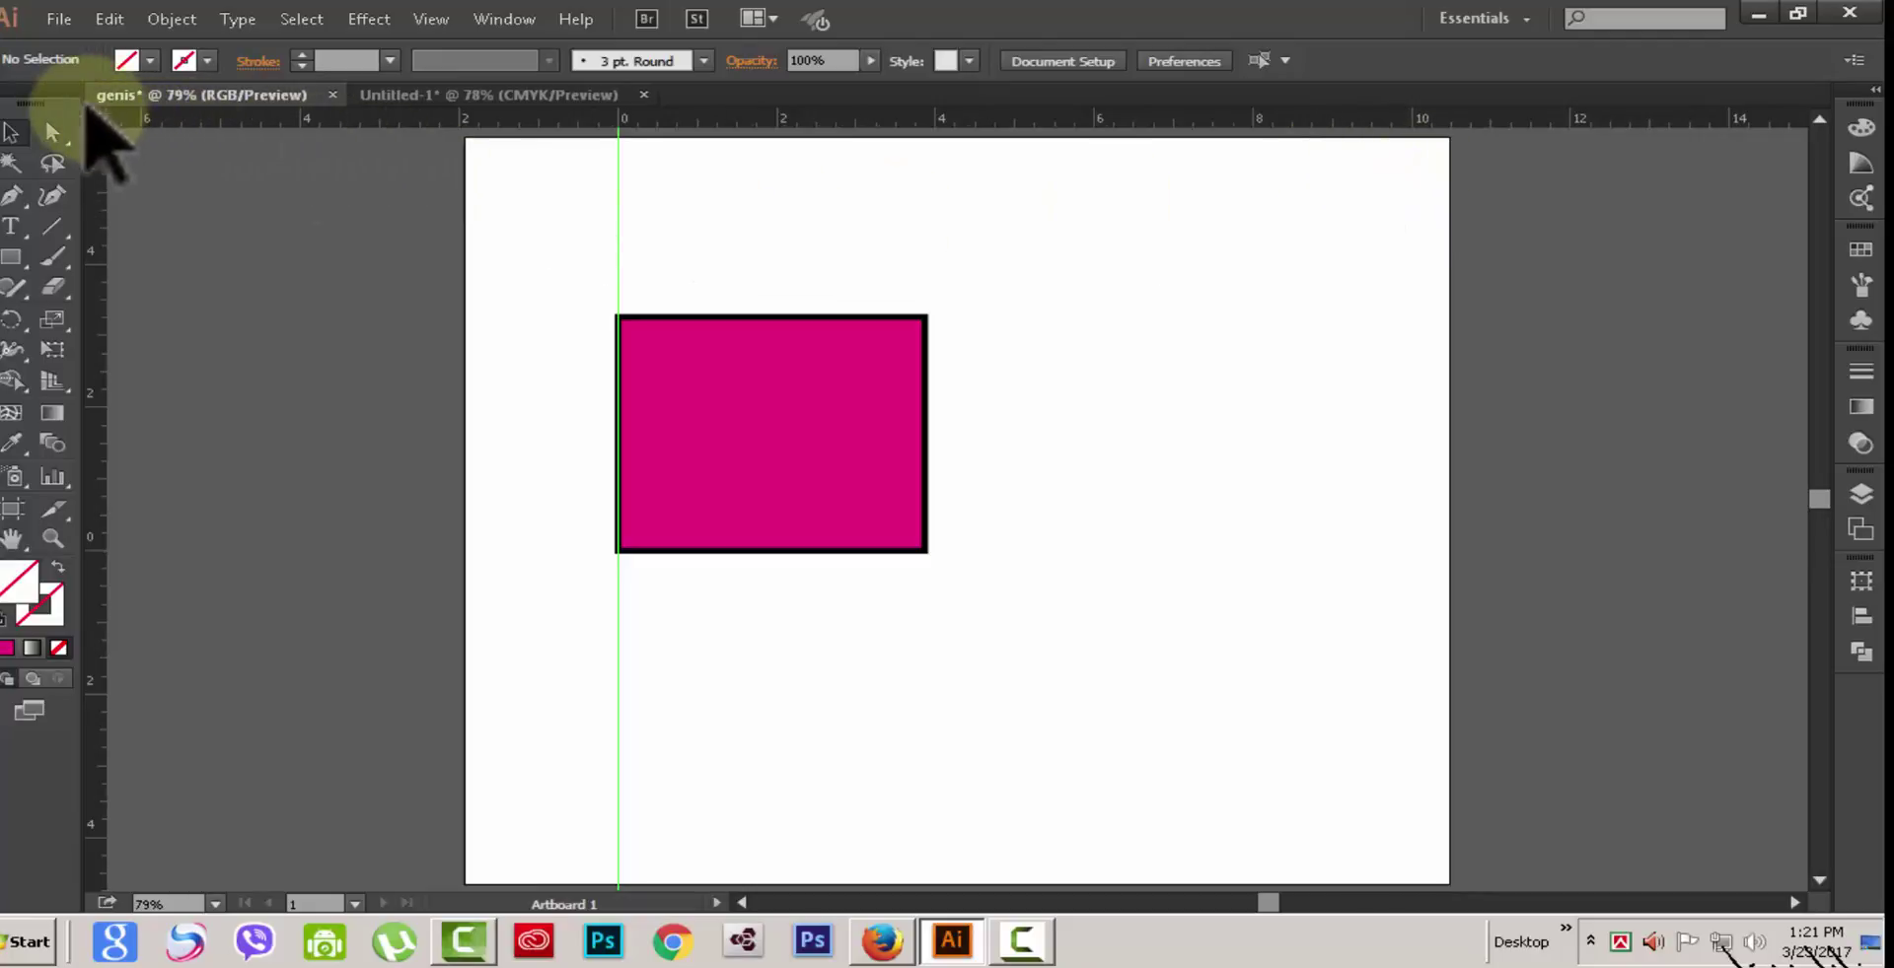
Step: Move the ruler origin to an empty spot right of the rectangle, and return it to the artboard's upper-left corner
mouse_move(95, 117)
left_mouse_down()
mouse_move(846, 365)
mouse_move(1118, 413)
left_mouse_up()
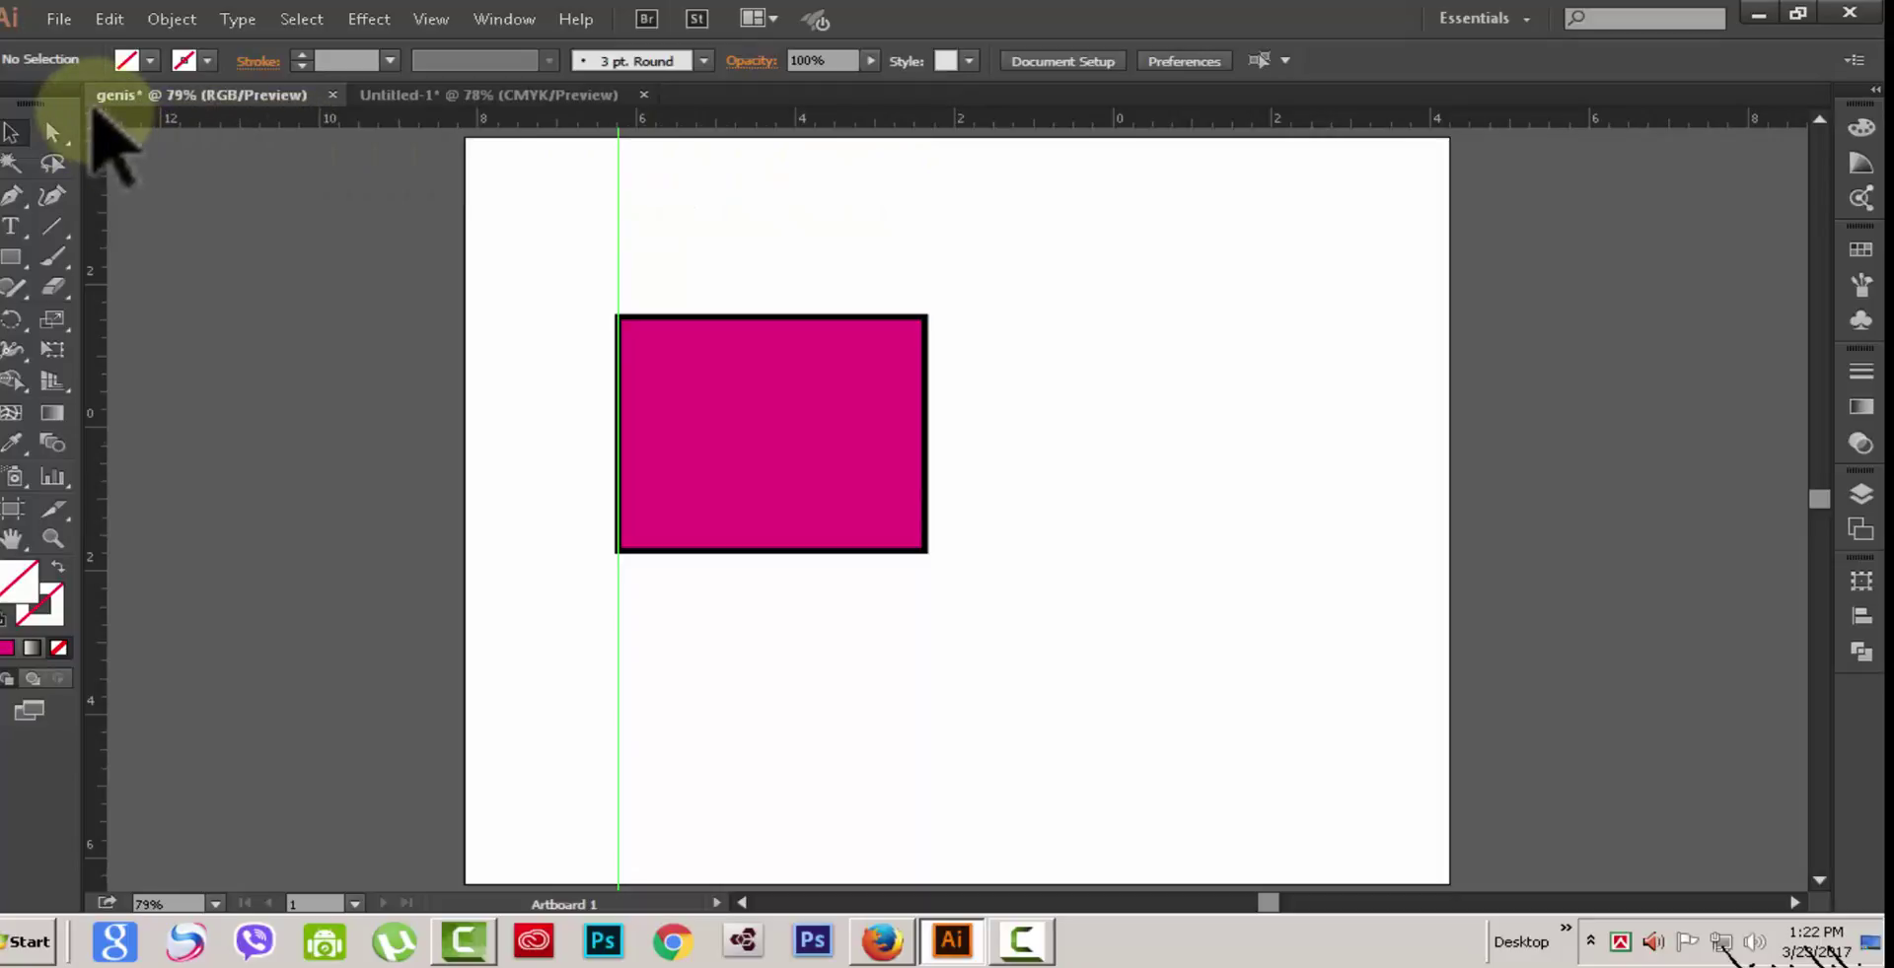
left_click_drag(94, 119, 470, 133)
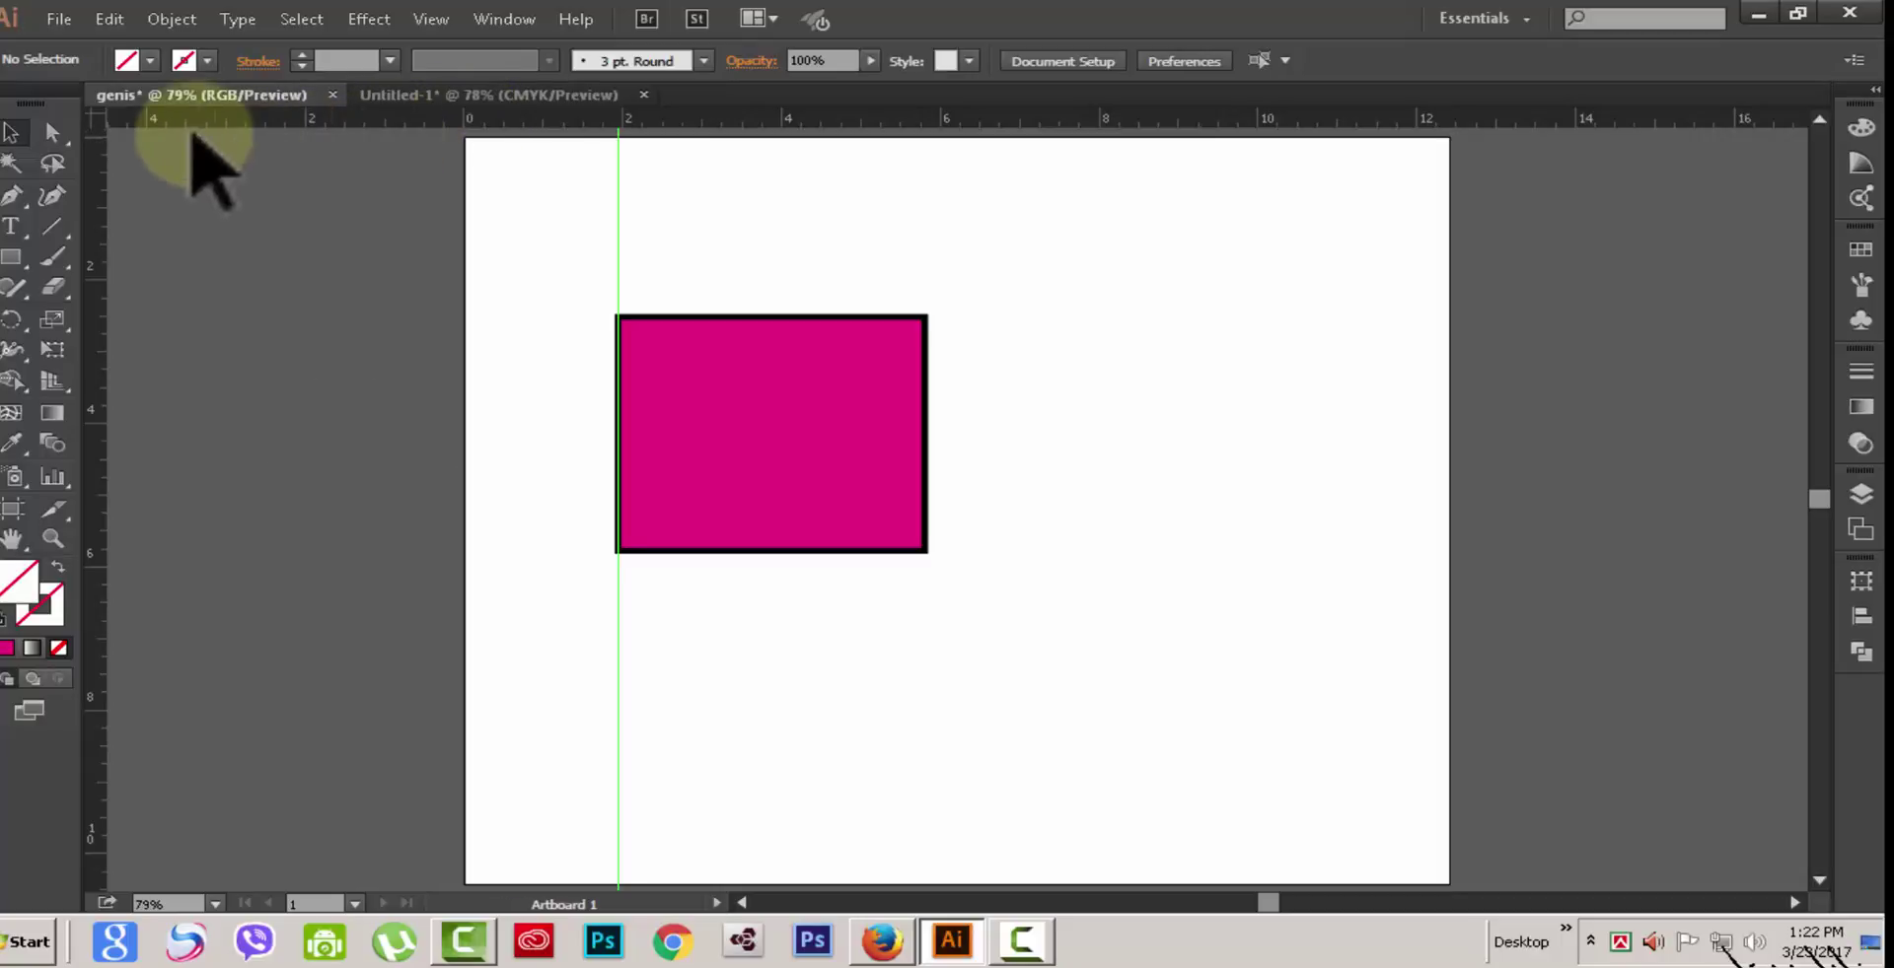
left_click(920, 431)
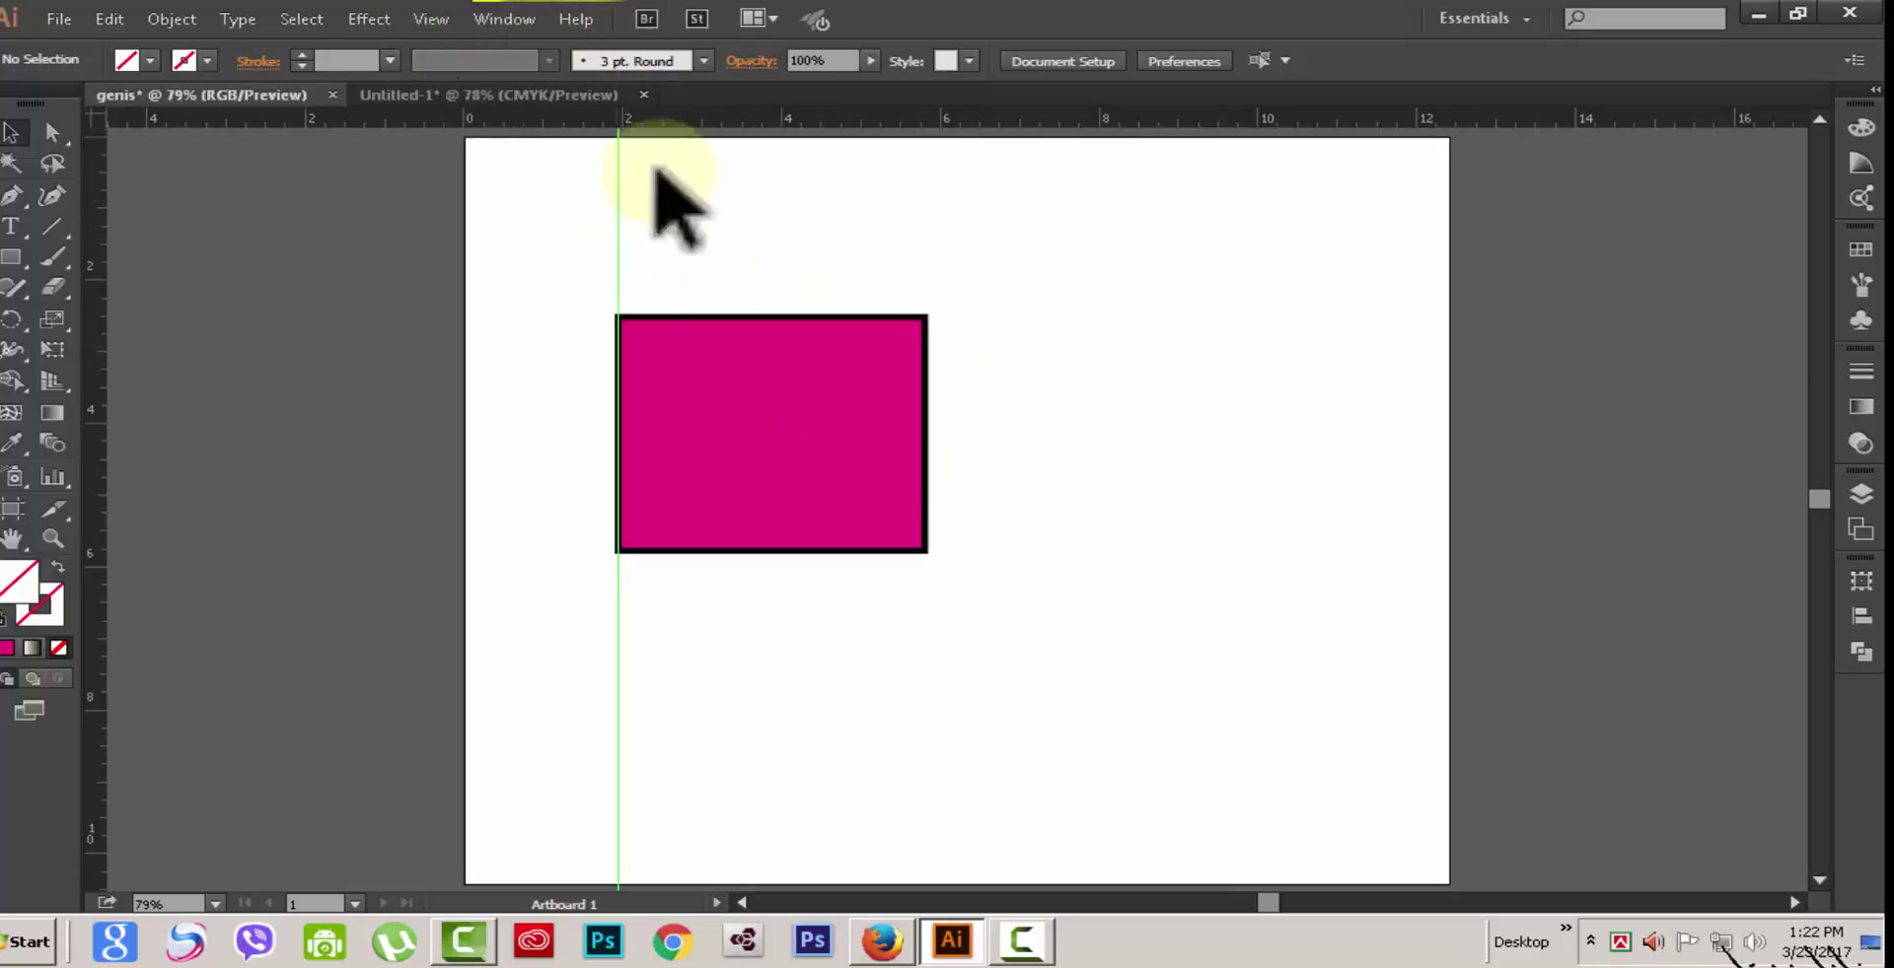
Step: Clear the vertical guide at the rectangle's left edge
left_click(434, 19)
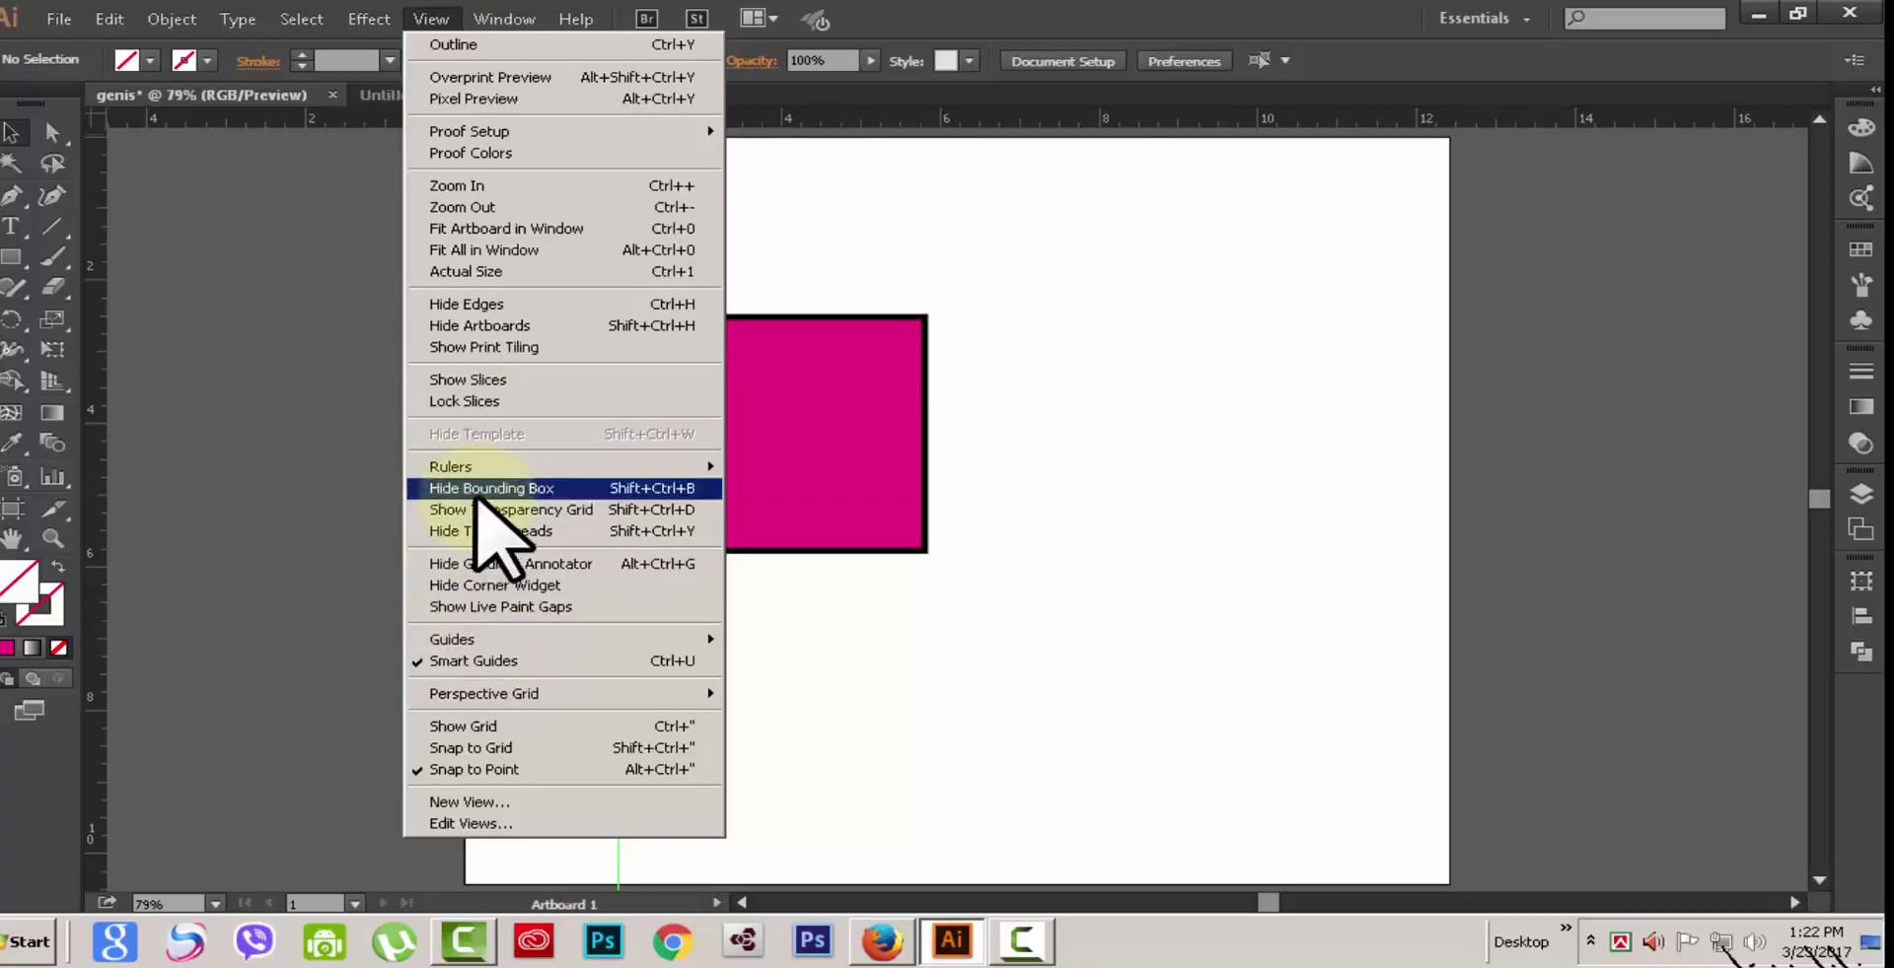
mouse_move(478, 640)
left_click(823, 724)
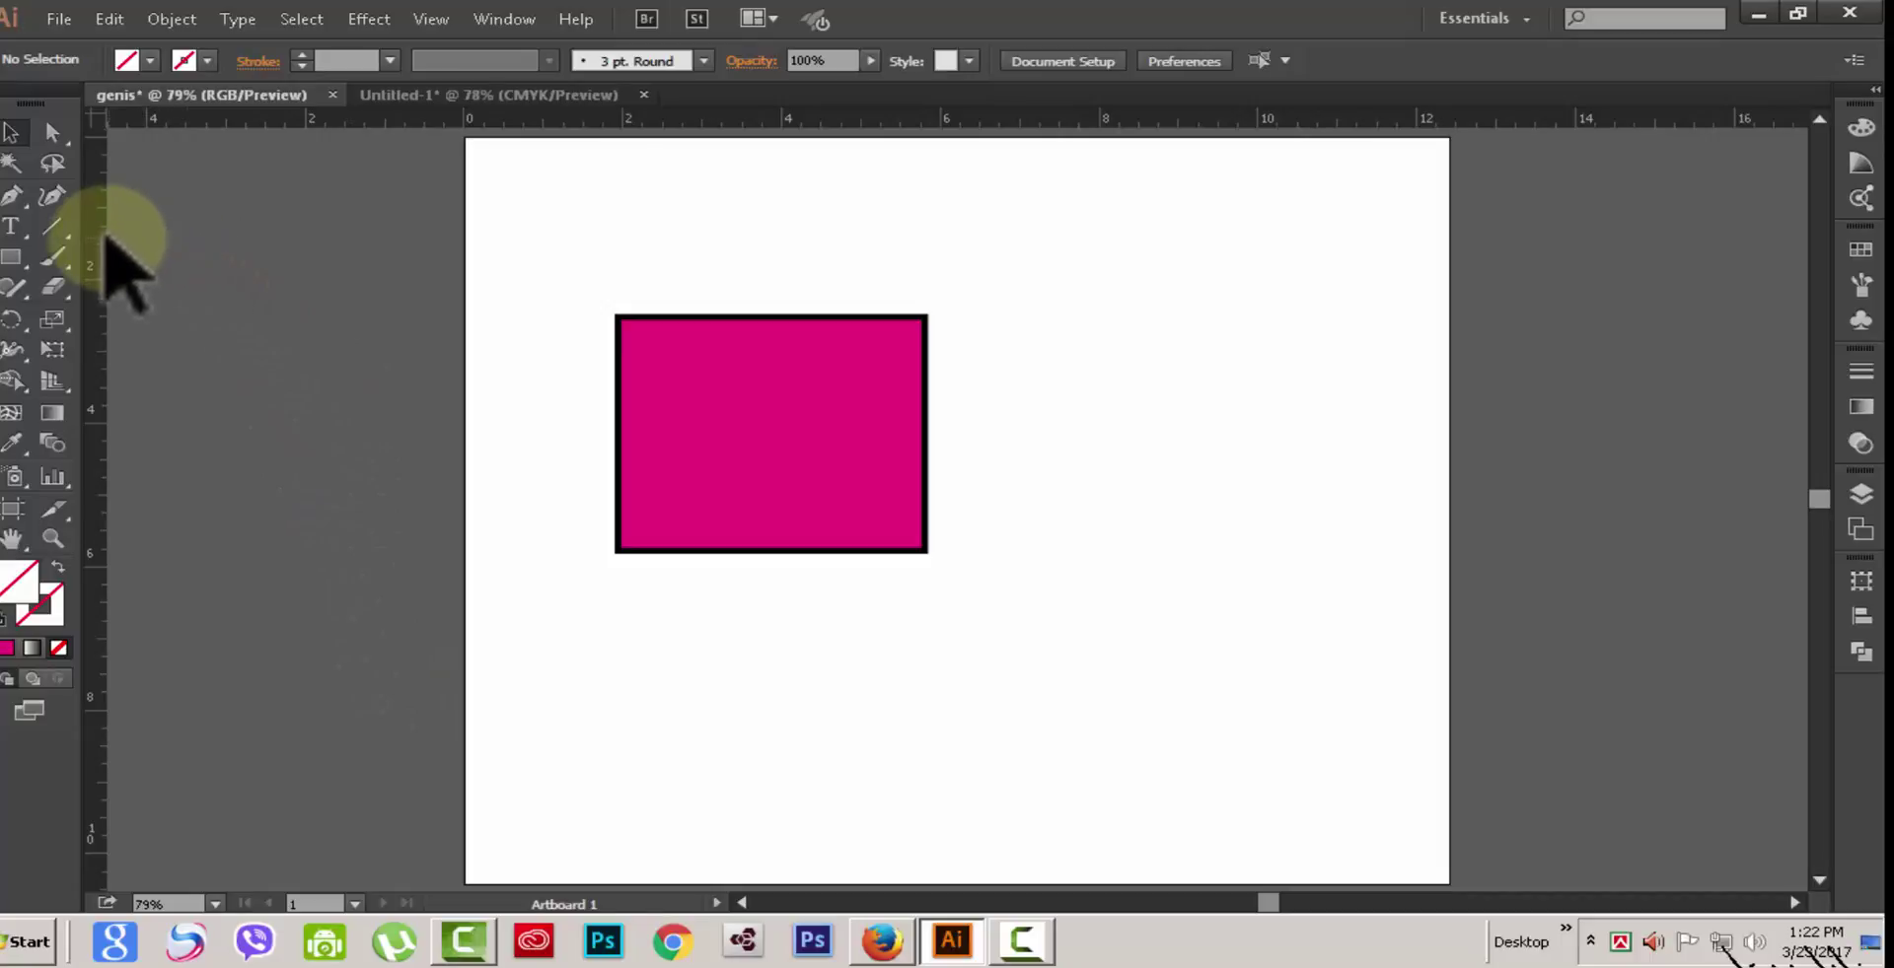
Step: Place a vertical guide just right of the rectangle, snapped to the 6 mark of the horizontal ruler
left_click(100, 229)
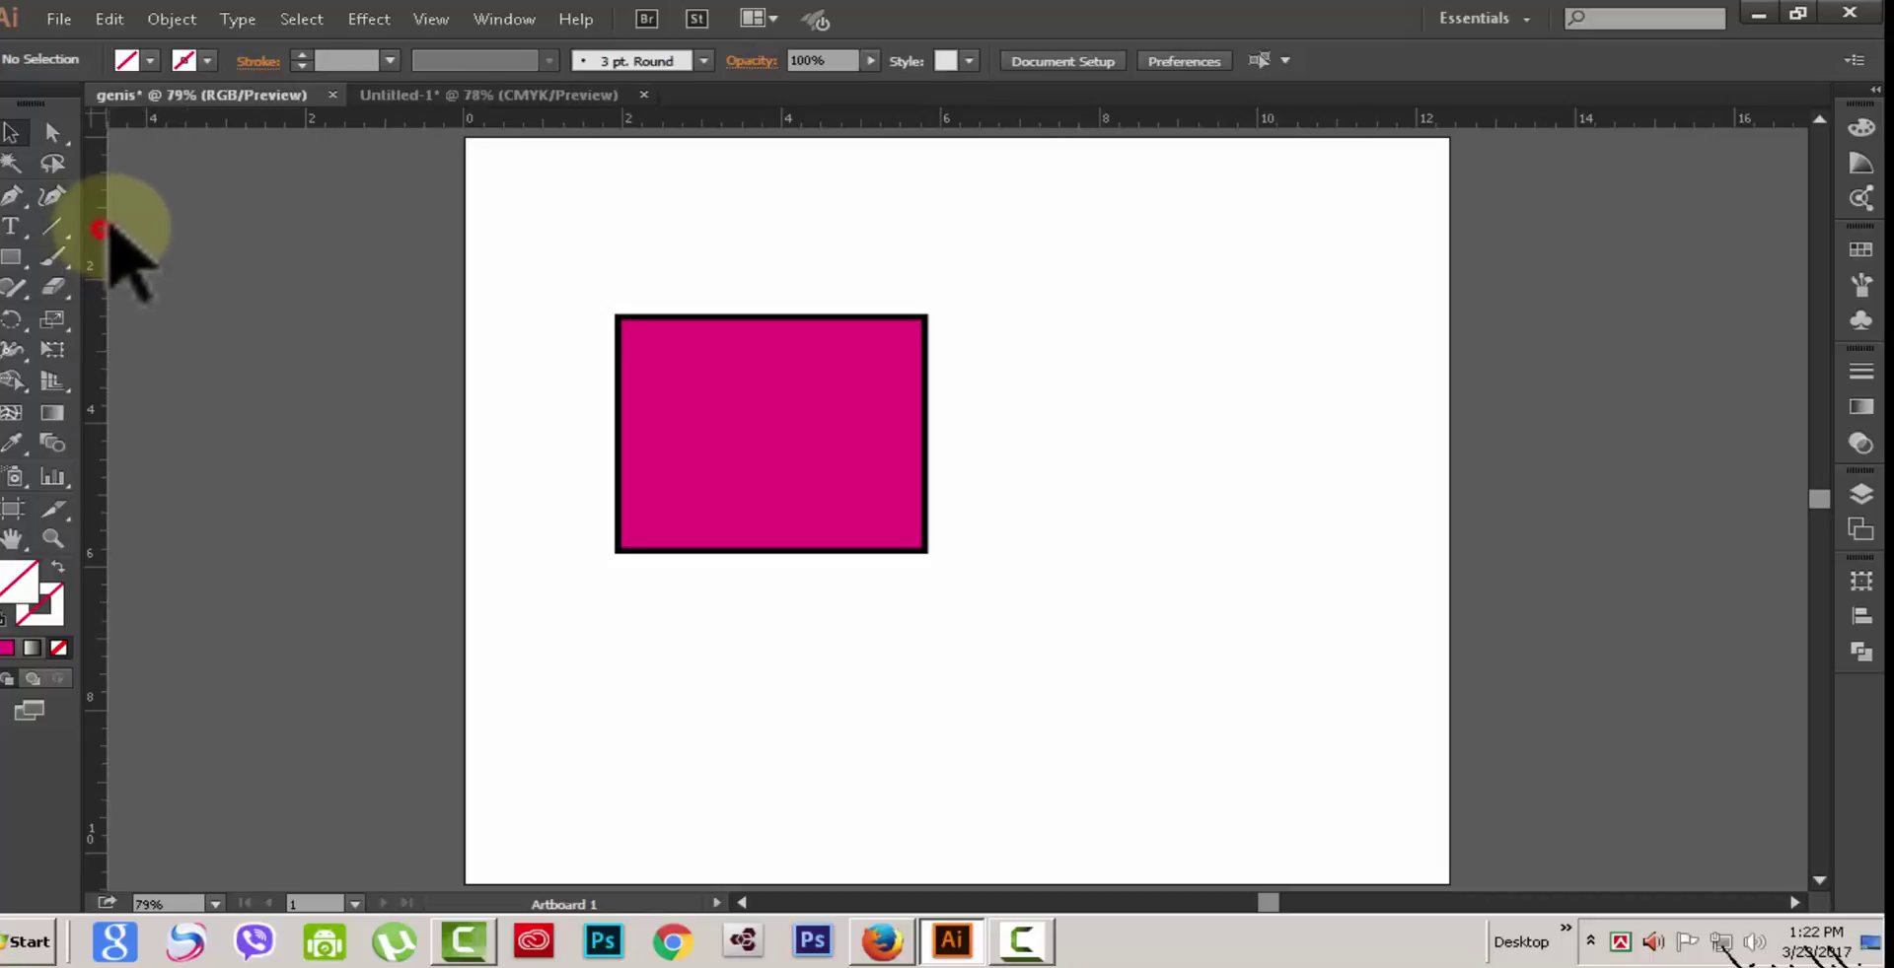
left_click_drag(109, 227, 539, 264)
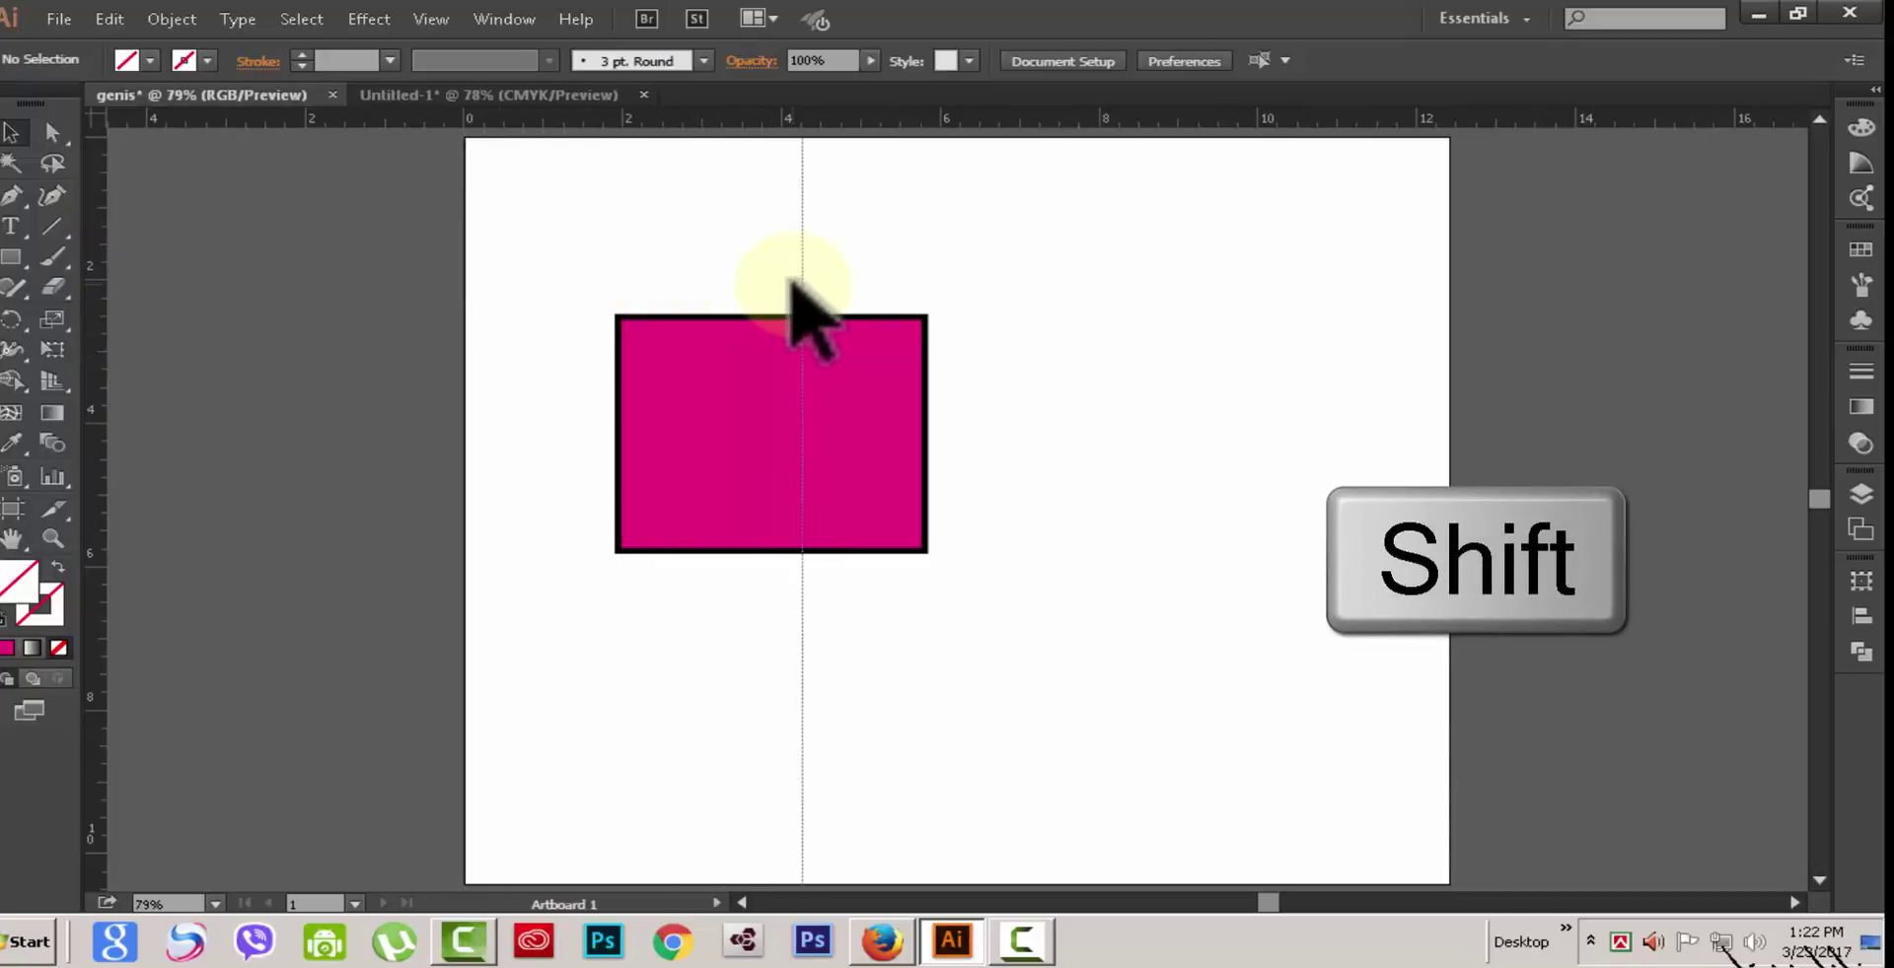
left_click_drag(802, 280, 852, 280)
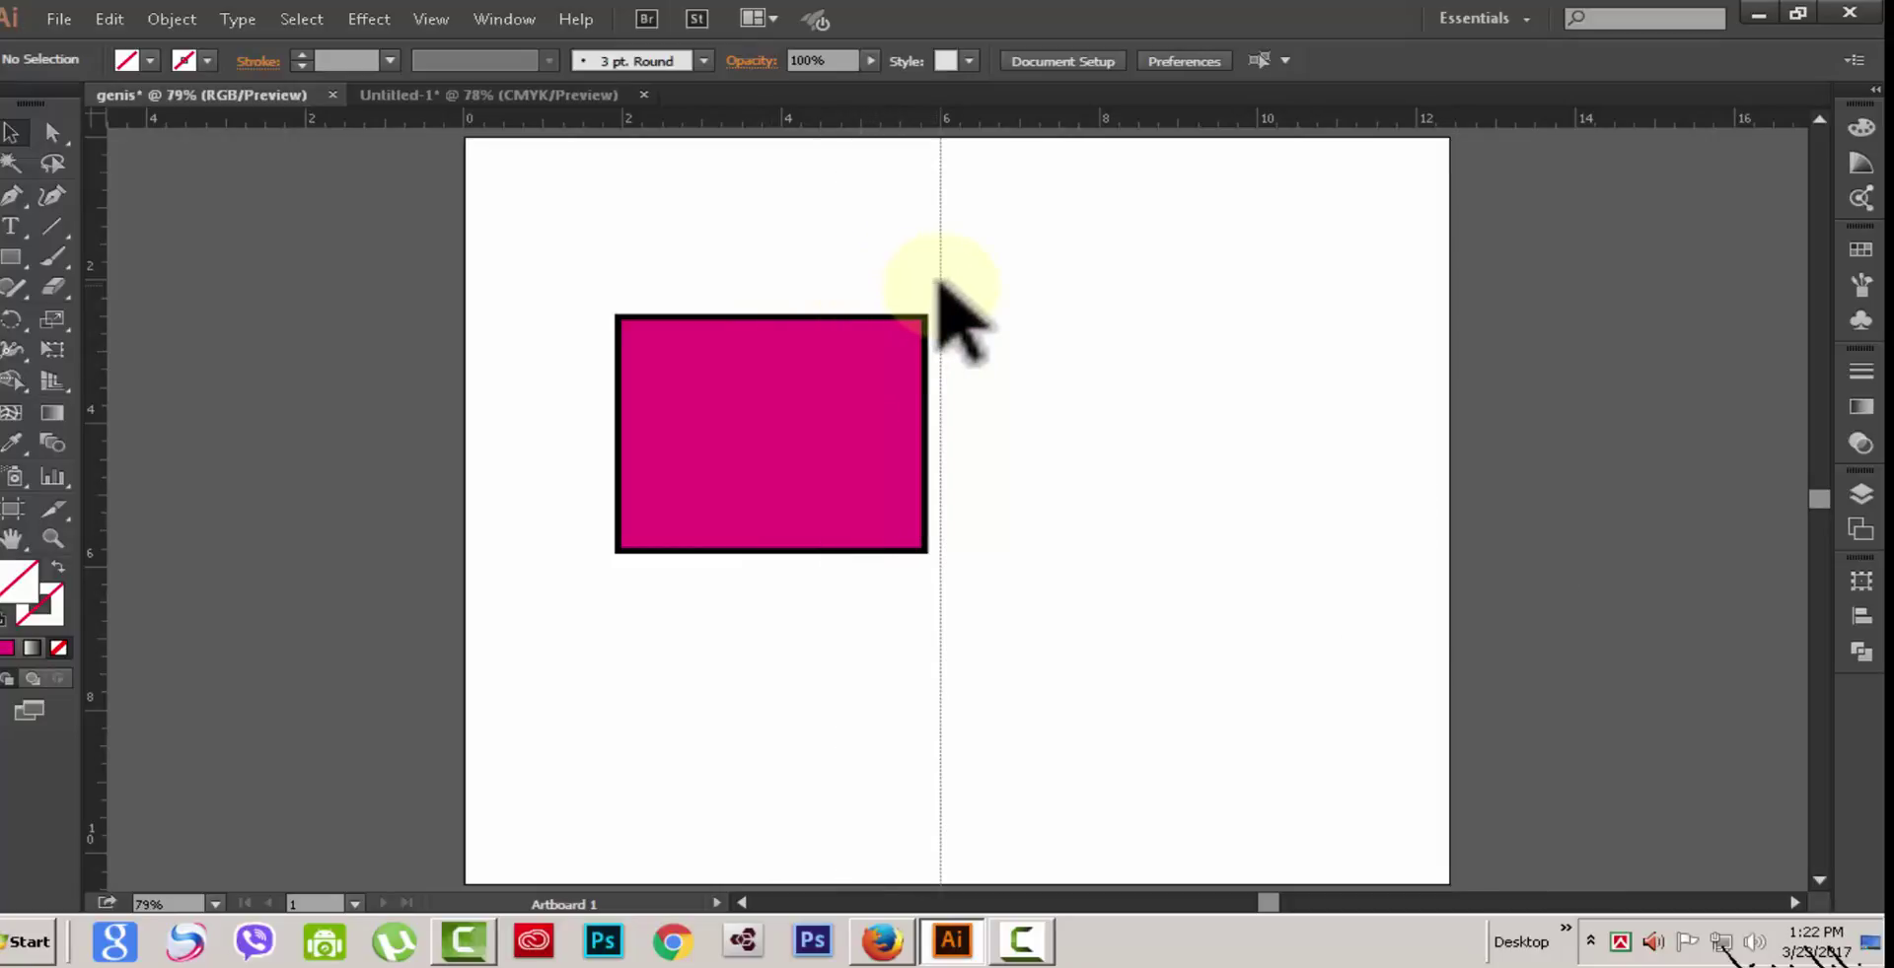
left_click_drag(954, 280, 939, 247)
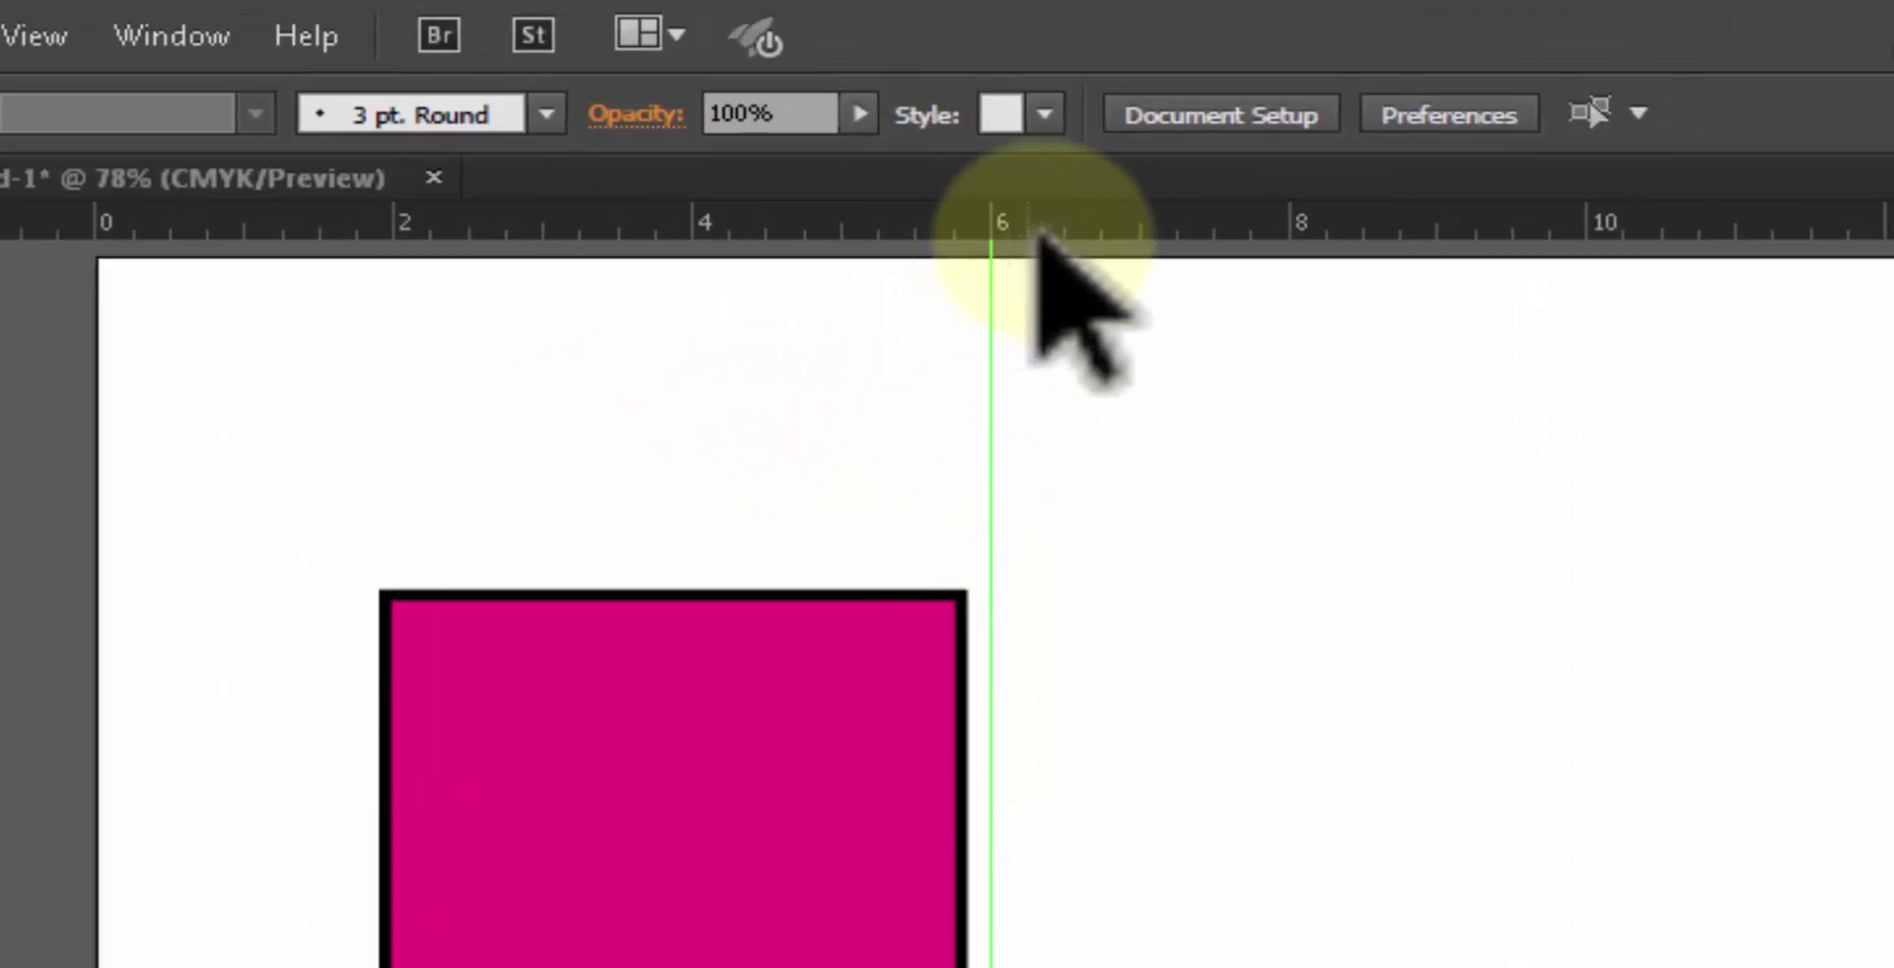
left_click(1247, 240)
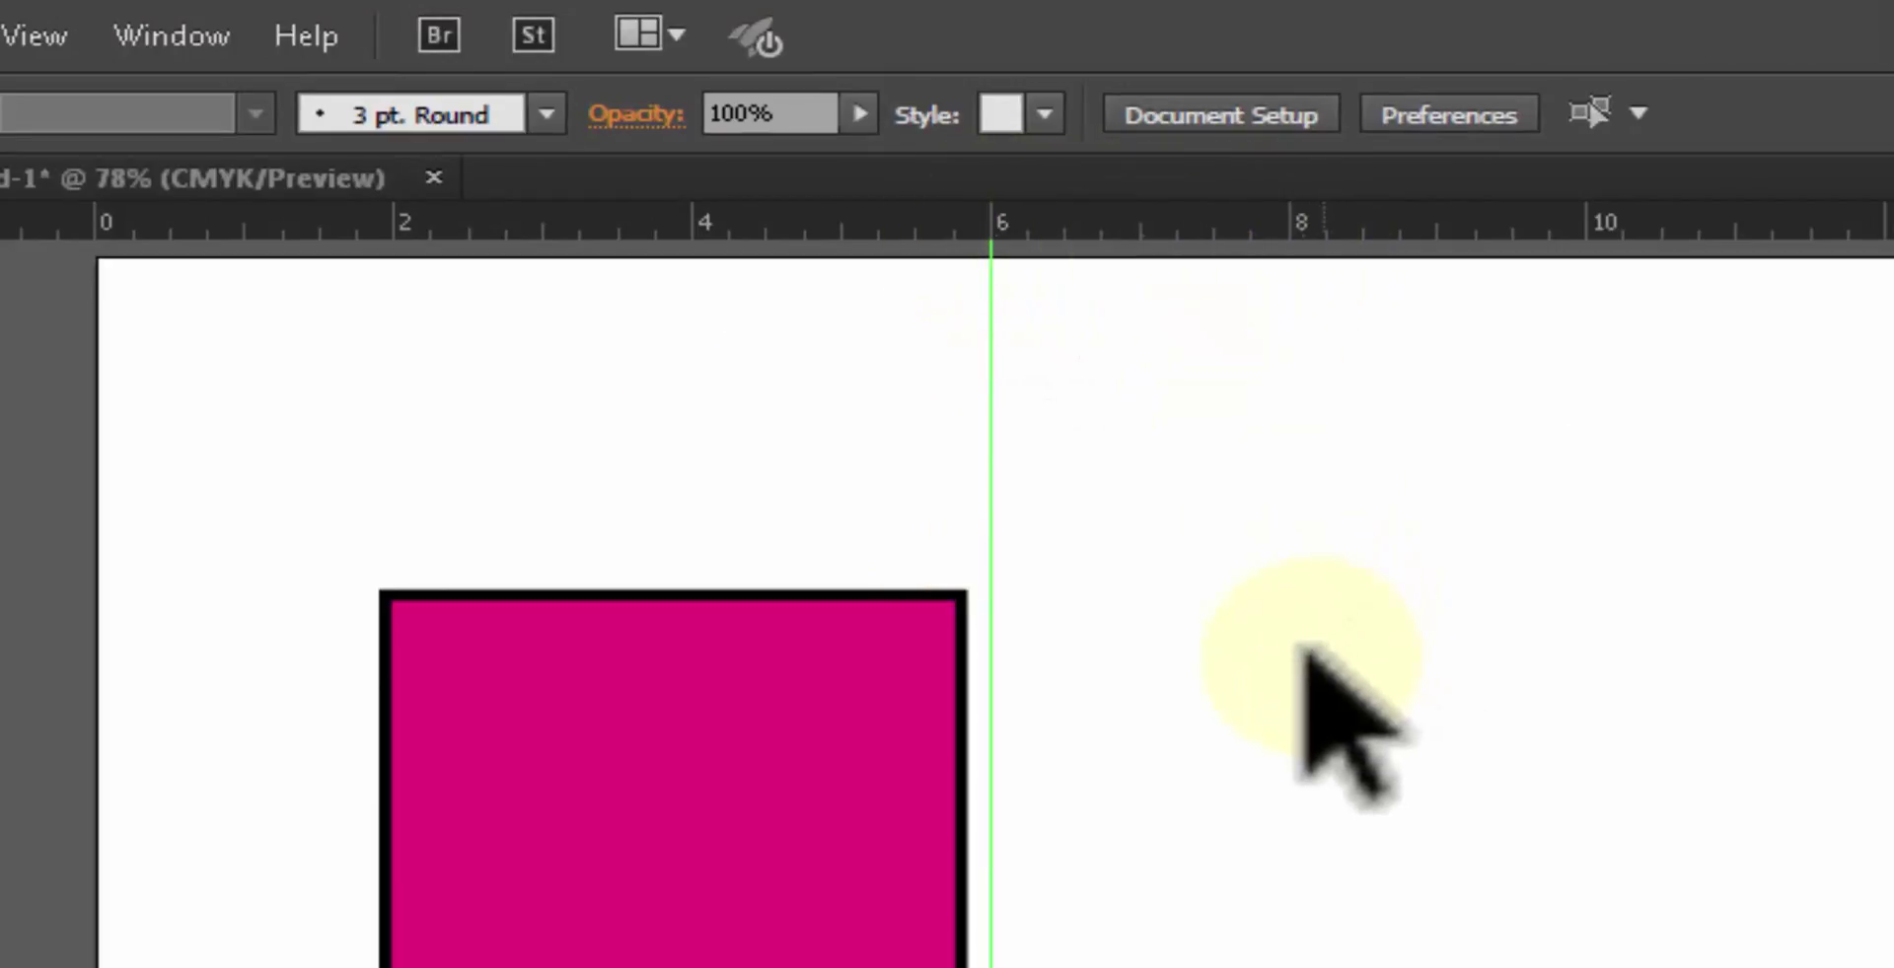
Step: Undo the placement of the vertical guide at the 6 mark
key("ctrl+z")
left_click(779, 505)
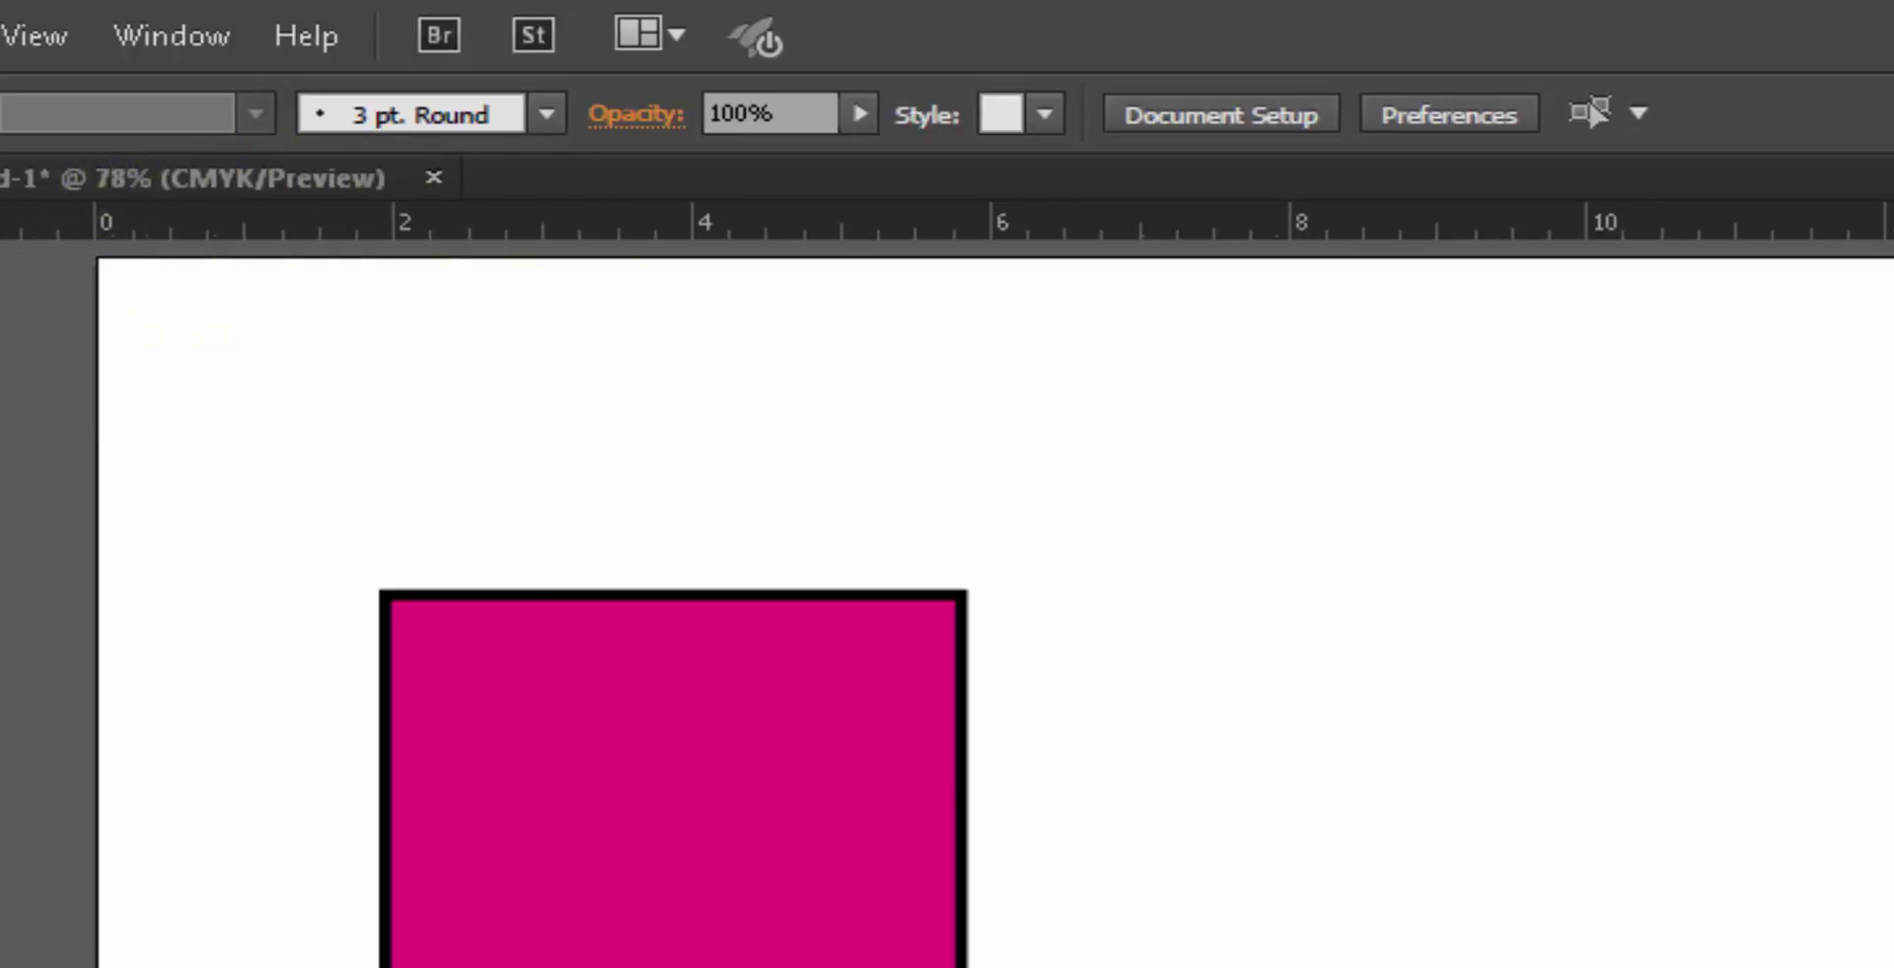
left_click_drag(5, 513, 1110, 774)
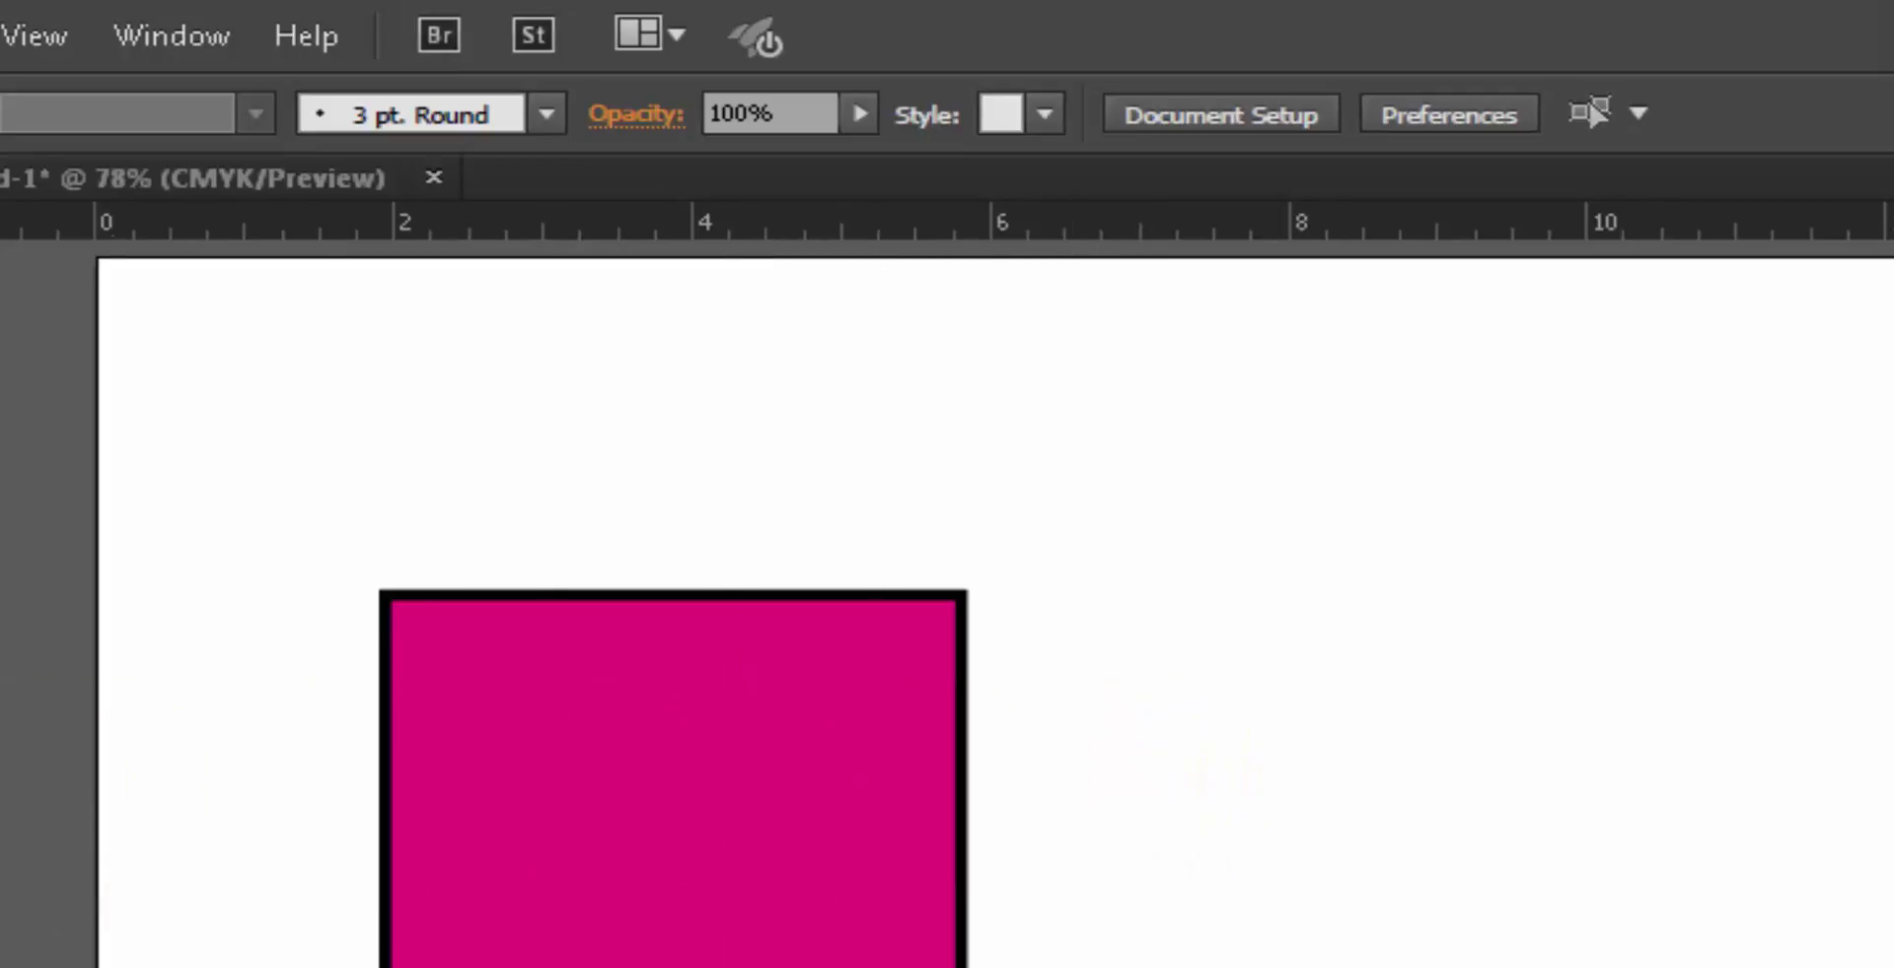
scroll(947, 591, "left", 6)
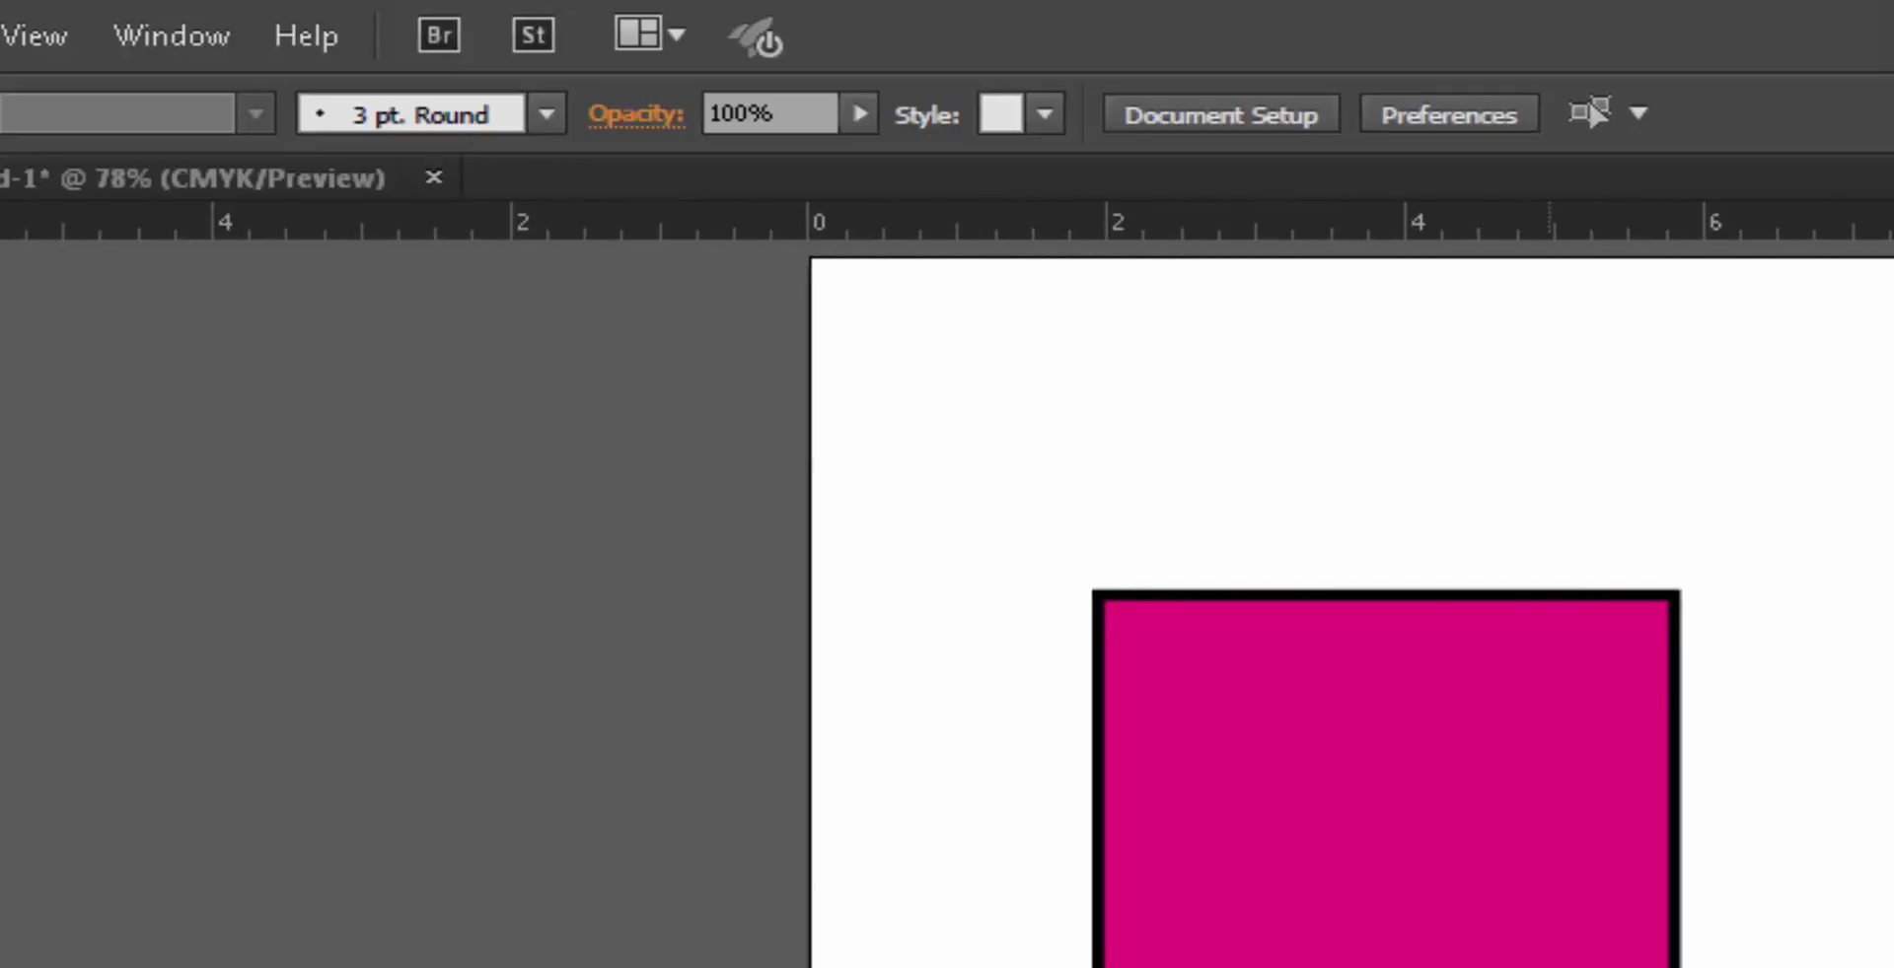
scroll(947, 592, "right", 6)
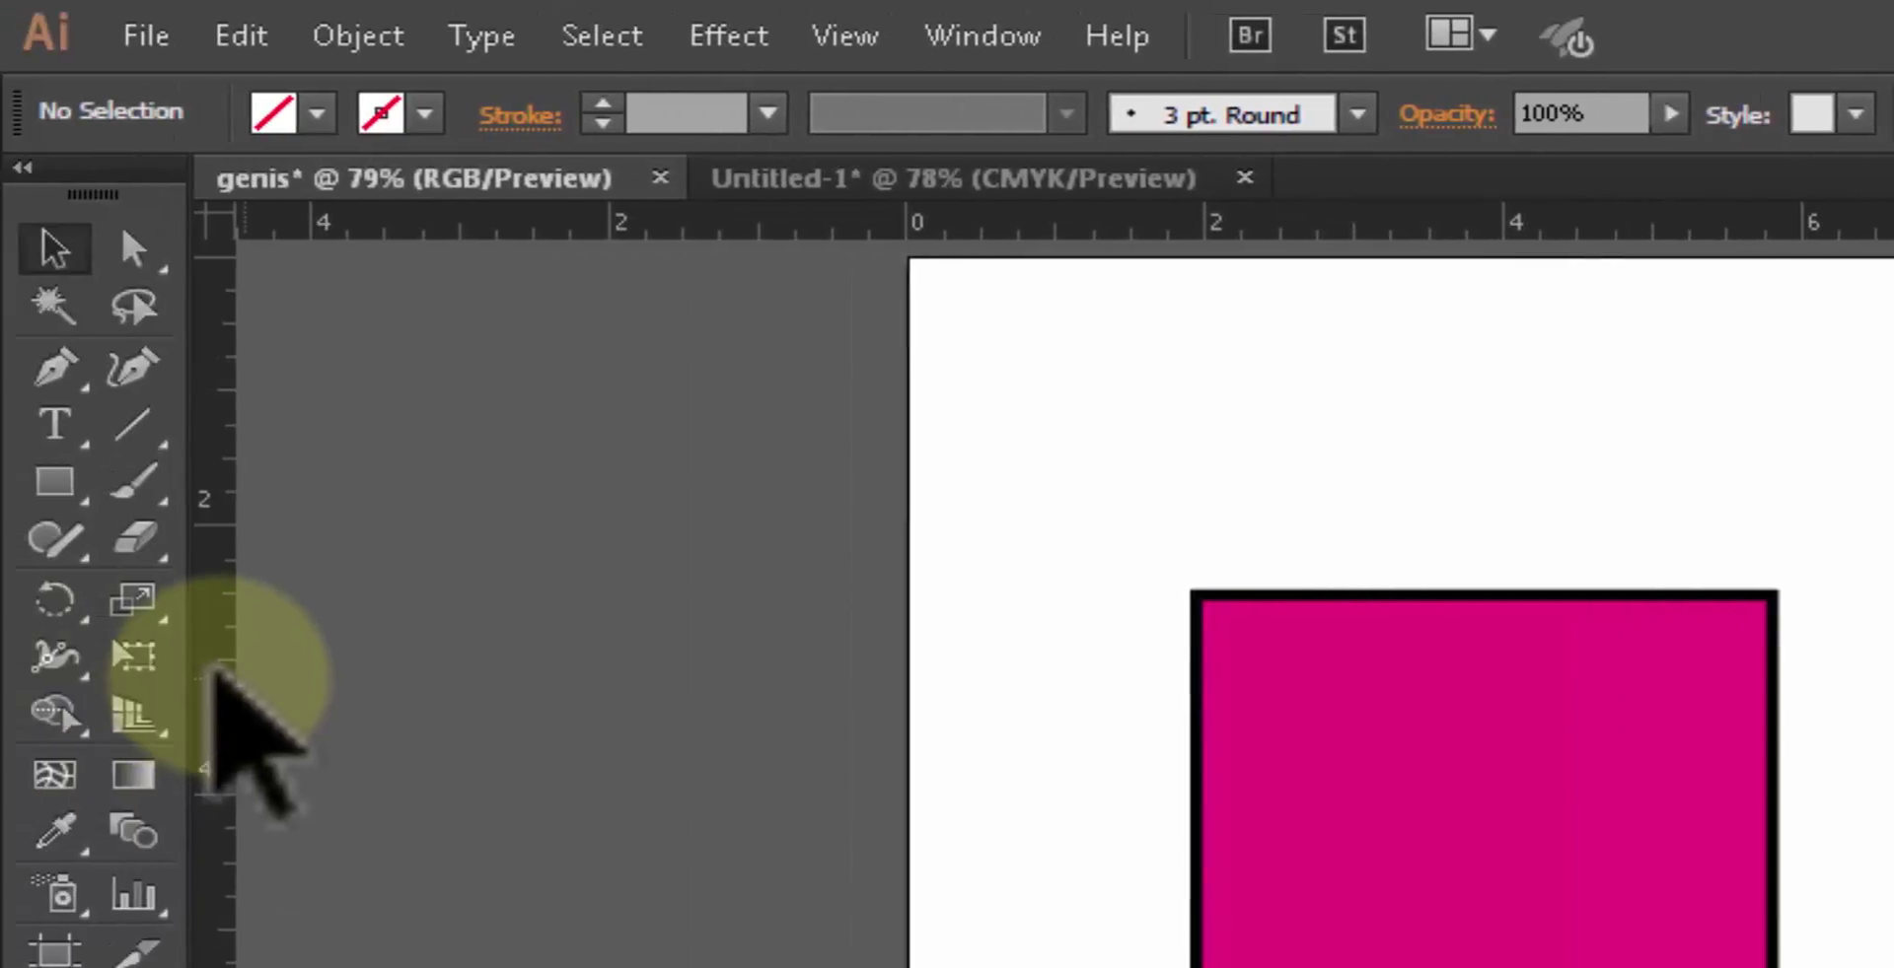
Step: Place a vertical guide snapped to the ruler divisions, at about 10.5 on the horizontal ruler right of the rectangle
key("shift")
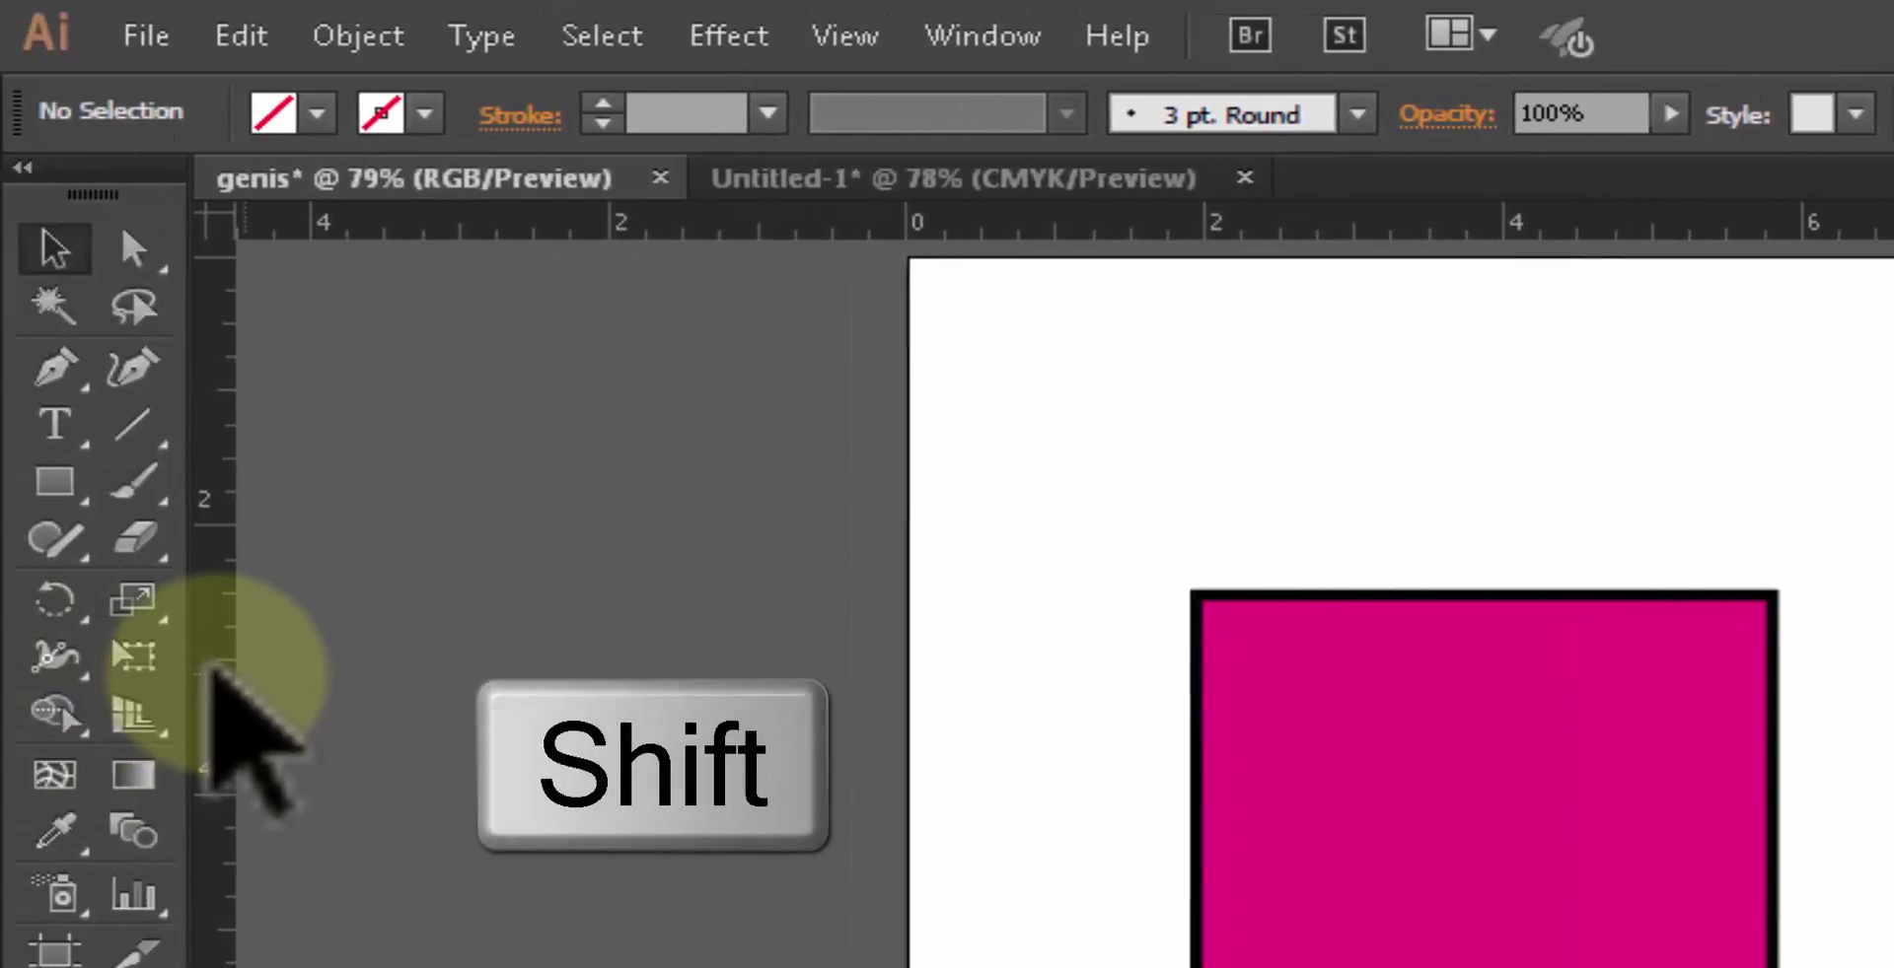
left_click_drag(211, 668, 1833, 861)
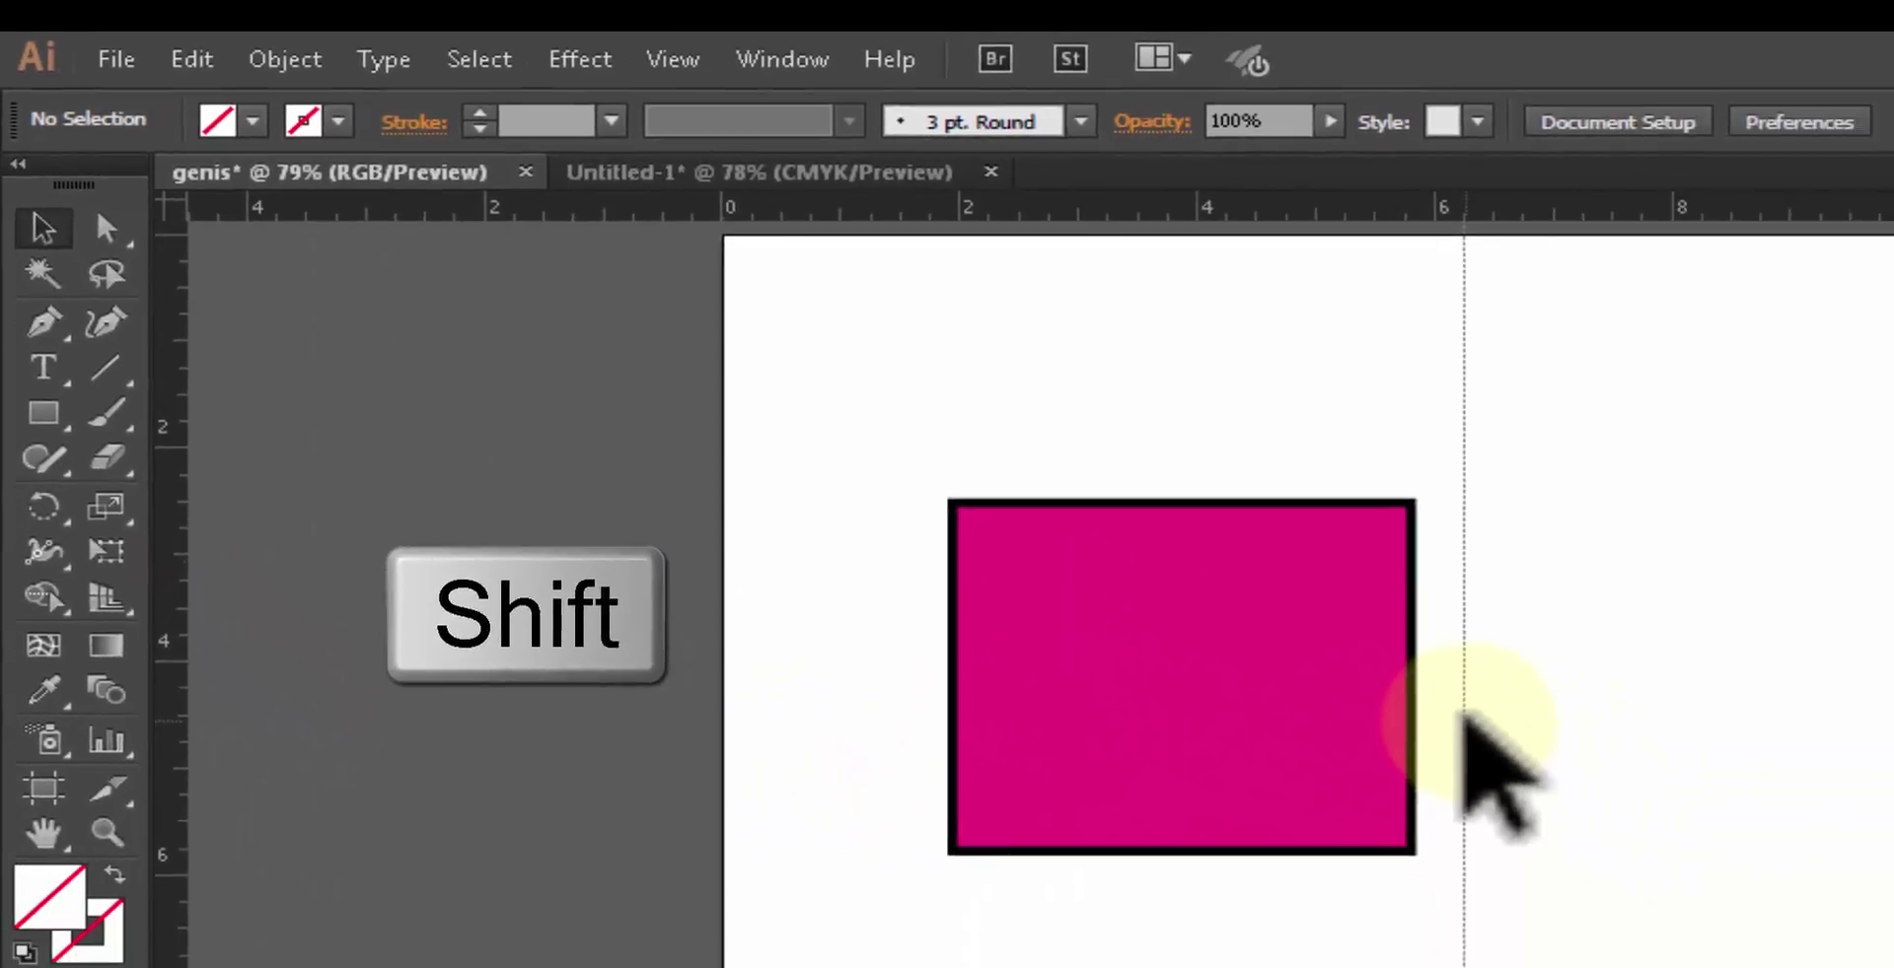
left_click_drag(1463, 715, 1547, 714)
left_click_drag(1033, 528, 1107, 542)
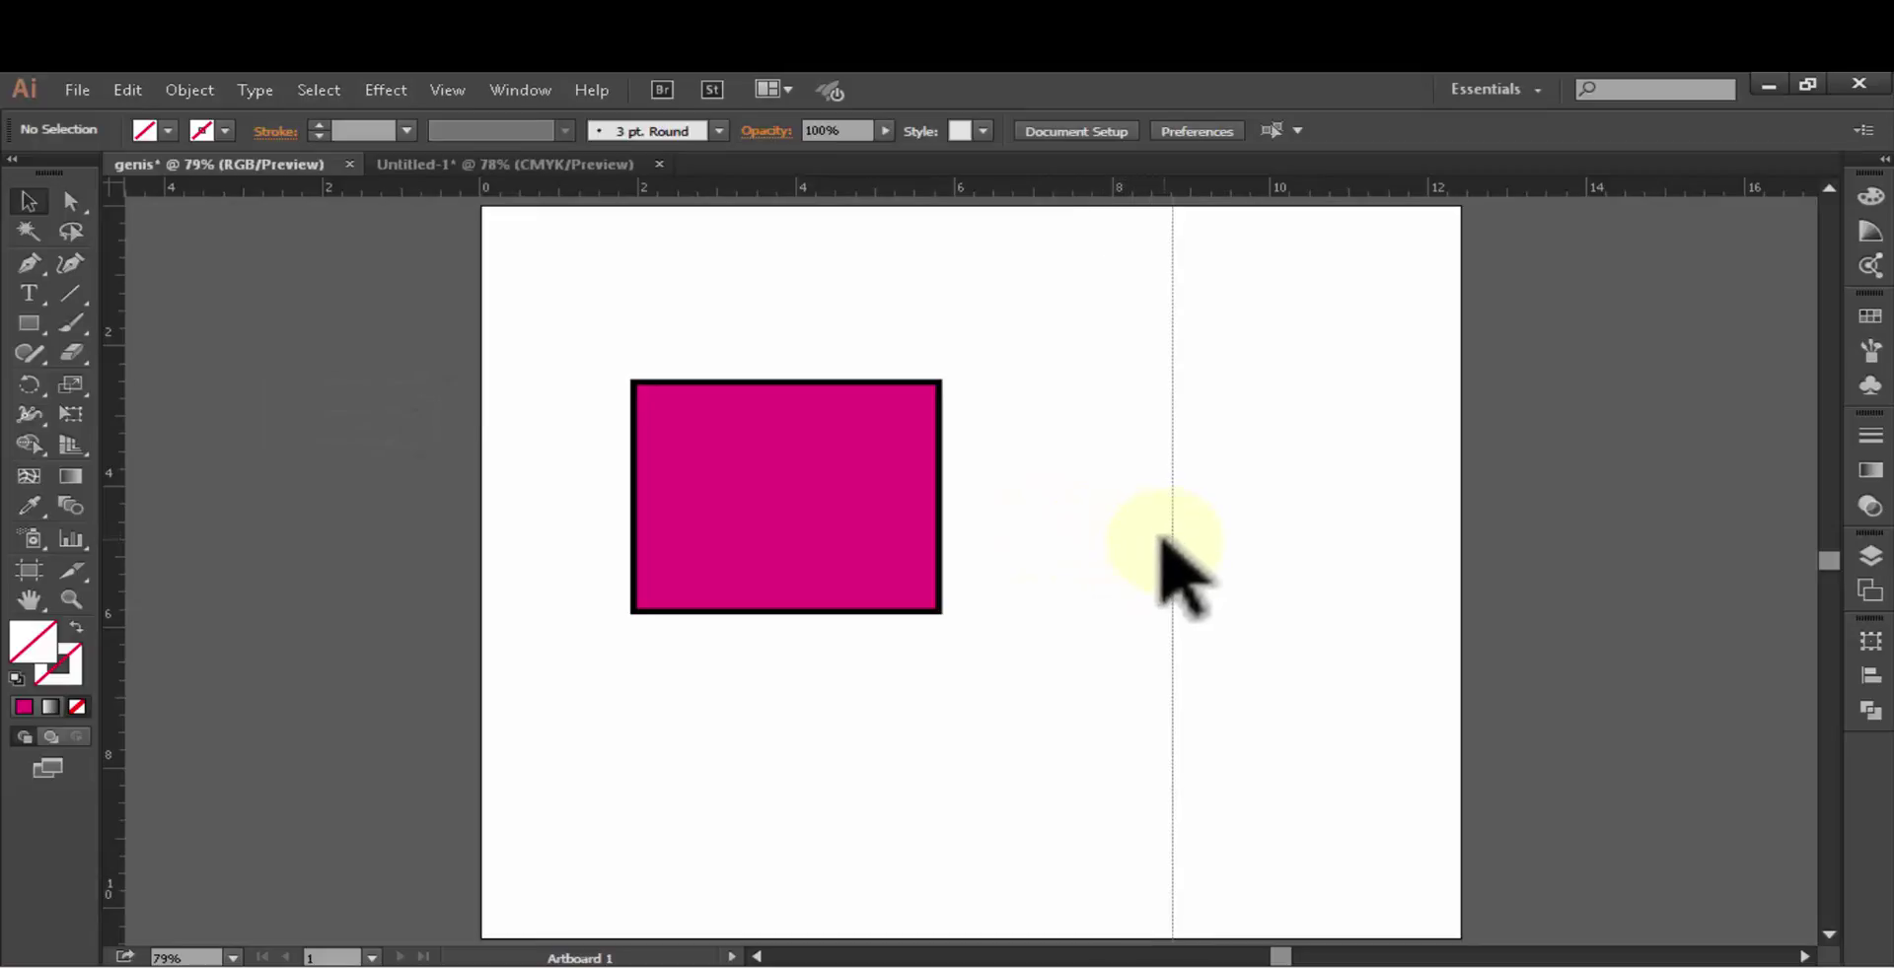
left_click_drag(1193, 541, 974, 572)
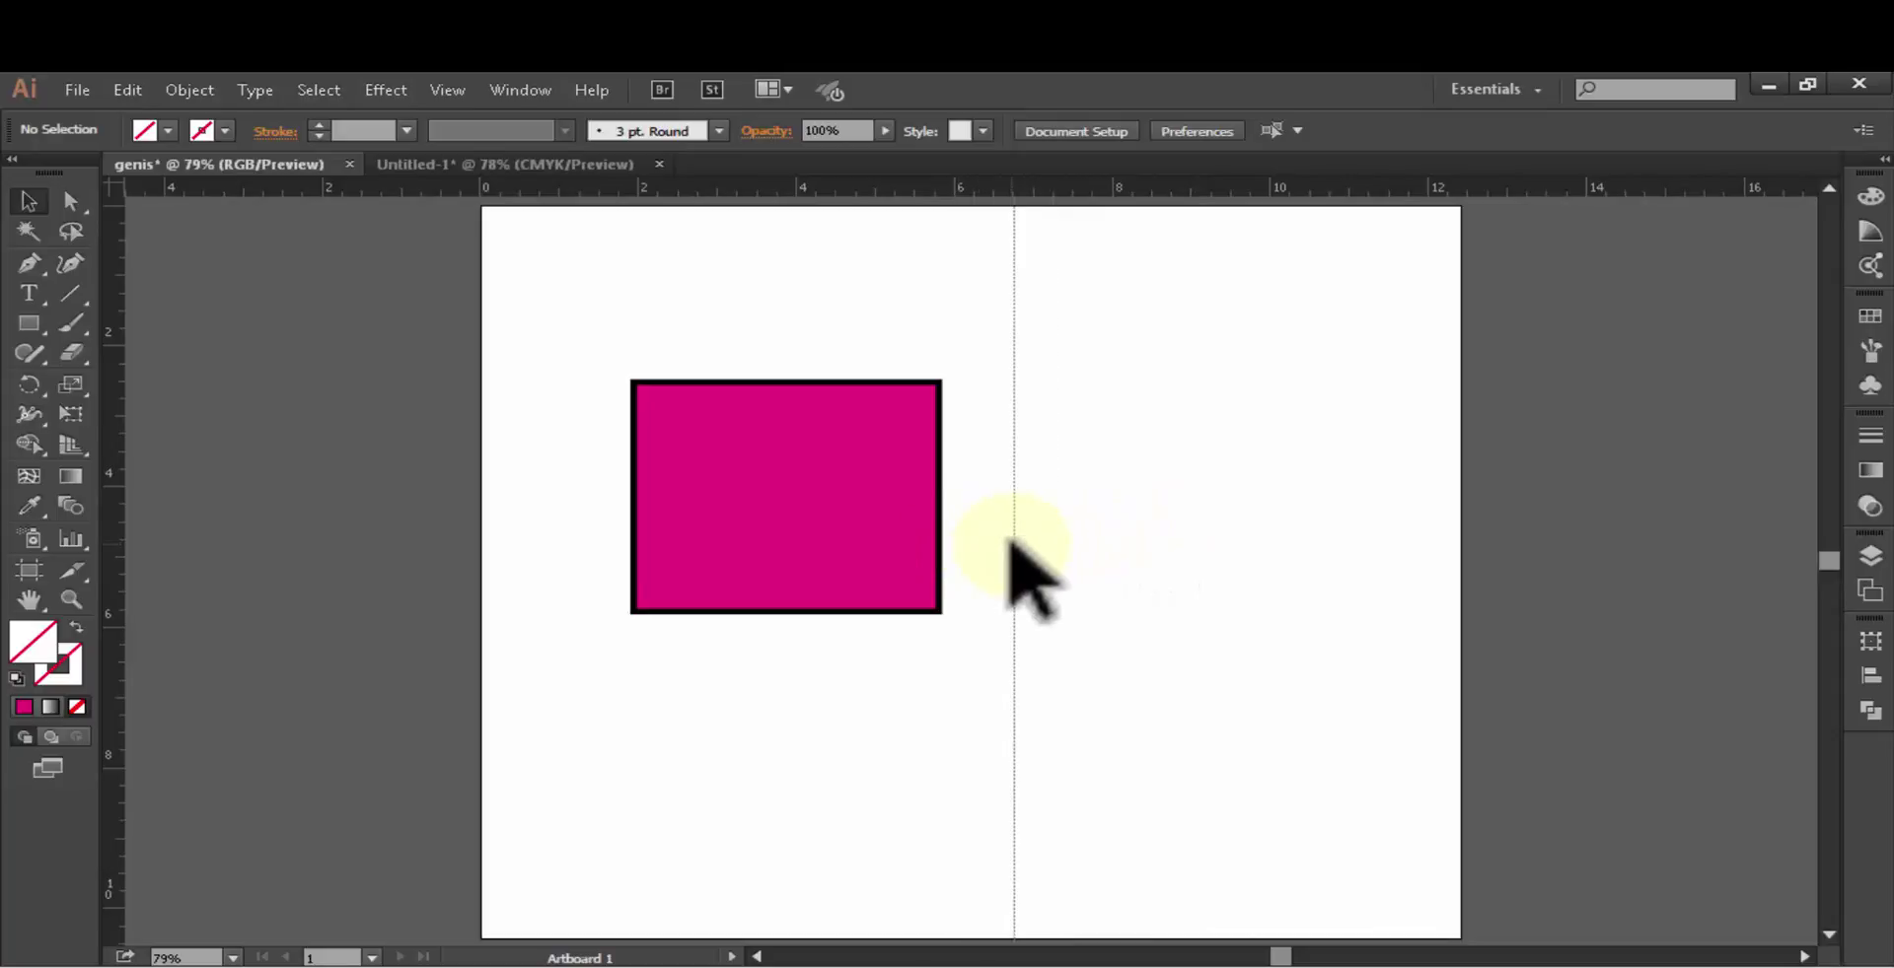
left_click_drag(1038, 562, 1076, 562)
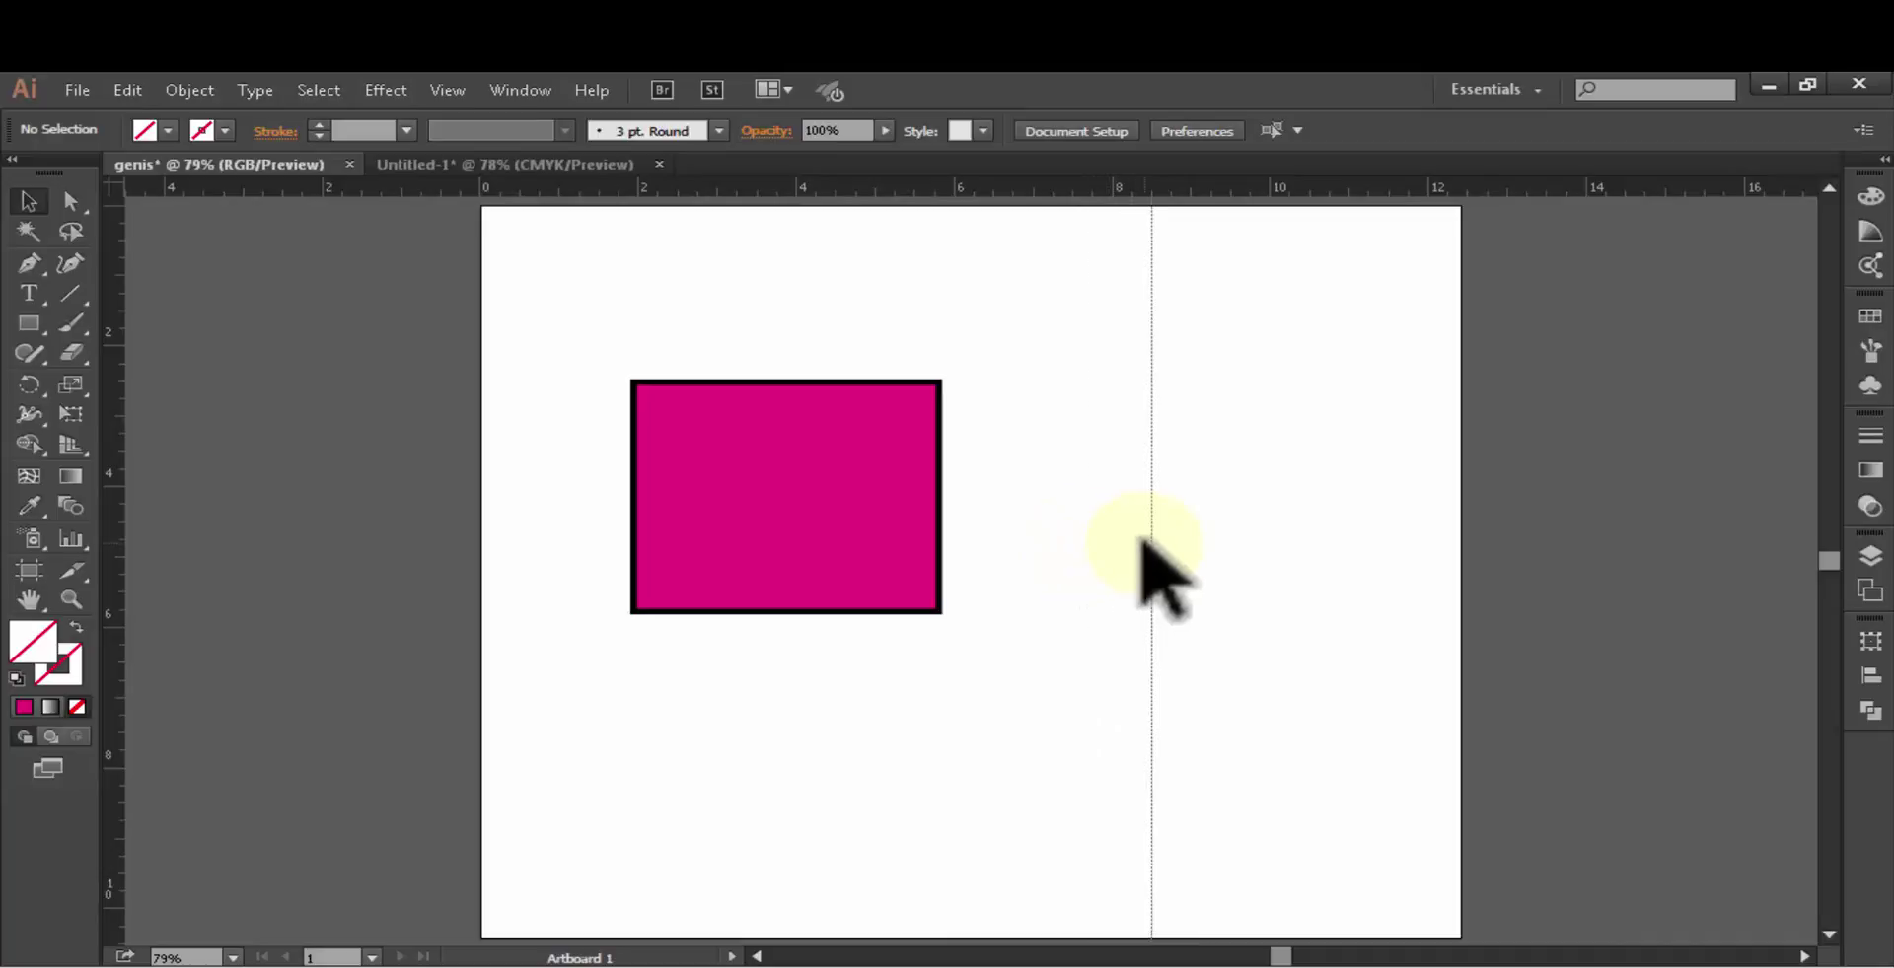
left_click_drag(1141, 547, 1605, 603)
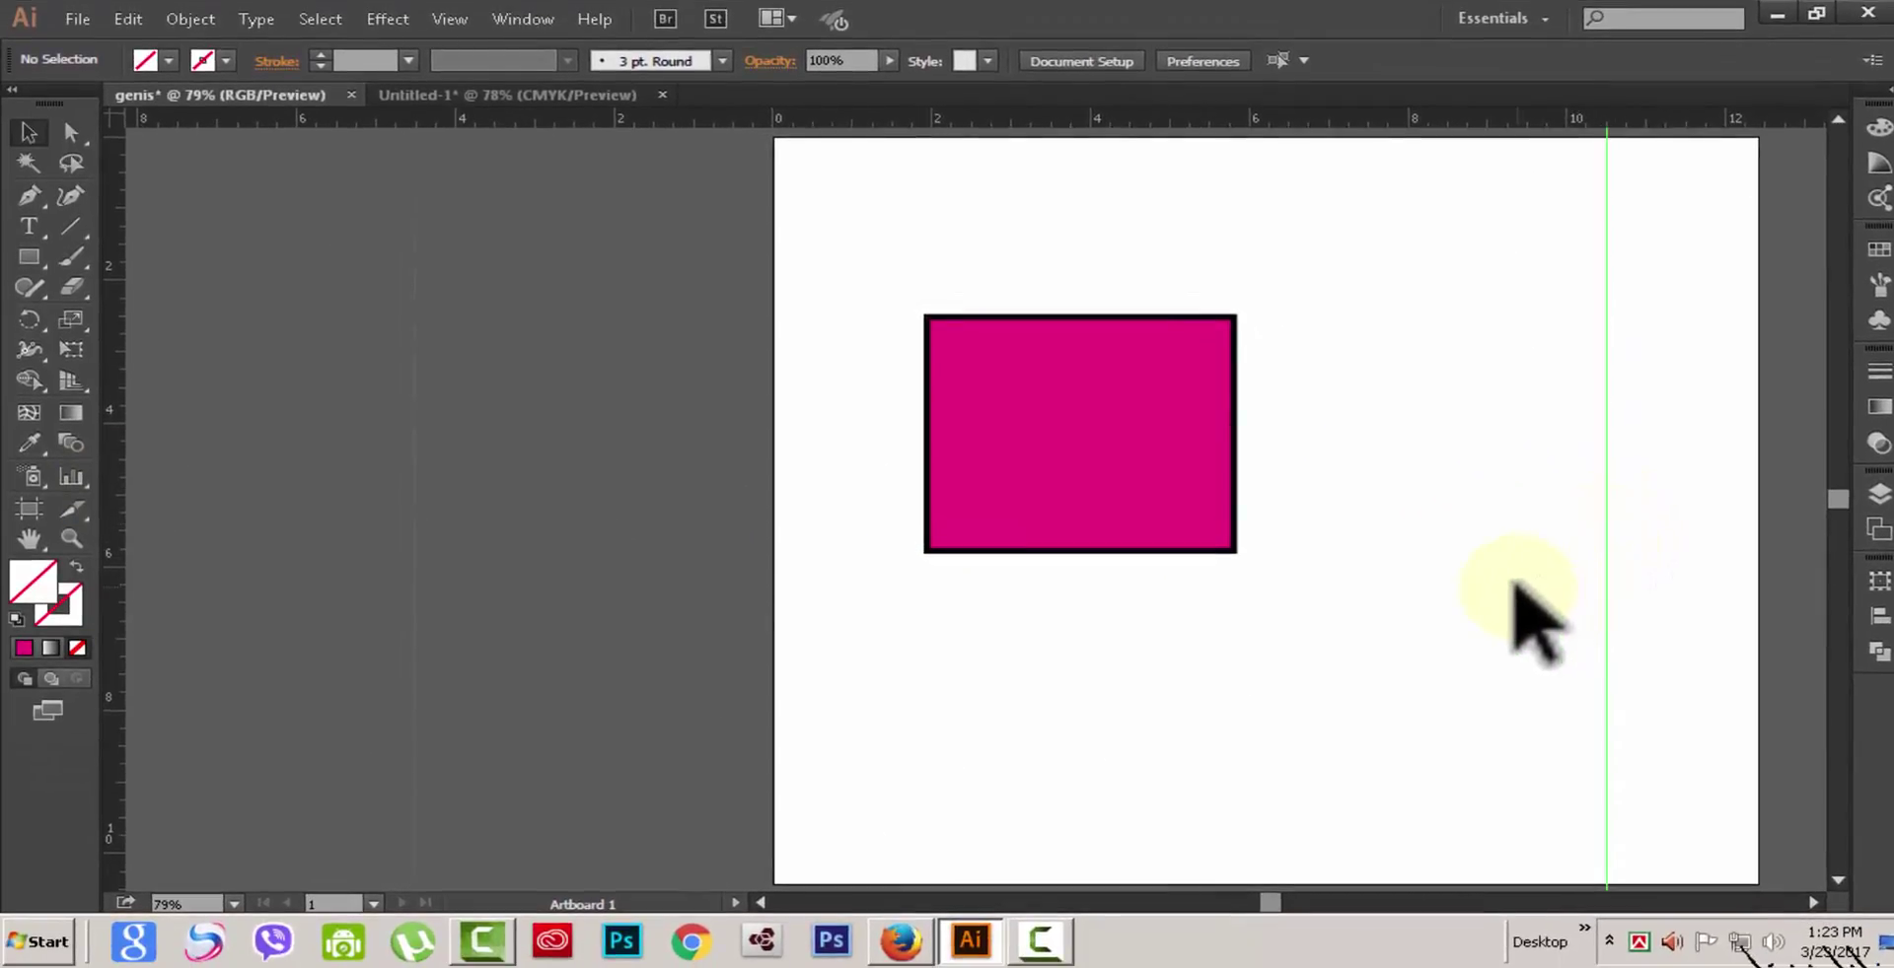
Step: Hide the guides and fit the artboard in the window
key("ctrl+semicolon")
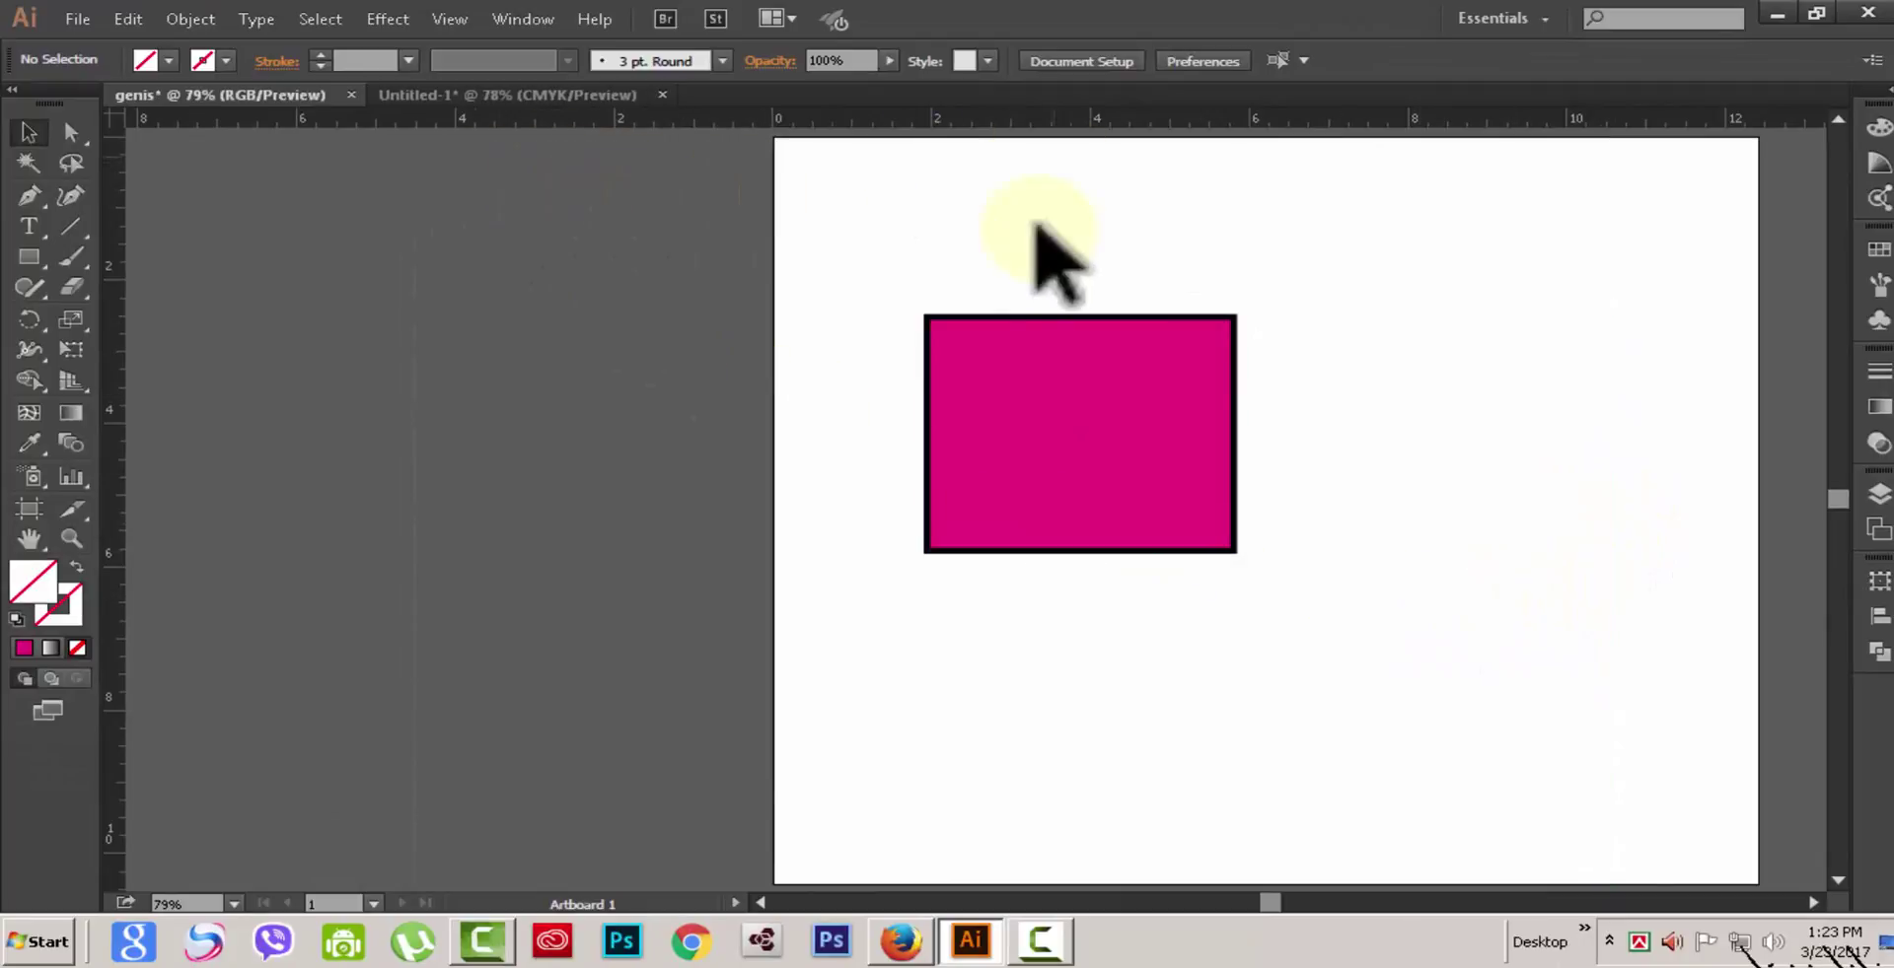
key("ctrl+0")
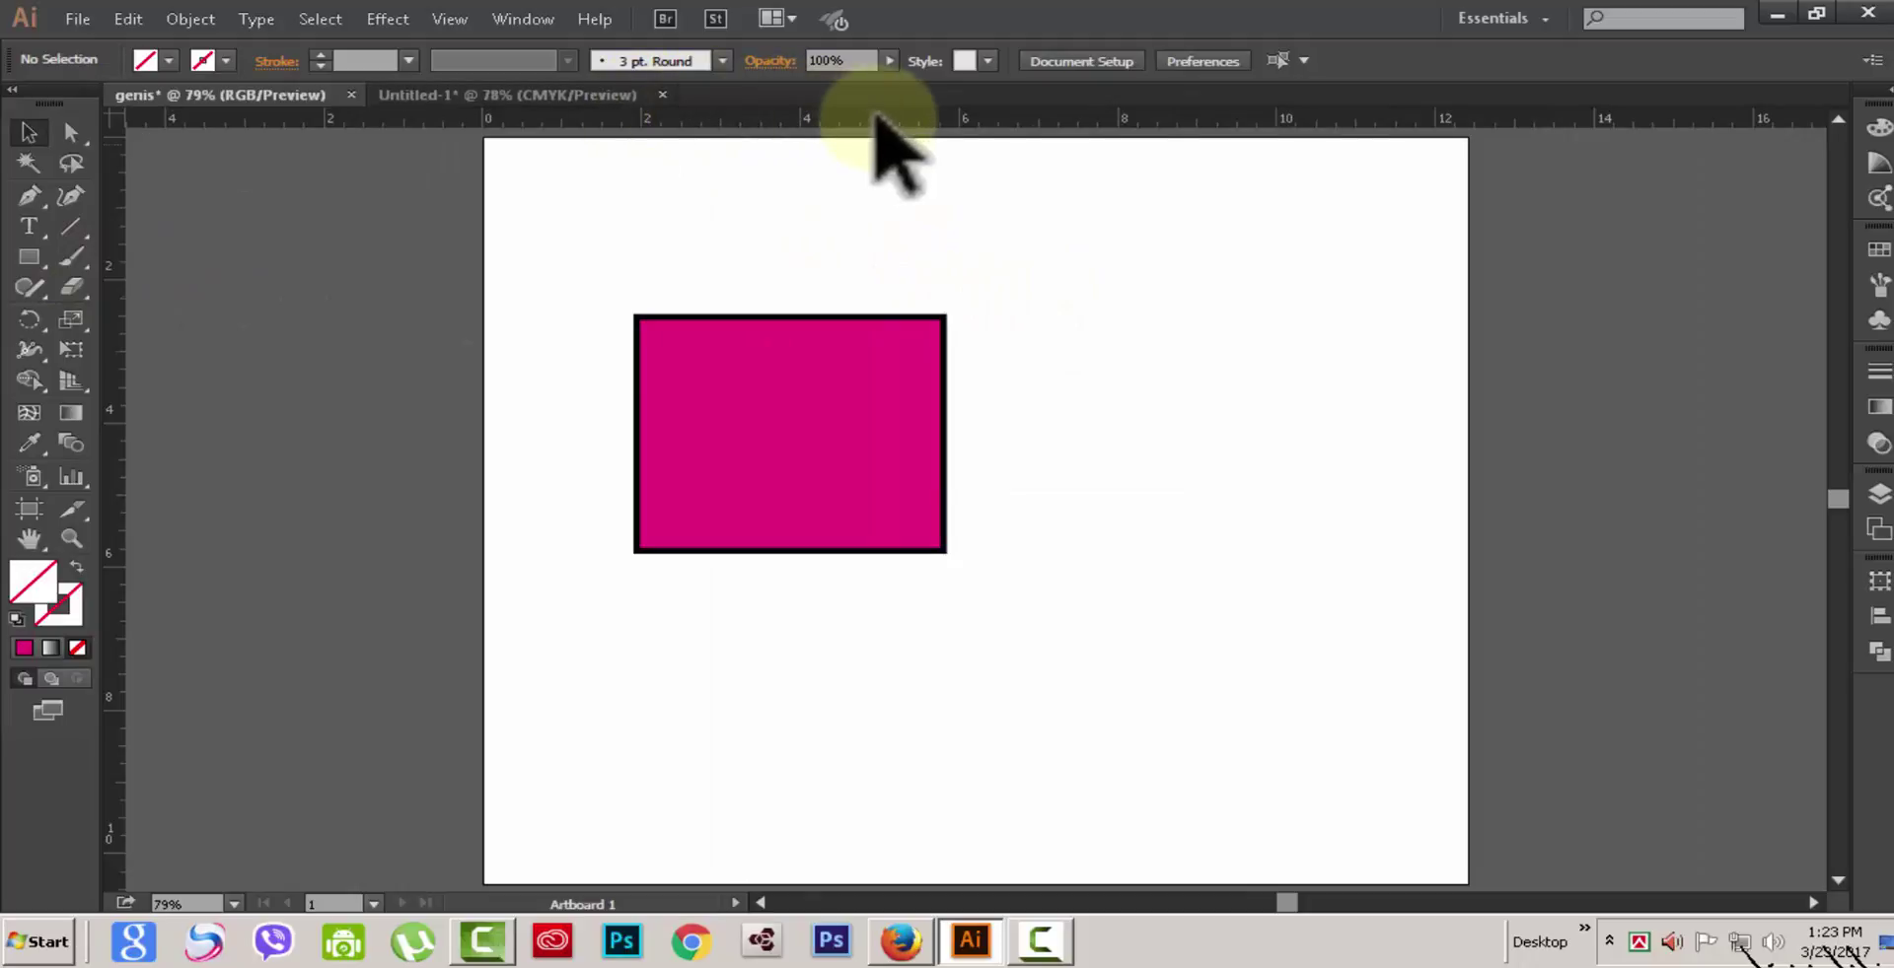
Step: Try placing horizontal guides at the artboard's top edge and across the upper part of the rectangle, and undo the guide across the rectangle
mouse_move(878, 118)
left_mouse_down()
mouse_move(899, 195)
mouse_move(1001, 137)
left_mouse_up()
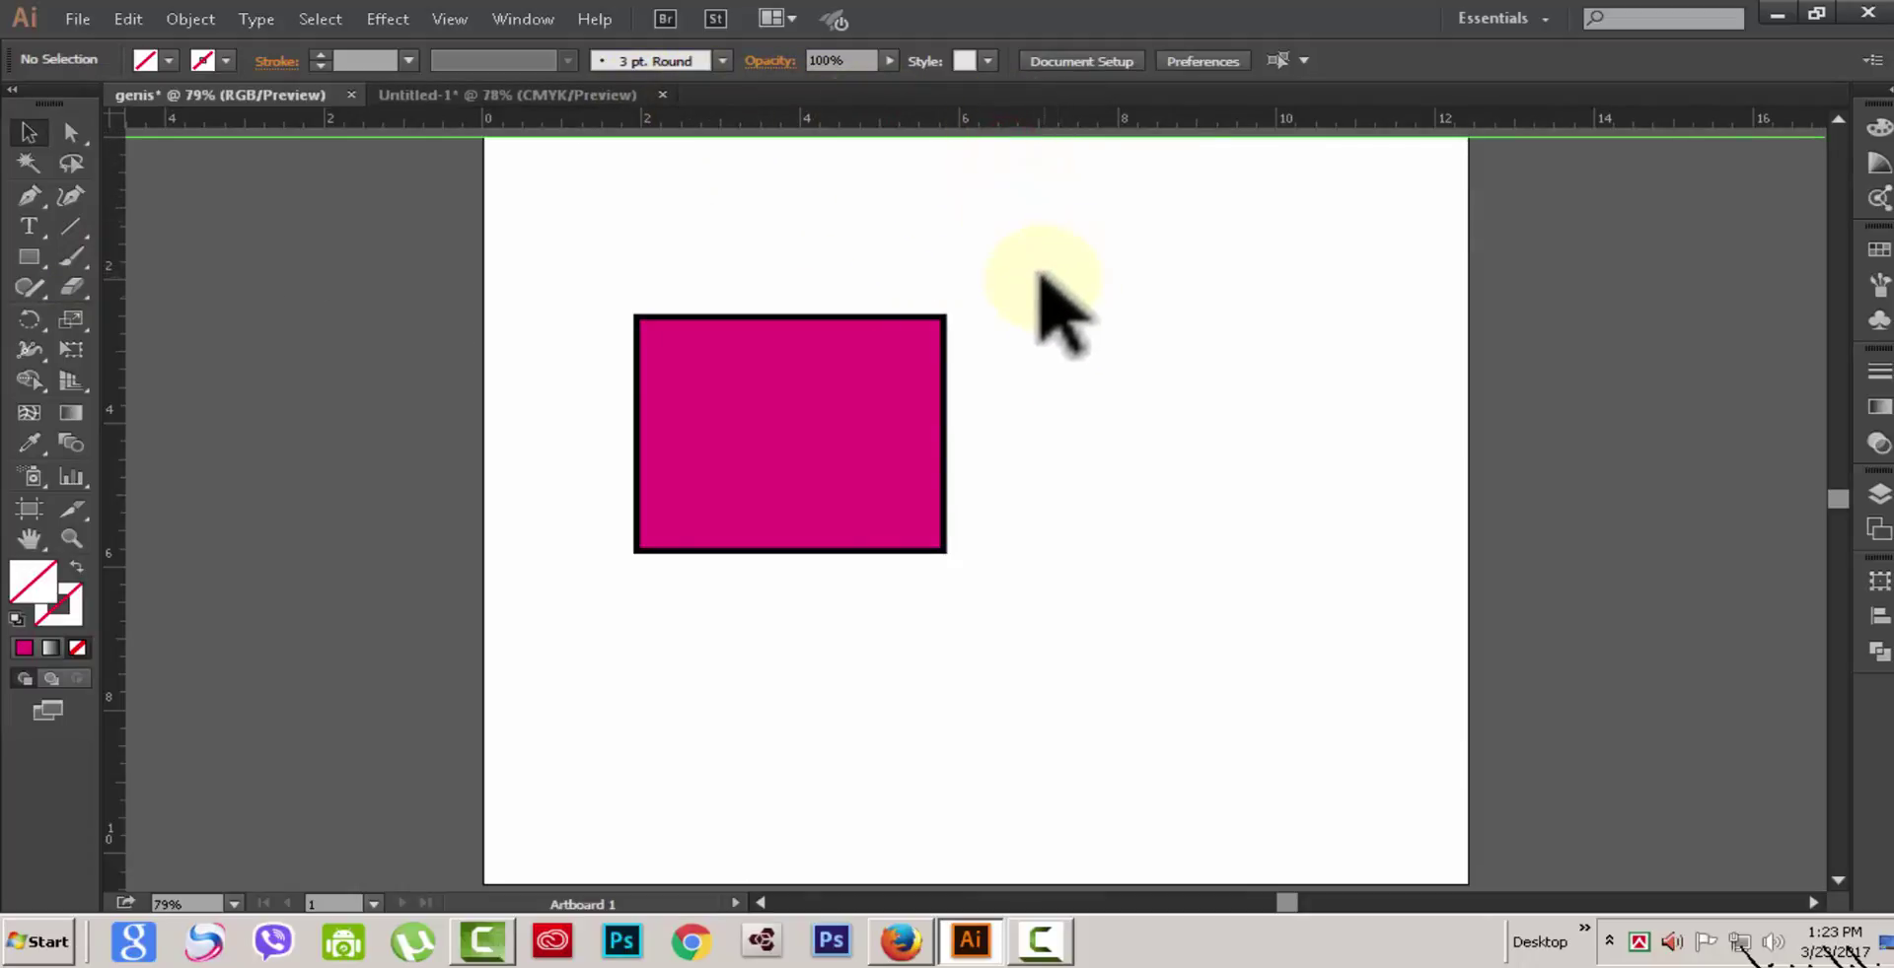
mouse_move(1018, 118)
left_mouse_down()
mouse_move(1090, 389)
mouse_move(1108, 380)
mouse_move(1109, 235)
mouse_move(1112, 283)
mouse_move(114, 275)
mouse_move(122, 290)
left_mouse_up()
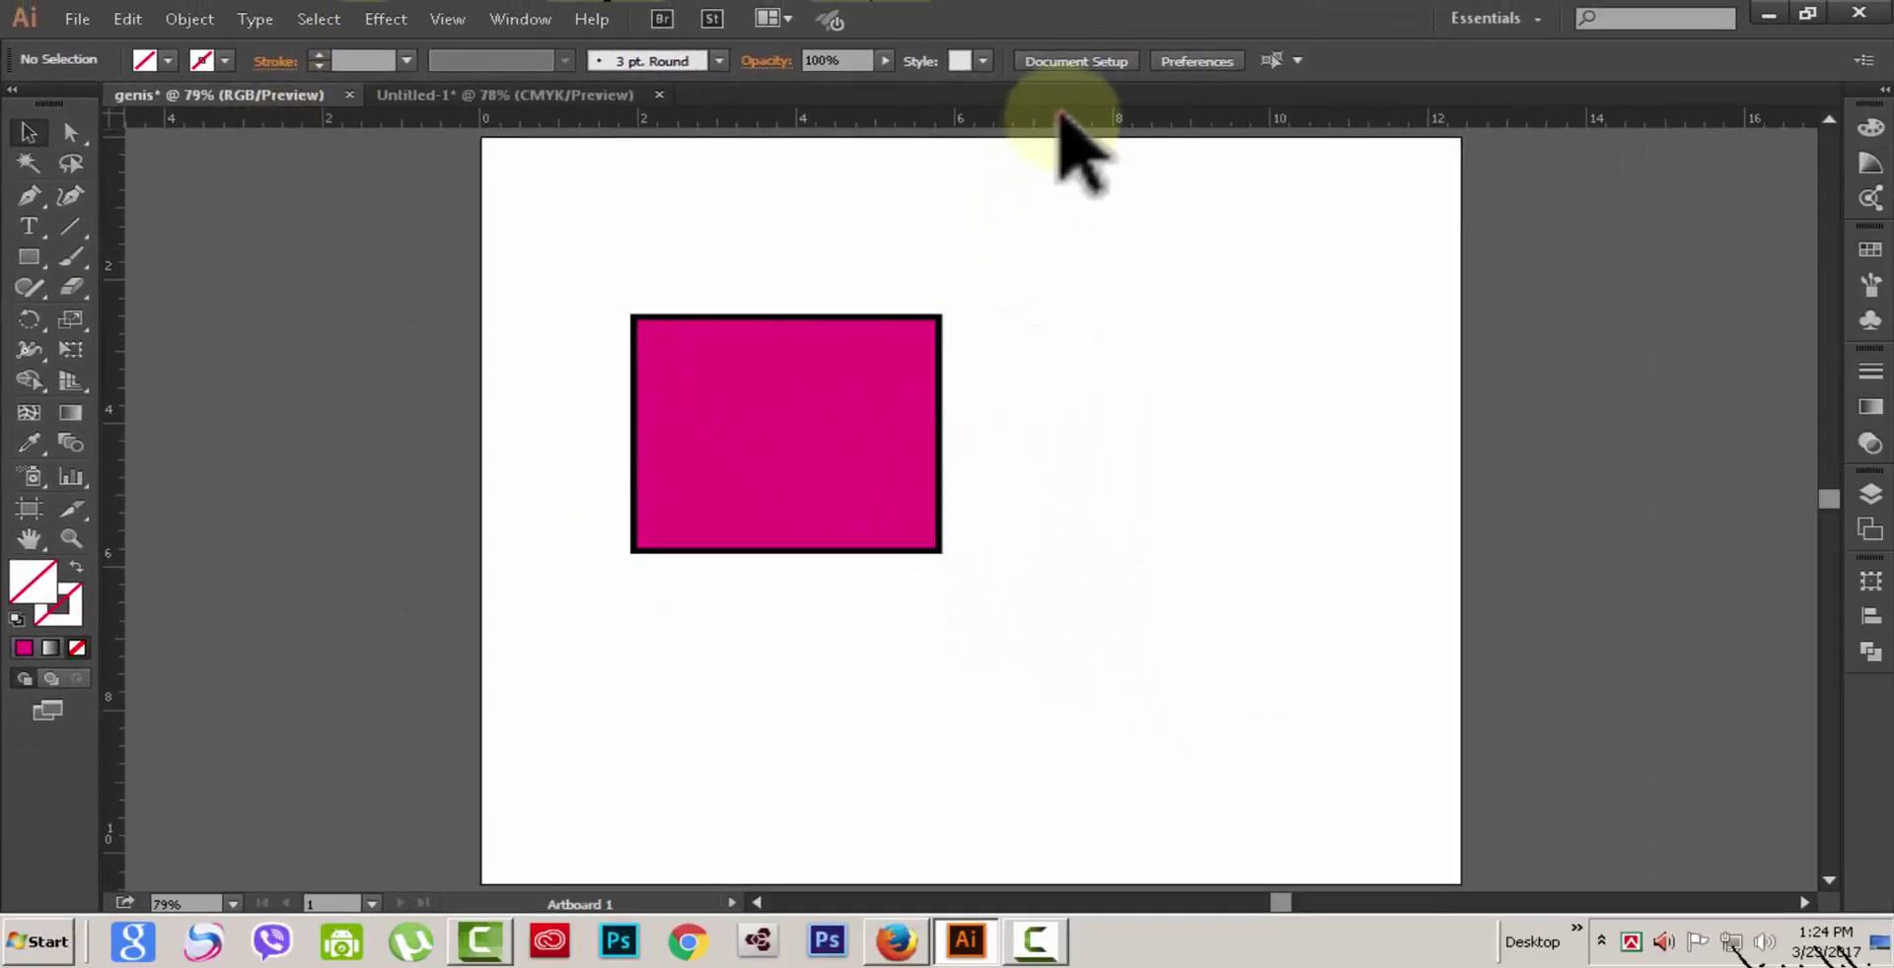
left_click_drag(1060, 113, 1098, 391)
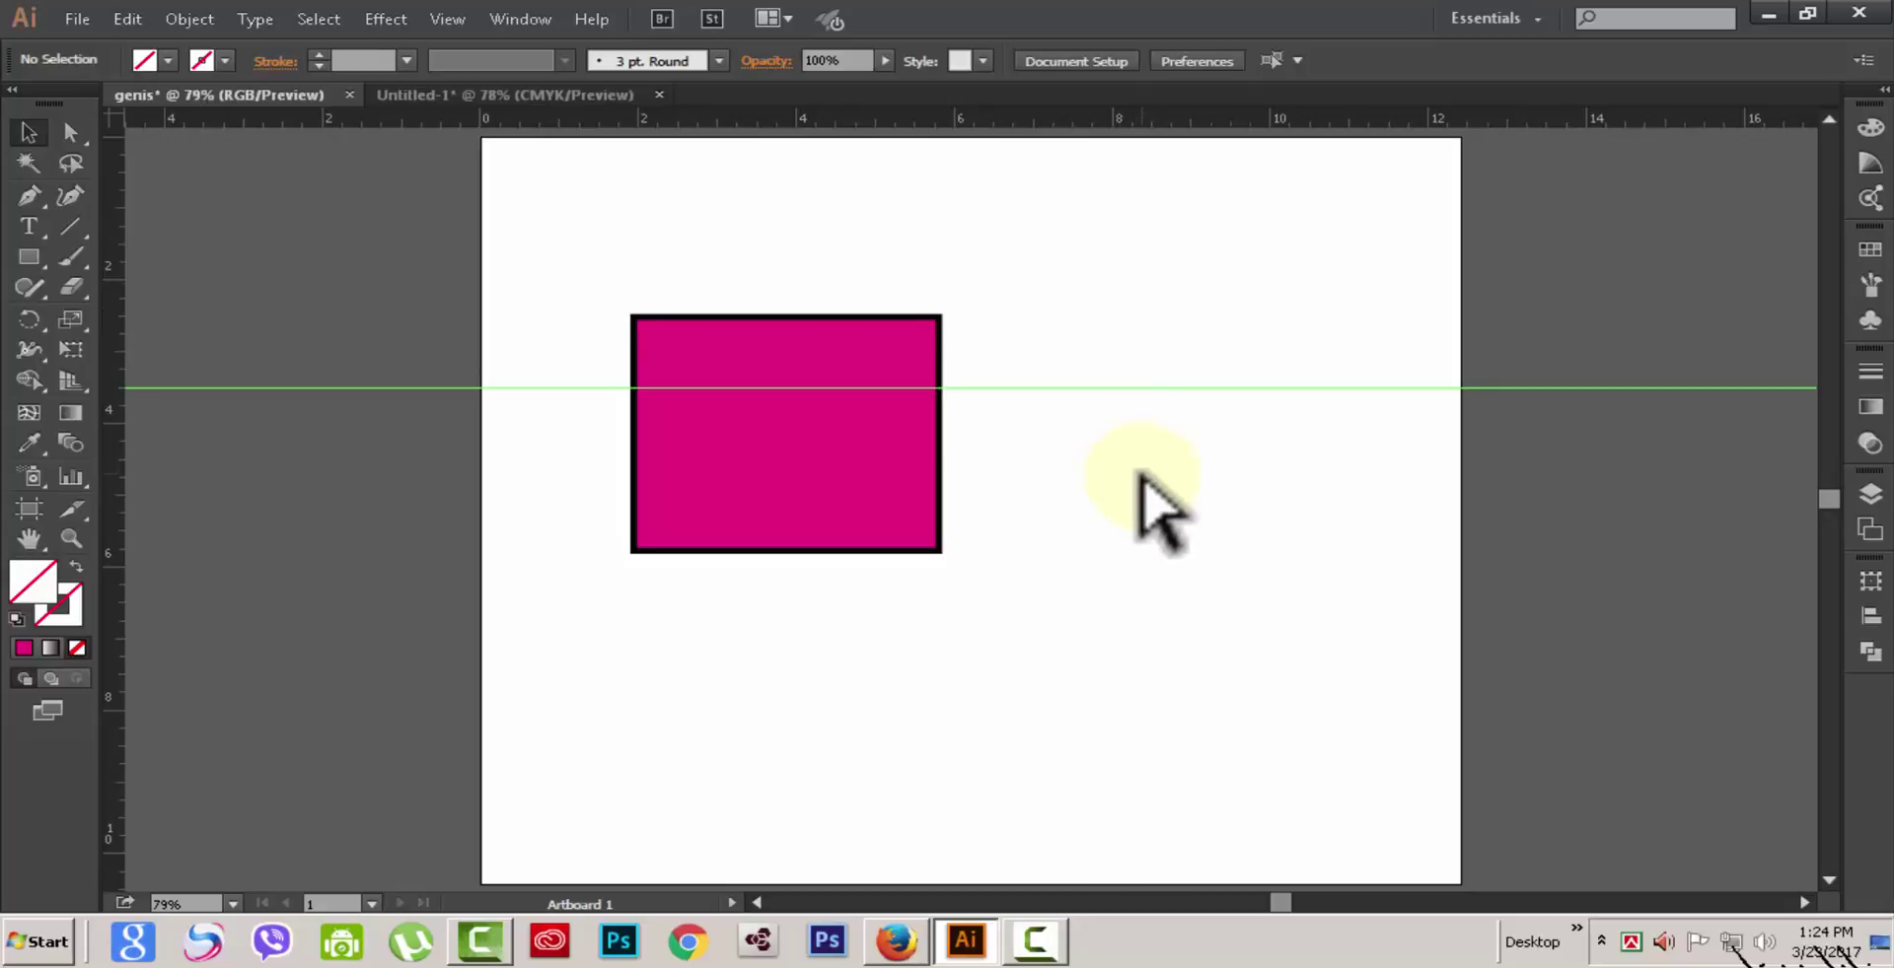
key("ctrl+z")
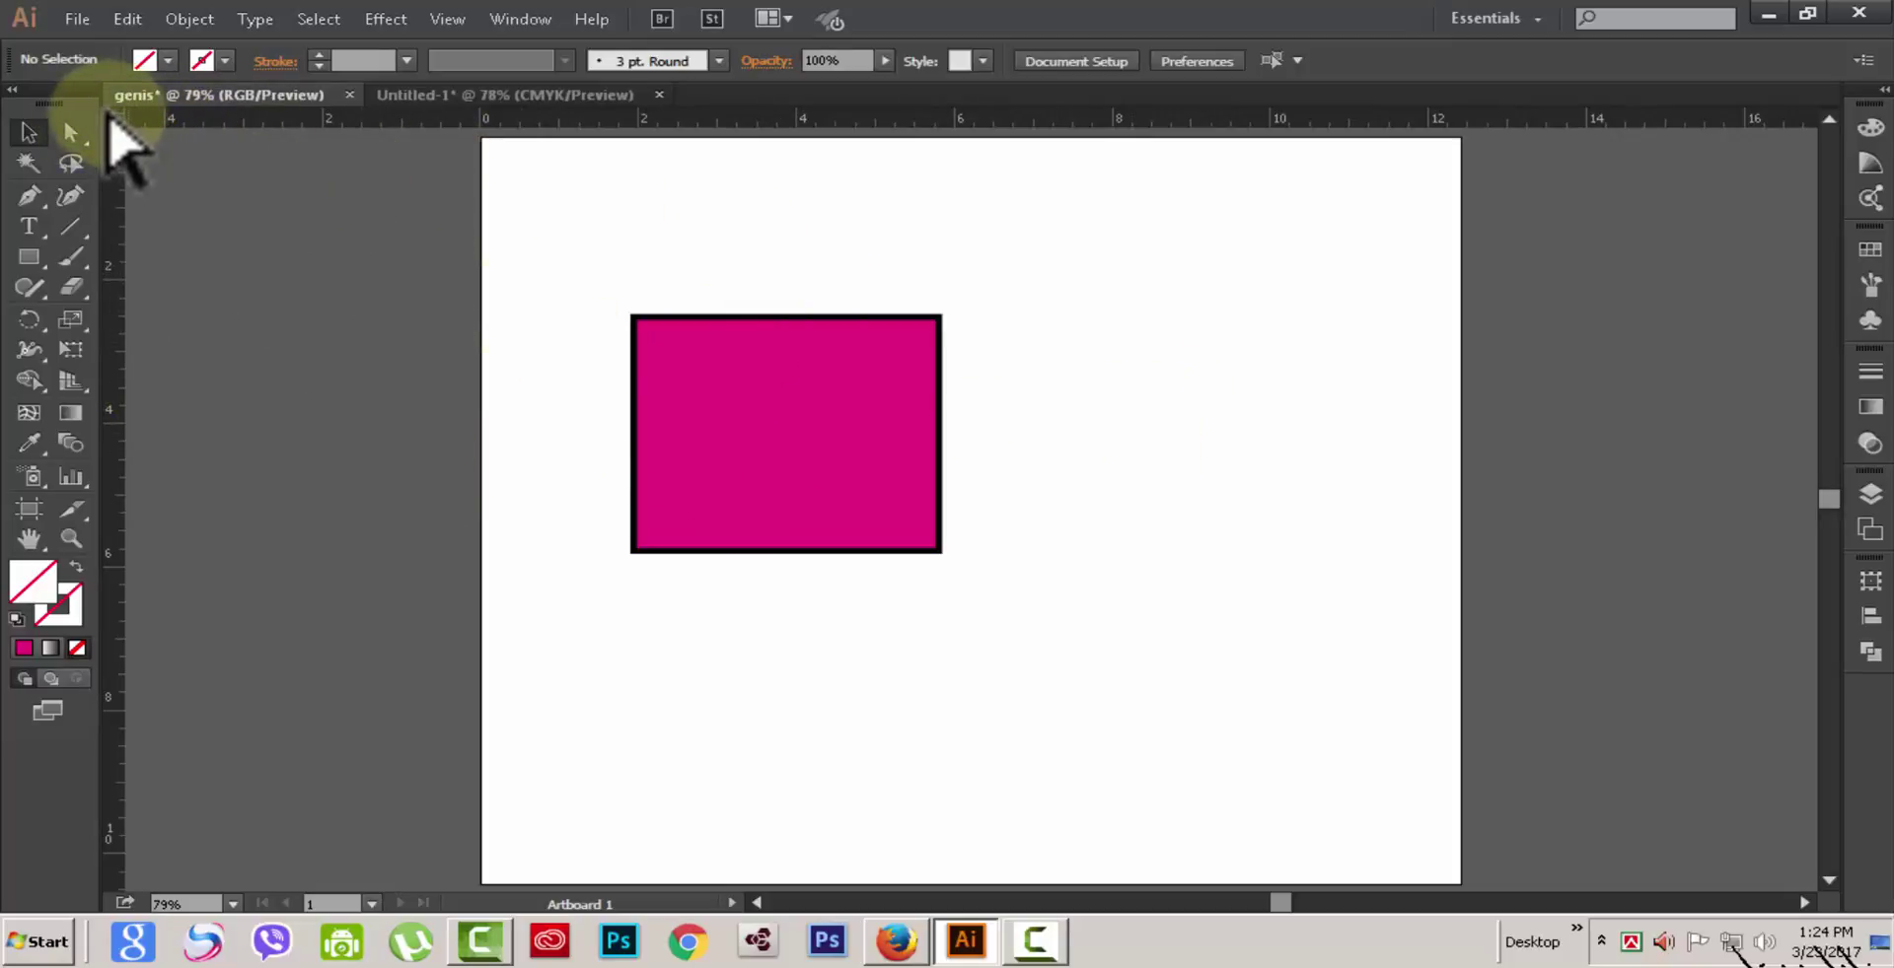
Step: Place crossed guides at the rectangle's bottom-right and top-left corners, and undo the pair at the top-left corner
left_click_drag(112, 114, 939, 550)
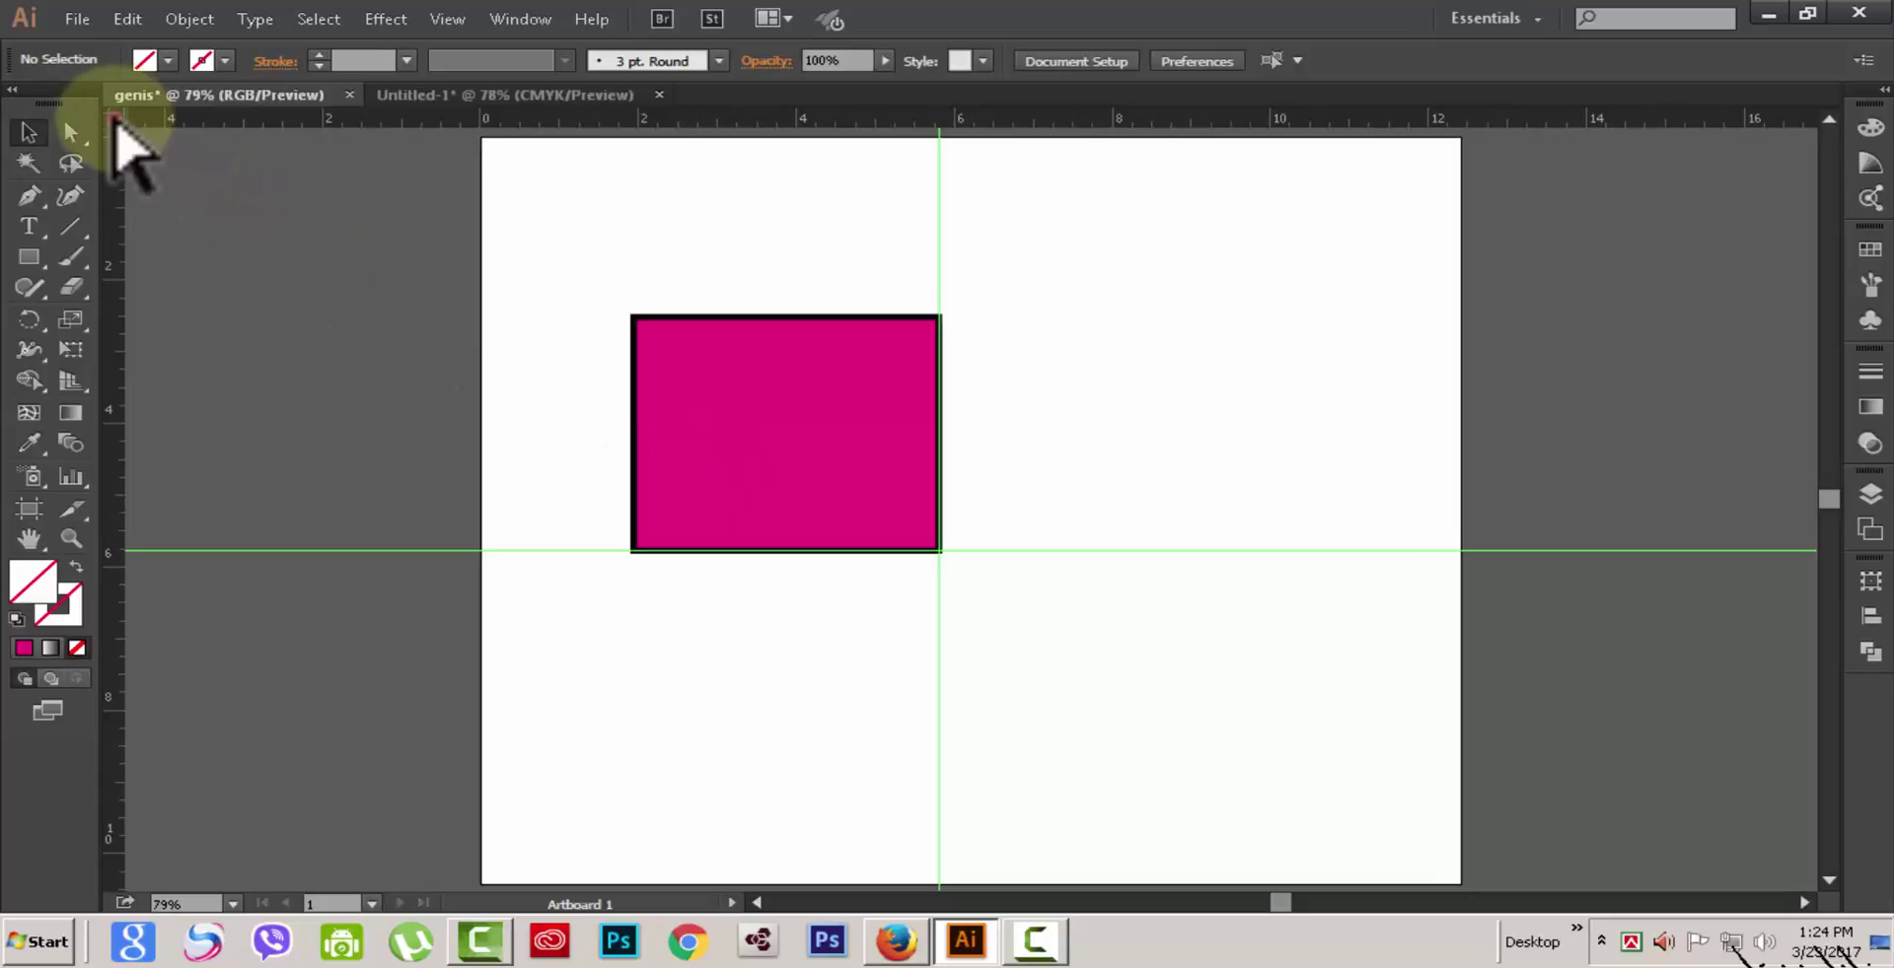
left_click_drag(114, 122, 632, 316)
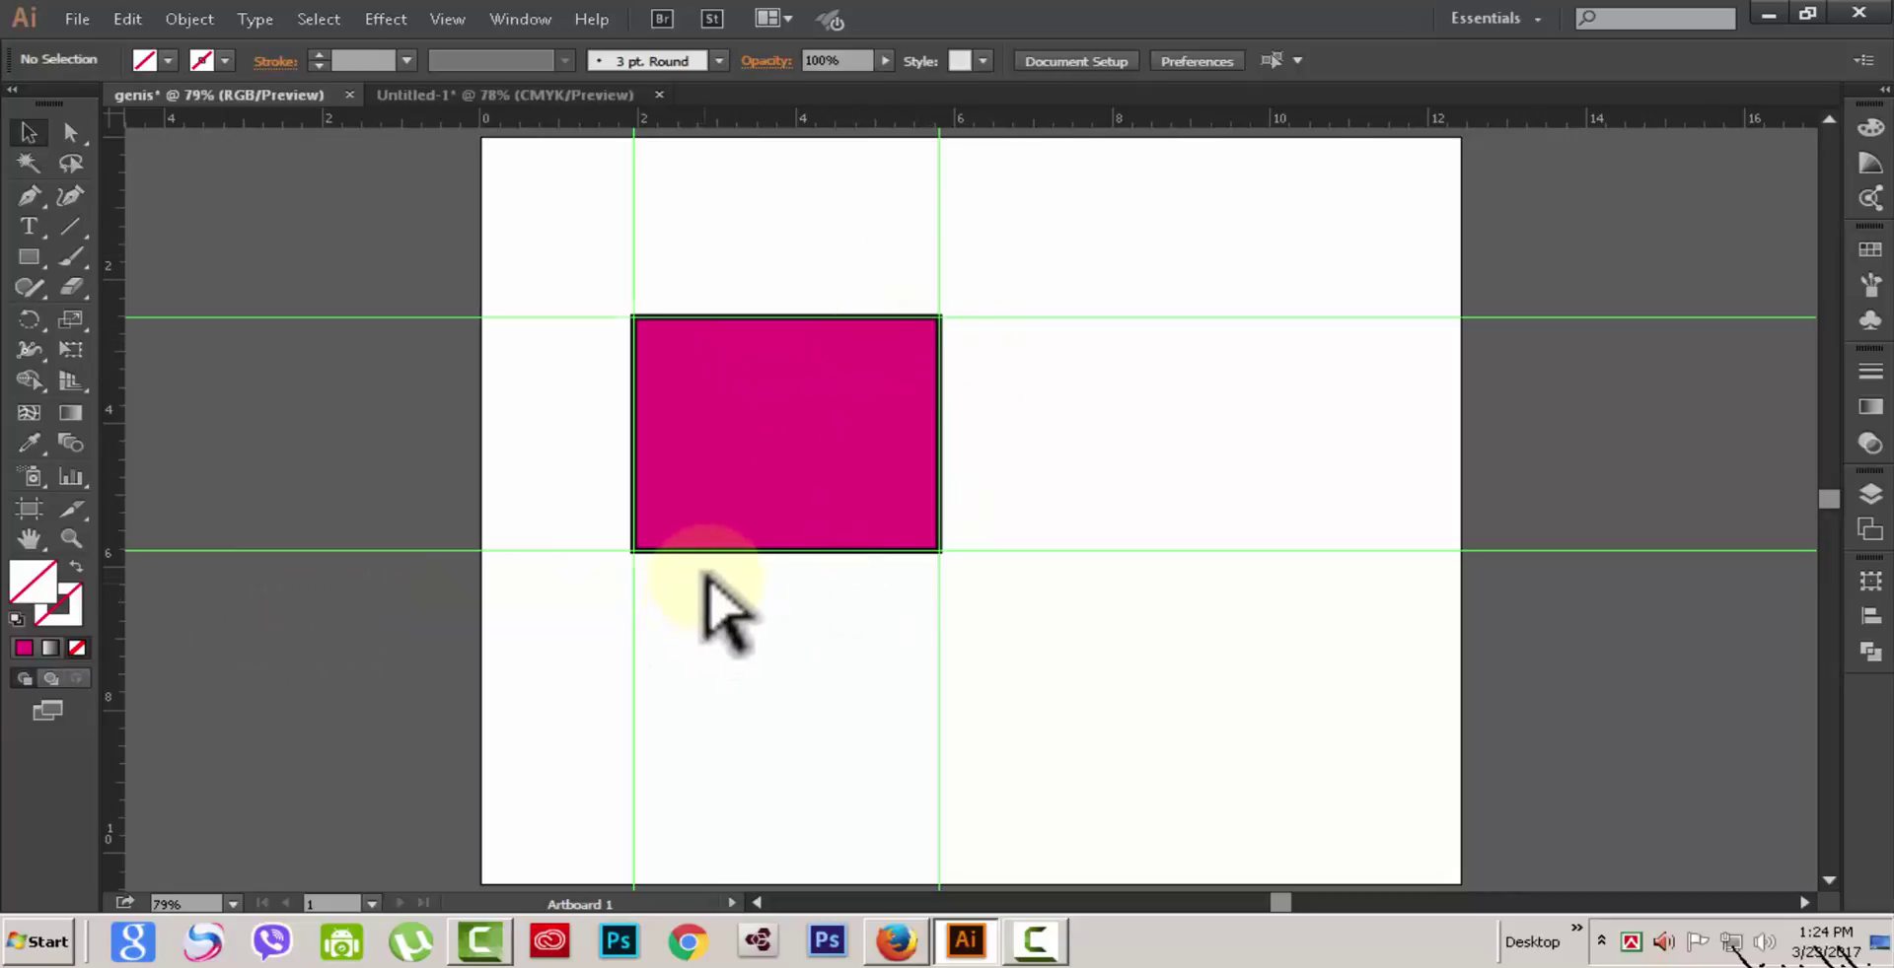
key("ctrl+z")
Step: Clear the crossed guides from the document
left_click(448, 19)
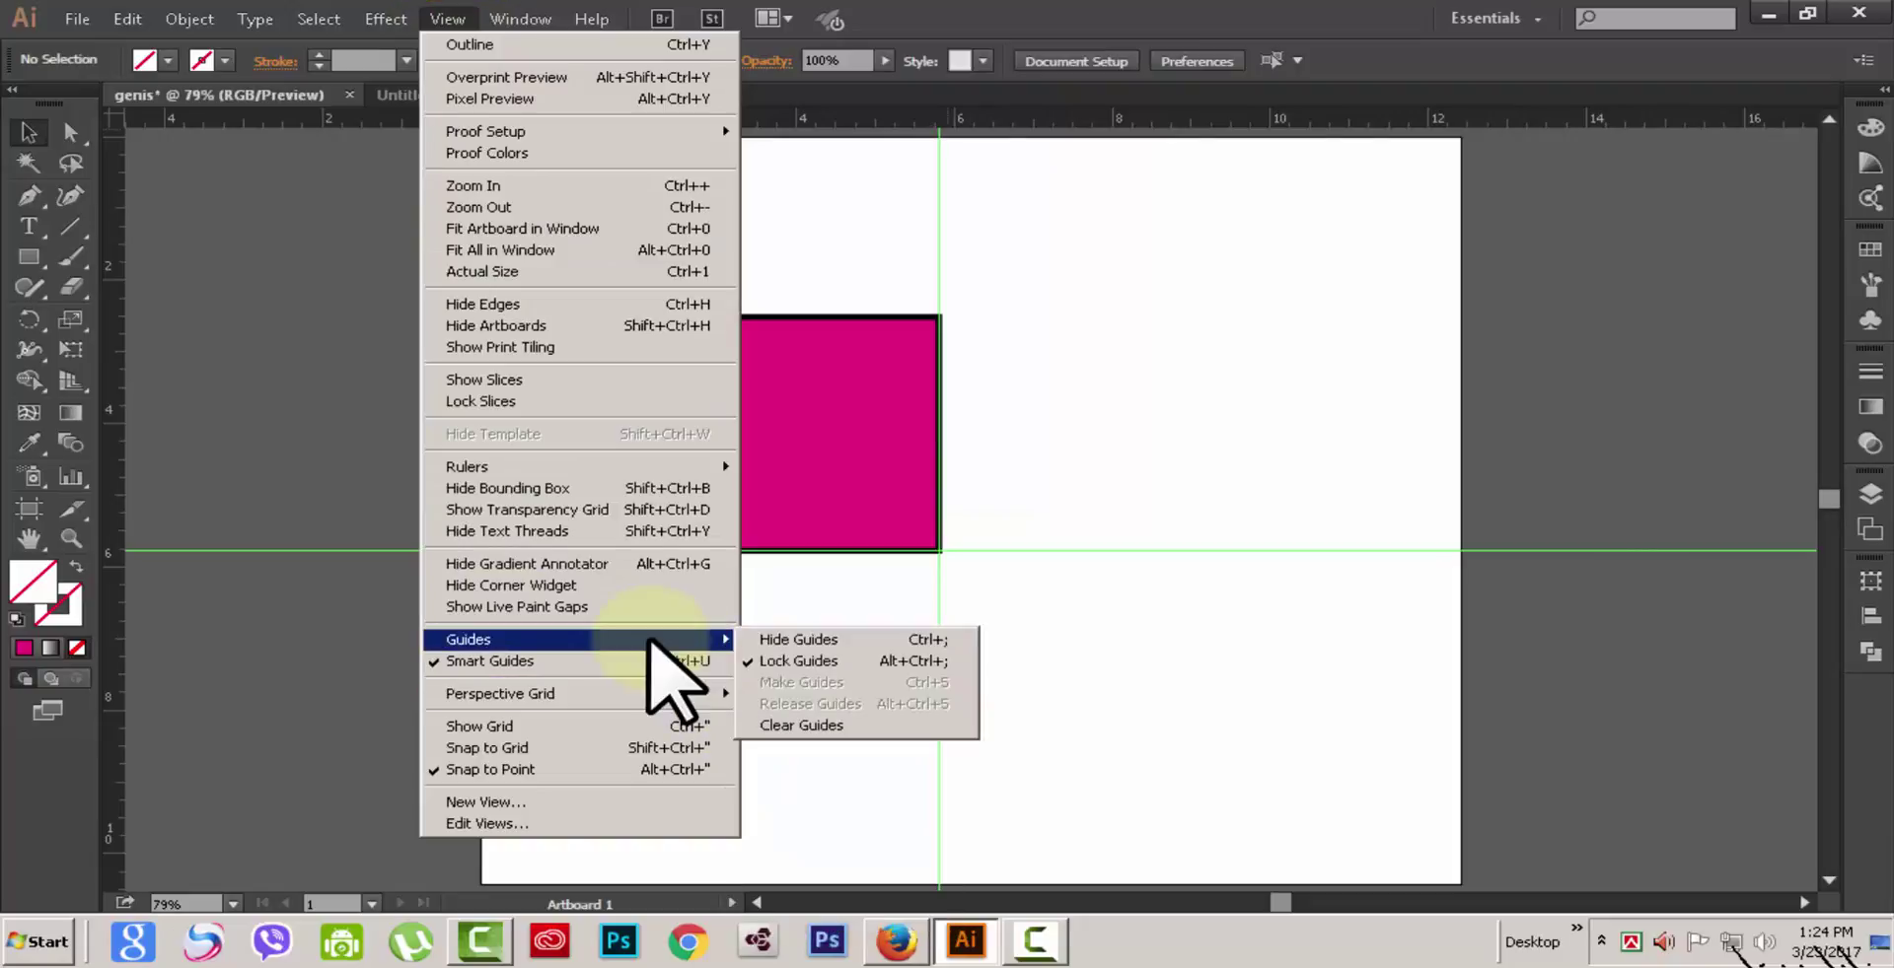
mouse_move(695, 640)
left_click(780, 725)
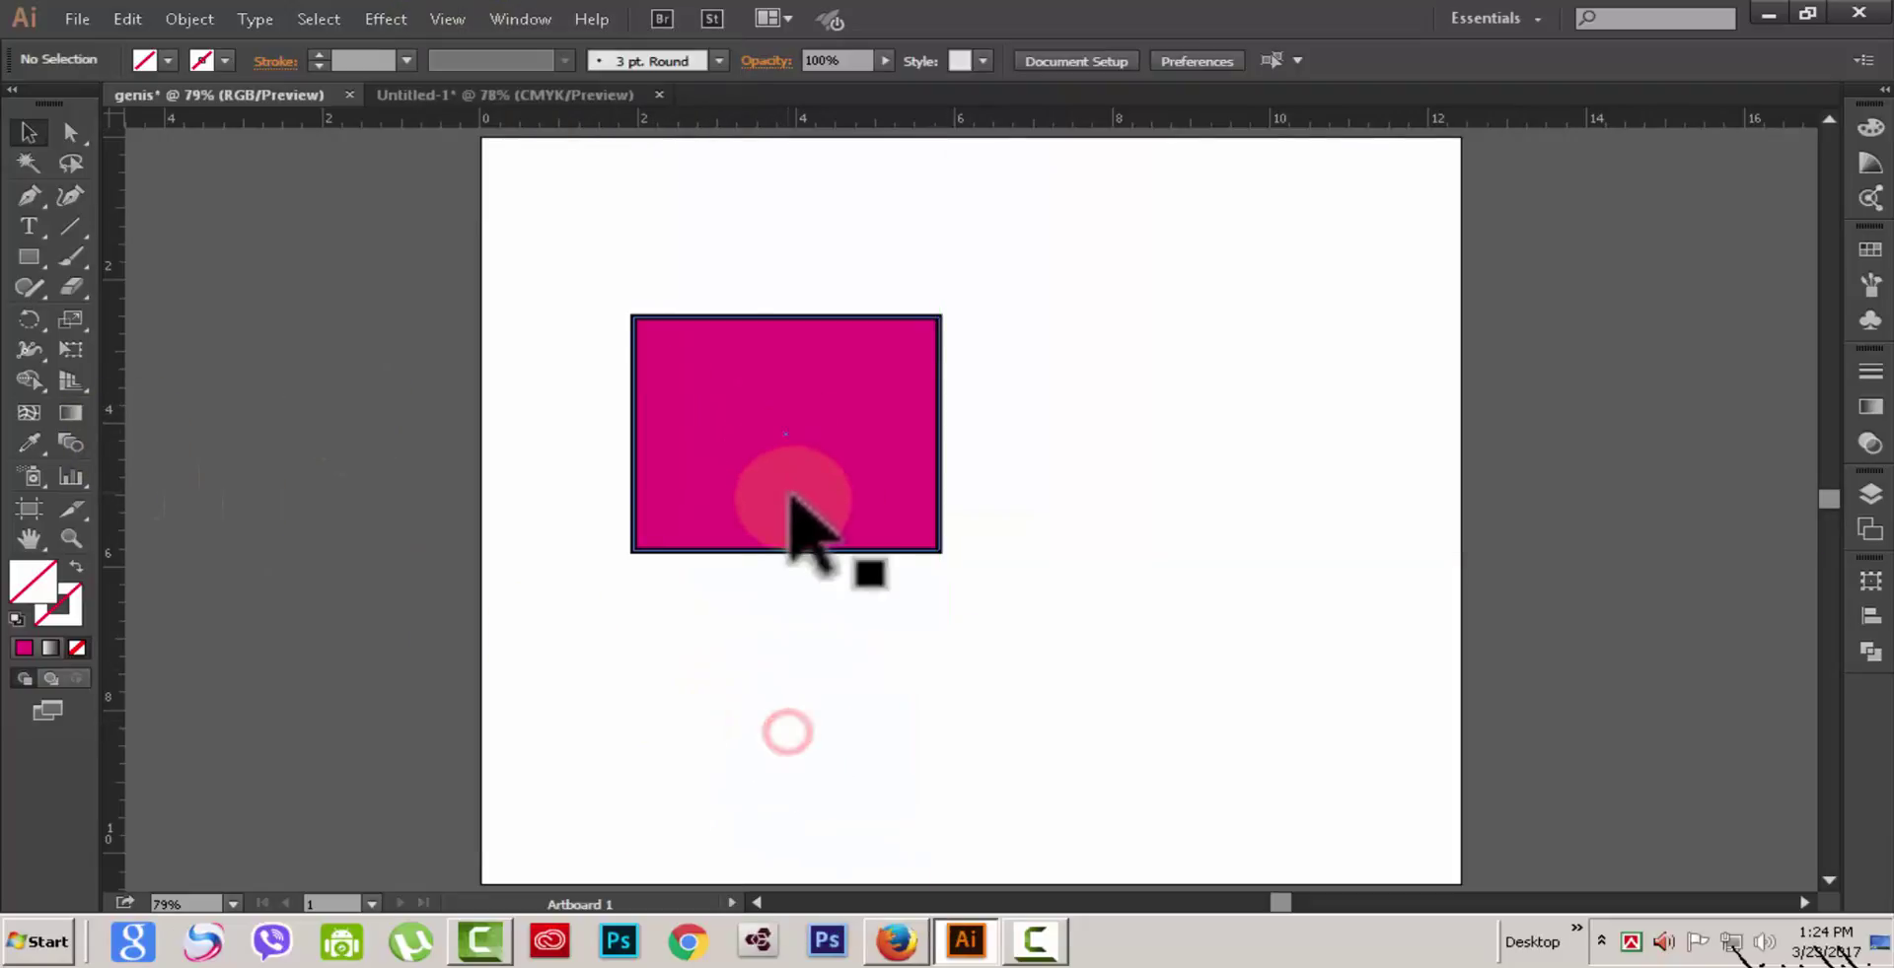
Step: Place separate horizontal guides at the rectangle's top and bottom edges and vertical guides at its left and right edges
left_click_drag(1043, 128, 1003, 550)
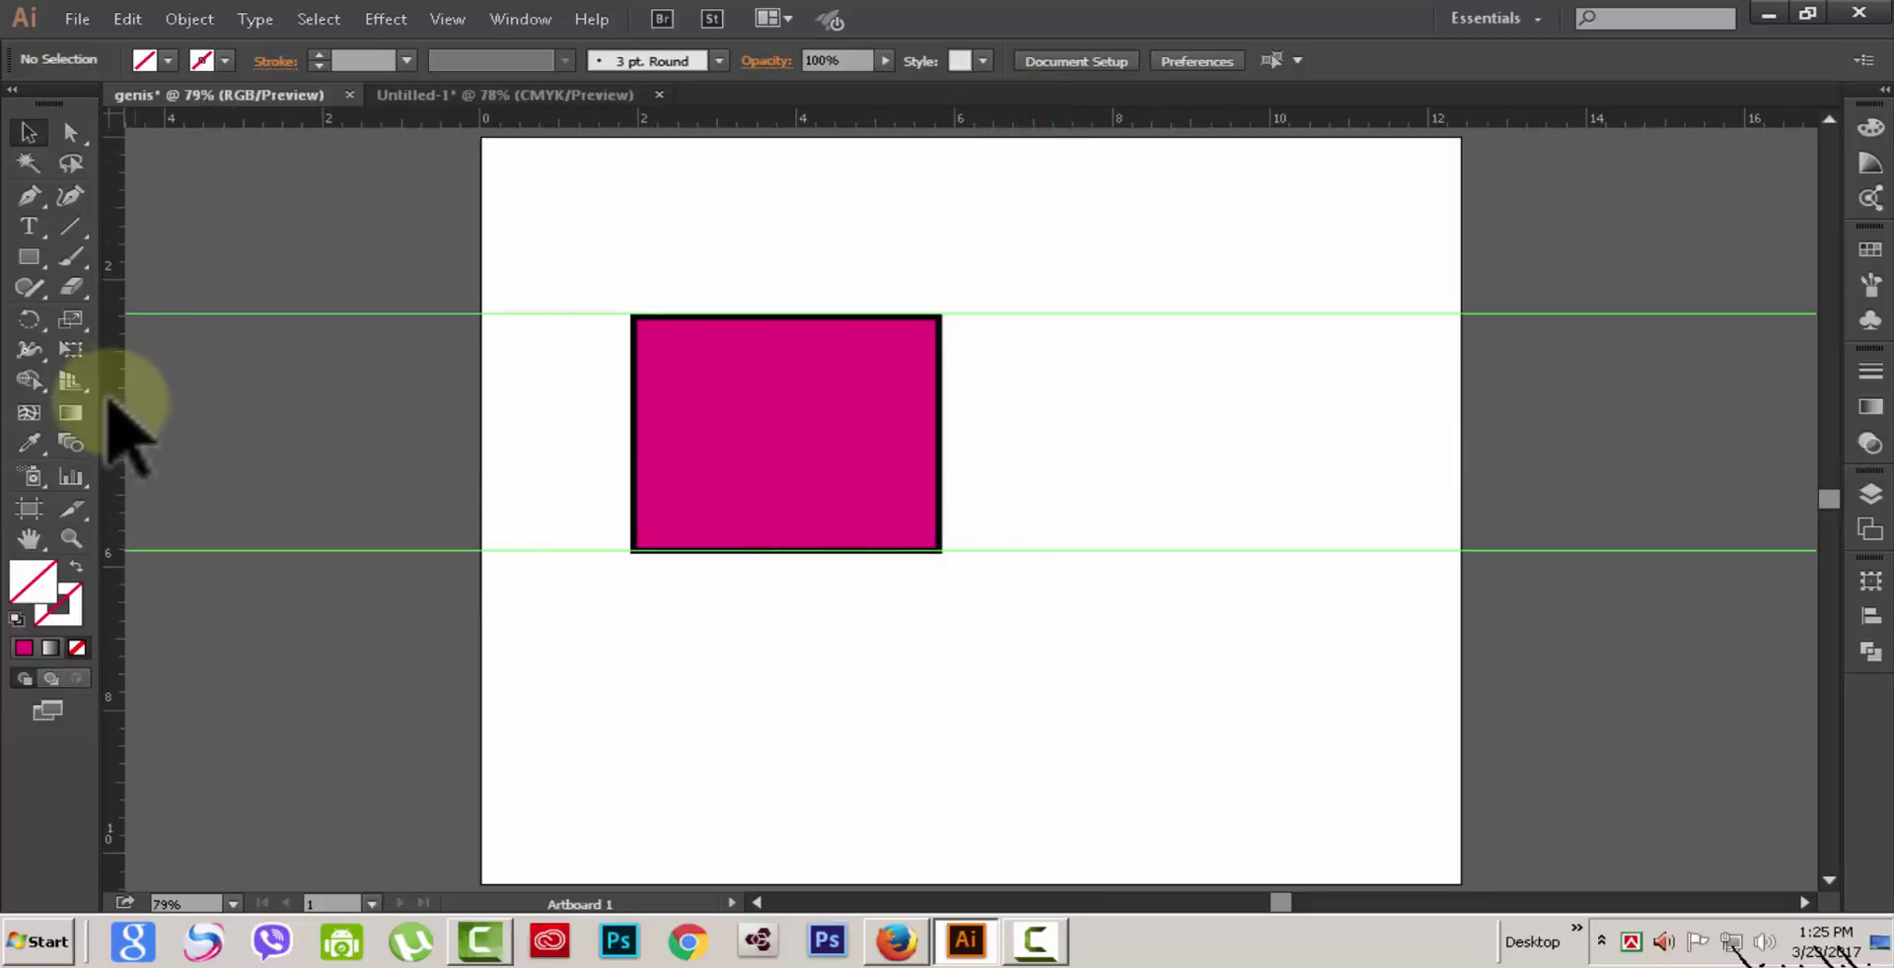
left_click_drag(114, 423, 633, 451)
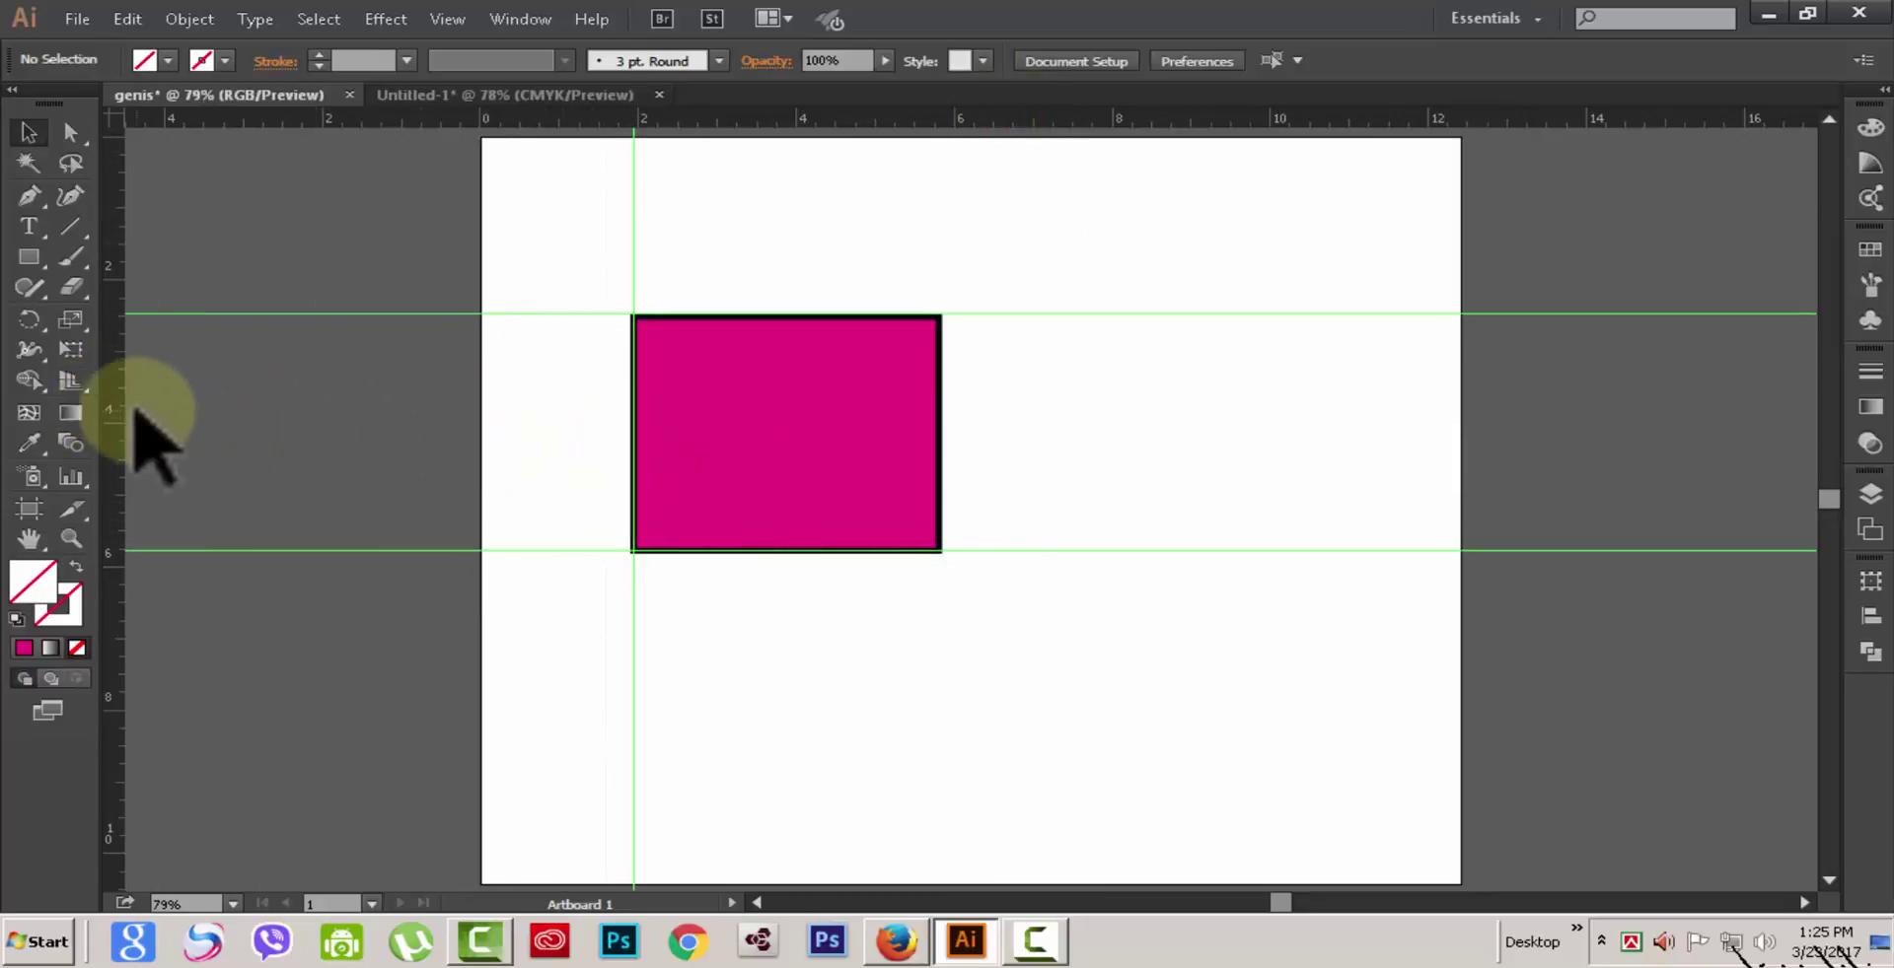
left_click_drag(114, 407, 939, 450)
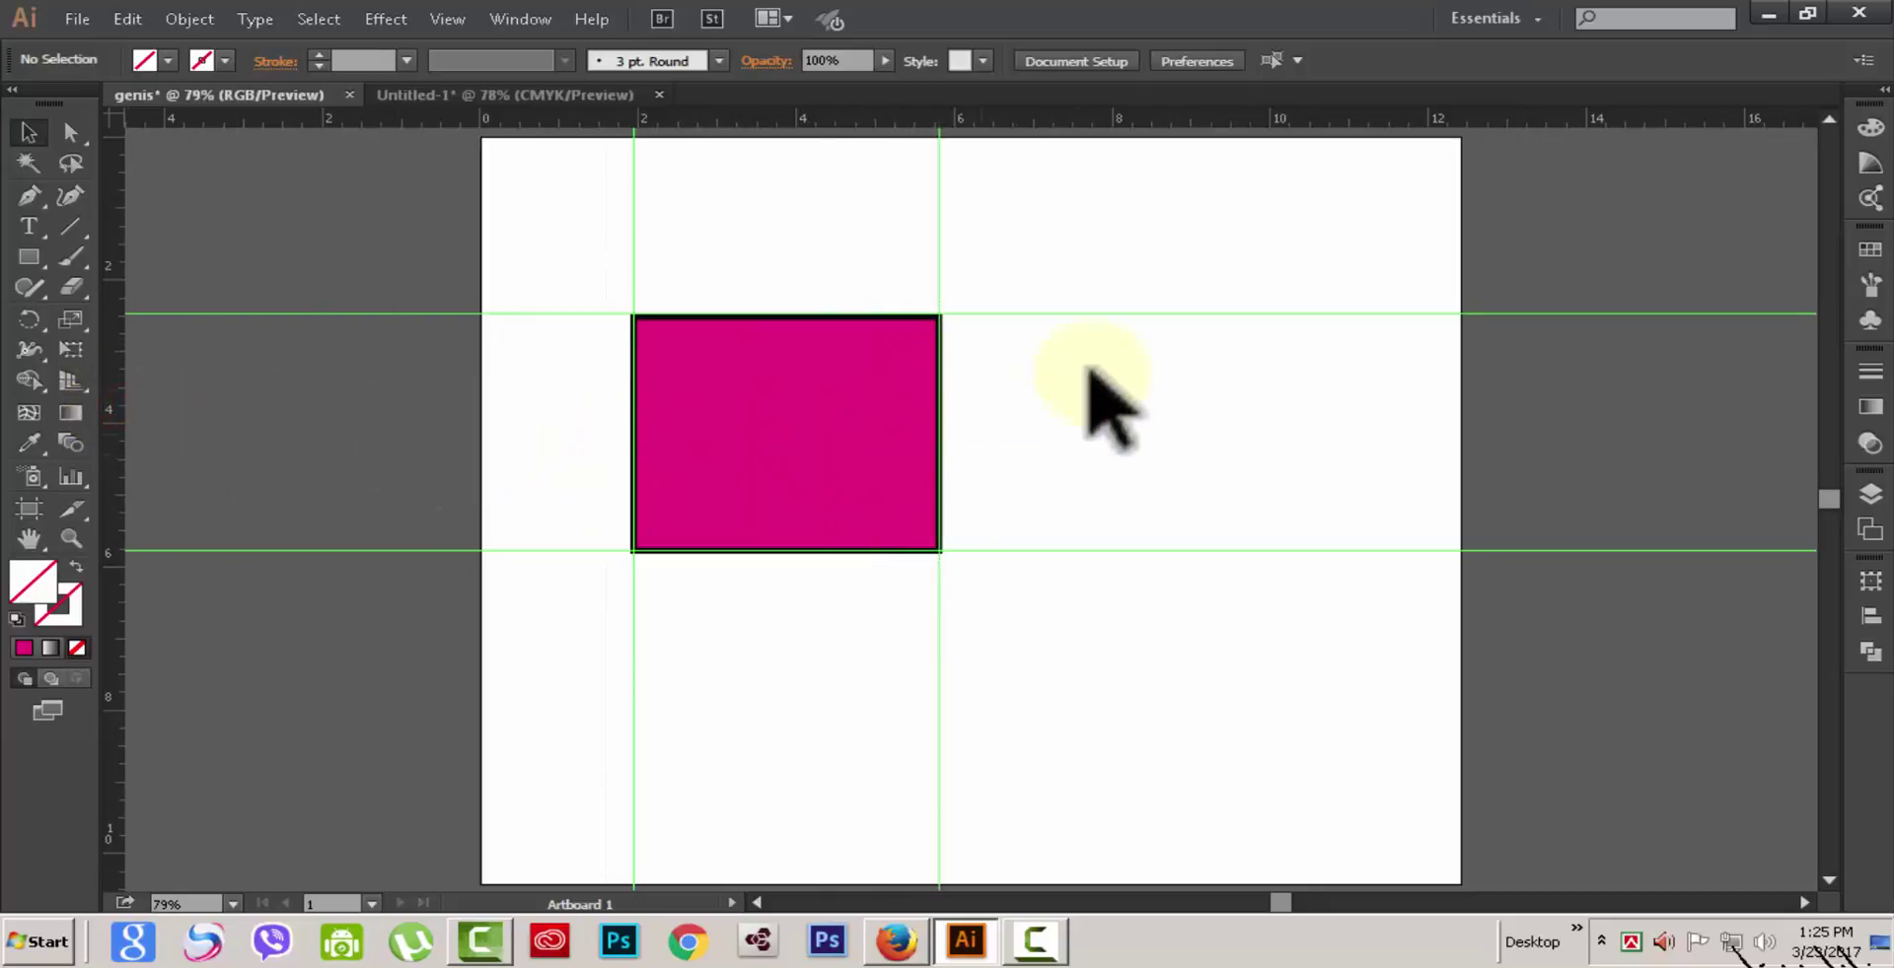
Step: Clear all four guides around the rectangle
left_click(449, 20)
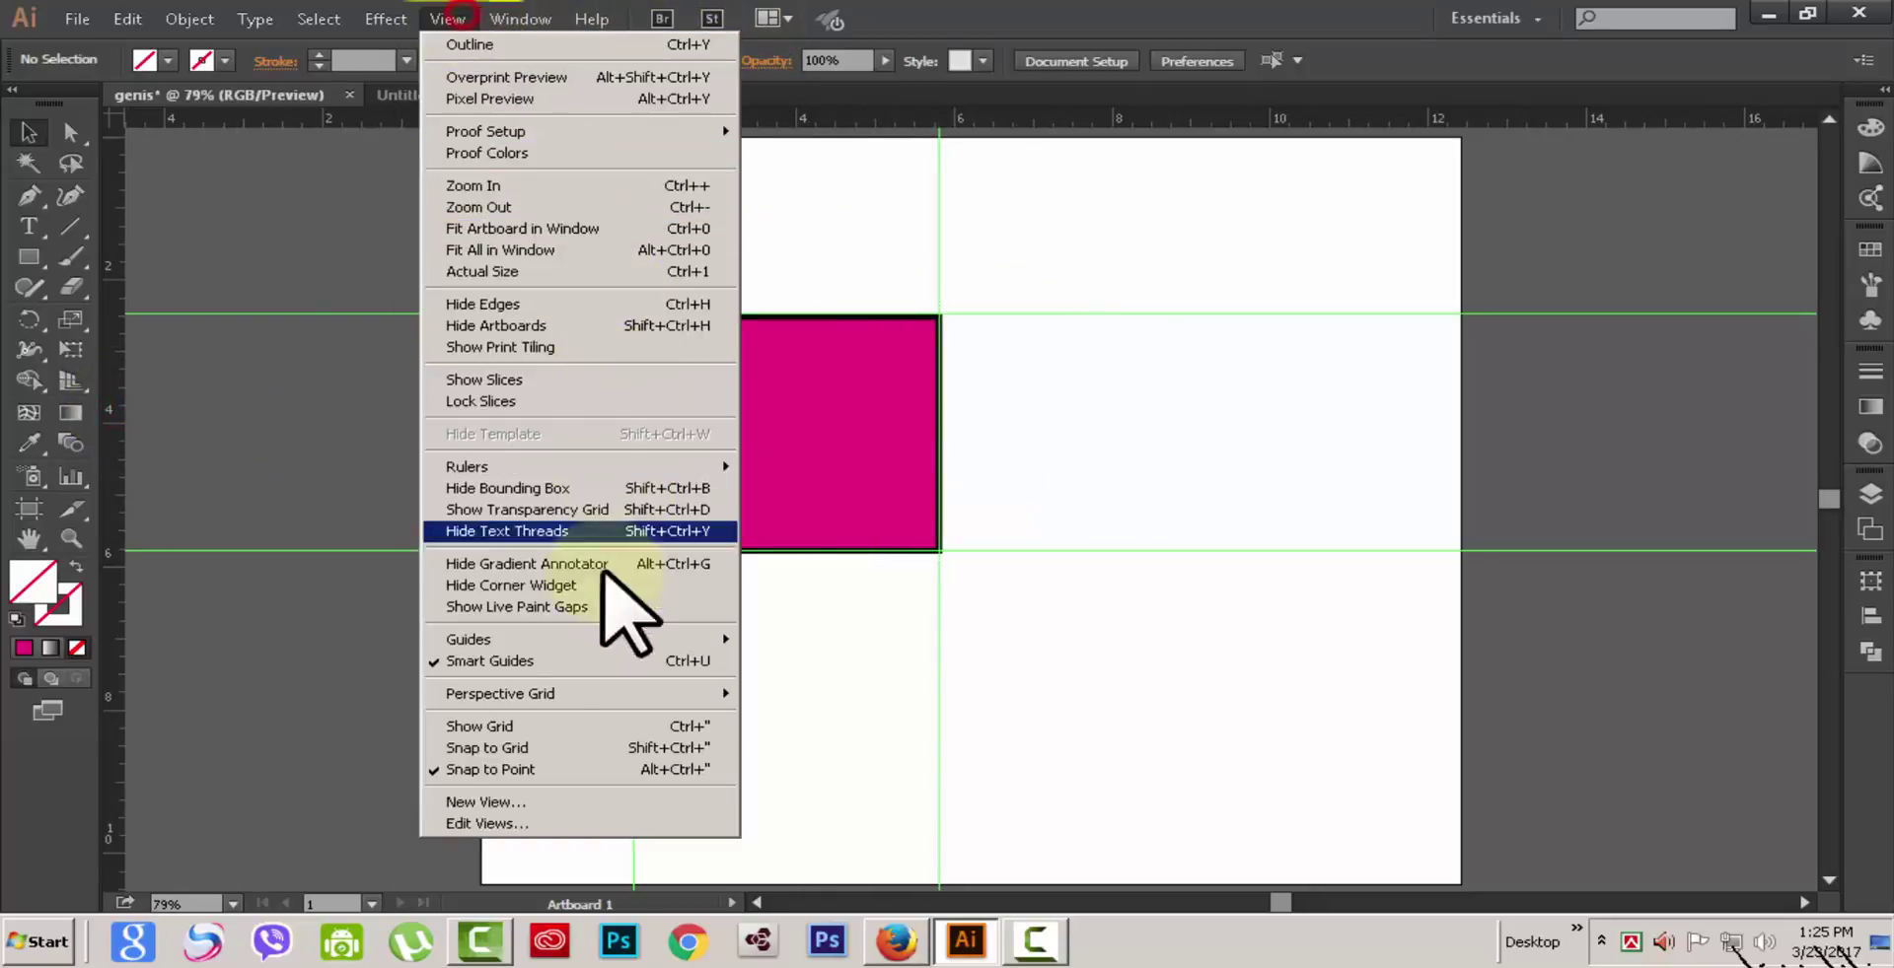
mouse_move(734, 639)
left_click(833, 728)
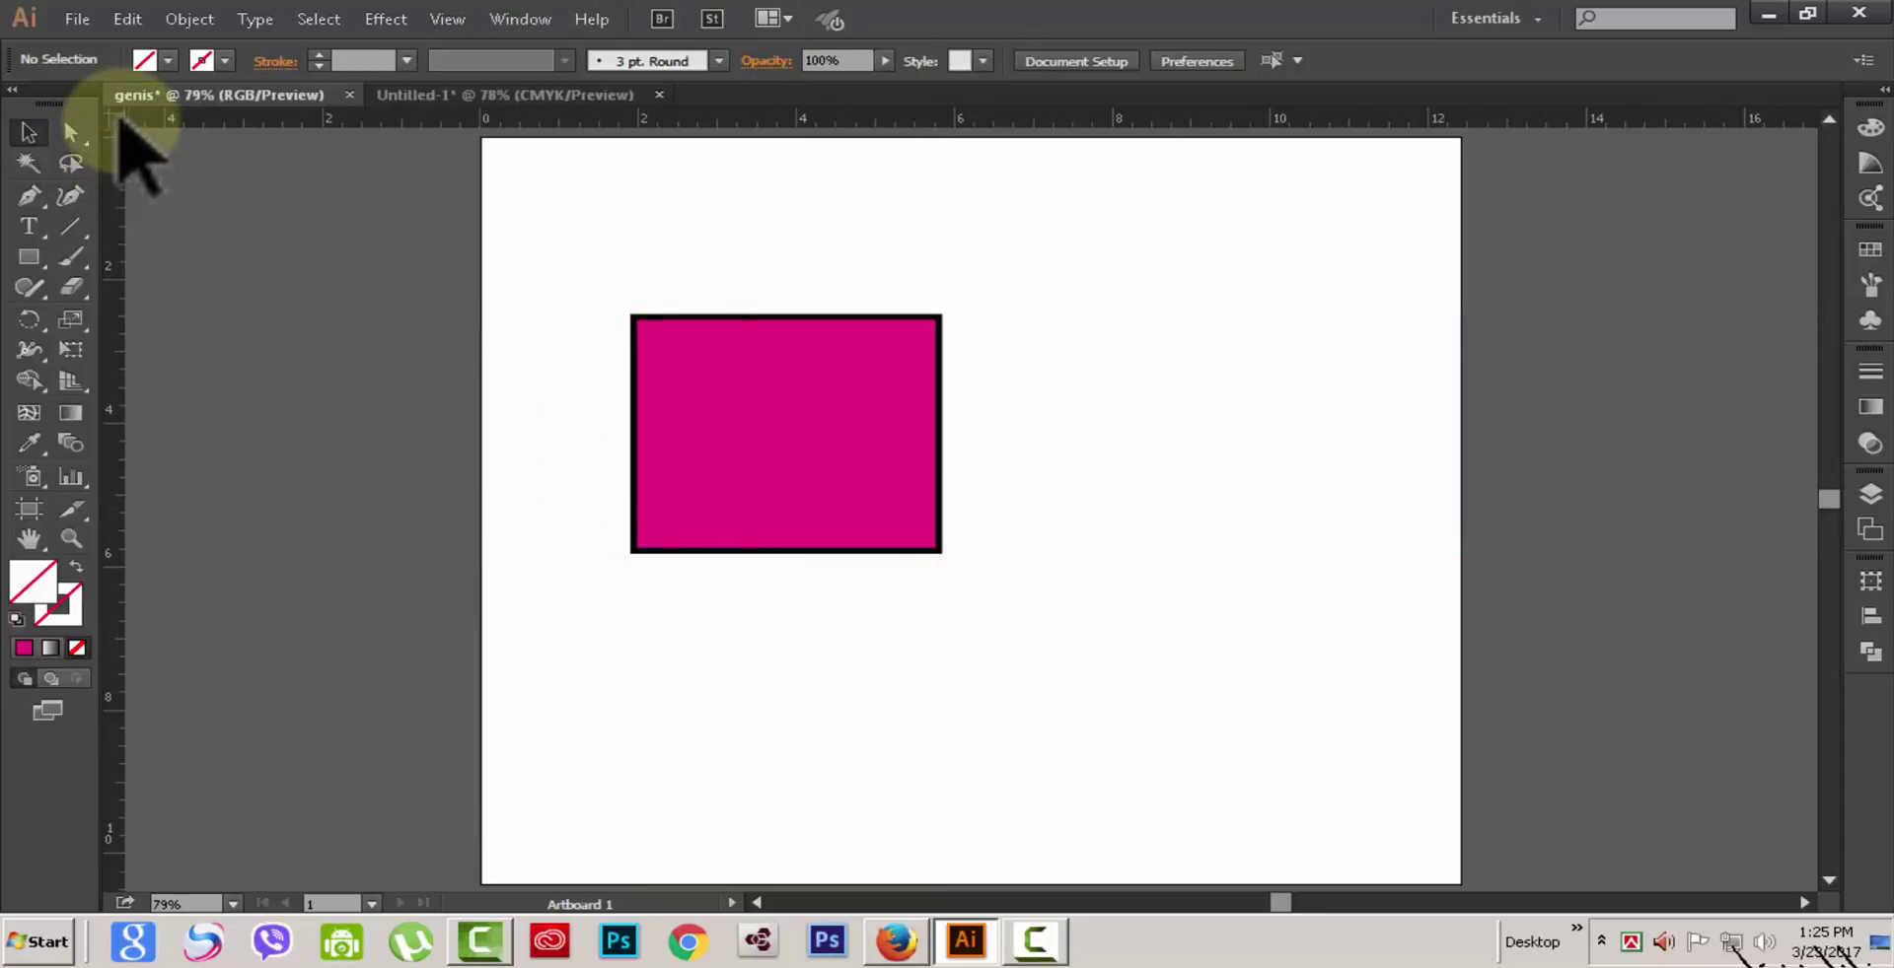
Step: Place crossed guides at the rectangle's bottom-right corner and its top-left corner, and clear all guides
left_click_drag(117, 118, 939, 550)
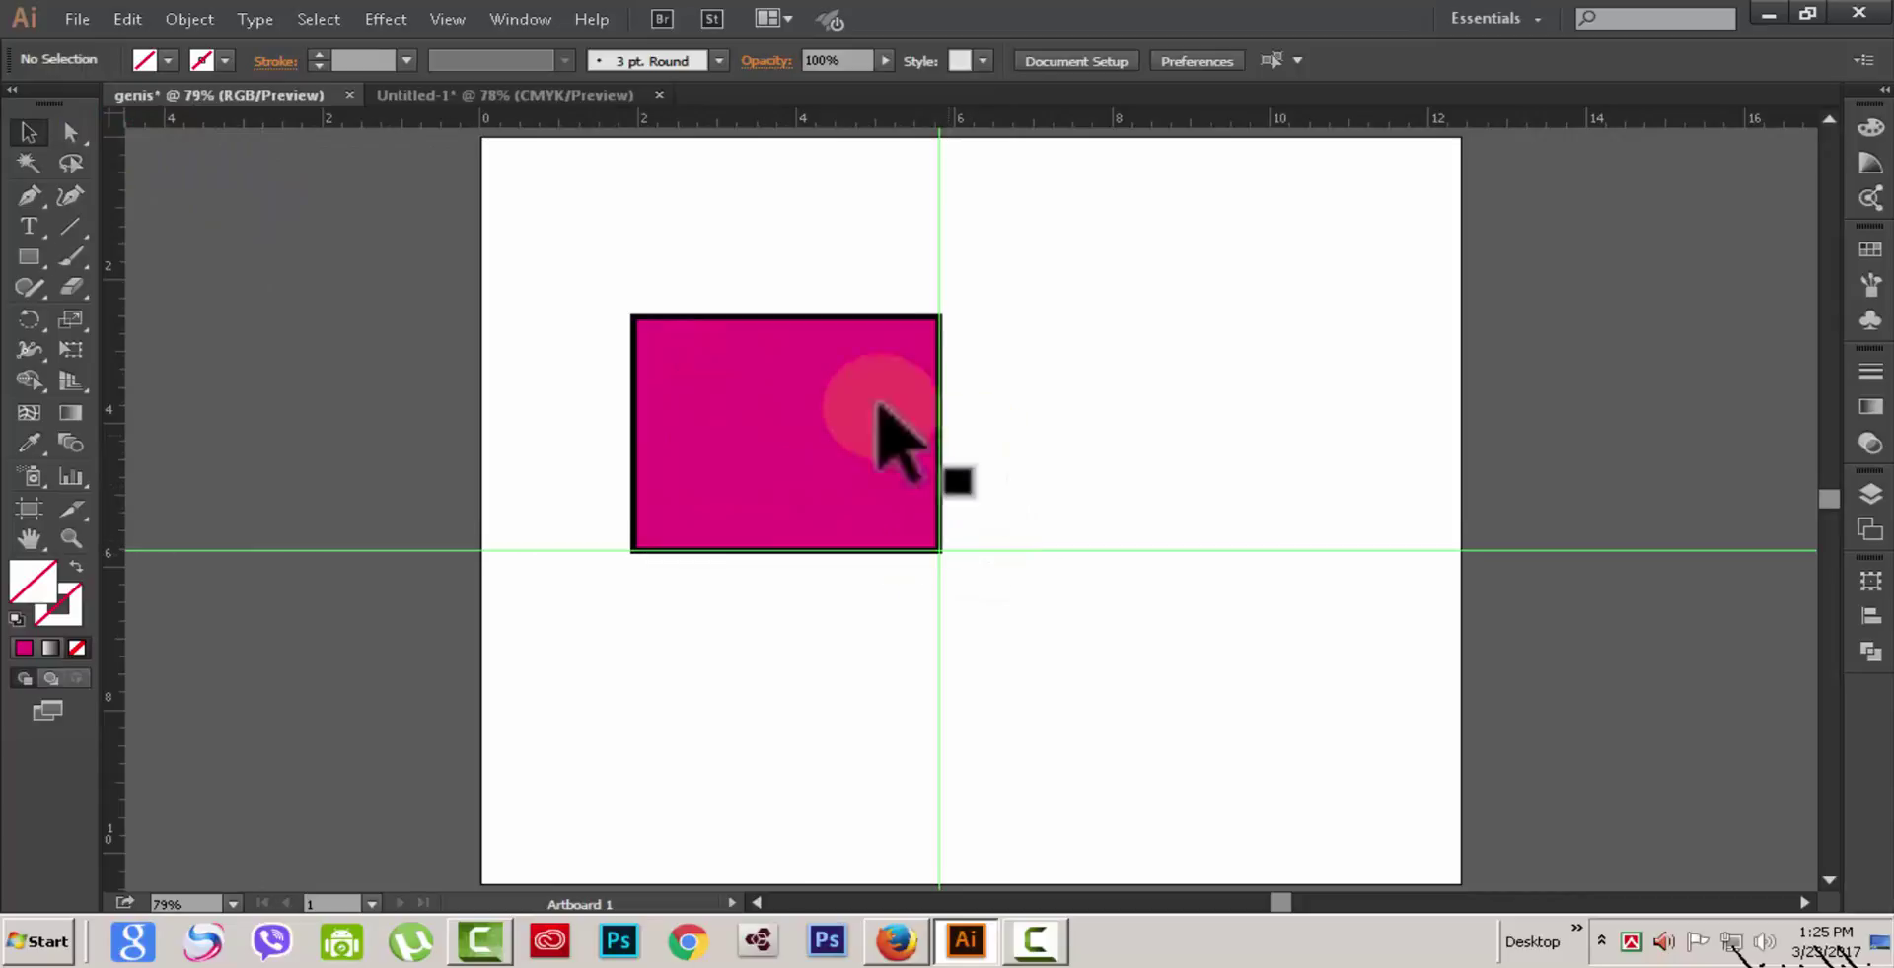
left_click_drag(356, 269, 634, 317)
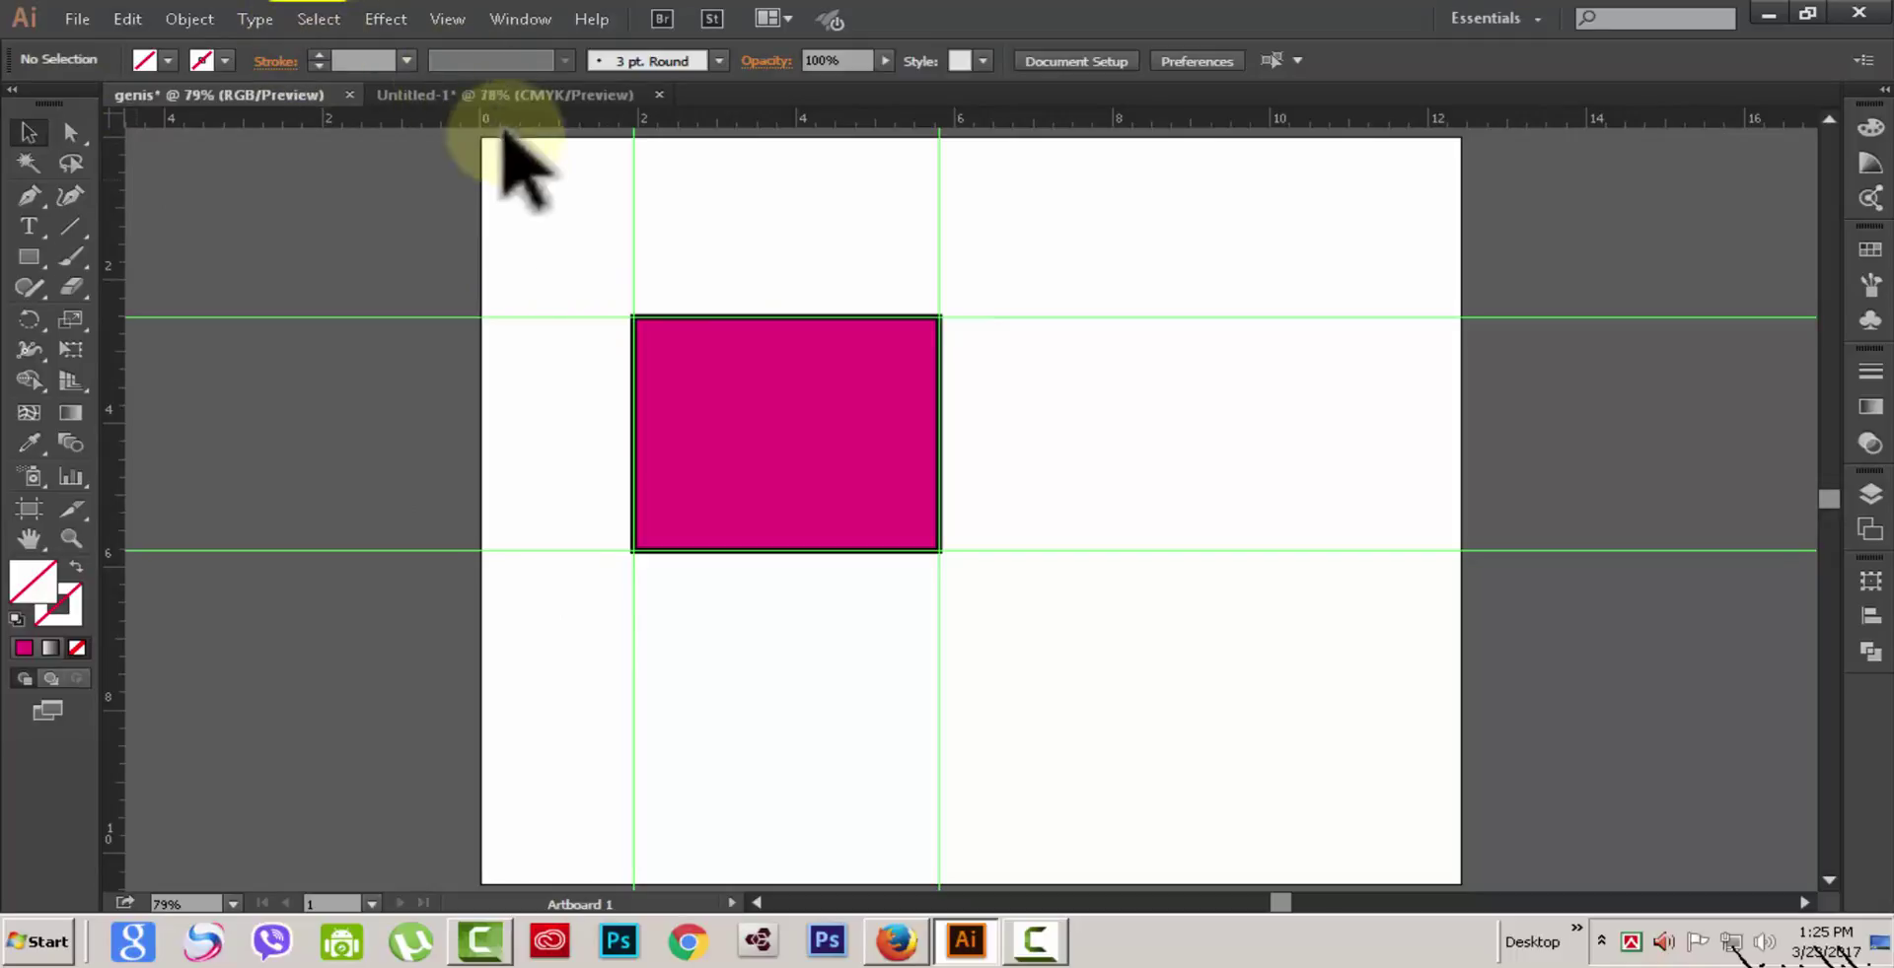
left_click(452, 16)
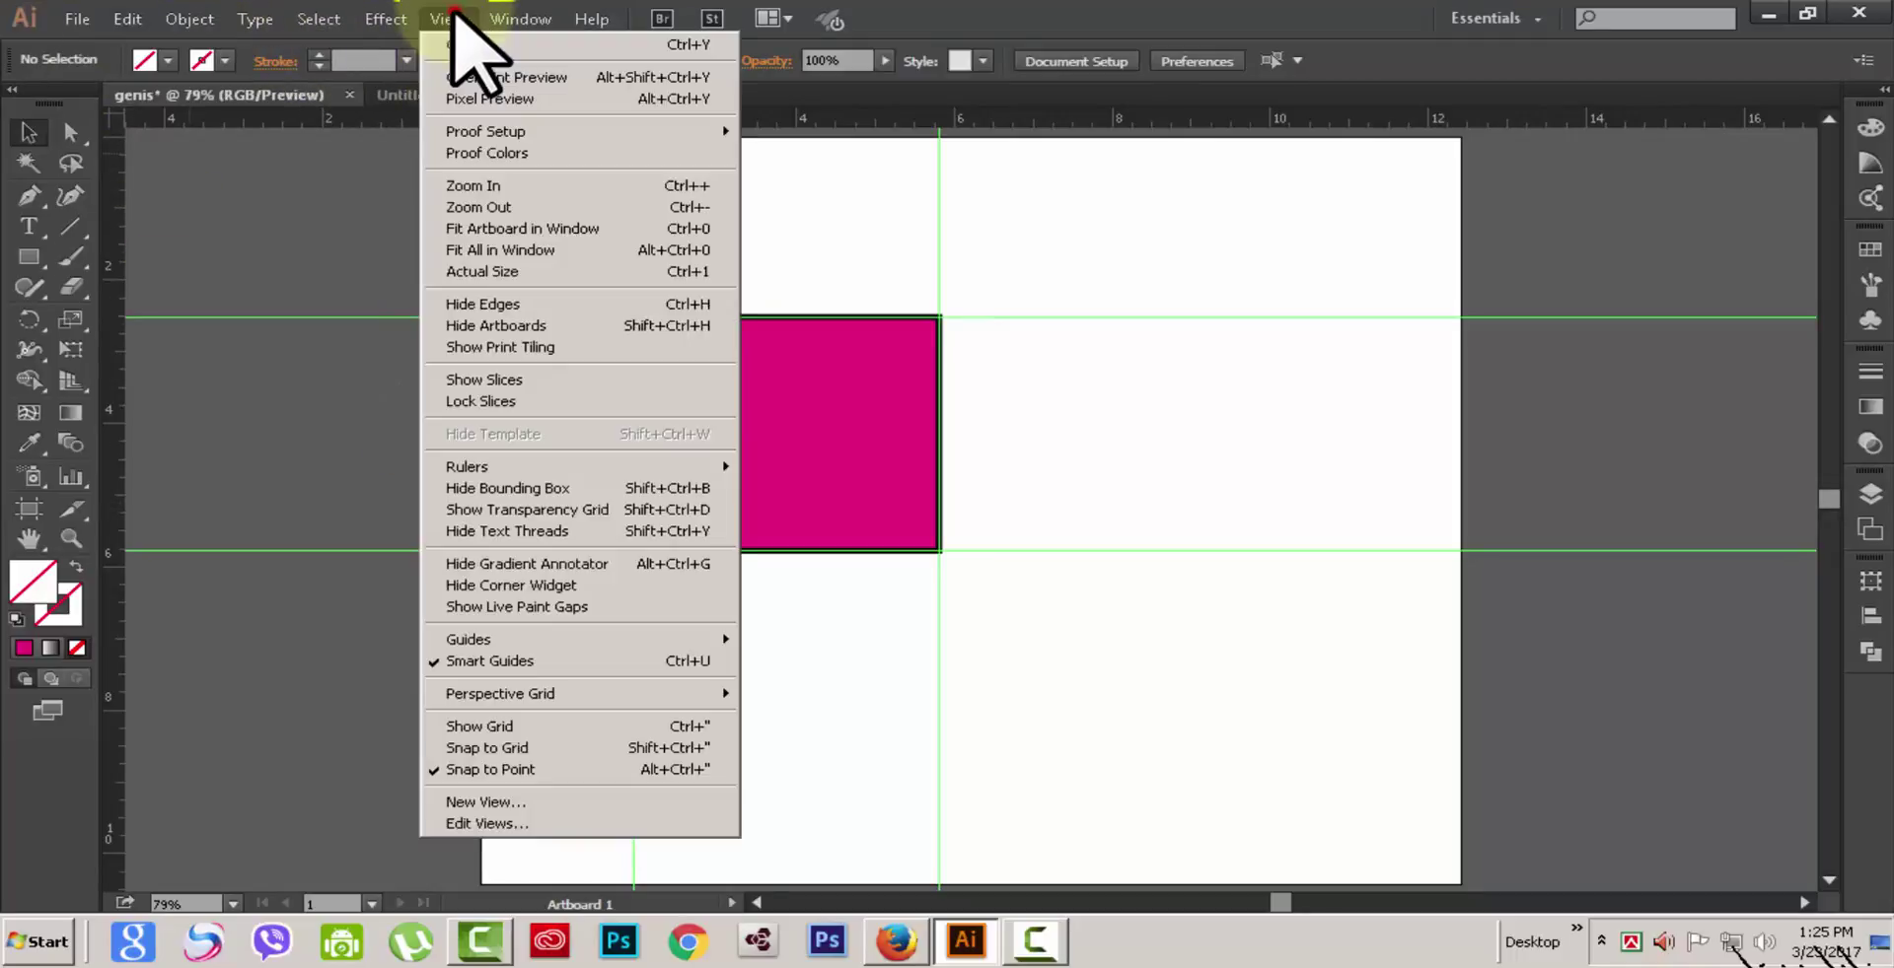
left_click(827, 724)
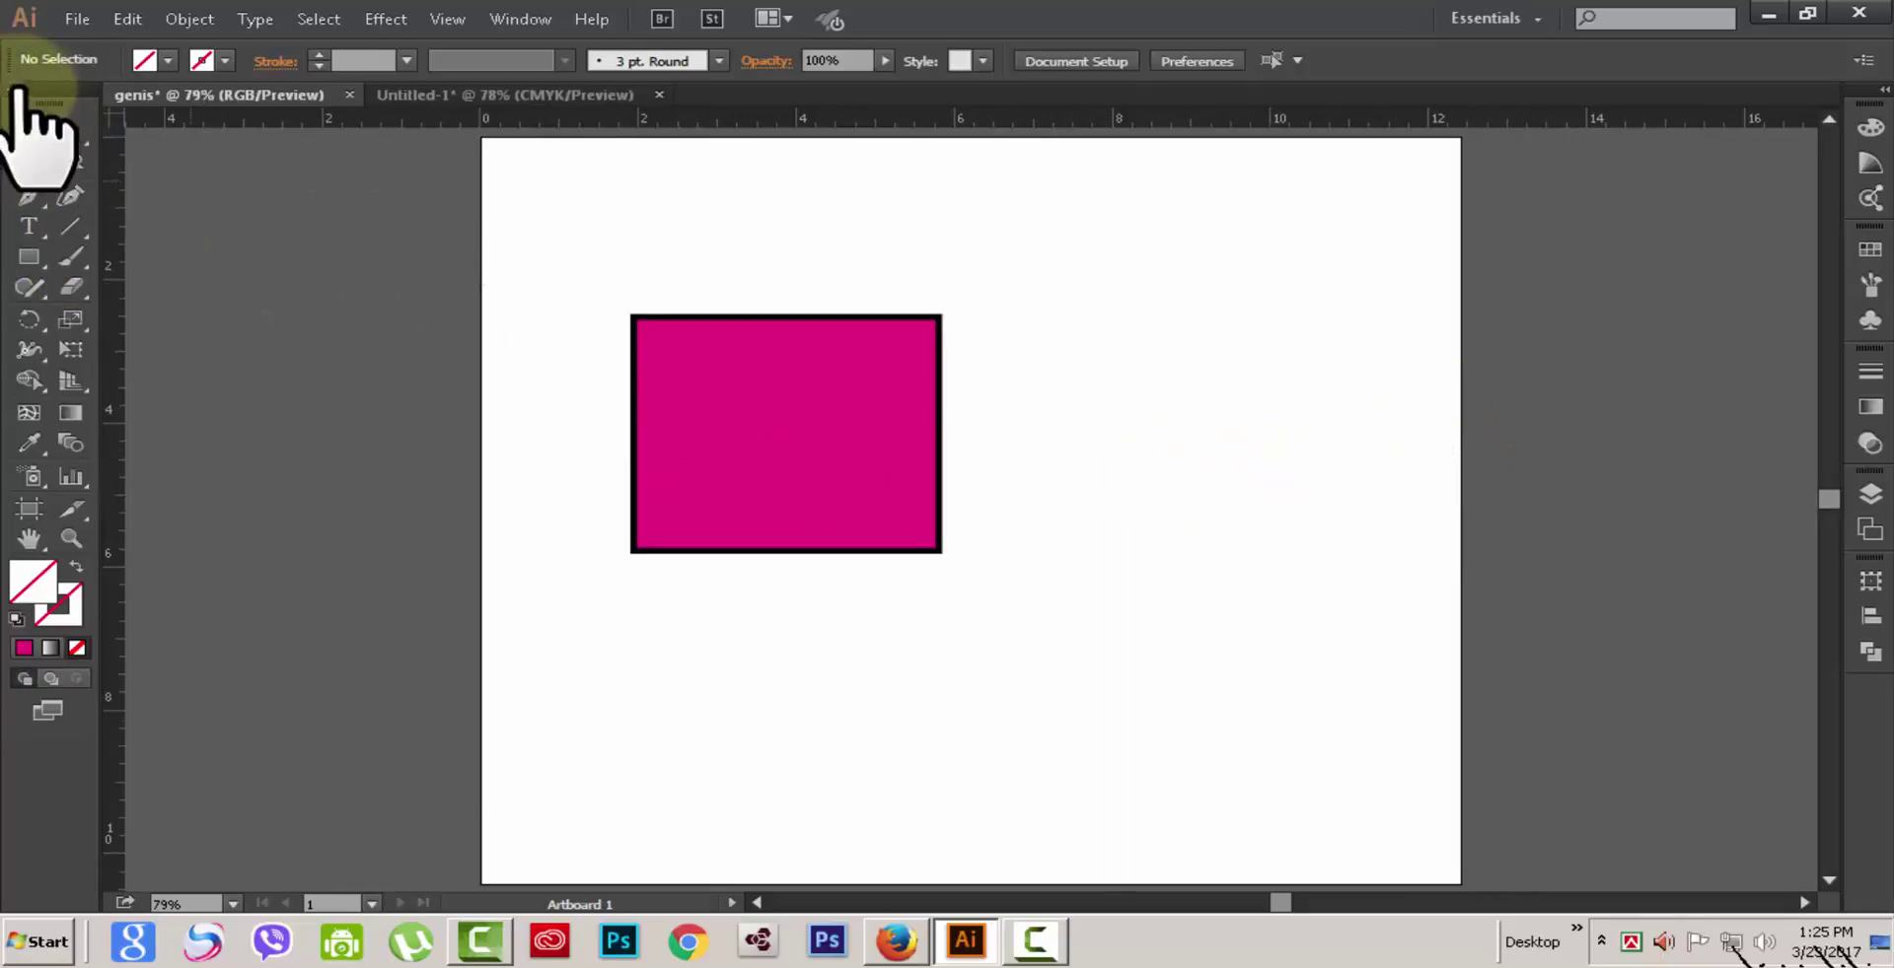
Step: Try repositioning the docked Tools panel and the collapsed panel dock, and open the workspace choices
mouse_move(22, 93)
left_mouse_down()
mouse_move(55, 118)
mouse_move(1006, 275)
mouse_move(1163, 161)
mouse_move(947, 241)
mouse_move(85, 190)
mouse_move(22, 119)
left_mouse_up()
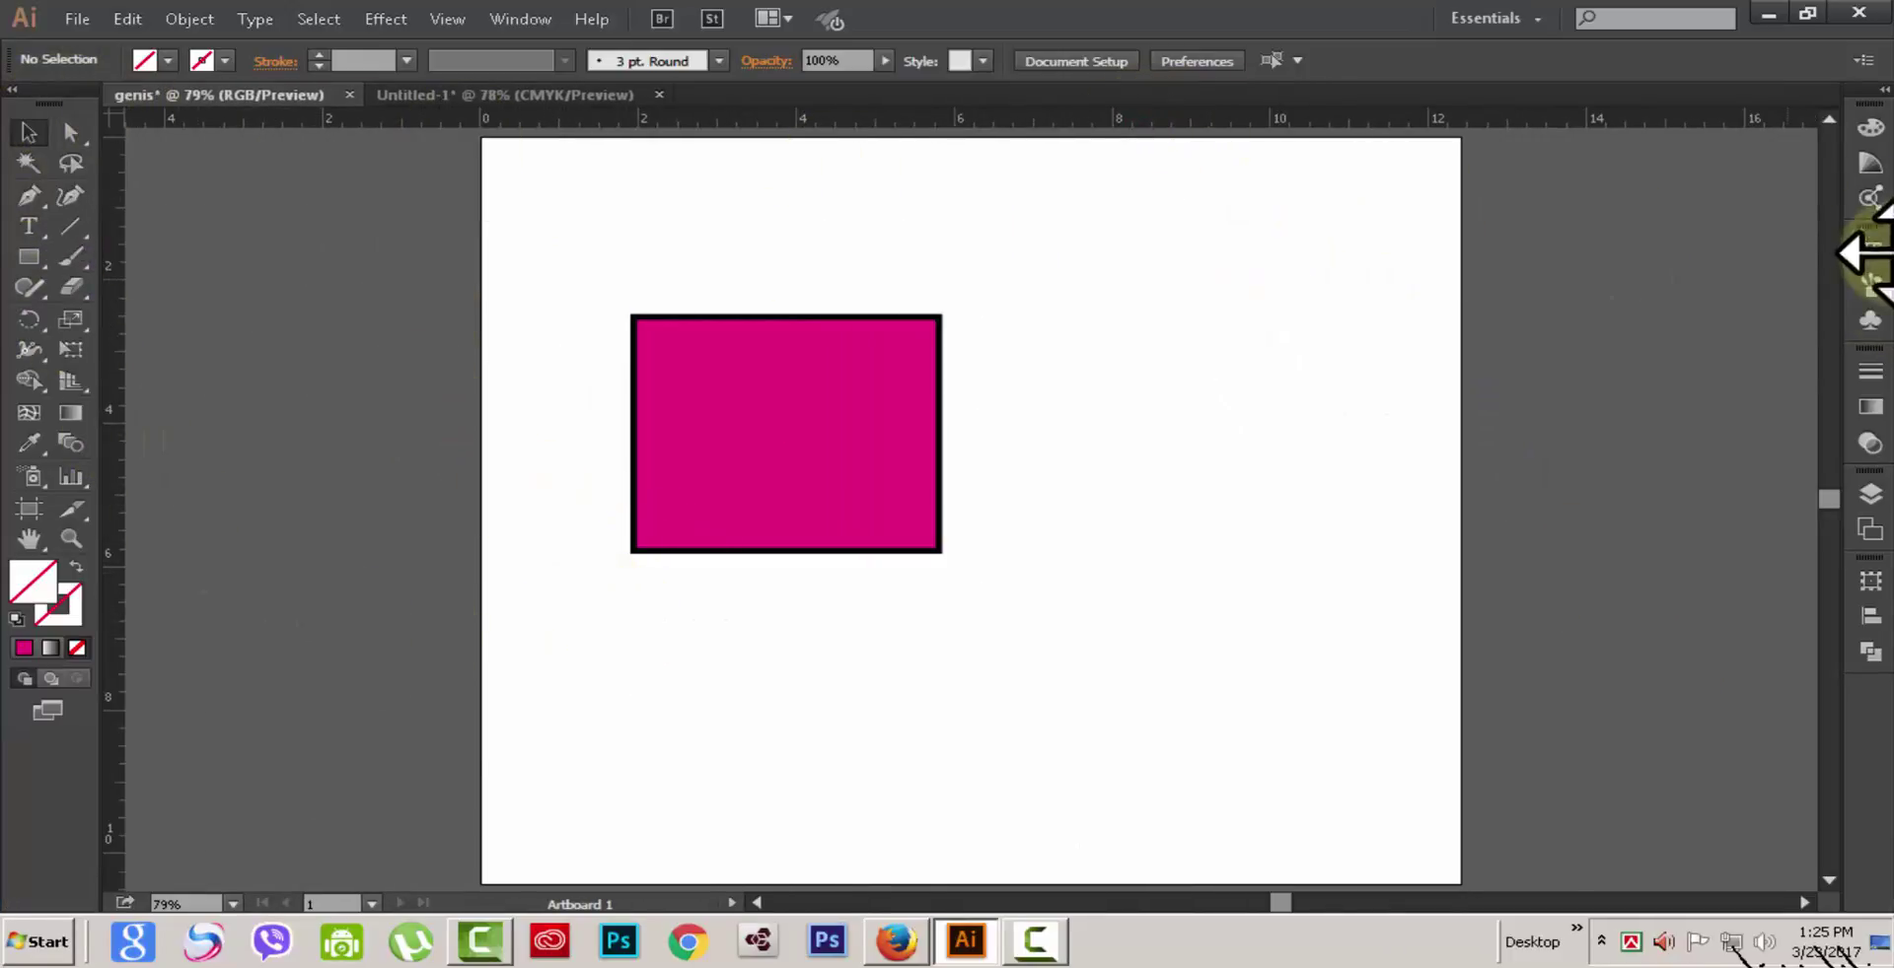
left_click_drag(1859, 87, 1839, 168)
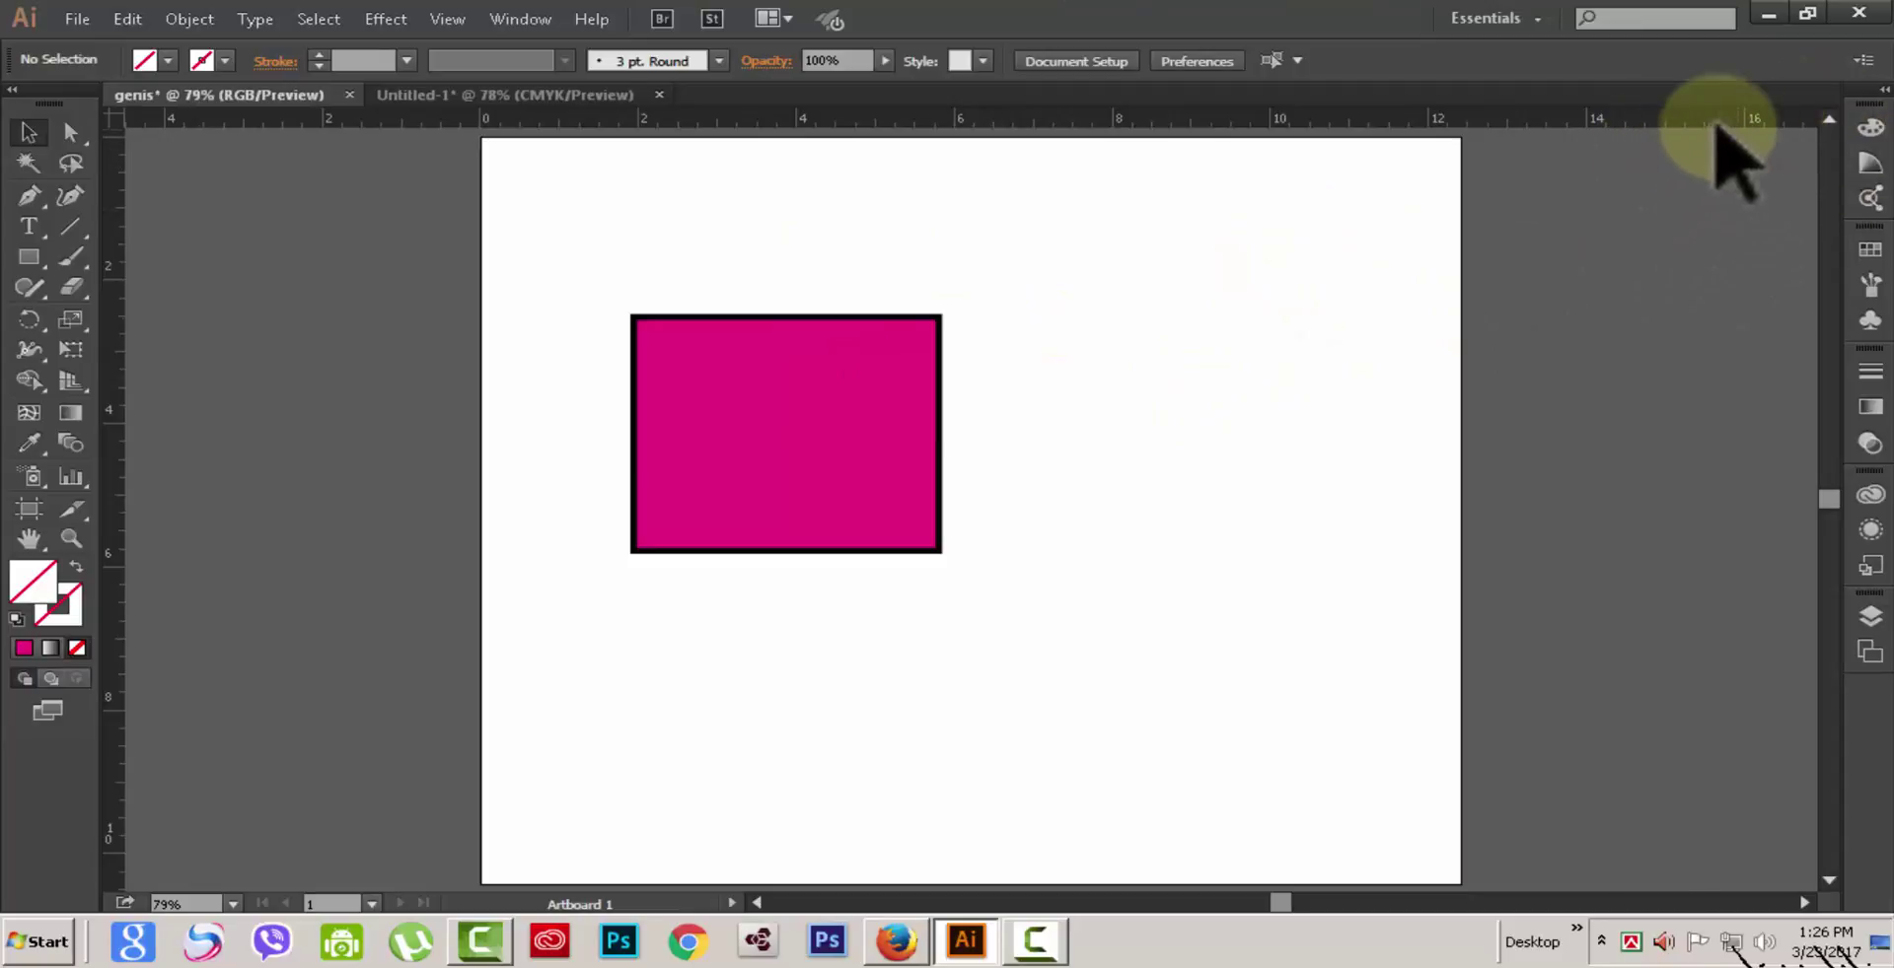
left_click(1537, 18)
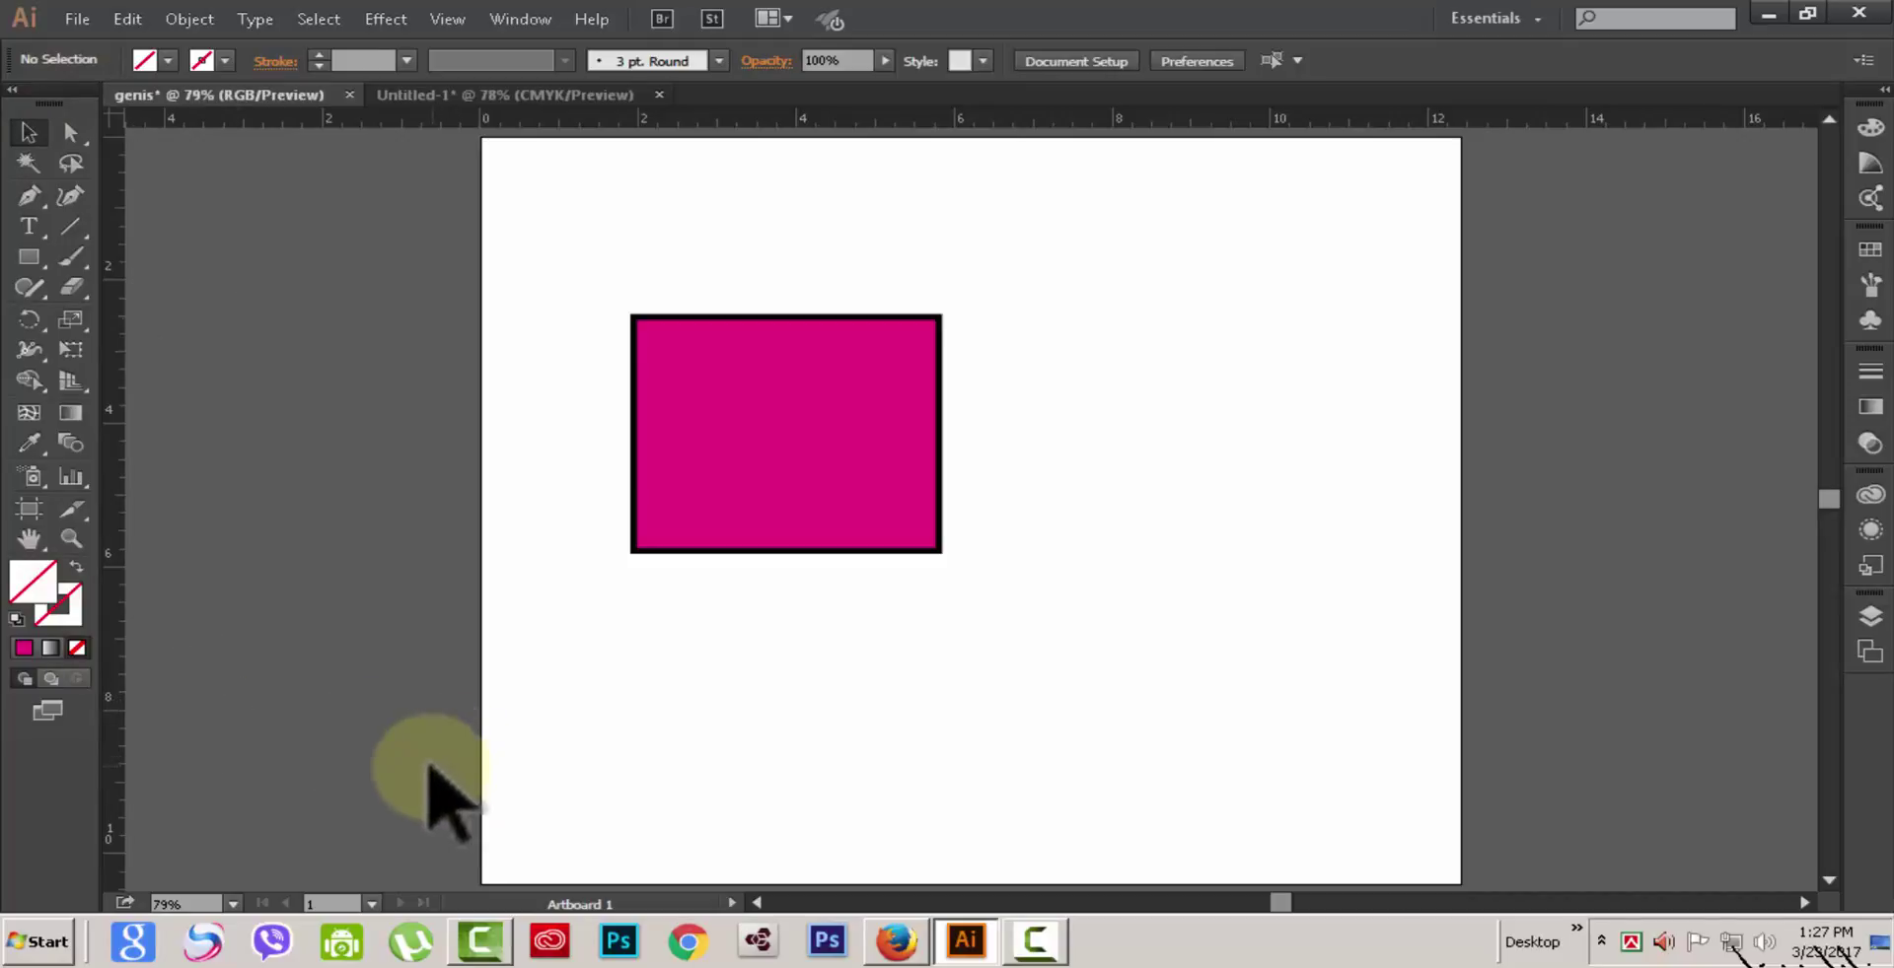
Step: Create a new tools panel named BANGLA TUTORIAL TV and place it on the empty canvas beside the artboard
left_click(533, 18)
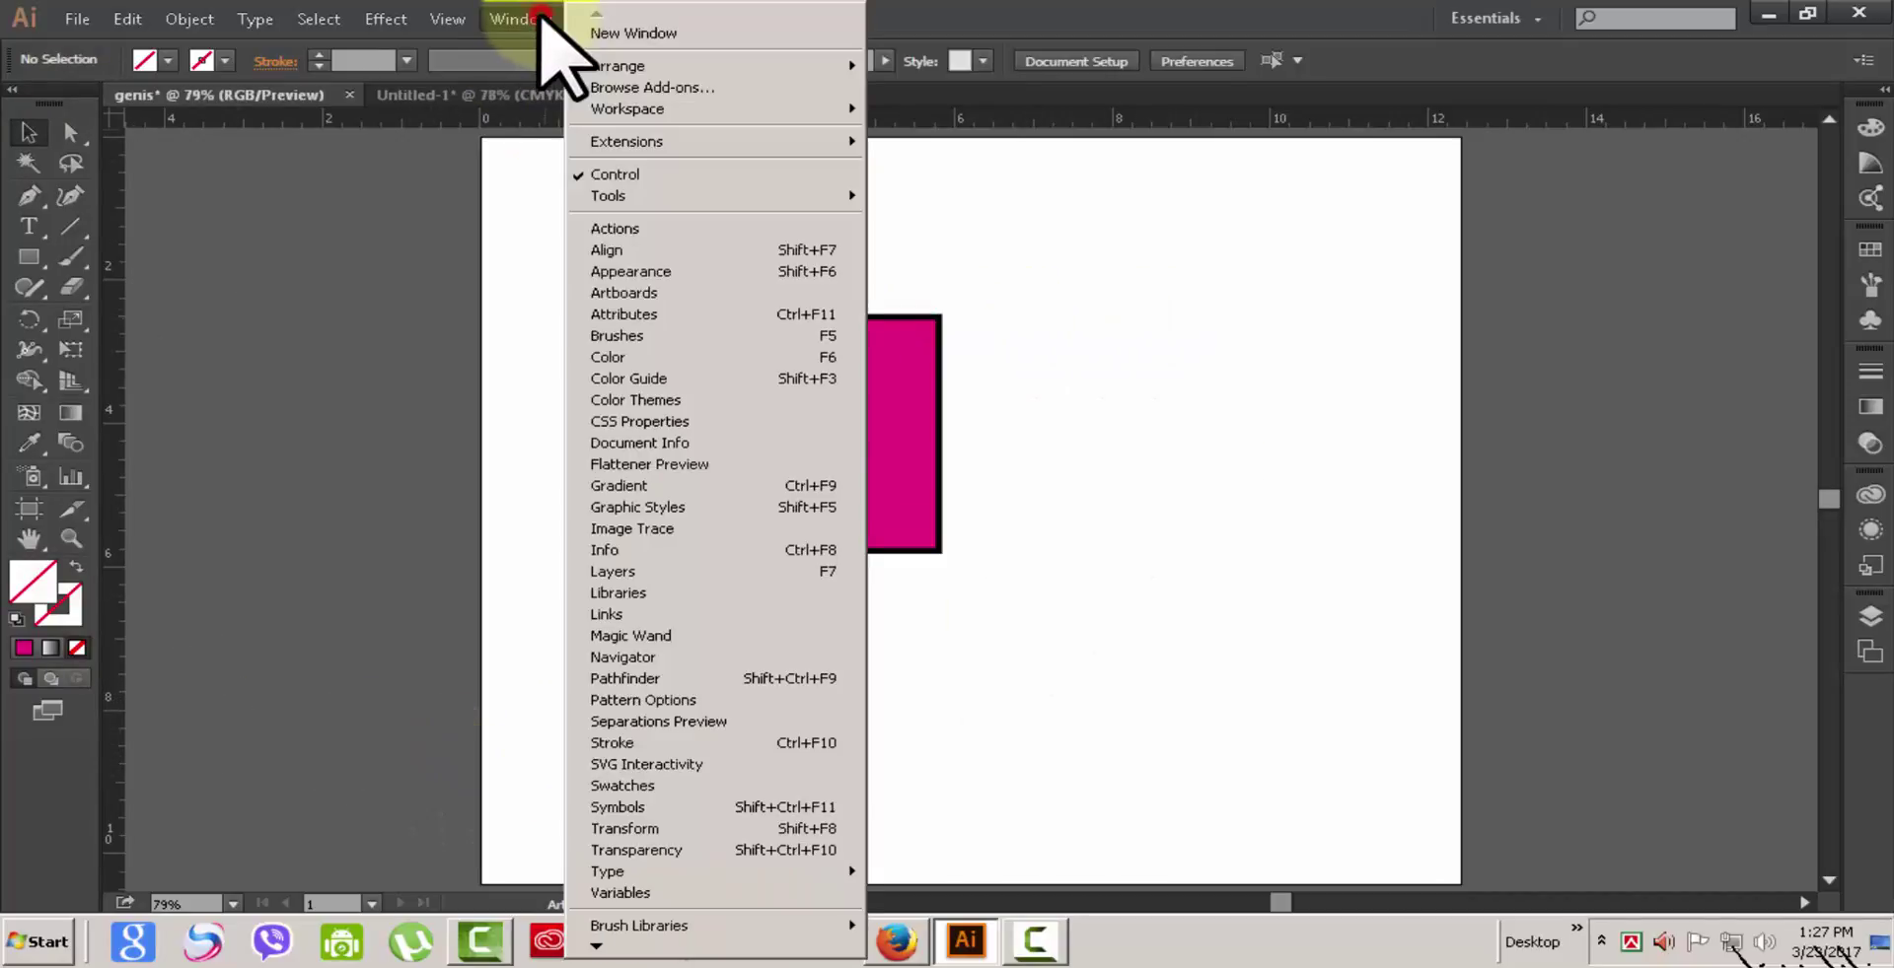
mouse_move(614, 199)
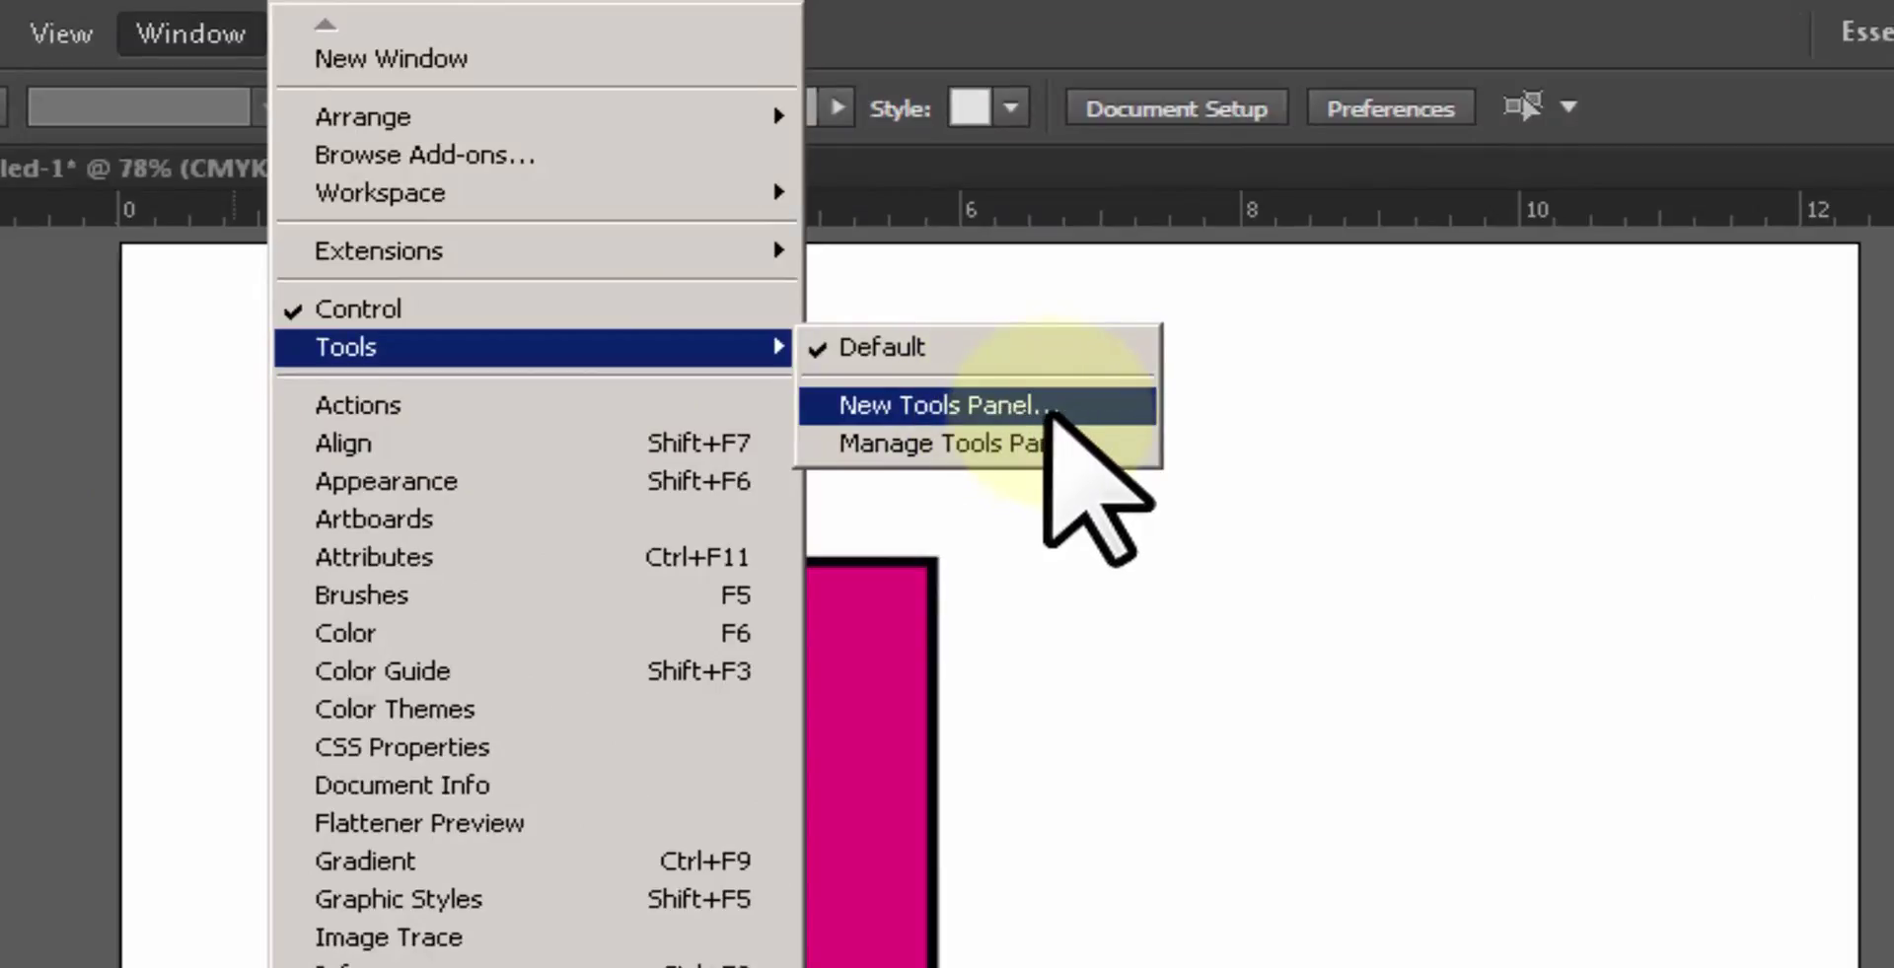
left_click(1050, 412)
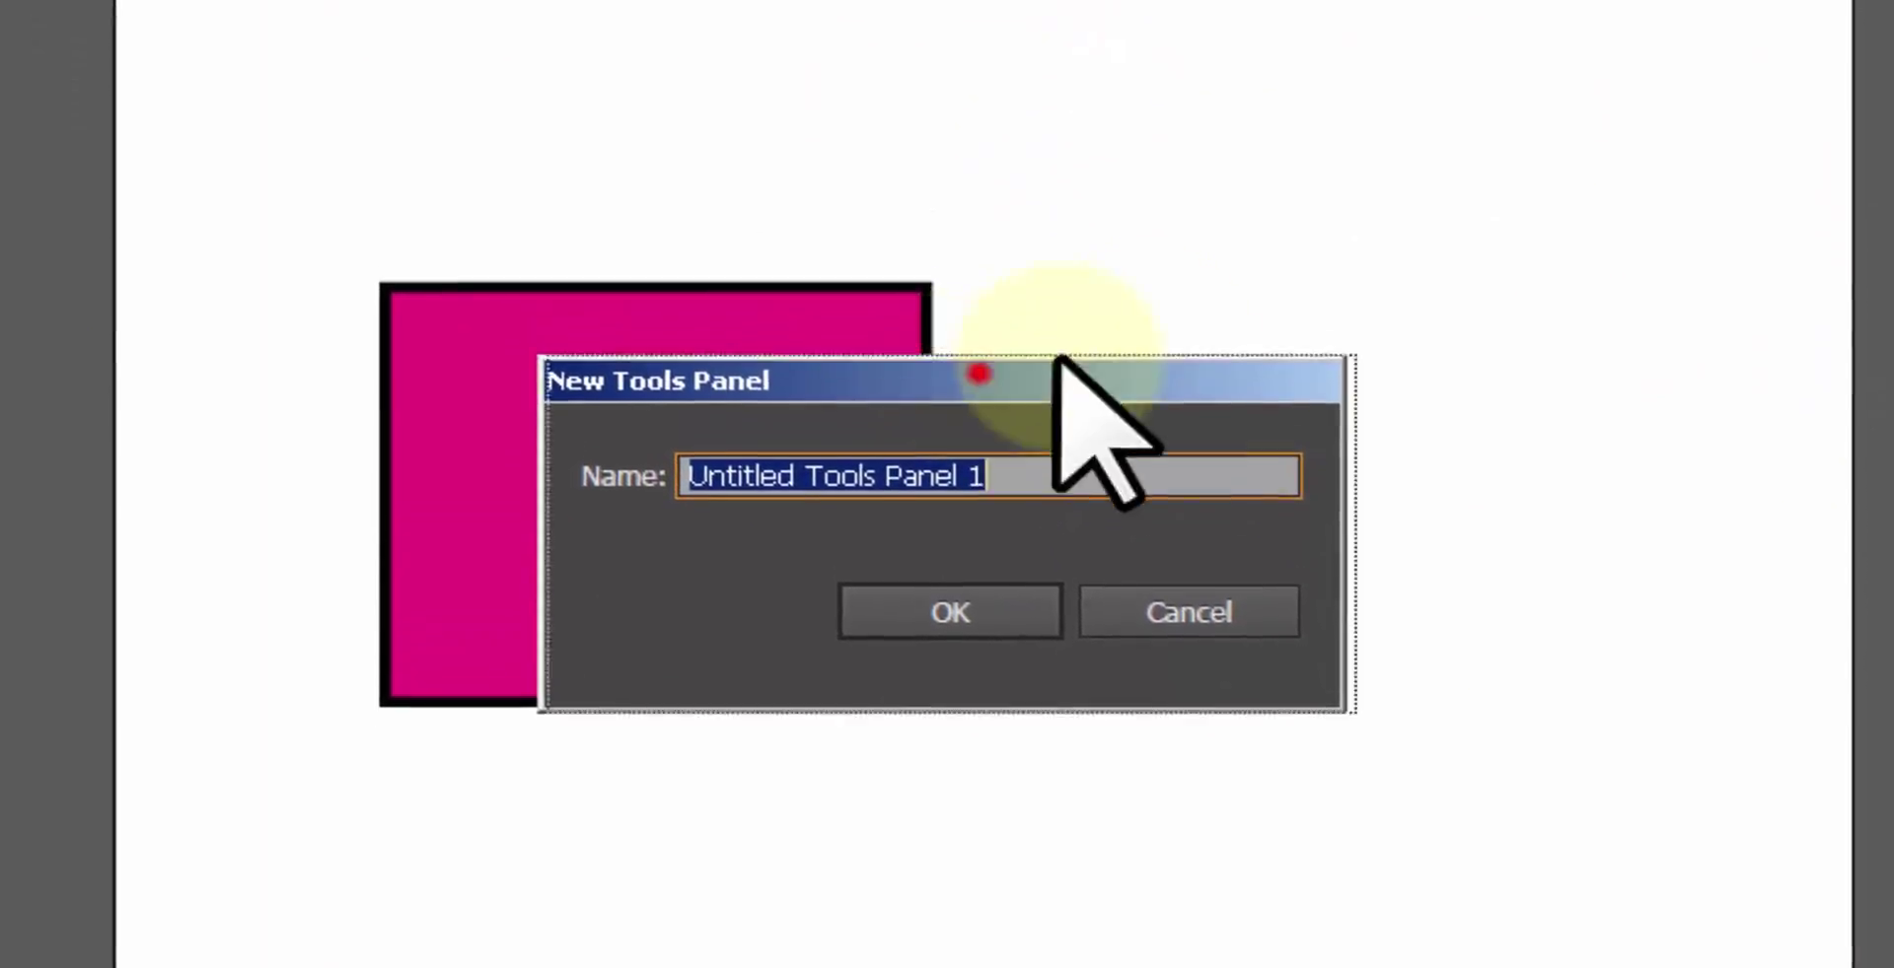
left_click_drag(1055, 359, 1499, 229)
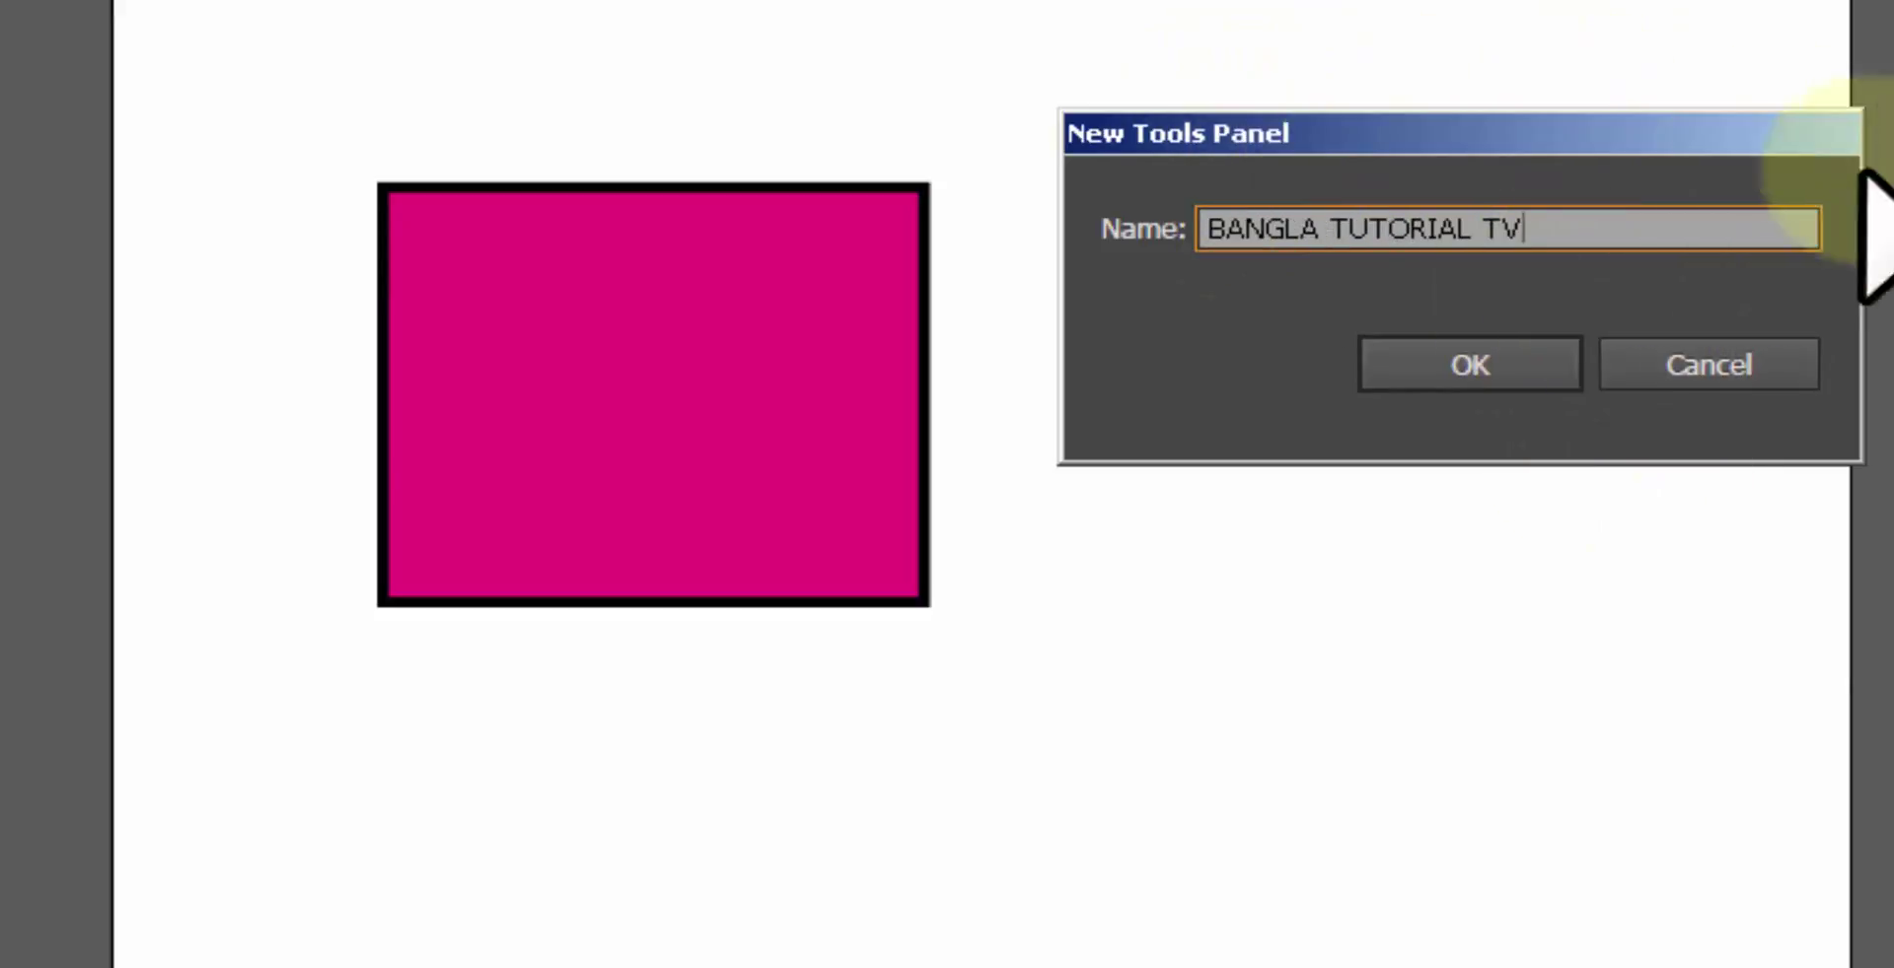
left_click(1498, 366)
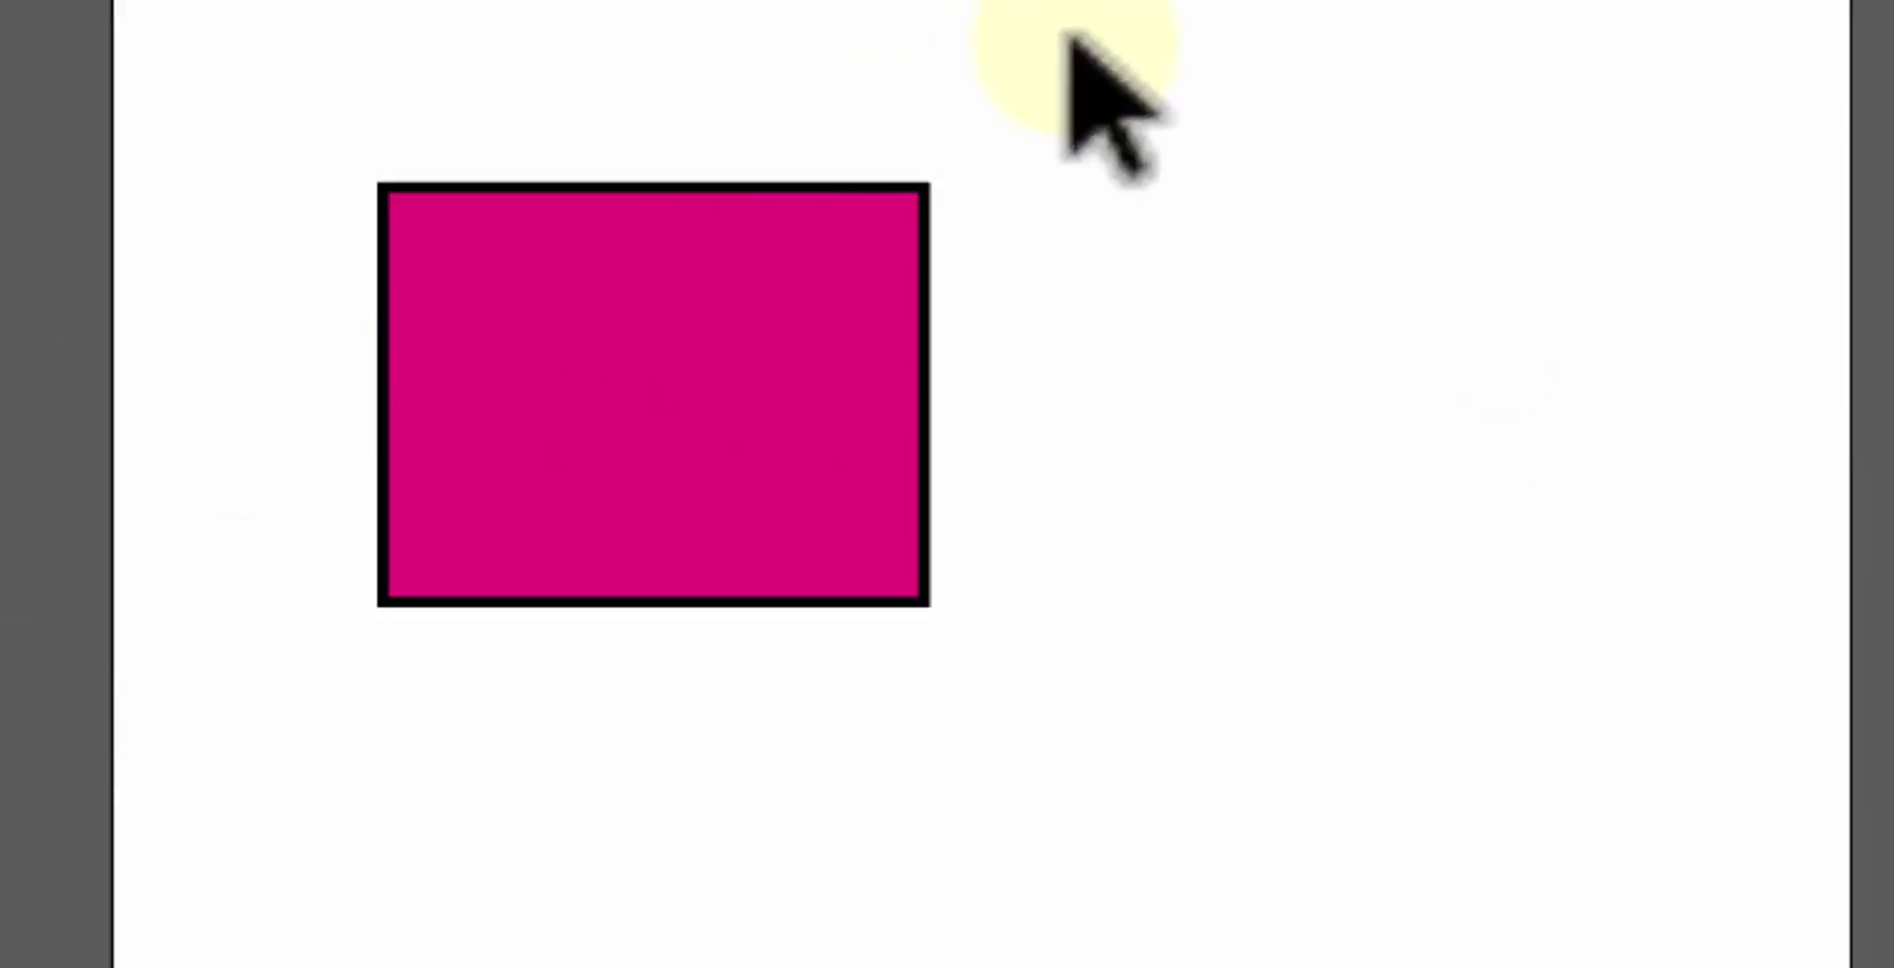
left_click_drag(205, 207, 339, 63)
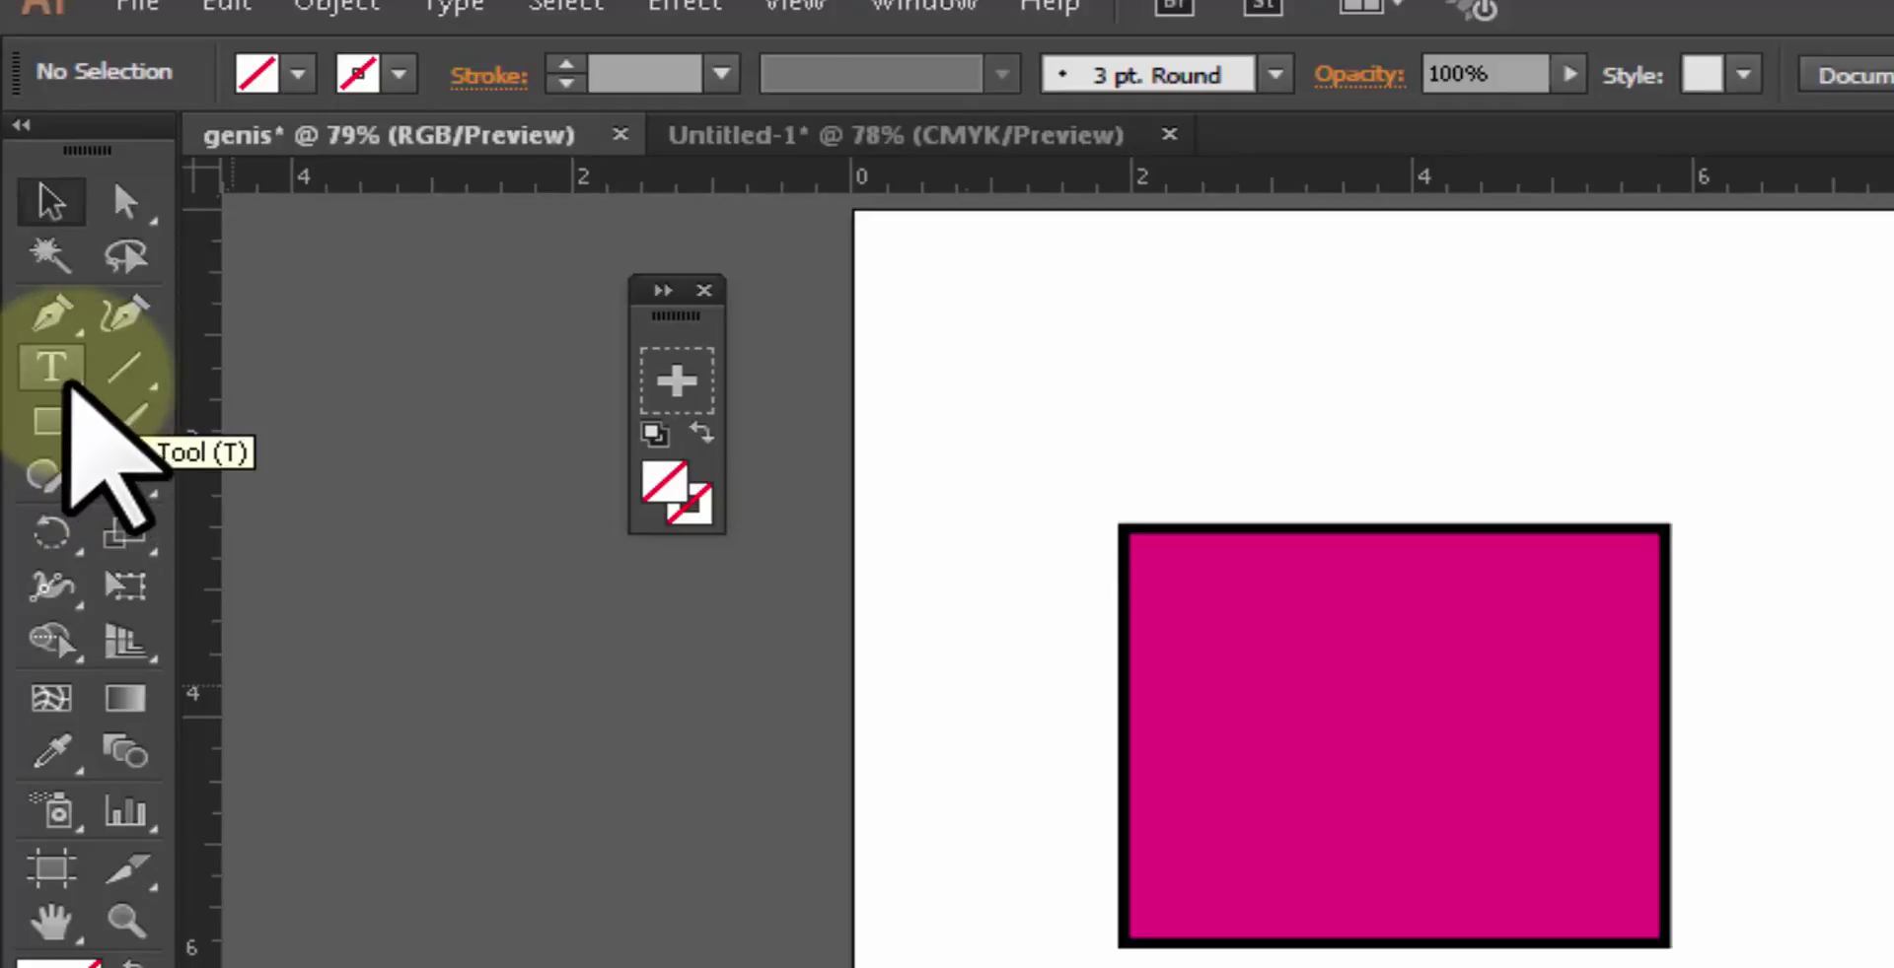
Step: Tear off the Type tool group as a floating panel and move it onto the artboard above and right of the rectangle
left_click(69, 378)
left_click(69, 378)
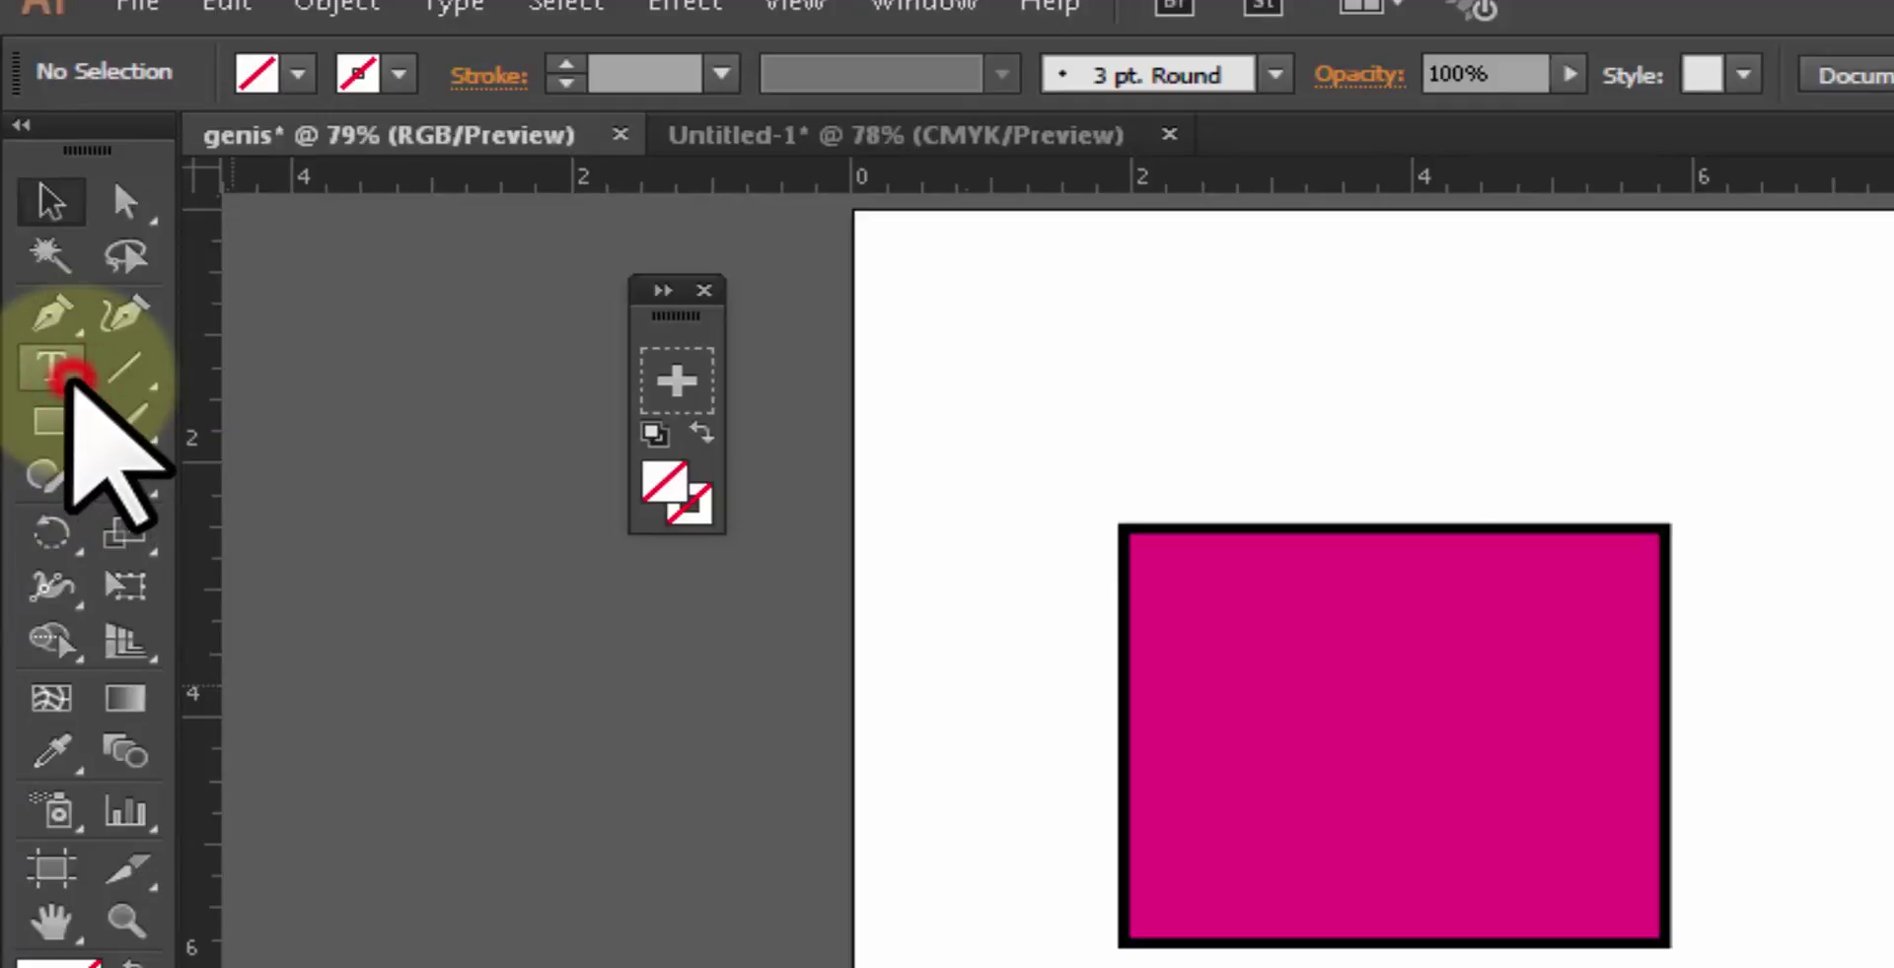
left_click(69, 378)
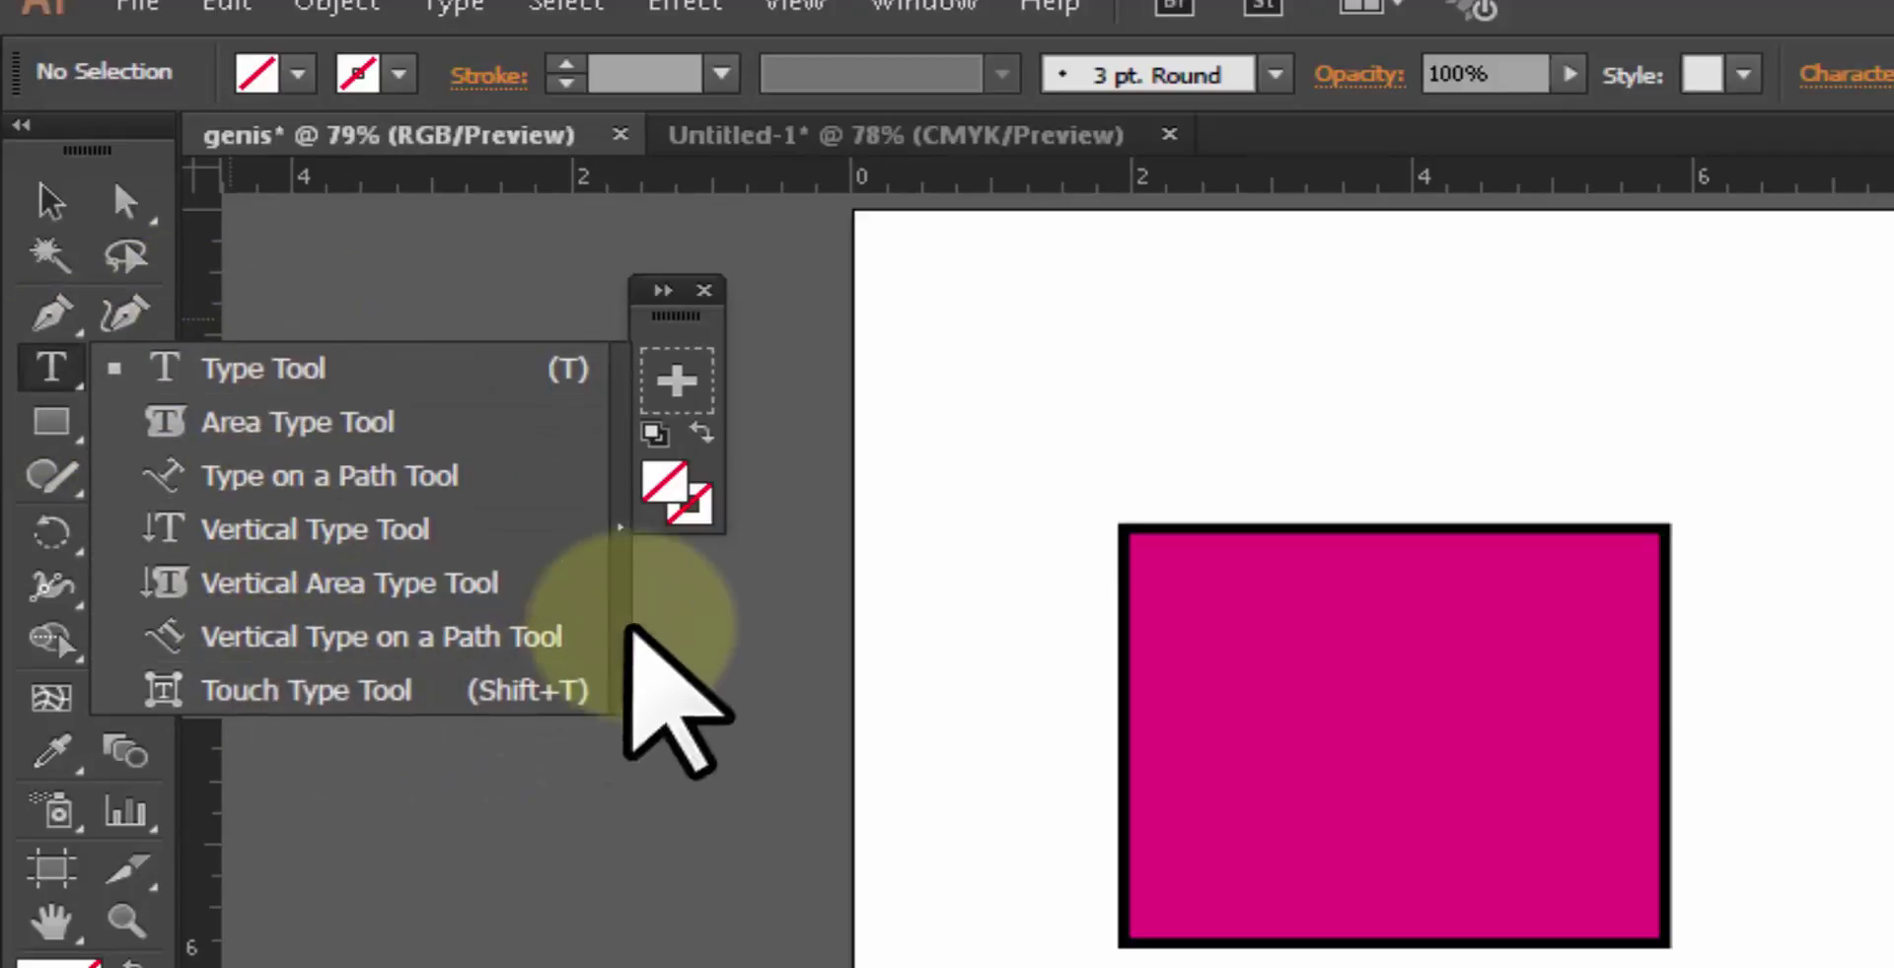
left_click(619, 526)
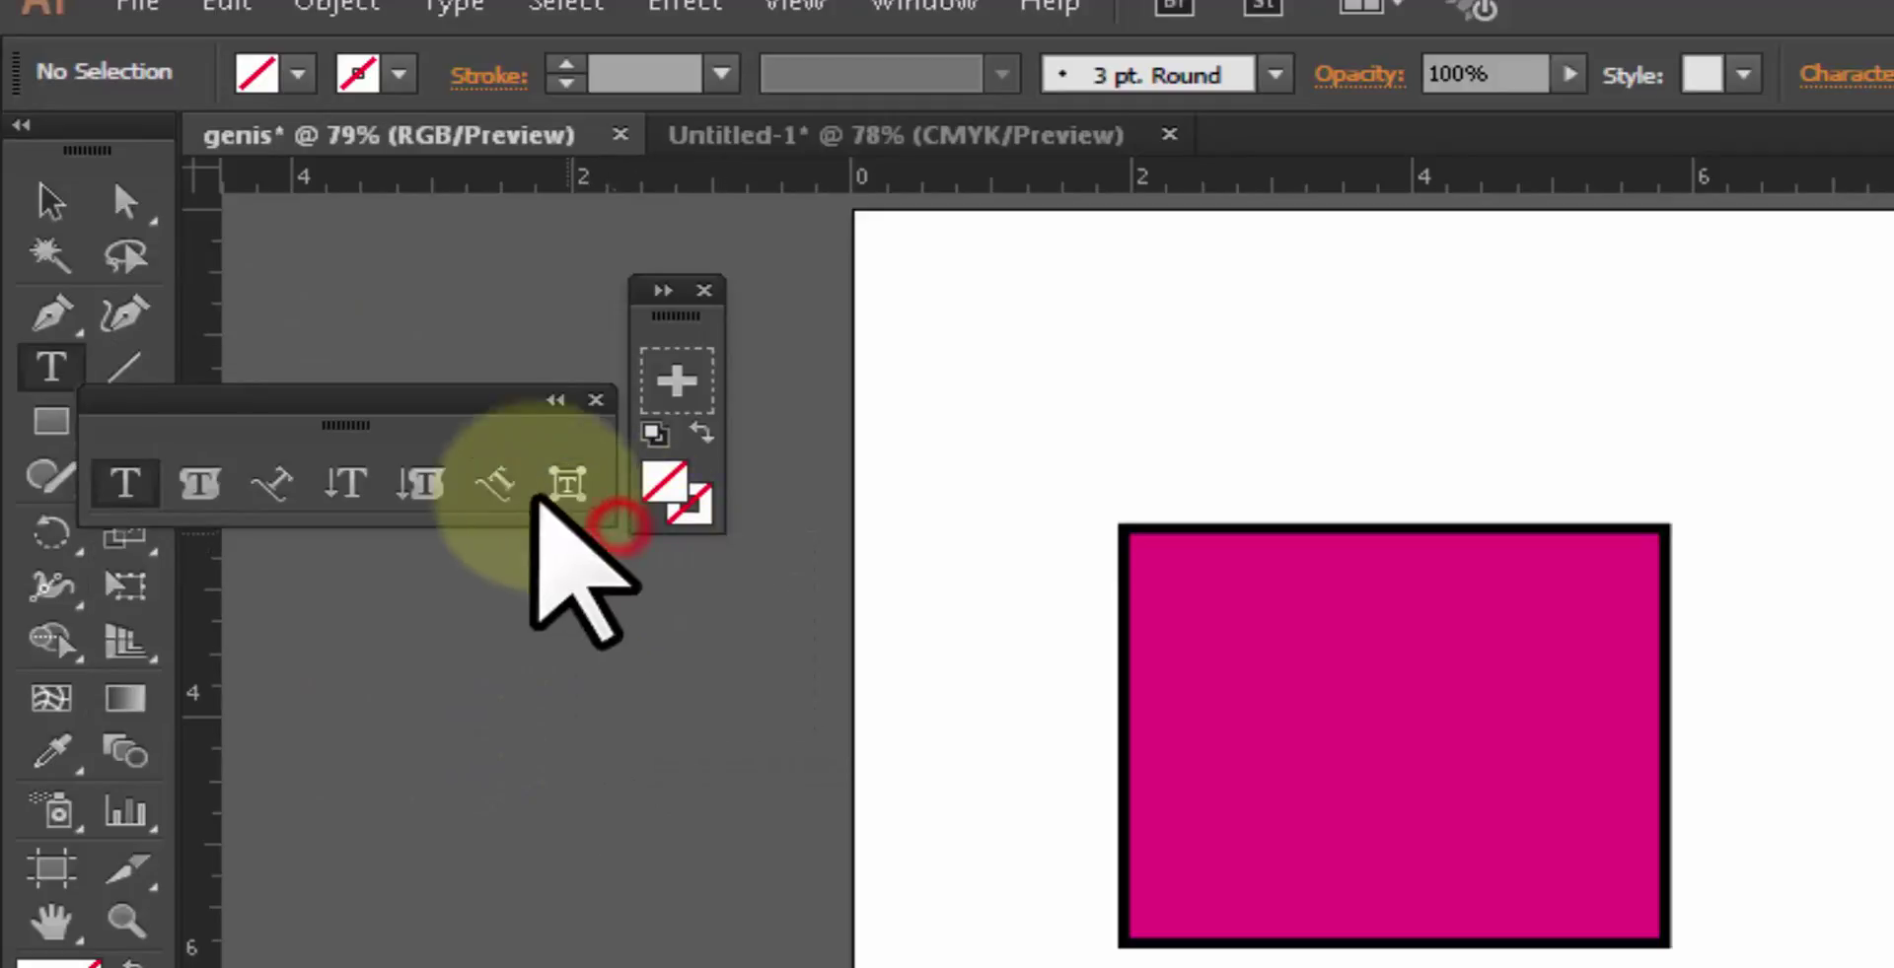
left_click_drag(435, 392, 1765, 276)
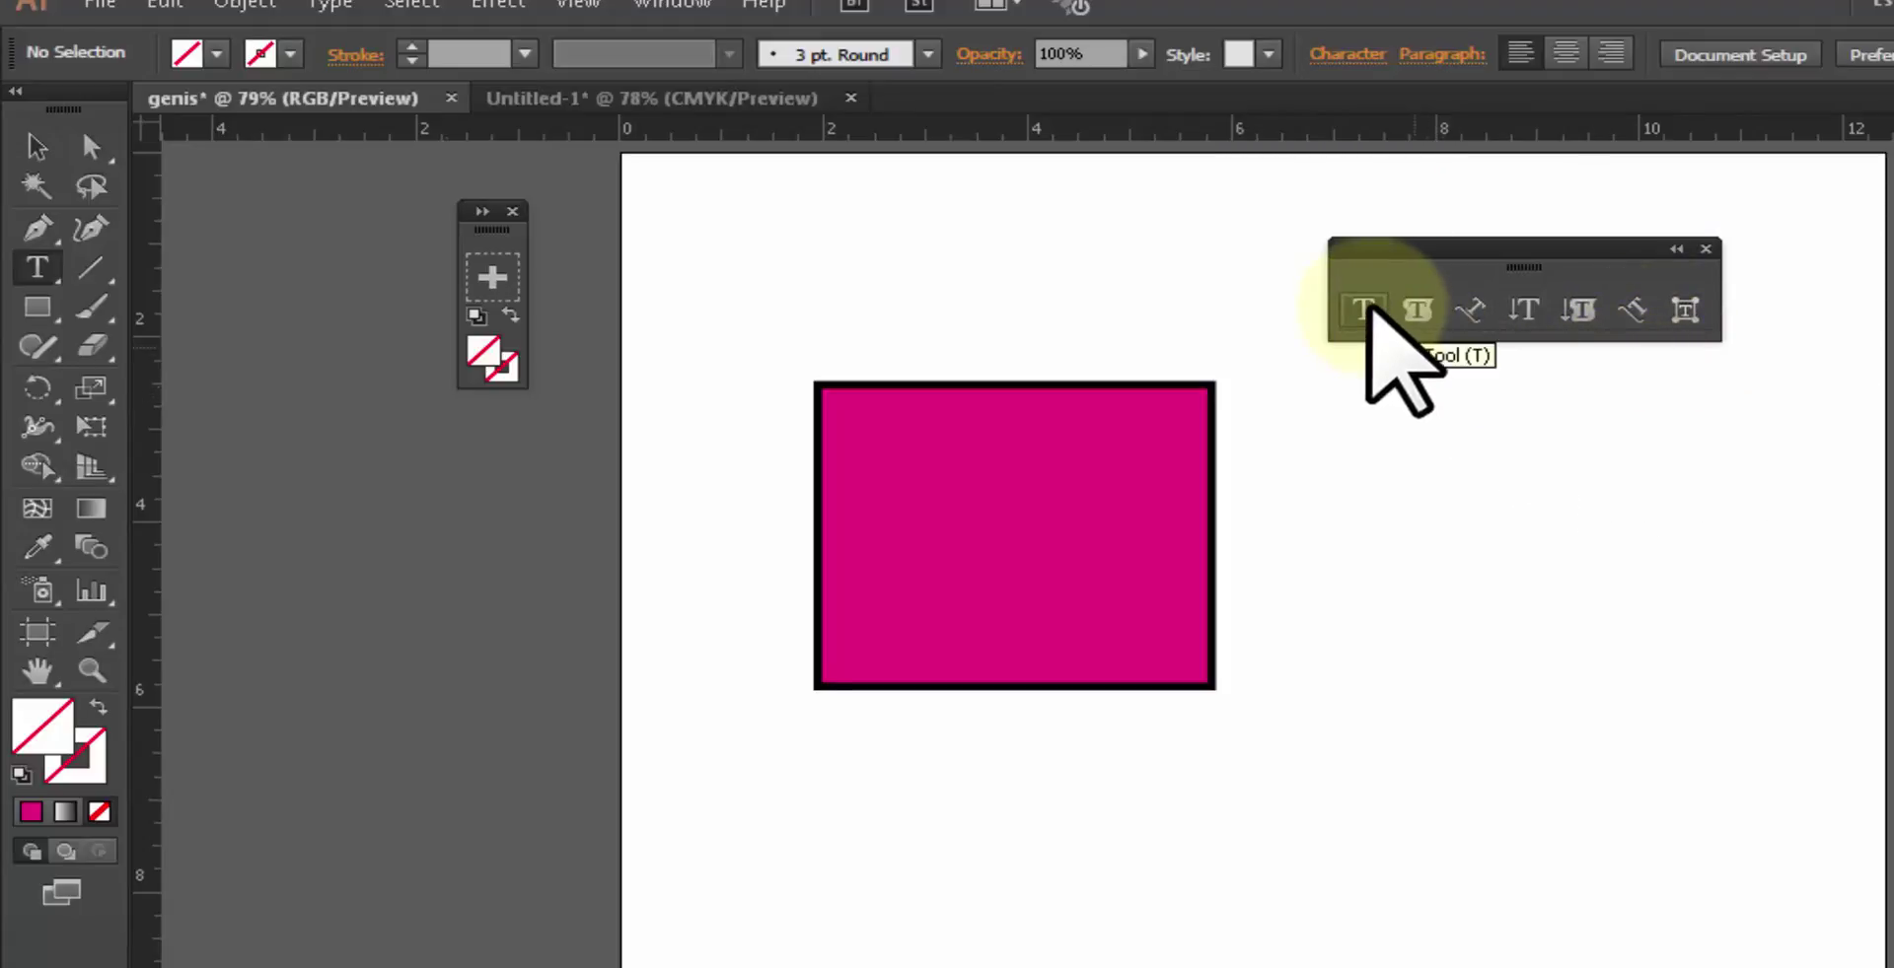
Step: Add the Type Tool and the Vertical Type Tool to the custom tools panel, and close the floating Type tool group
left_click_drag(1368, 308, 493, 275)
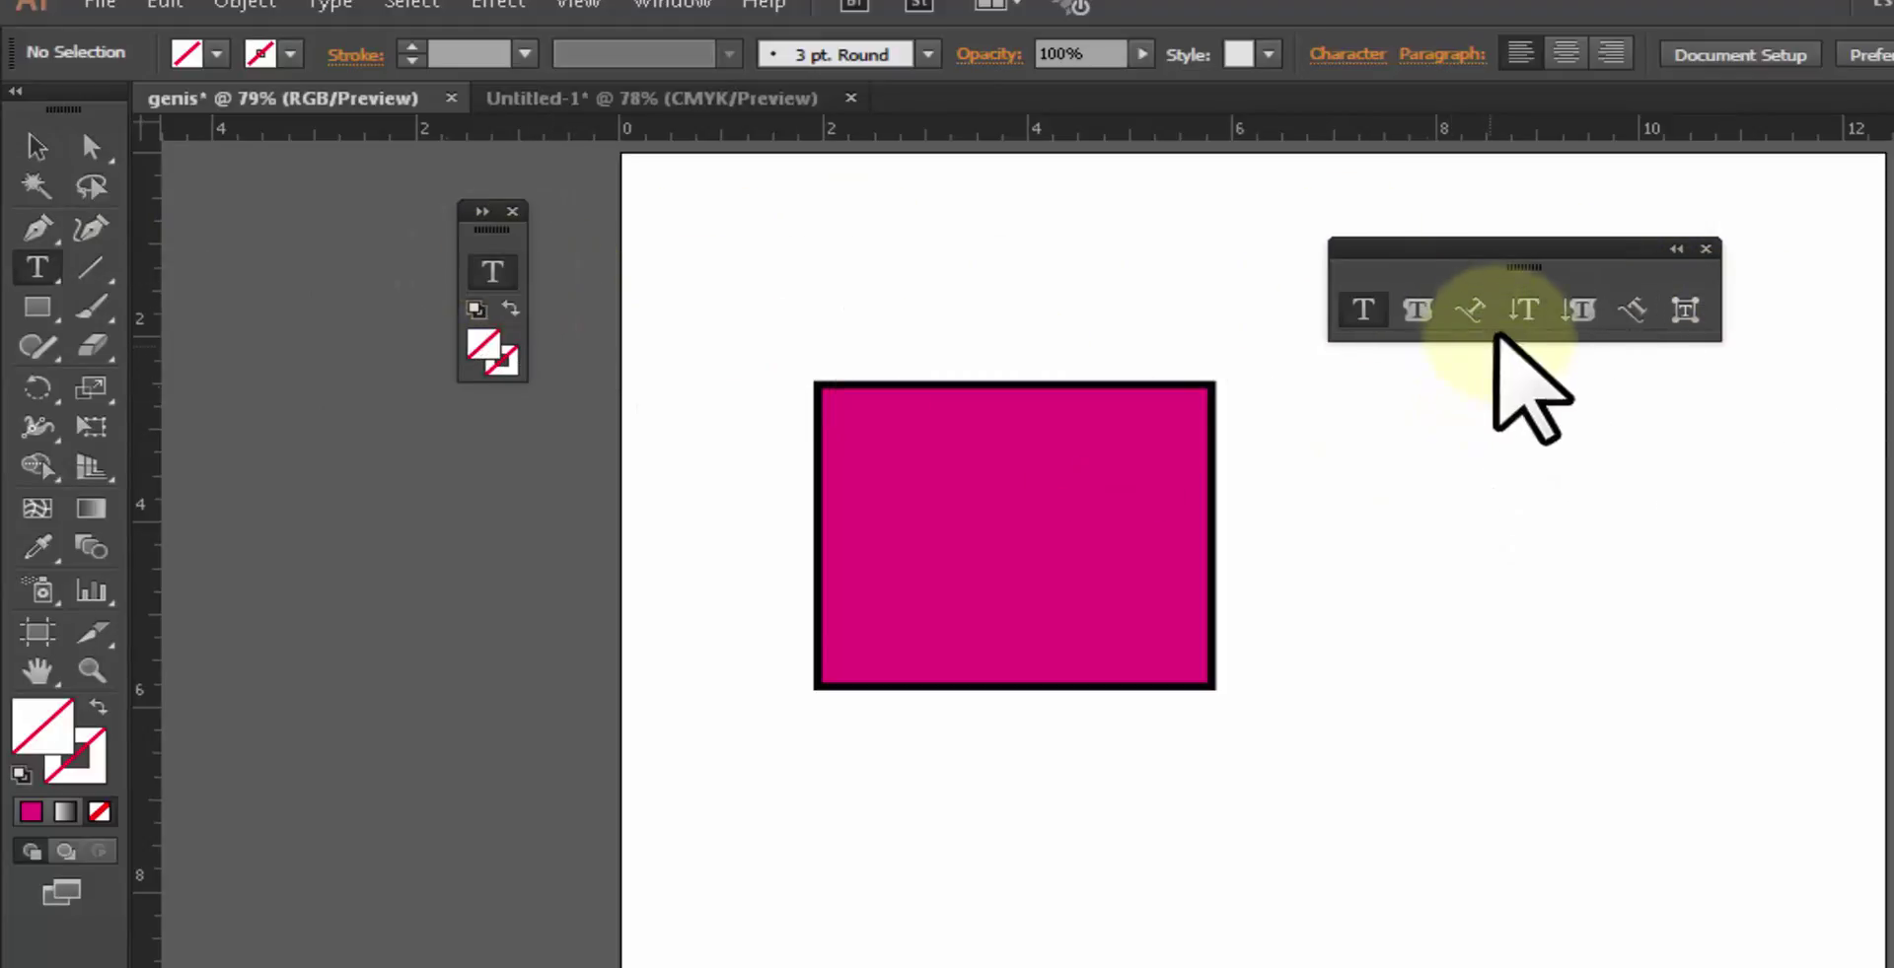
mouse_move(1531, 311)
left_mouse_down()
mouse_move(1196, 326)
mouse_move(507, 278)
left_mouse_up()
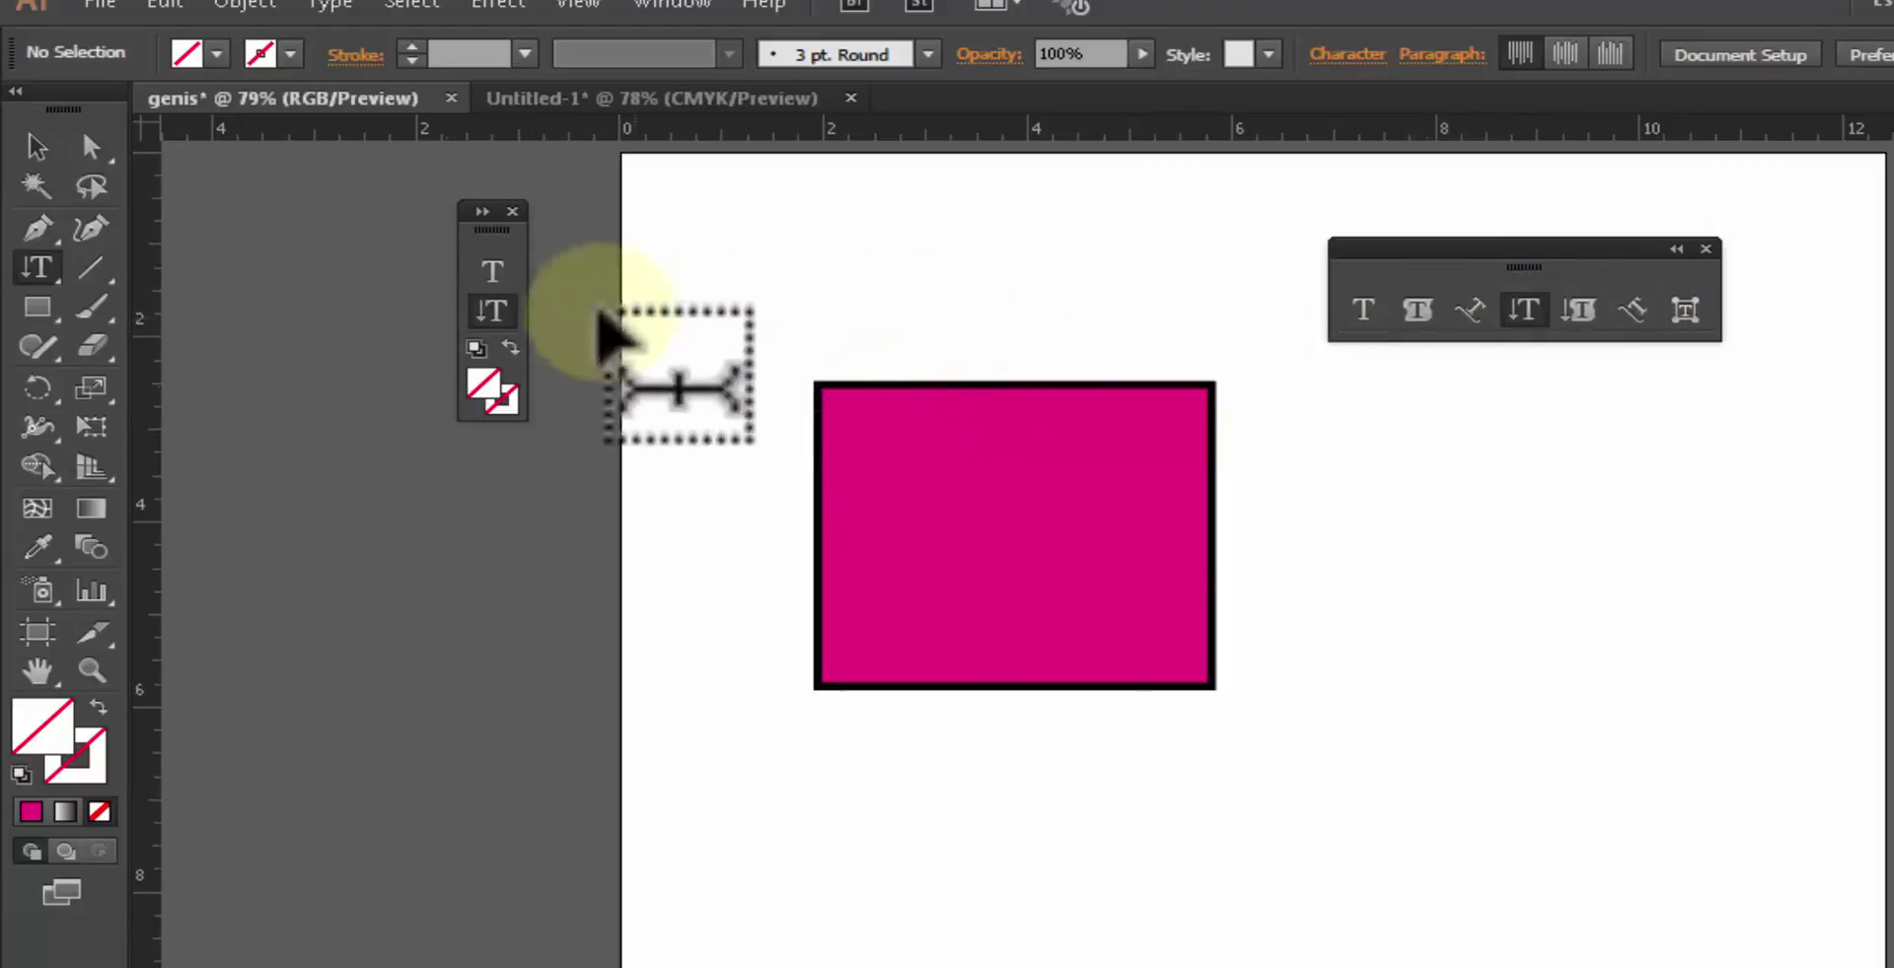
left_click(1705, 248)
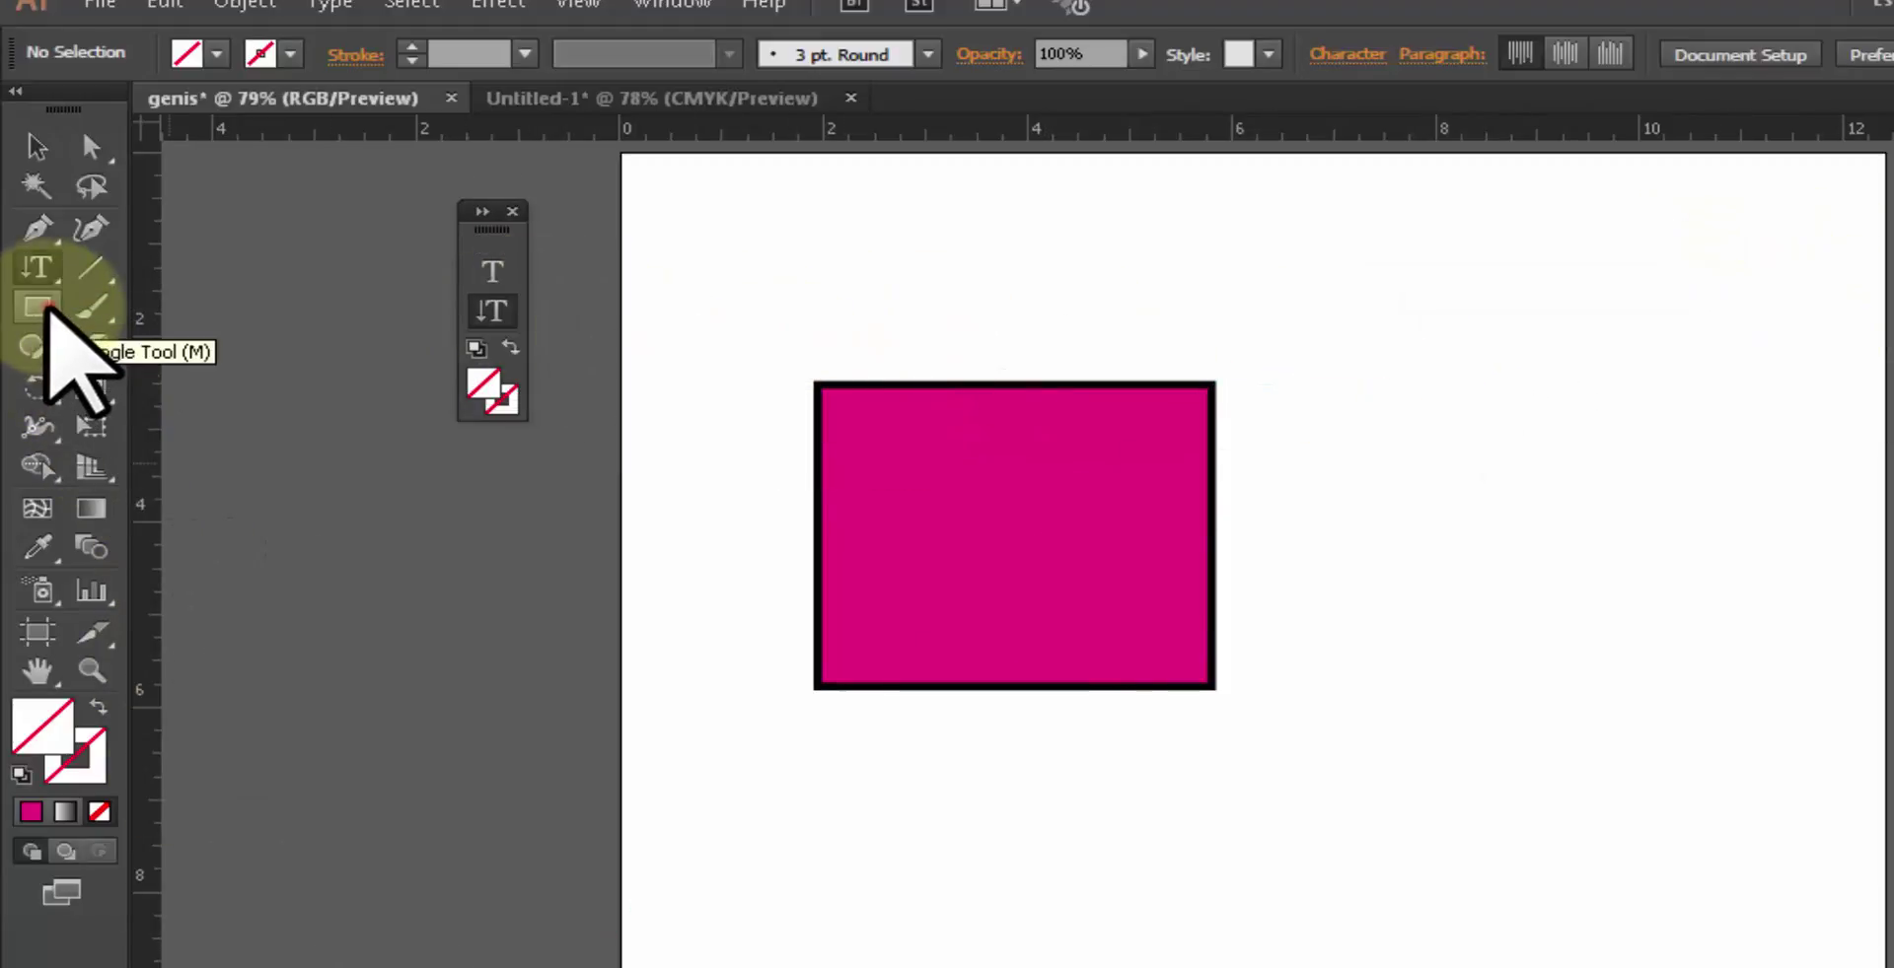
Step: Tear off the Rectangle tool group as a floating panel and place it on the artboard above the magenta rectangle
left_click(49, 309)
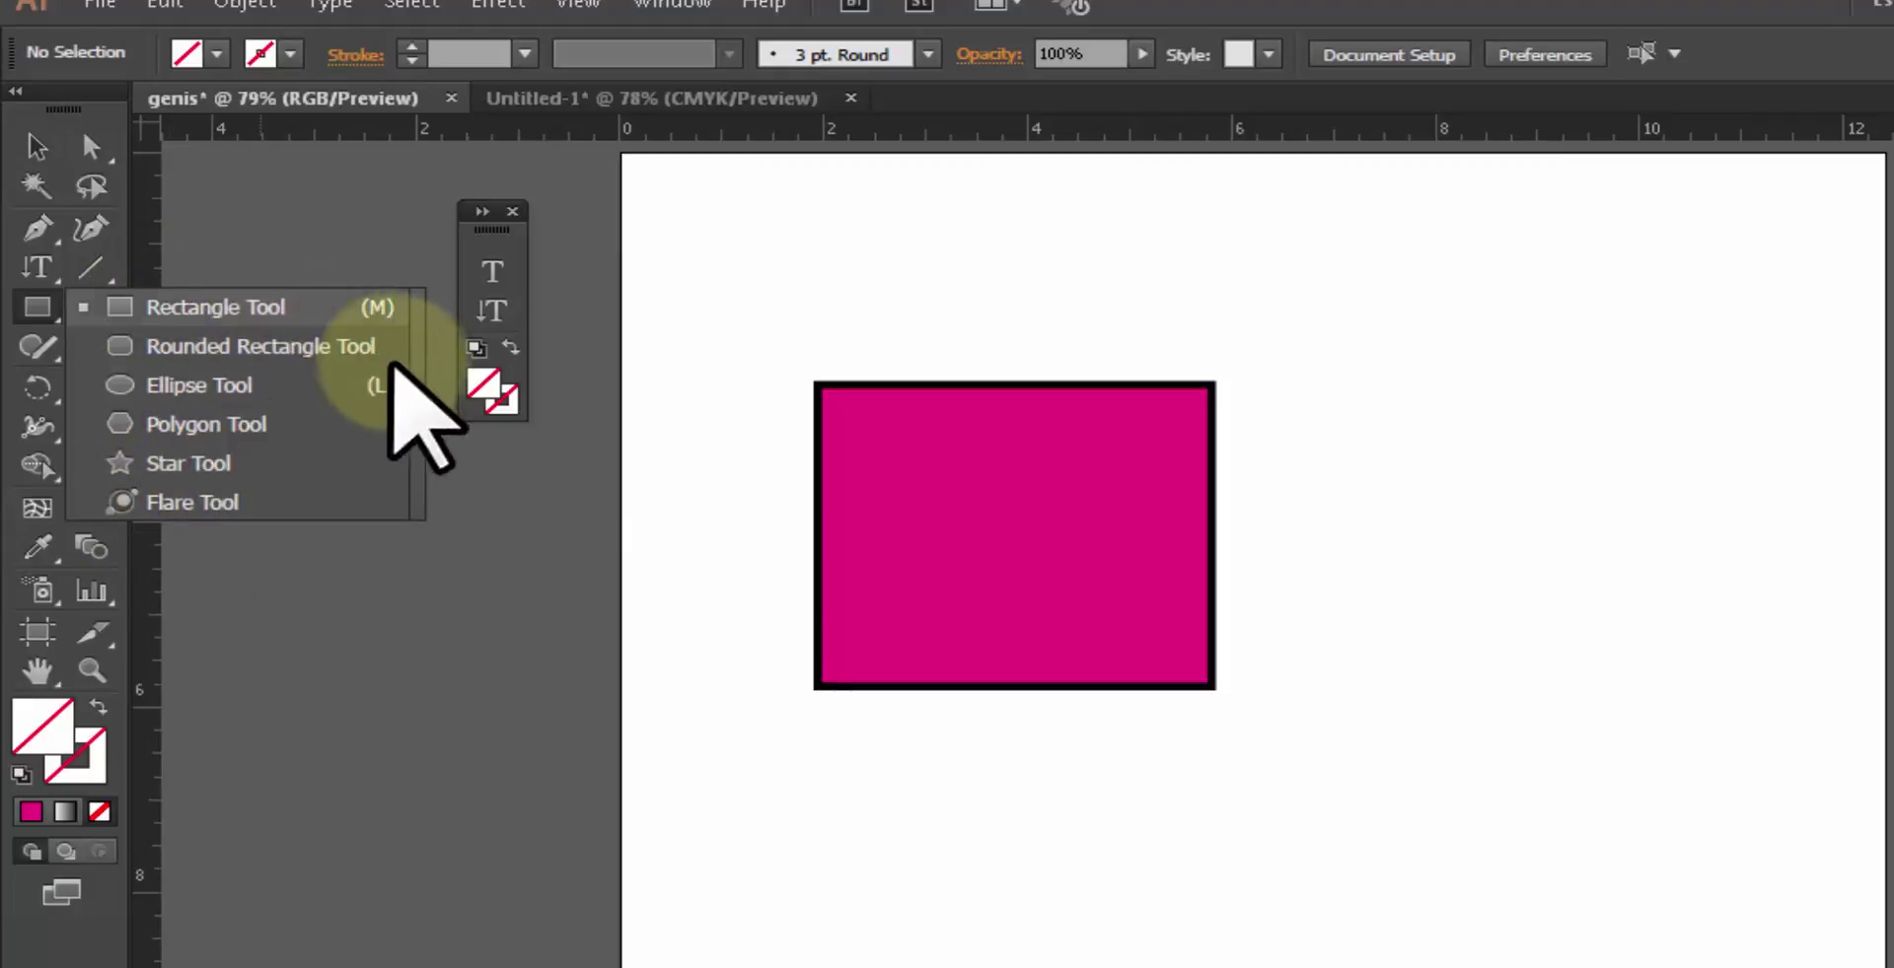
left_click(415, 401)
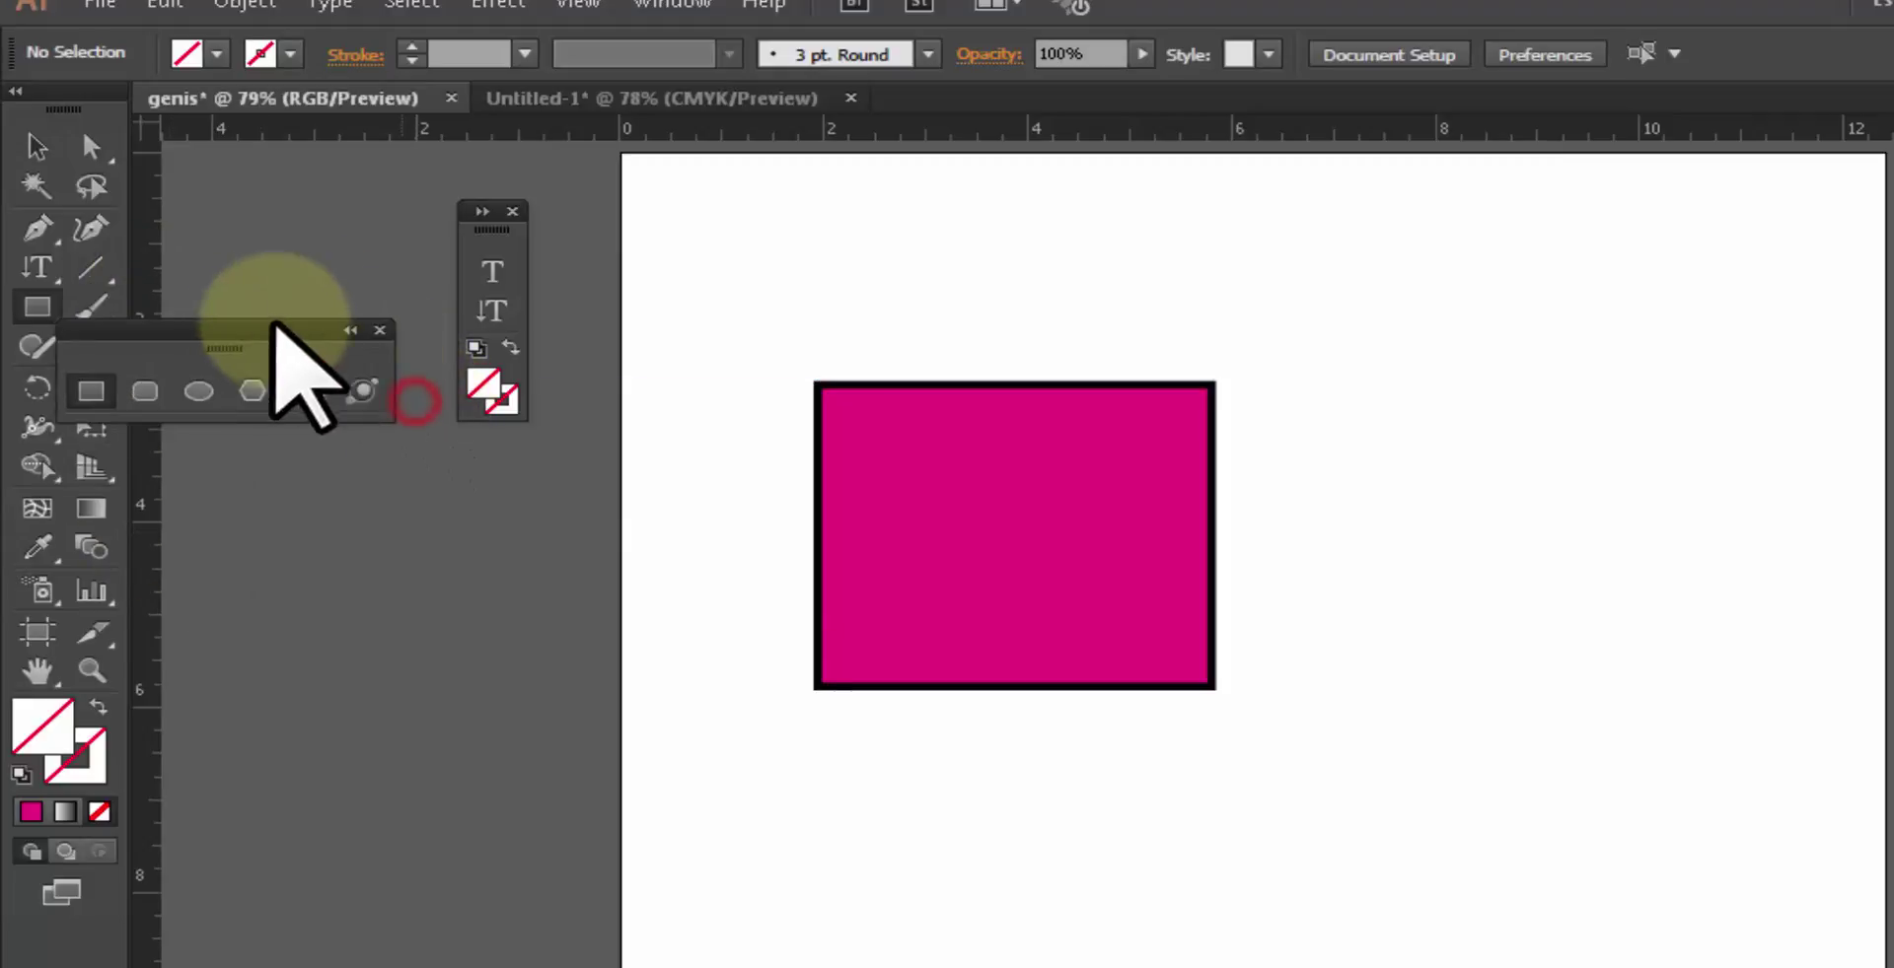
left_click_drag(228, 321, 1033, 220)
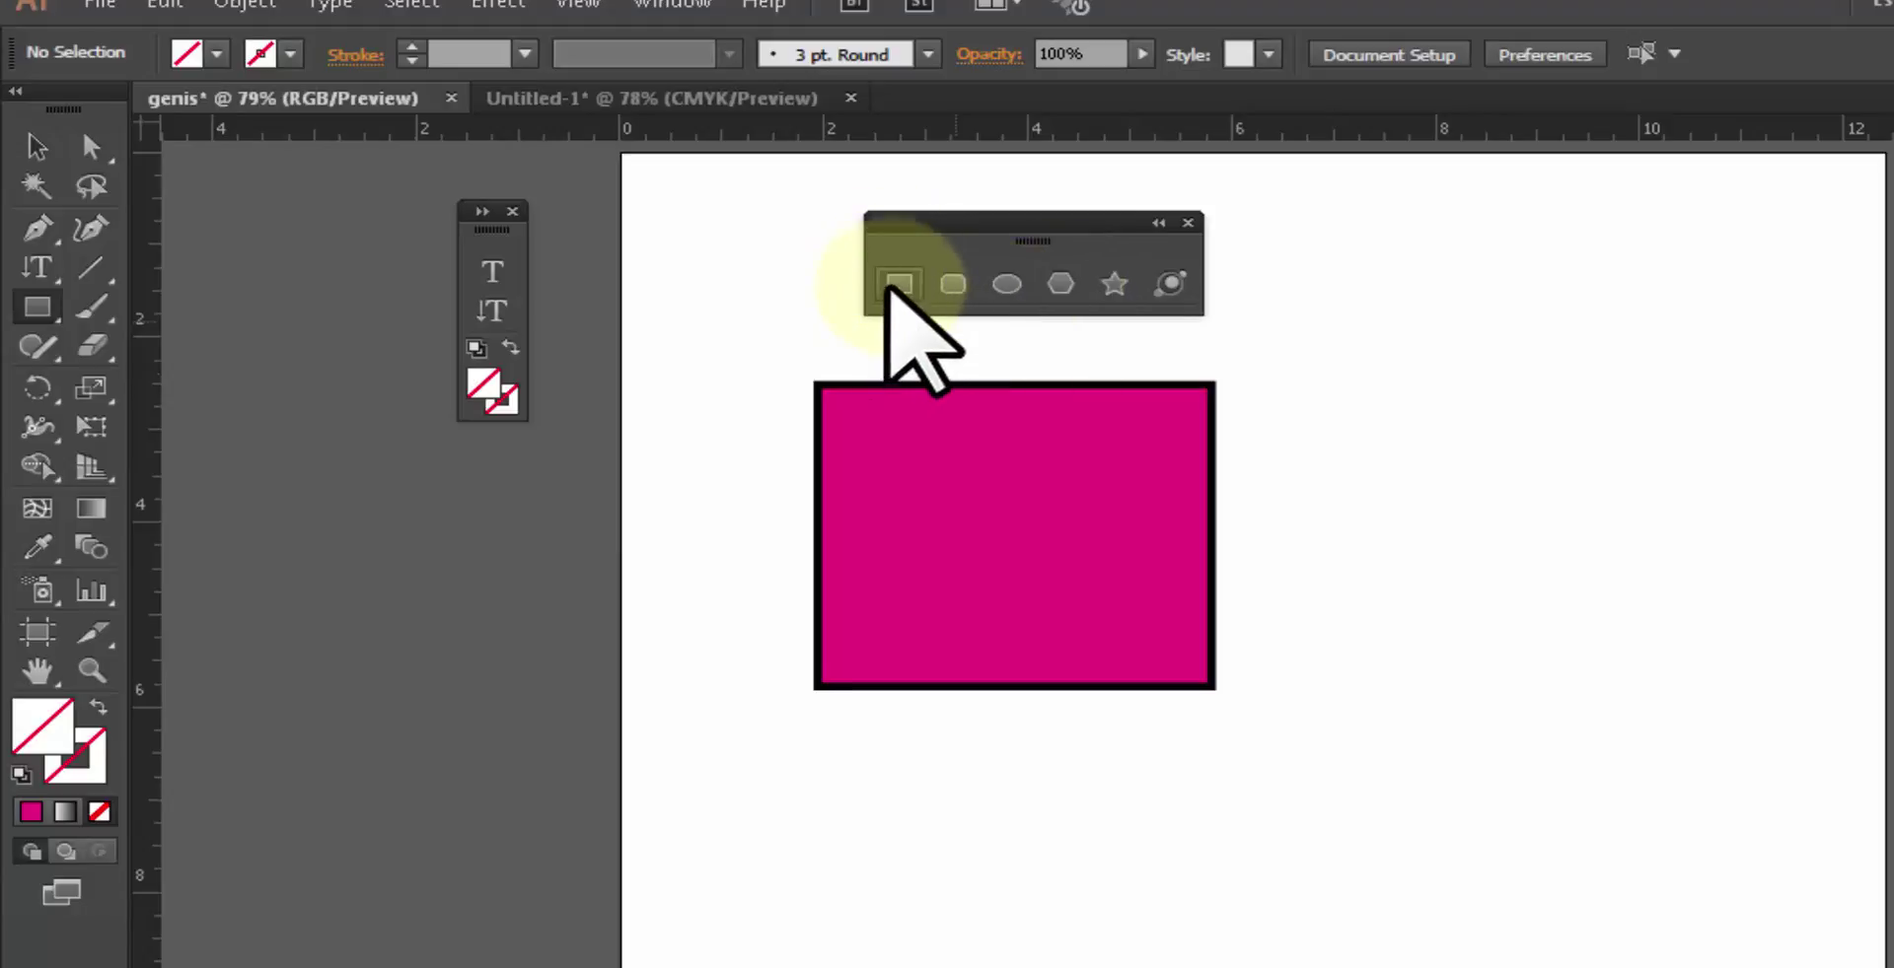
Step: Add the Star Tool to the custom tools panel below the Vertical Type Tool, and close the floating Rectangle tool group
left_click(1113, 284)
left_click_drag(522, 341, 490, 327)
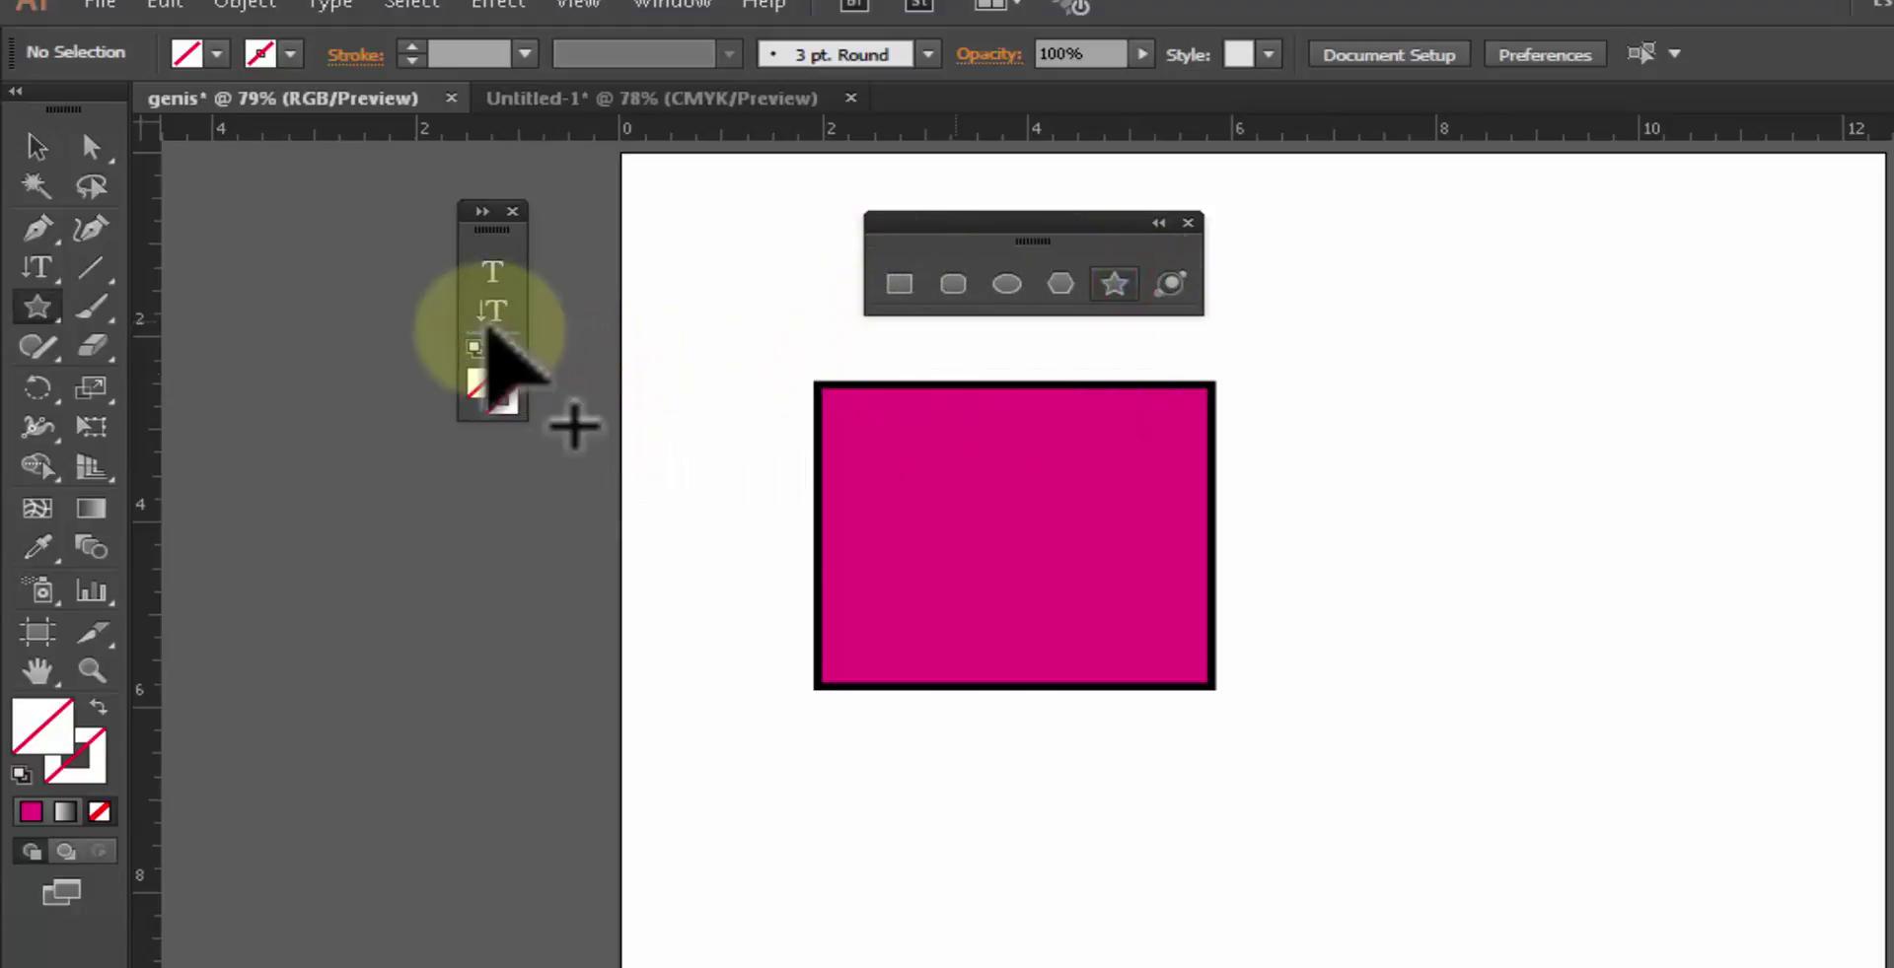
left_click_drag(490, 334, 492, 347)
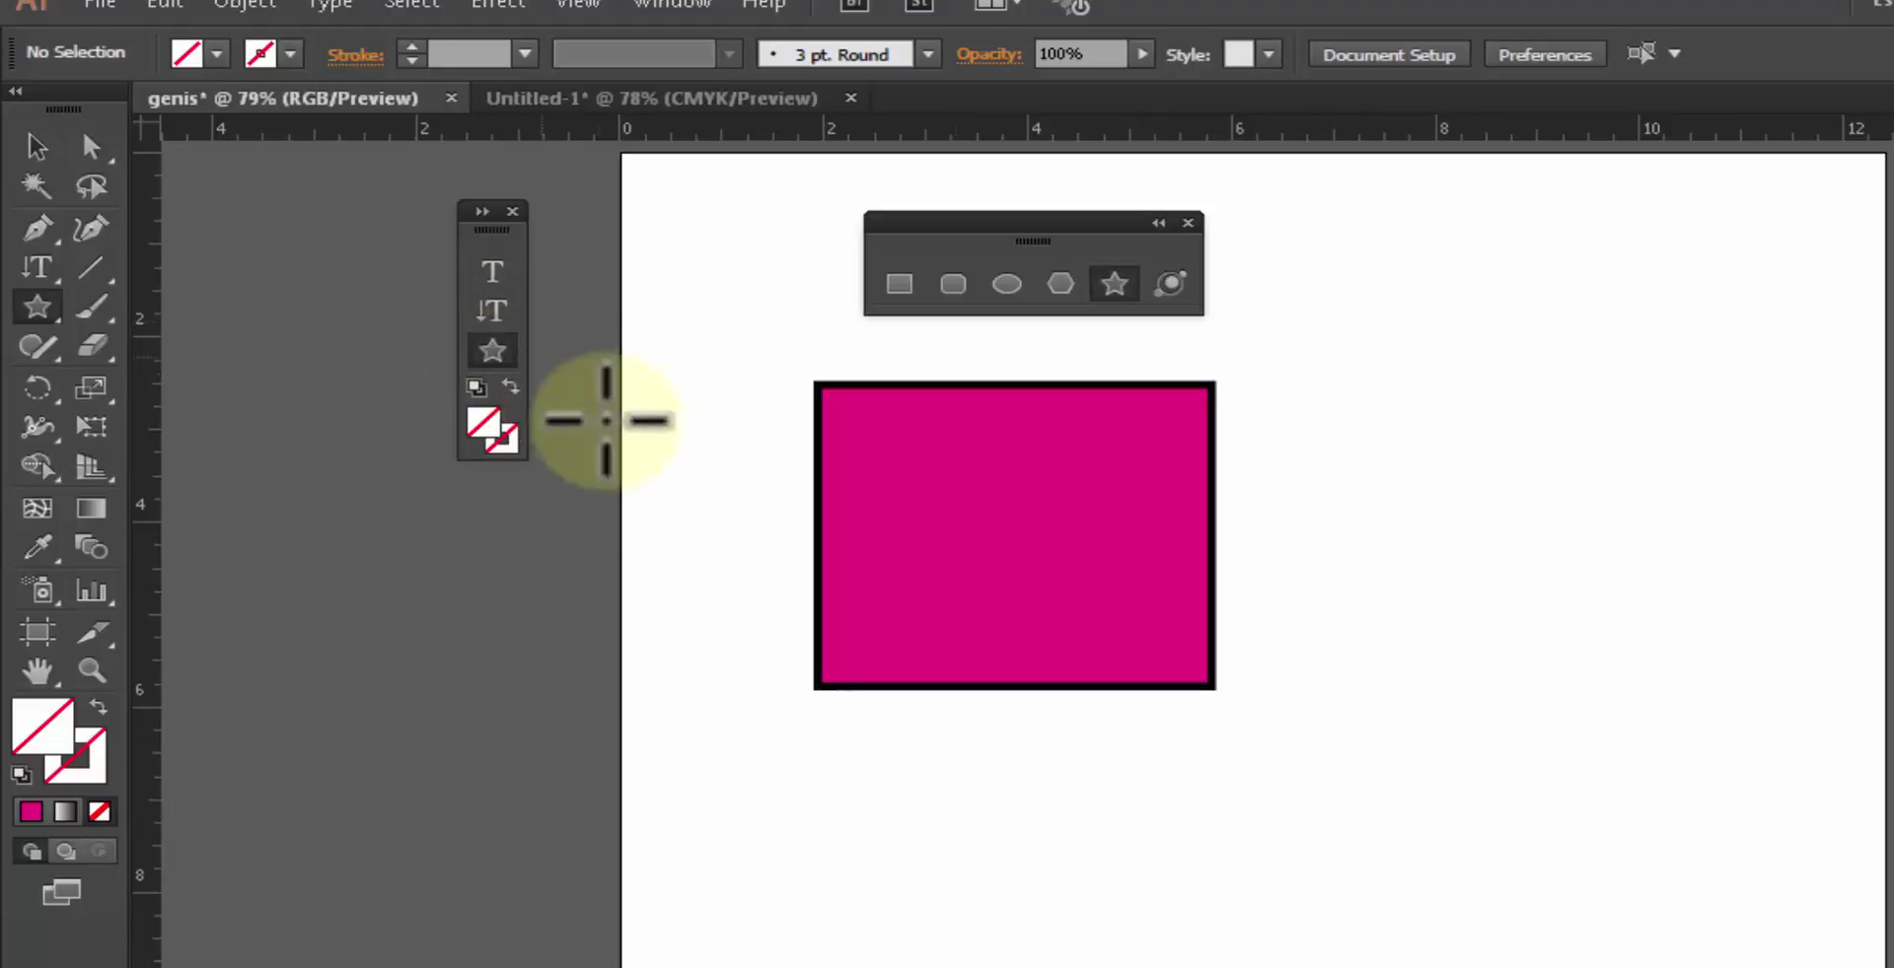
left_click(1187, 221)
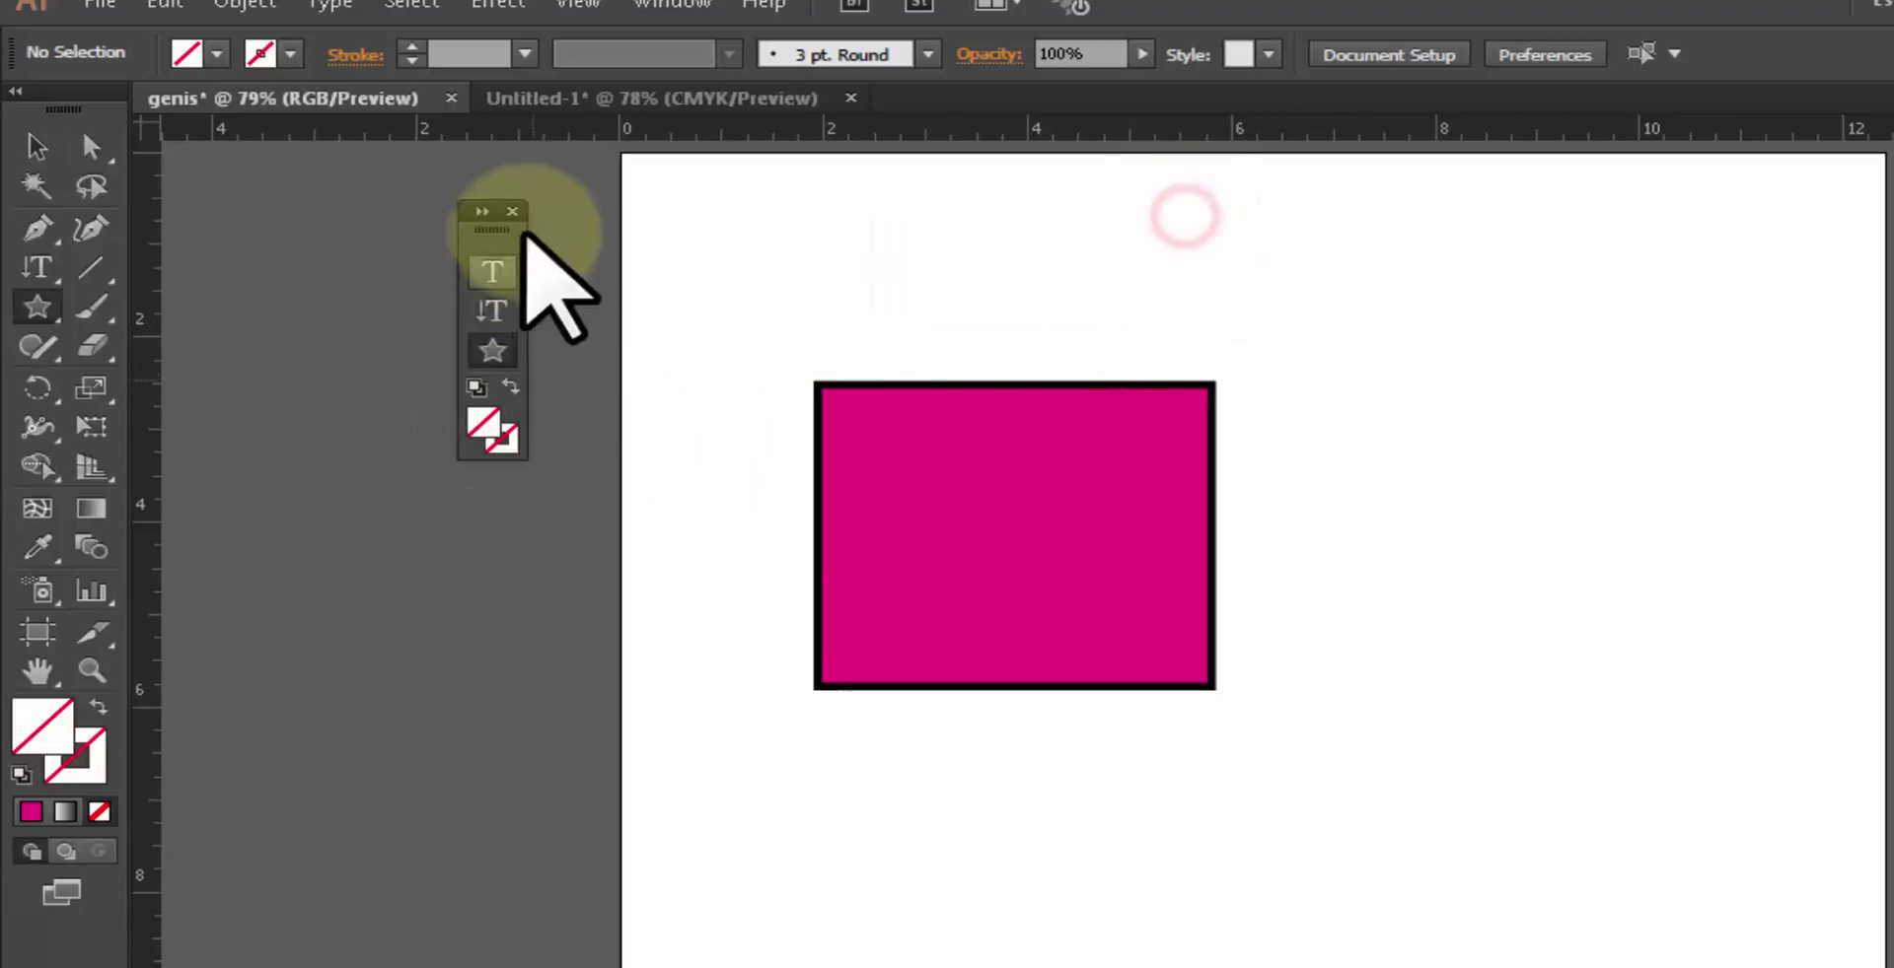
Step: Move the custom tools panel to the artboard's upper right in a two-column layout, toggling the main Tools panel to one column and back
left_click(18, 91)
left_click_drag(455, 210, 385, 201)
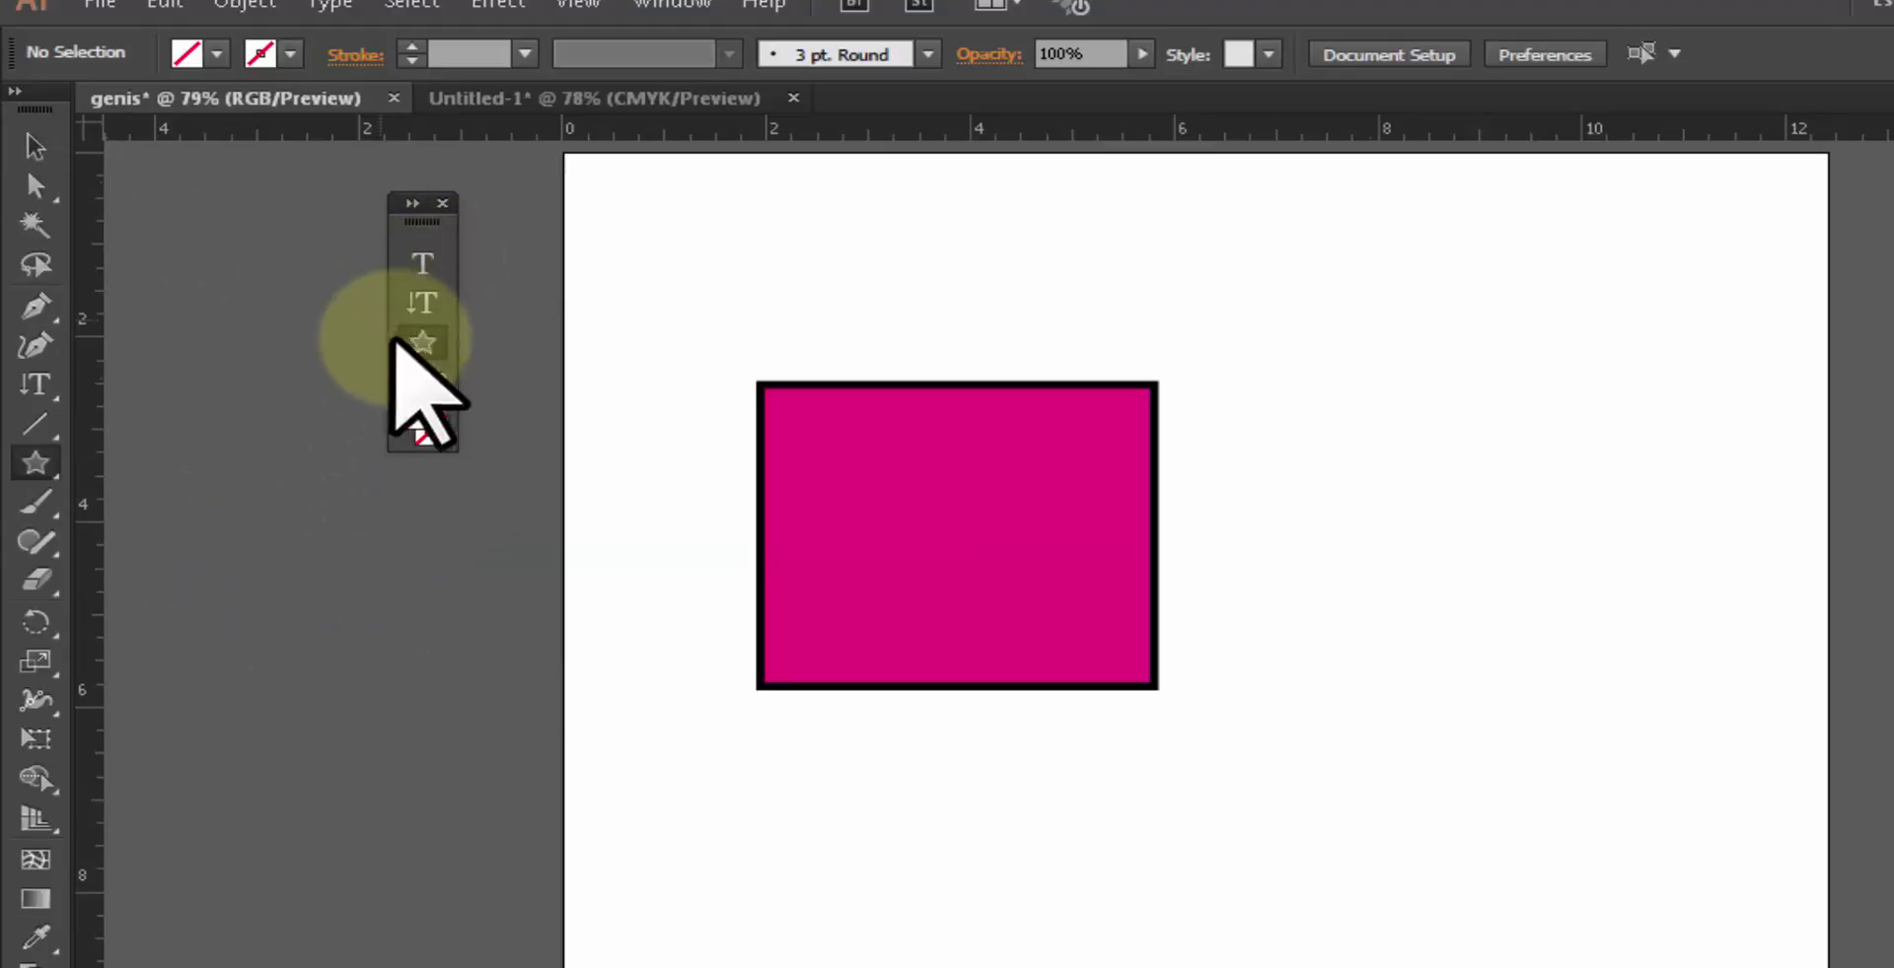
left_click_drag(425, 221, 489, 221)
left_click_drag(989, 292, 1741, 251)
left_click(604, 215)
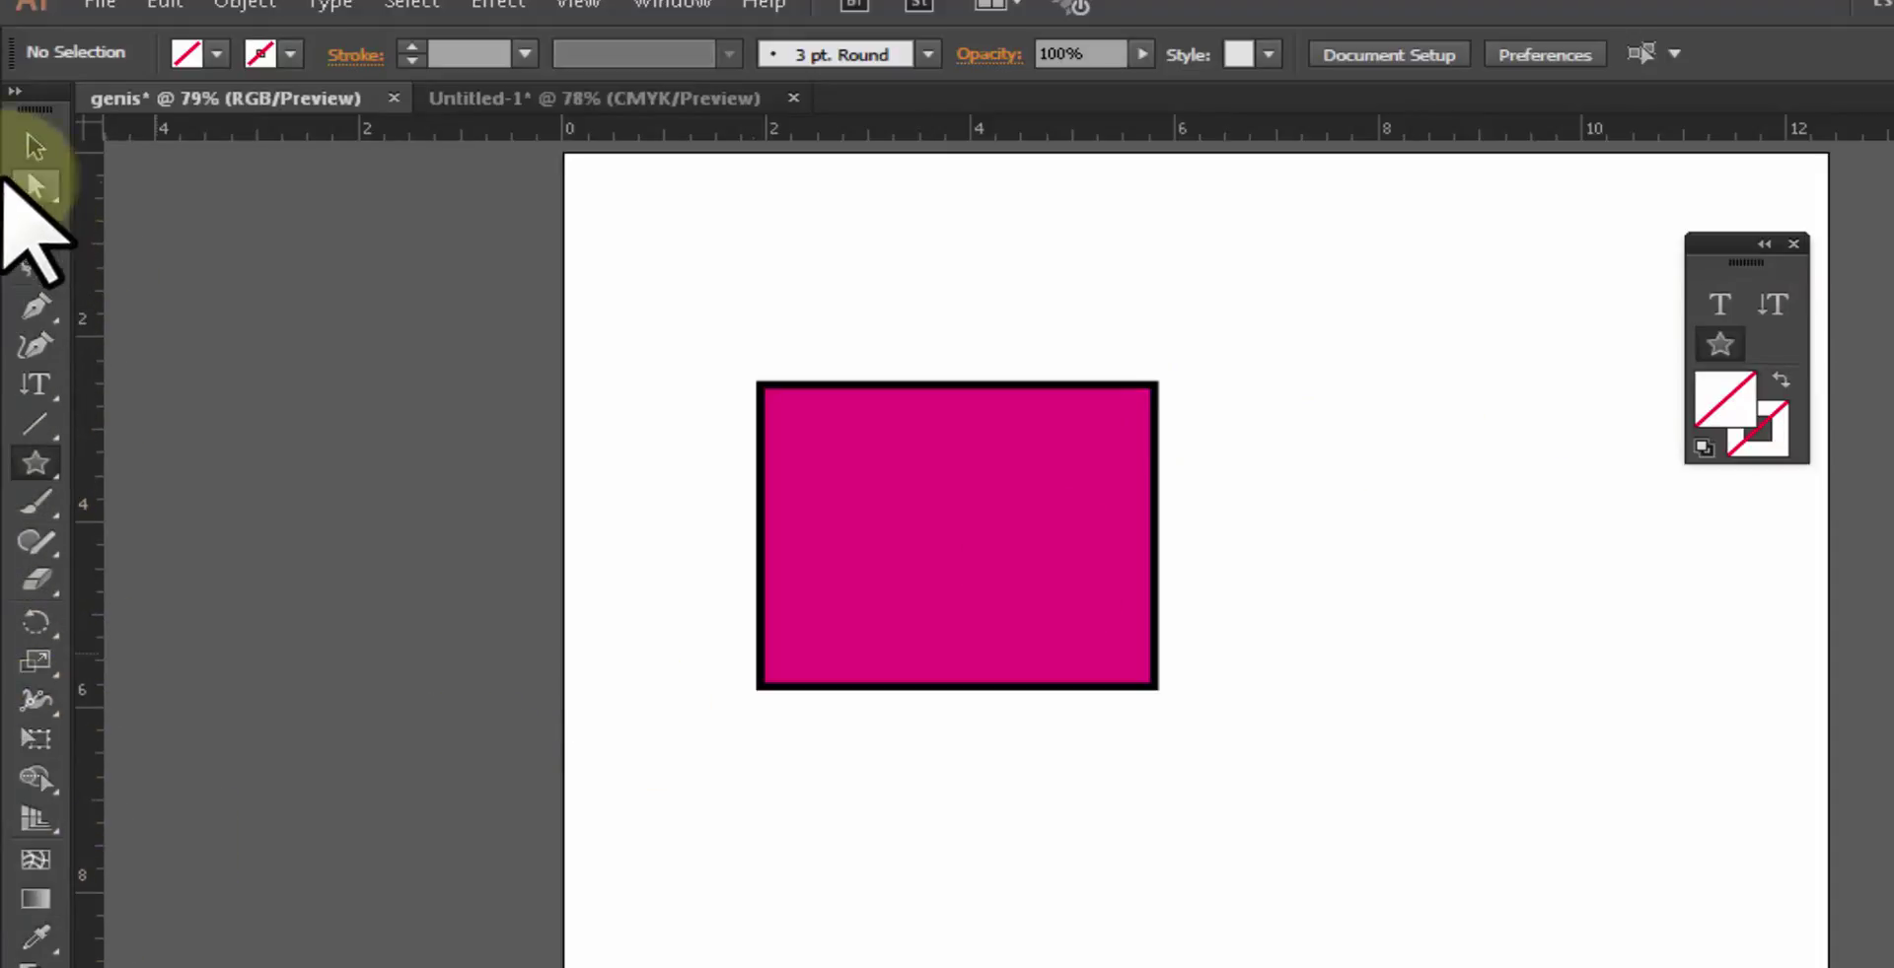
left_click(15, 90)
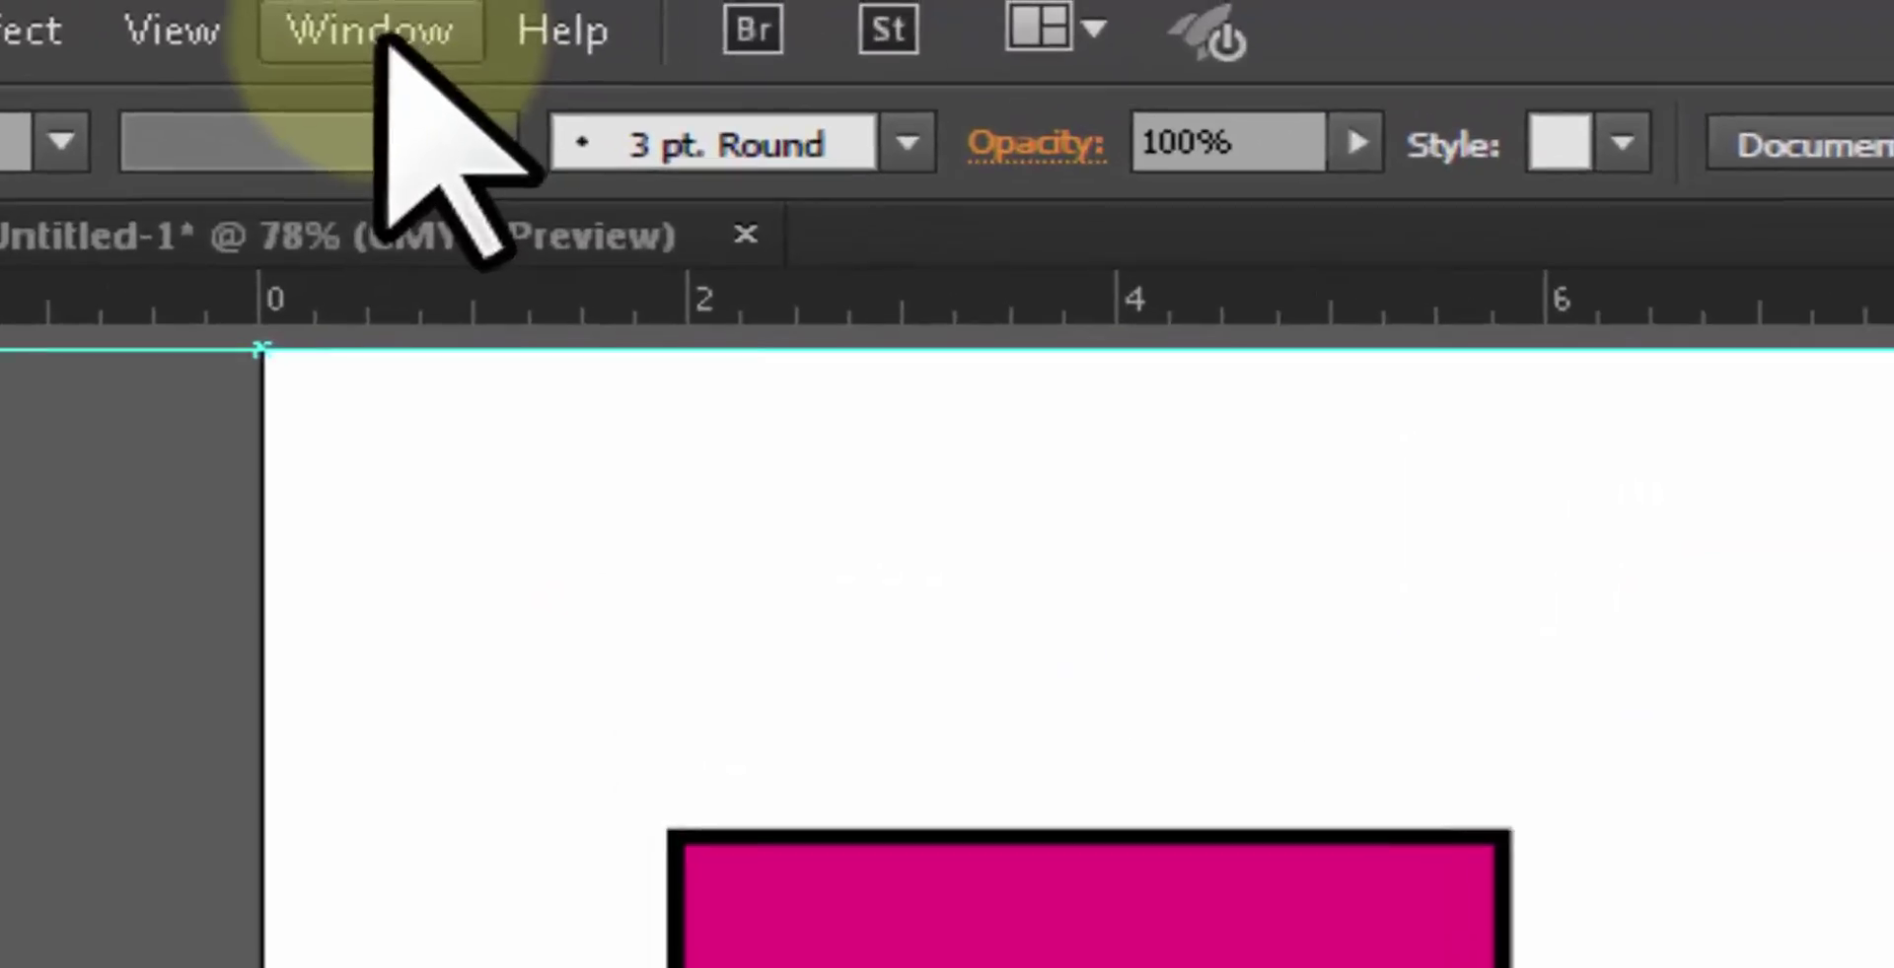
Step: Hide the BANGLA TUTORIAL TV tools panel
left_click(379, 35)
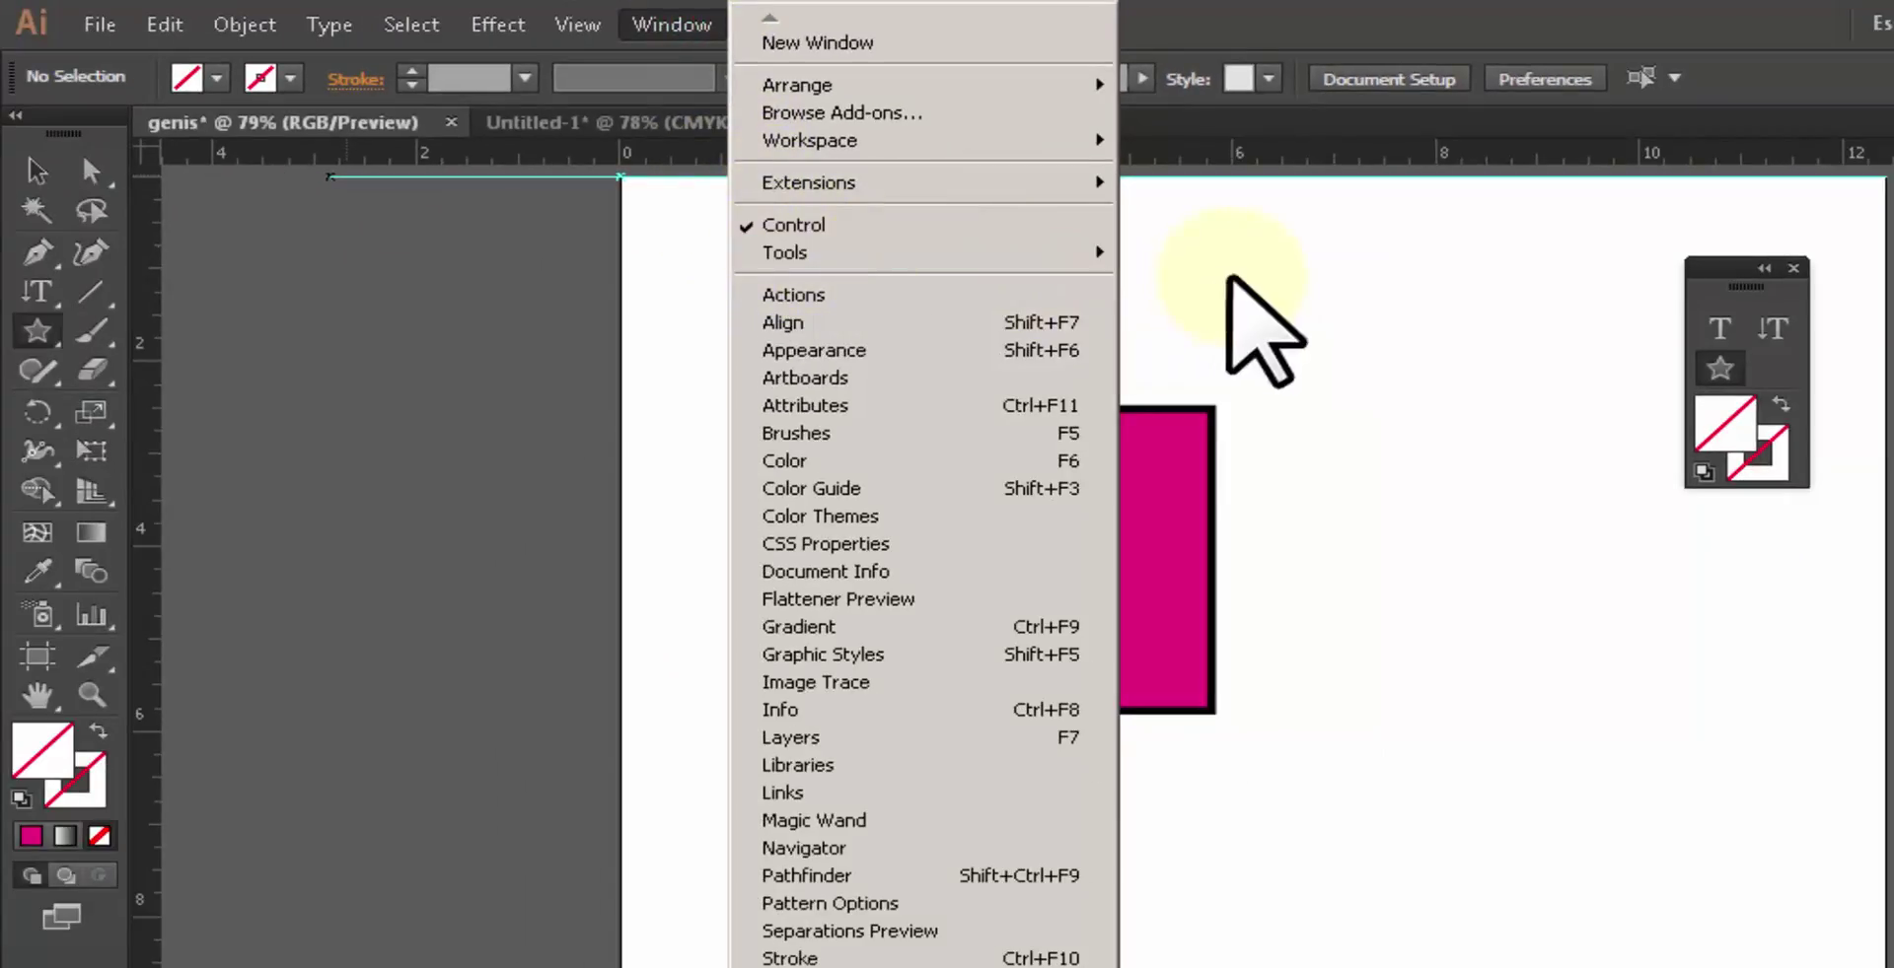
mouse_move(937, 254)
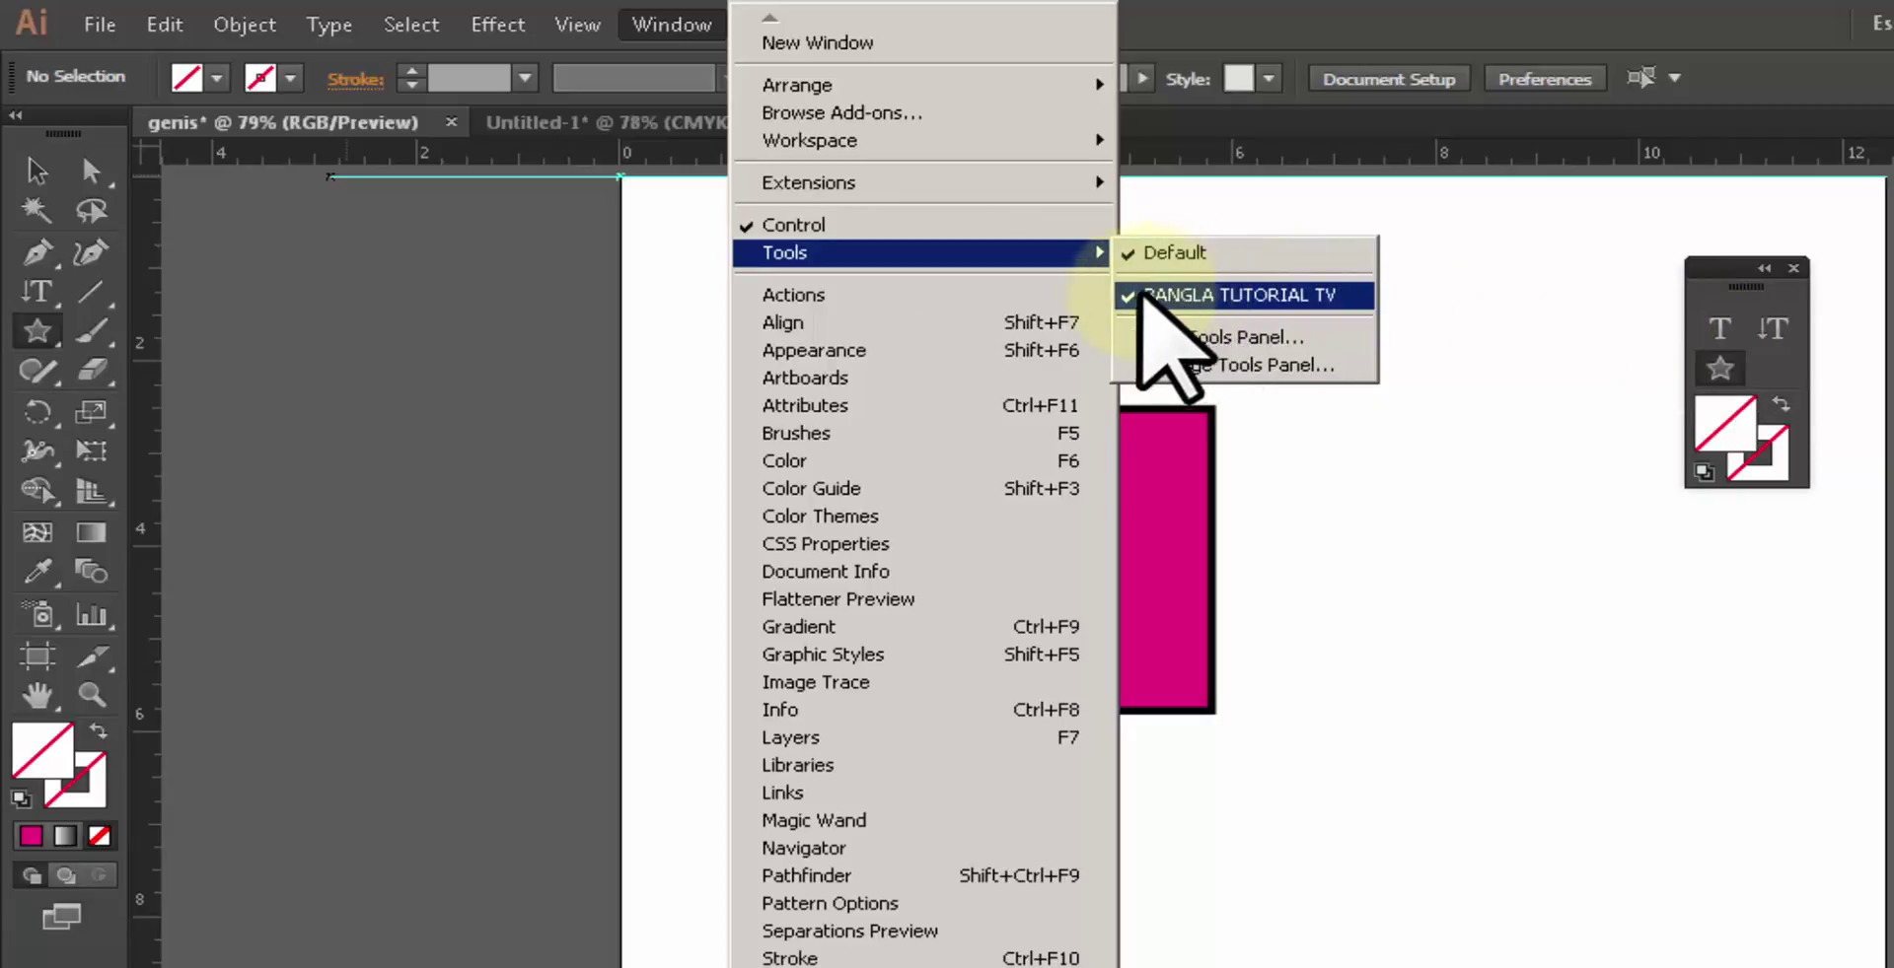
left_click(1226, 298)
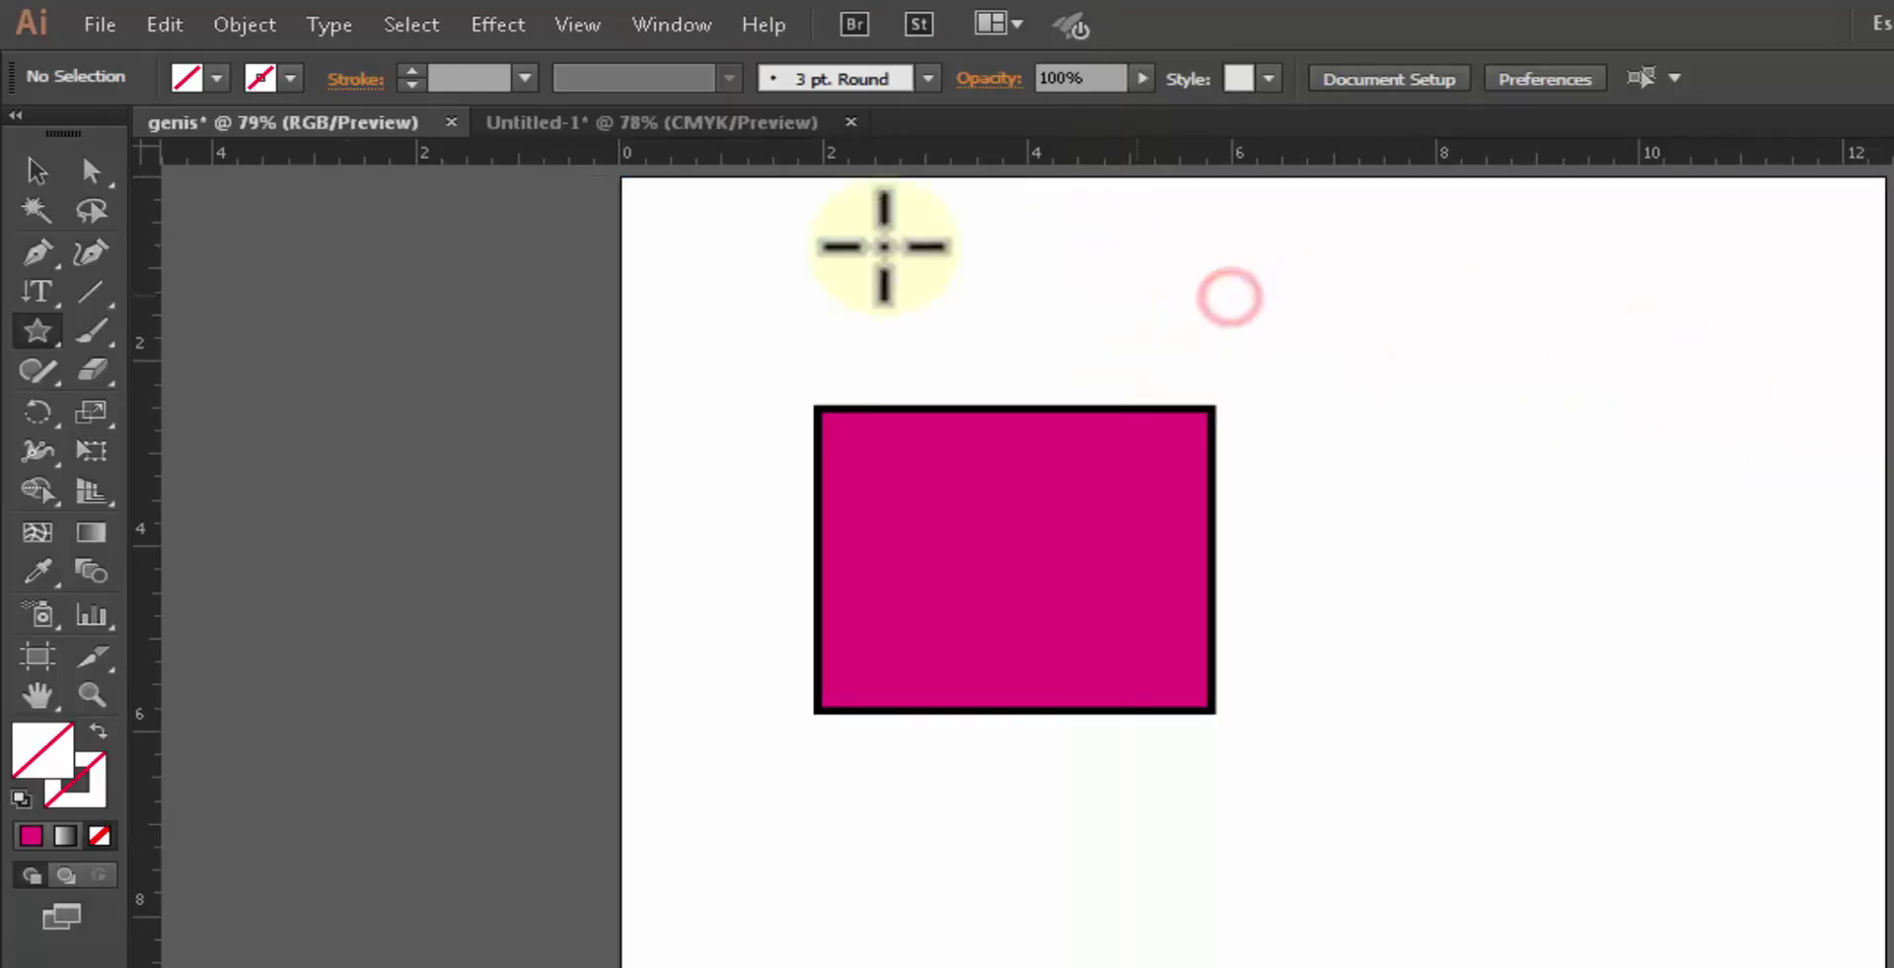
left_click(669, 24)
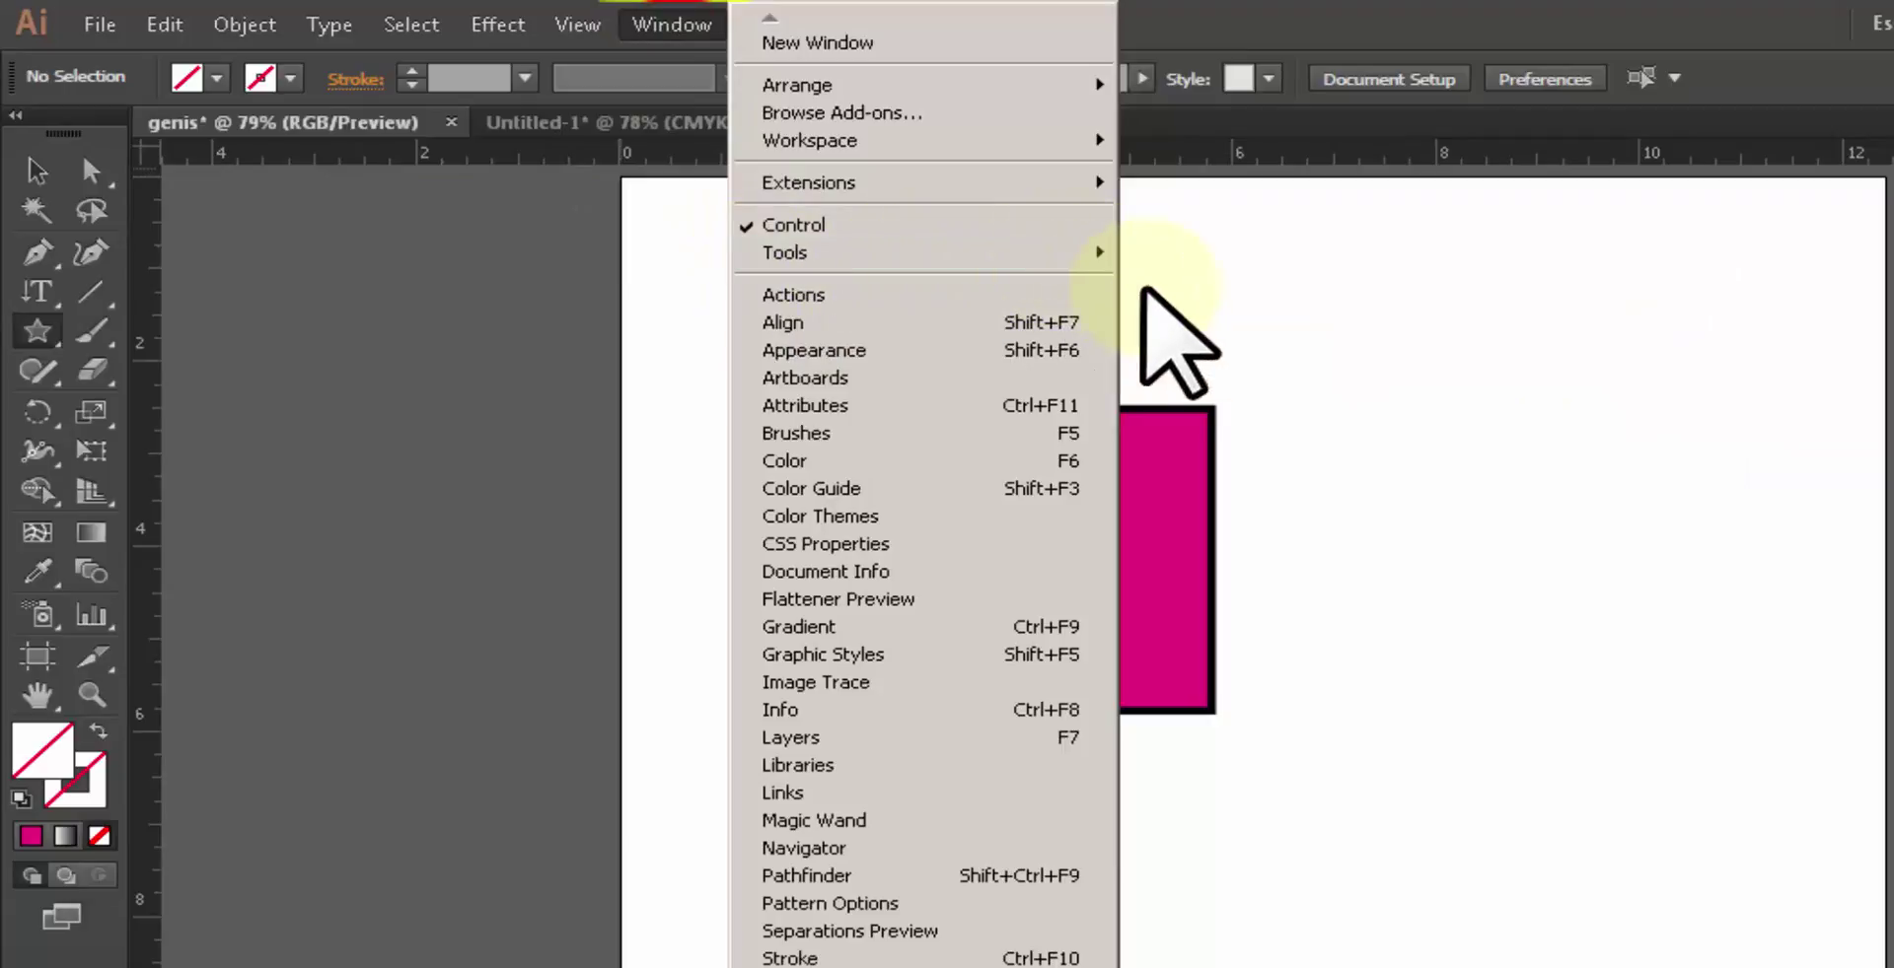
mouse_move(1065, 254)
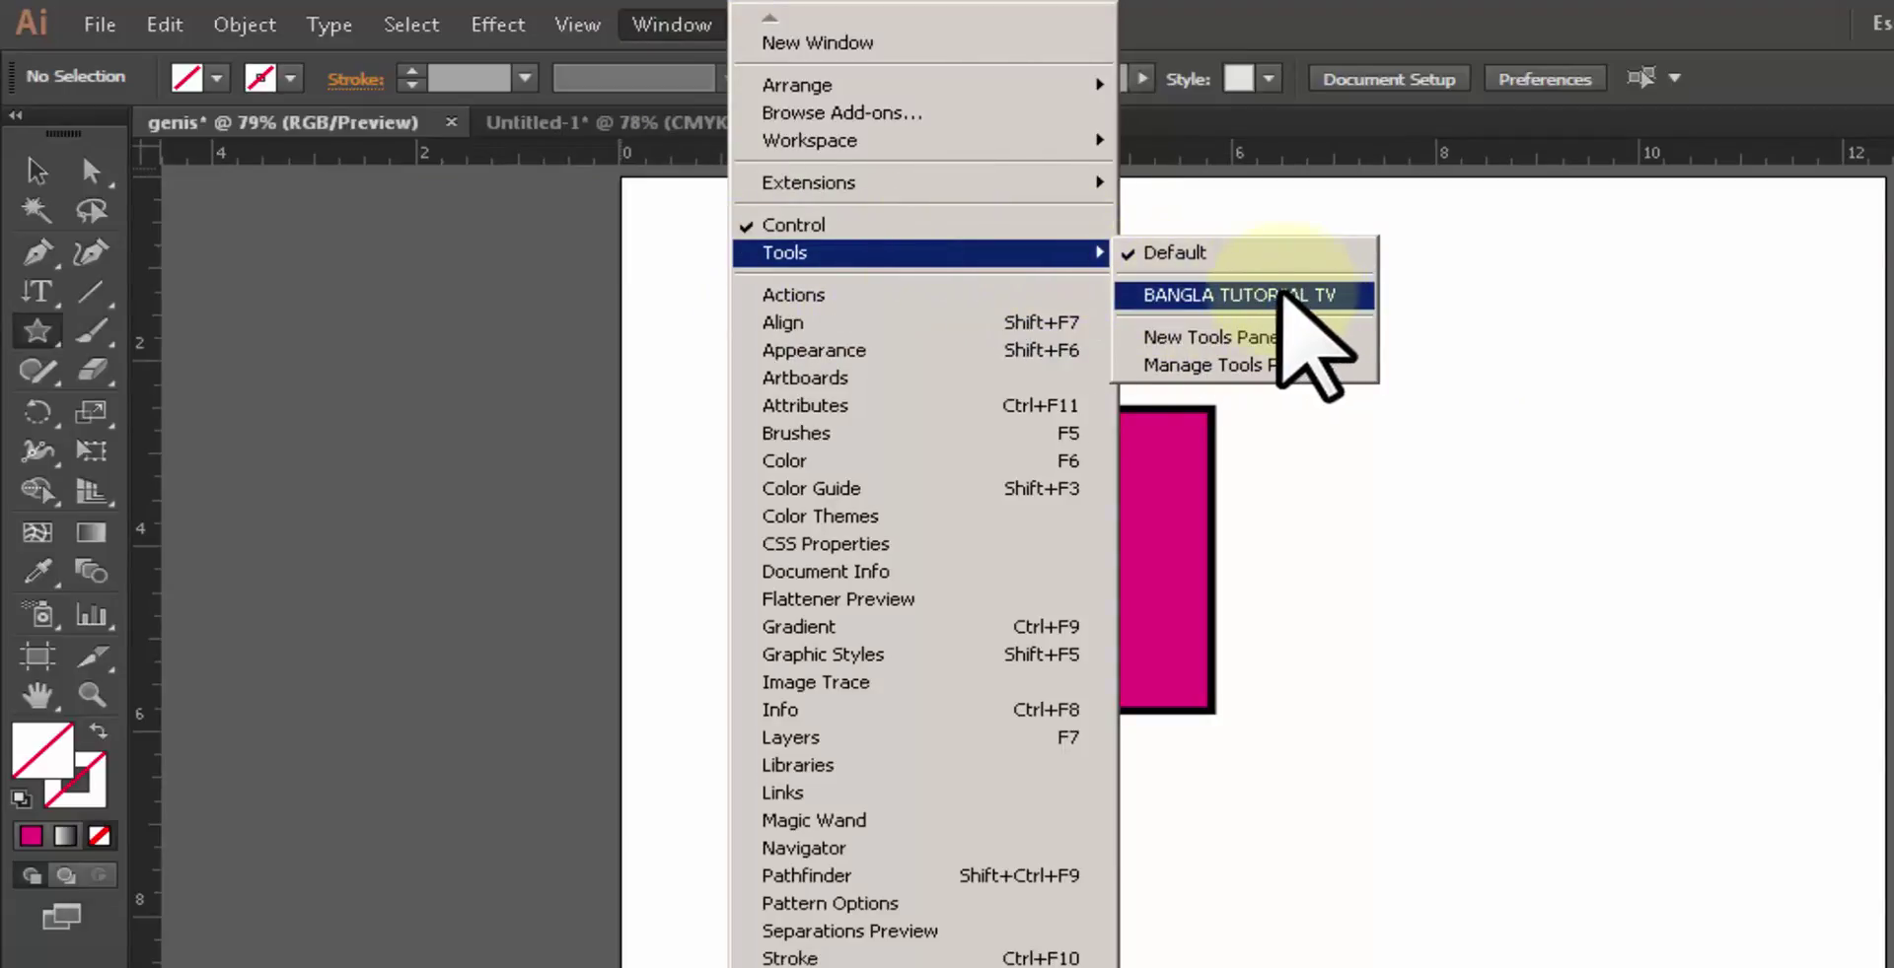
left_click(1244, 340)
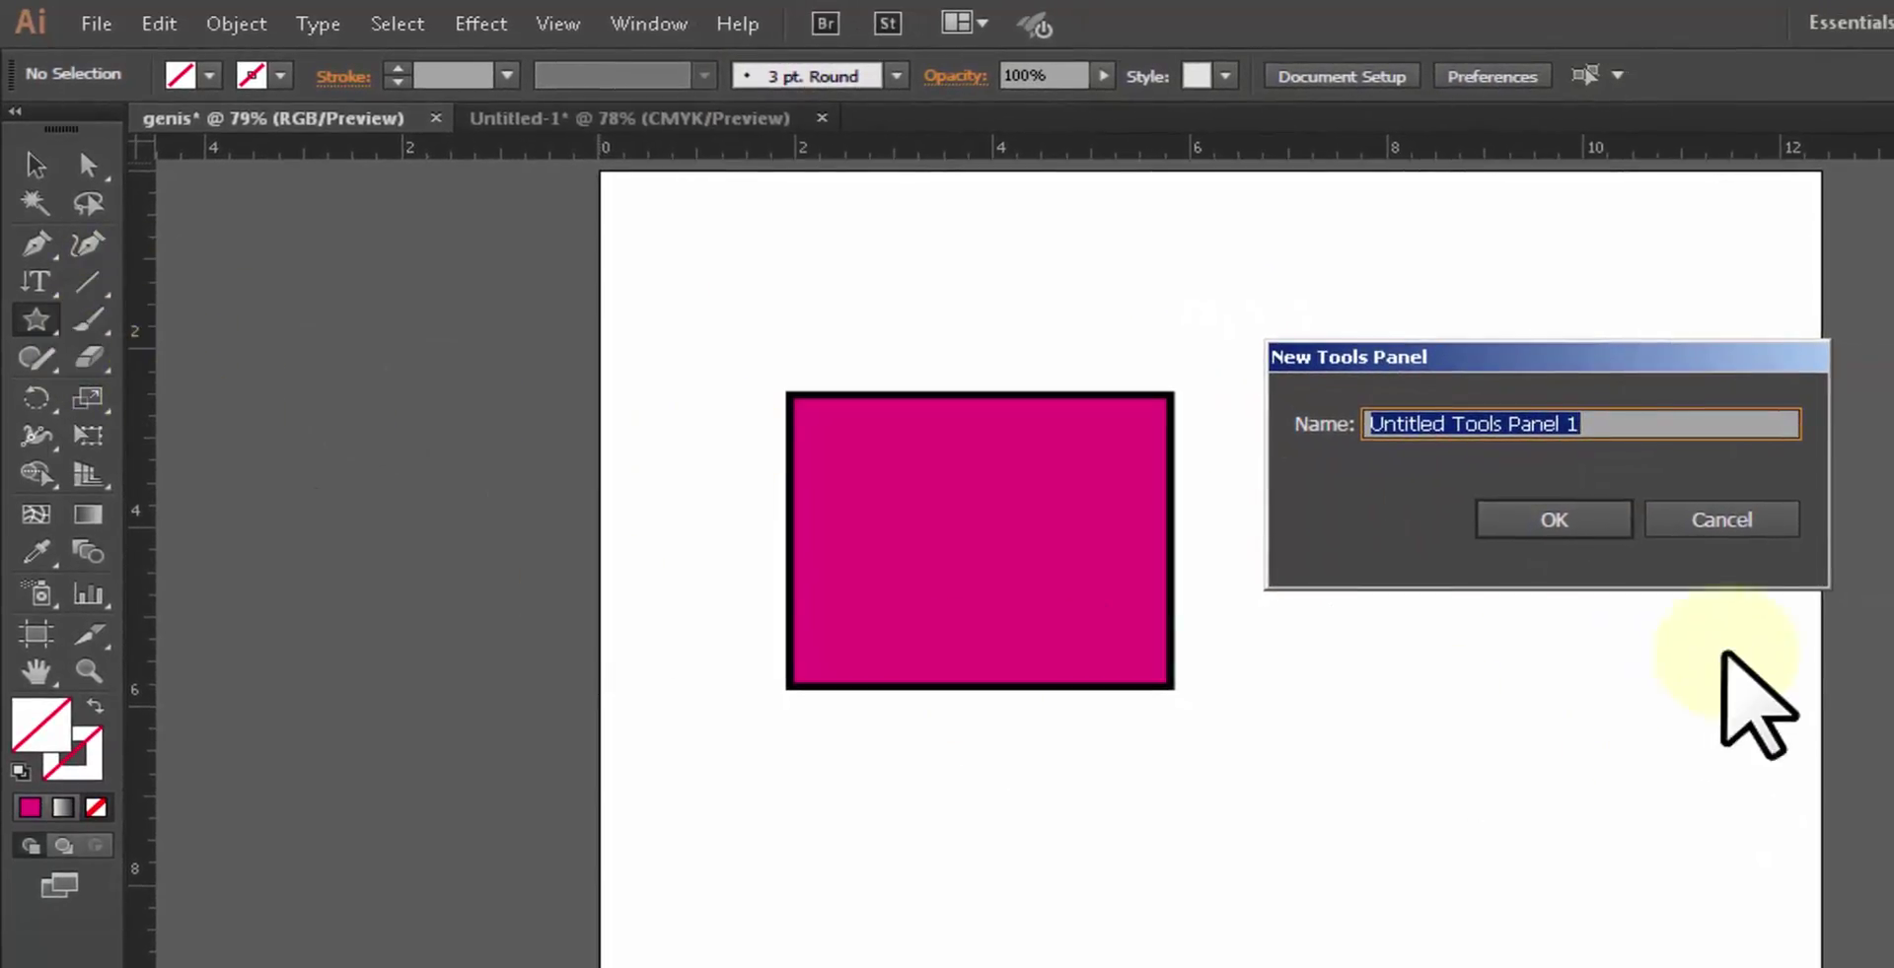
left_click(1728, 520)
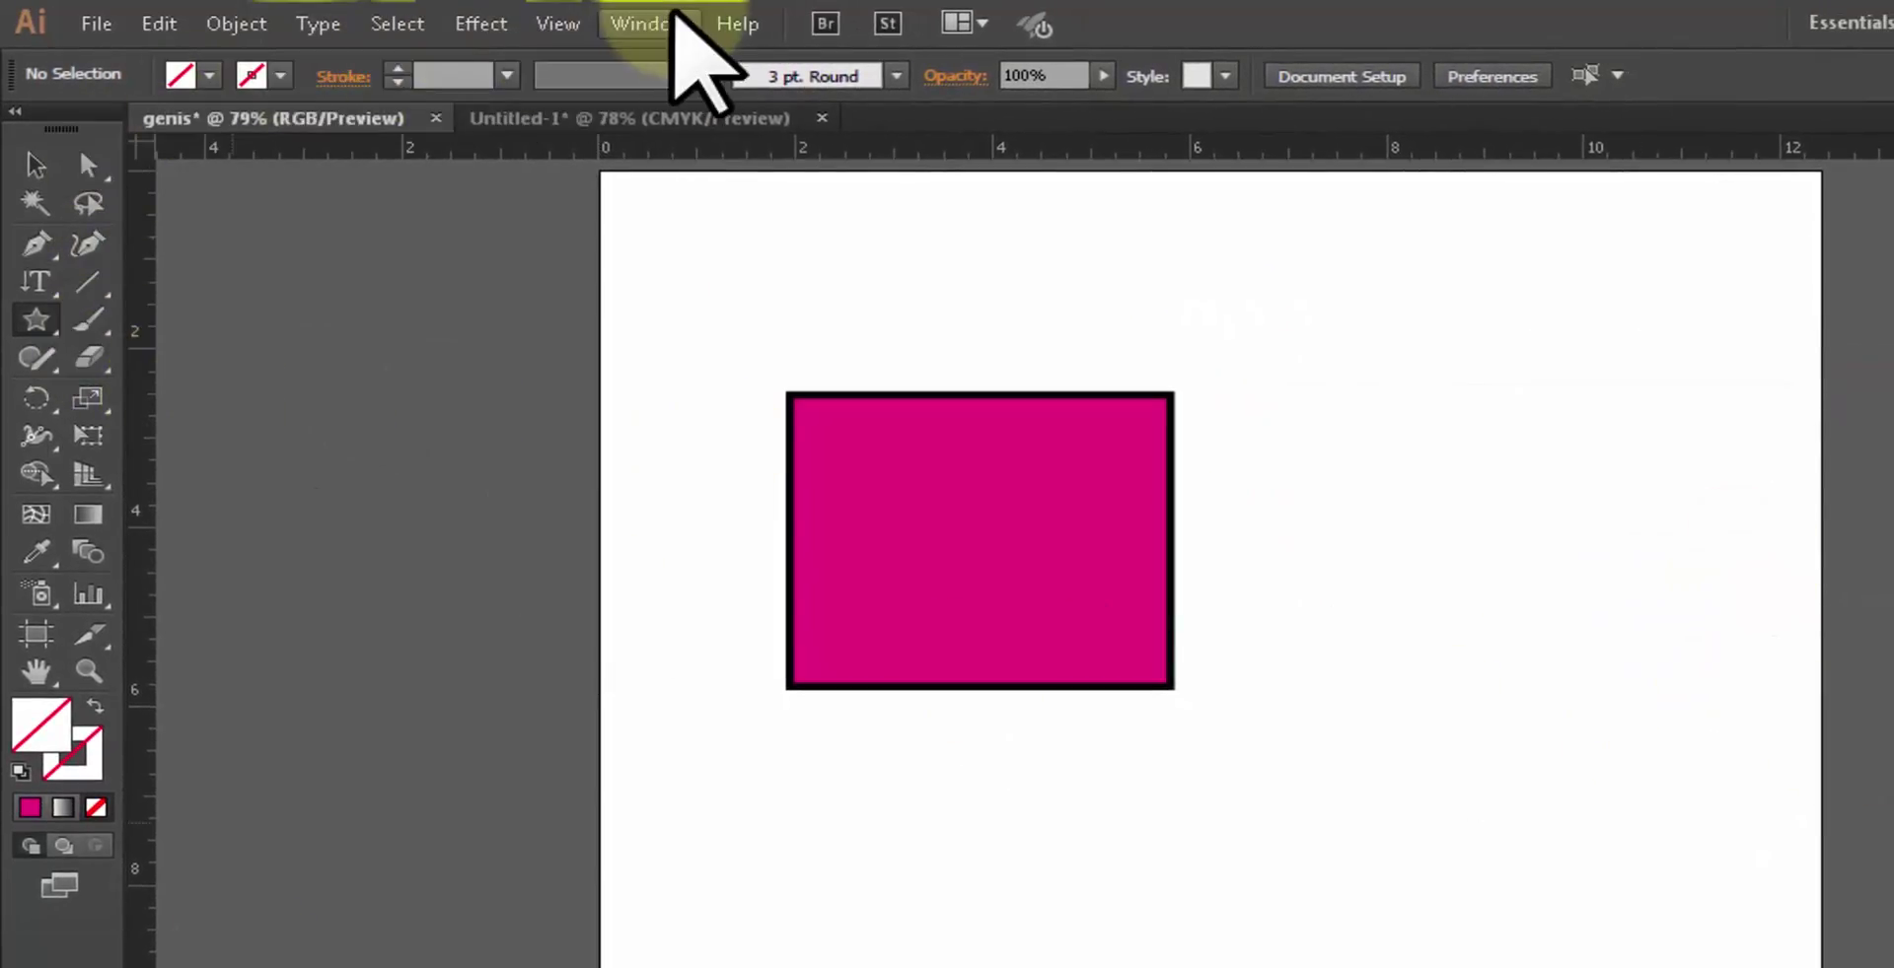
Step: Delete the BANGLA TUTORIAL TV panel from the list of managed tools panels and confirm the change
left_click(659, 33)
mouse_move(1031, 244)
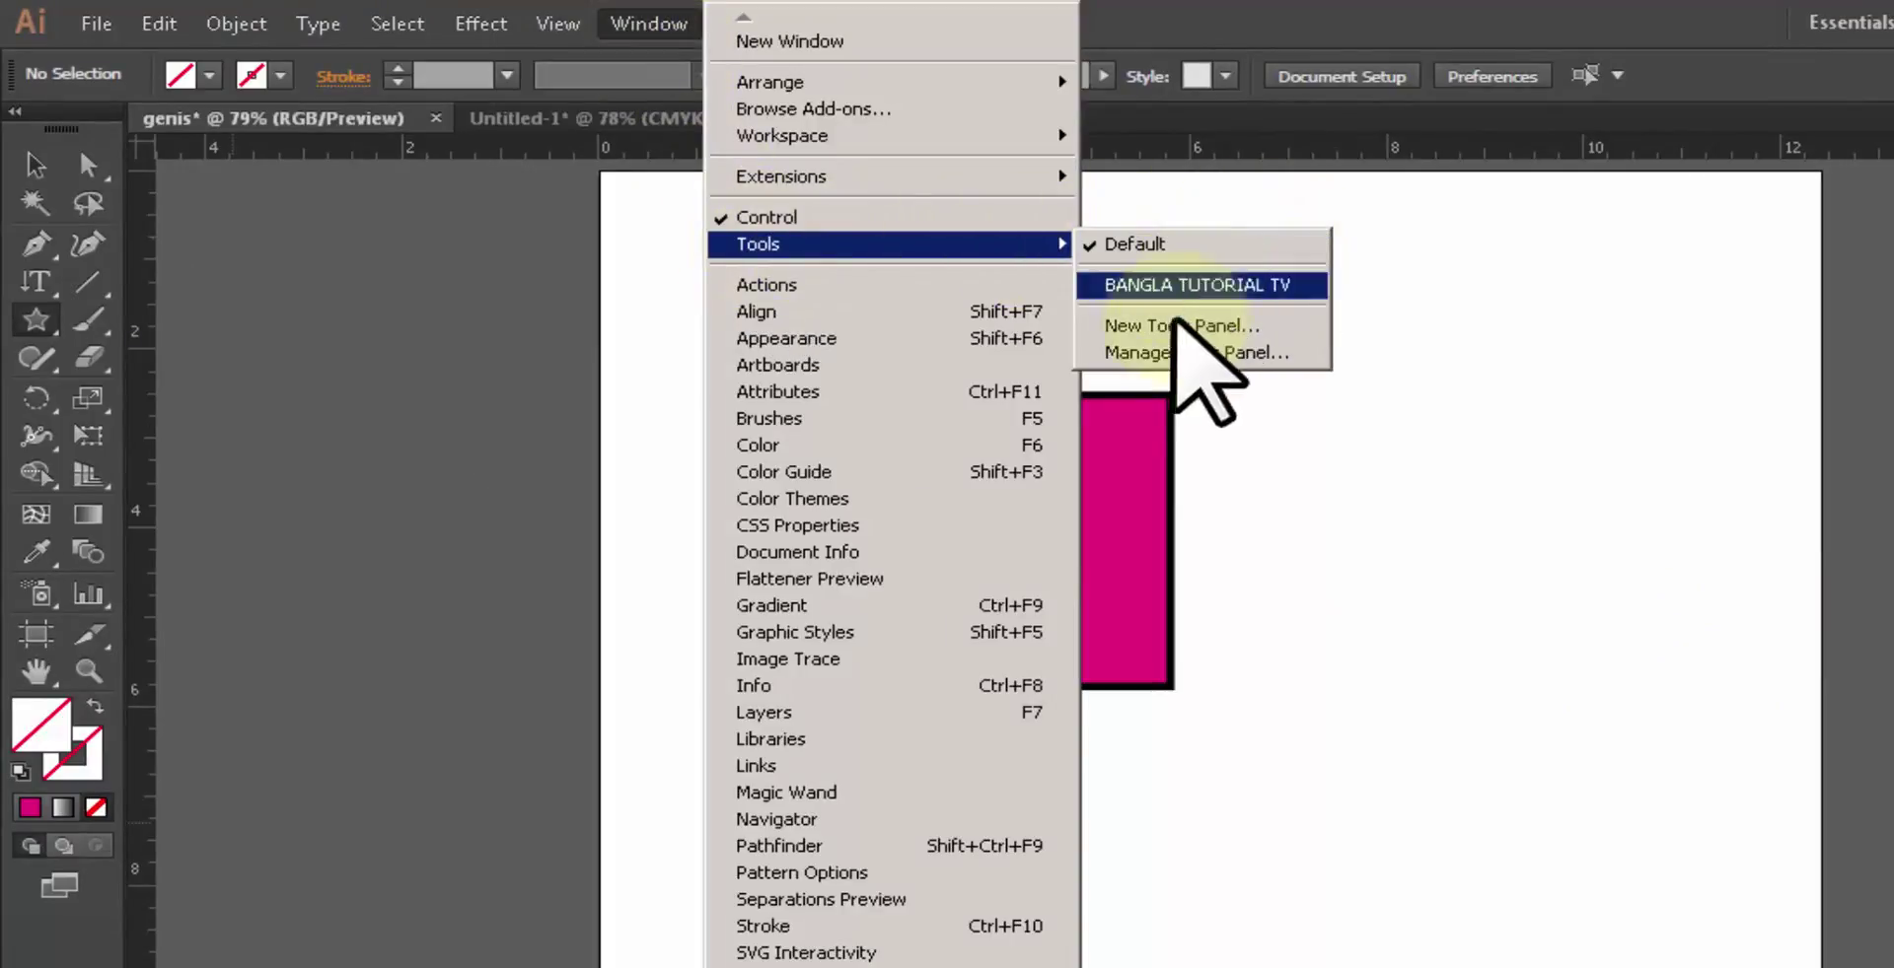
left_click(1258, 355)
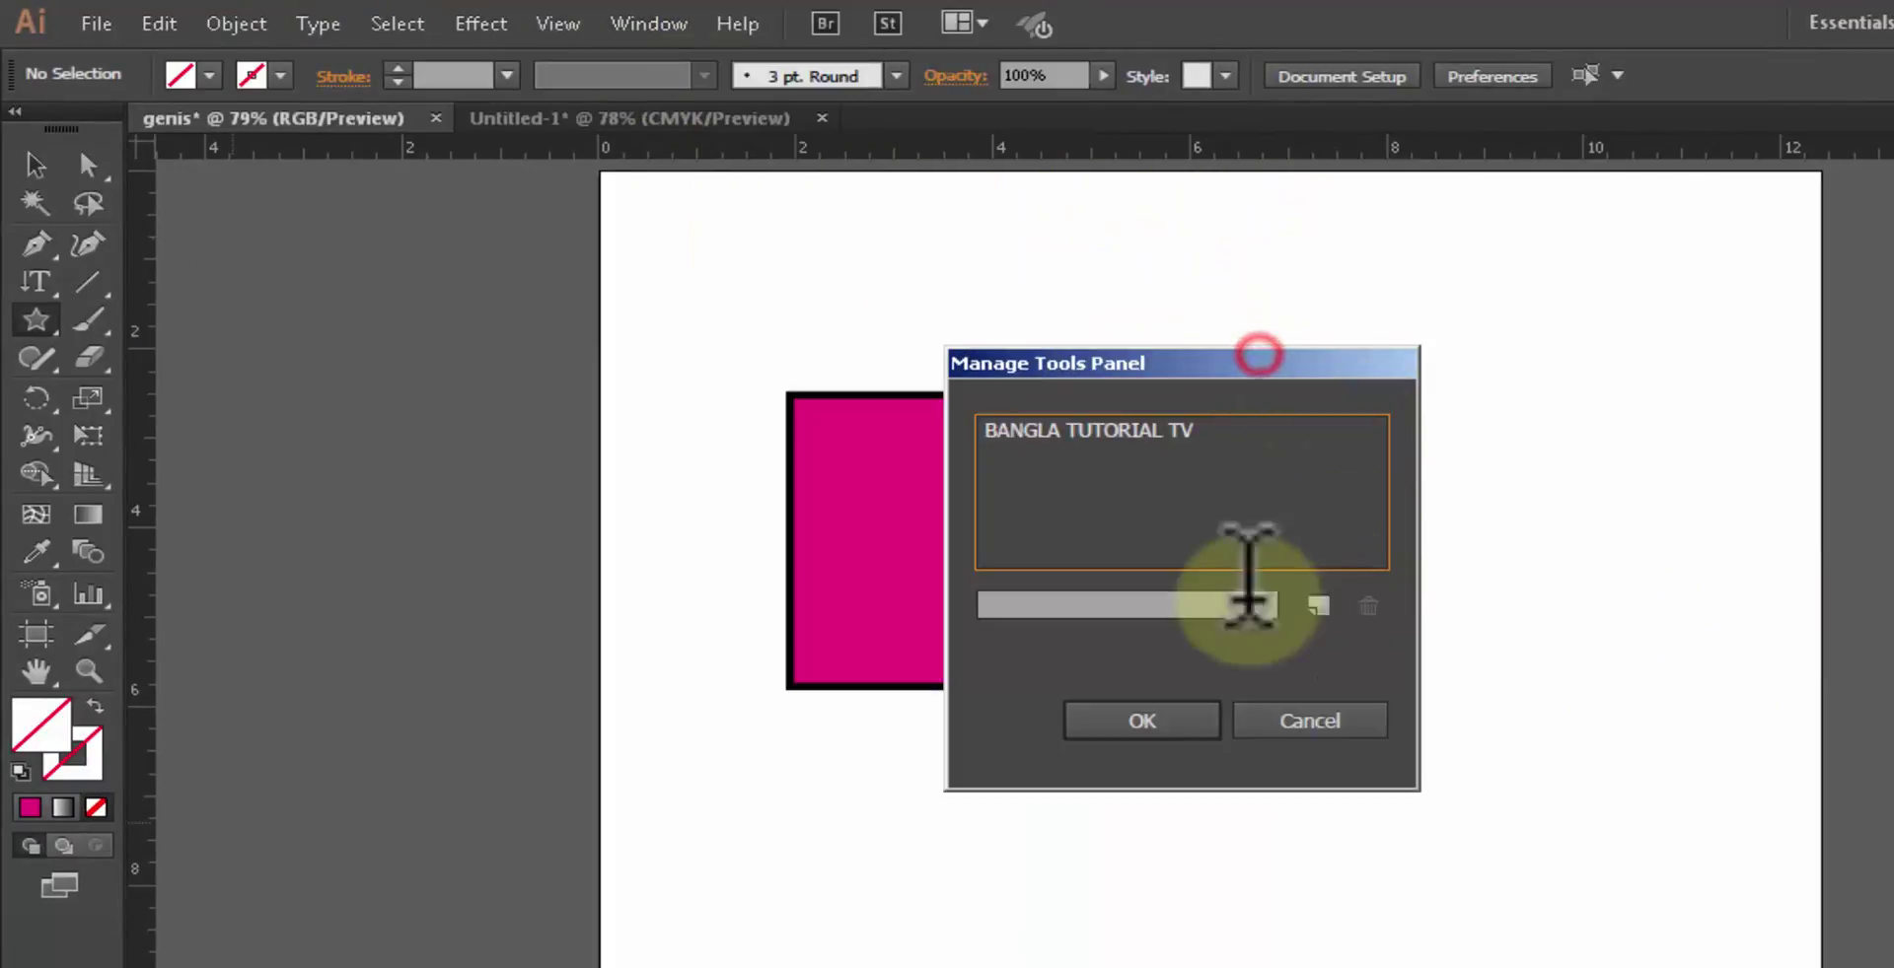
left_click_drag(1271, 365, 1783, 310)
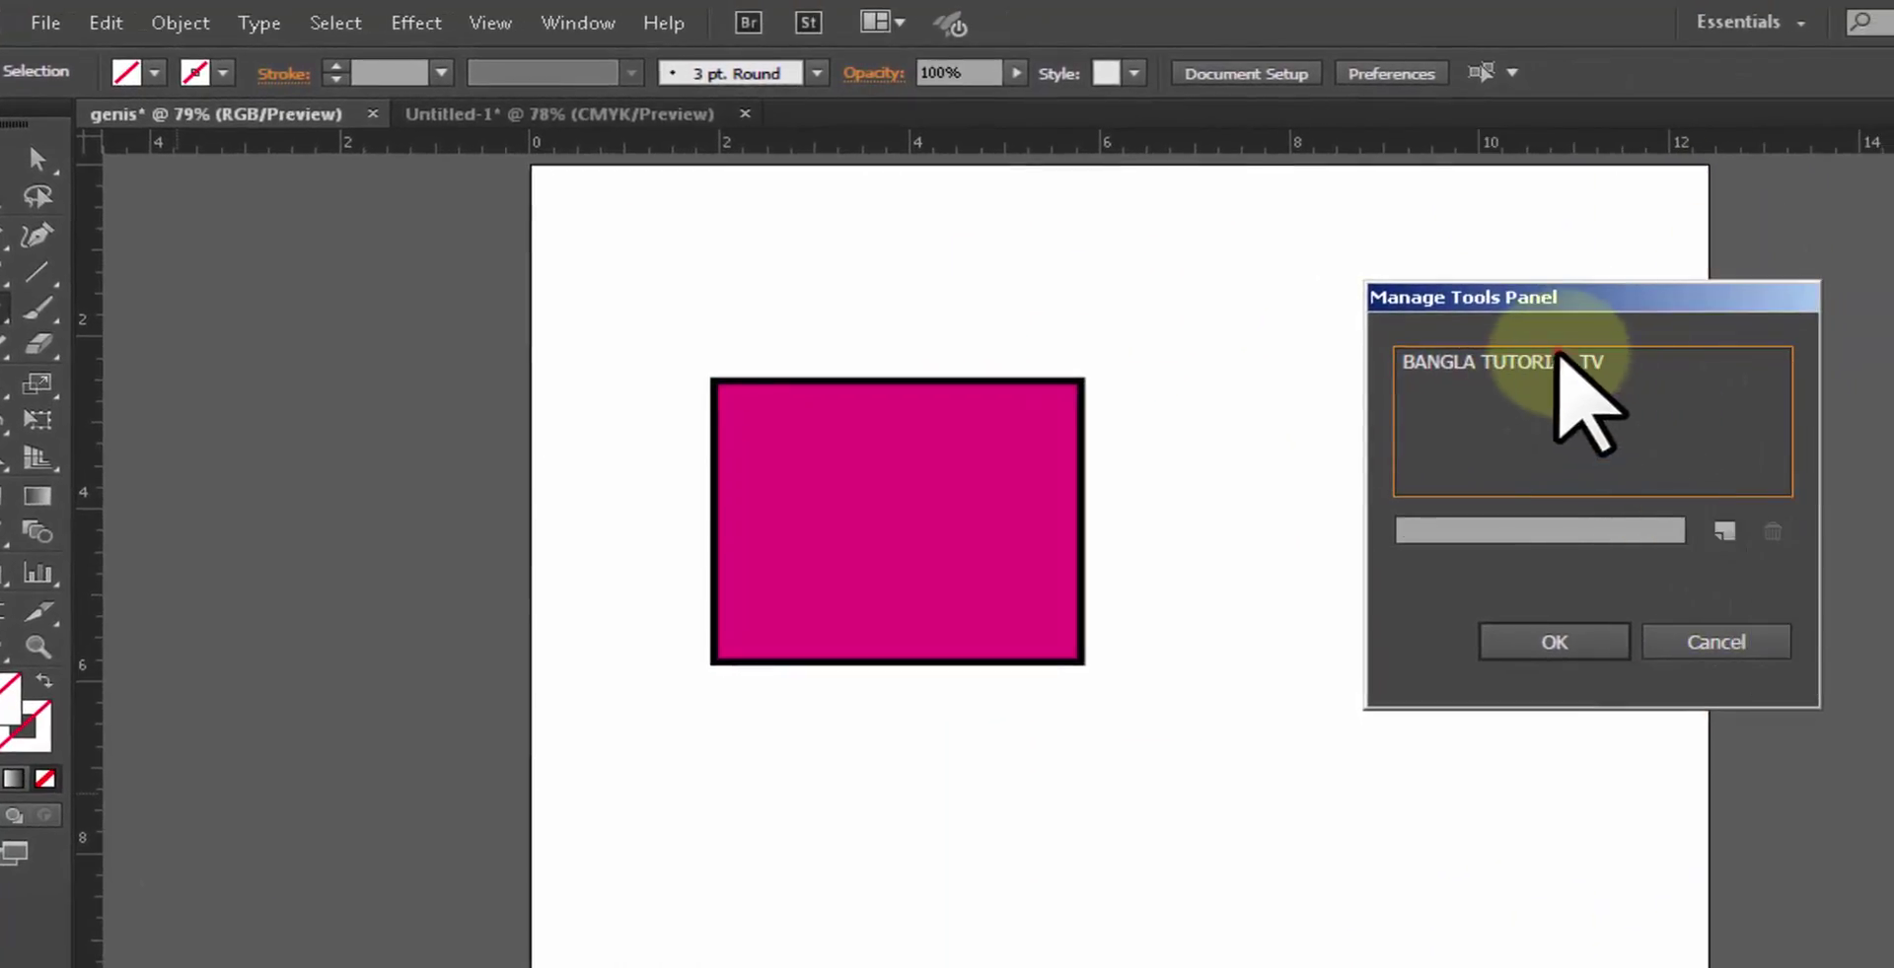
left_click(1553, 362)
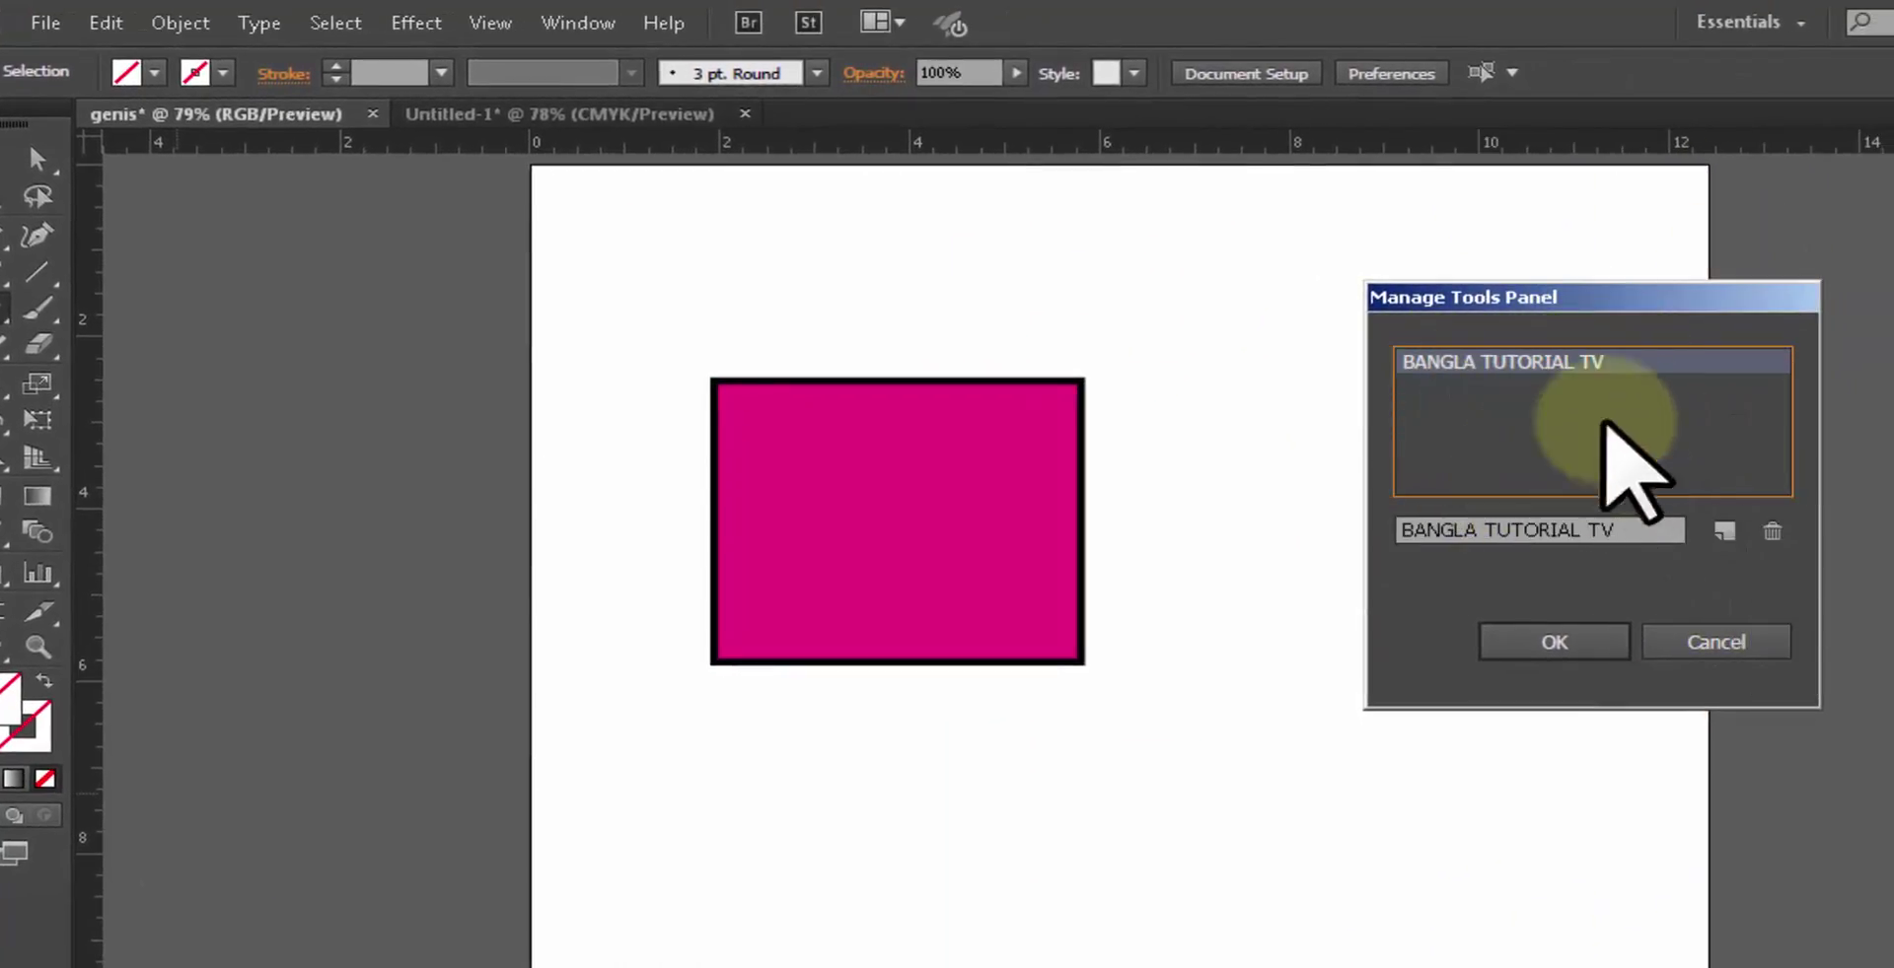
left_click(1773, 532)
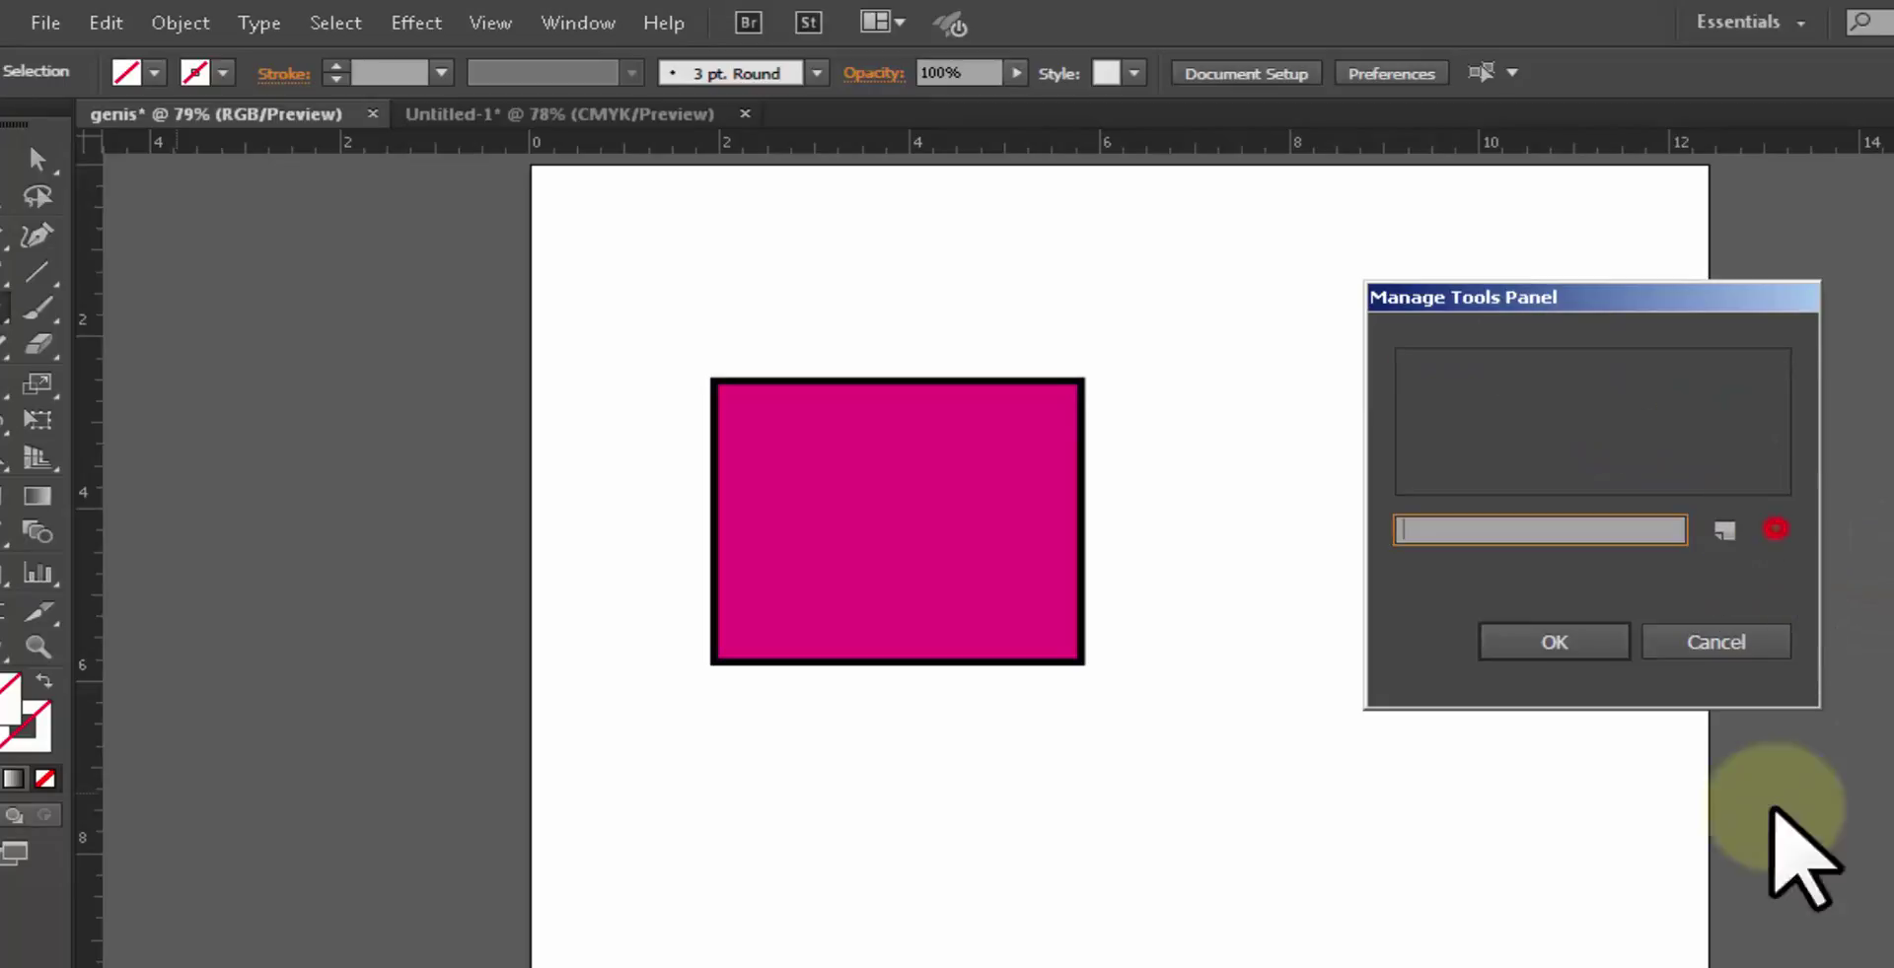
left_click(1555, 642)
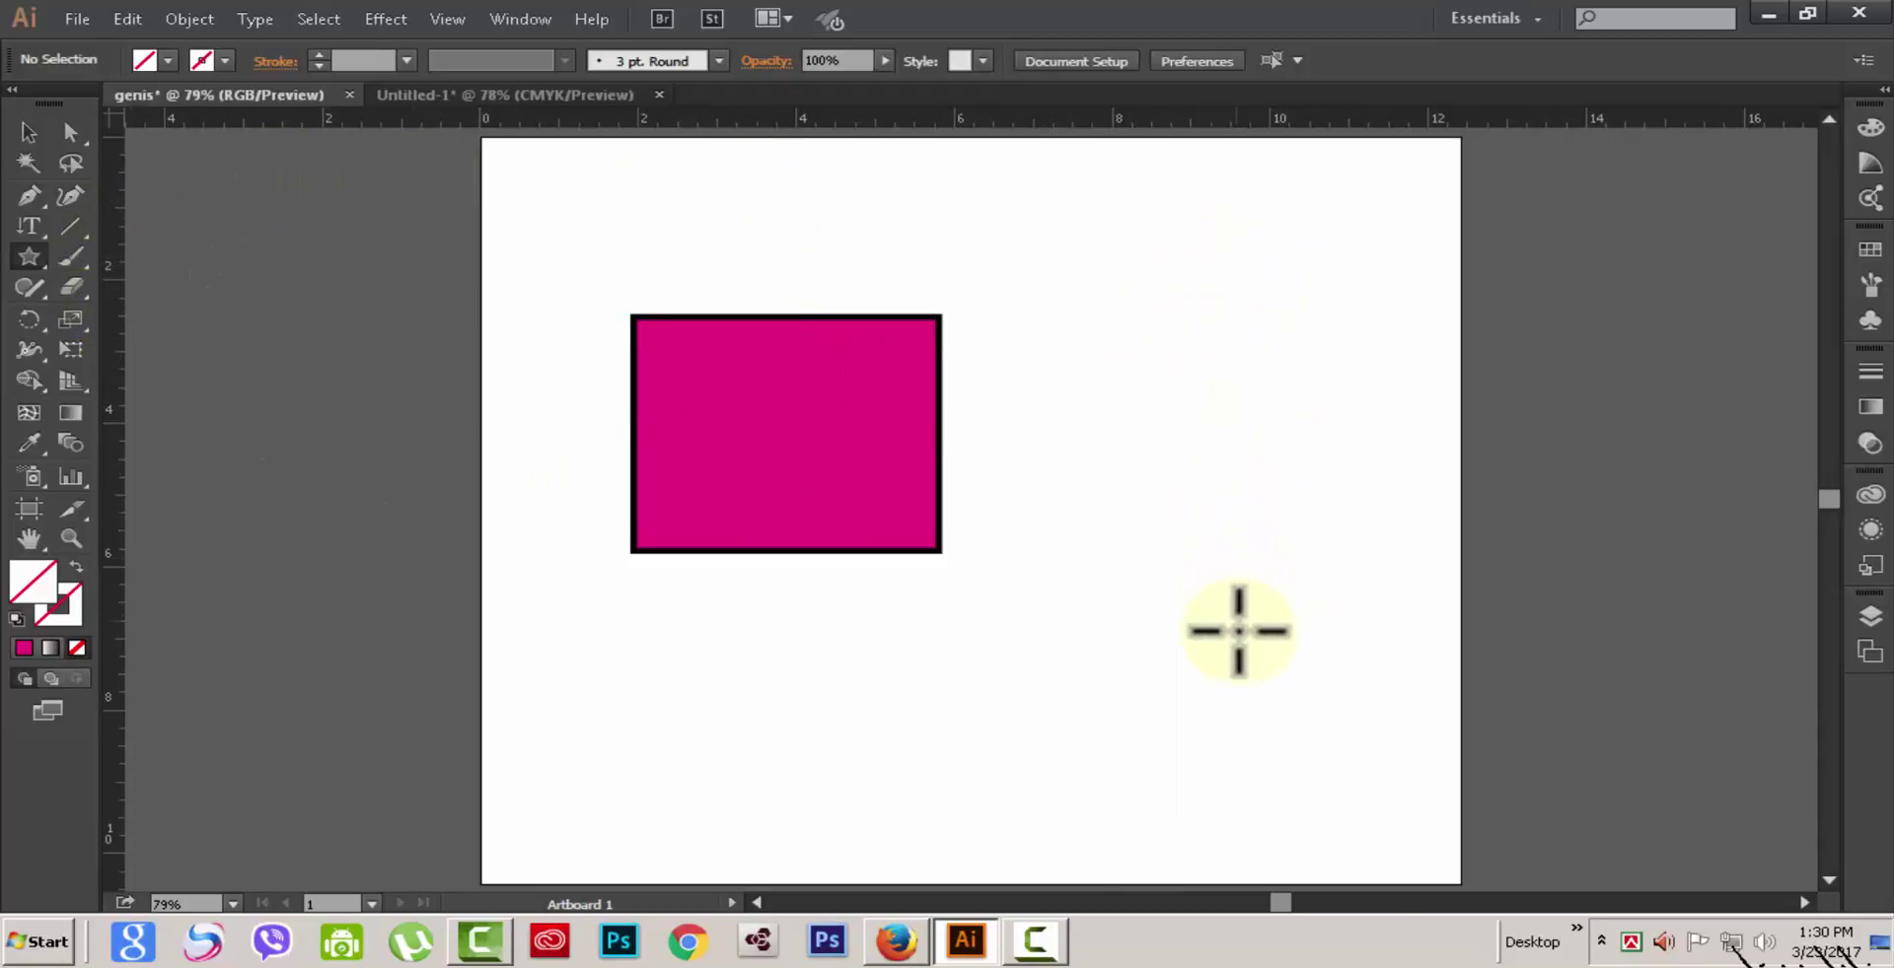
Step: Switch to the Untitled-1 document, select the flower and striped background with the Selection tool, and clear the selection
left_click(438, 95)
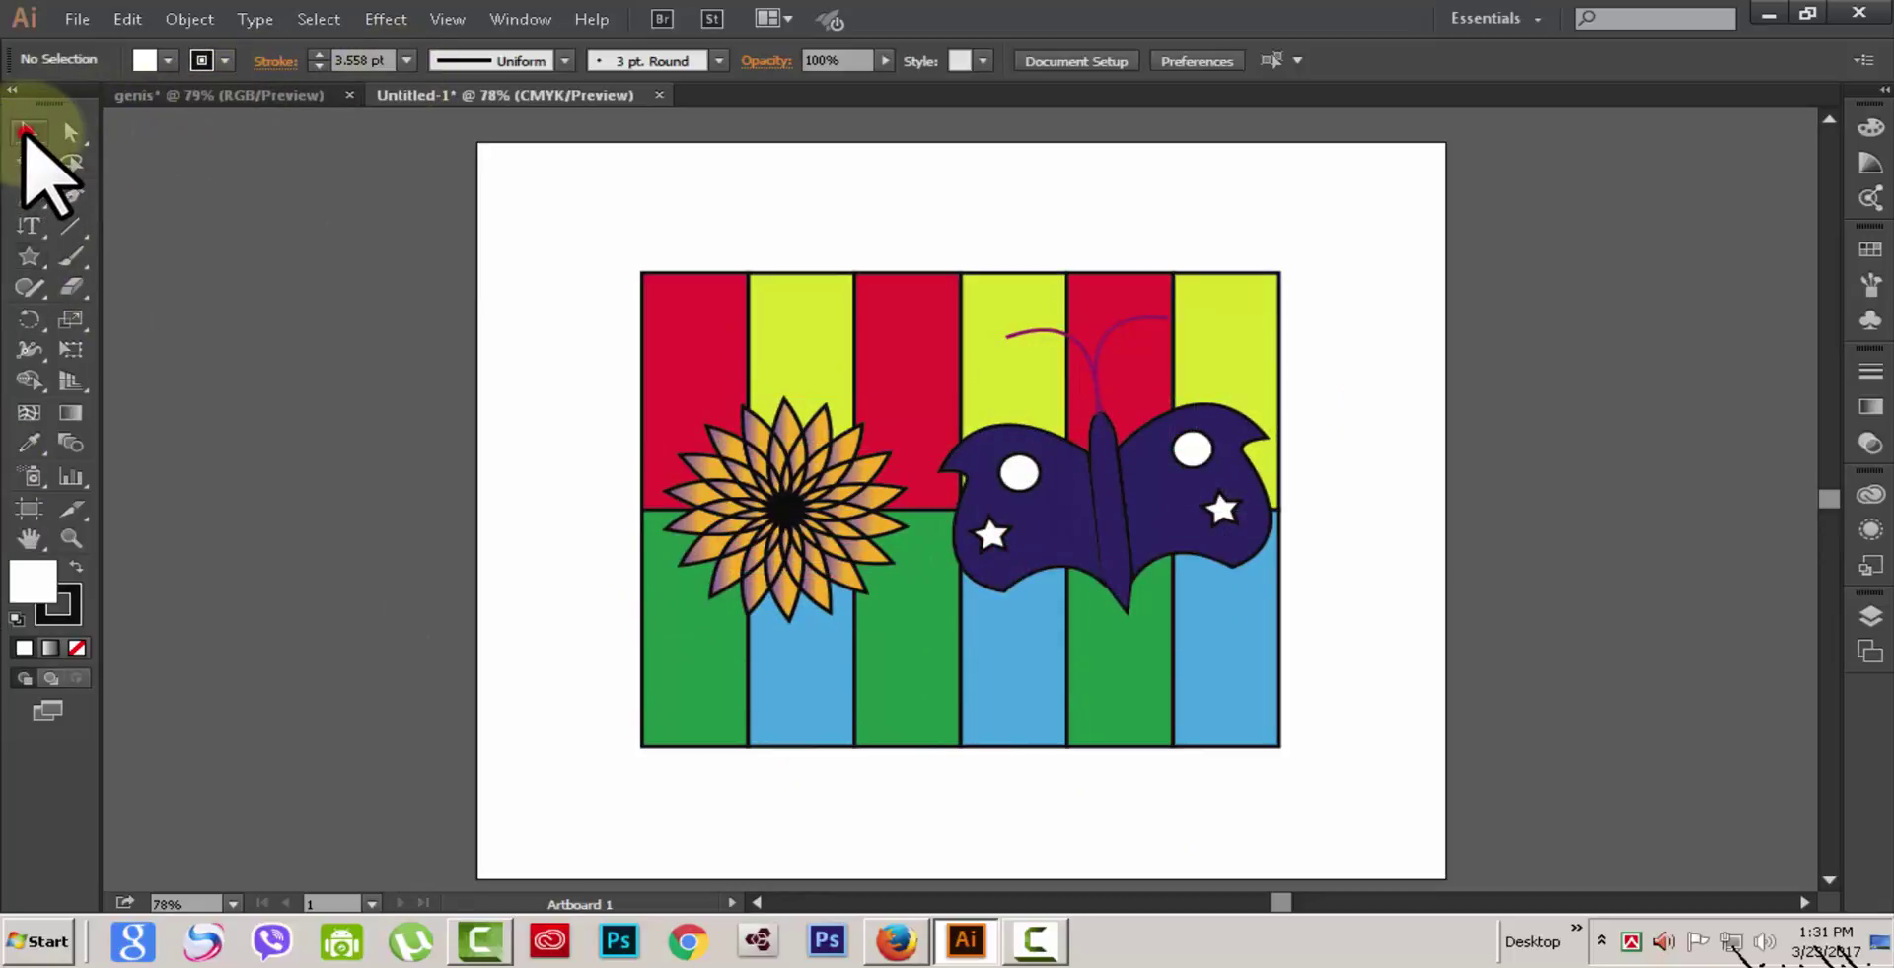
left_click(27, 131)
left_click_drag(561, 377, 863, 641)
left_click(716, 337)
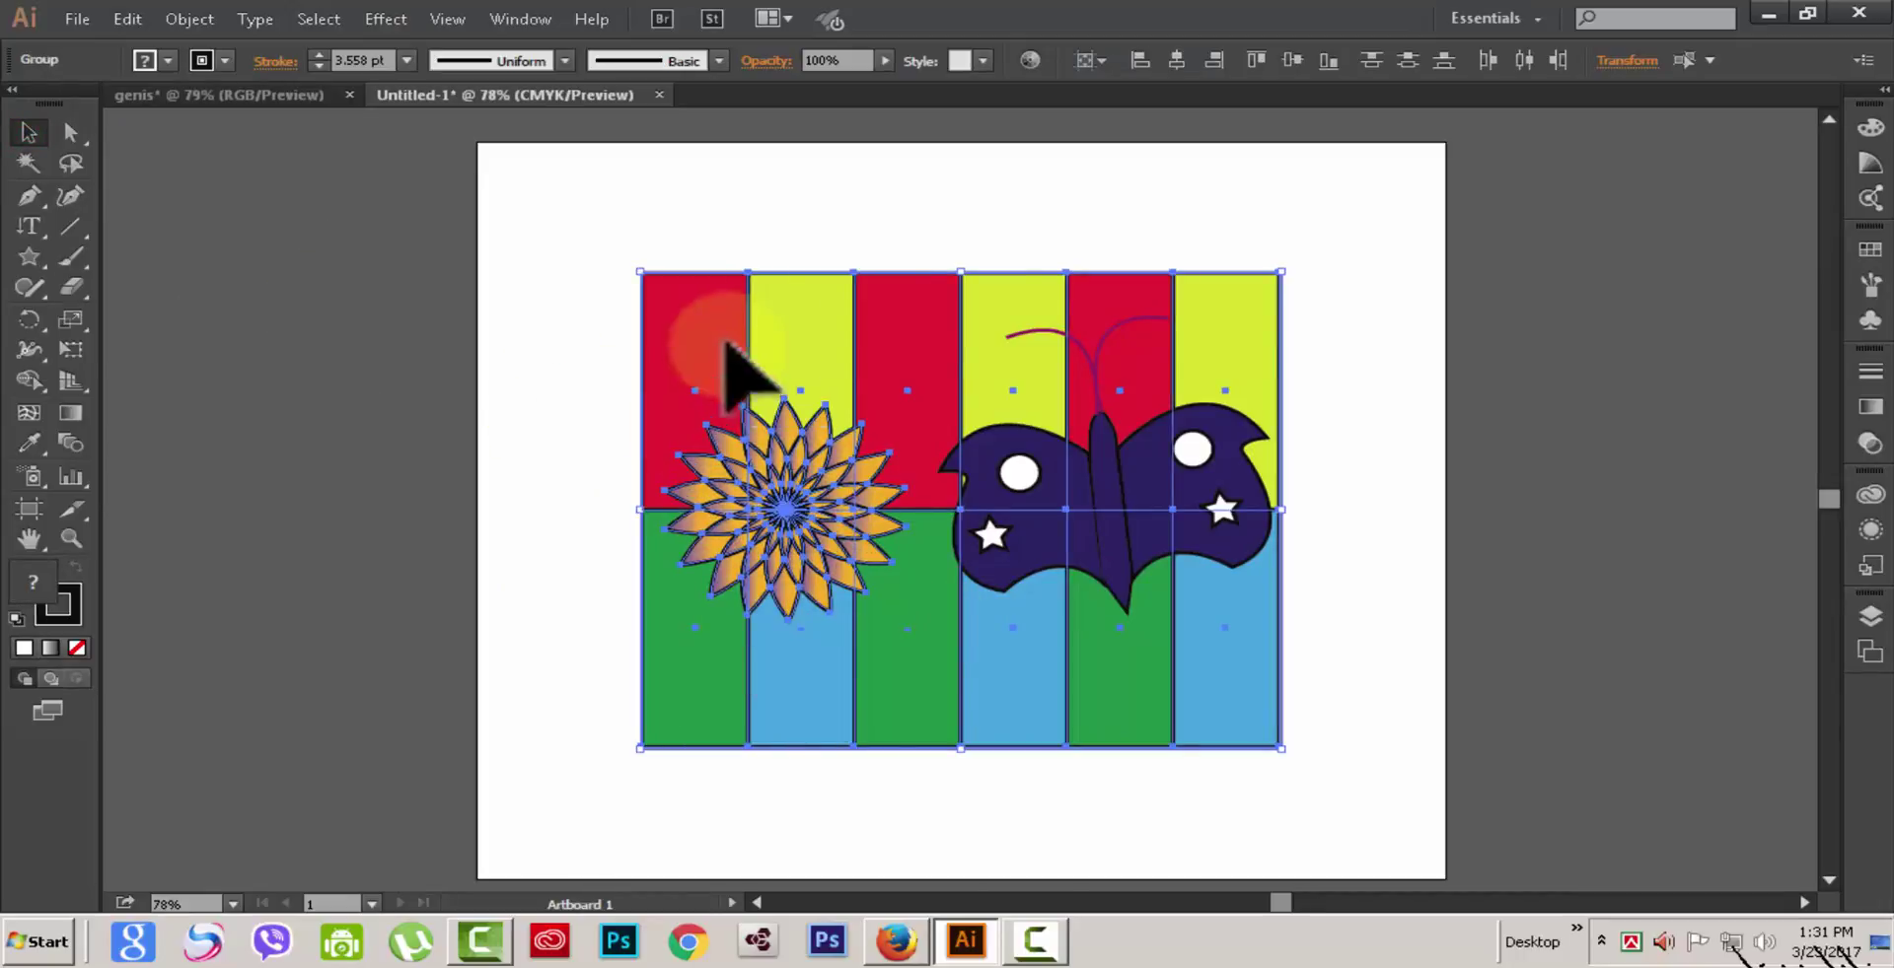
left_click(157, 296)
Step: Try moving the striped background up and to the right on the artboard, undo the move, and deselect it
left_click(703, 379)
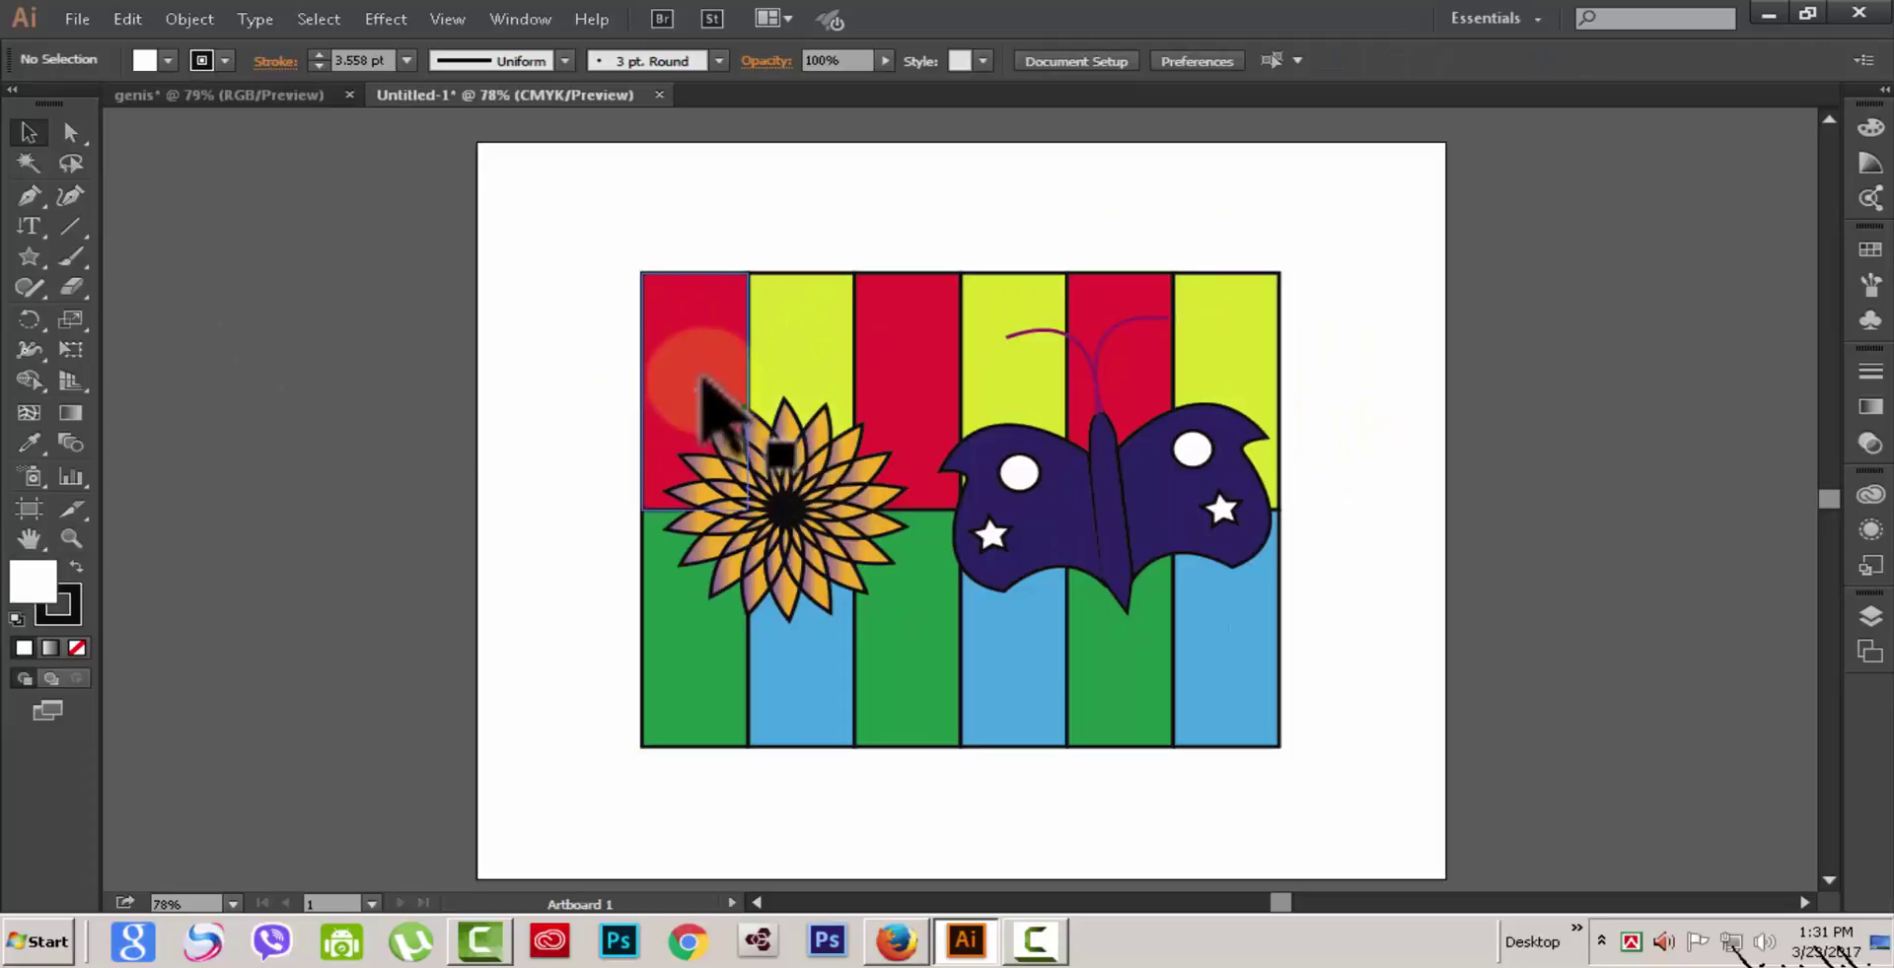
left_click_drag(704, 393, 928, 289)
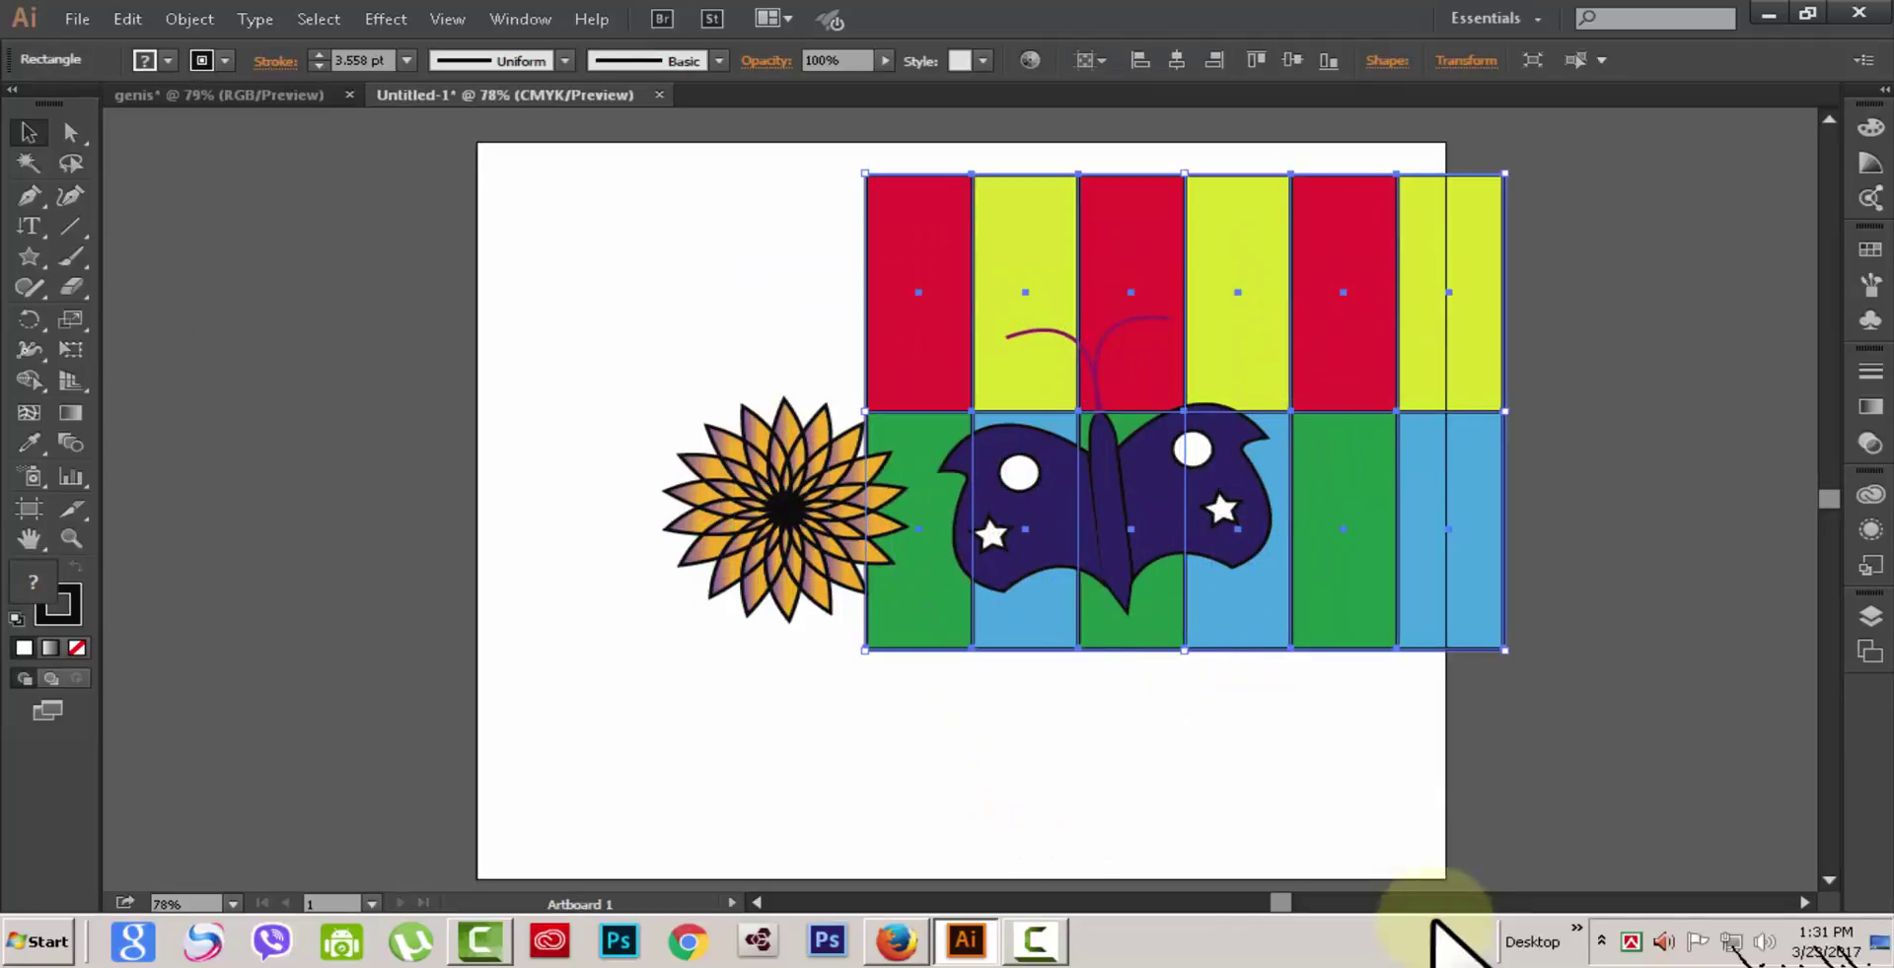
key("ctrl+z")
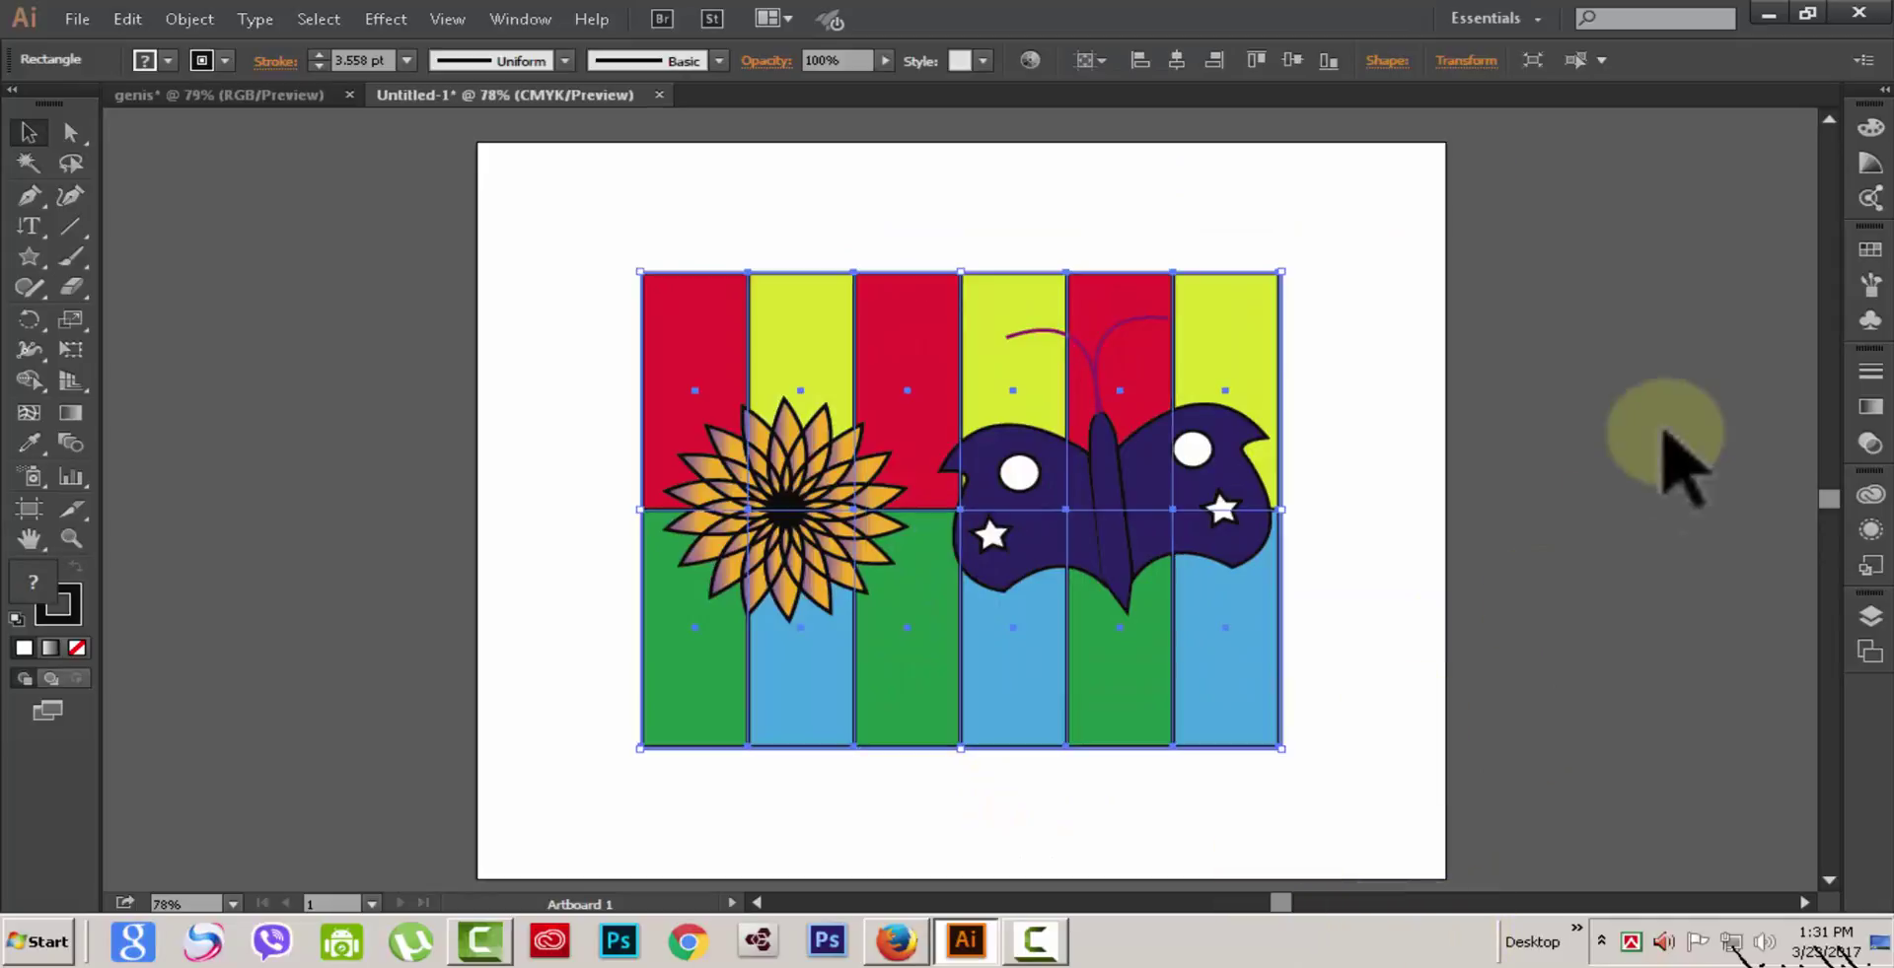
left_click(1686, 402)
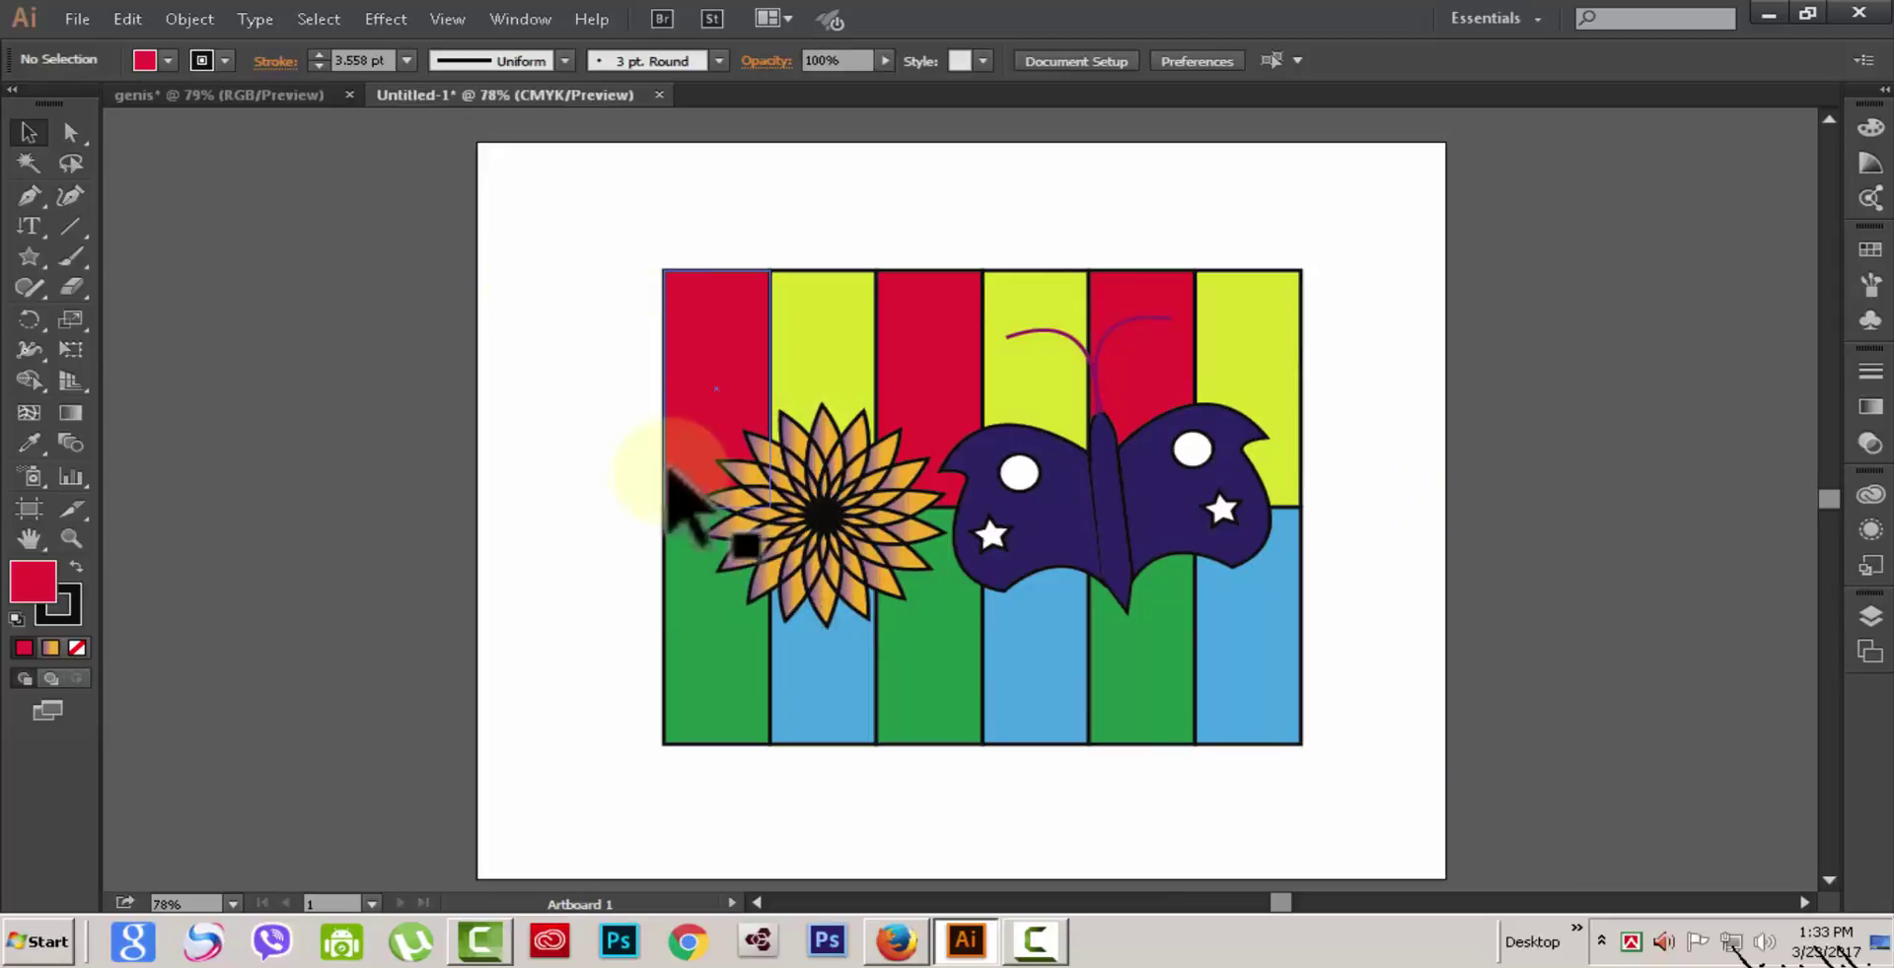
Step: Try selecting the flower's centre and several of its petals individually, and clear the selection
left_click(827, 532)
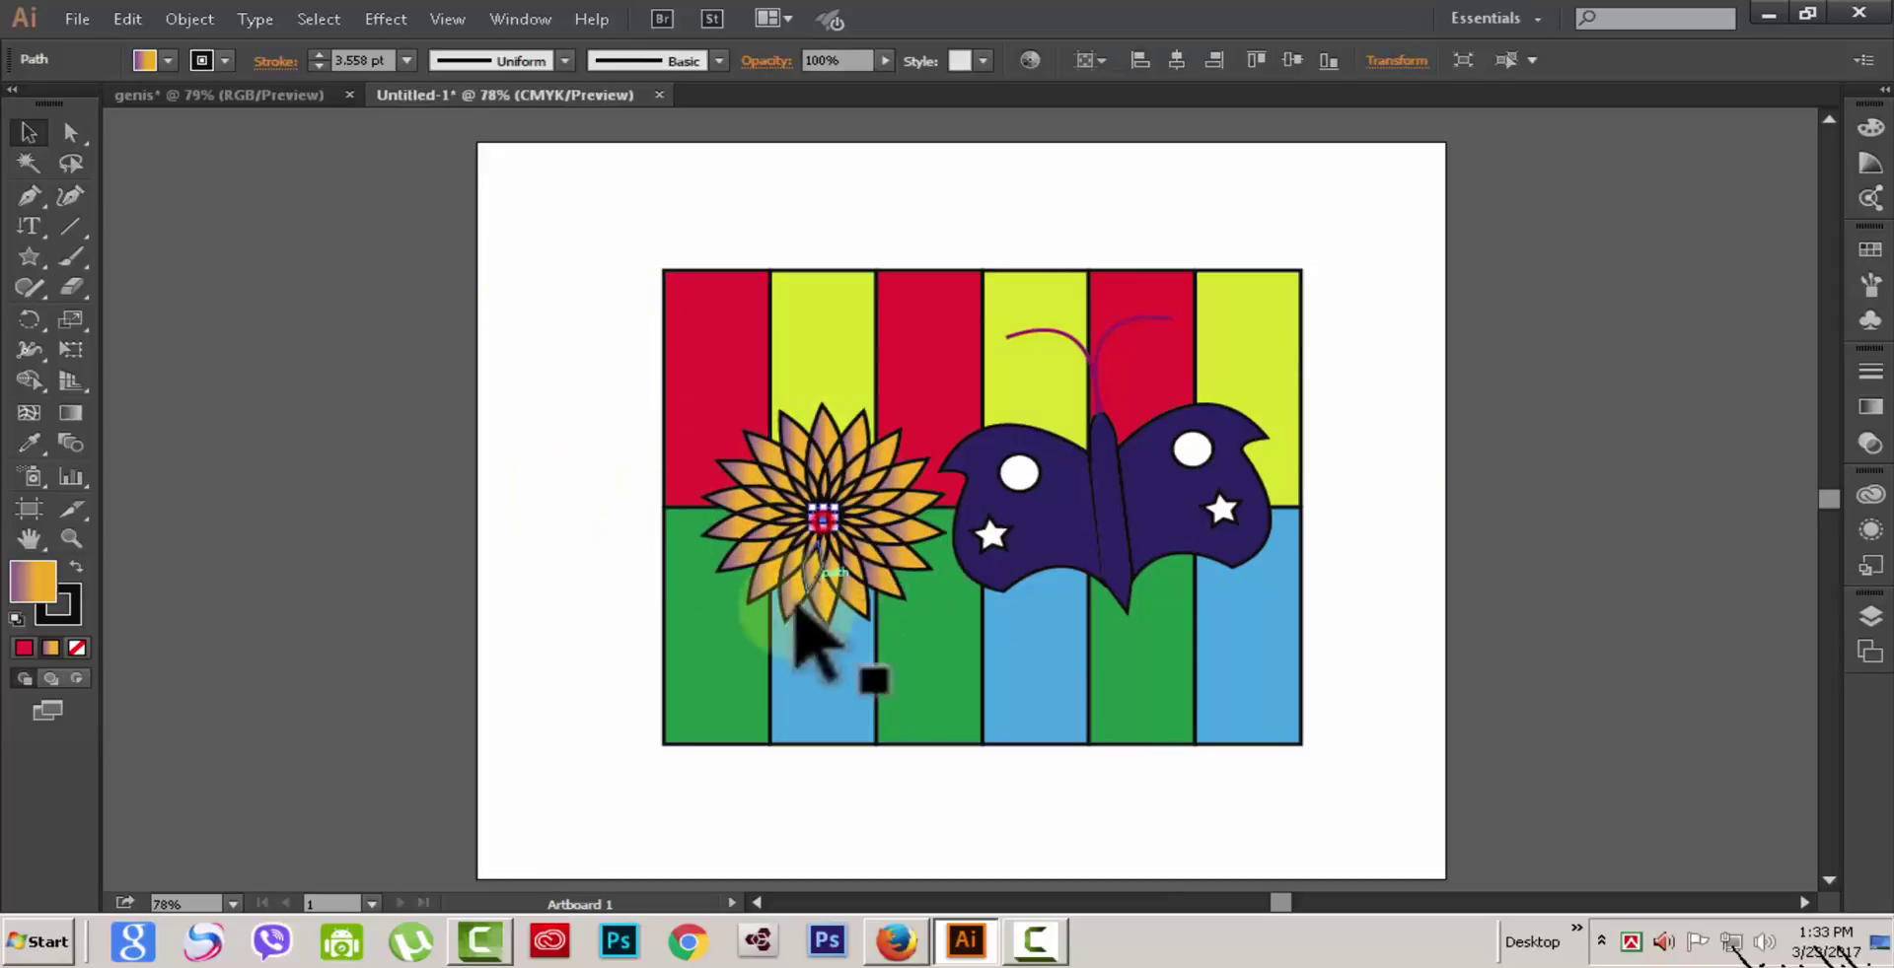
left_click(528, 542)
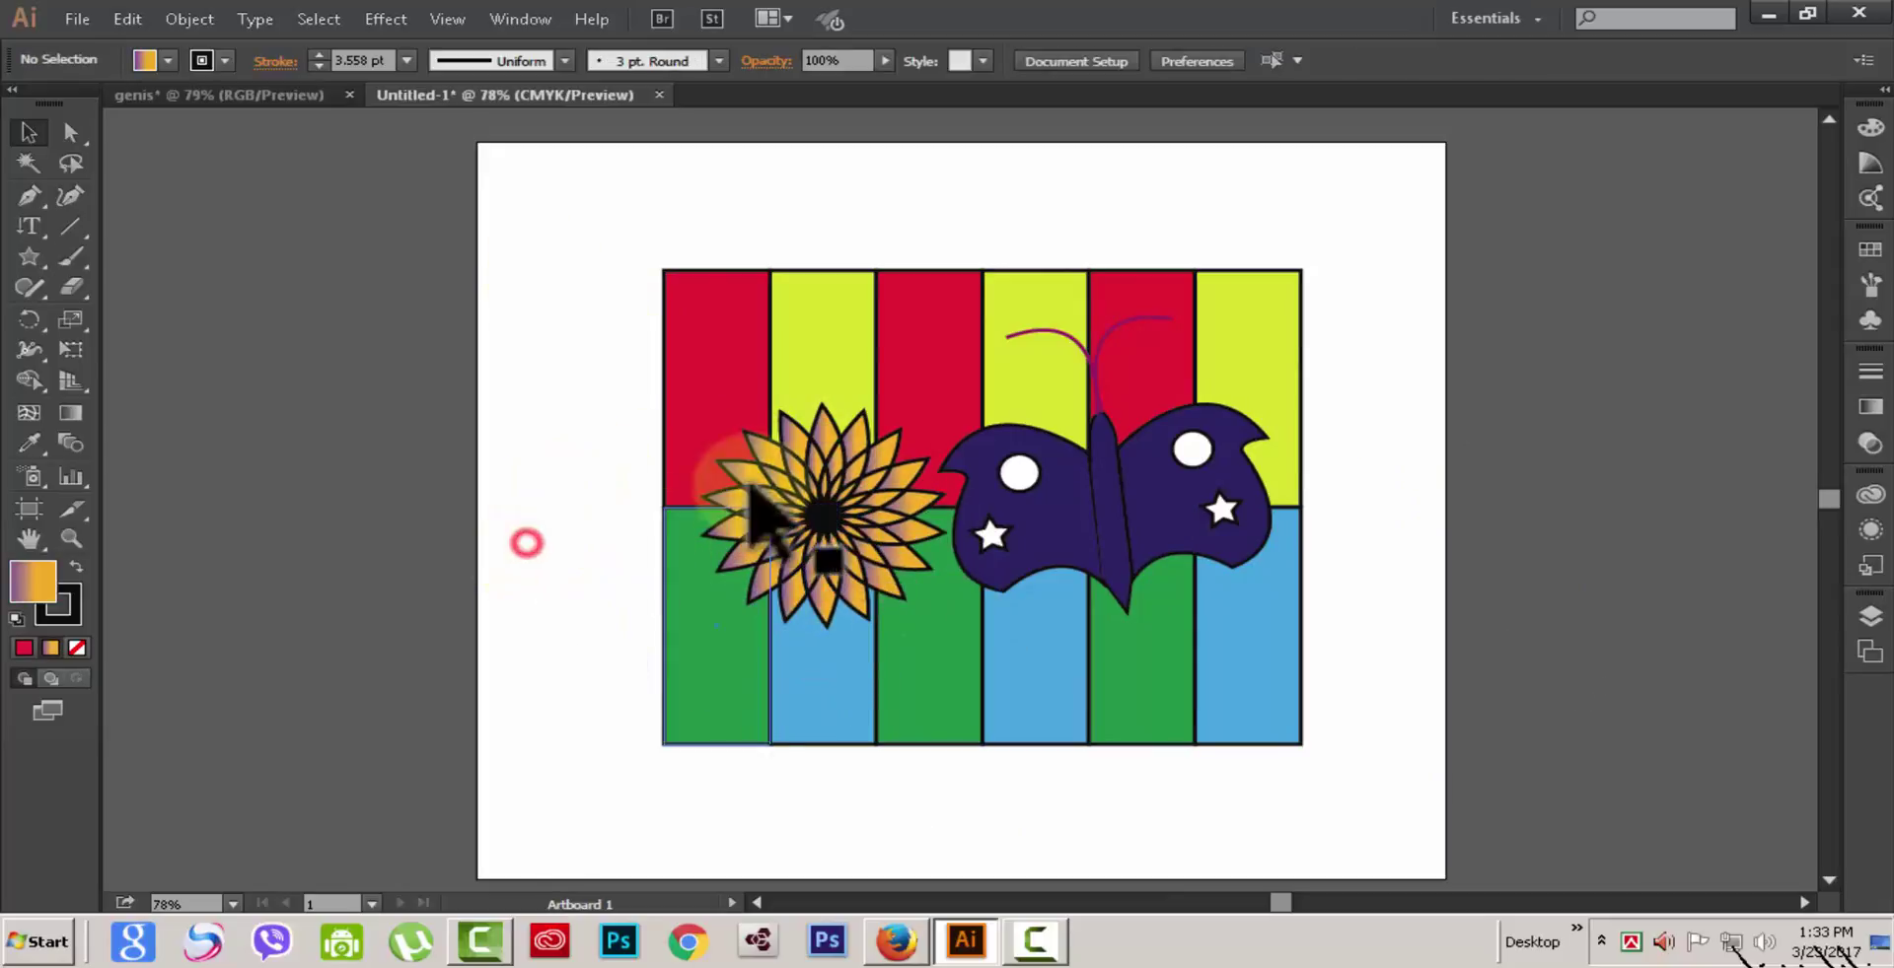
left_click(711, 427)
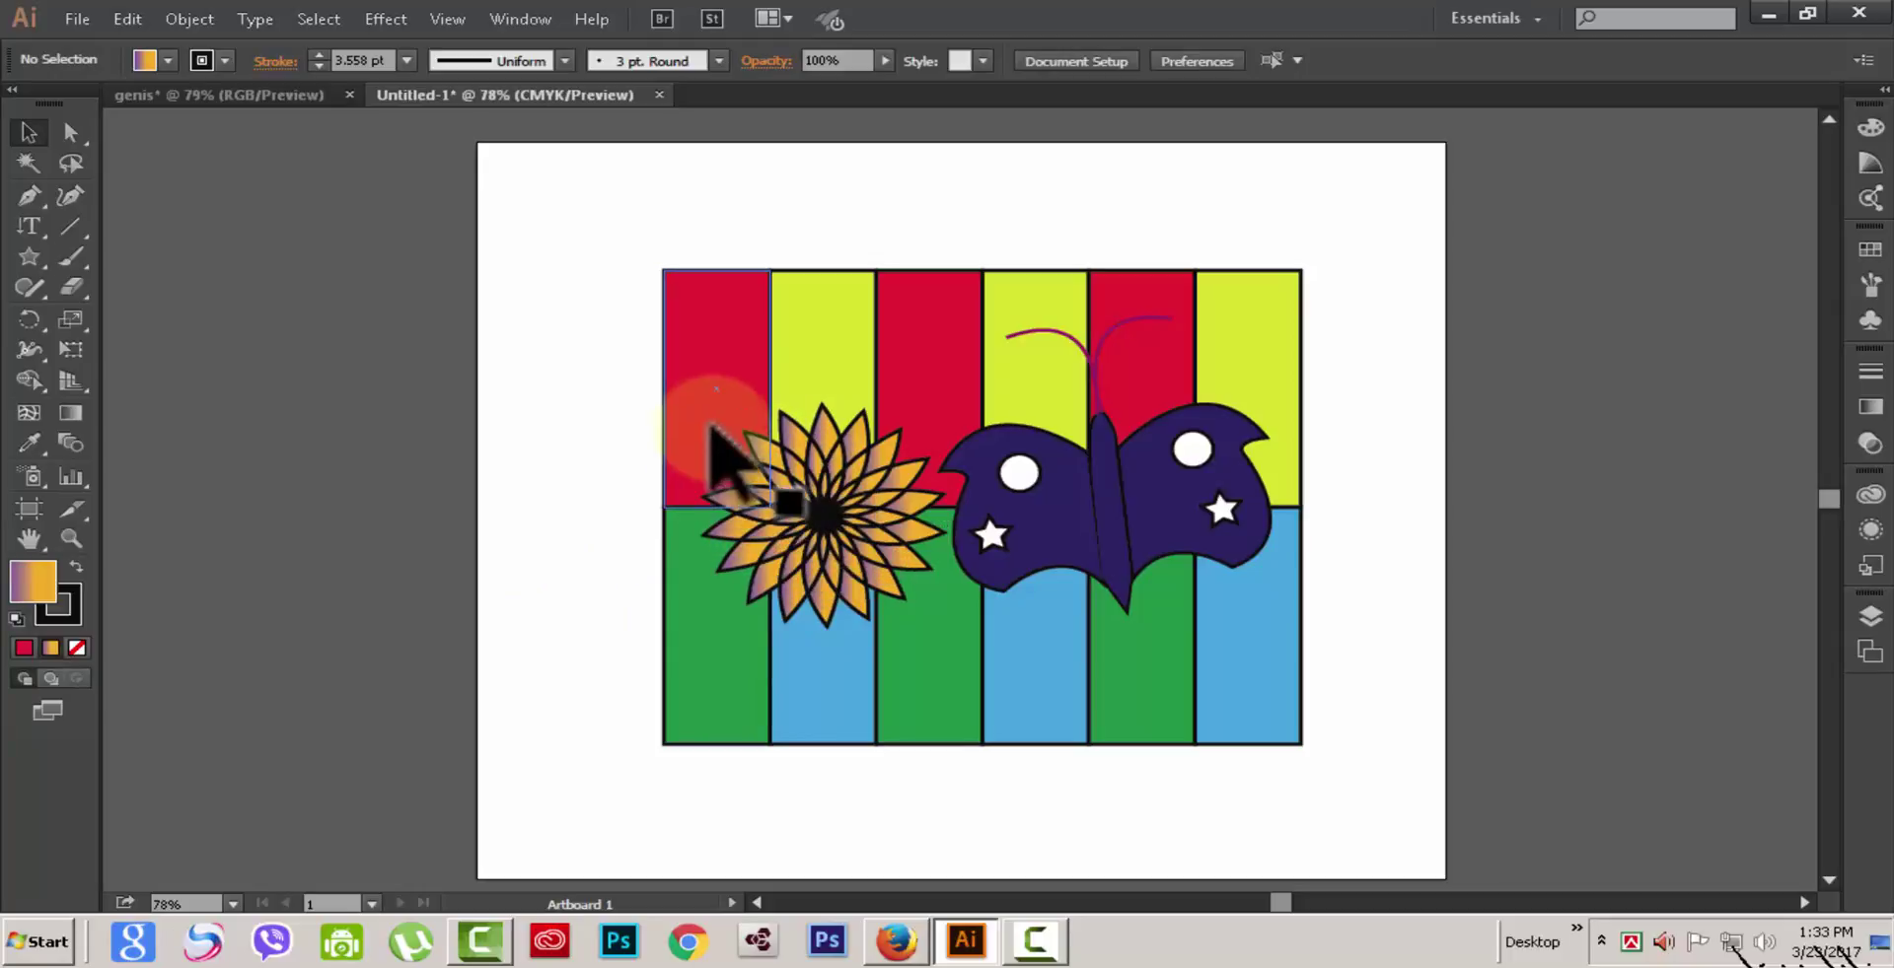
left_click(747, 474)
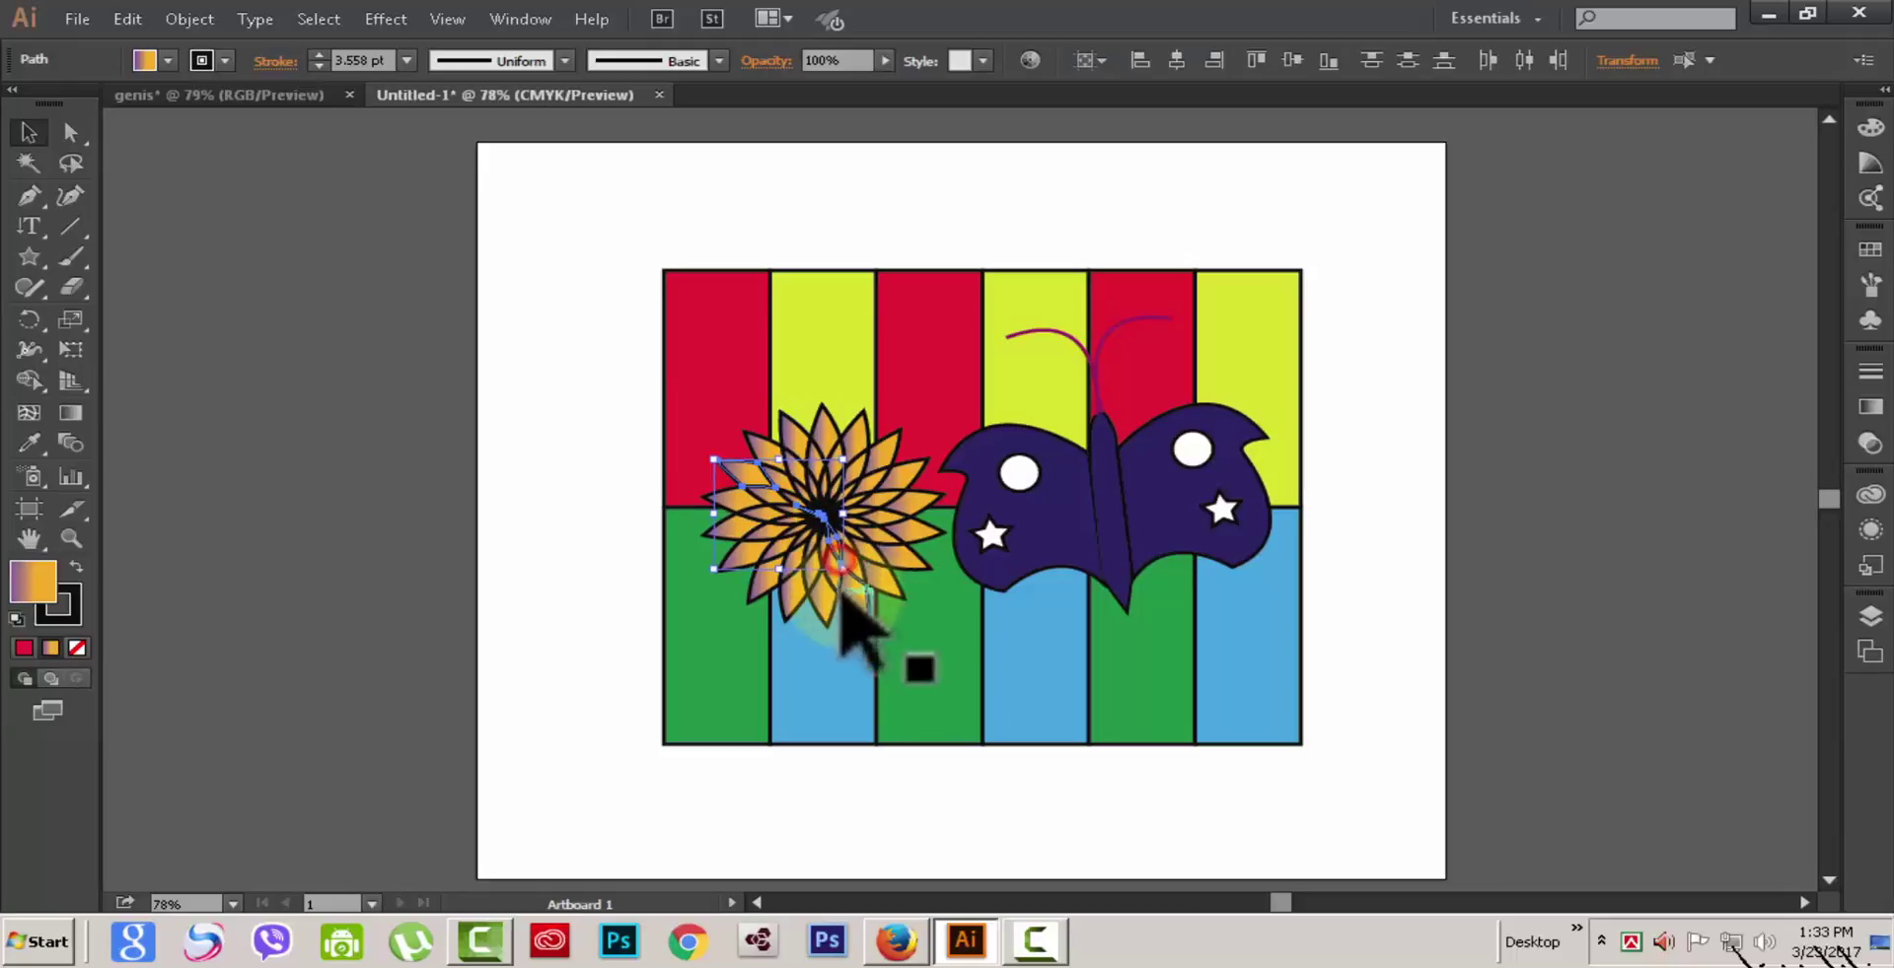
left_click(879, 446, "shift")
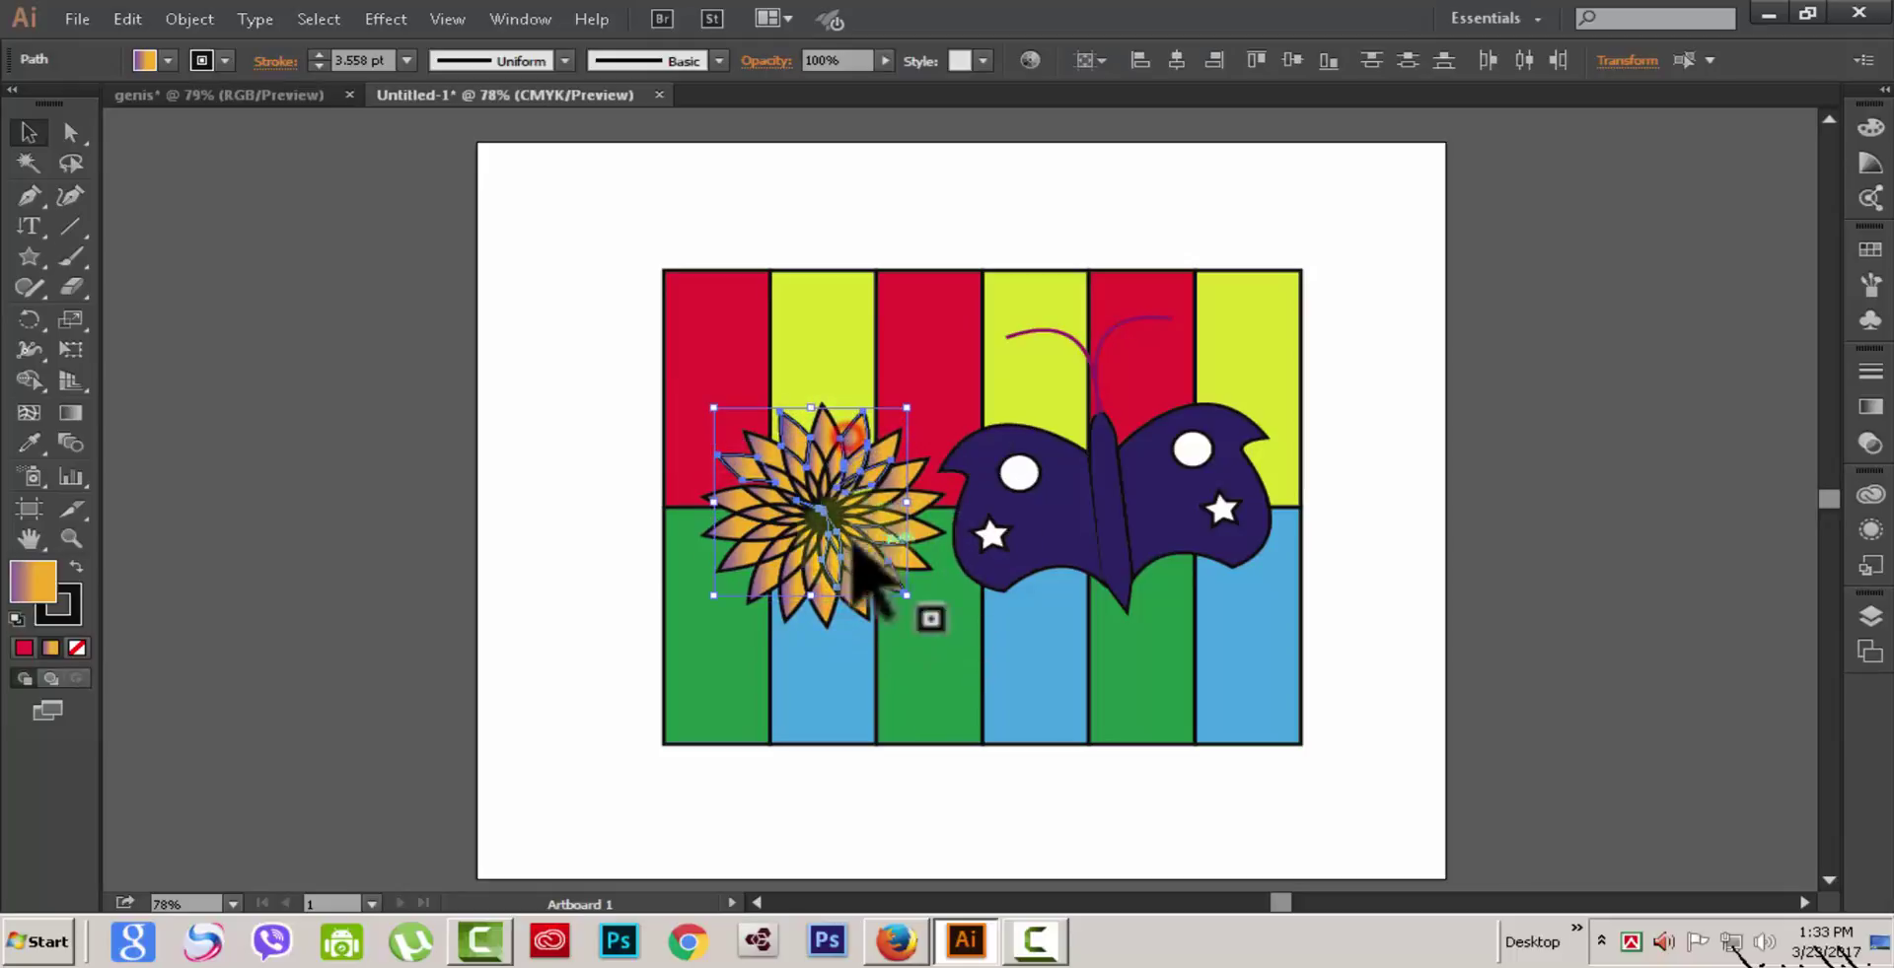
left_click(299, 469)
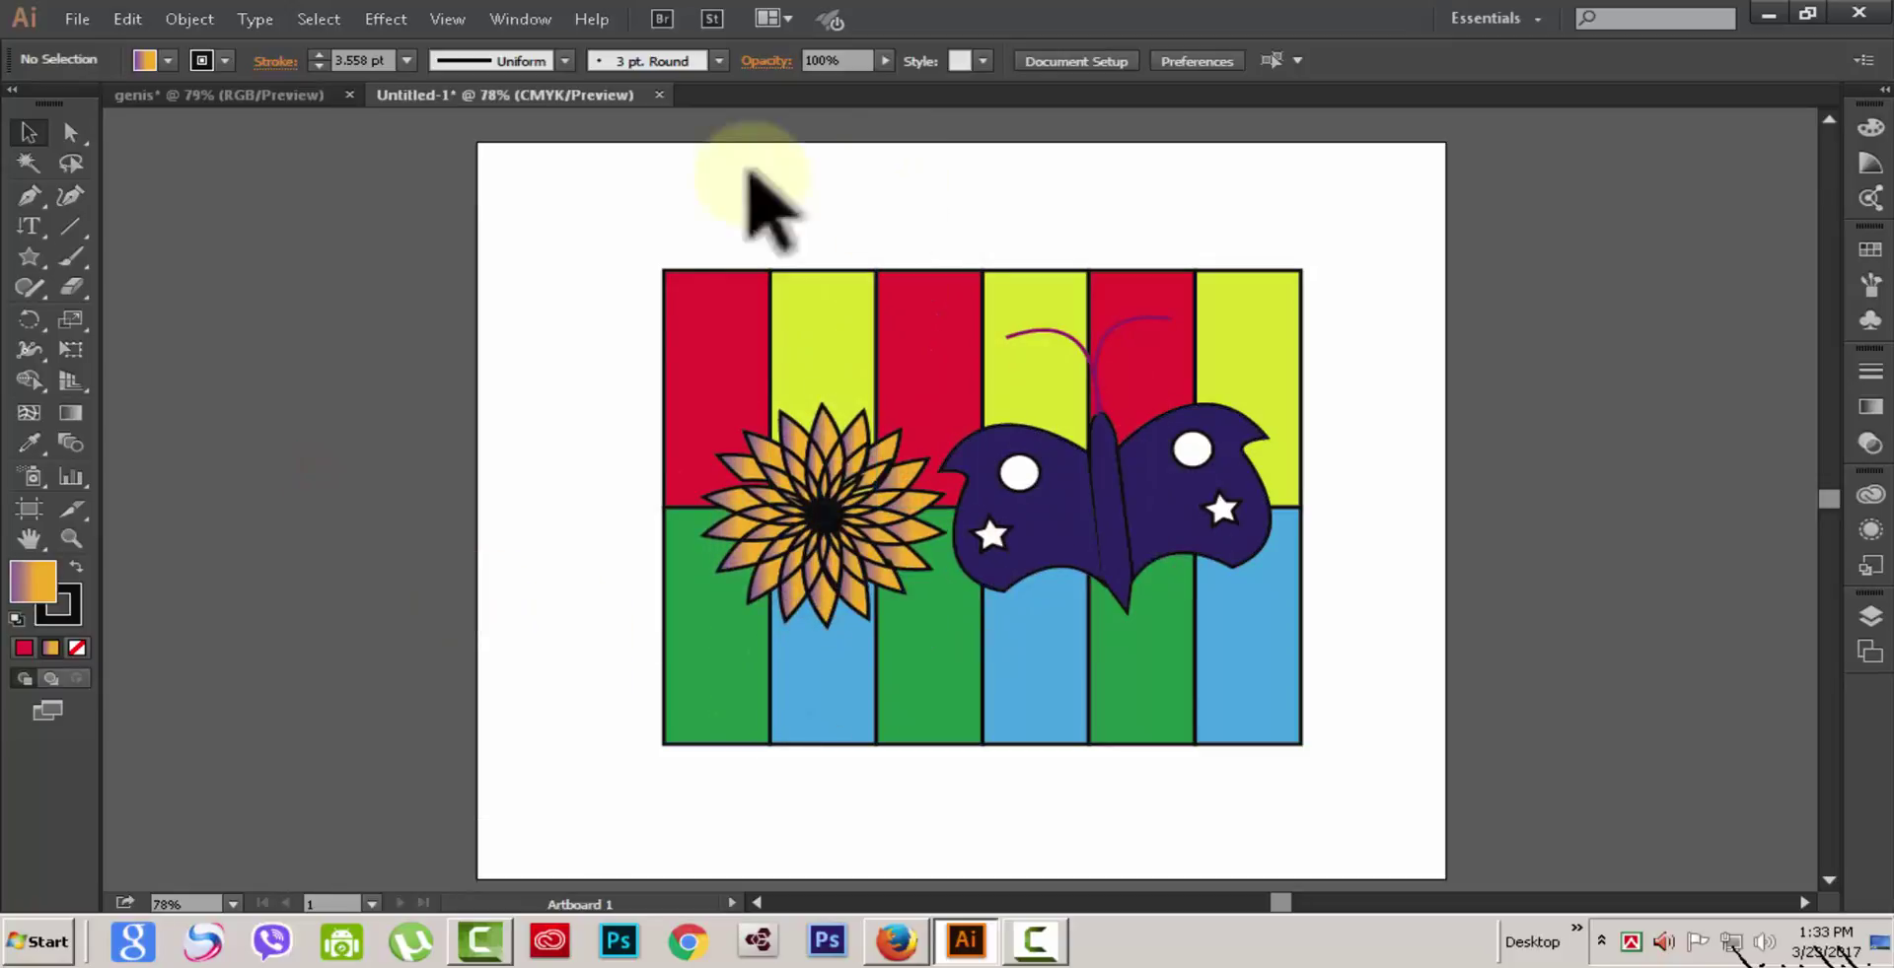
Step: Try area-selecting parts of the upper stripe row and the whole artwork, and clear the selection
left_click_drag(740, 301, 1287, 281)
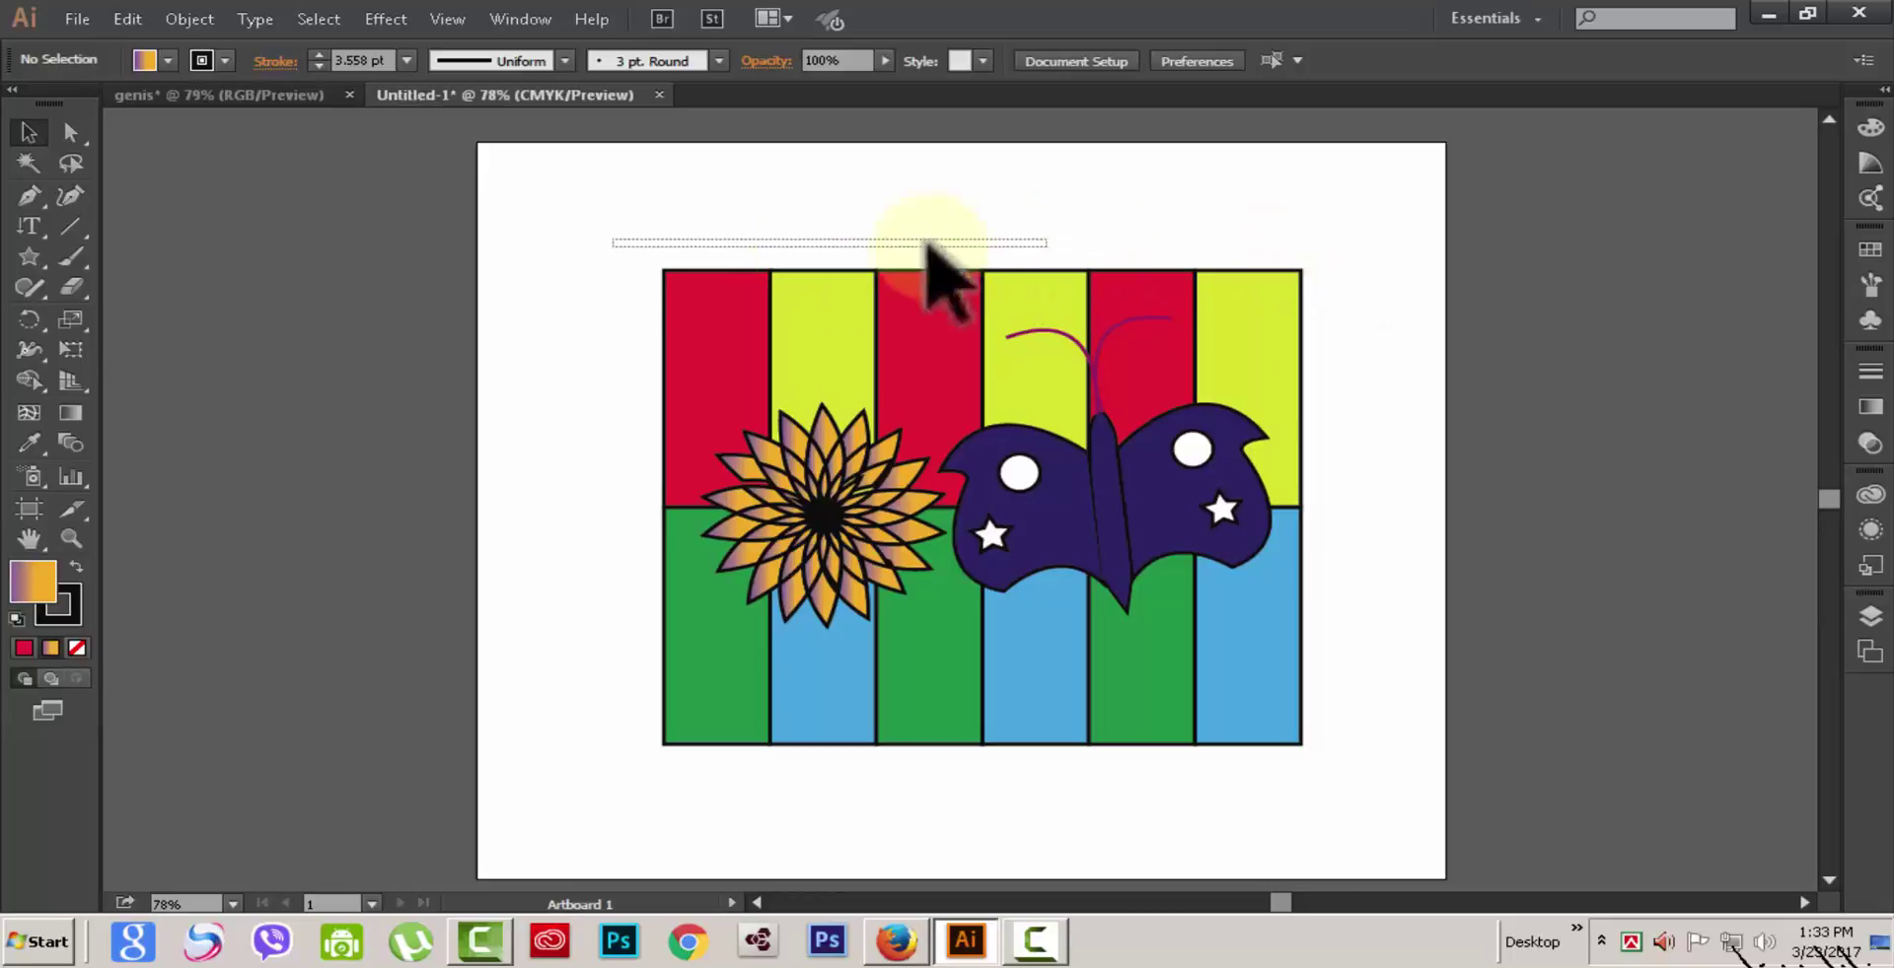
left_click_drag(814, 286, 951, 377)
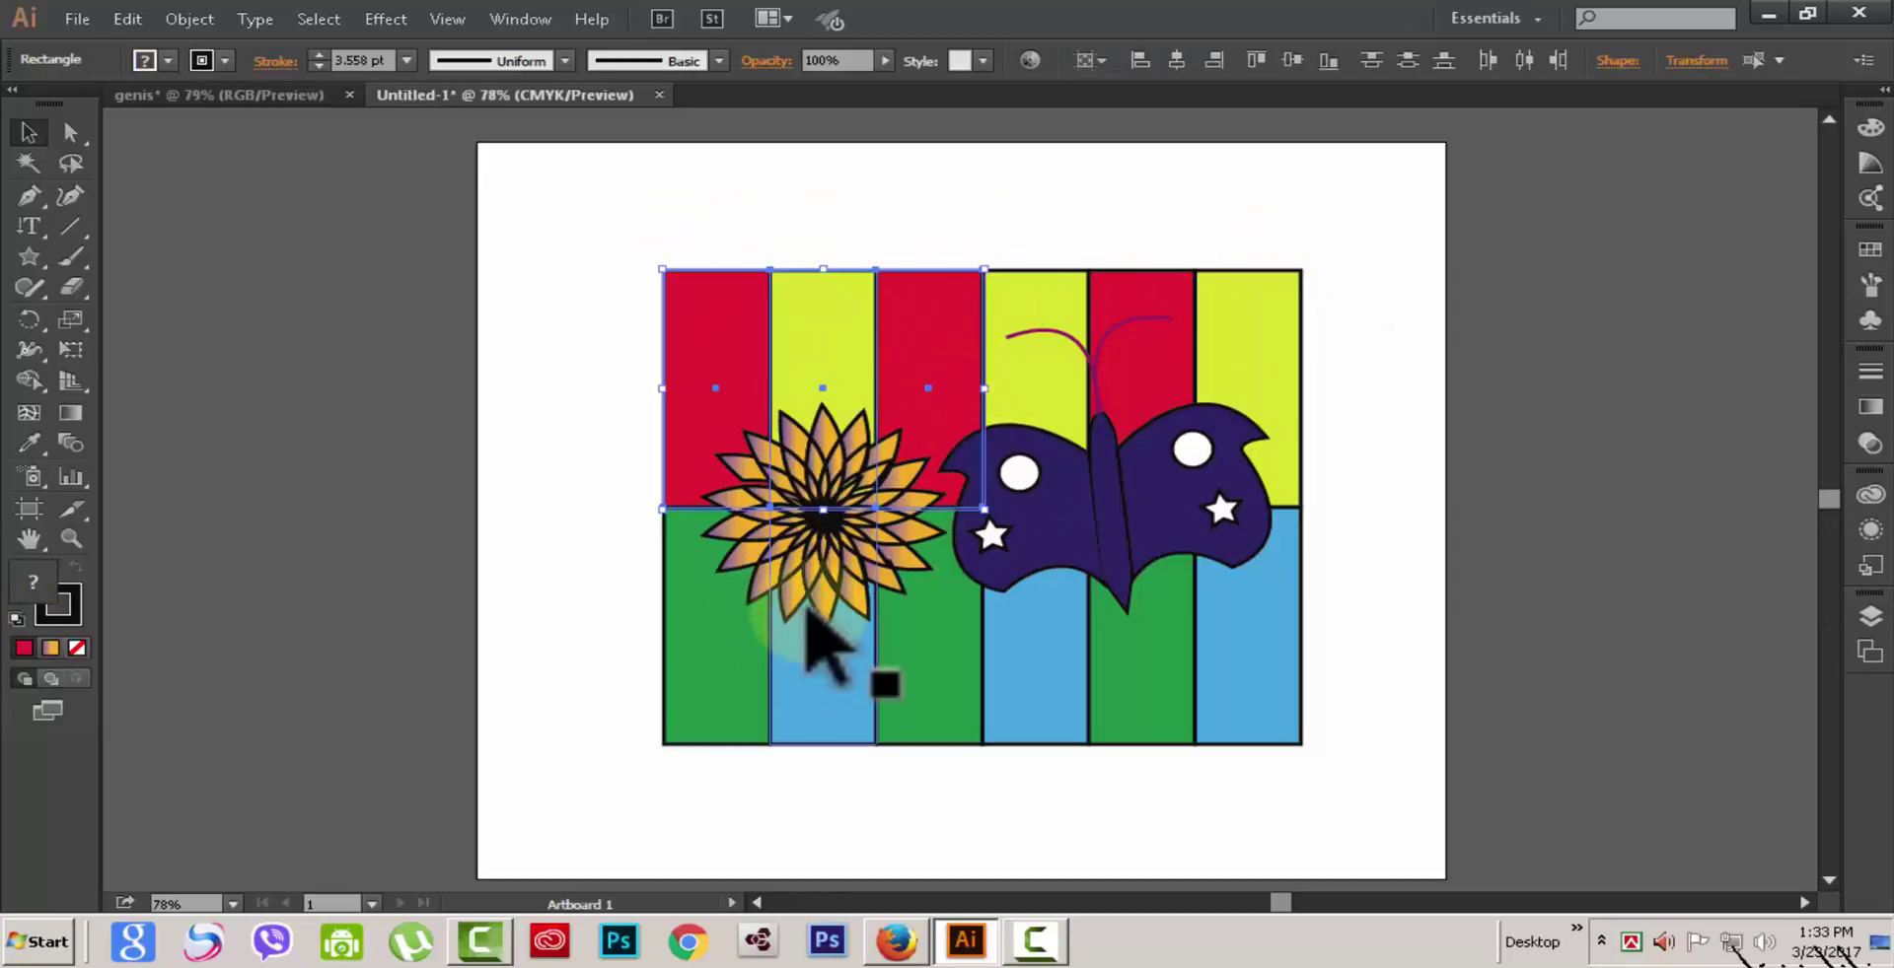
left_click_drag(961, 255, 1429, 375)
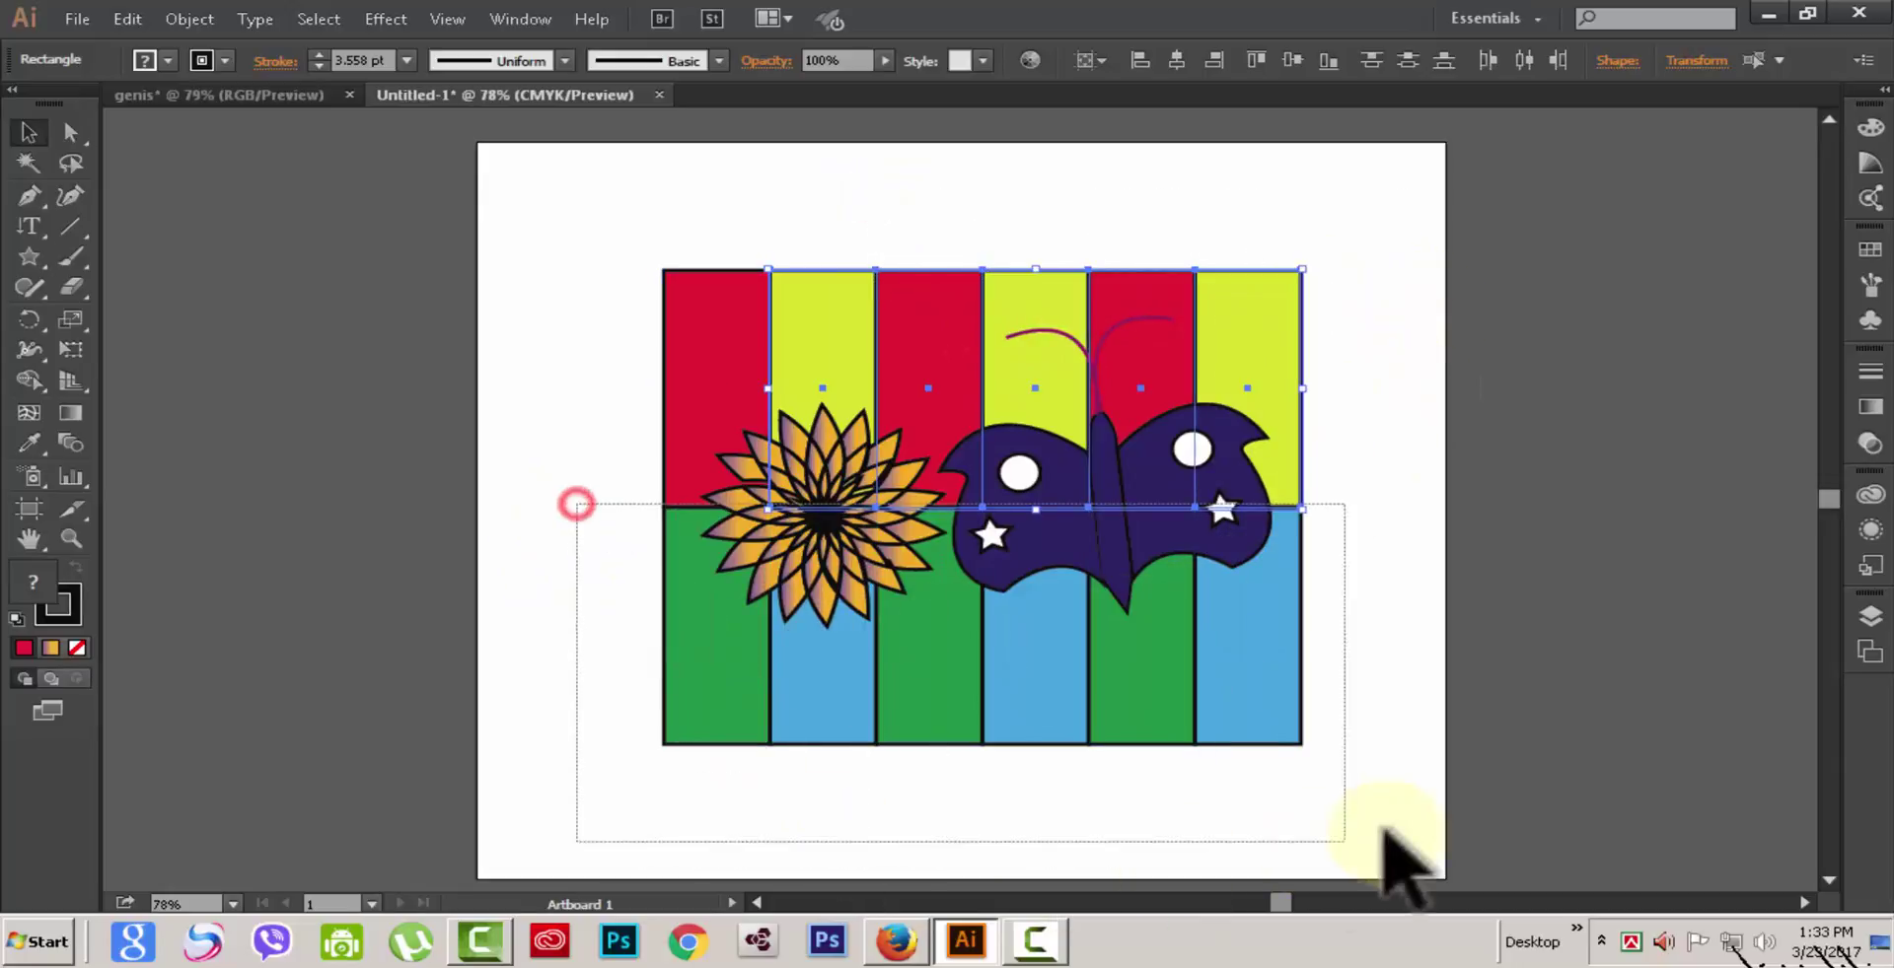
left_click_drag(1383, 829, 1334, 844)
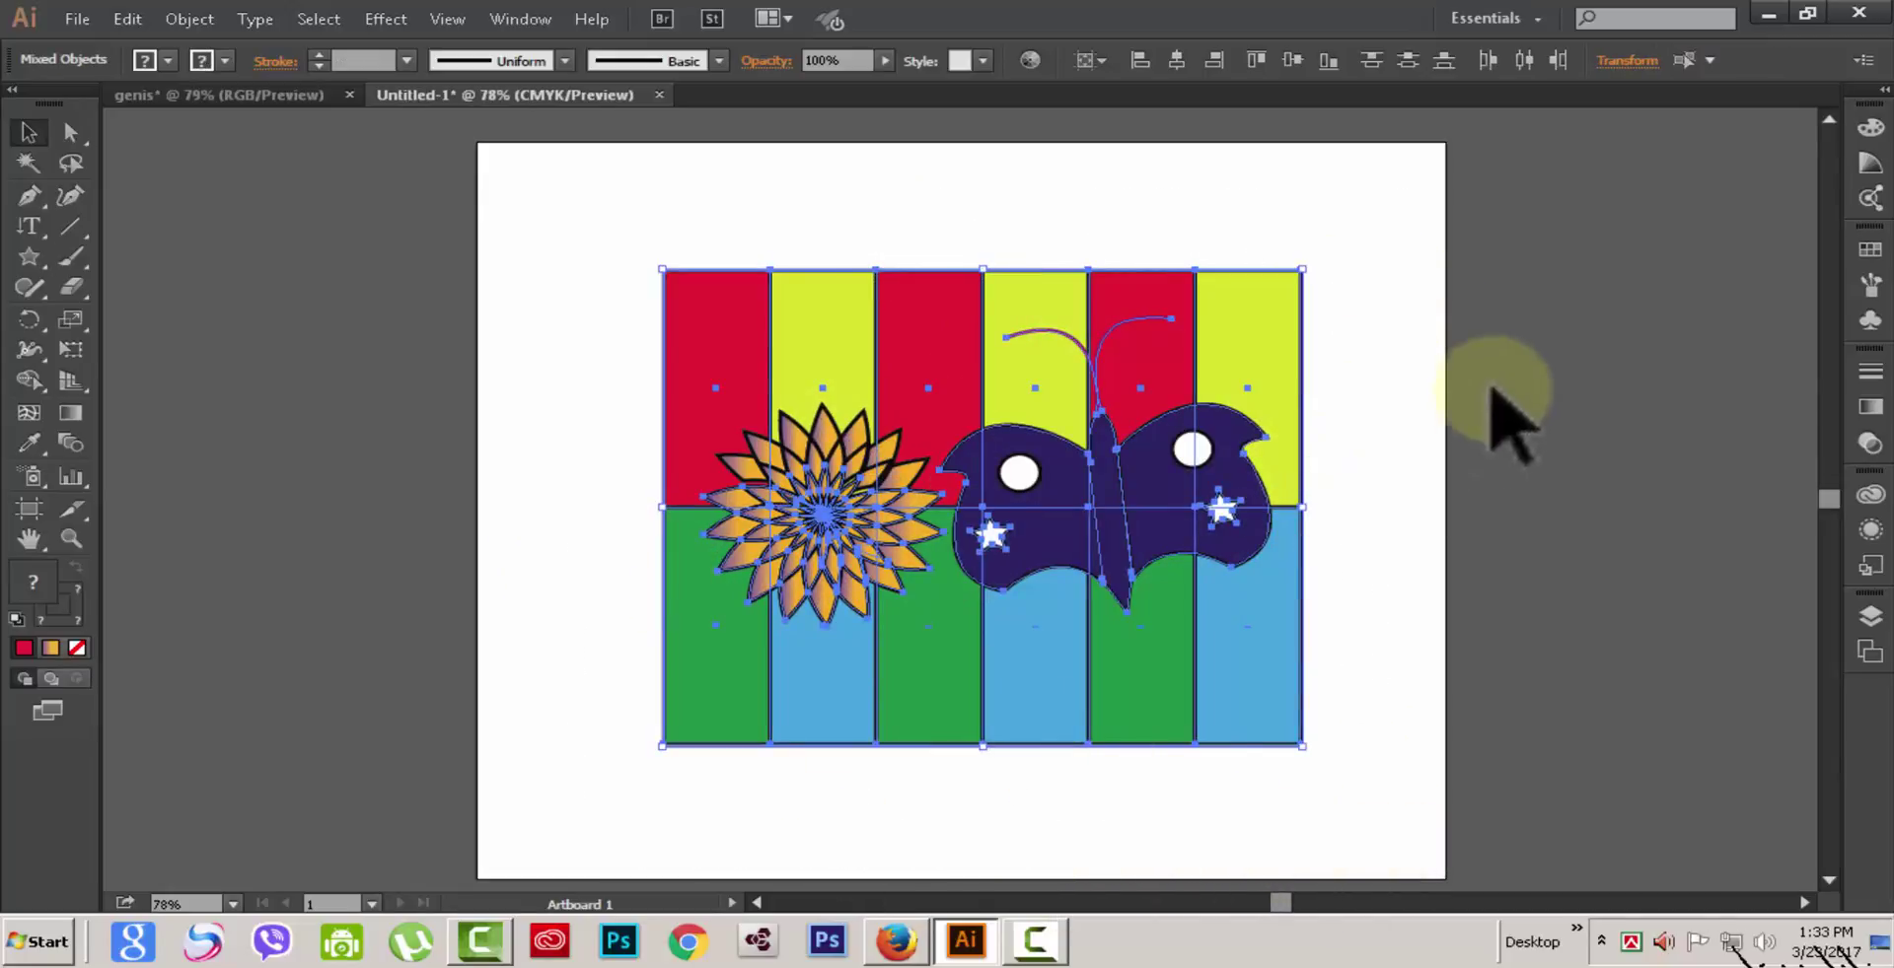
left_click(1589, 368)
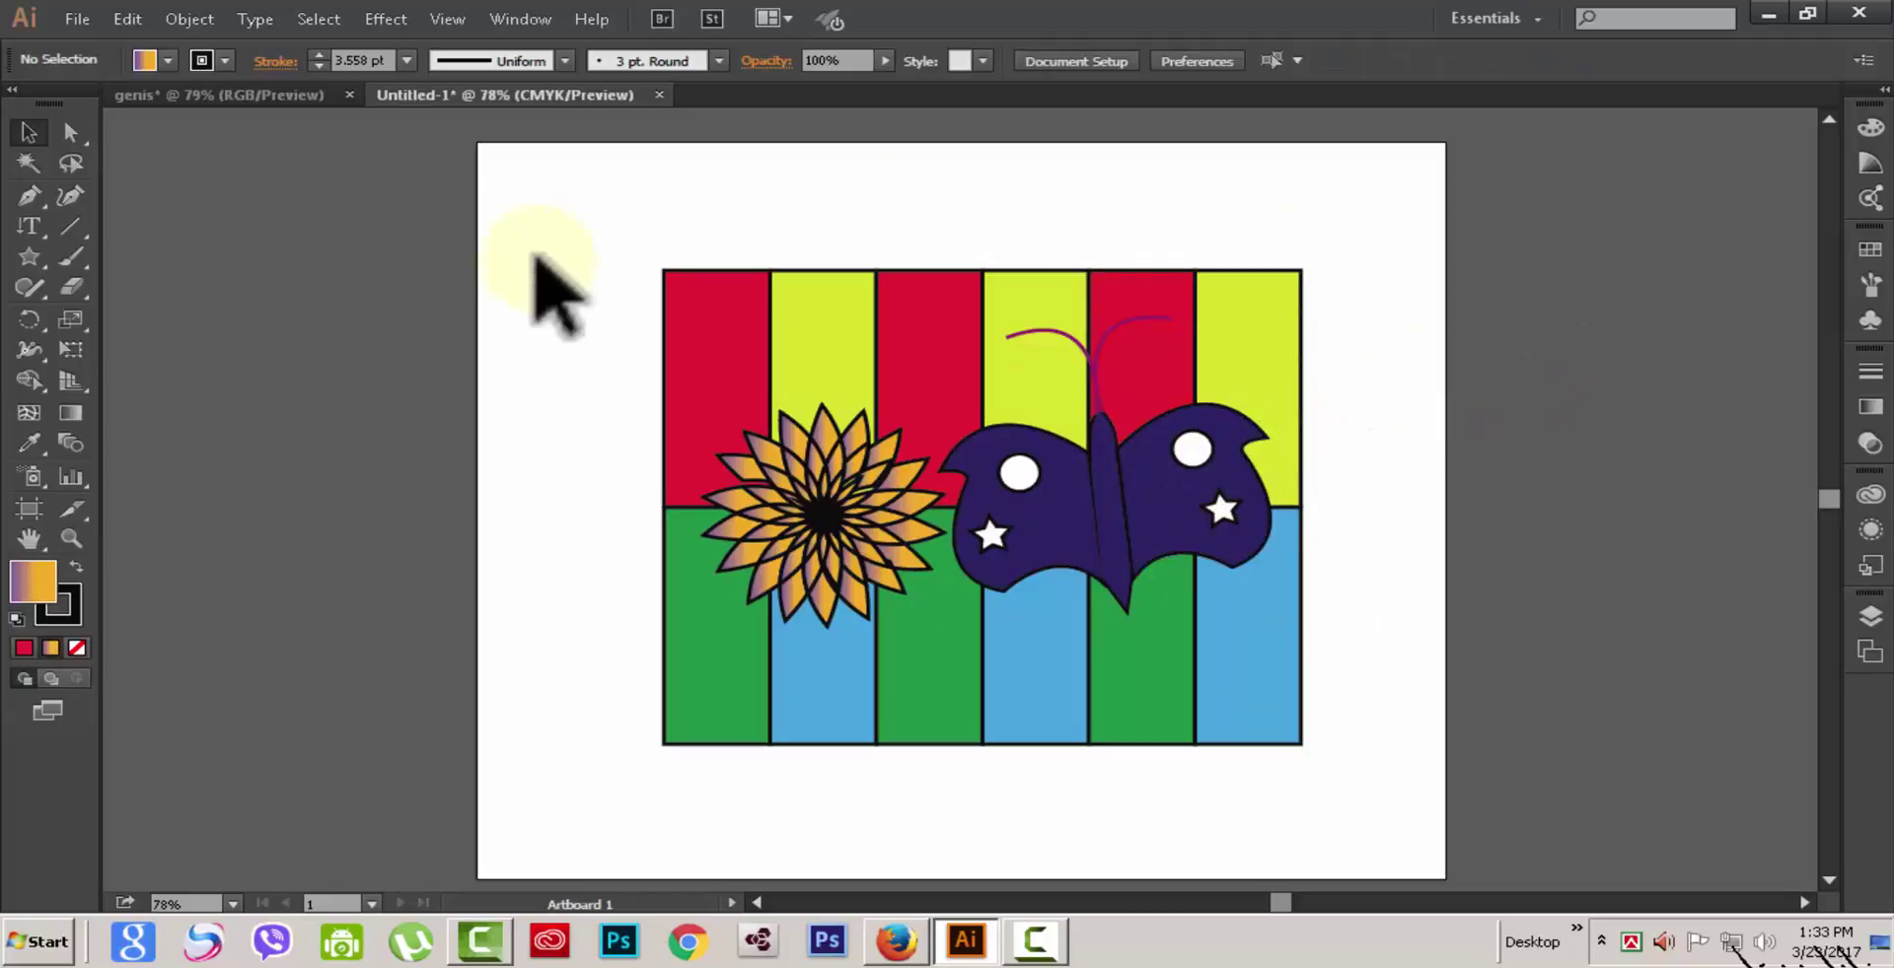
Step: Select the upper and lower stripe rows without the flower and butterfly, group all the rectangles, and deselect them
left_click_drag(593, 266, 1227, 341)
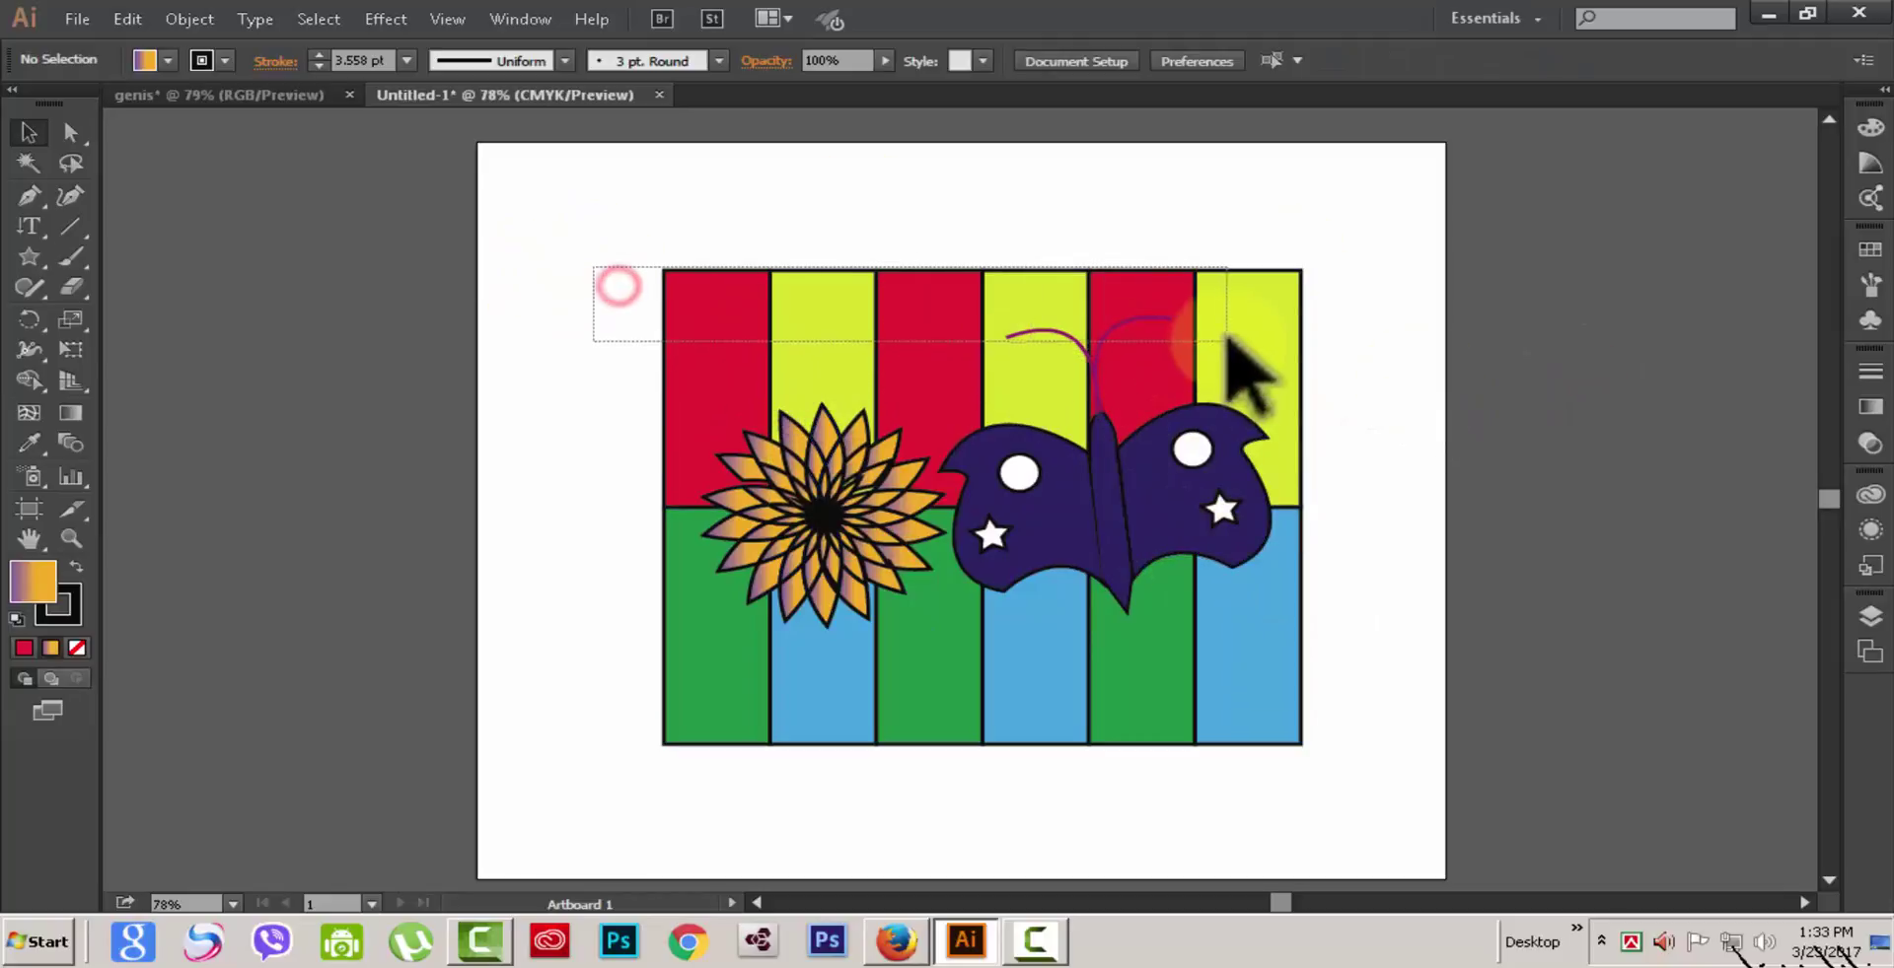
left_click_drag(1379, 286, 1381, 288)
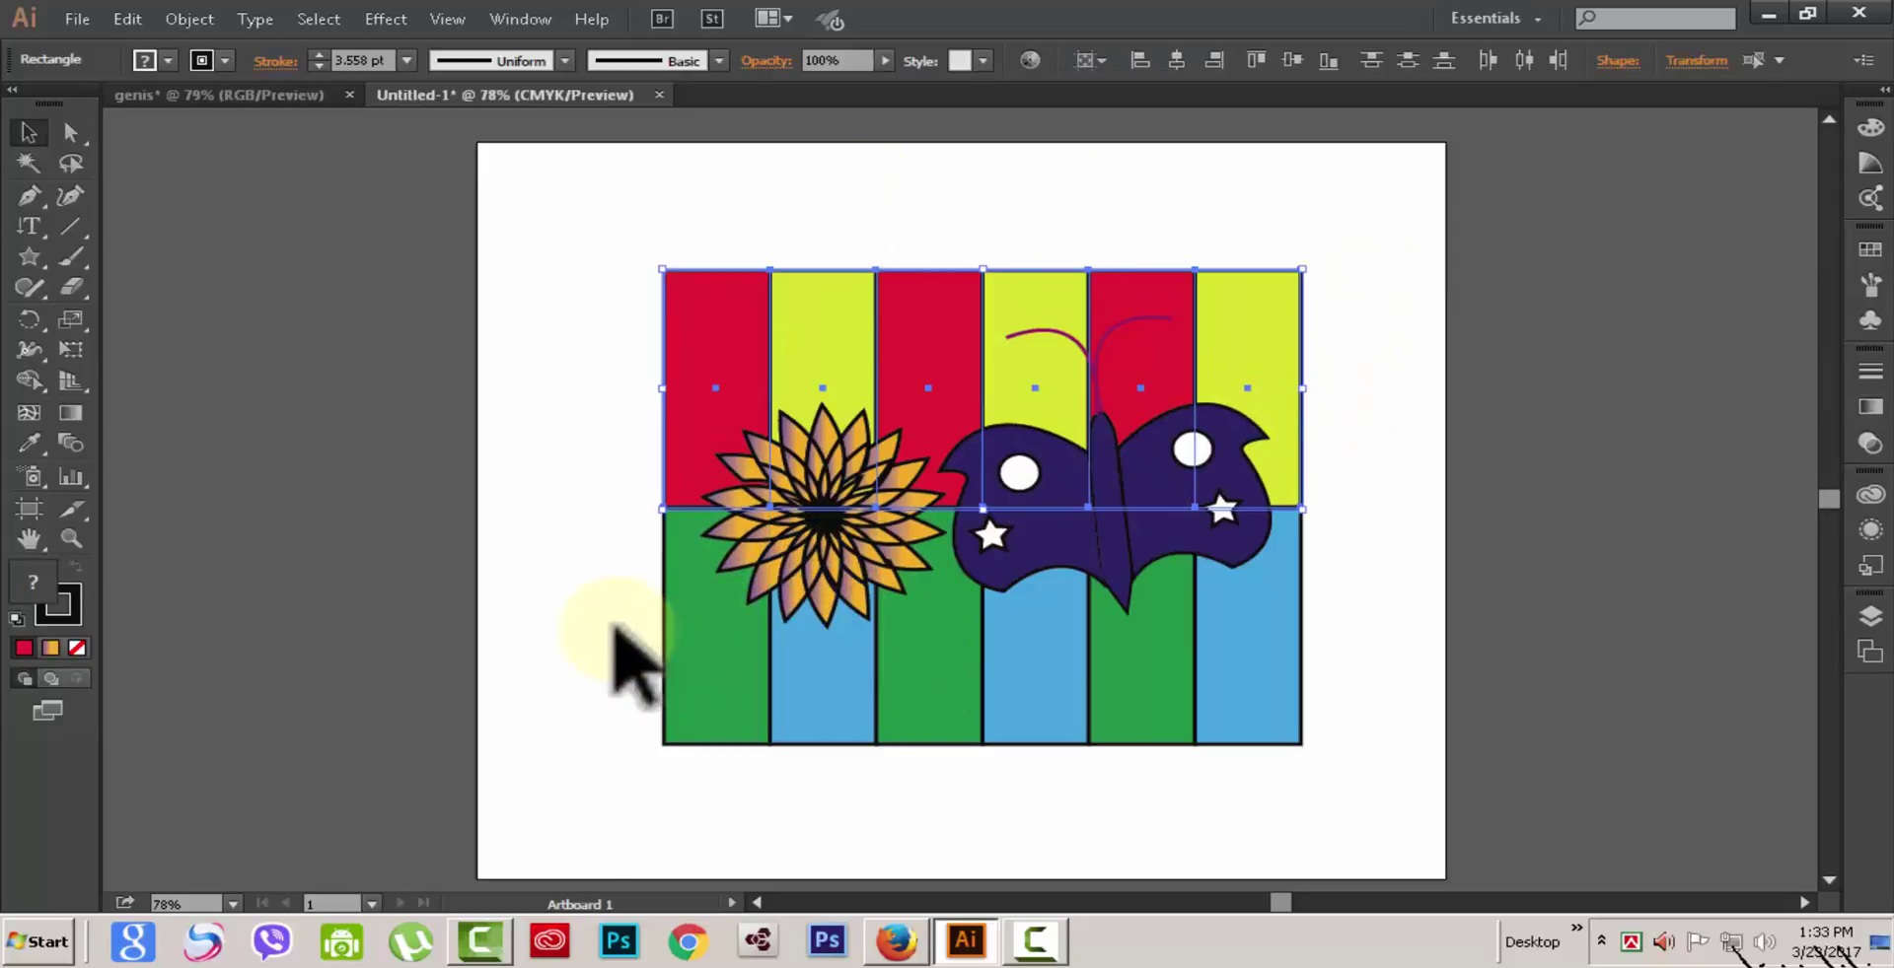
left_click_drag(634, 647, 1390, 799)
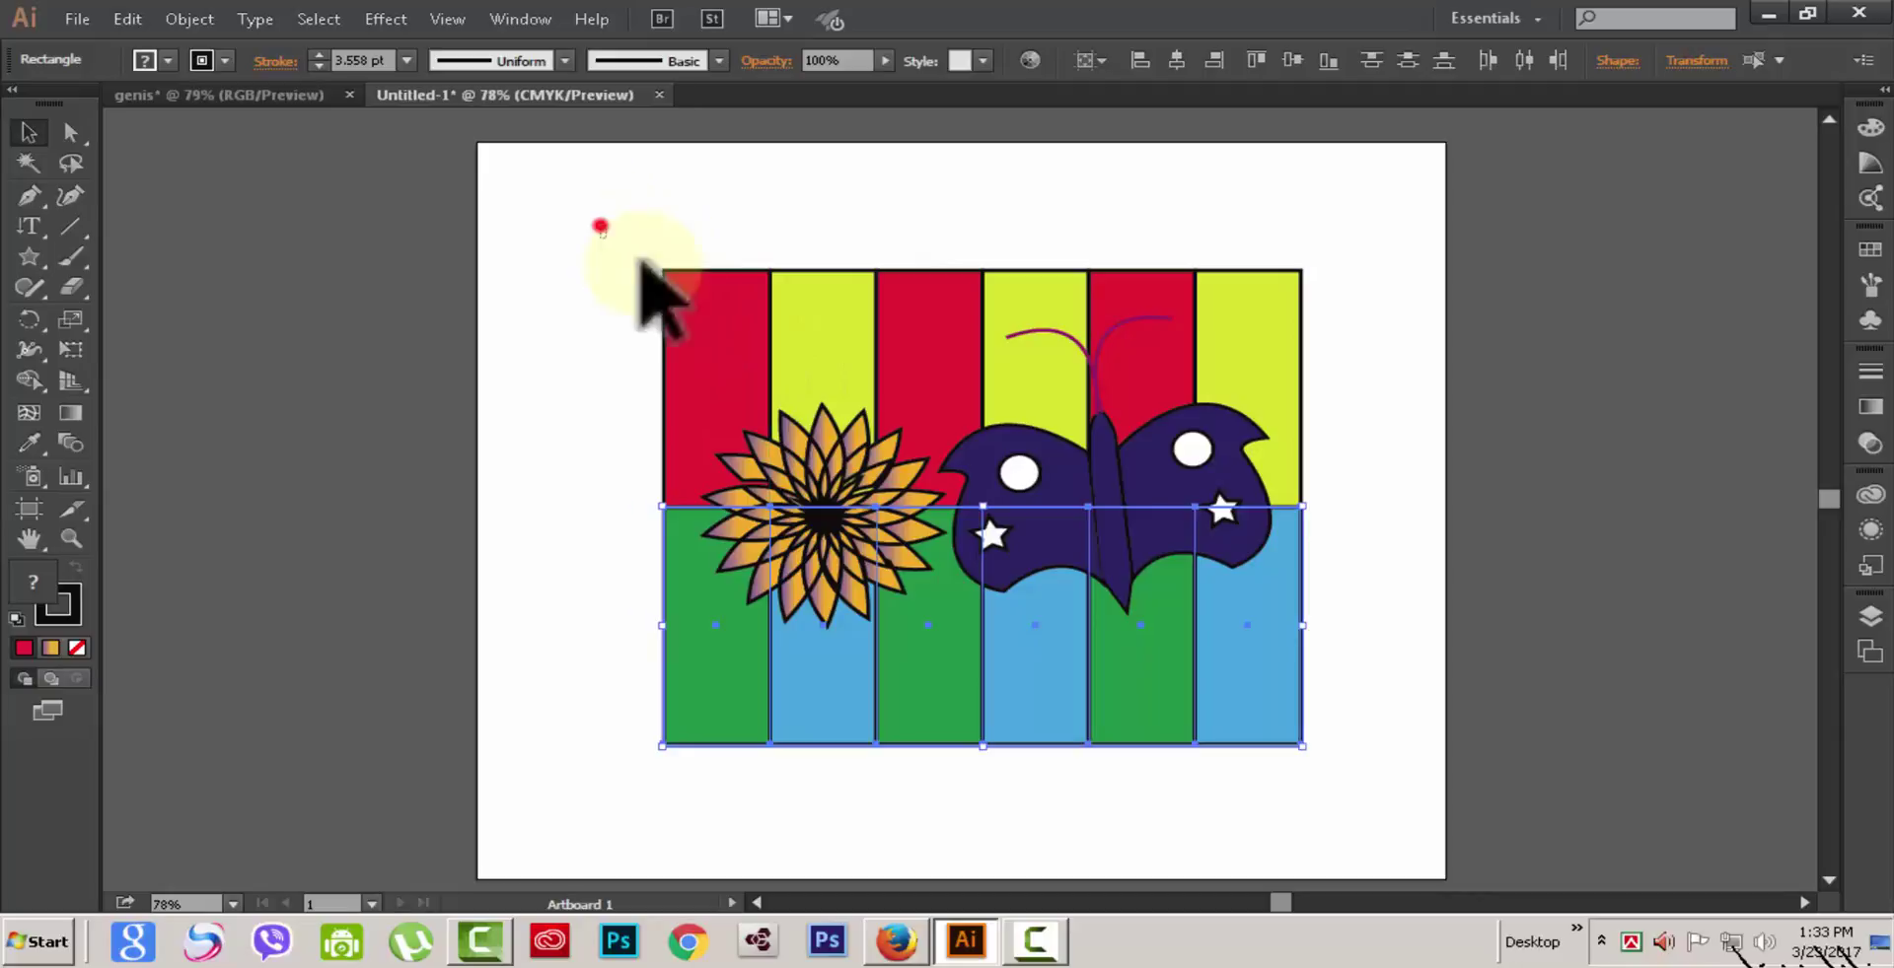
left_click_drag(600, 226, 1139, 290)
left_click_drag(1344, 289, 1343, 296)
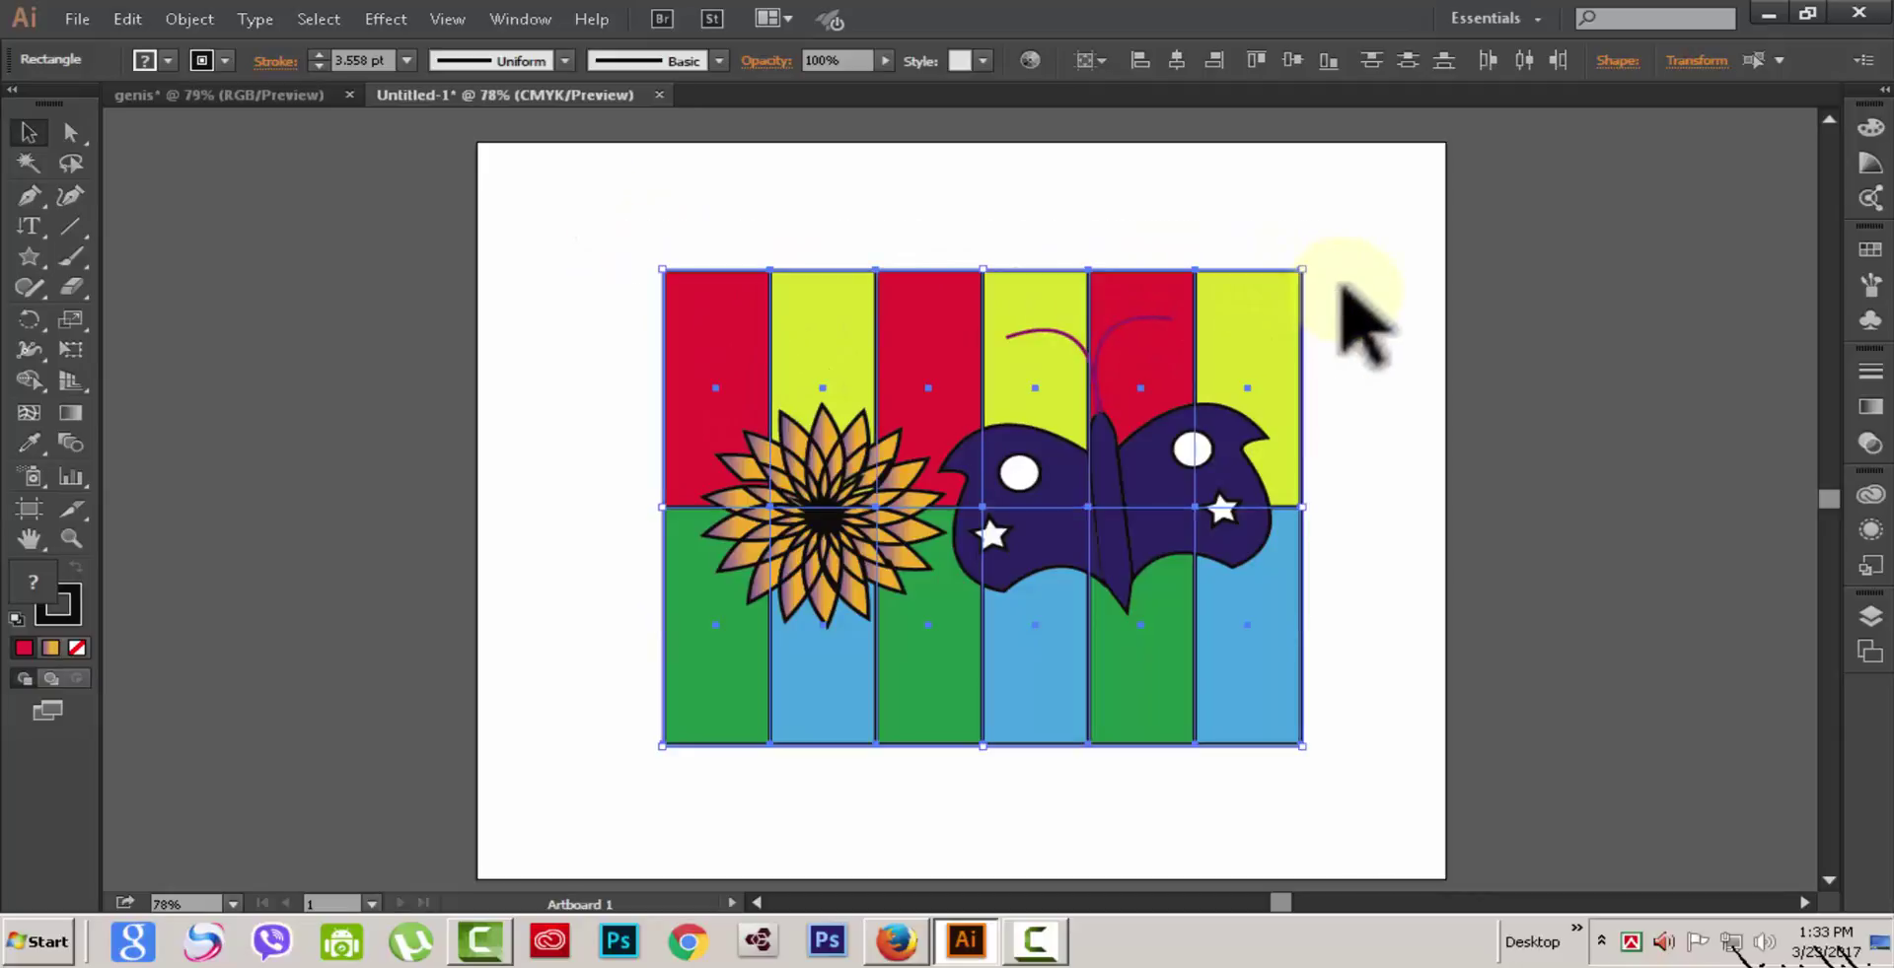
right_click(694, 272)
left_click(743, 374)
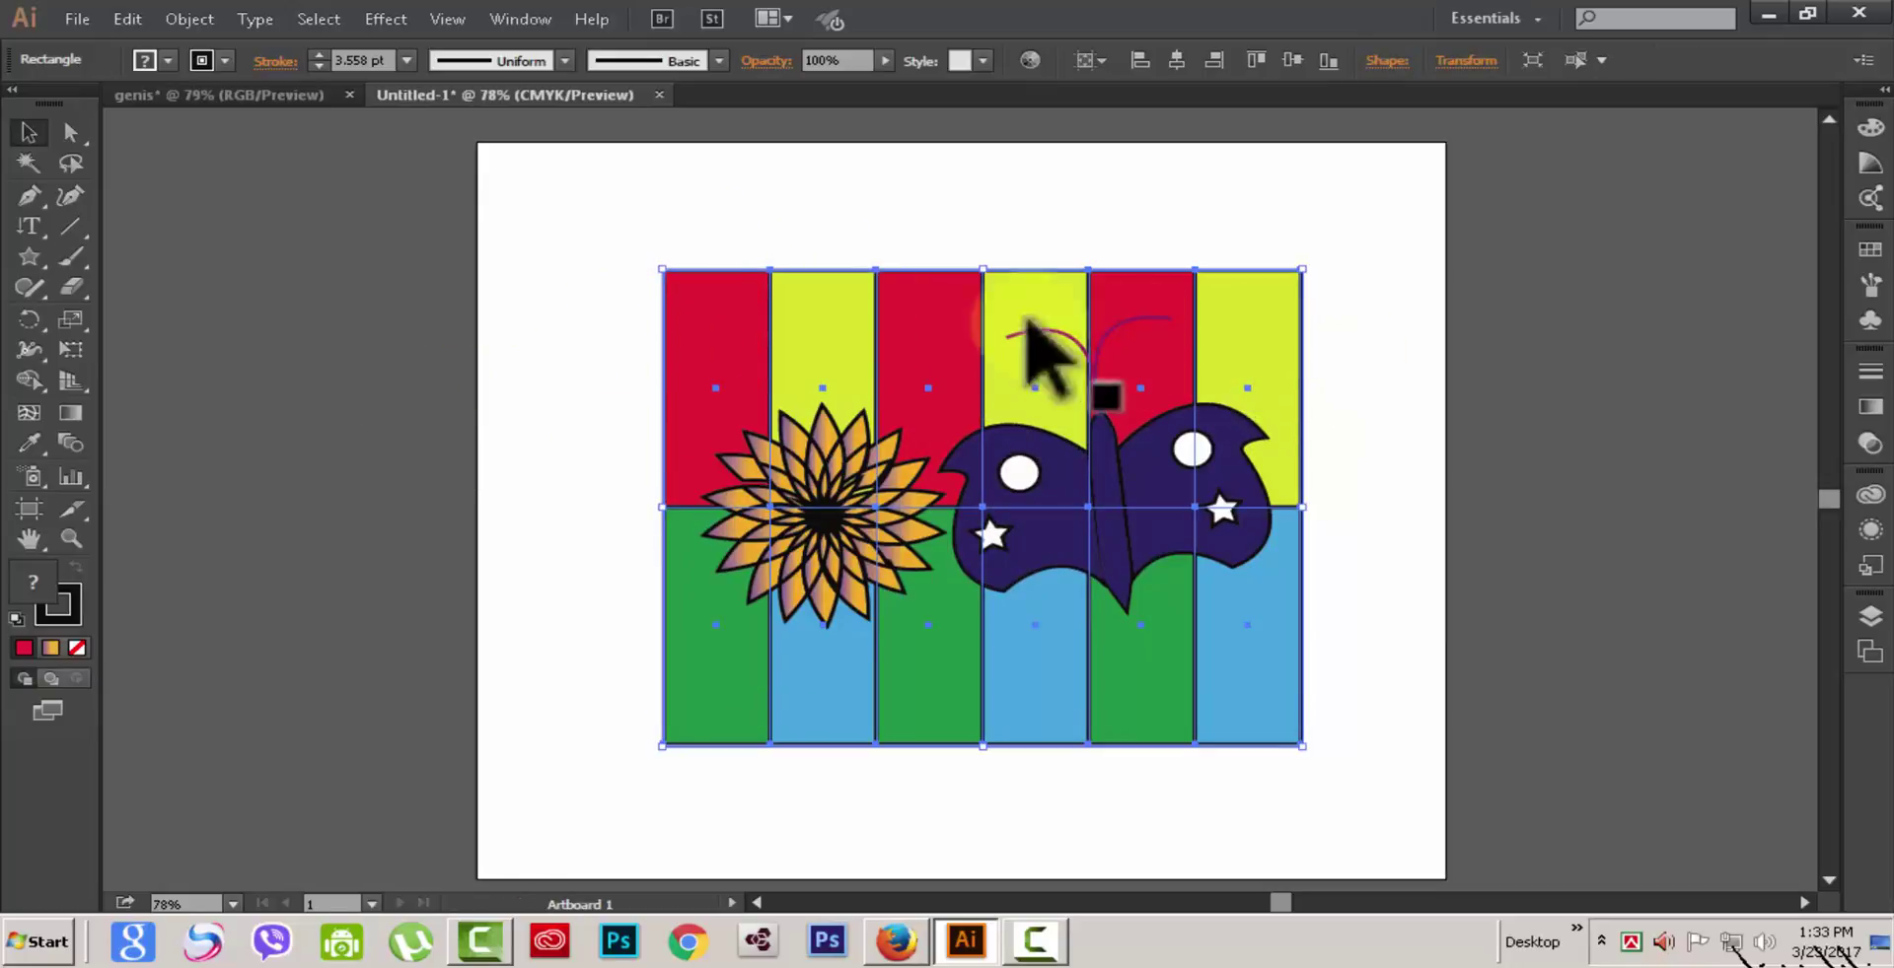
left_click(169, 287)
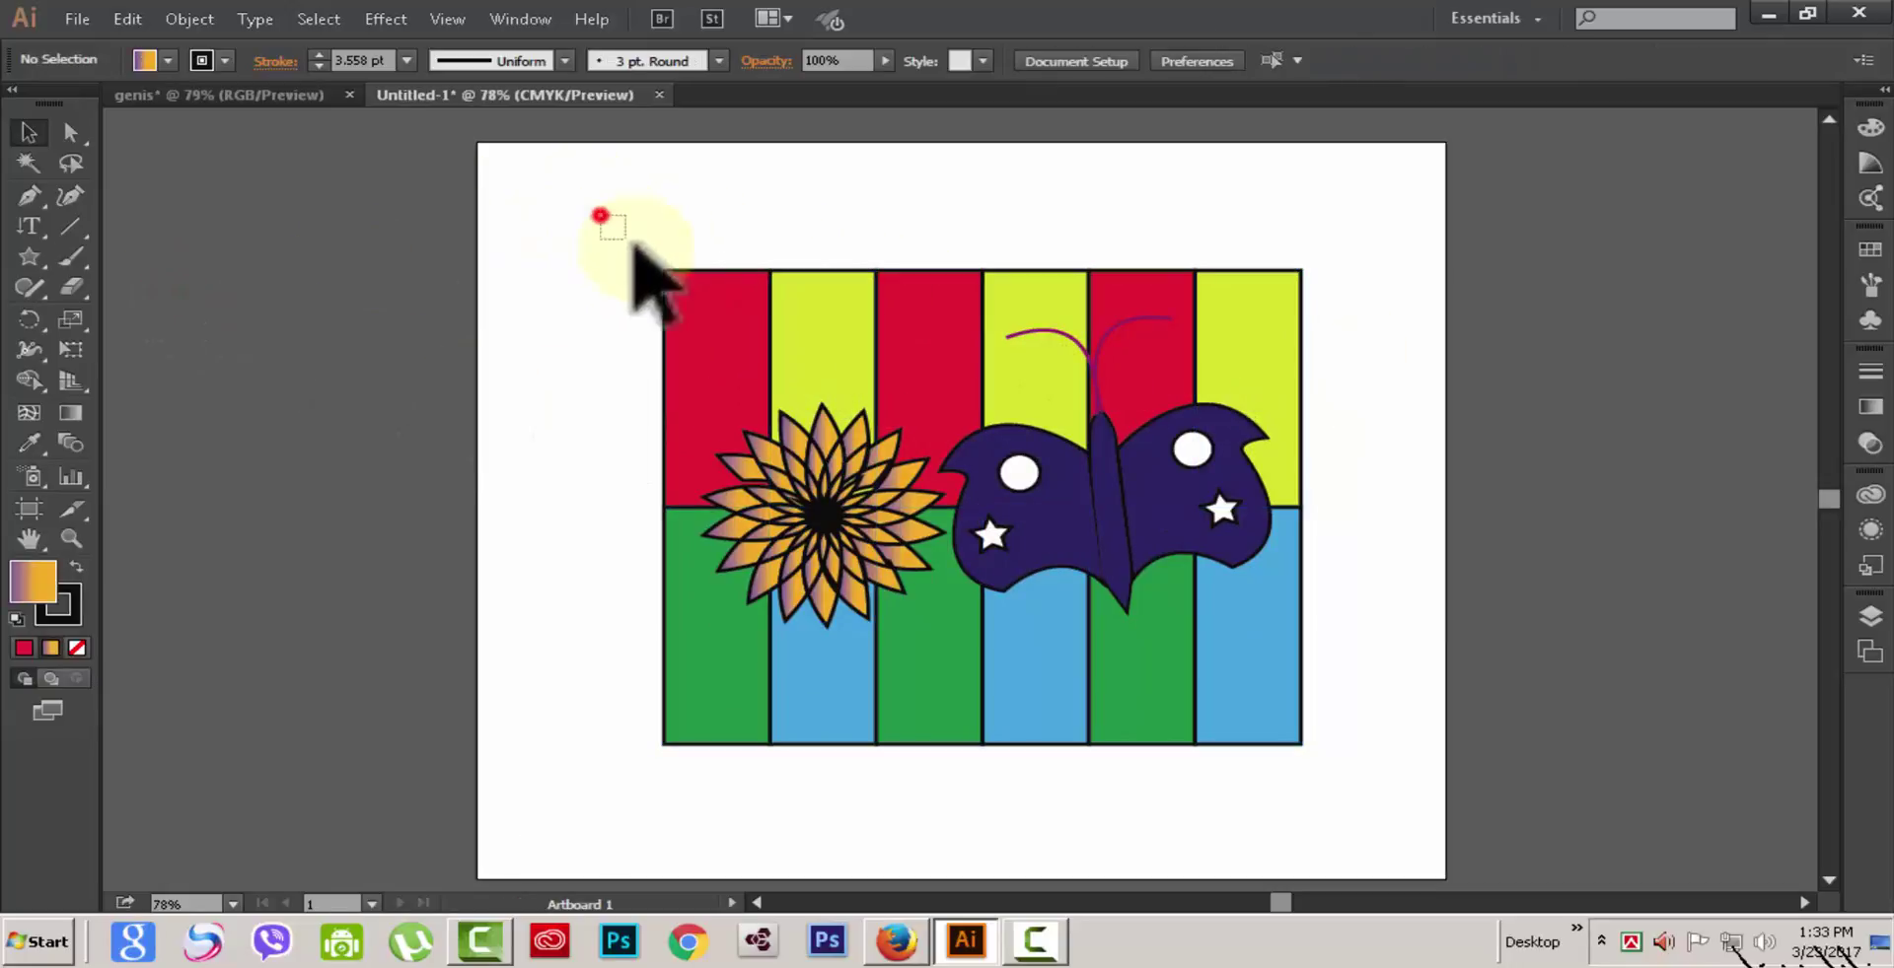
Step: Try moving the grouped striped background up and to the right, undo the move, and clear the selection
left_click_drag(634, 247, 1195, 280)
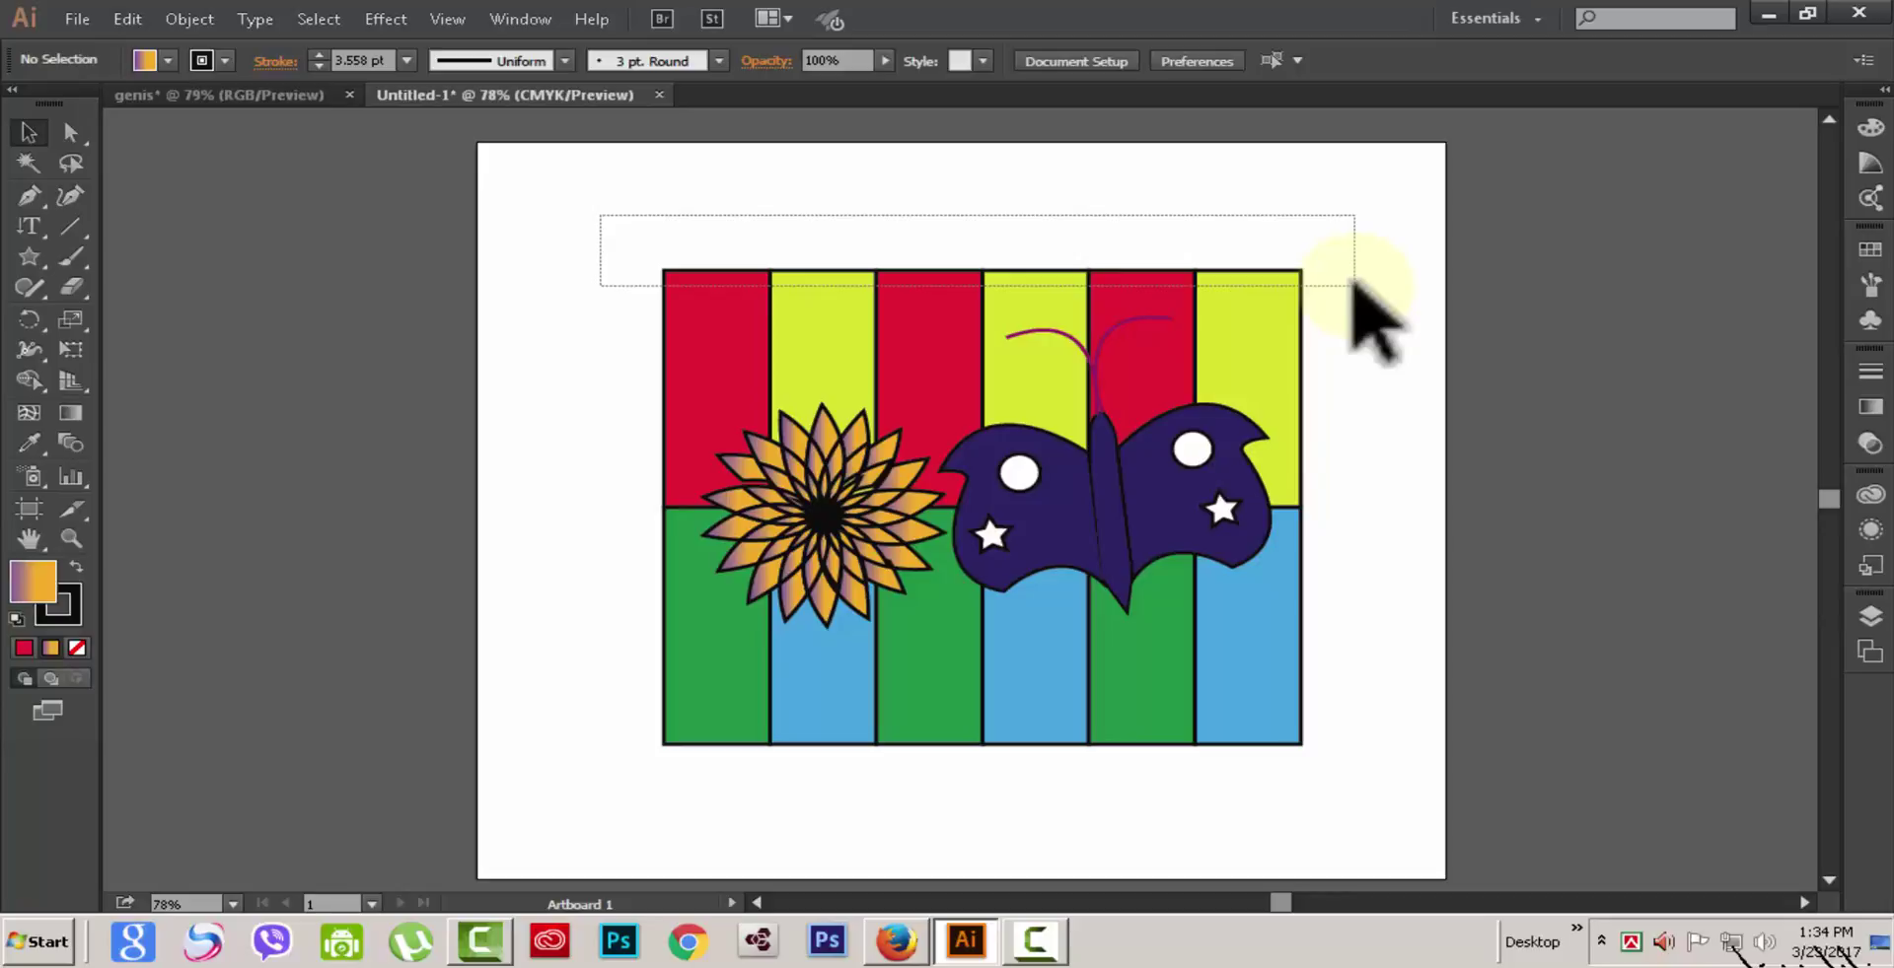
left_click_drag(1354, 283, 1354, 286)
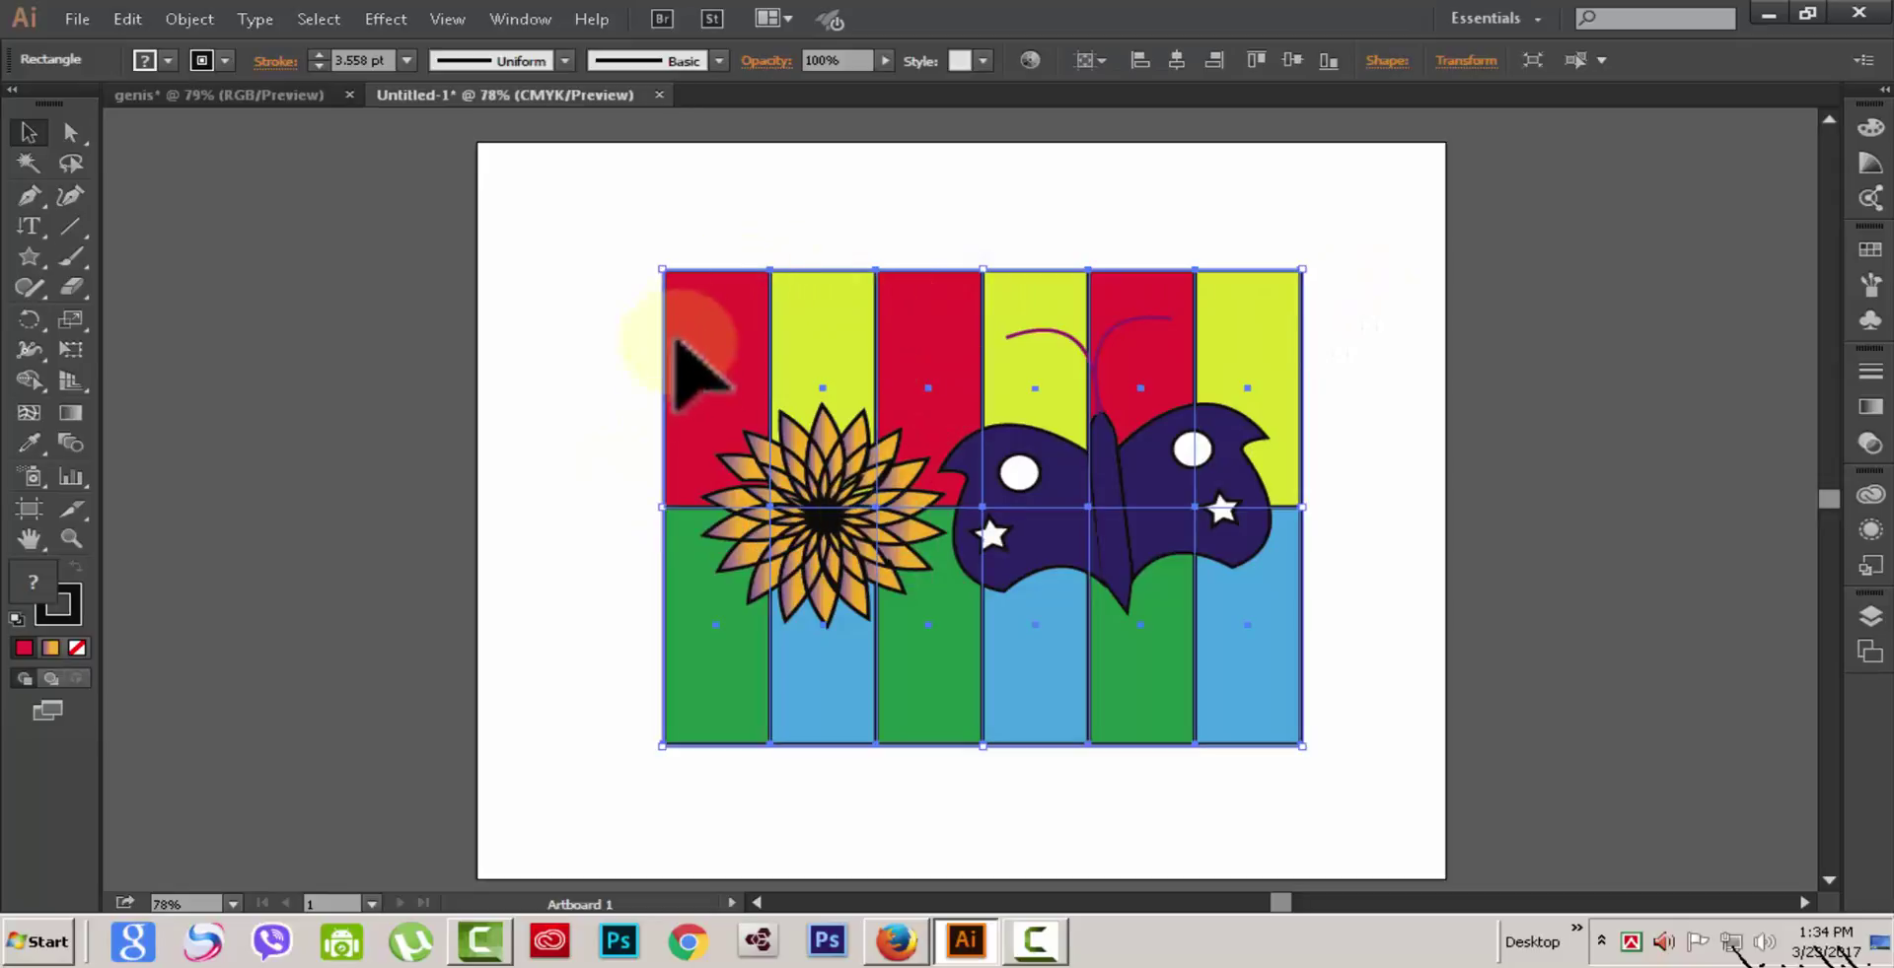
left_click(1157, 666)
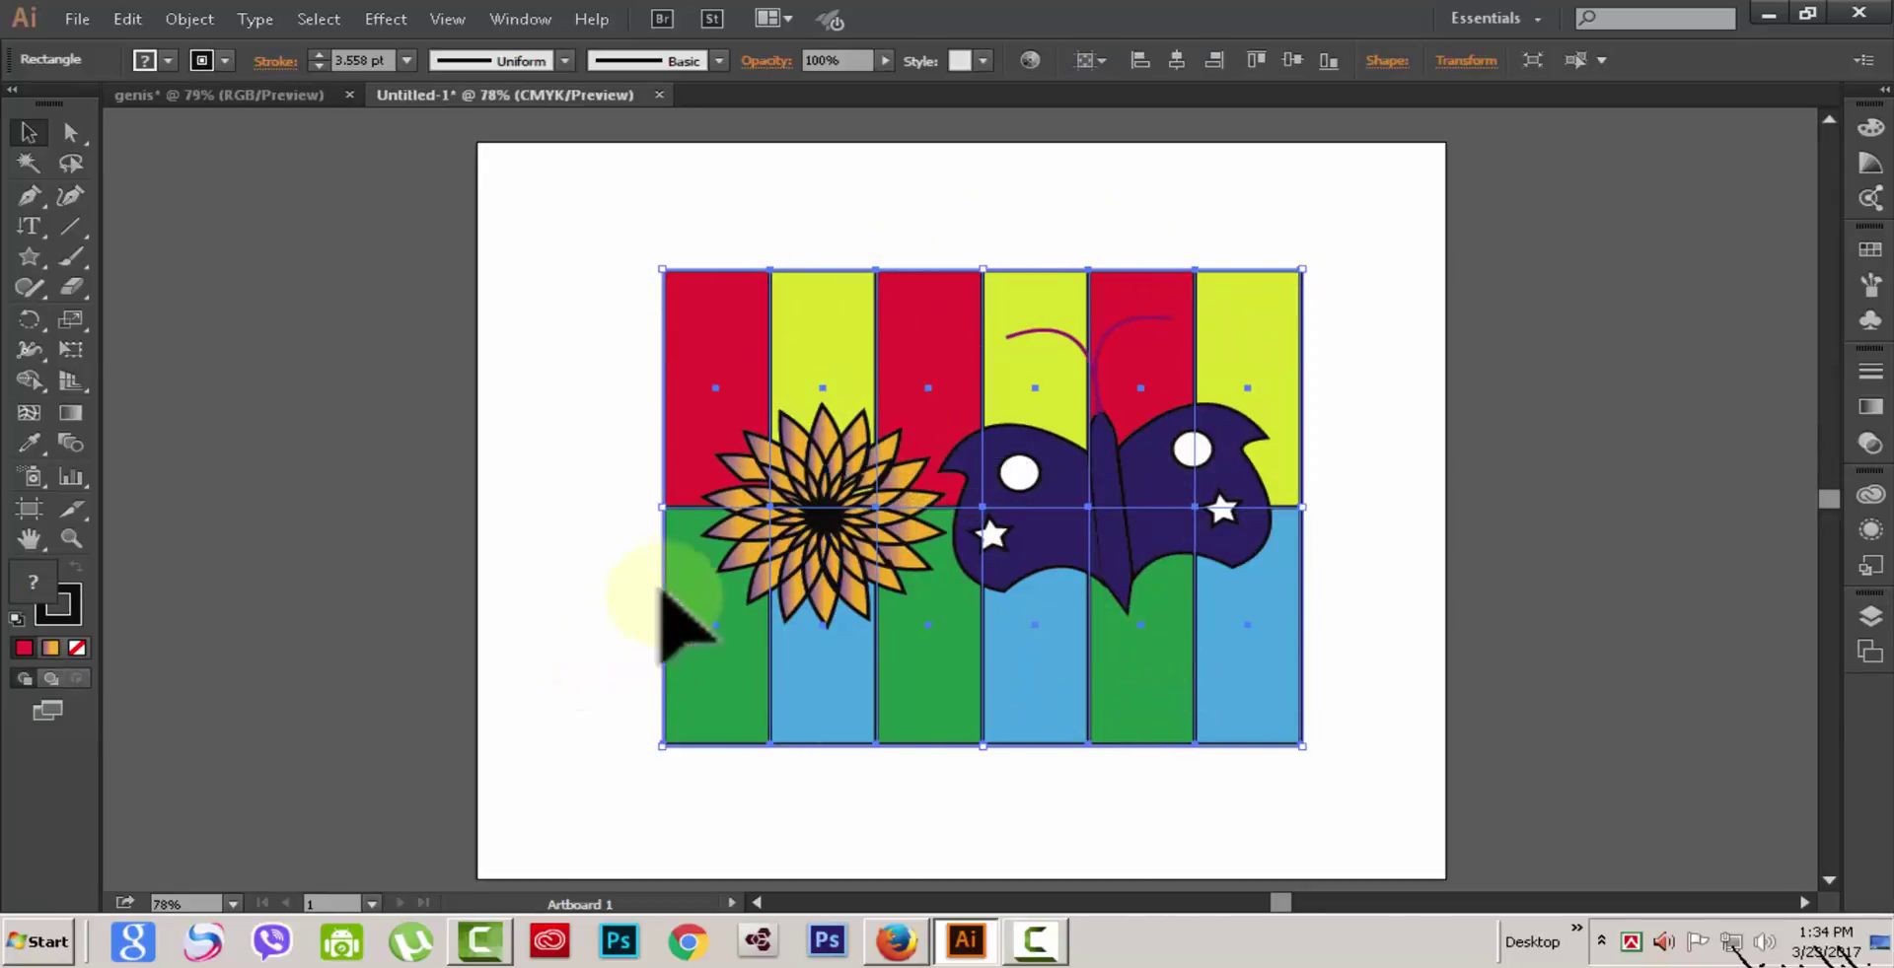
left_click_drag(868, 271, 1037, 195)
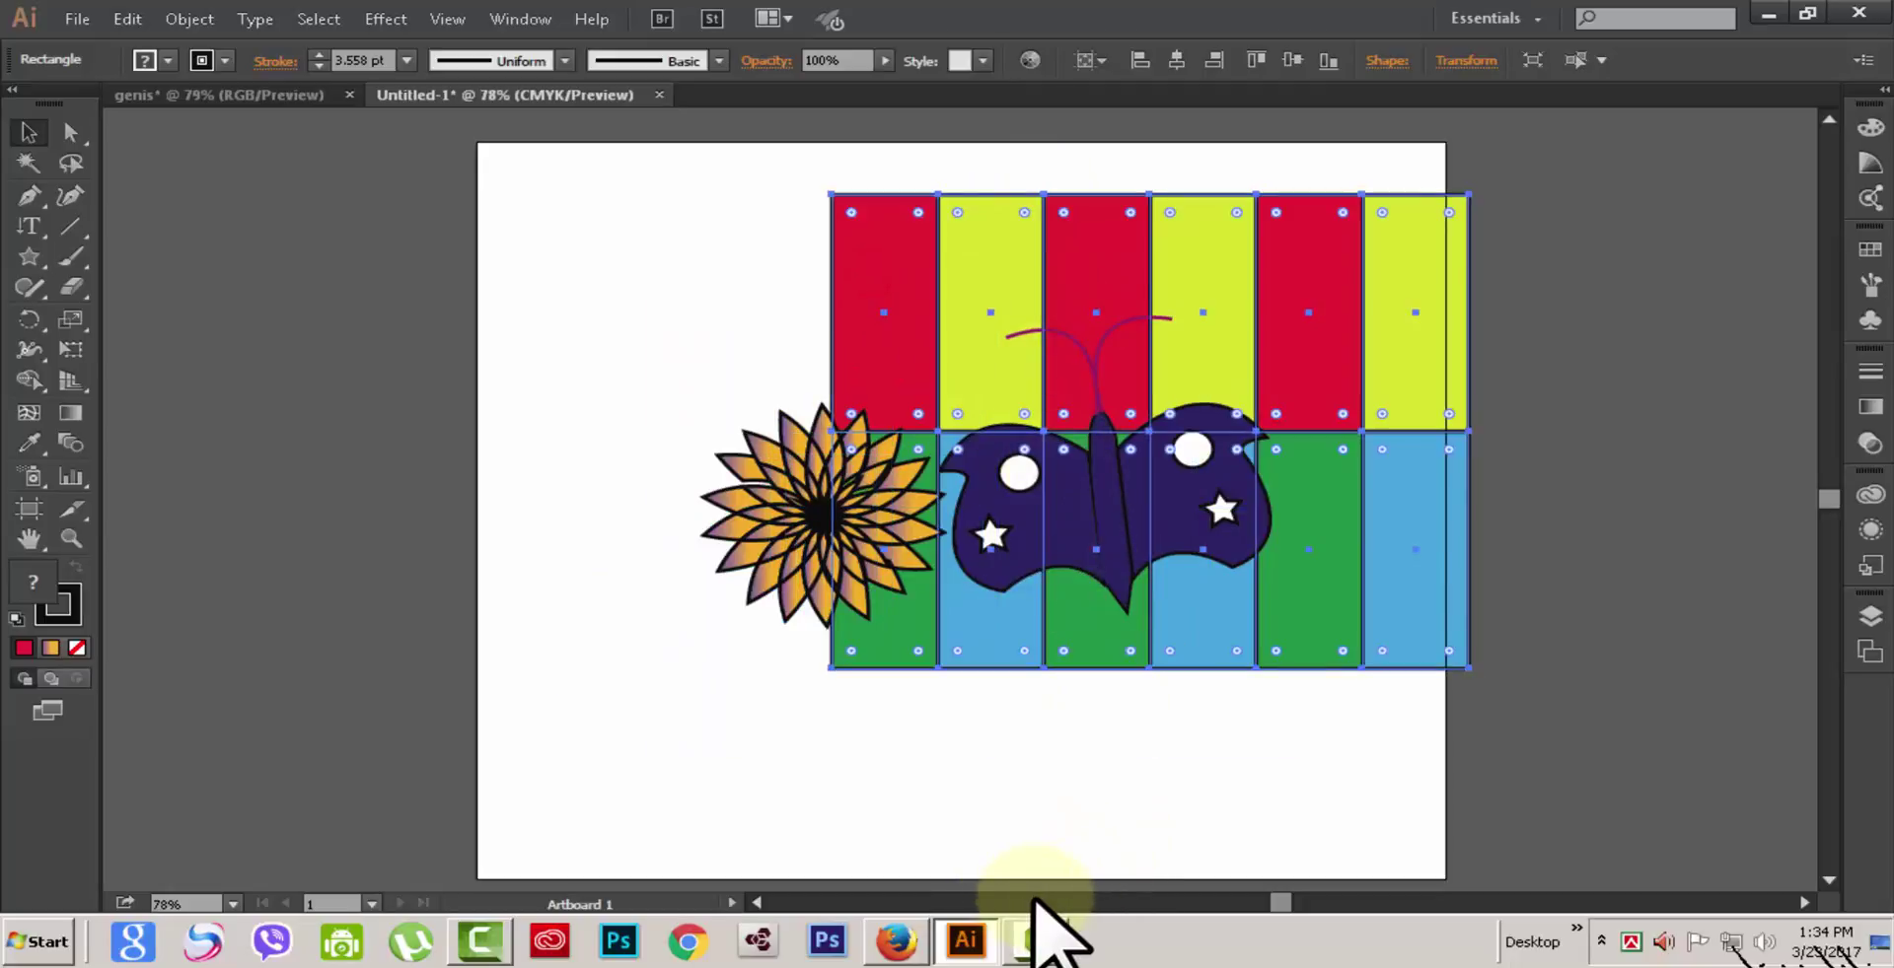
key("ctrl+z")
left_click(535, 373)
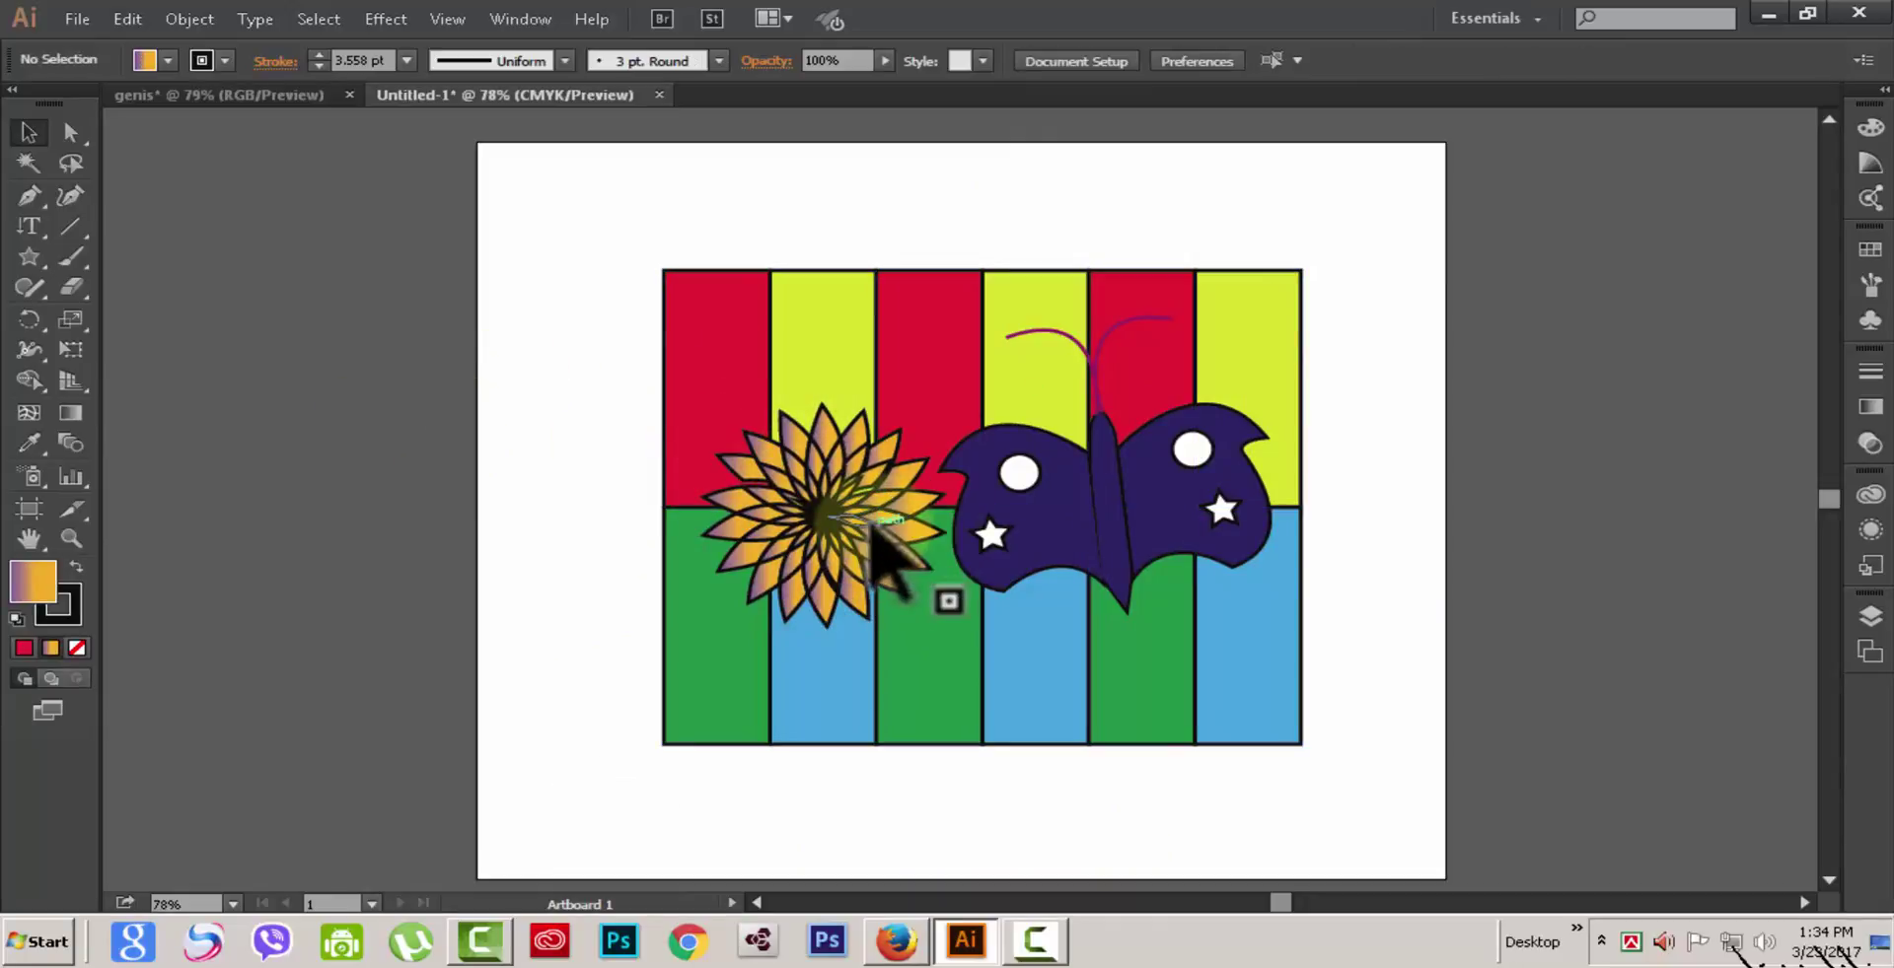
Step: Ungroup the striped background's rectangles, group them again, and clear the selection
left_click_drag(871, 528, 782, 507)
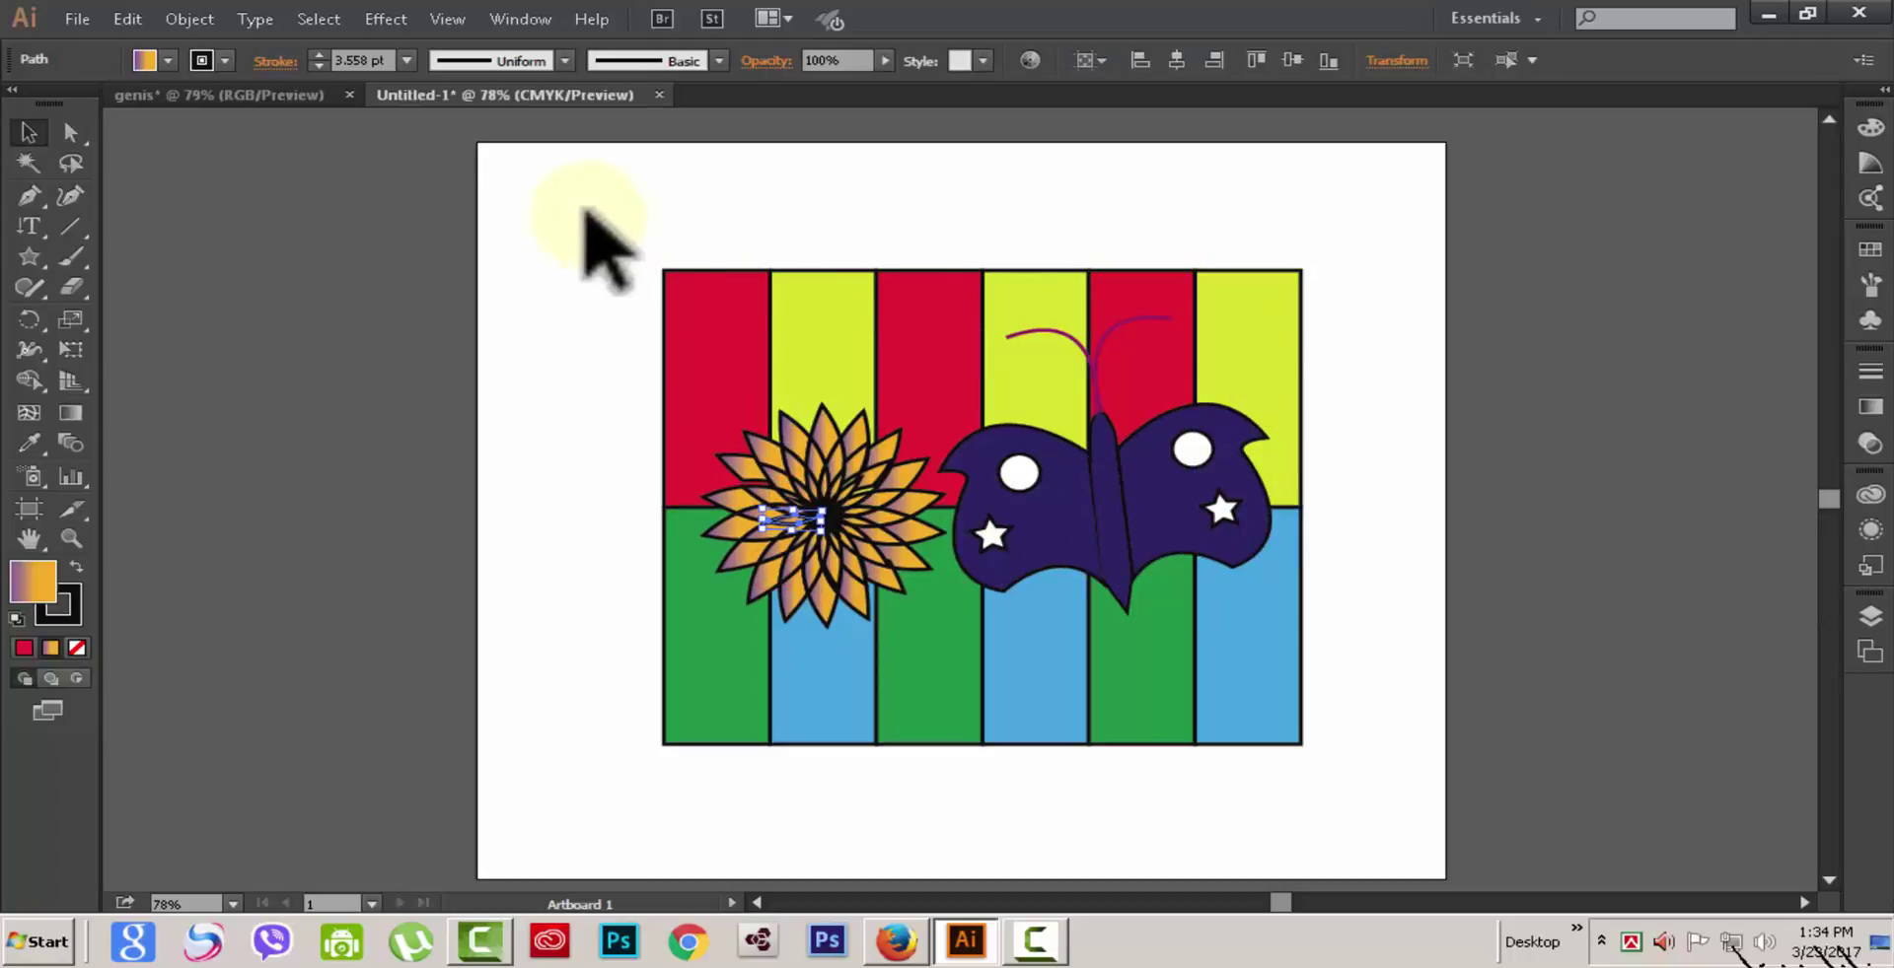
left_click_drag(698, 252, 1321, 284)
left_click_drag(621, 208, 1371, 330)
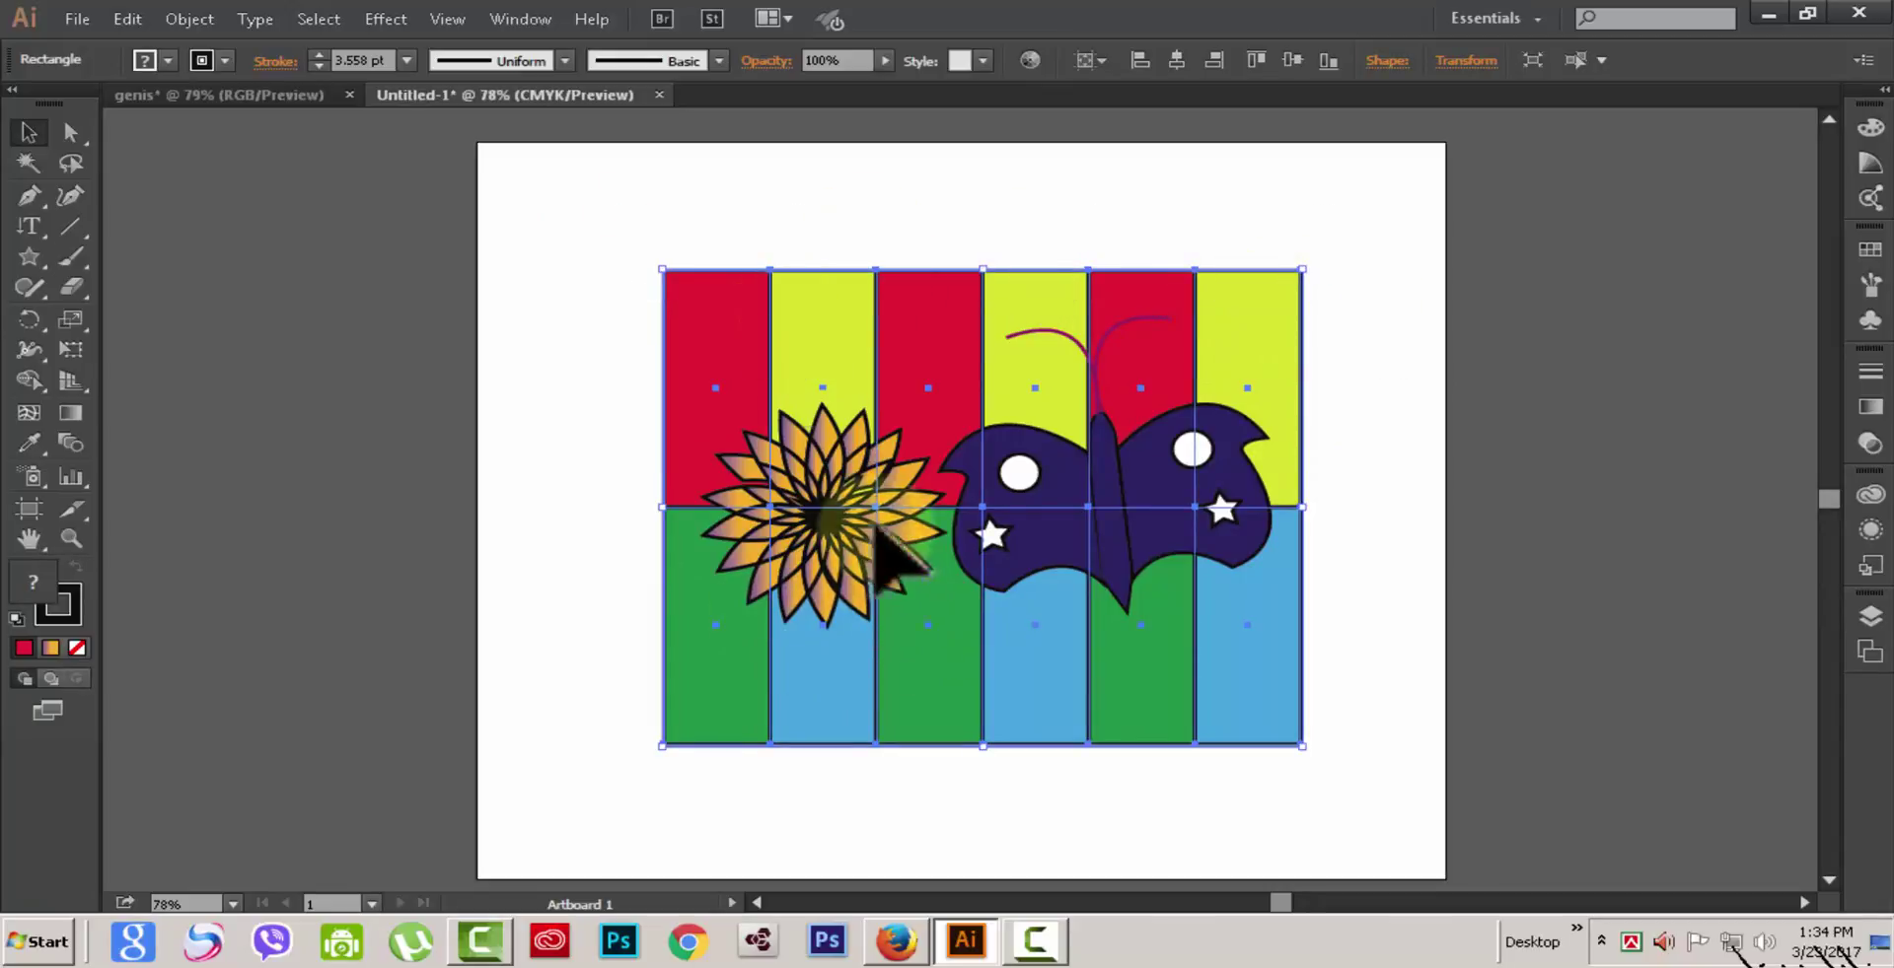
right_click(738, 294)
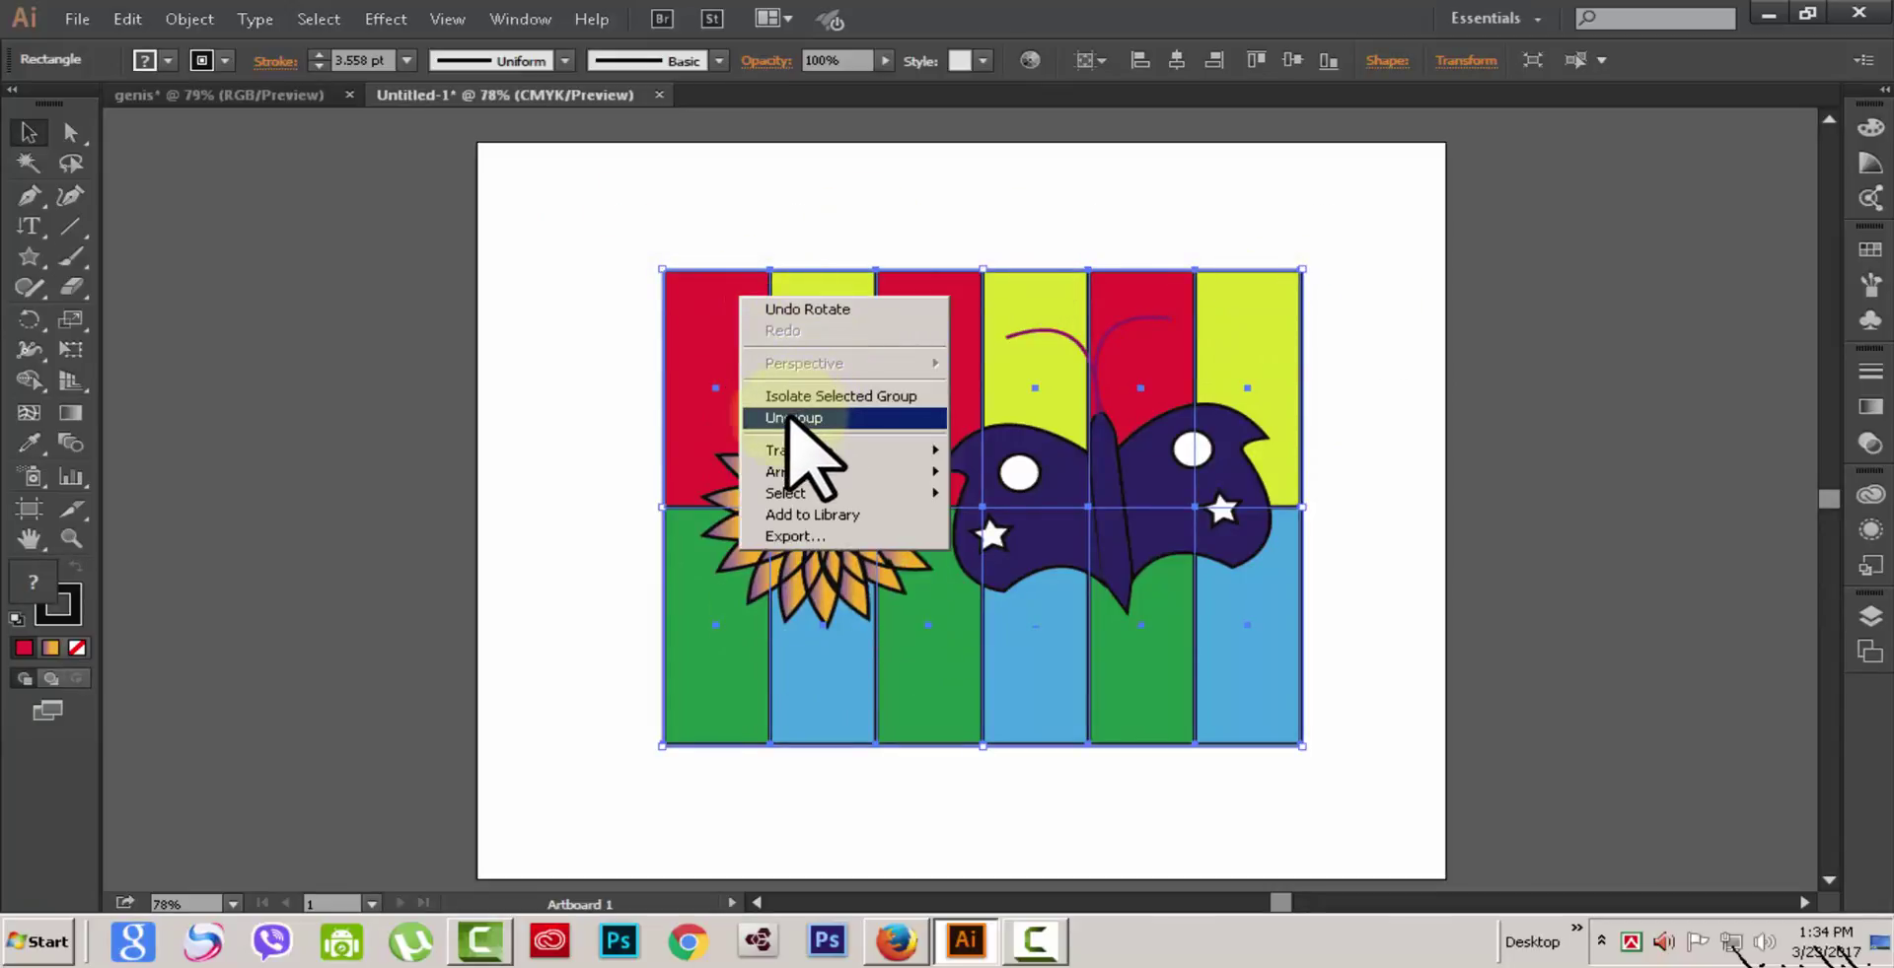
left_click(187, 18)
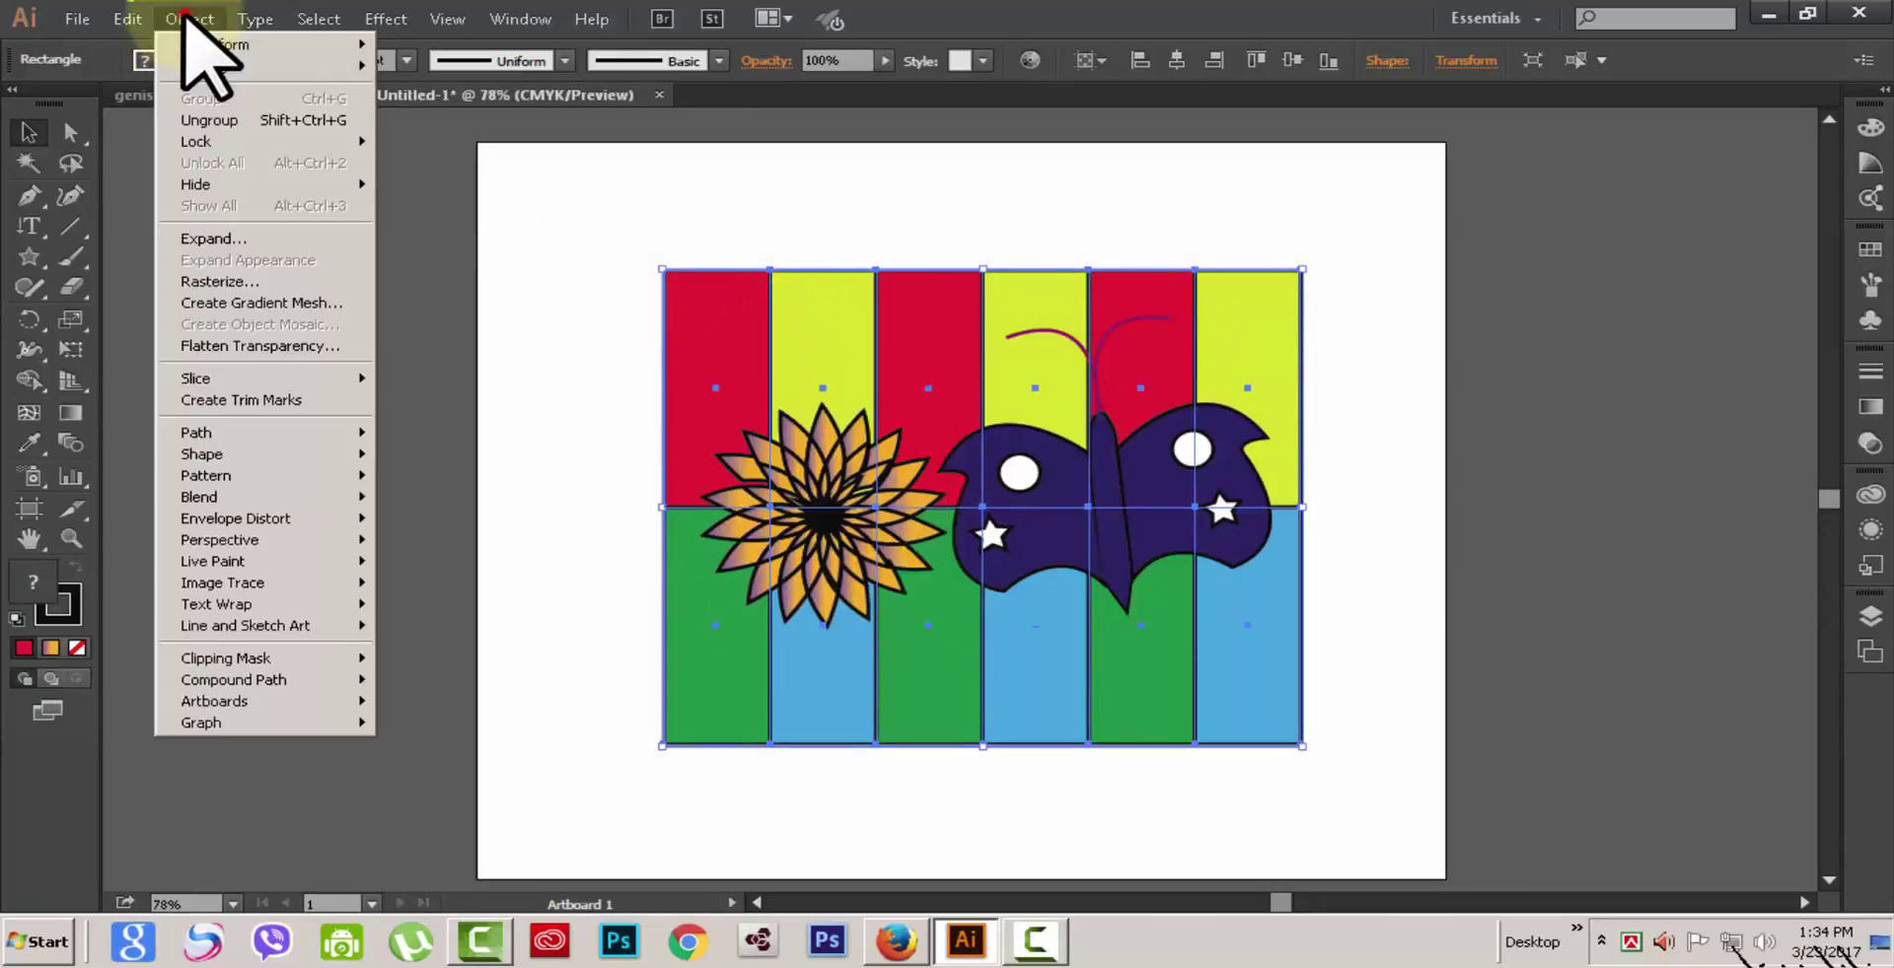
left_click(187, 120)
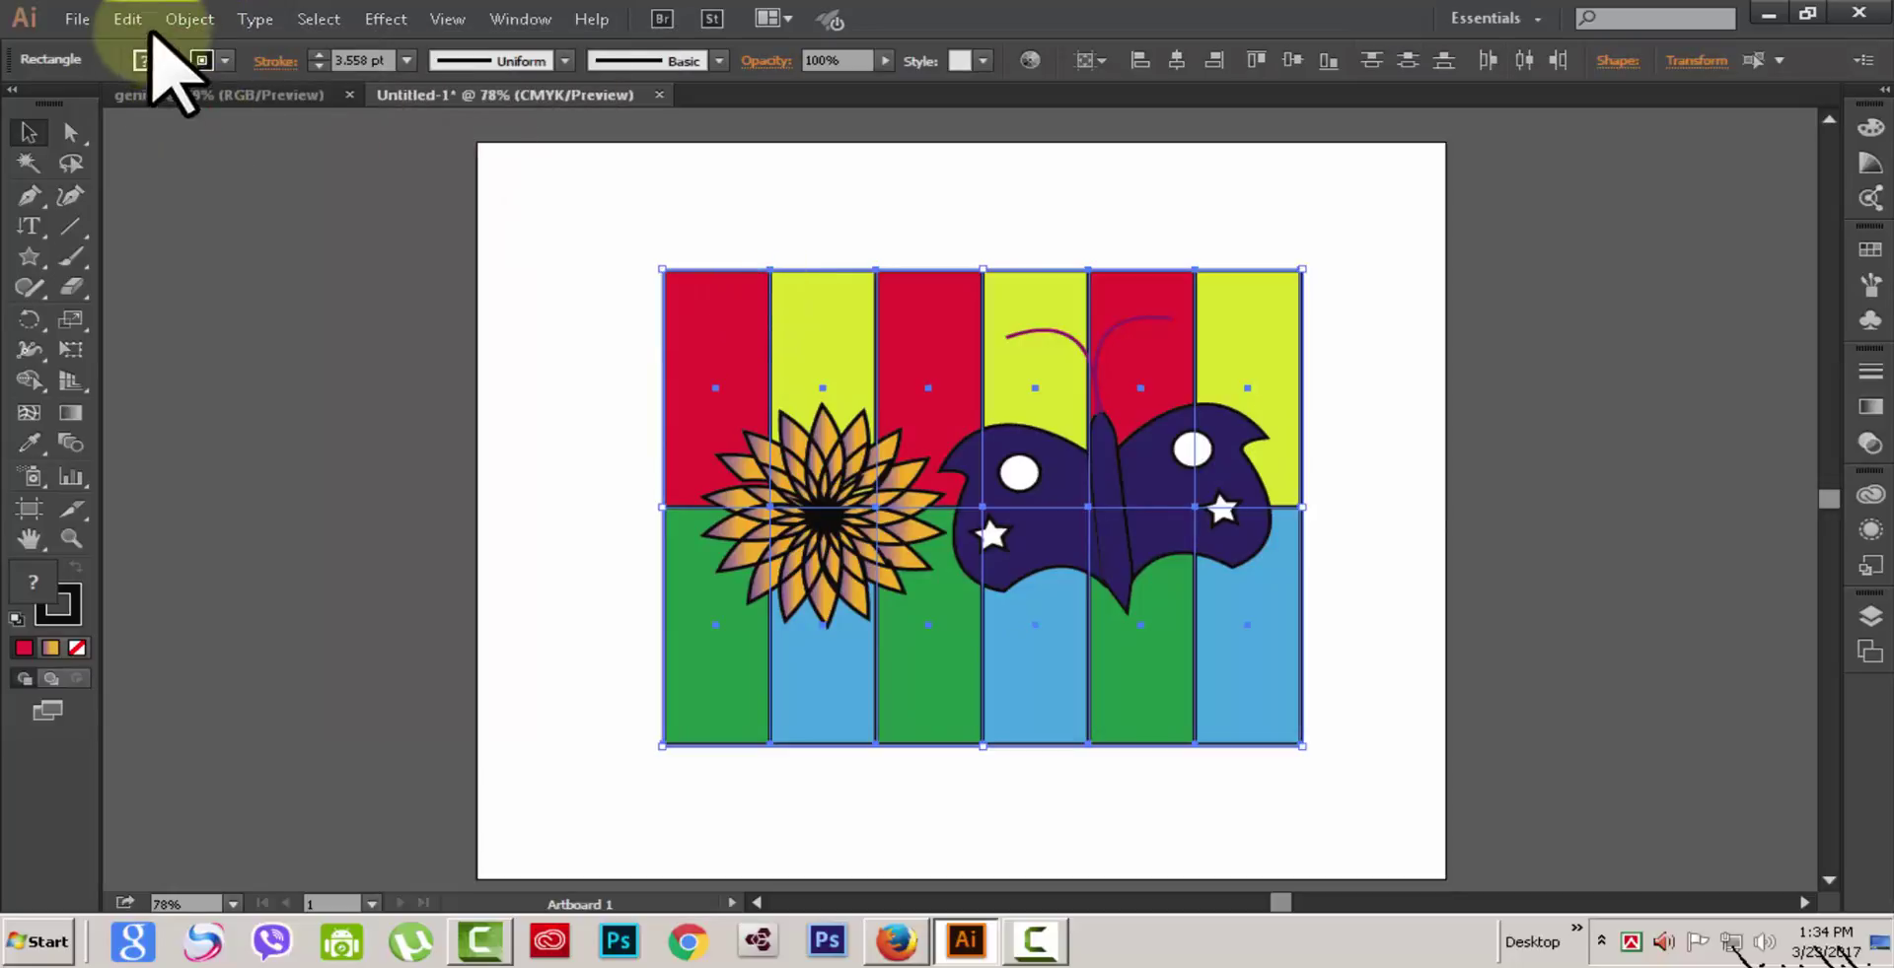
left_click(186, 19)
left_click(203, 99)
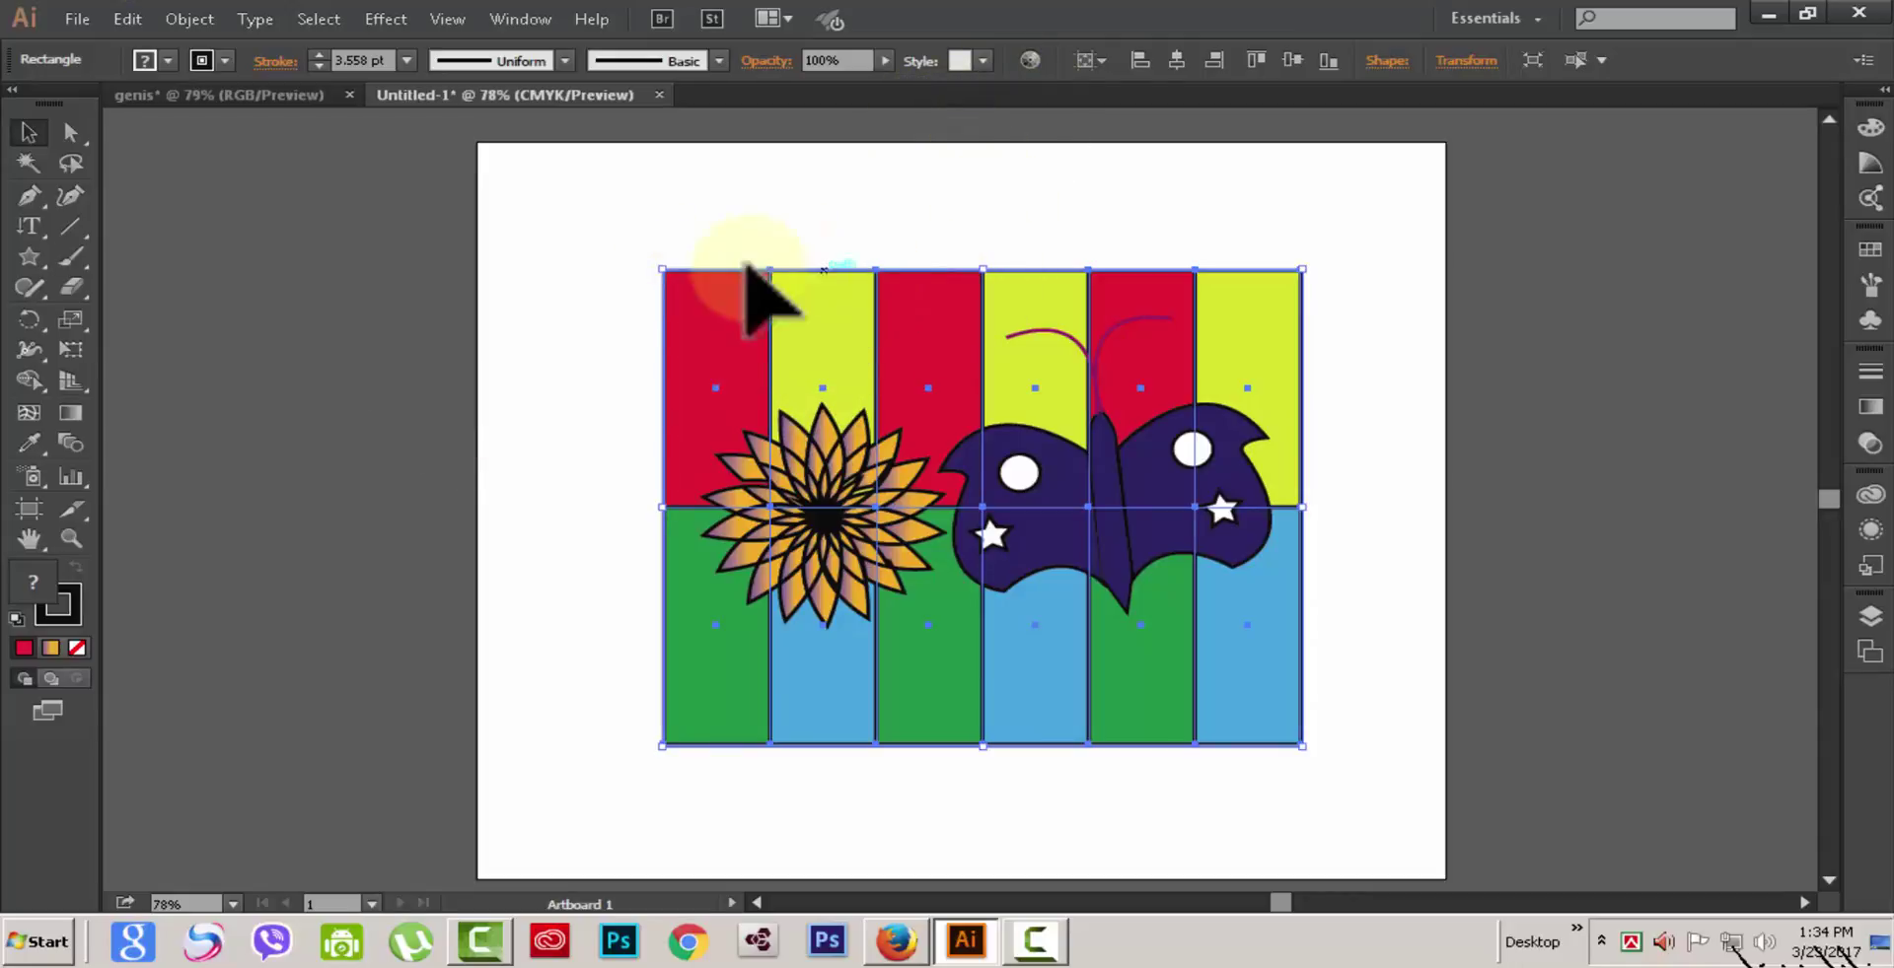
right_click(698, 288)
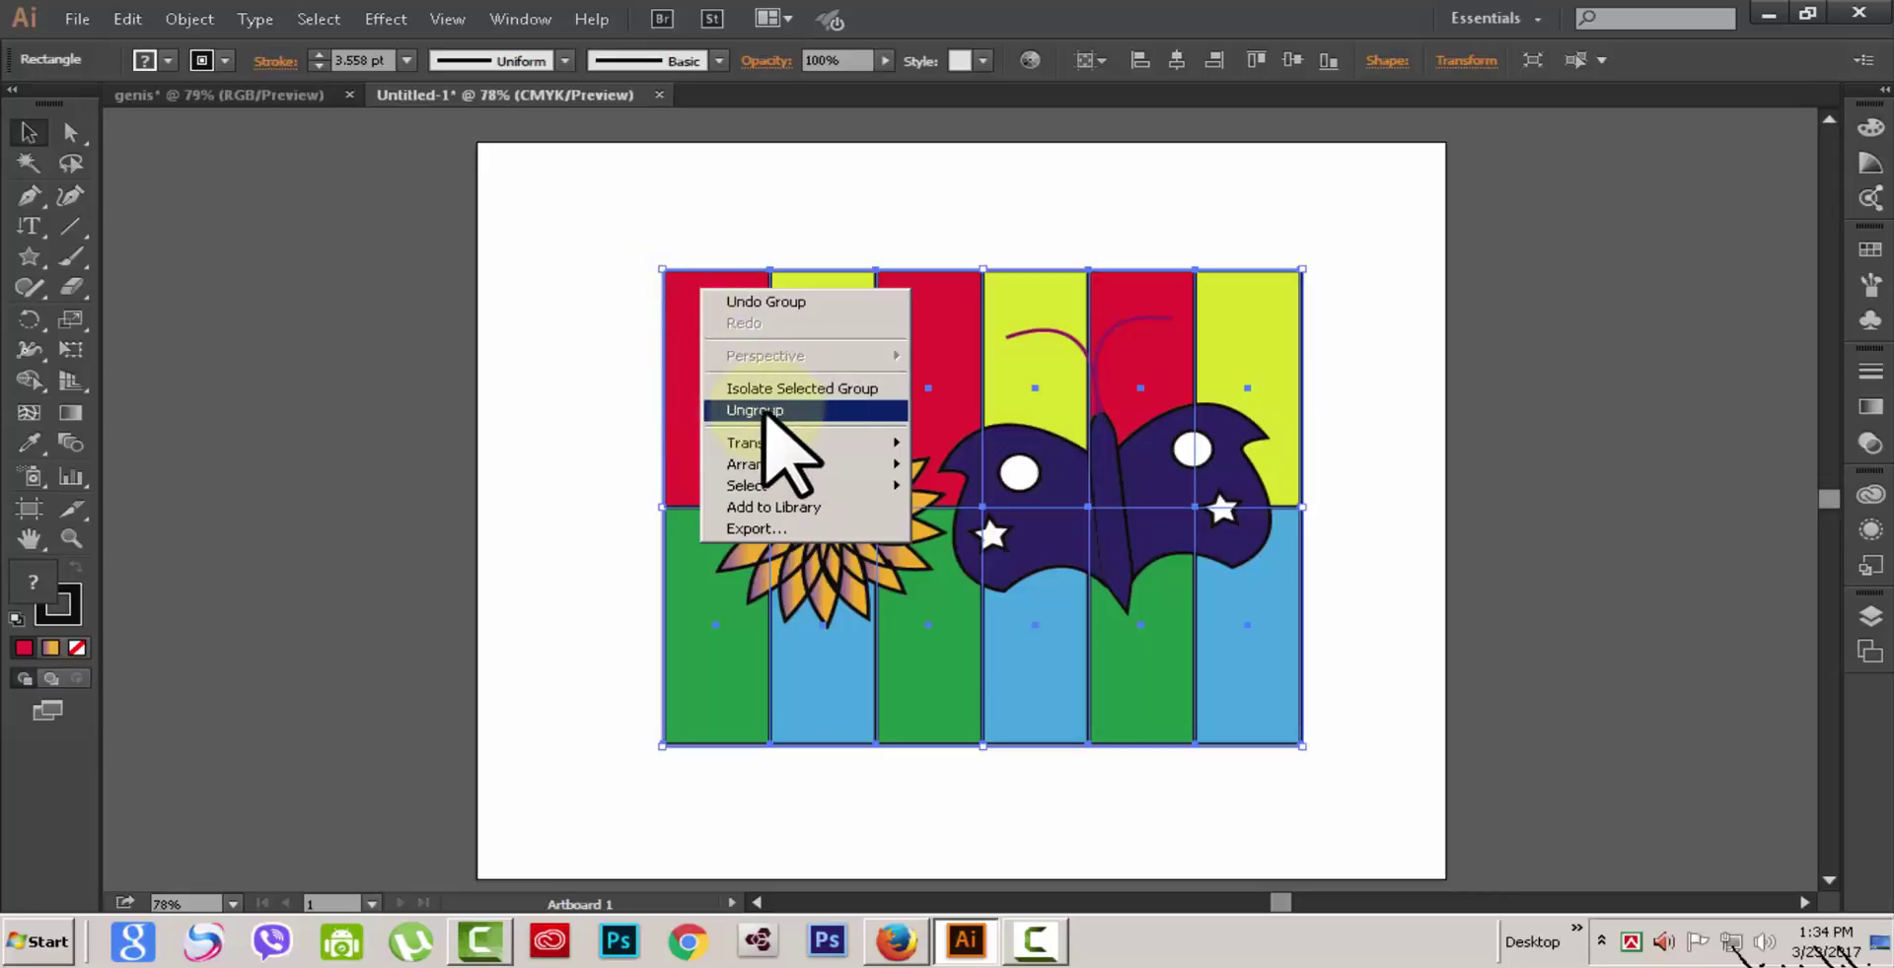
left_click(266, 283)
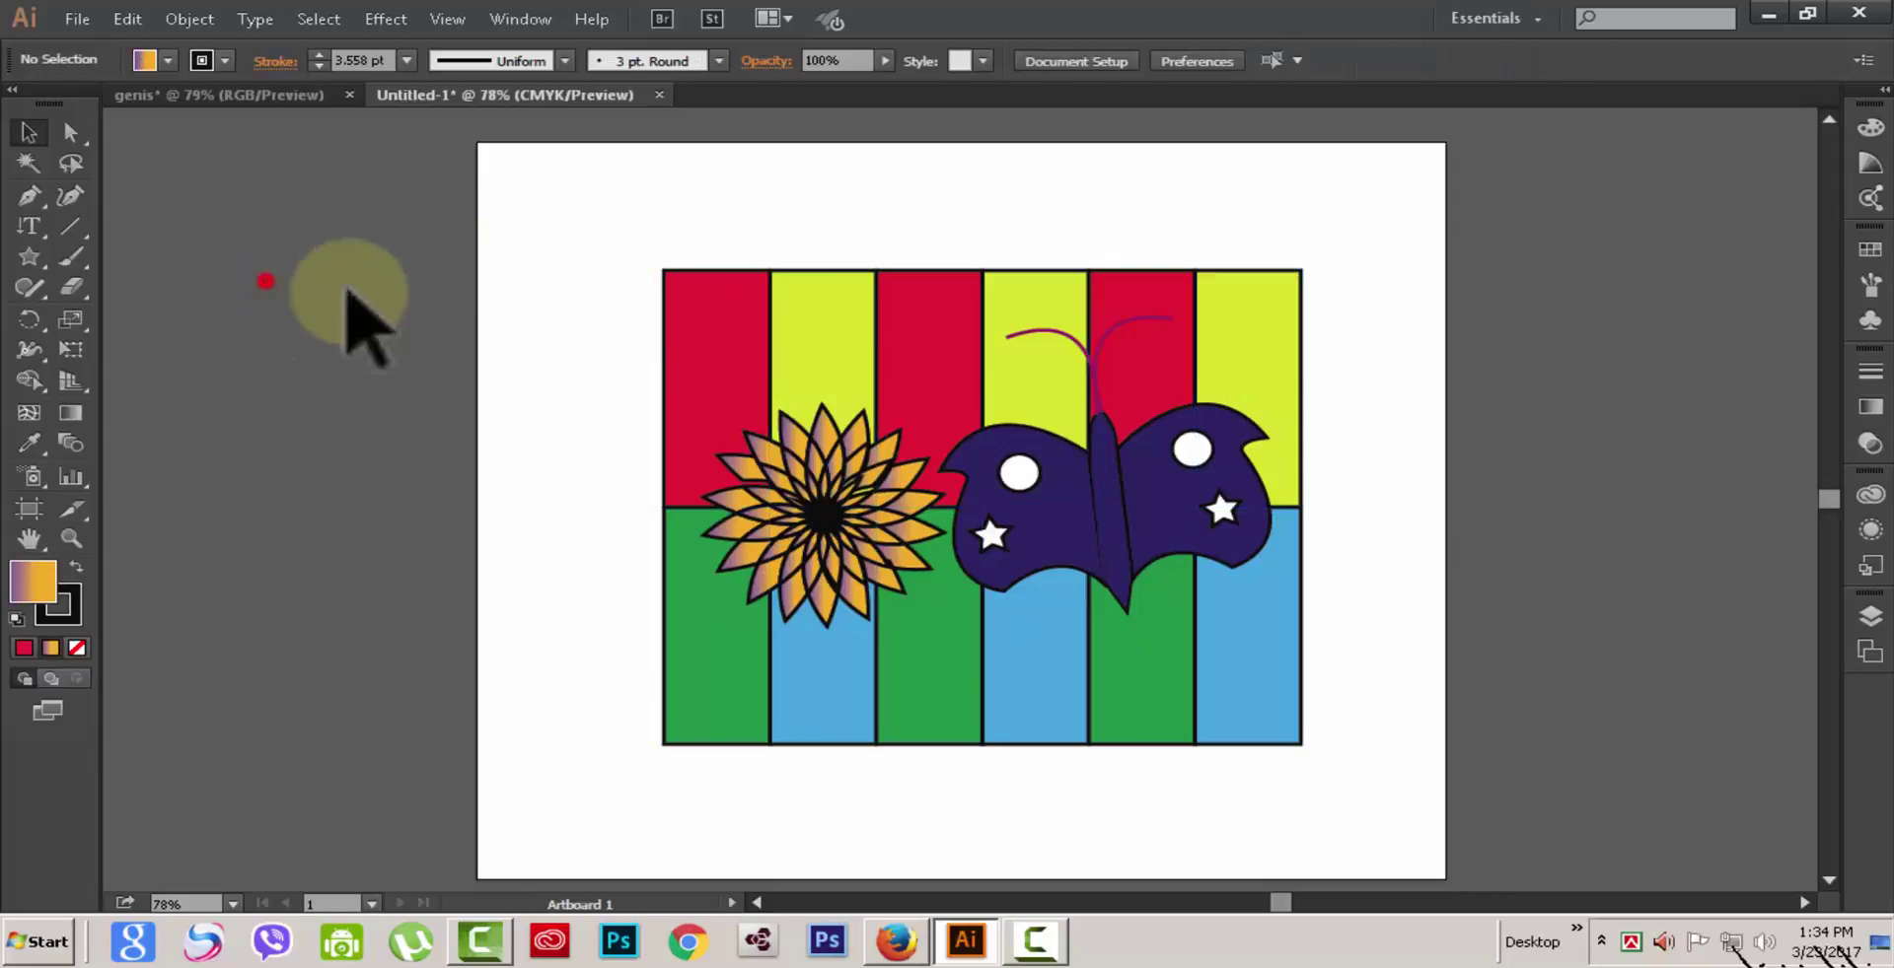
Step: Select the grouped striped background and lock it
left_click_drag(631, 237, 1558, 278)
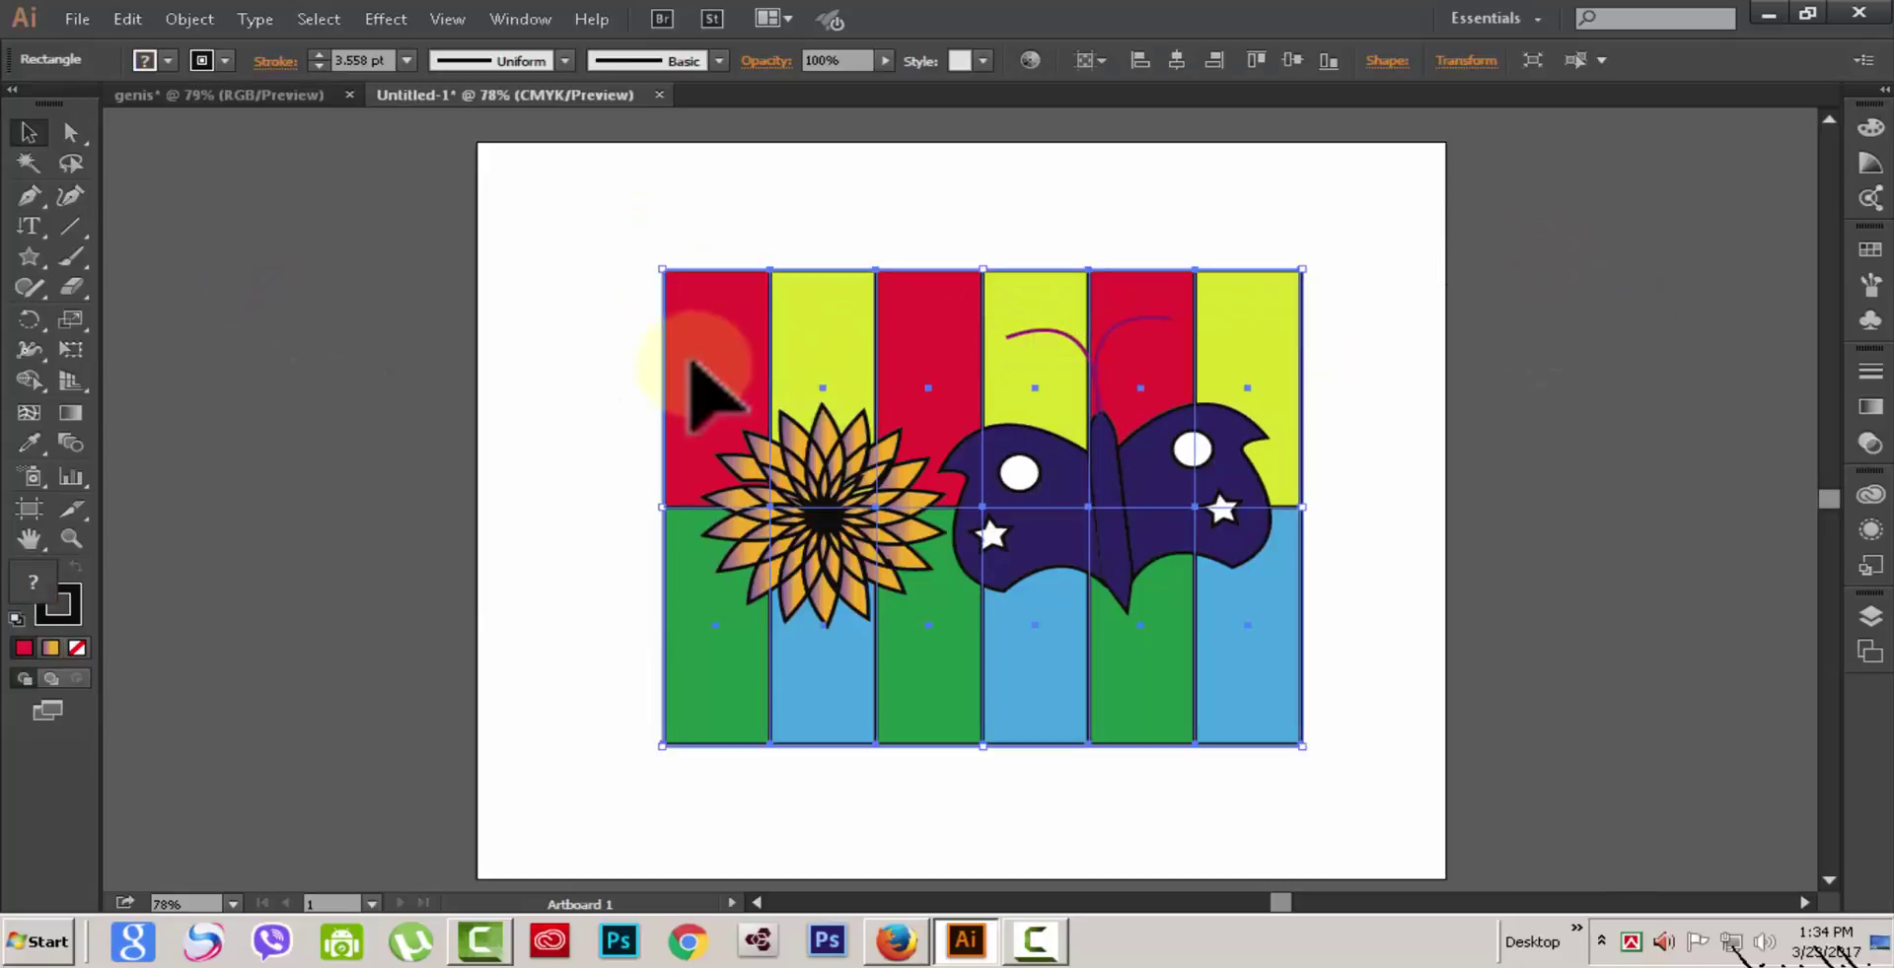
left_click(572, 285)
left_click_drag(746, 308, 1259, 372)
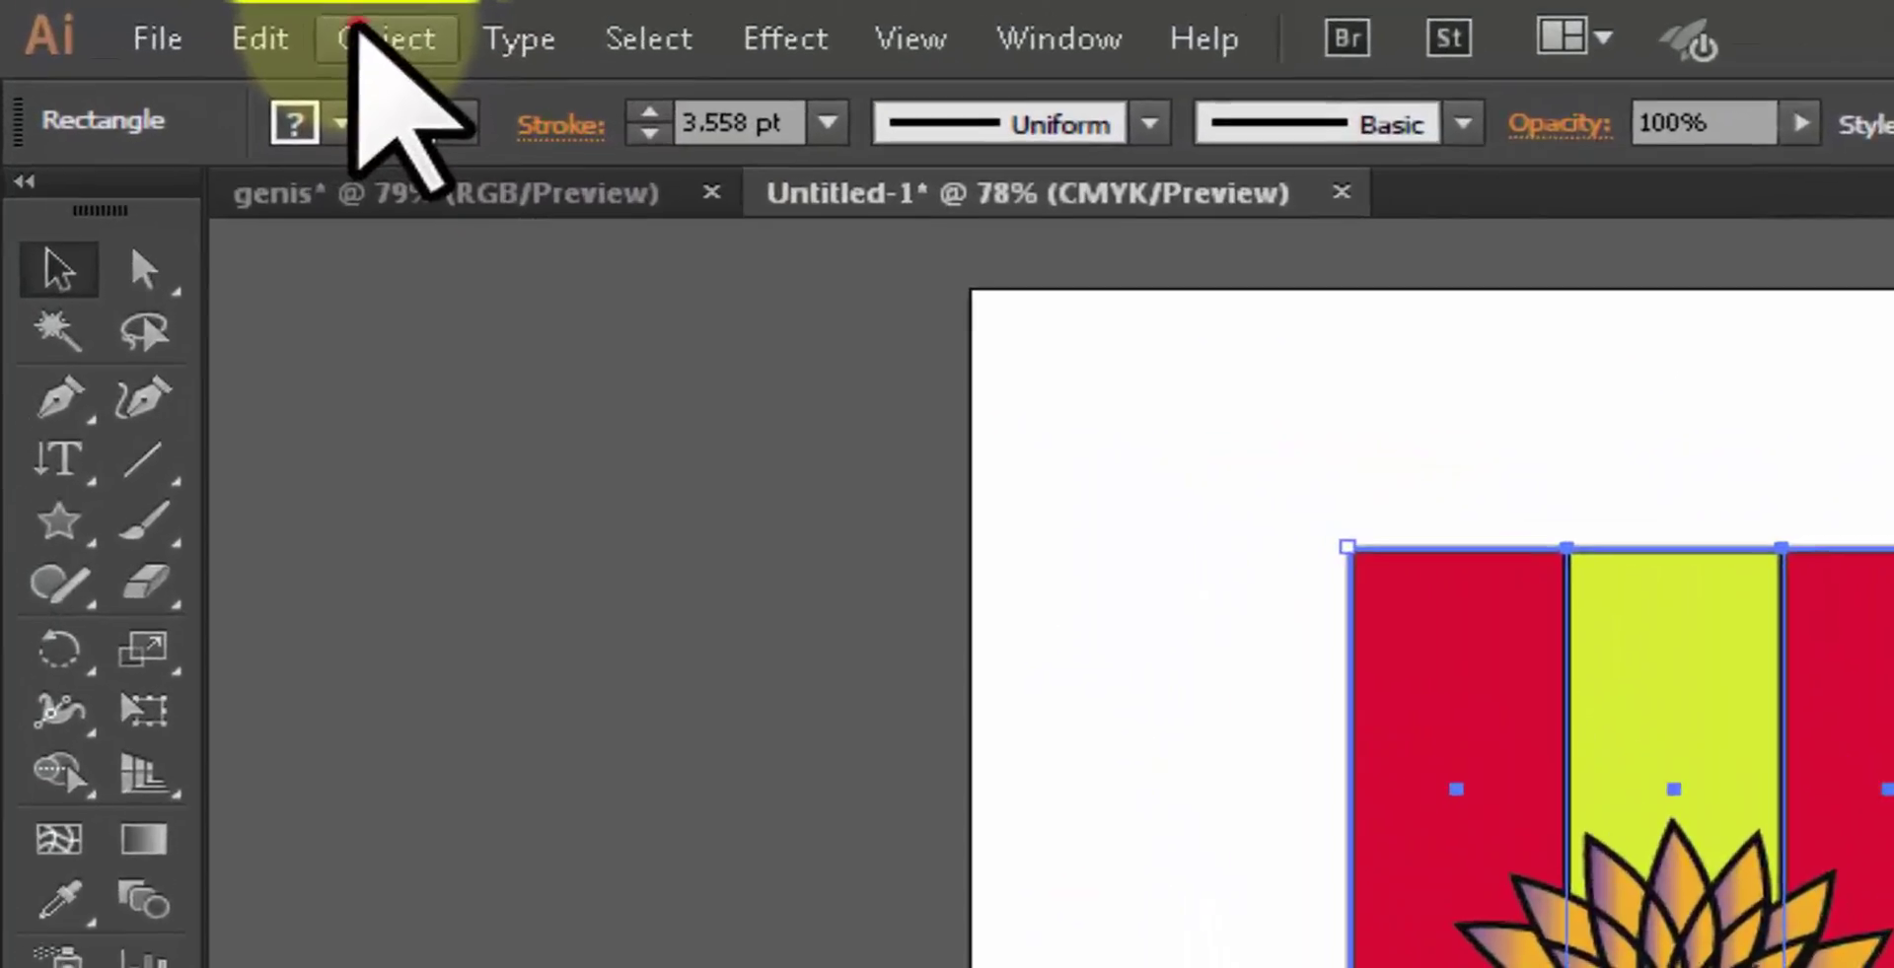
left_click(175, 16)
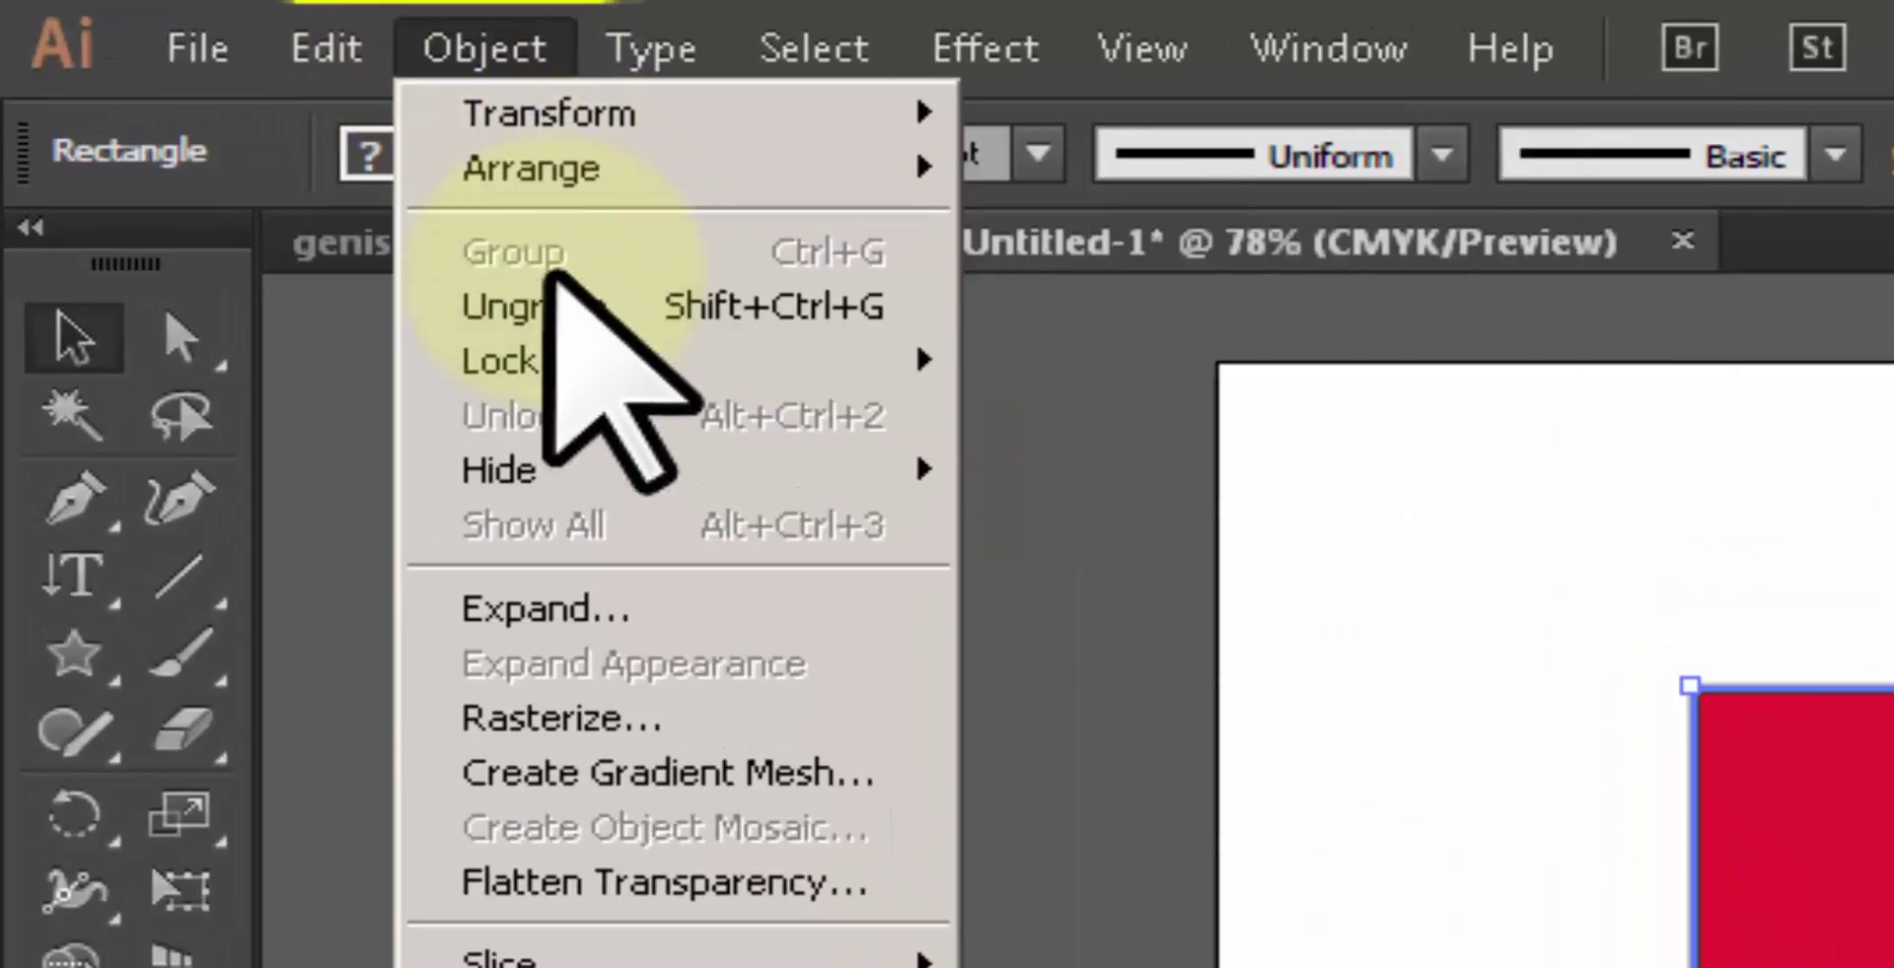
mouse_move(517, 369)
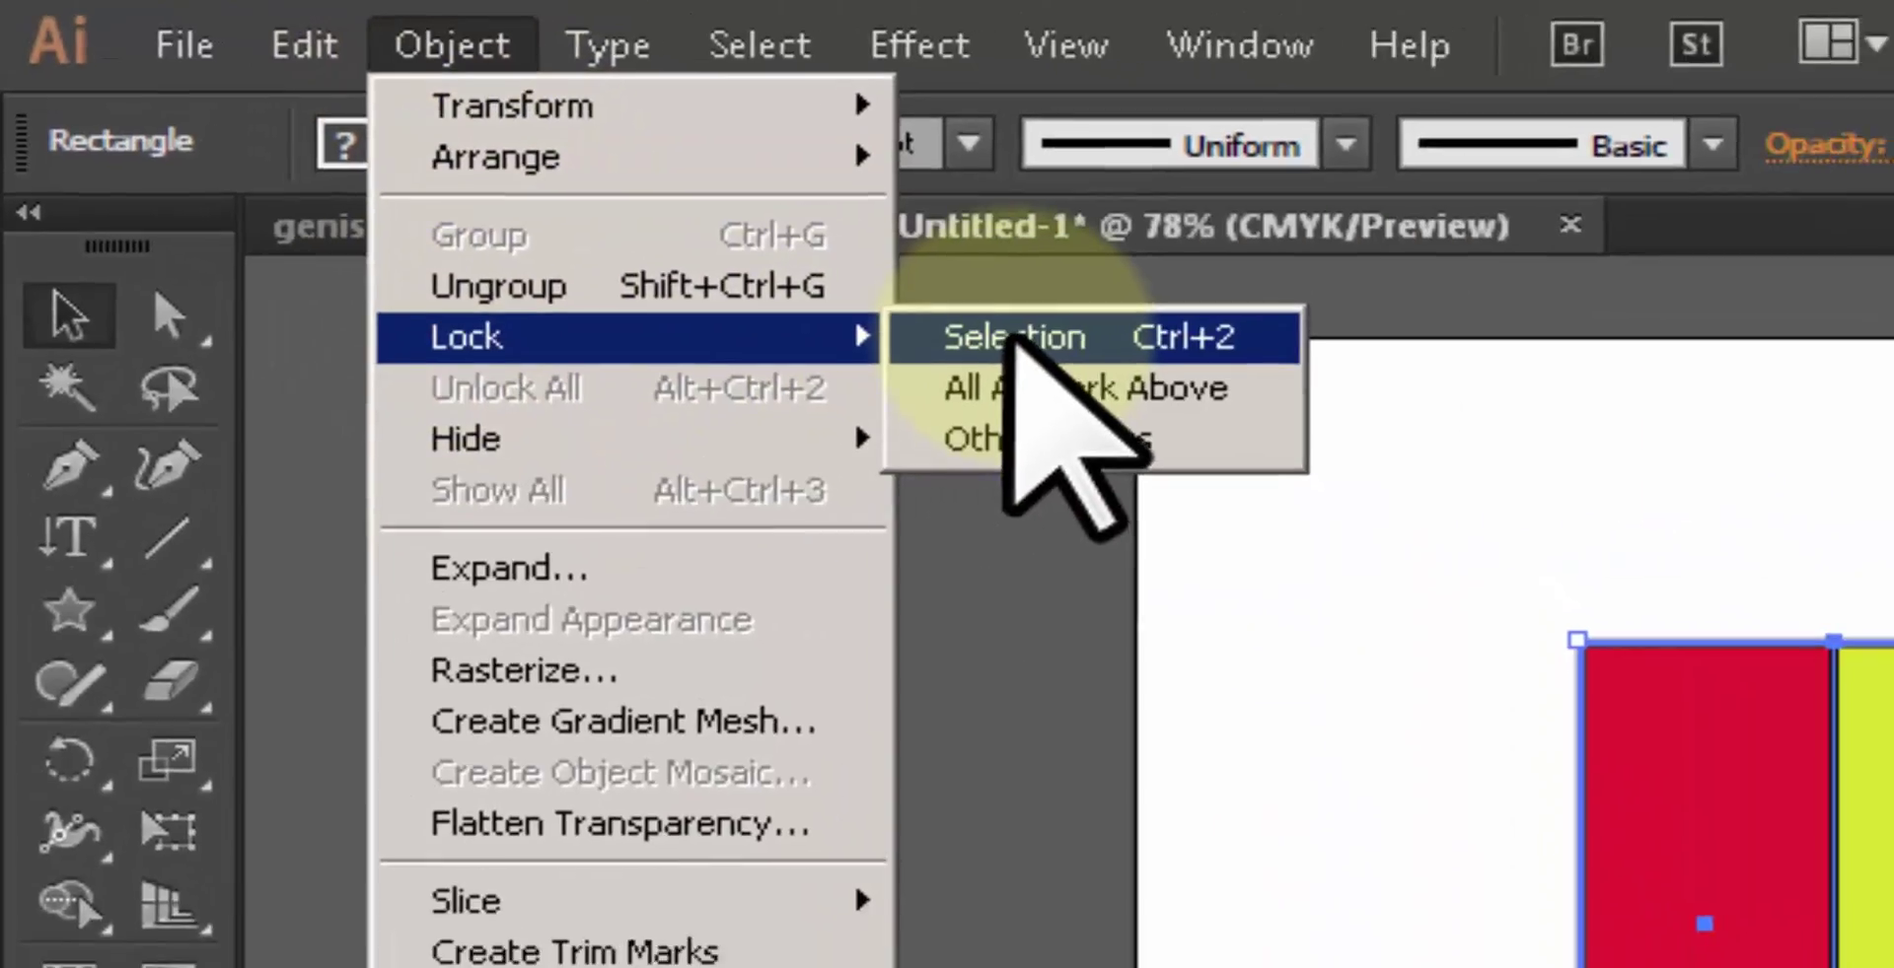
left_click(1080, 363)
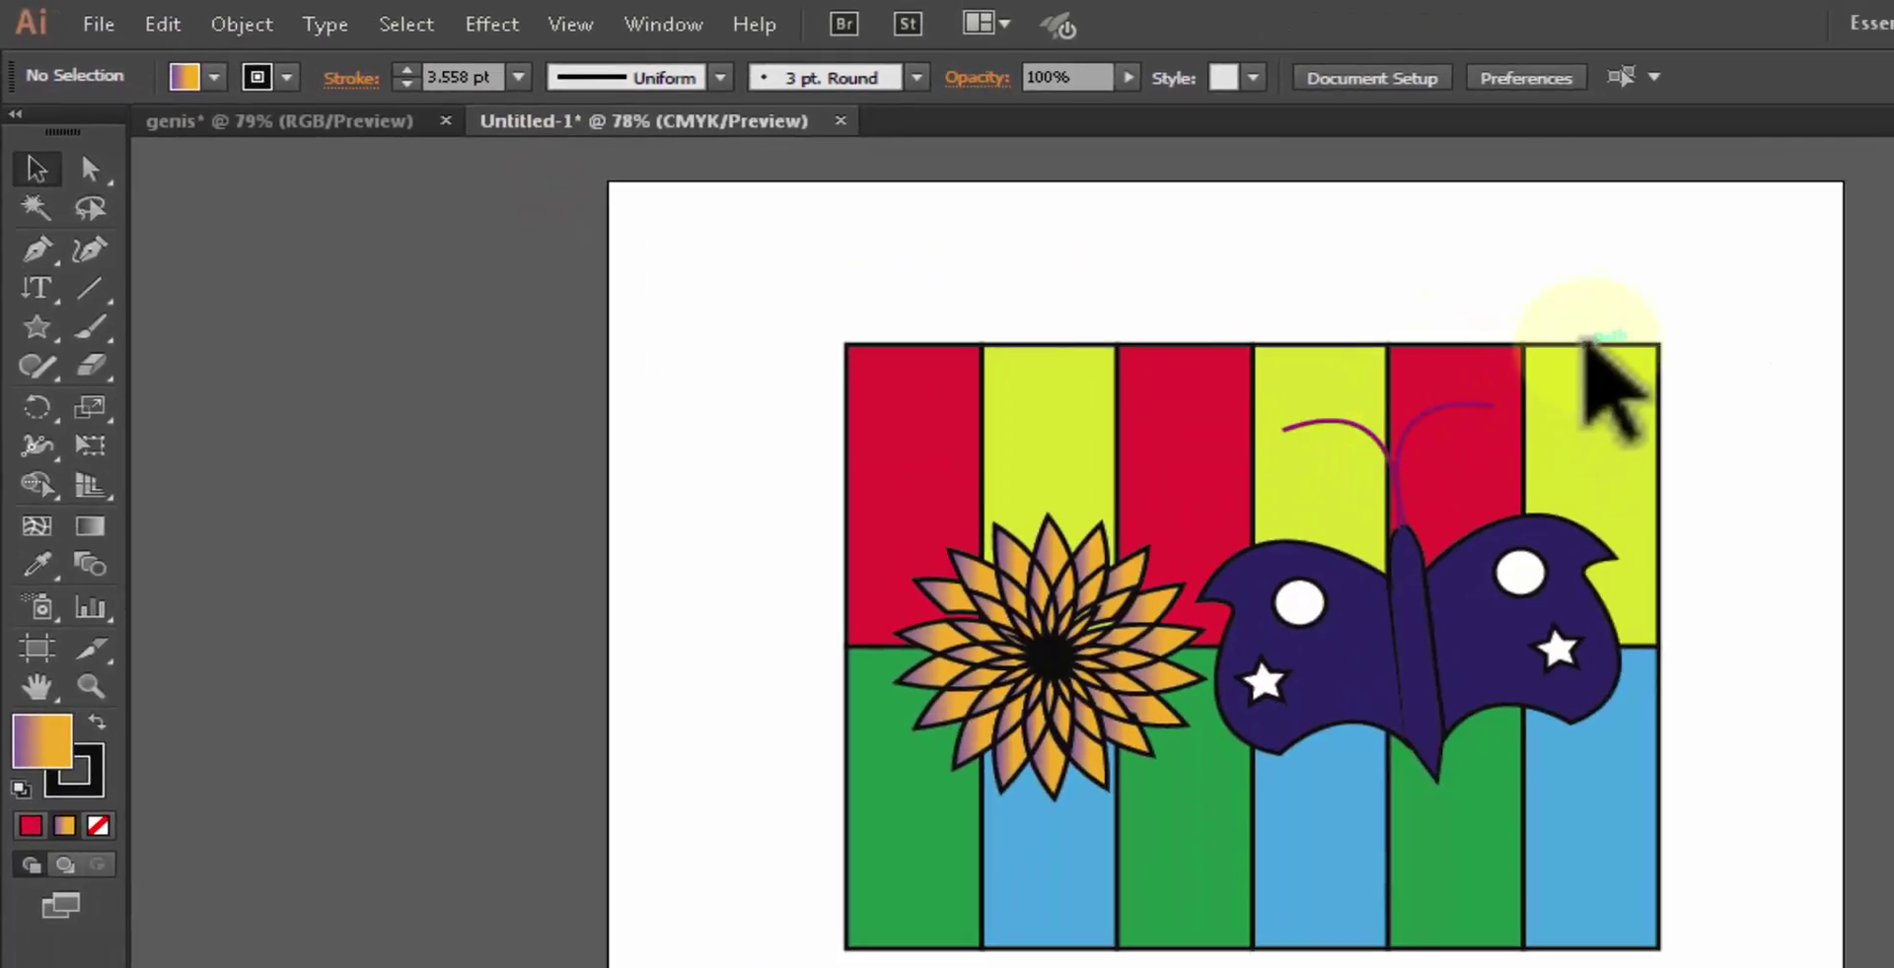
Step: Try area-selecting the locked background and the flower's petals over it, leaving nothing selected at the end
left_click_drag(892, 350, 1129, 336)
left_click_drag(748, 405, 1025, 646)
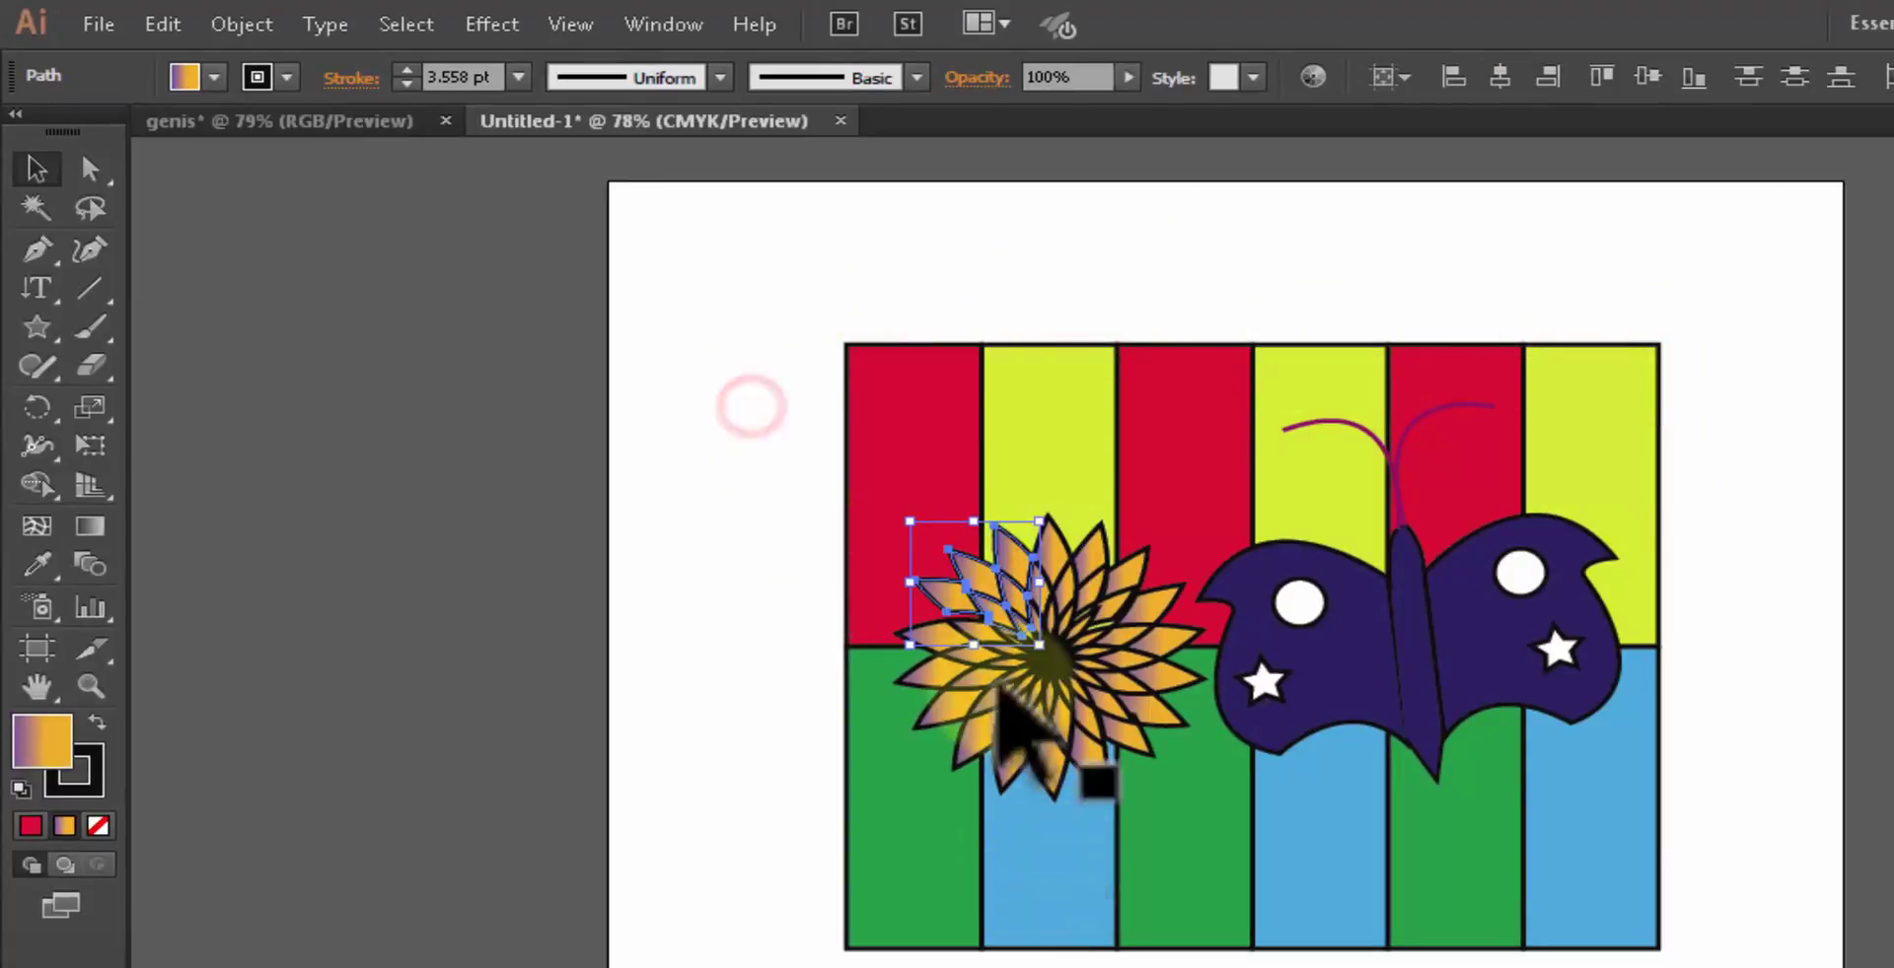
left_click(748, 146)
left_click_drag(888, 499, 1139, 806)
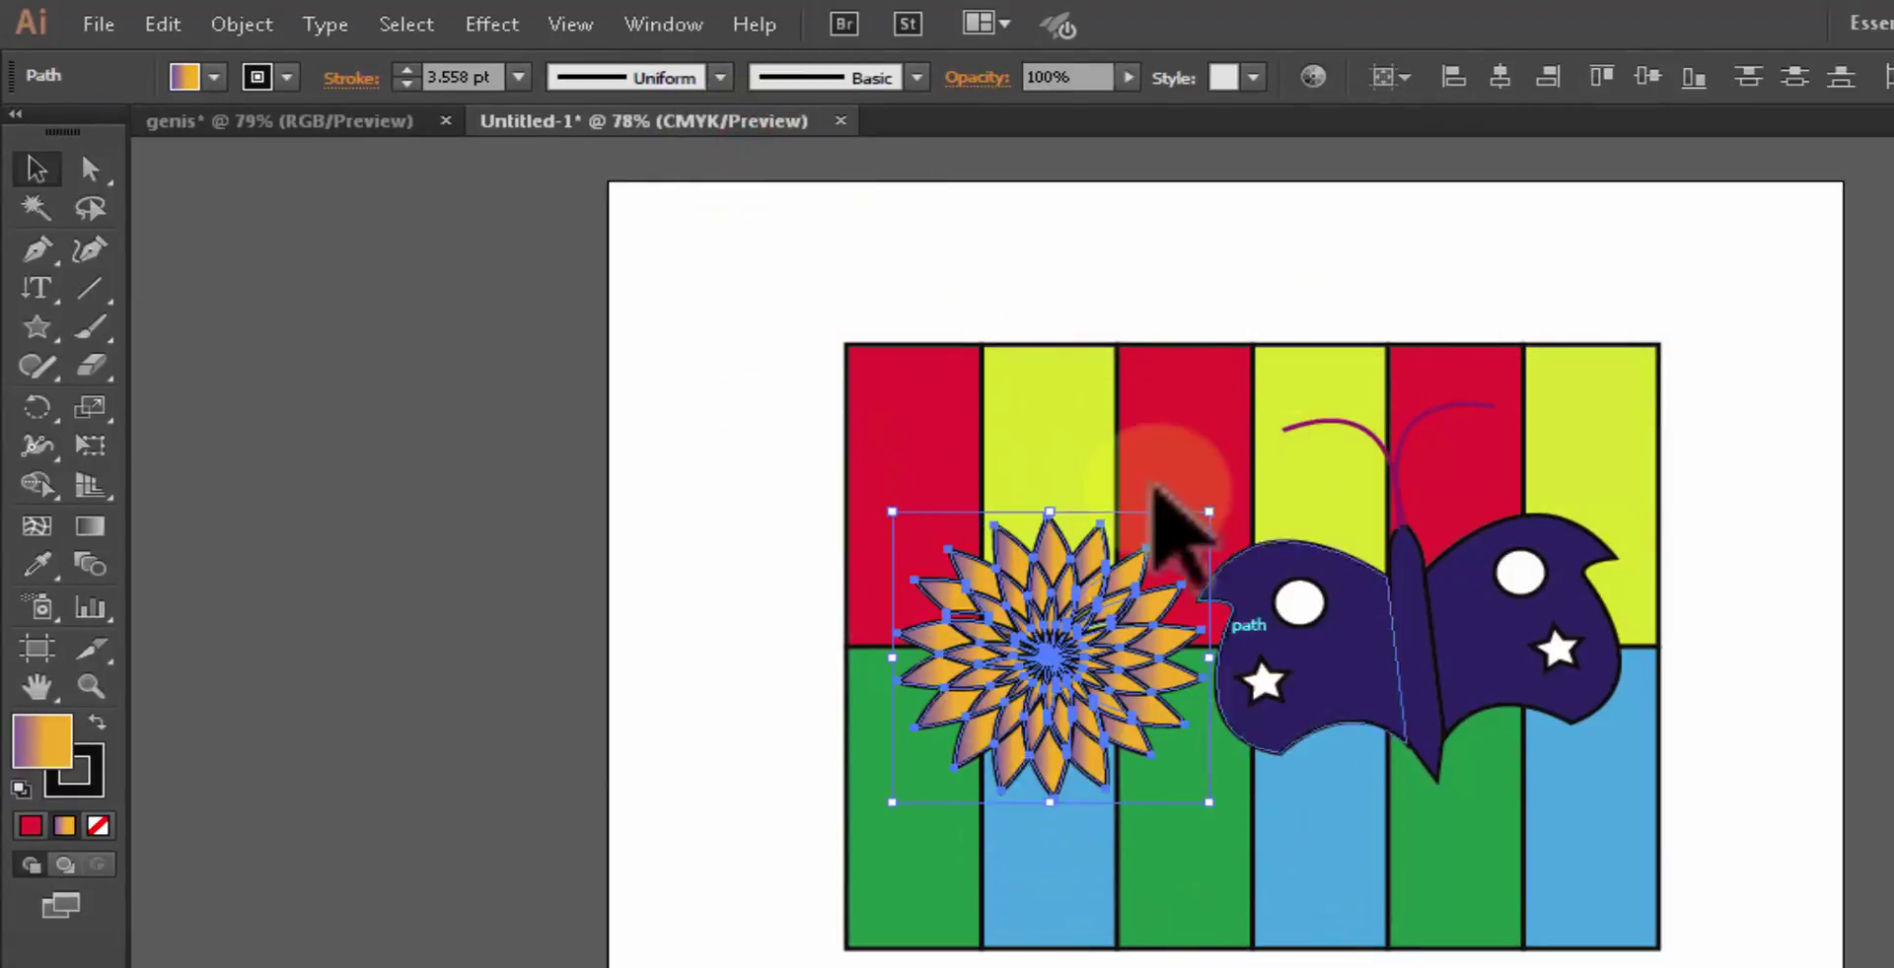
left_click_drag(790, 317, 1572, 473)
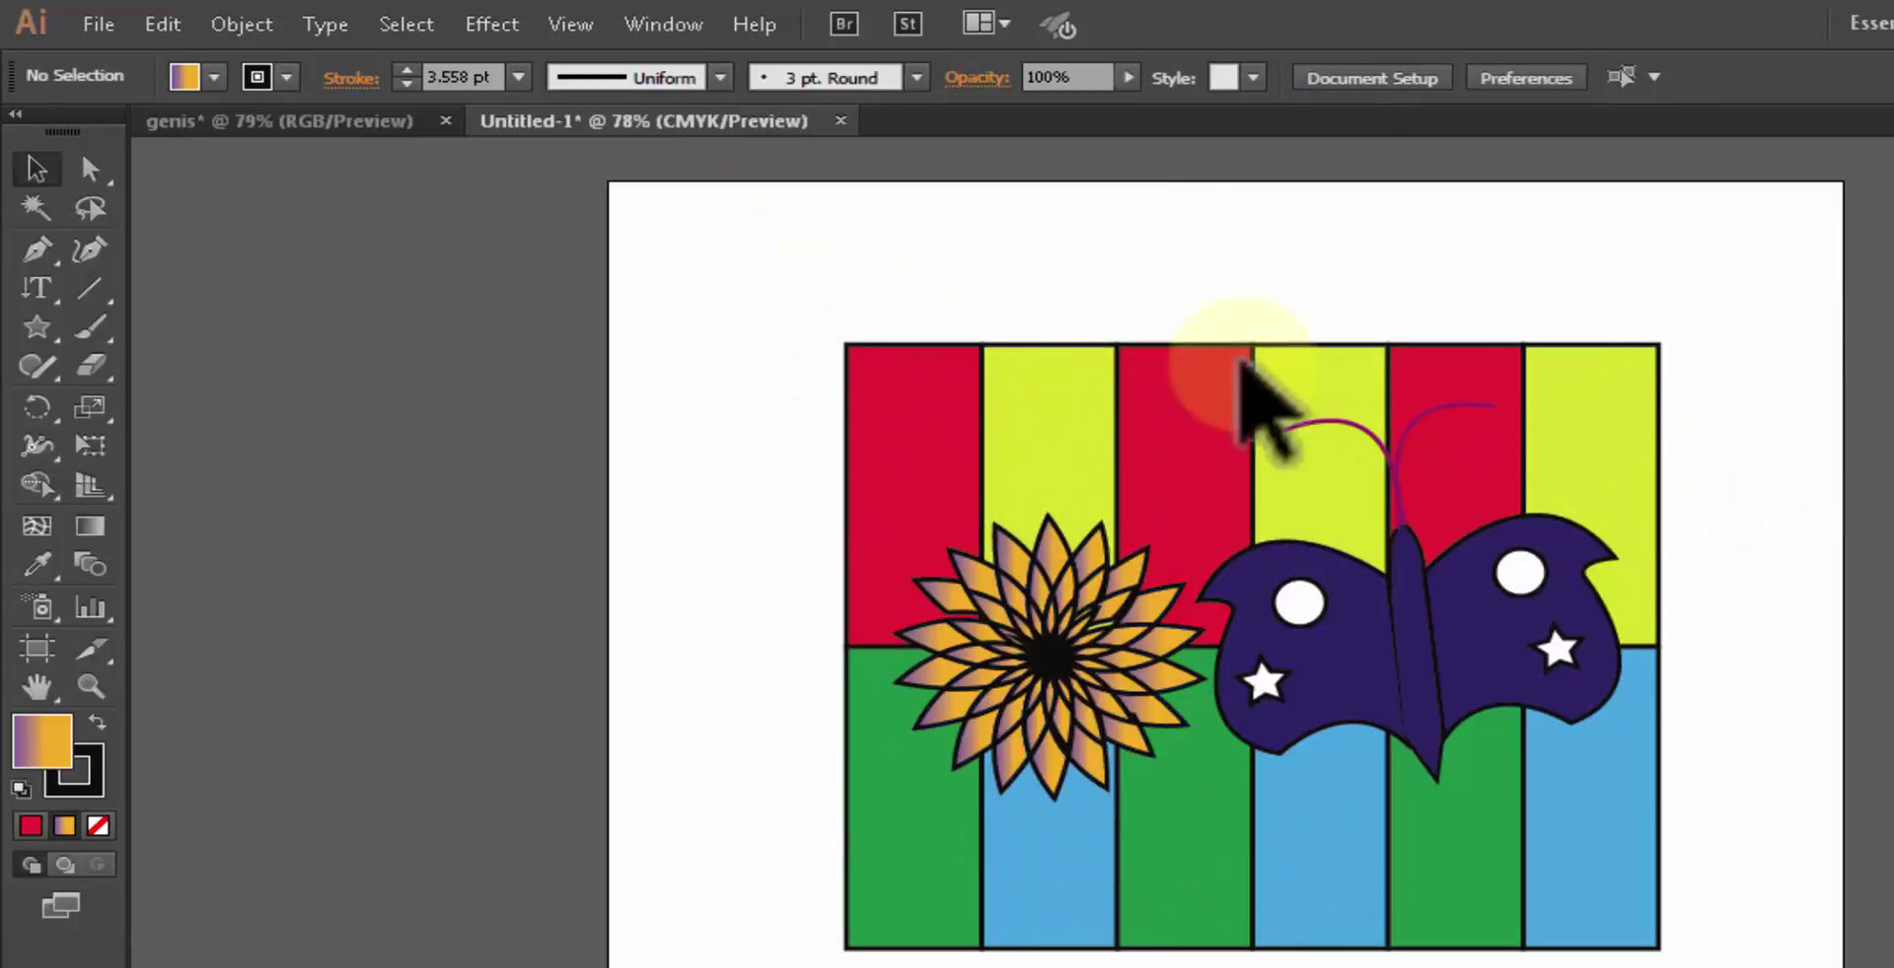
left_click_drag(920, 488, 1102, 797)
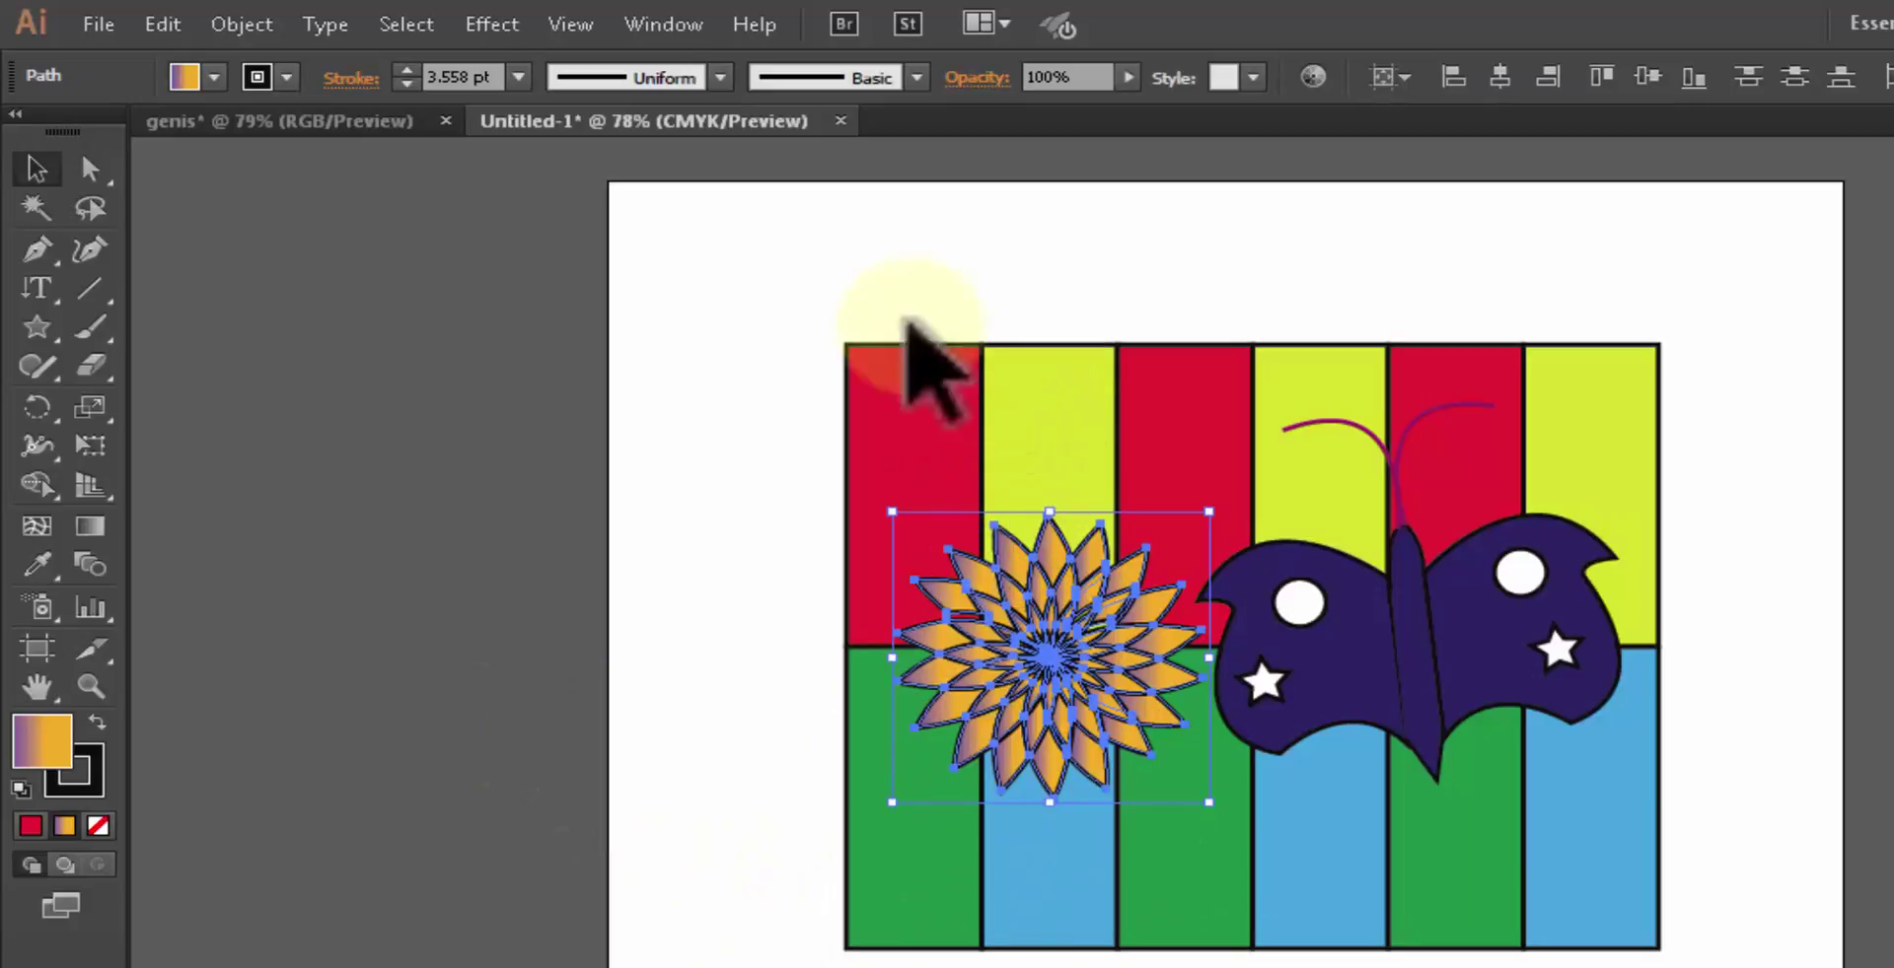
left_click_drag(775, 262, 1811, 365)
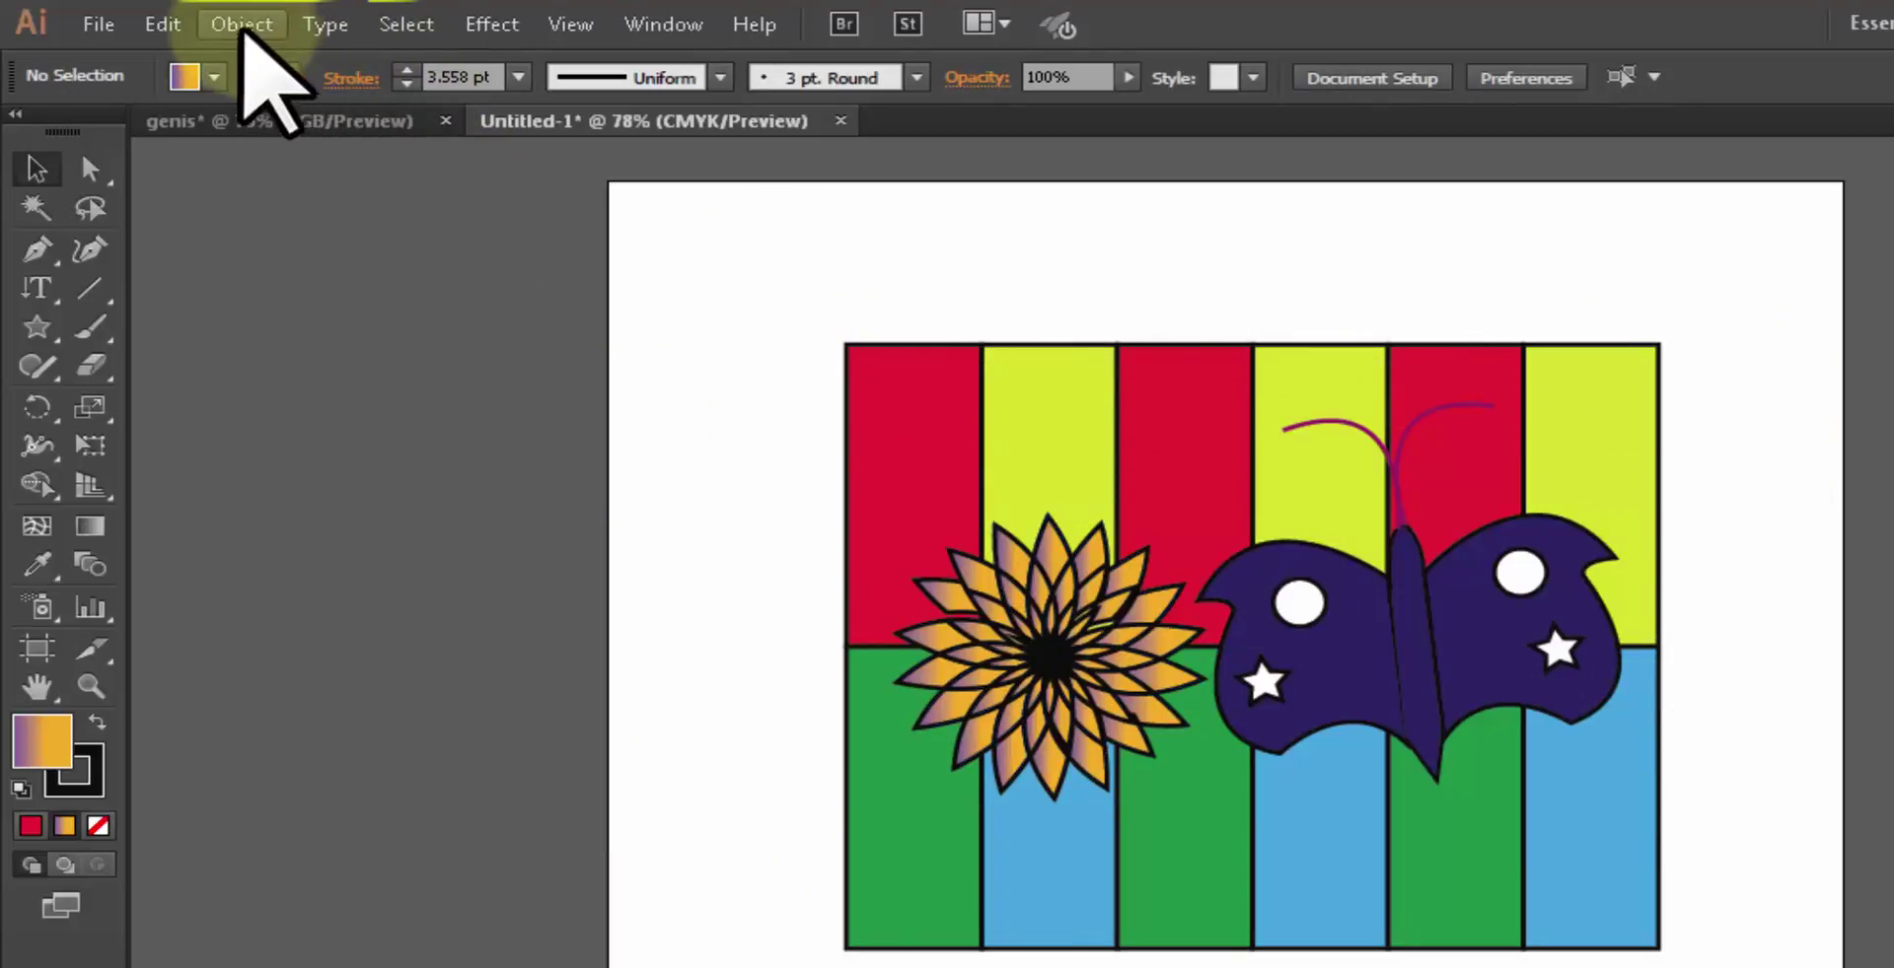
Step: Area-select all of the flower's petals over the locked background and group them
left_click(242, 24)
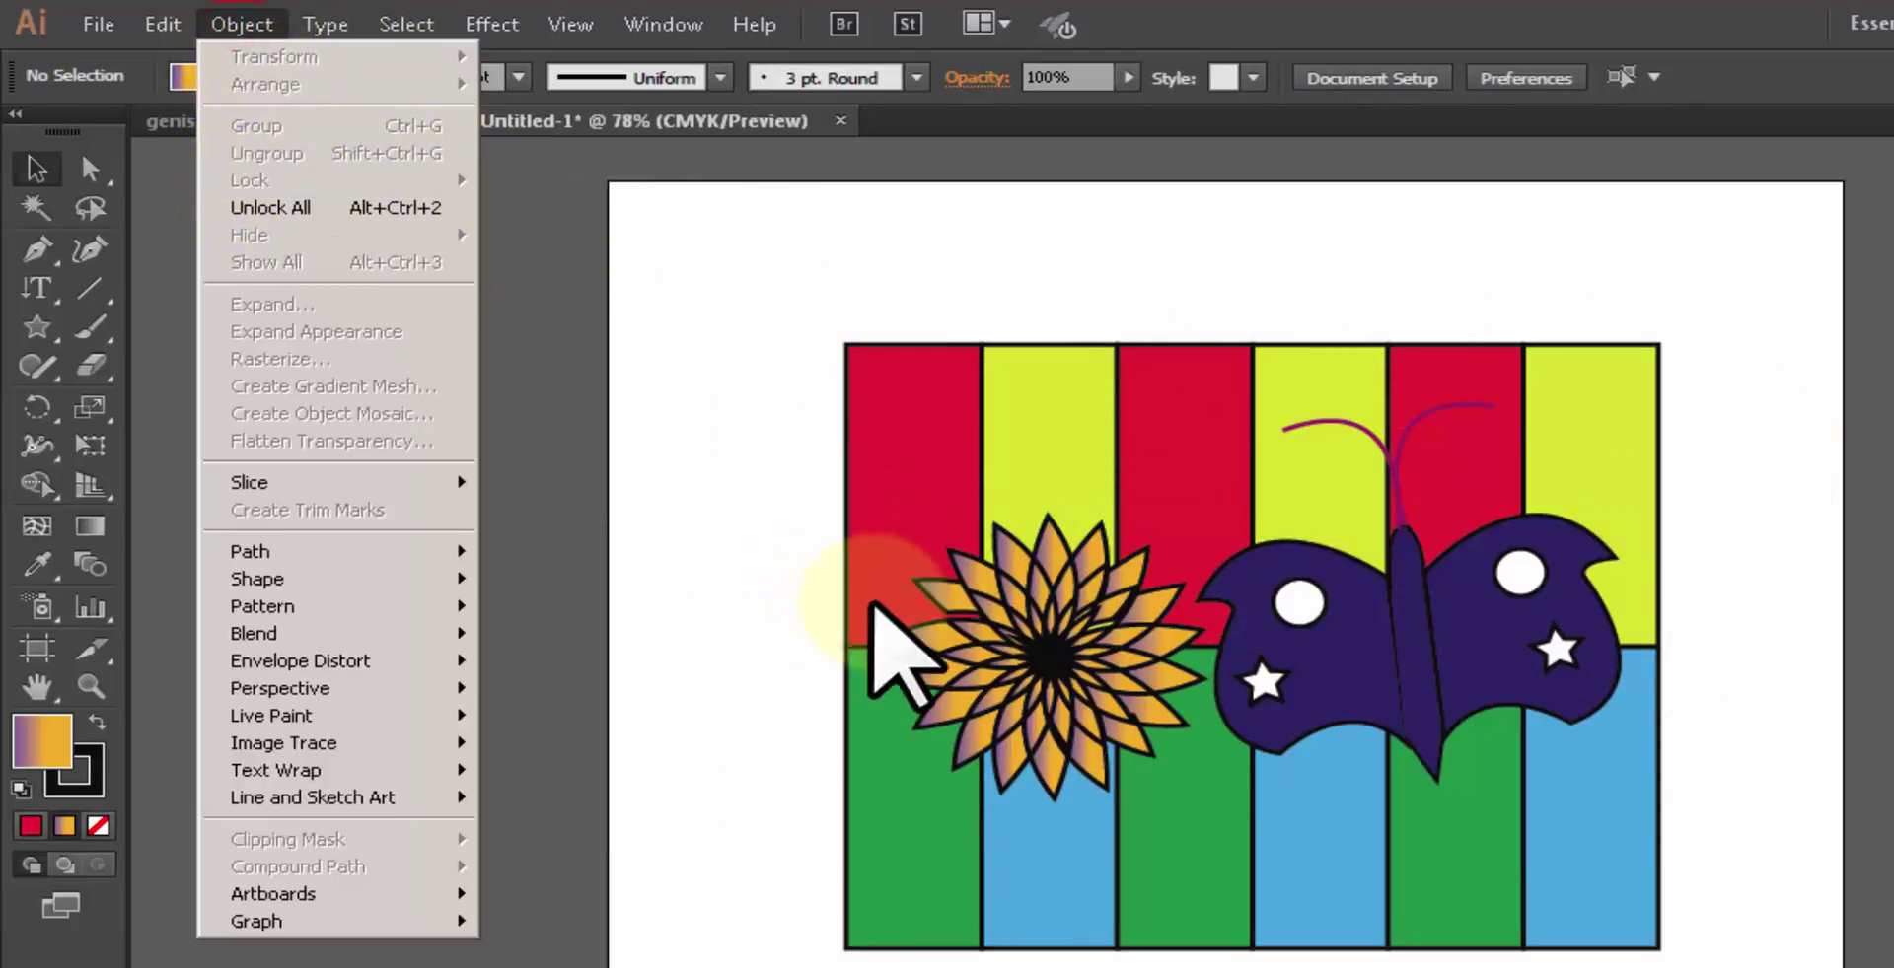
left_click(870, 441)
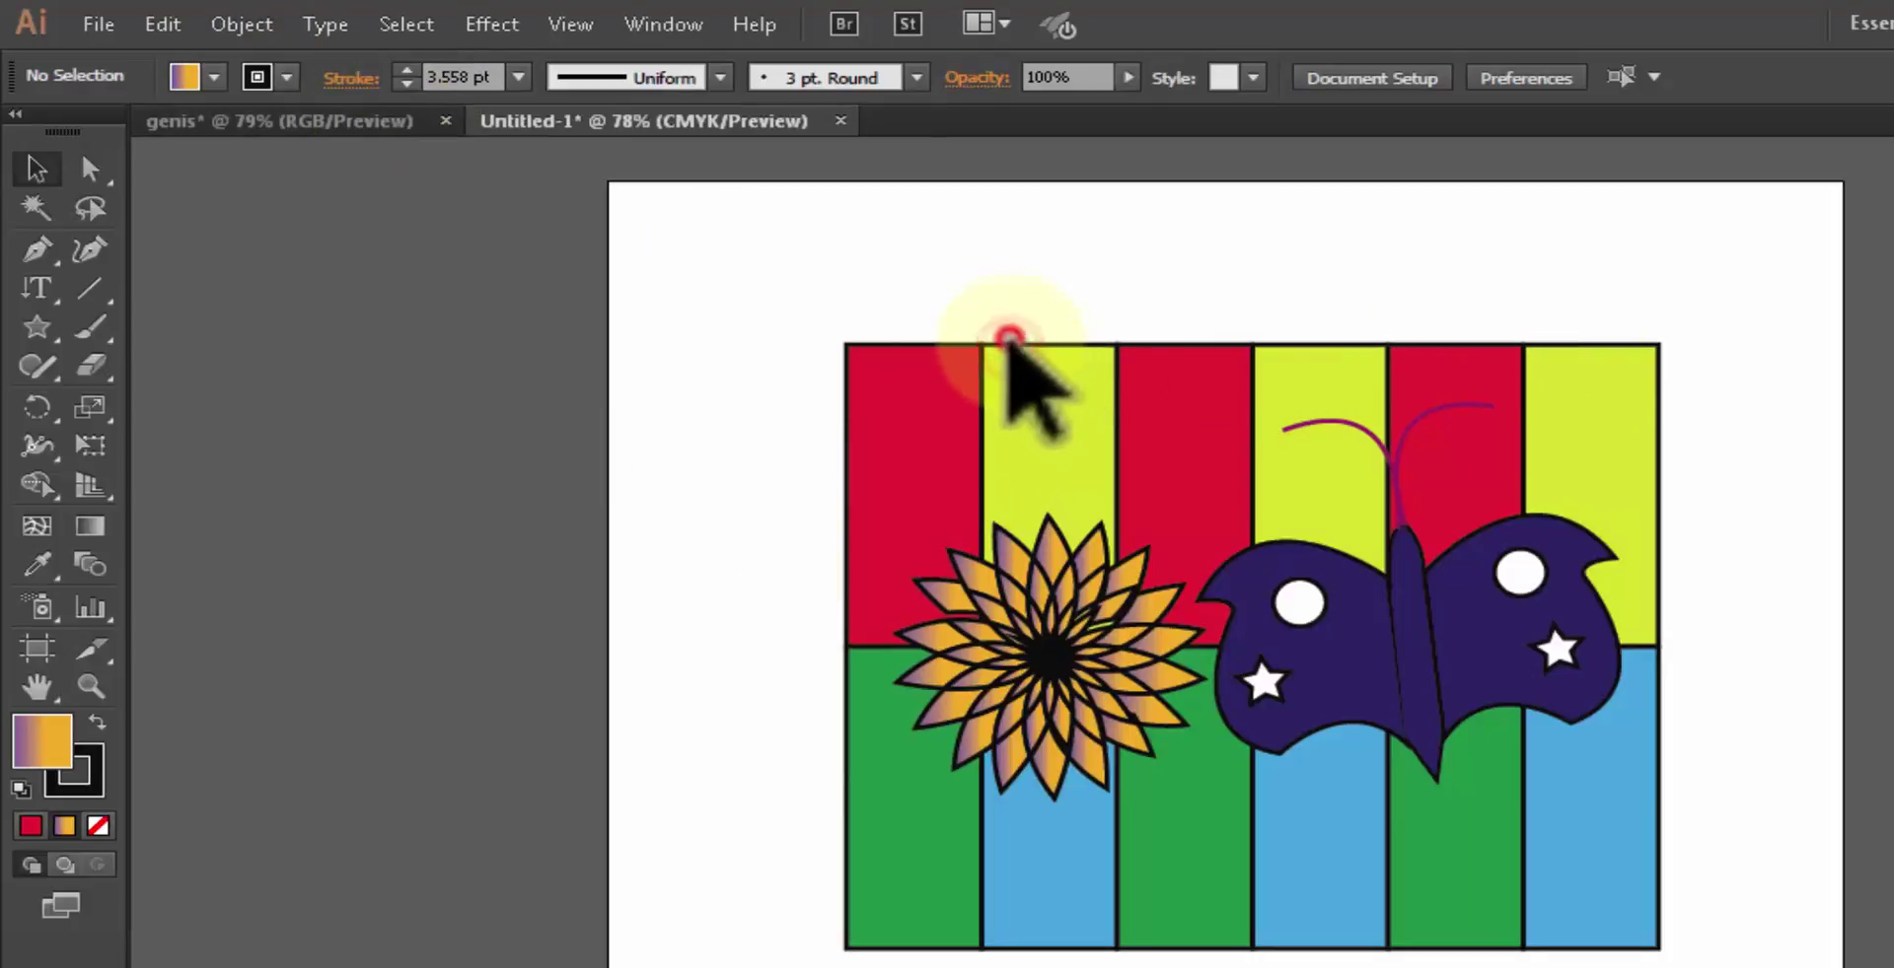
left_click_drag(887, 541, 1183, 867)
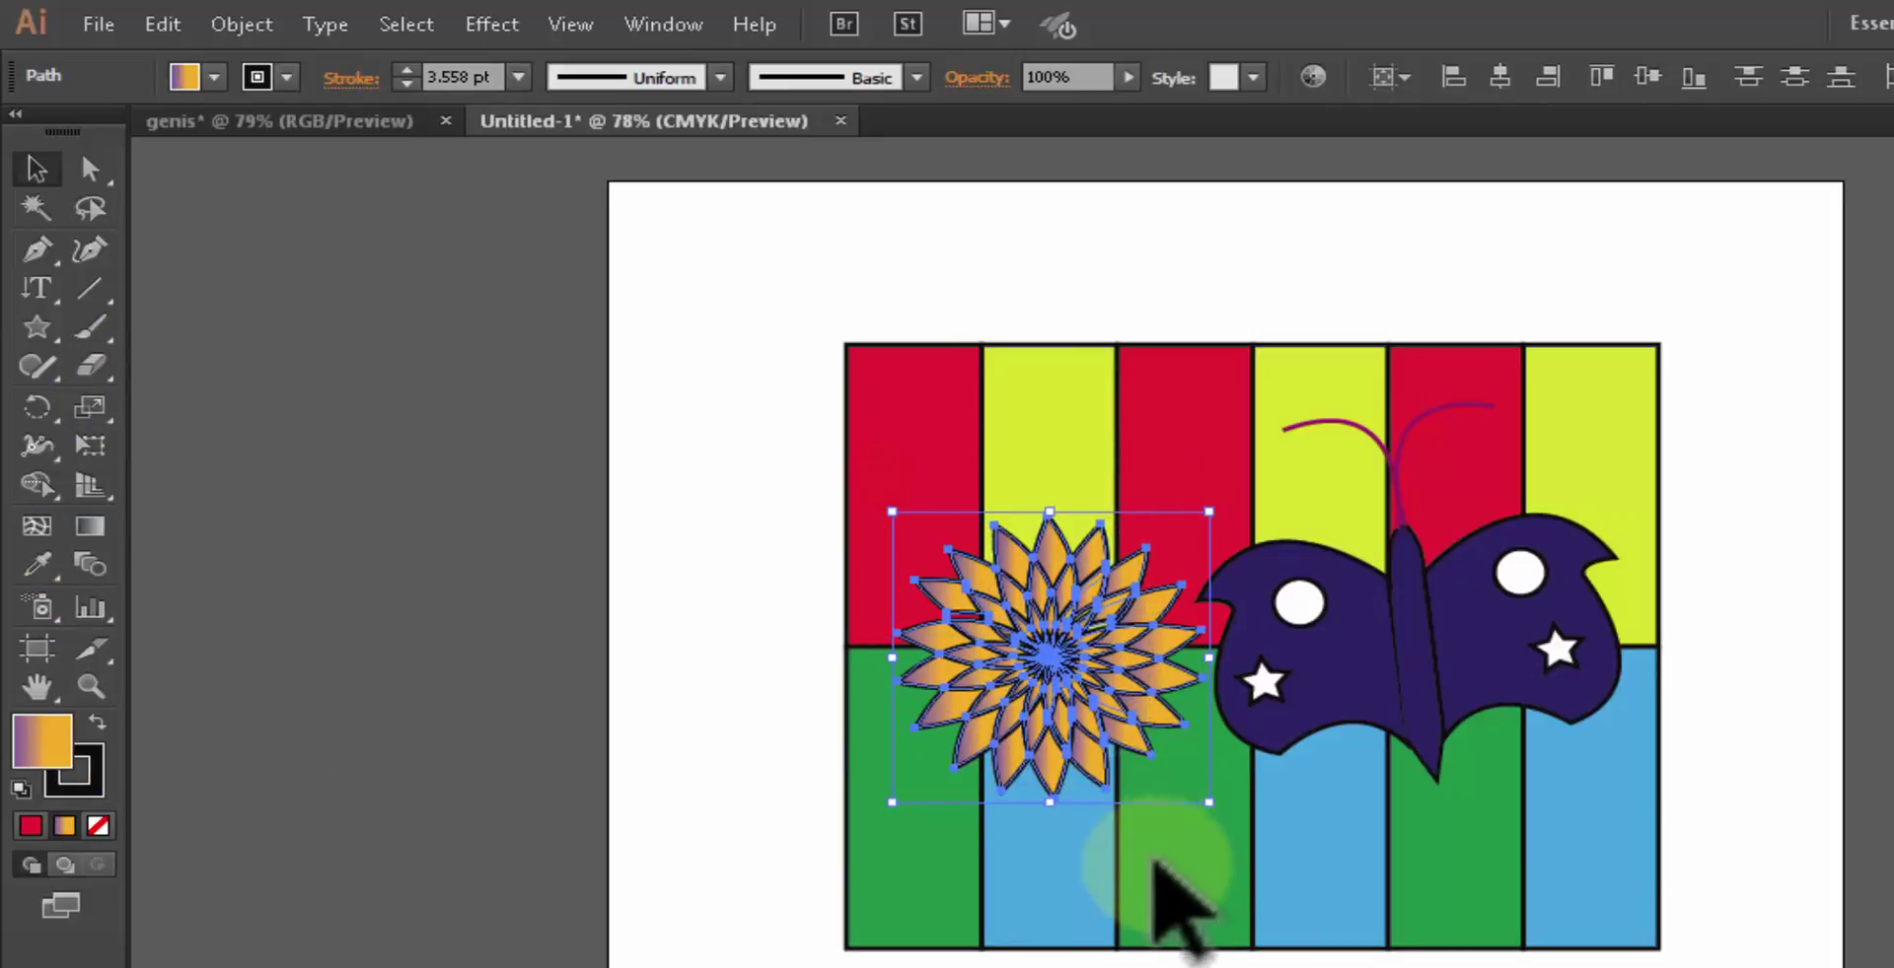
right_click(1015, 604)
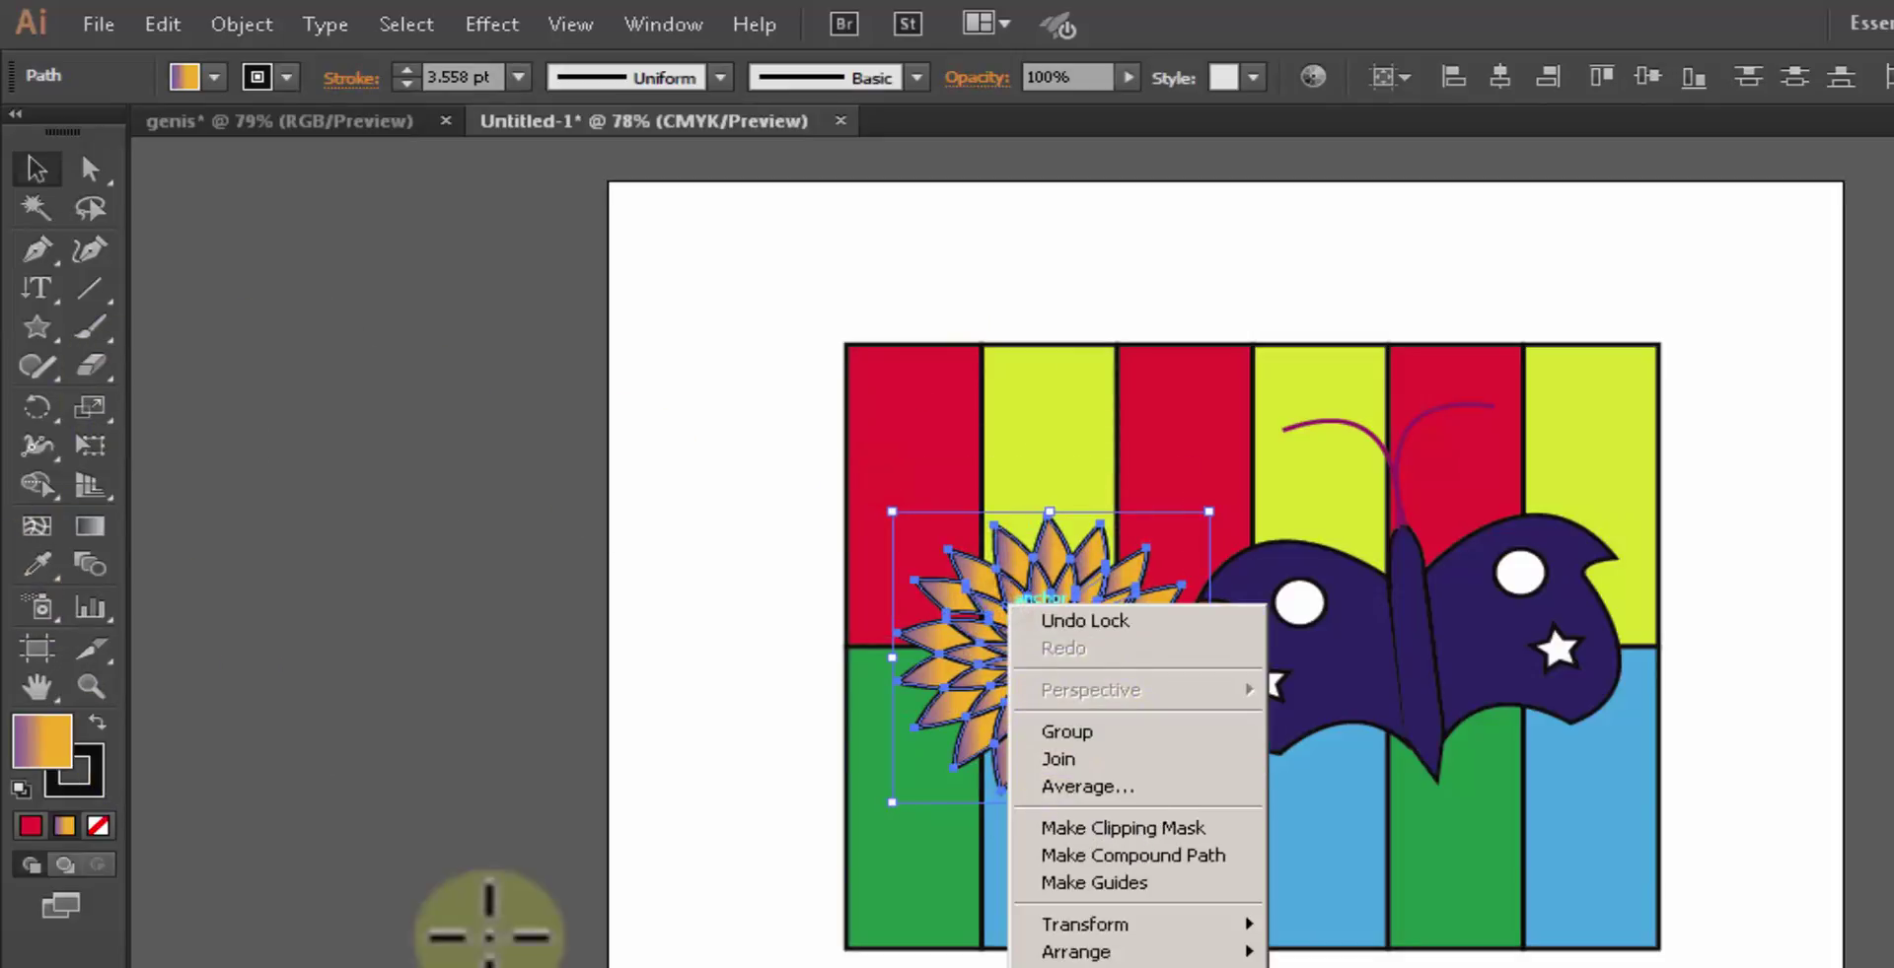
left_click(1066, 731)
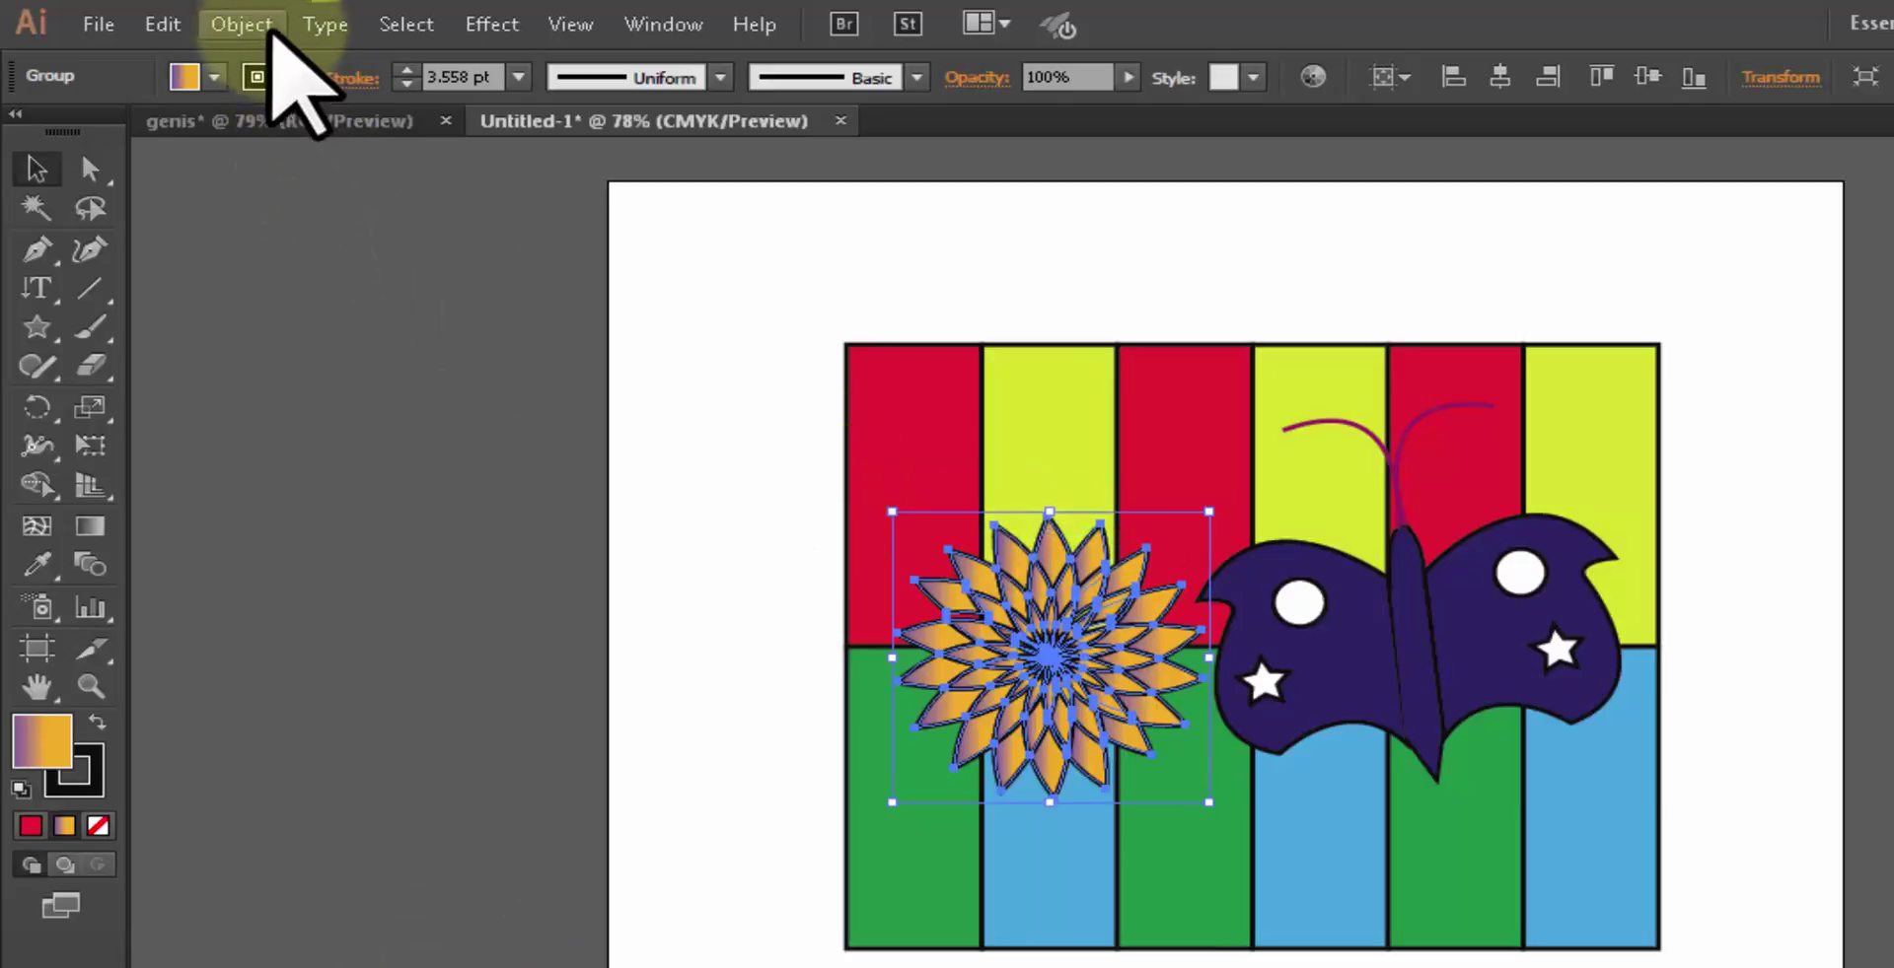
Step: Lock the grouped flower
left_click(273, 34)
mouse_move(265, 240)
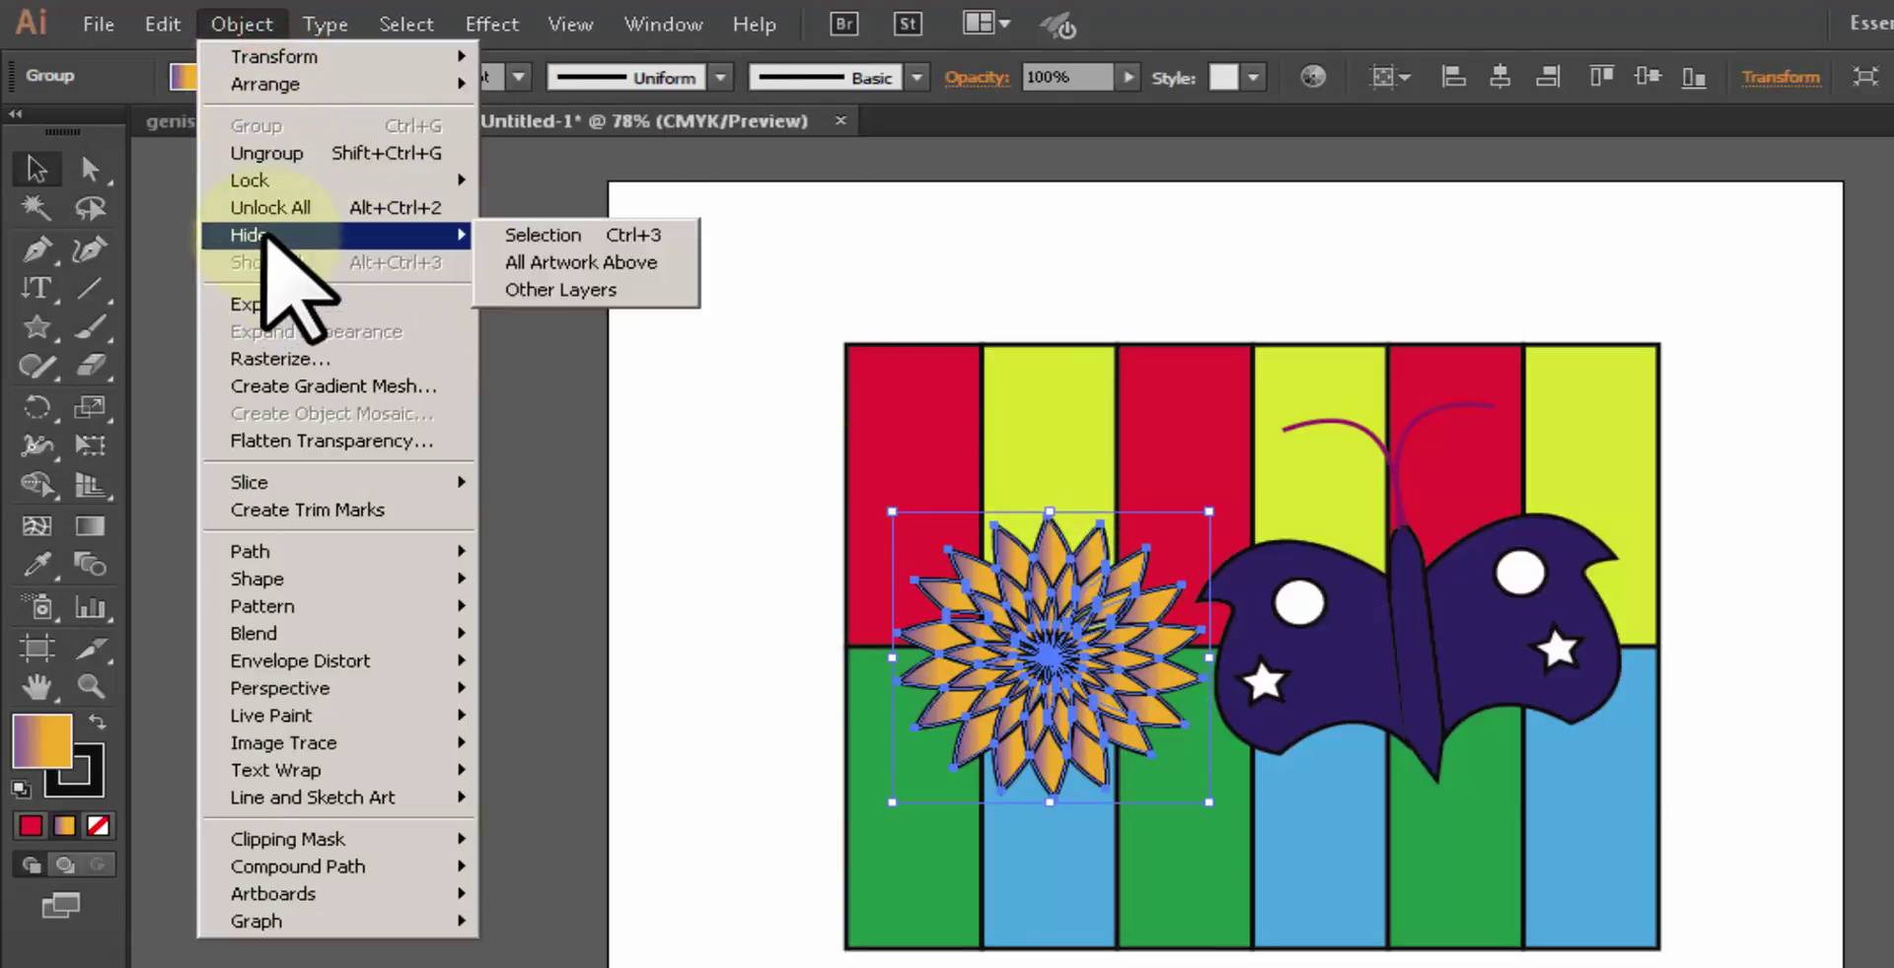
mouse_move(258, 181)
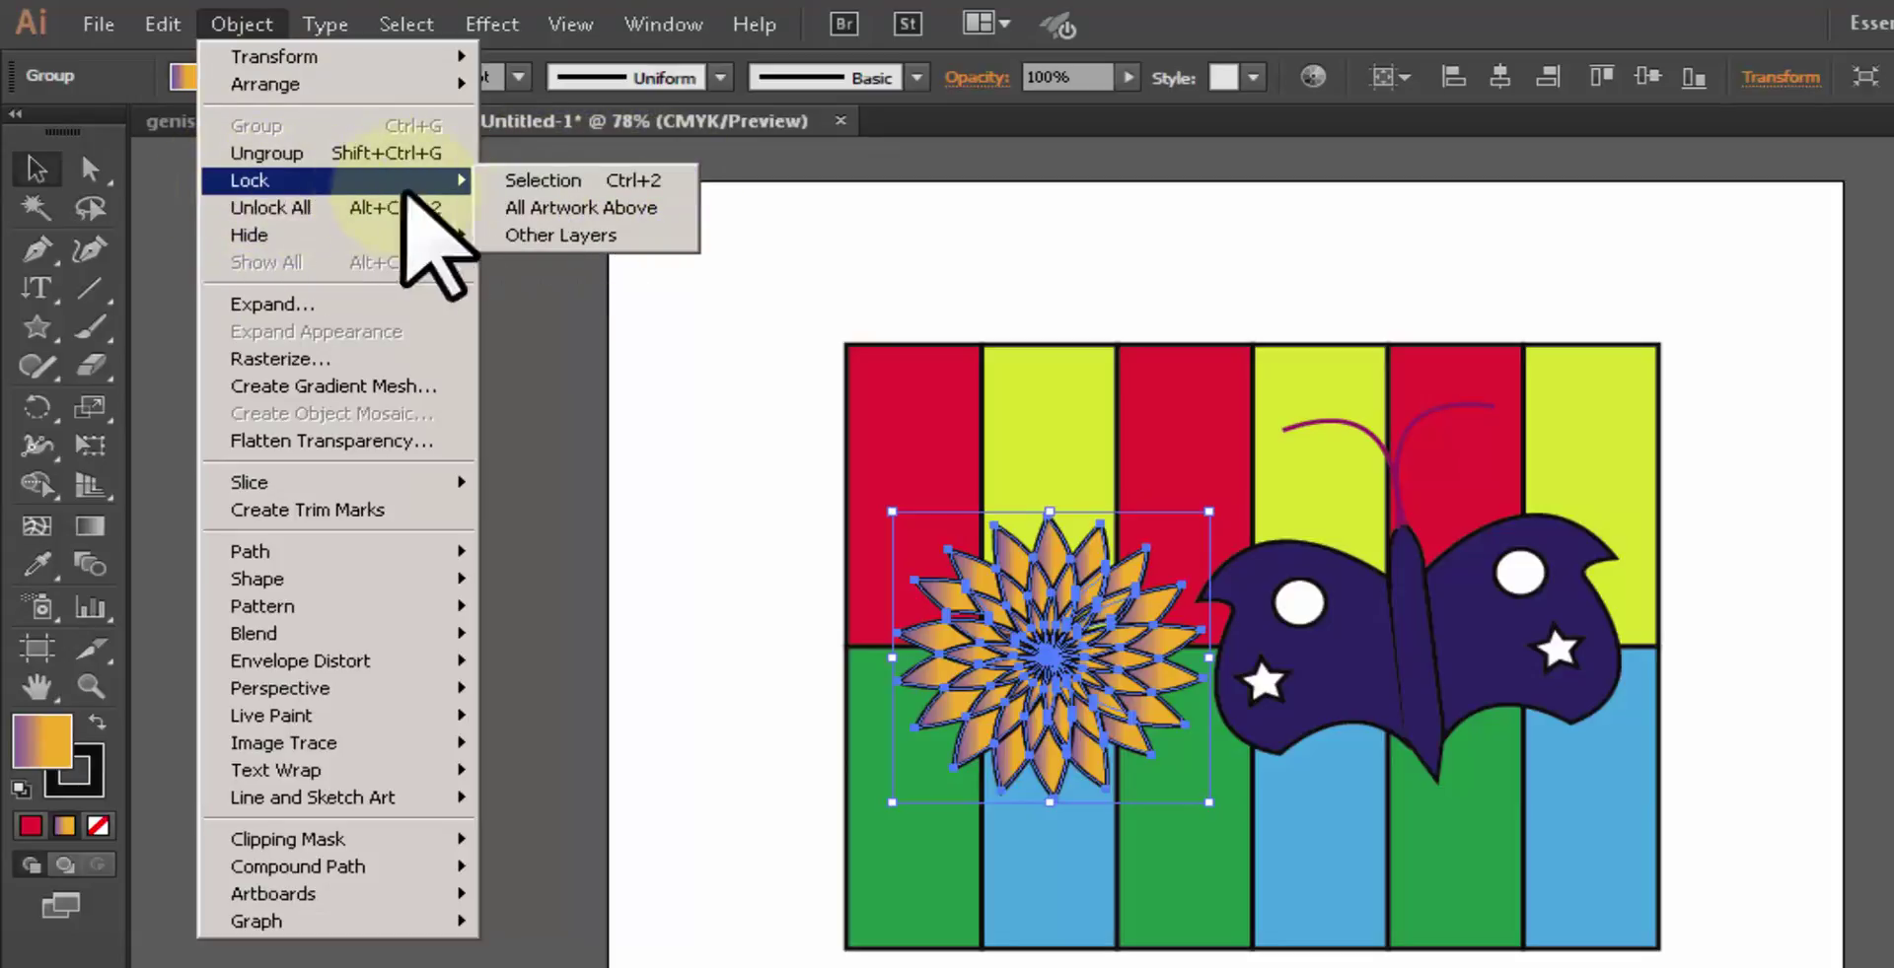
left_click(537, 181)
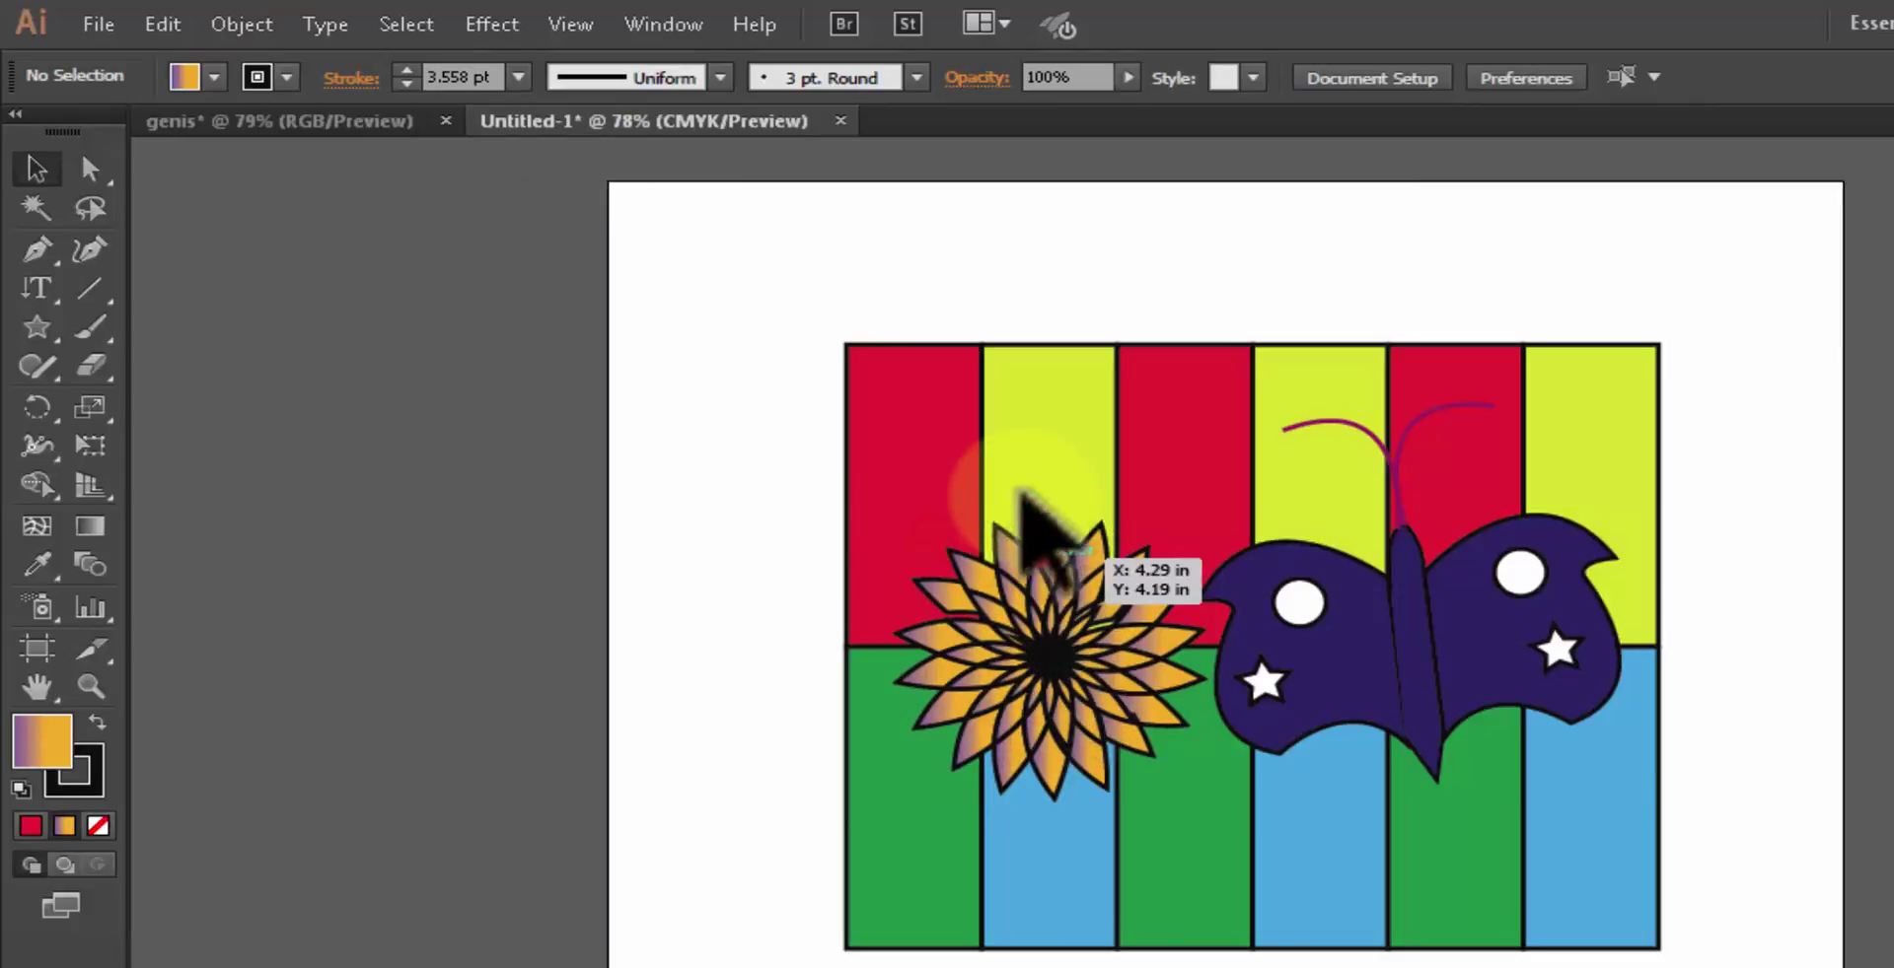
Step: Area-select the butterfly, move it slightly down and to the right, and clear the selection
left_click(952, 350)
left_click_drag(1209, 237, 1755, 932)
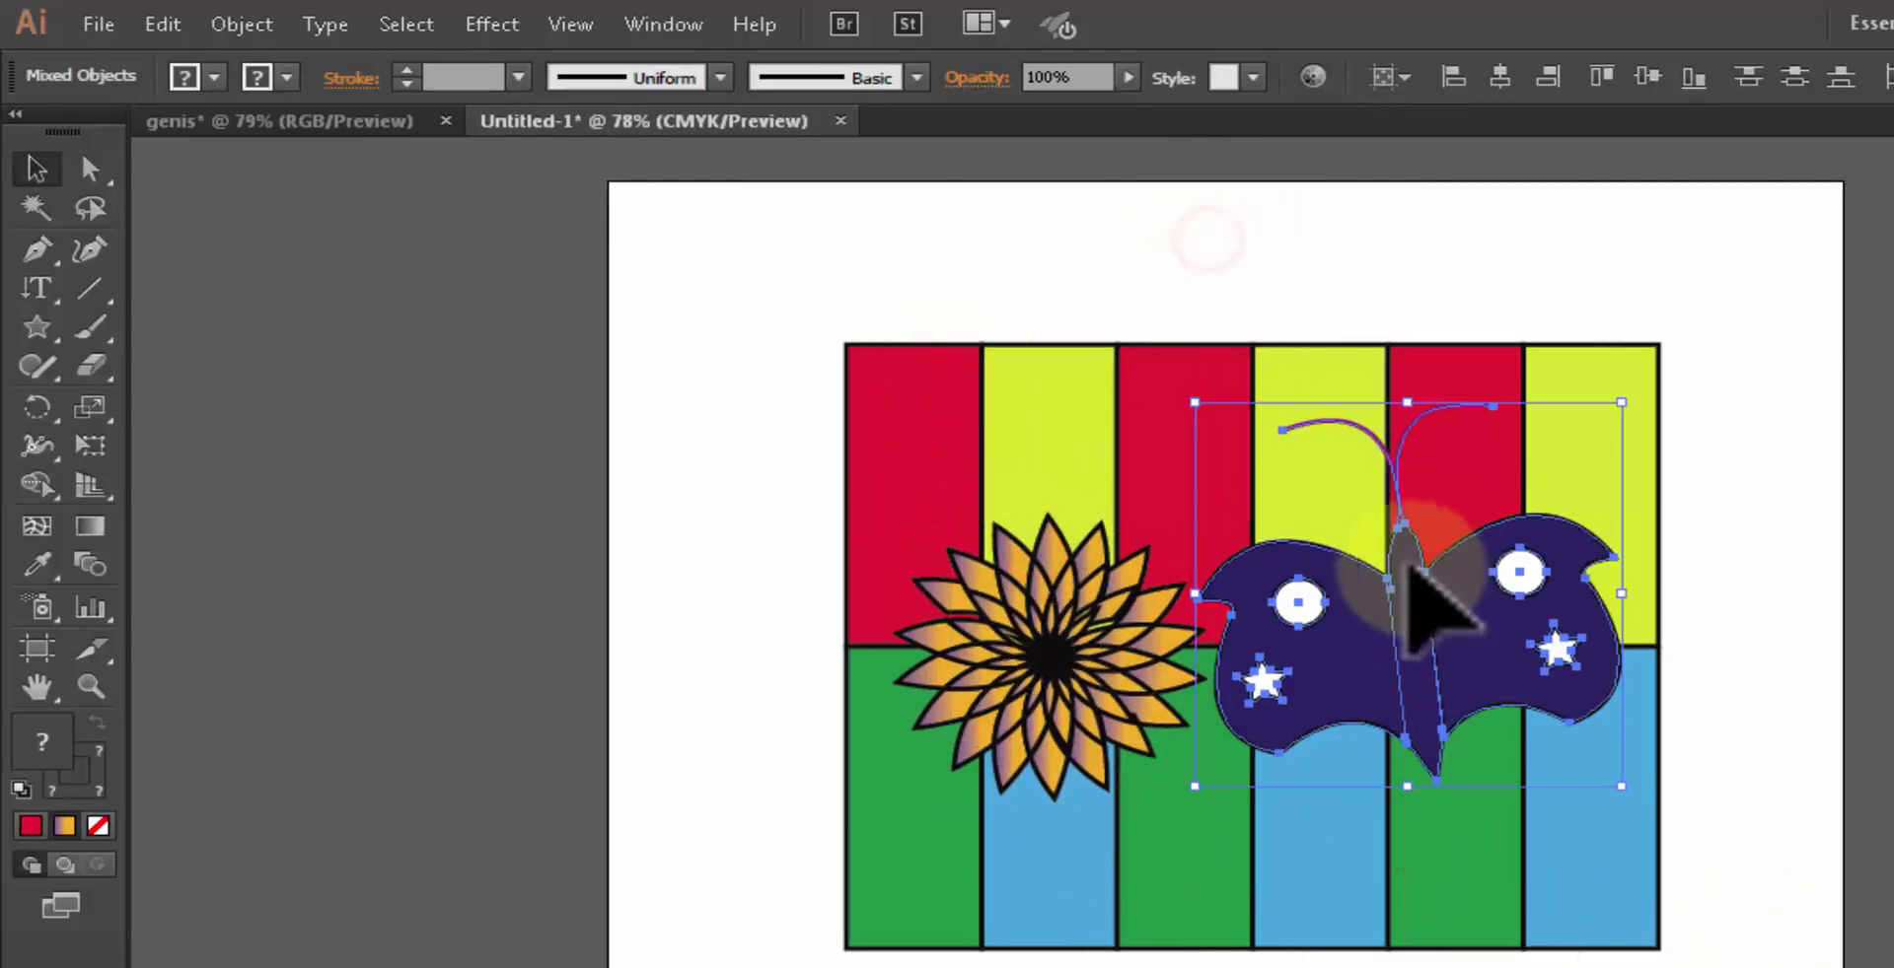
mouse_move(1437, 612)
left_mouse_down()
mouse_move(1102, 414)
mouse_move(337, 362)
mouse_move(1535, 575)
mouse_move(1452, 602)
left_mouse_up()
key("ctrl+shift+a")
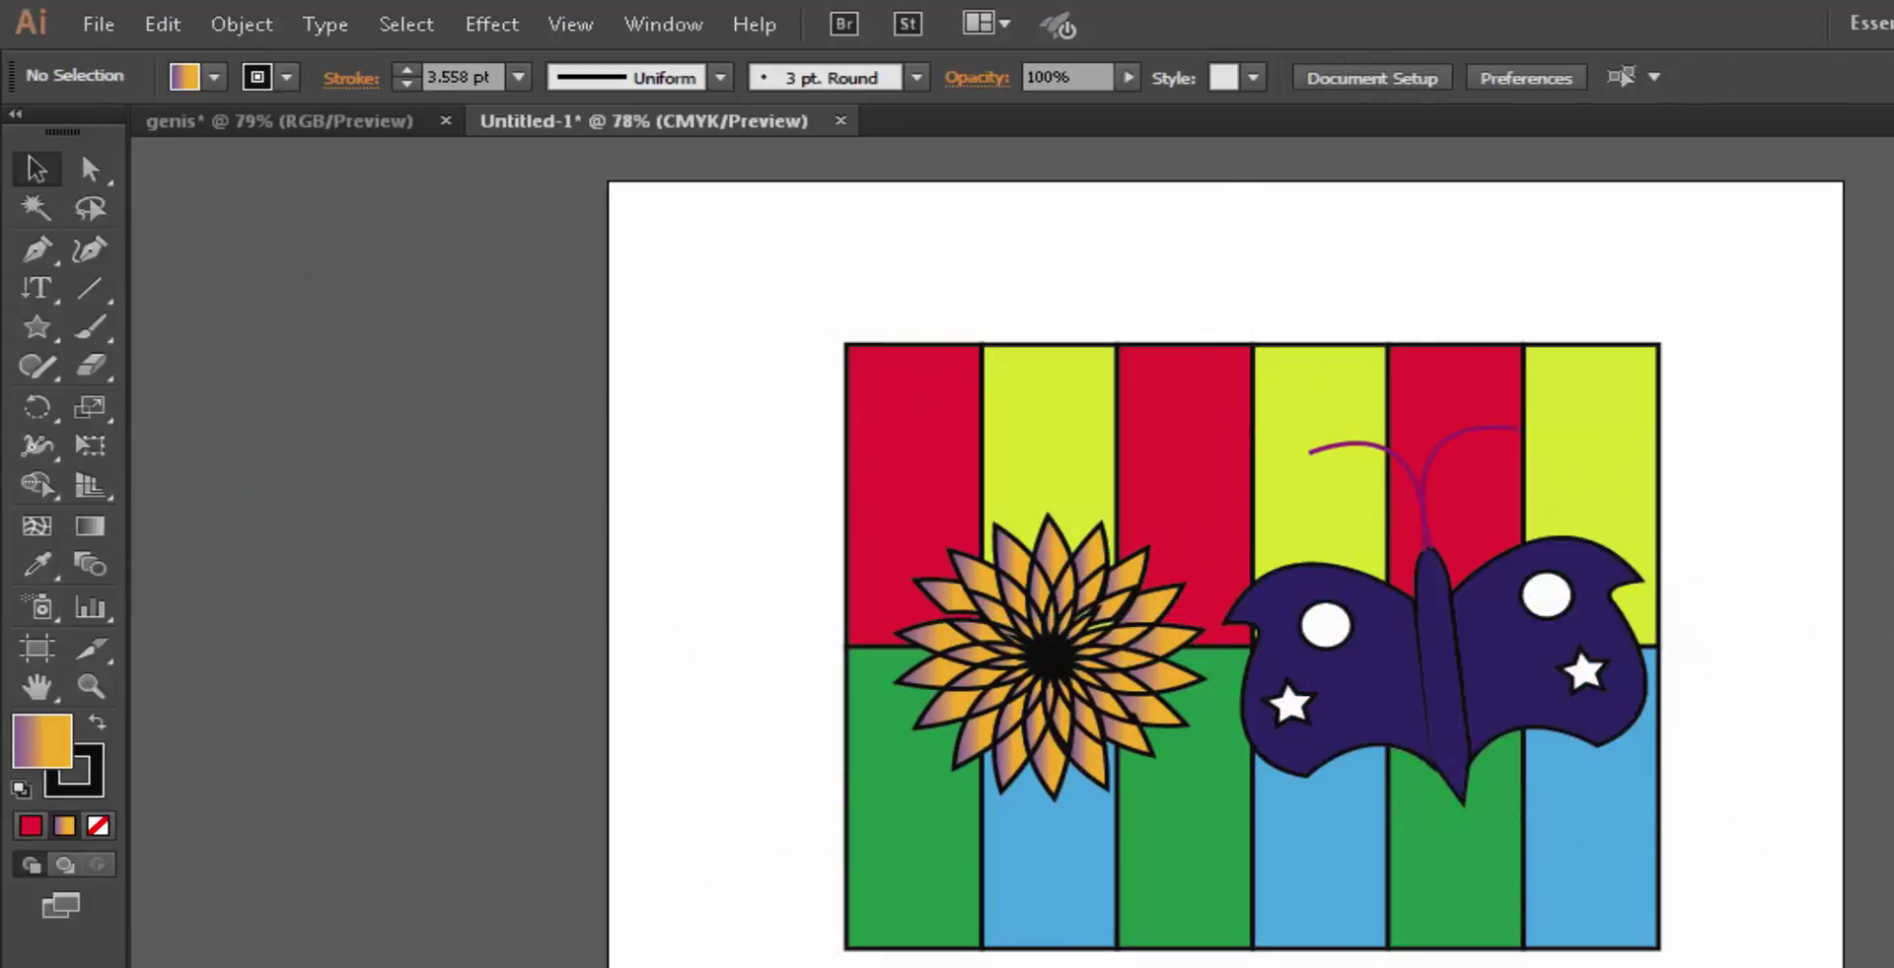
Step: Area-select across the whole artwork, unlock all locked objects, and leave nothing selected
left_click_drag(795, 283, 1625, 962)
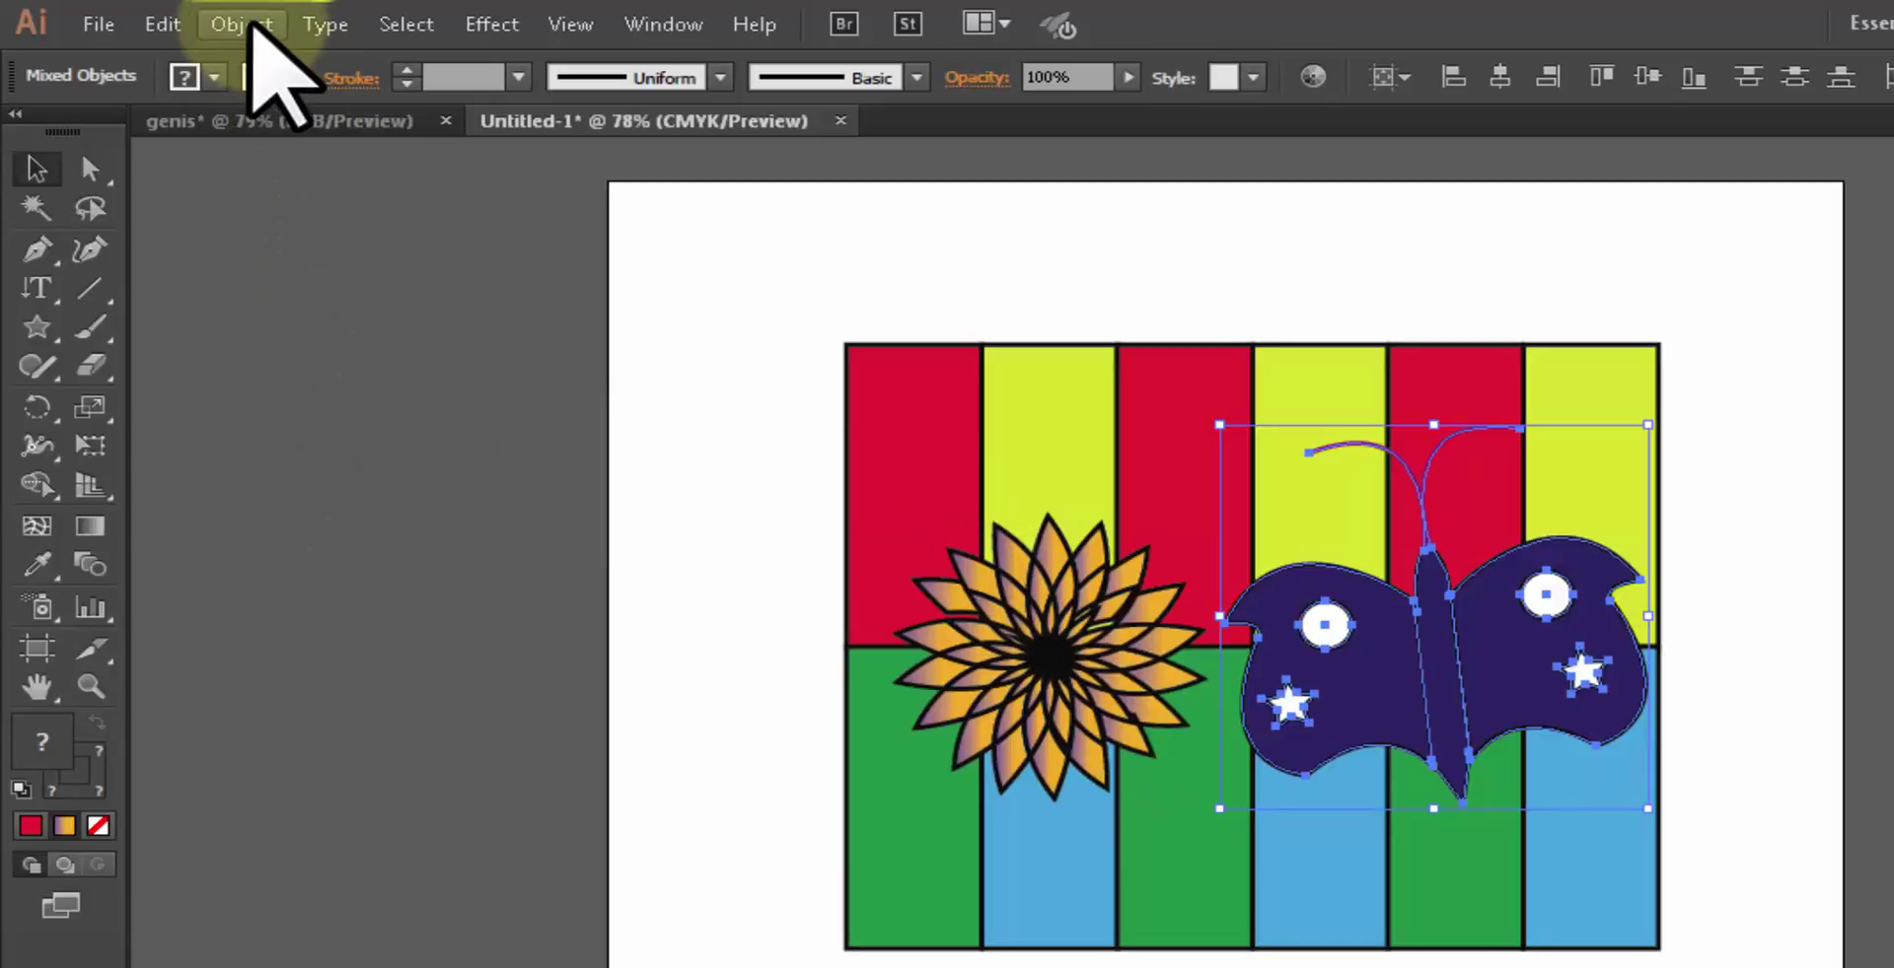
left_click(247, 28)
mouse_move(264, 89)
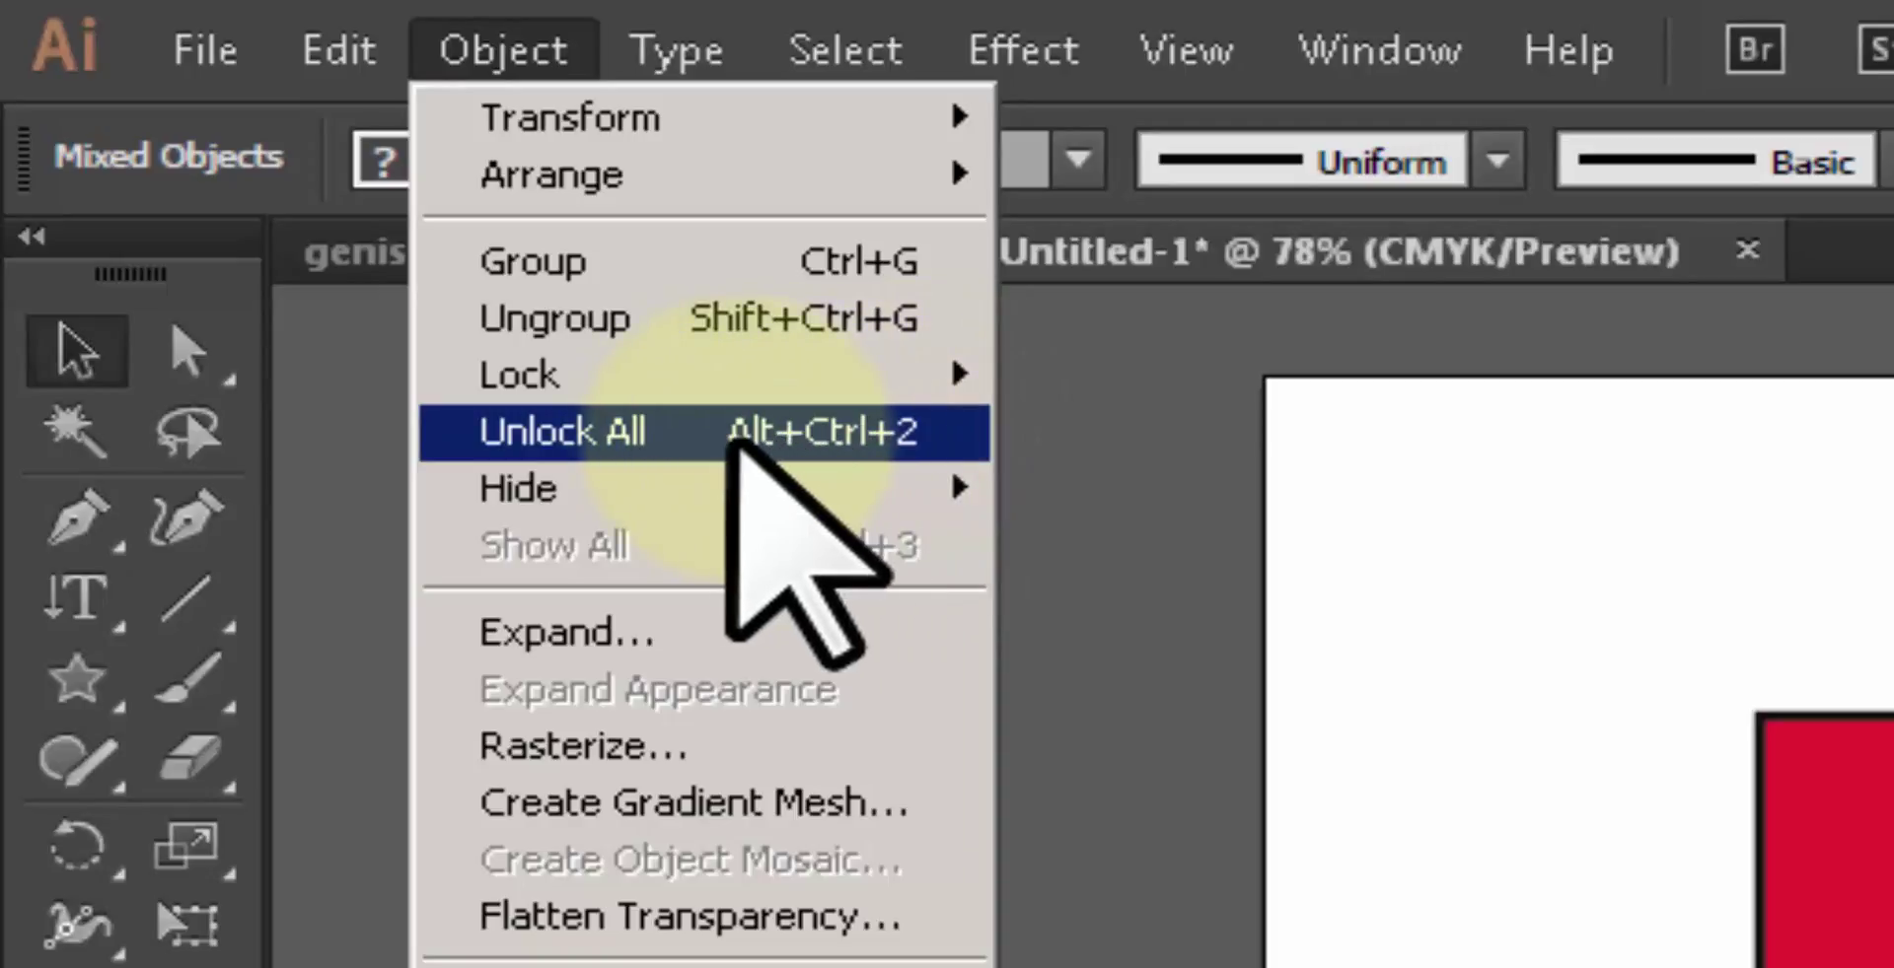
left_click(570, 67)
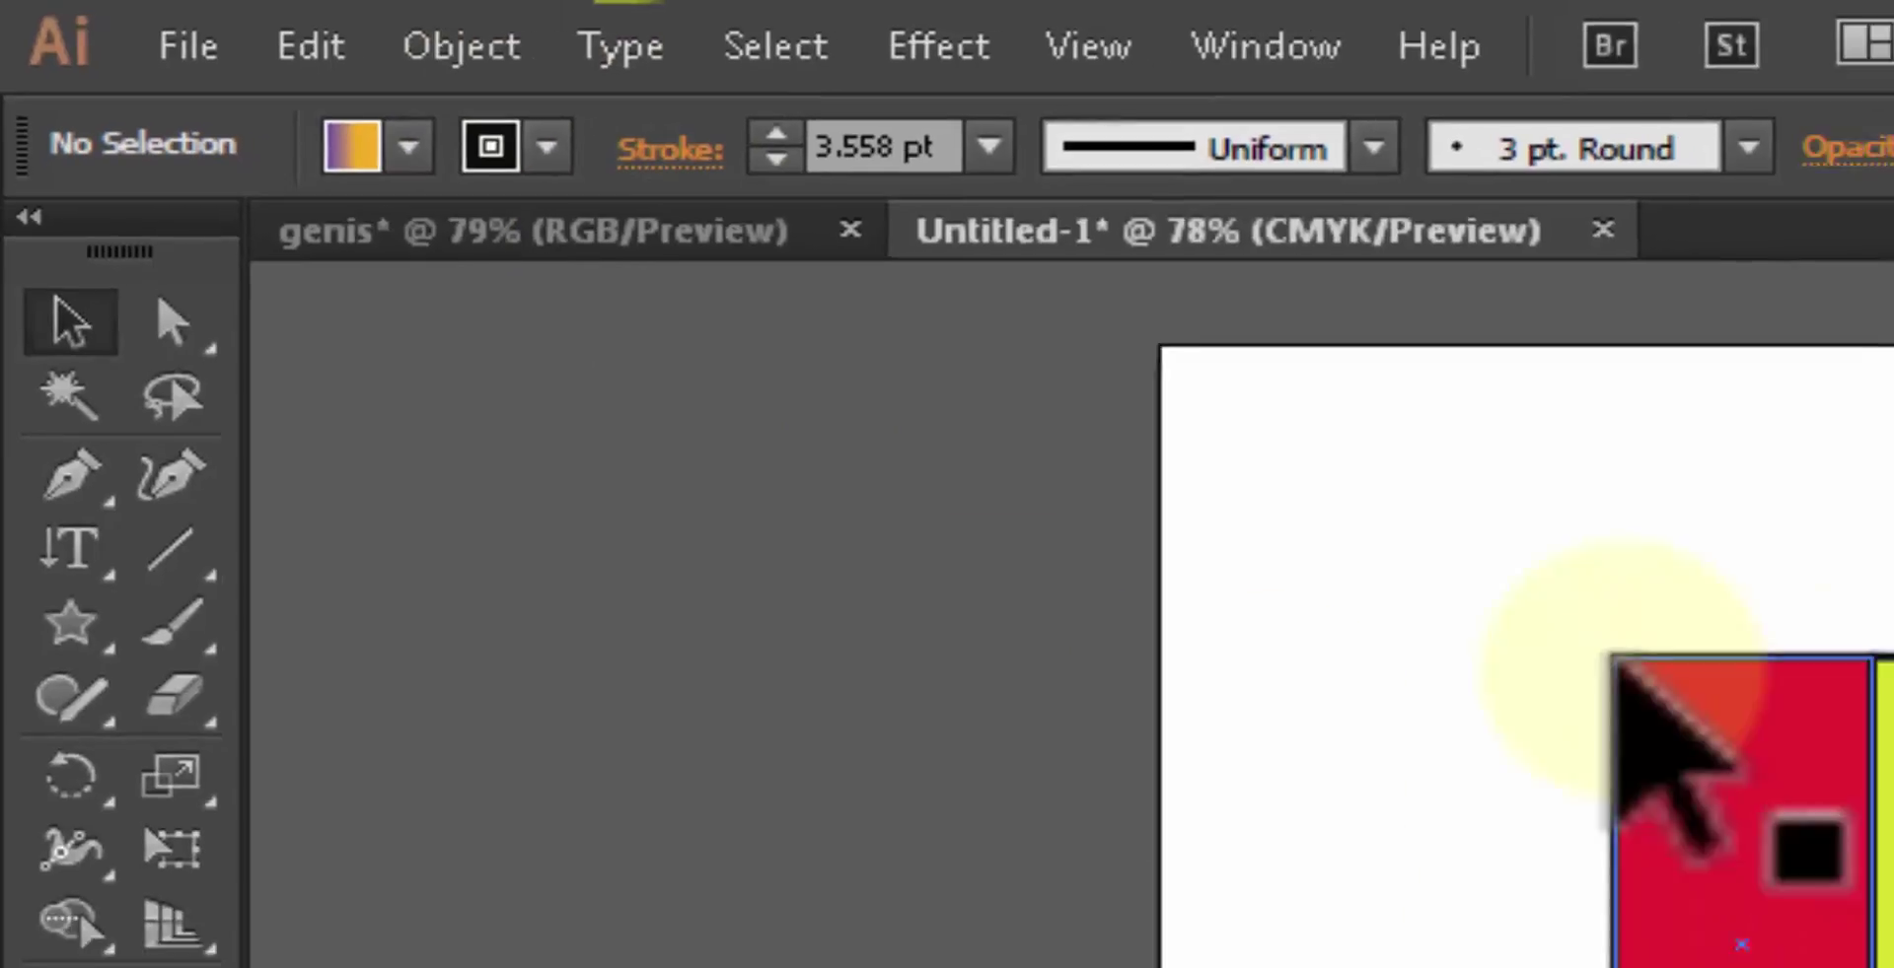
Step: Try moving the unlocked striped background slightly down and to the right, undo the move, and clear the selection
left_click_drag(993, 423, 1361, 784)
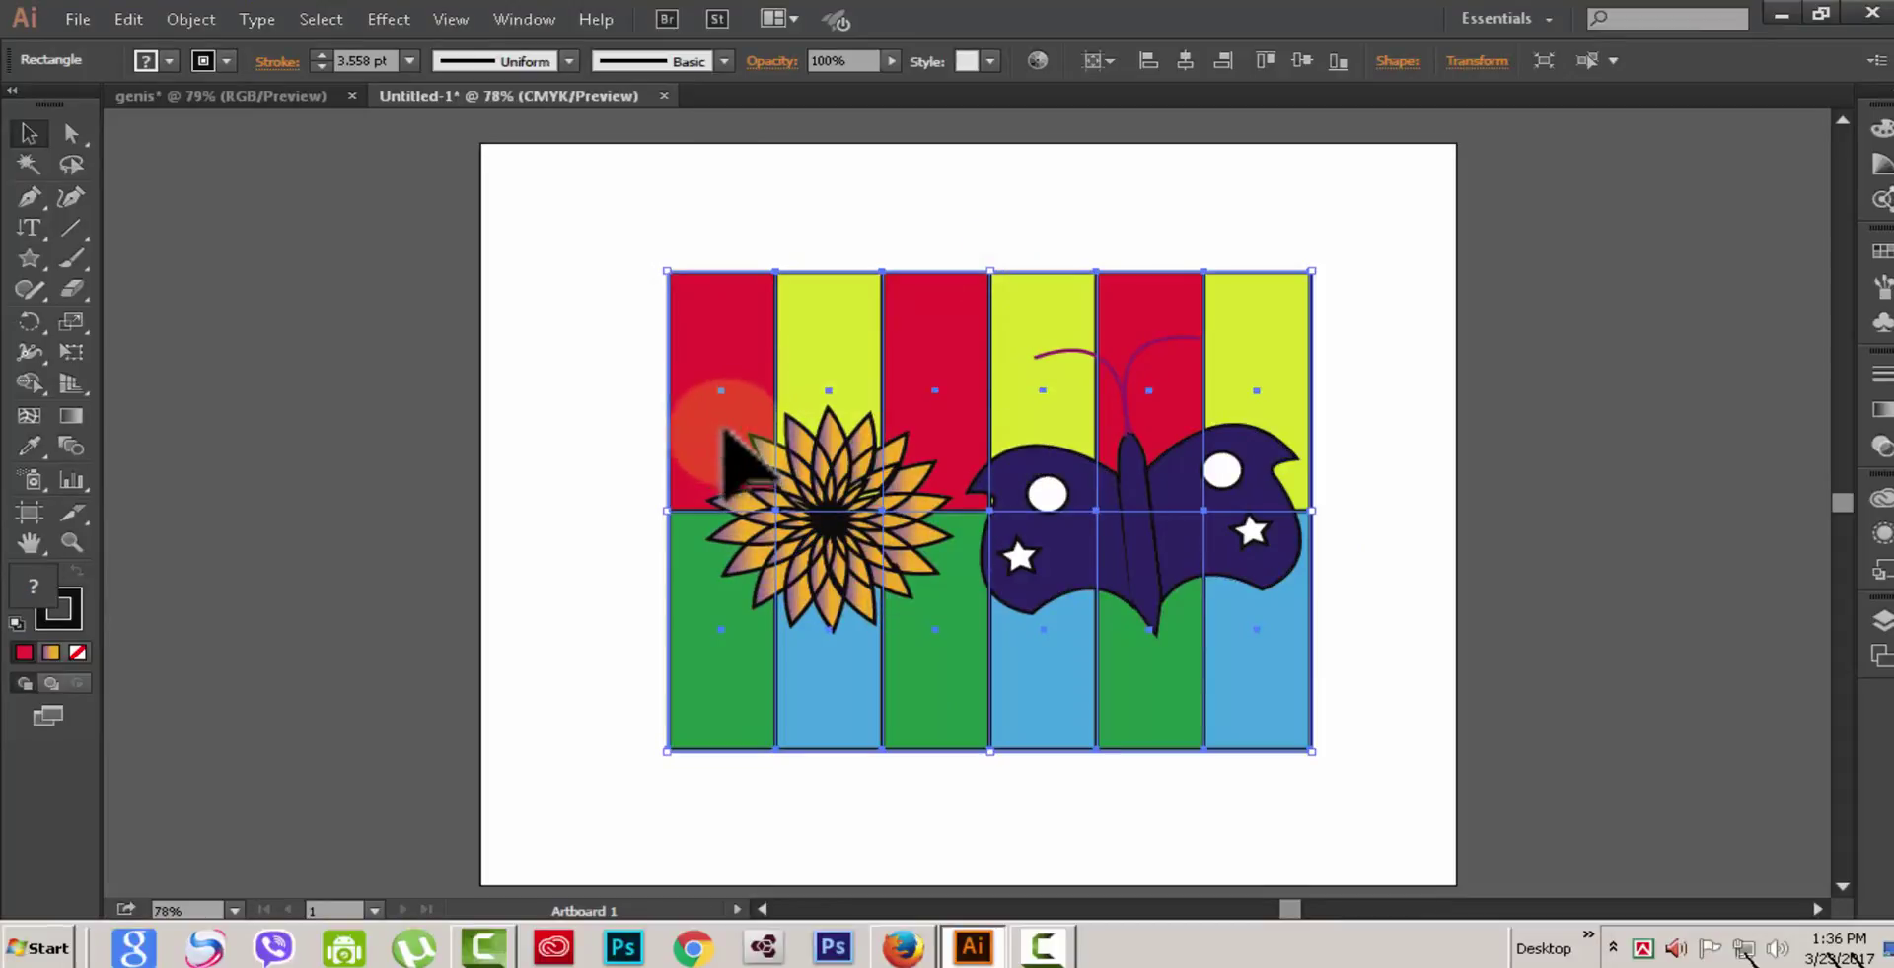
left_click_drag(725, 434, 733, 441)
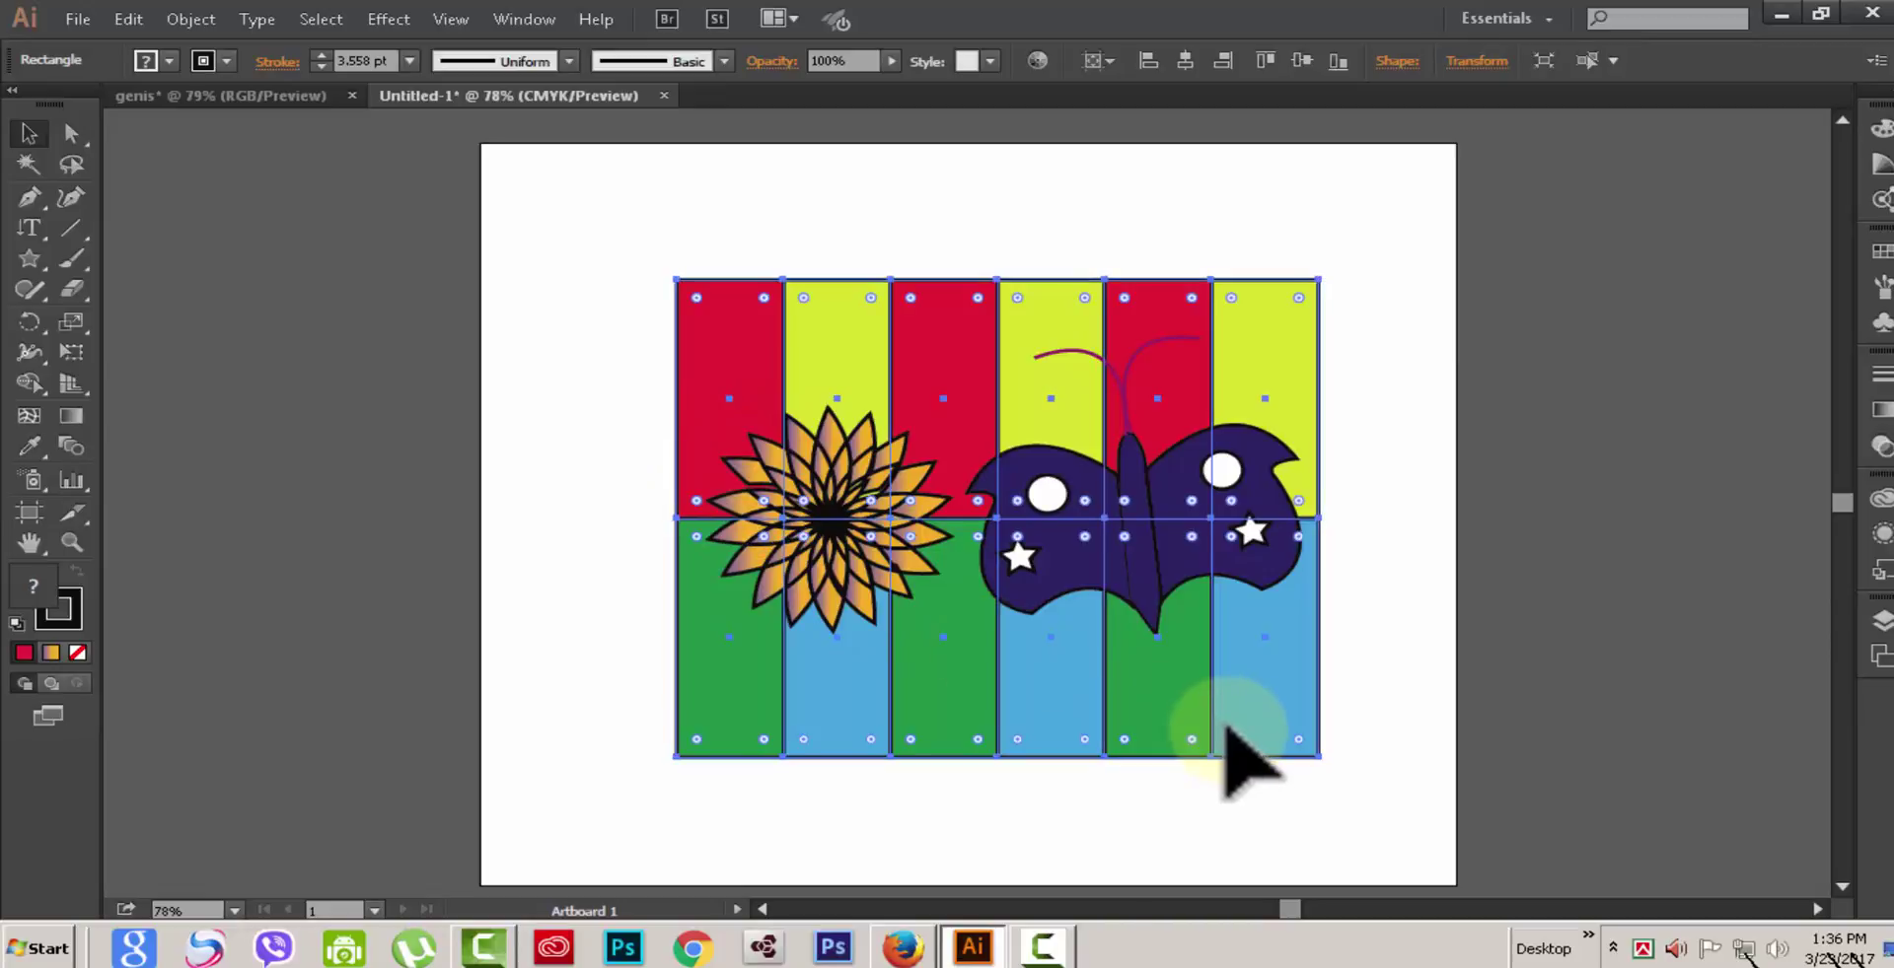
key("ctrl+z")
left_click(392, 428)
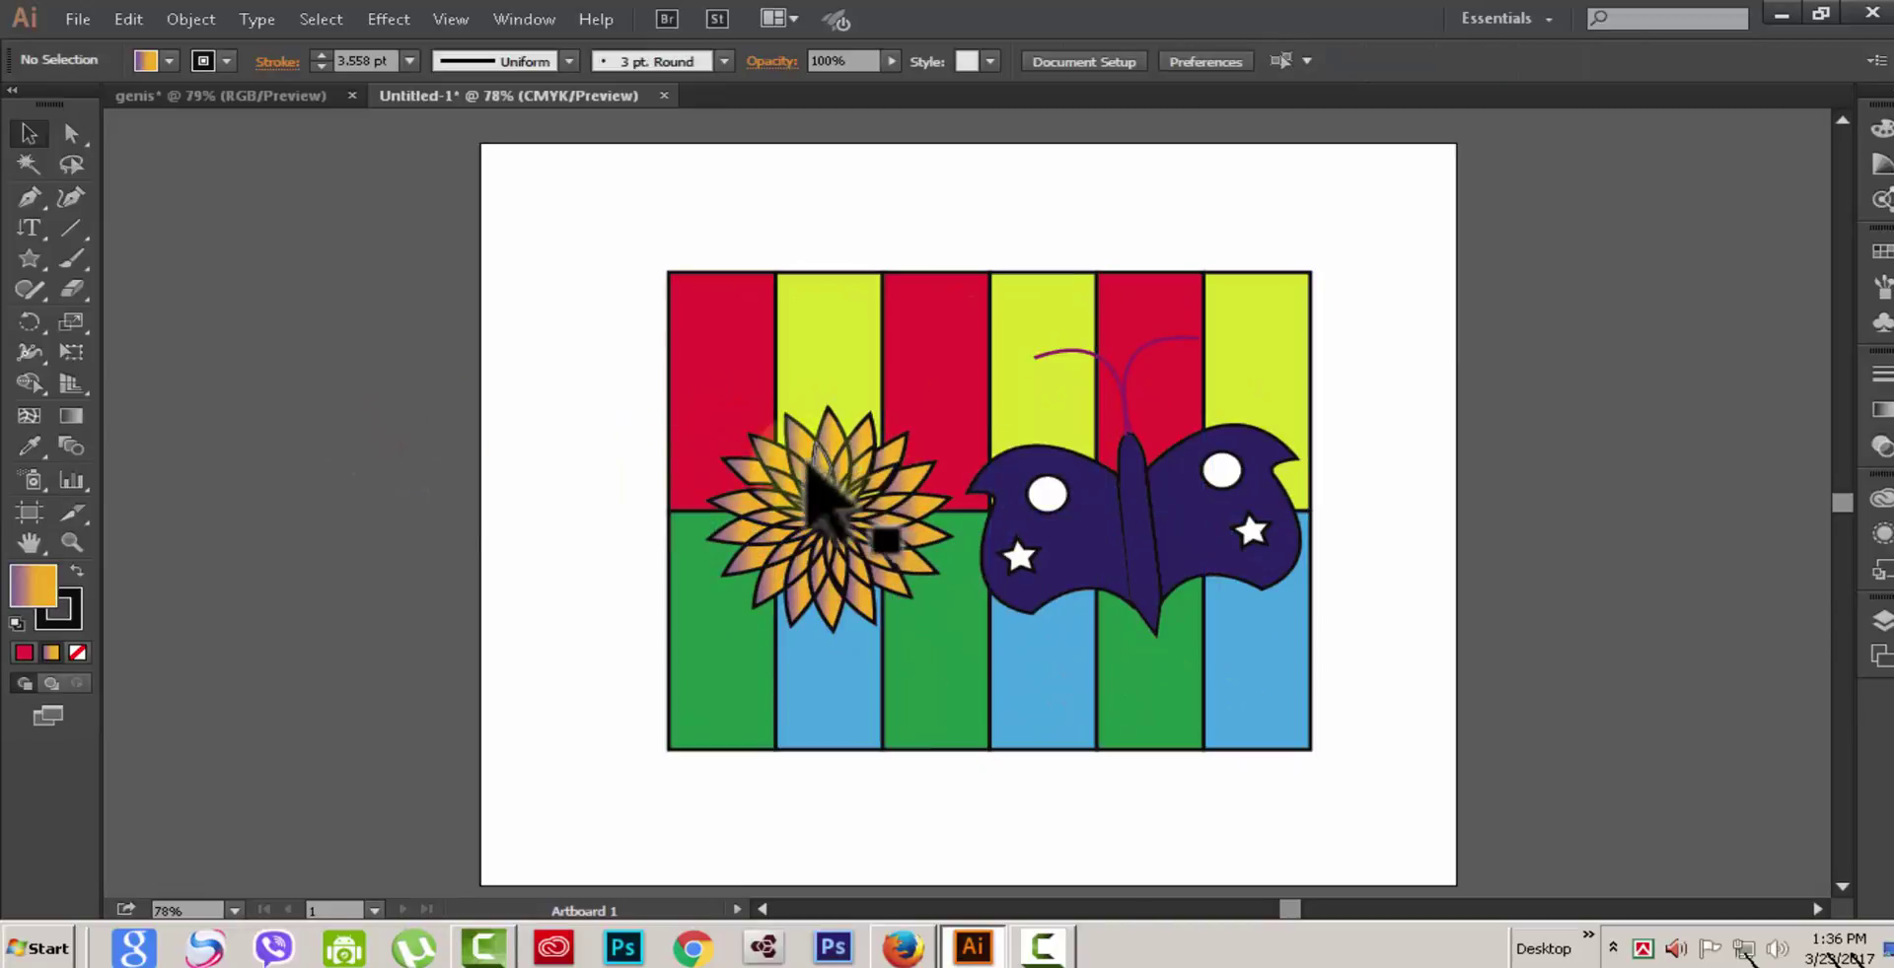
Step: Move the grouped flower slightly down and hide it
left_click(754, 473)
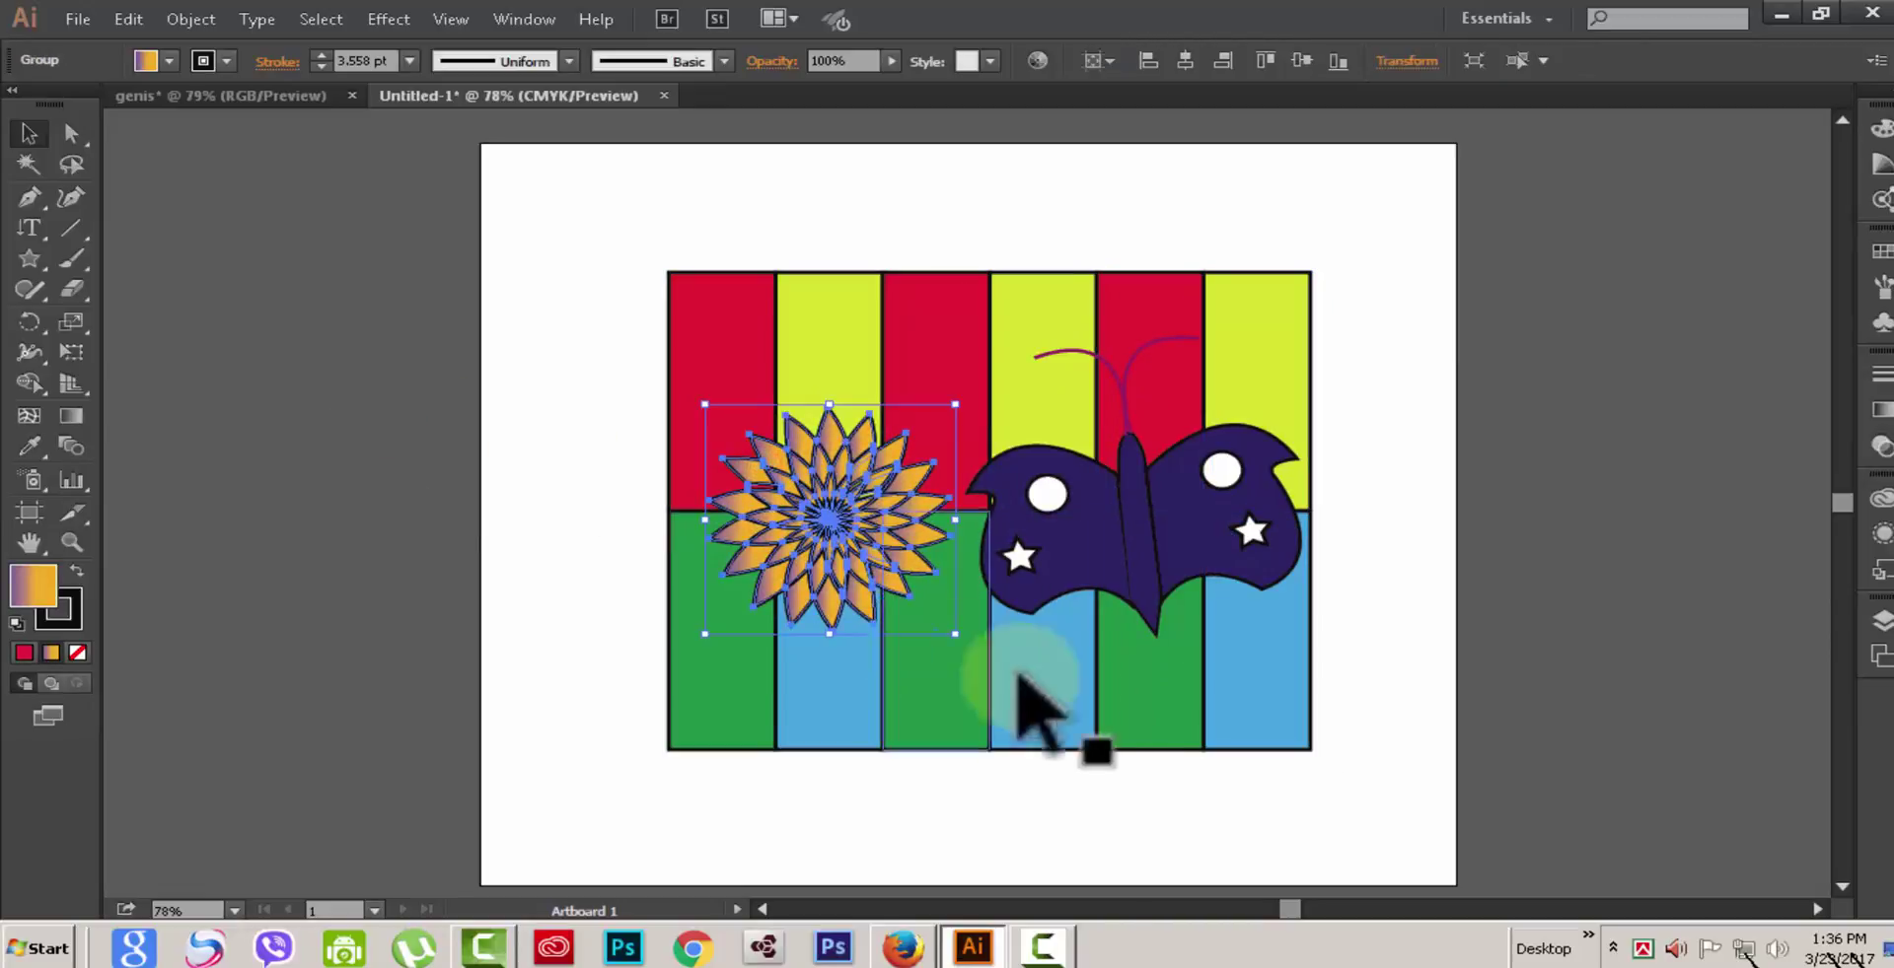
left_click_drag(846, 443, 857, 572)
left_click(191, 19)
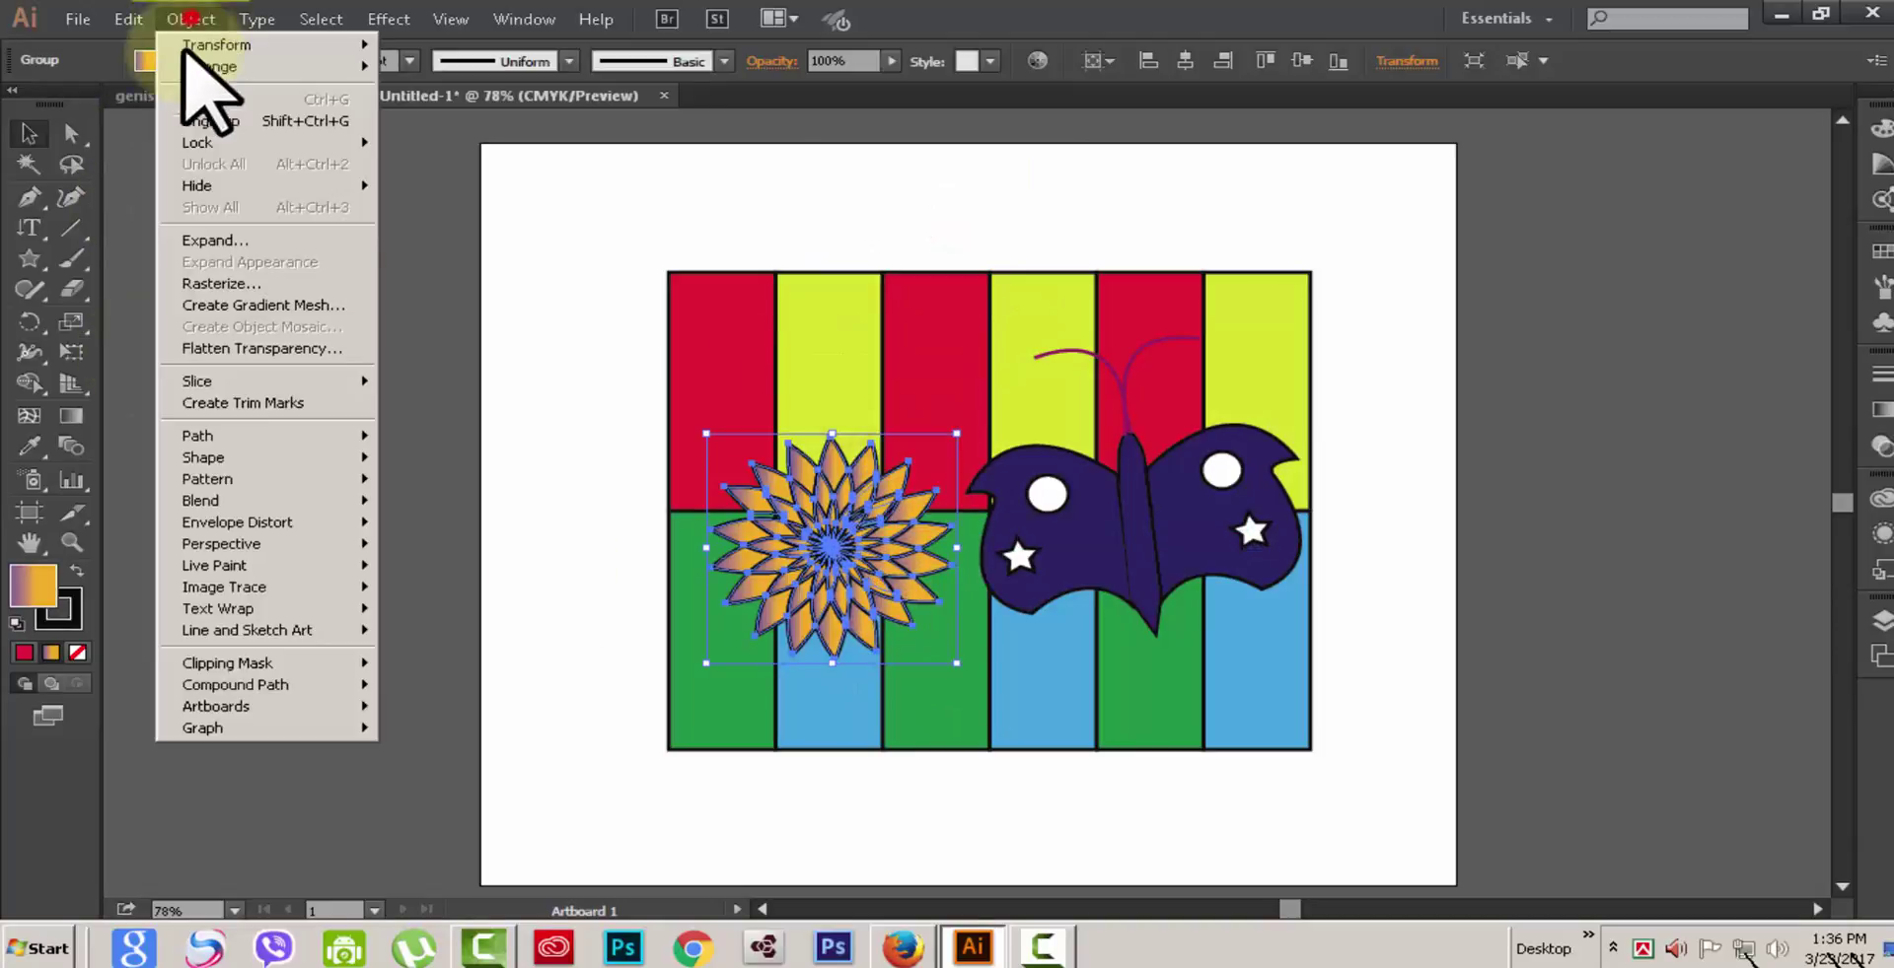
mouse_move(197, 142)
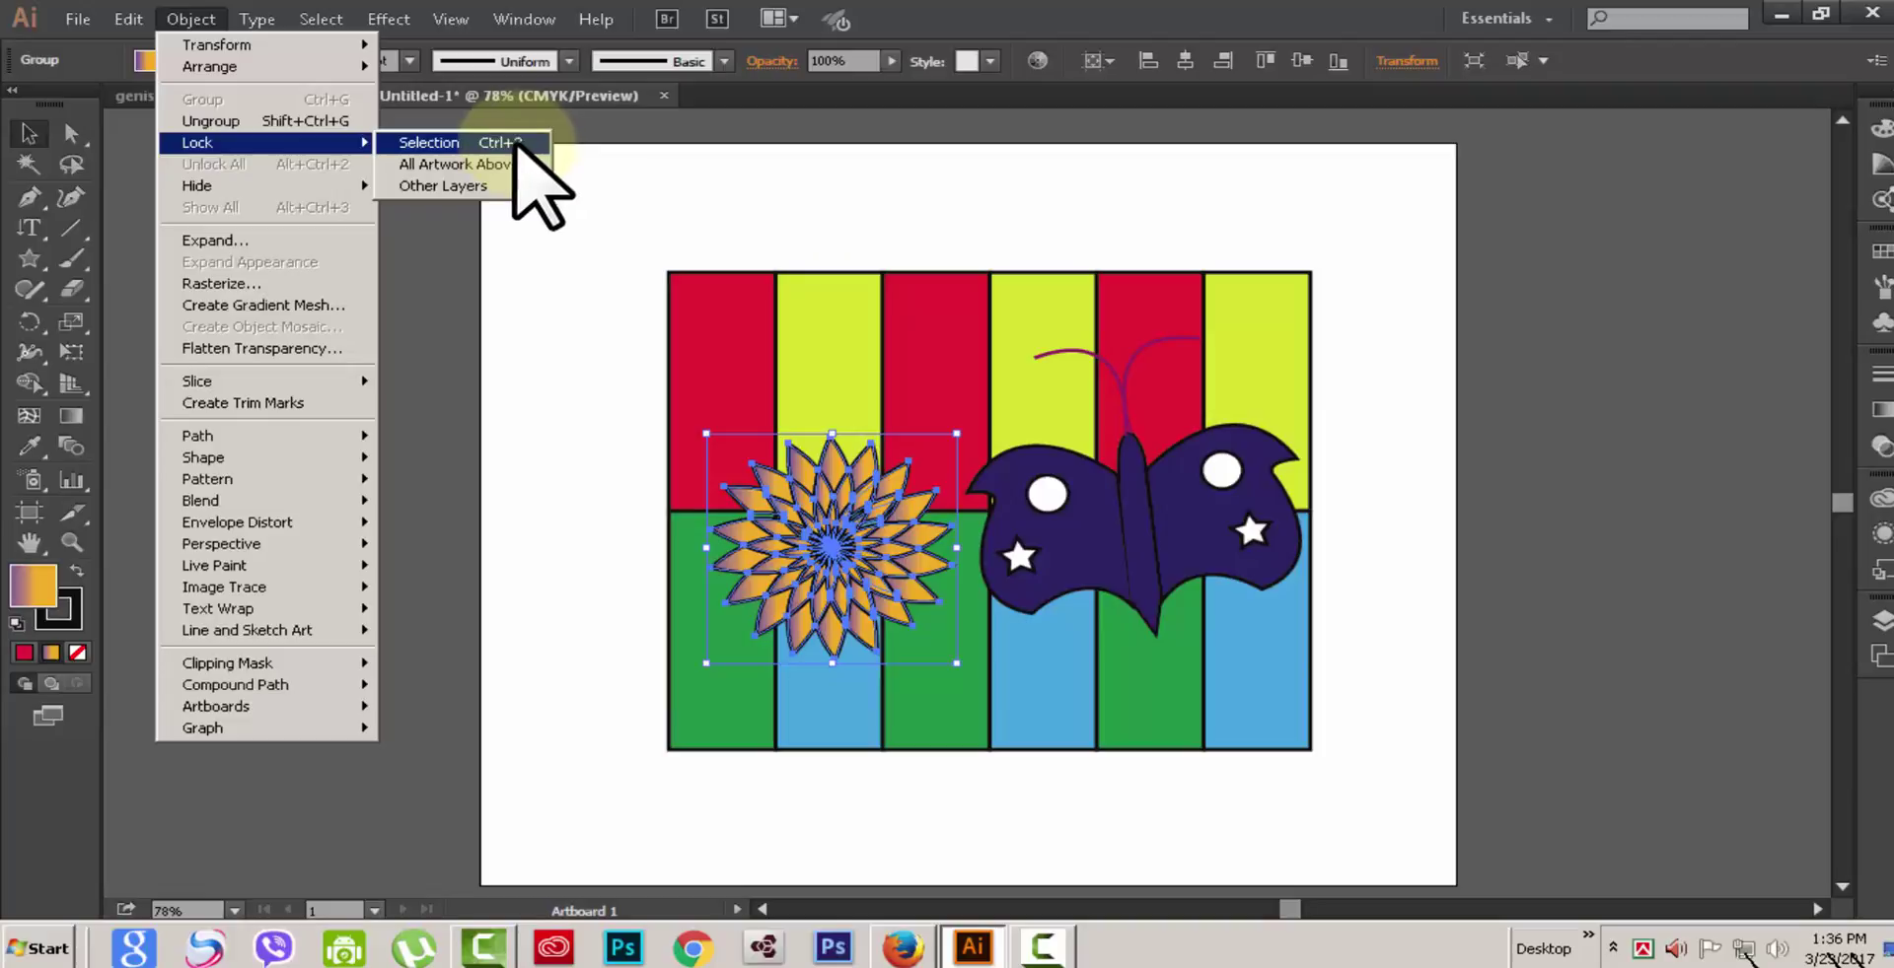
mouse_move(180, 186)
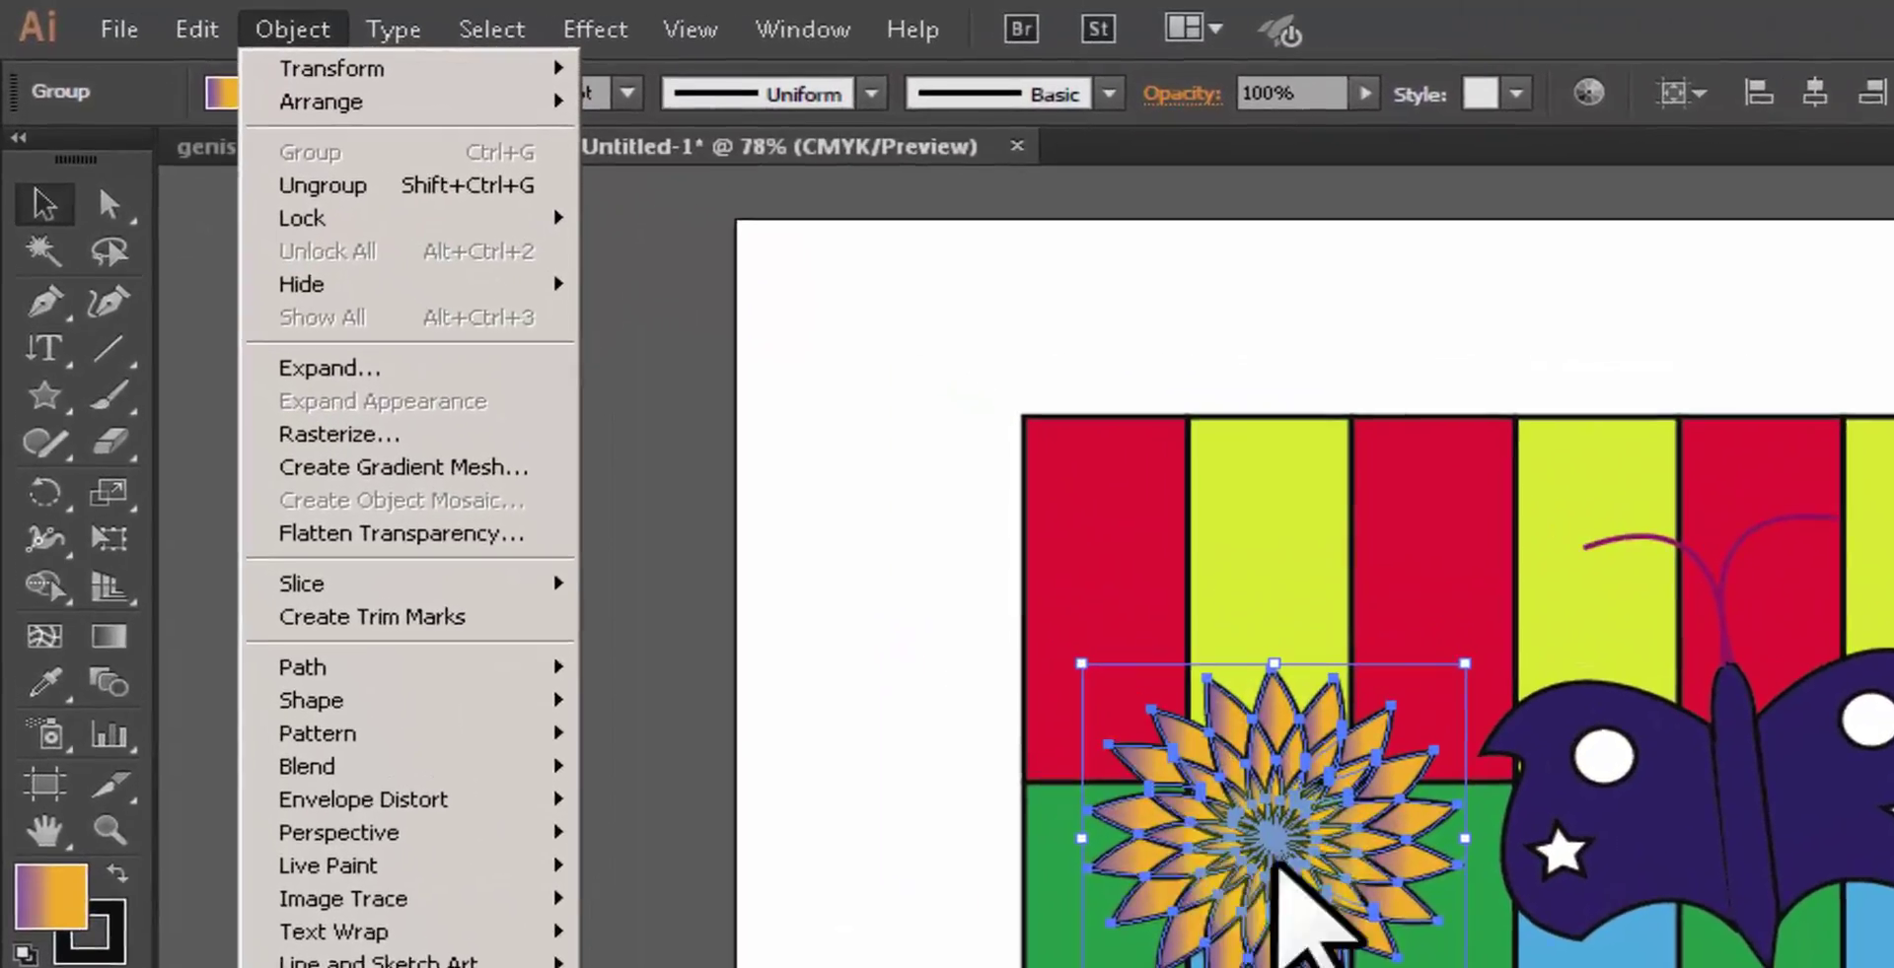
mouse_move(295, 286)
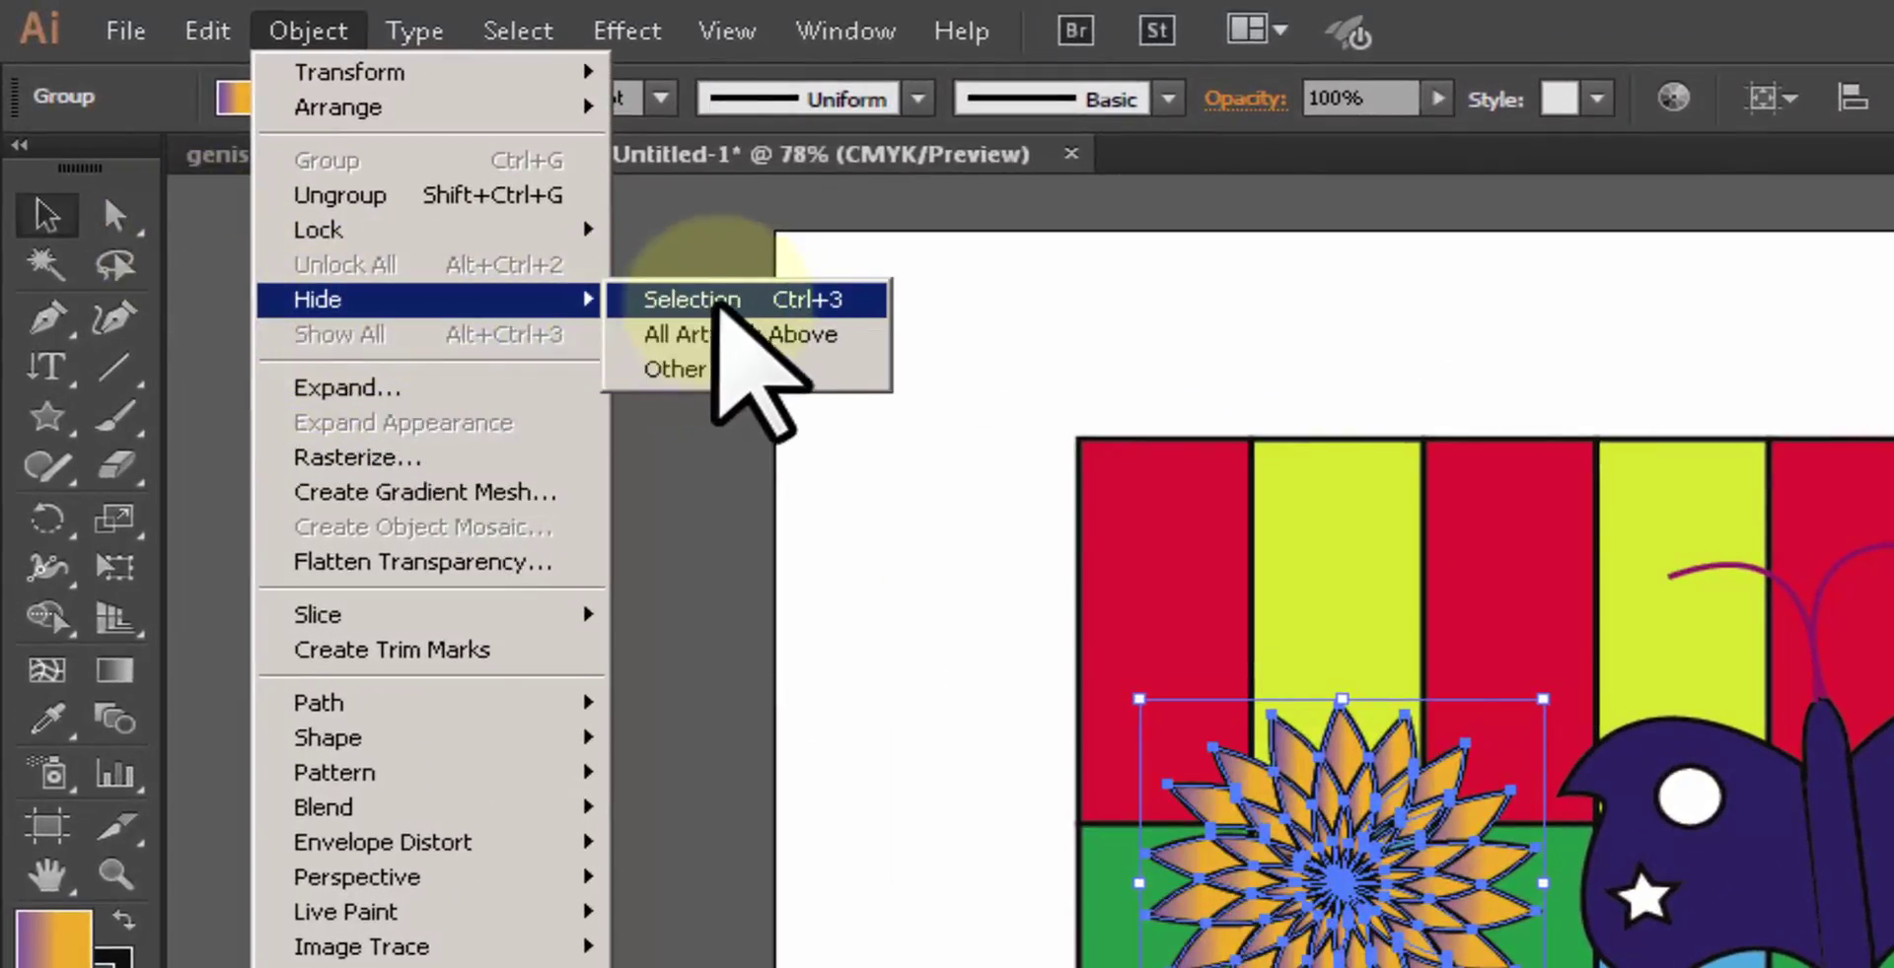
left_click(696, 299)
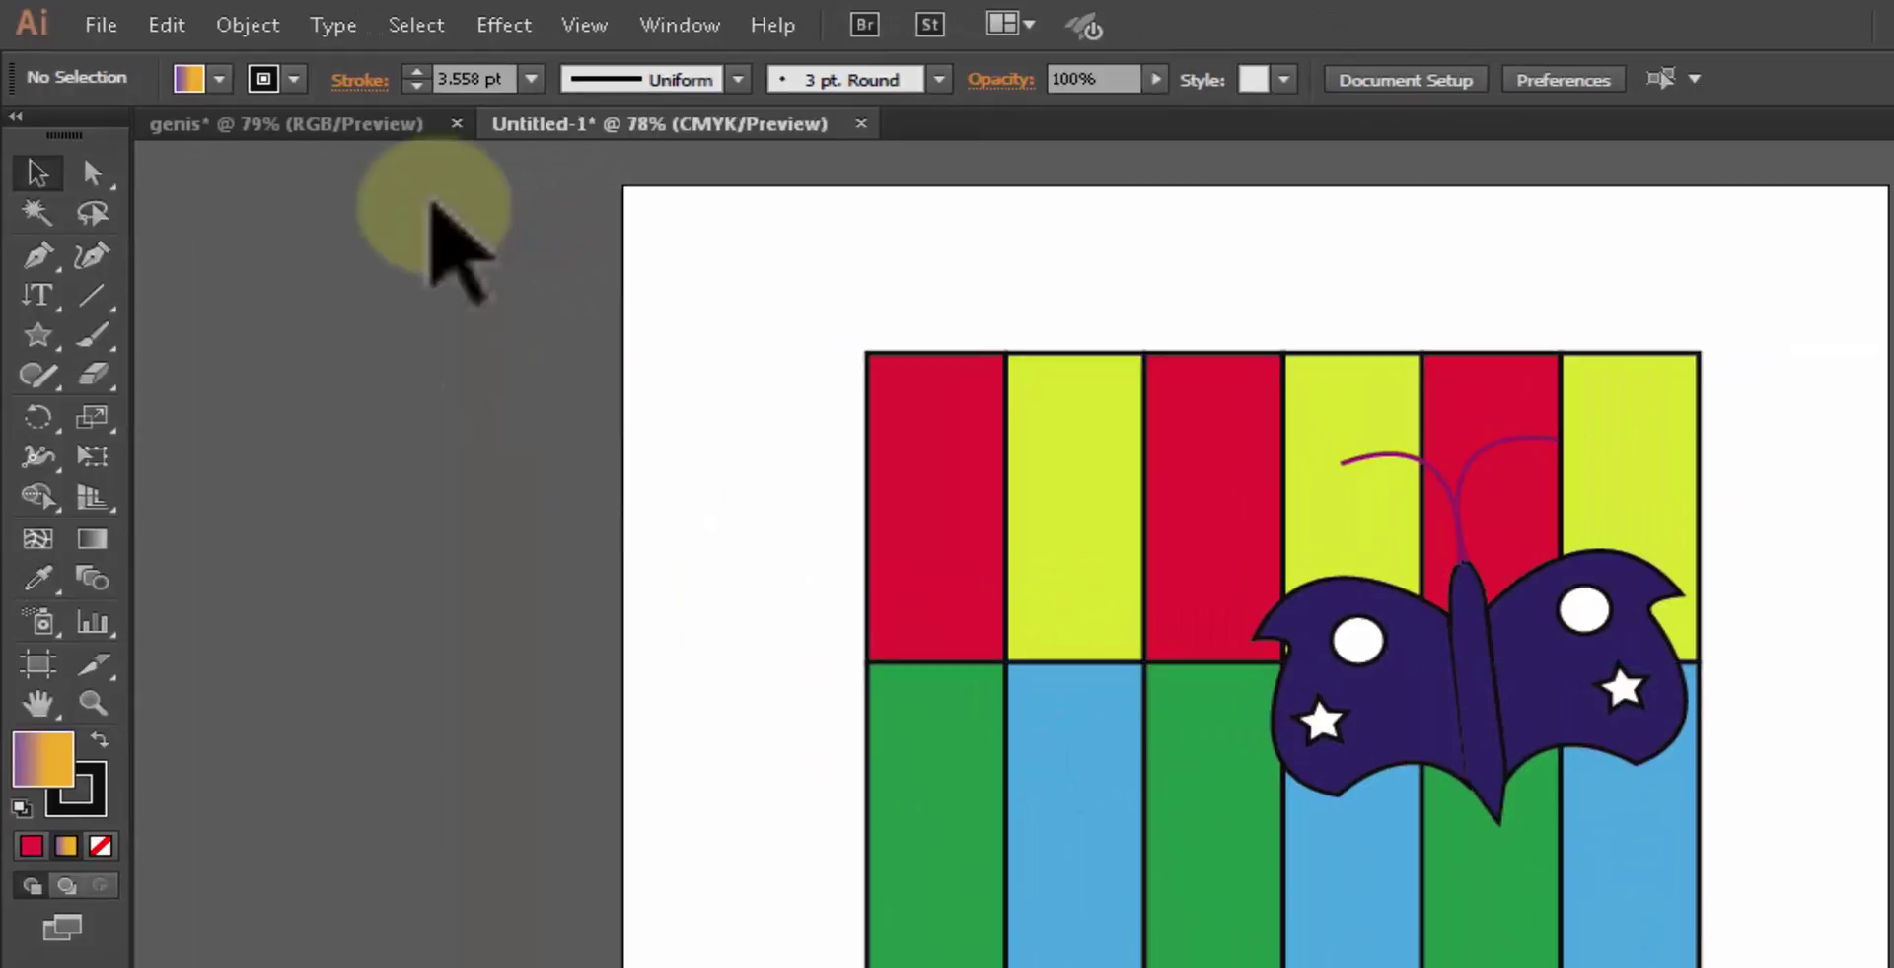
Step: Show all hidden objects to bring back the flower, and clear the selection
left_click(278, 24)
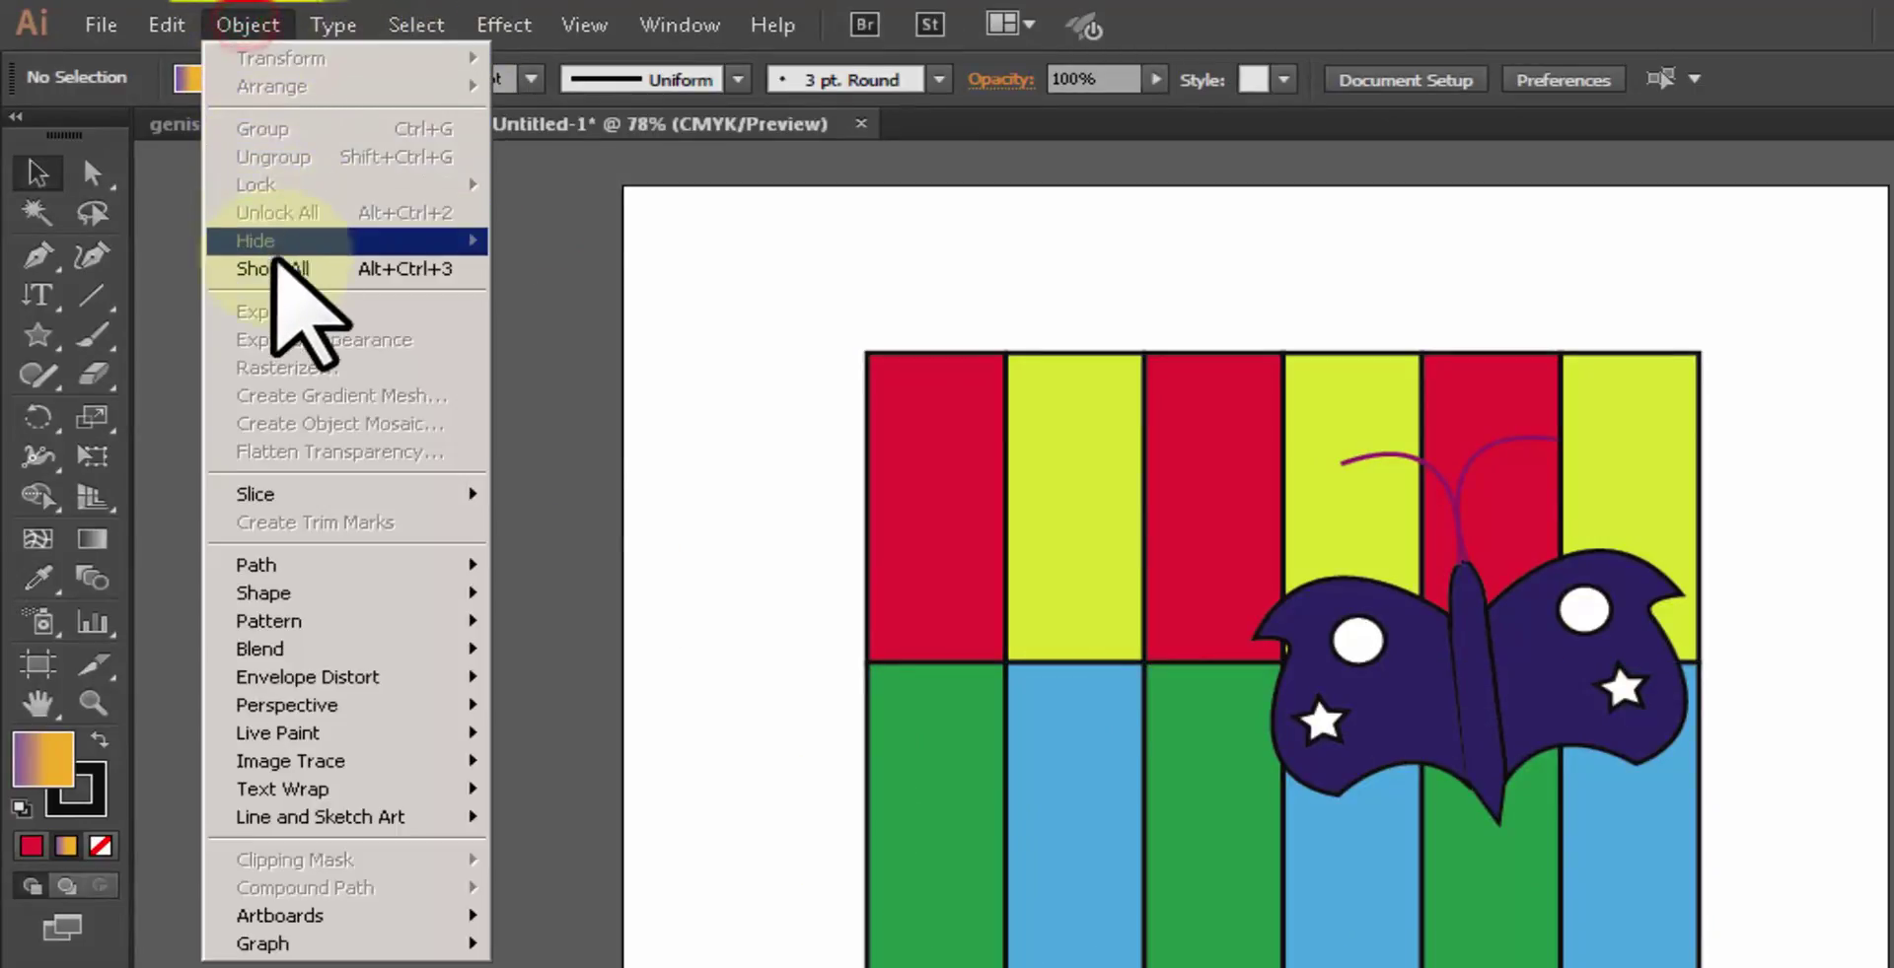
left_click(277, 264)
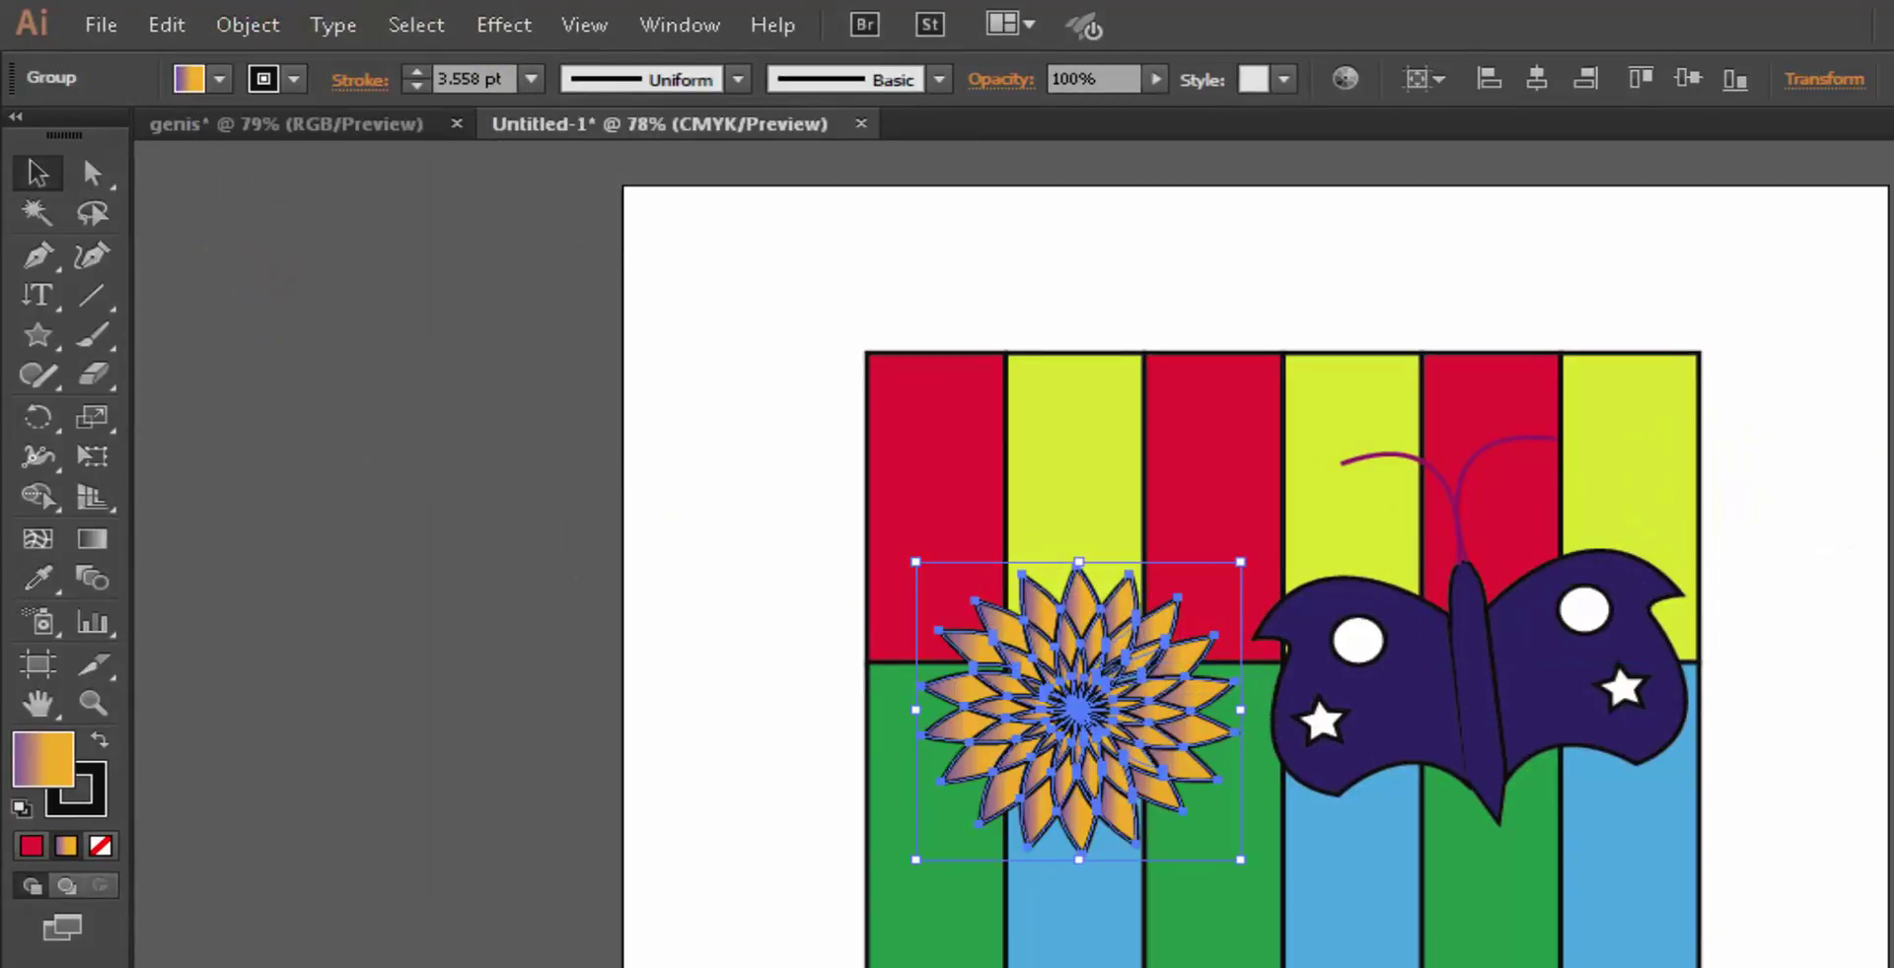
left_click(1889, 462)
Step: Select the grouped striped background, hide it, and show all hidden objects again
left_click_drag(780, 277, 1860, 529)
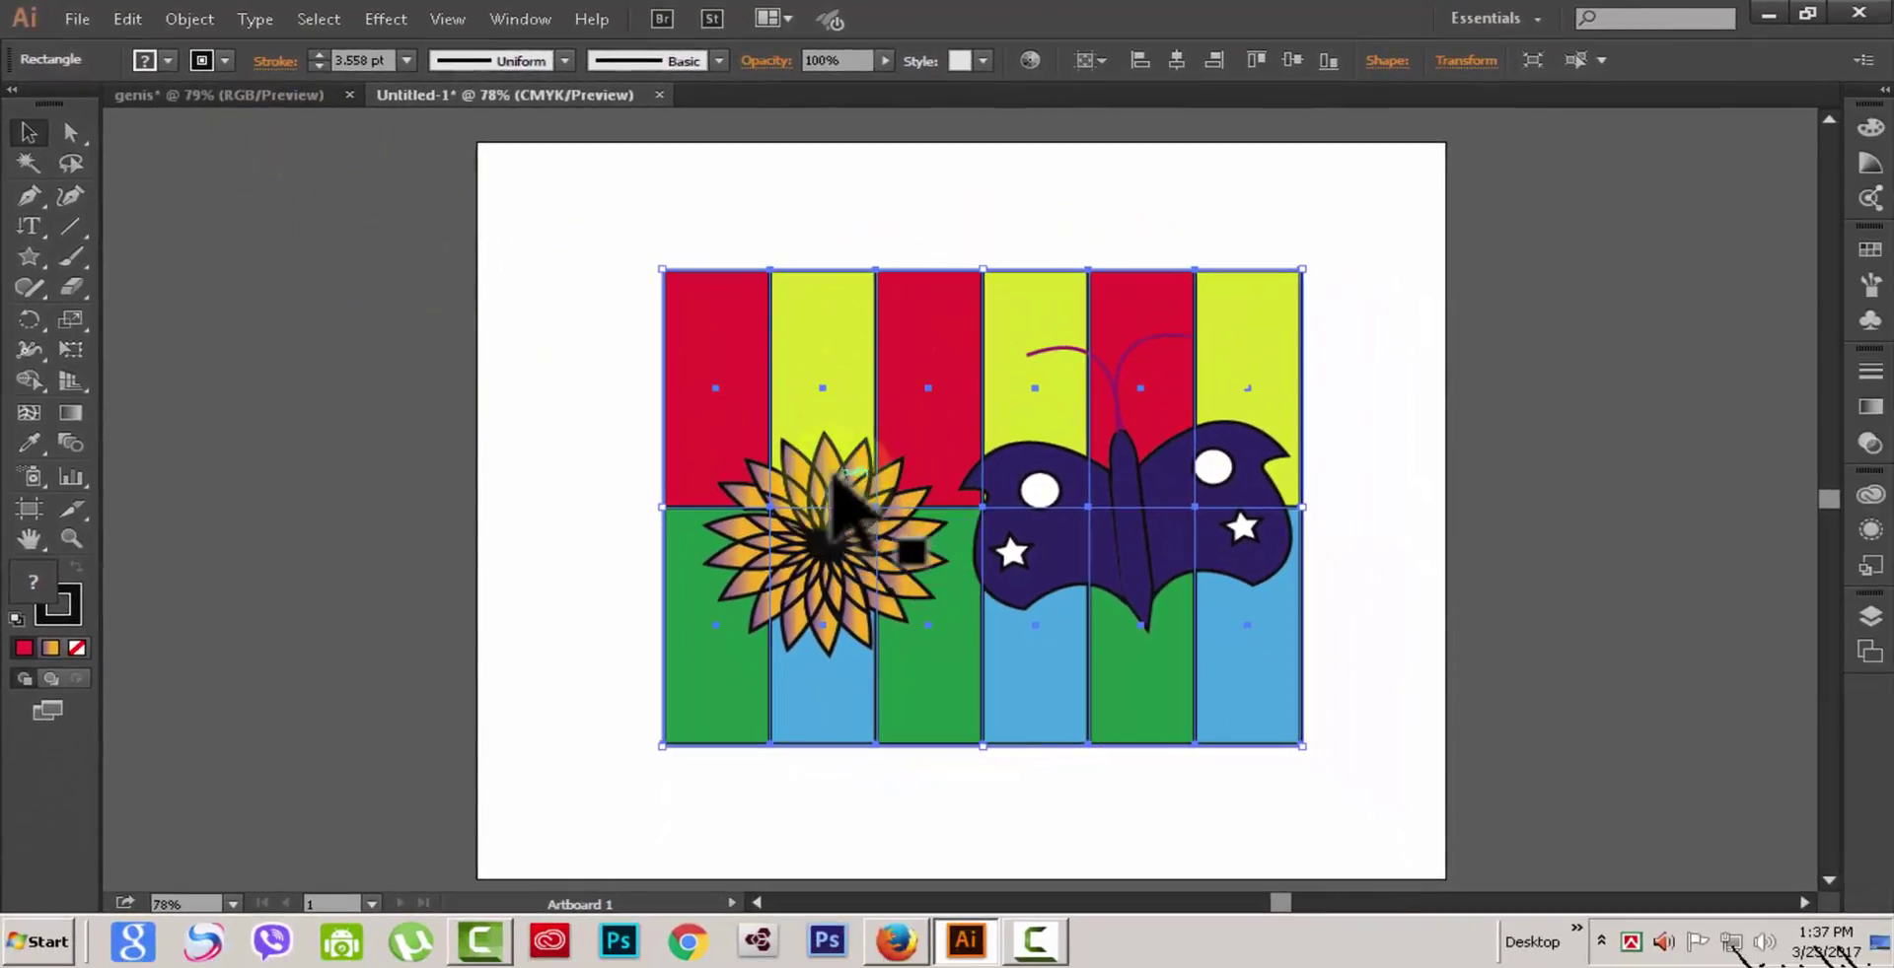
left_click(189, 18)
mouse_move(242, 188)
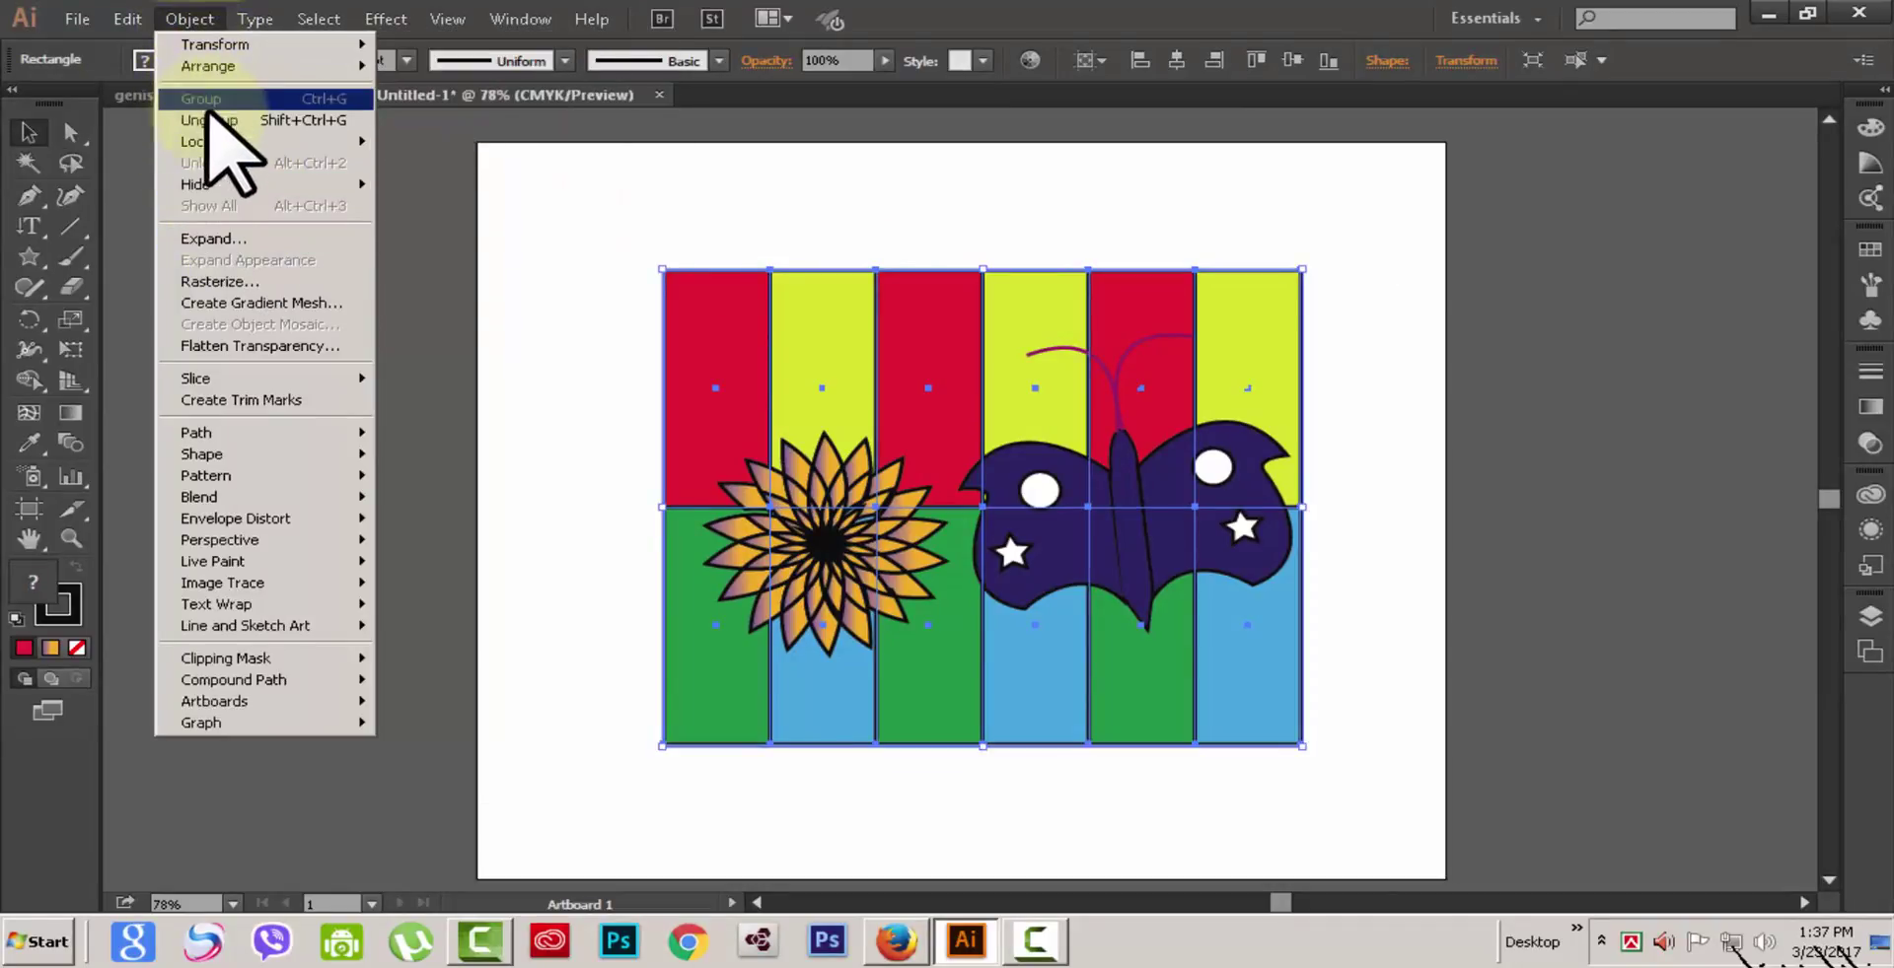
mouse_move(305, 141)
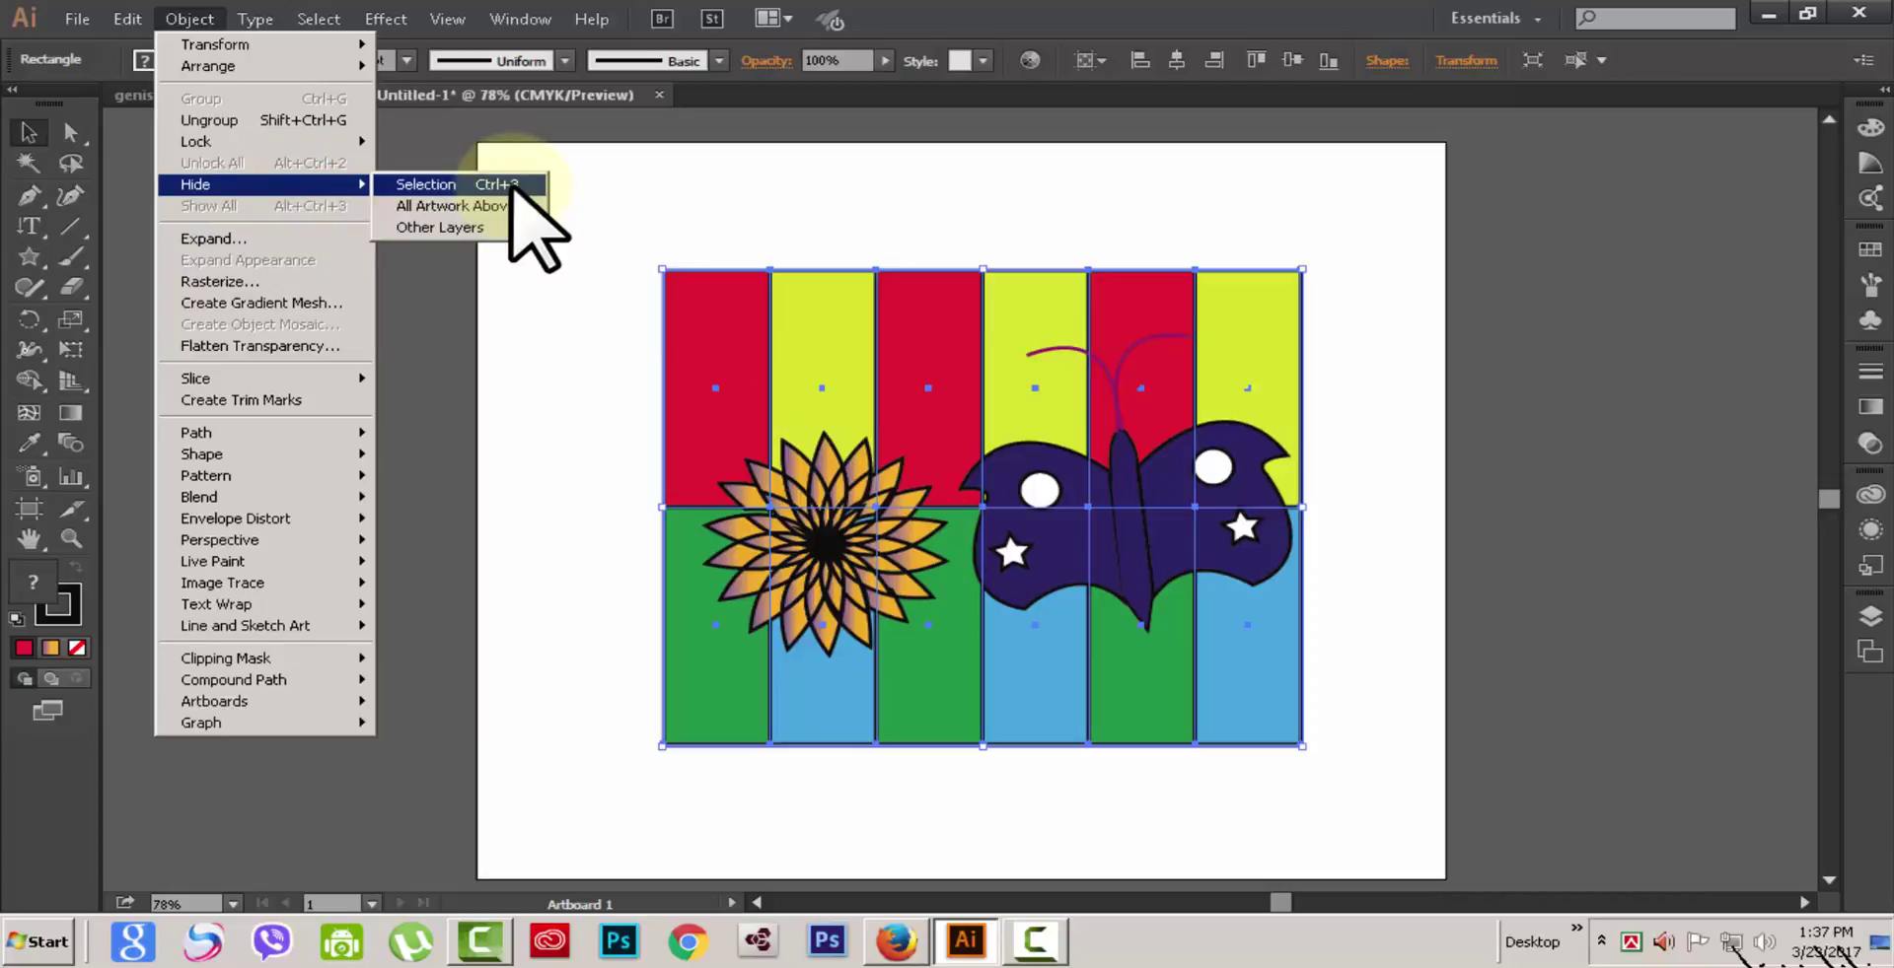
left_click(426, 185)
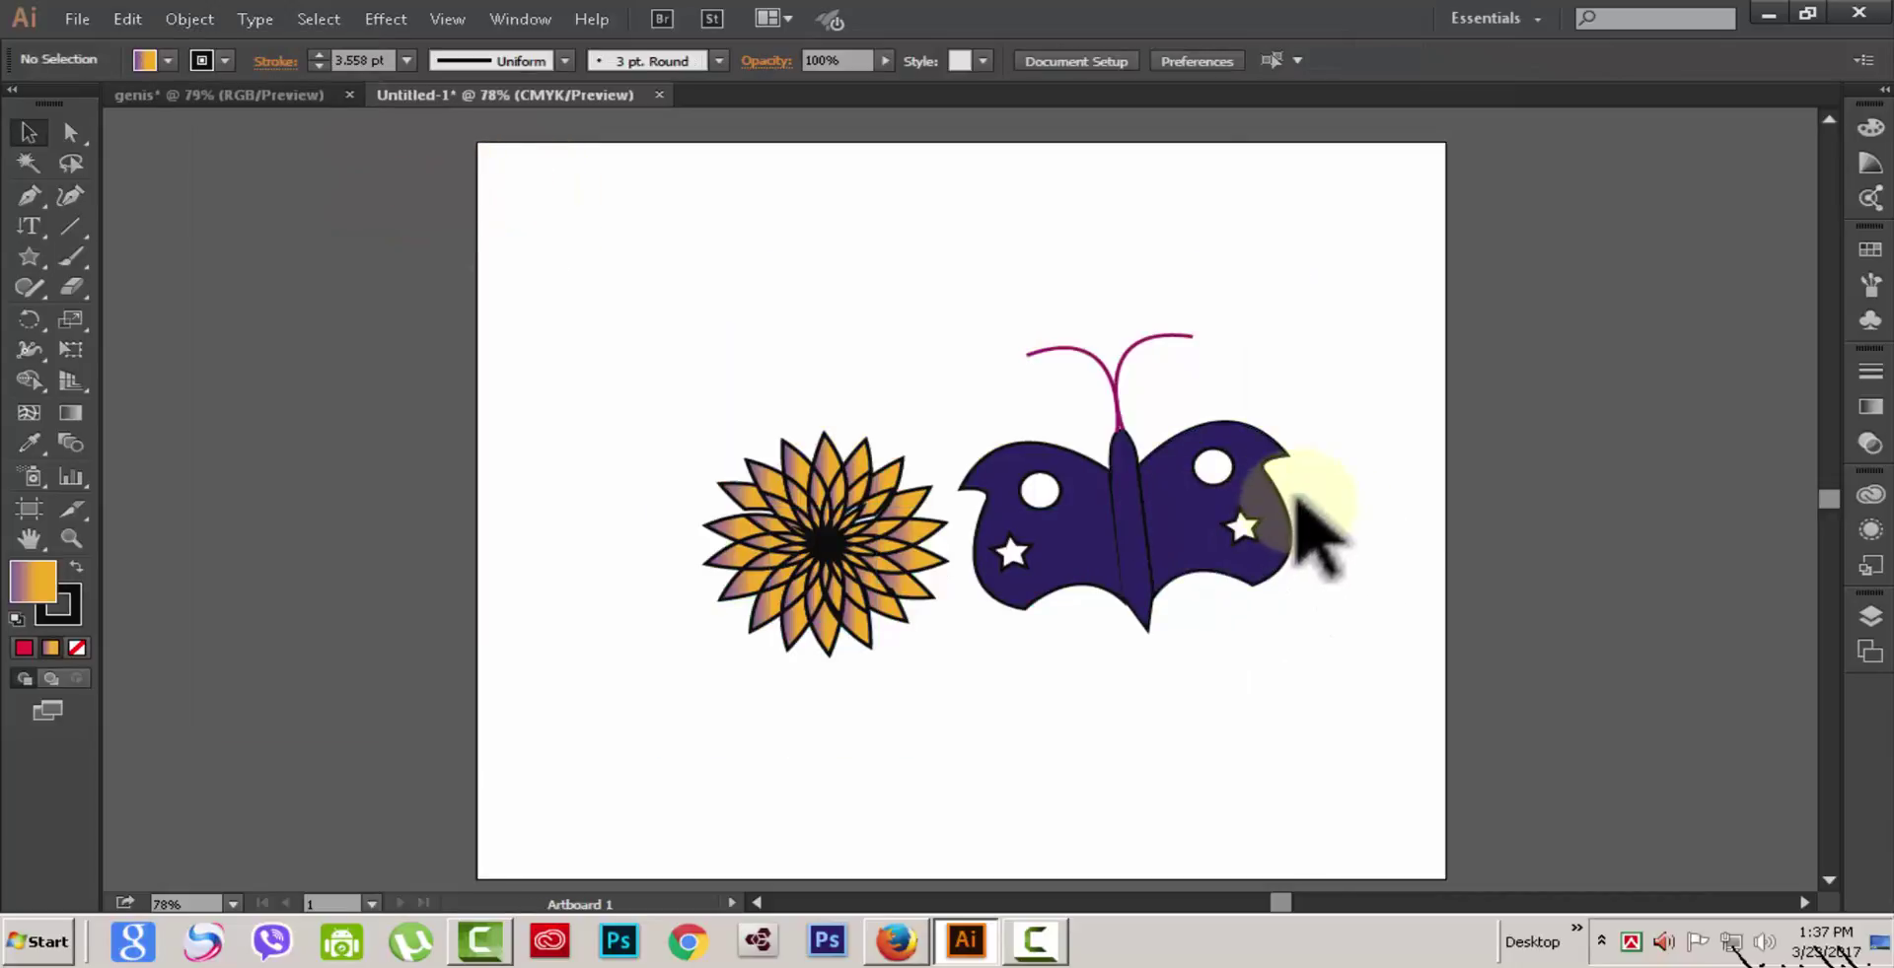
left_click(192, 19)
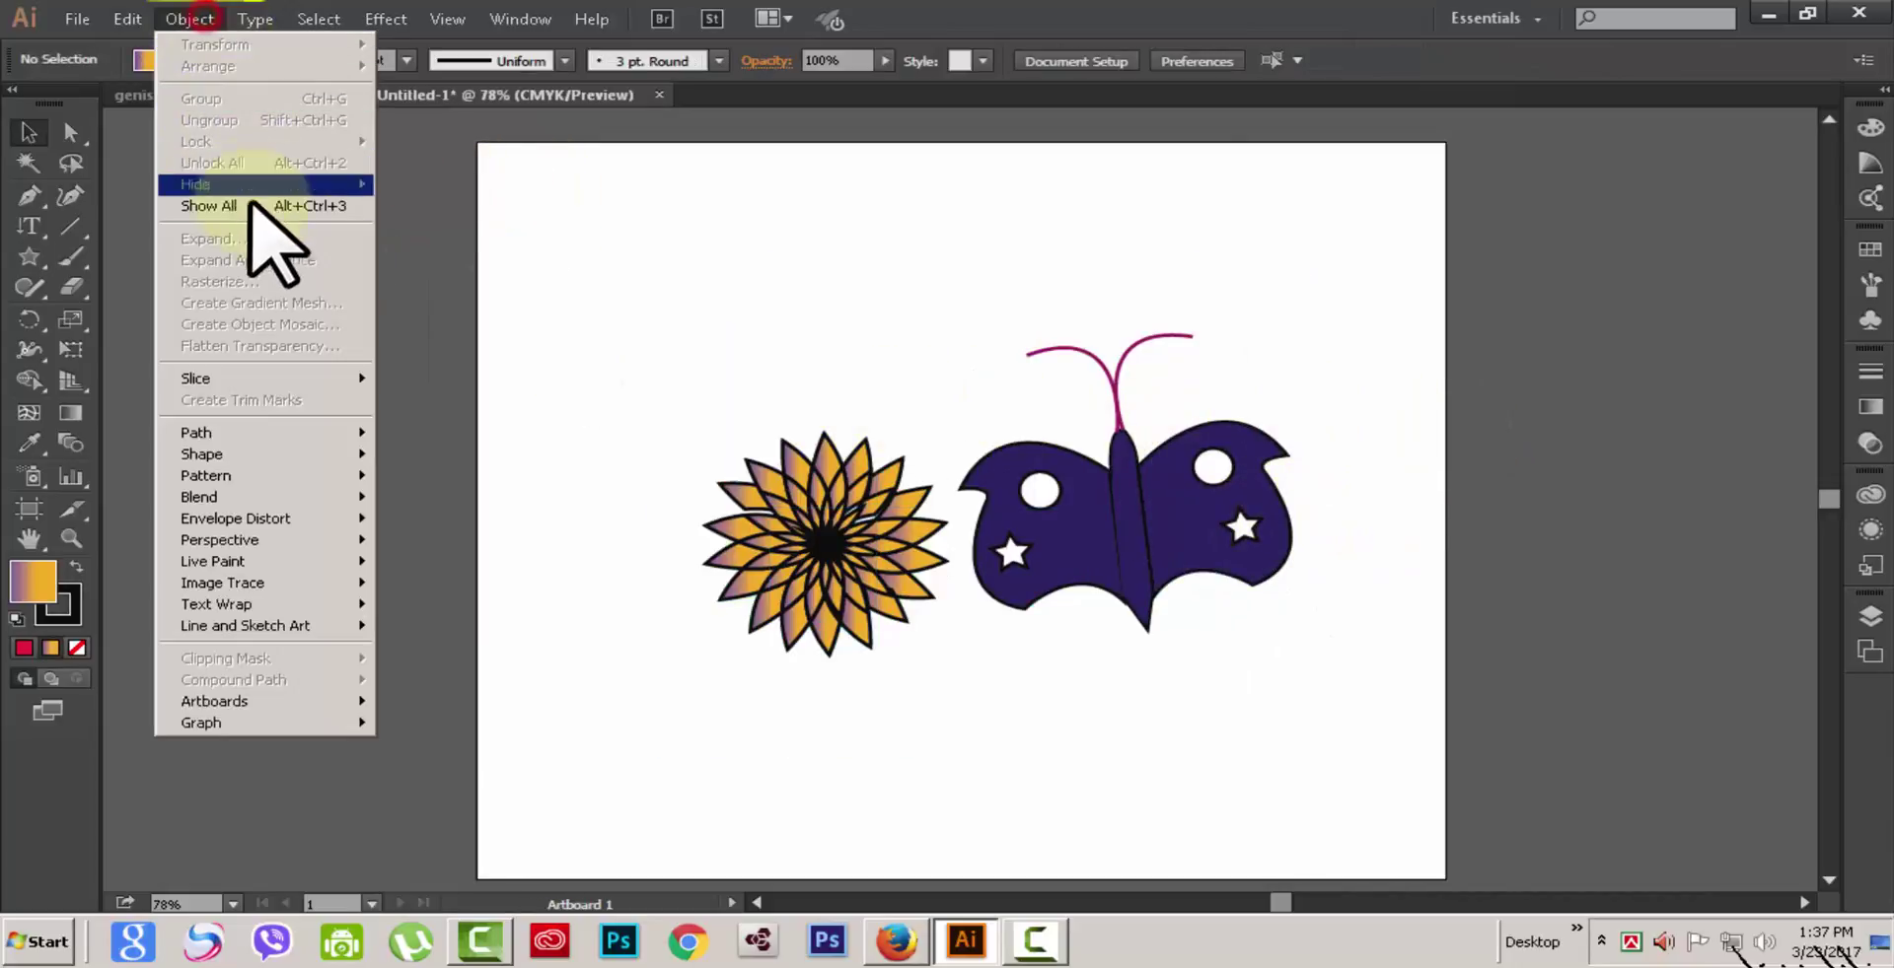
left_click(243, 205)
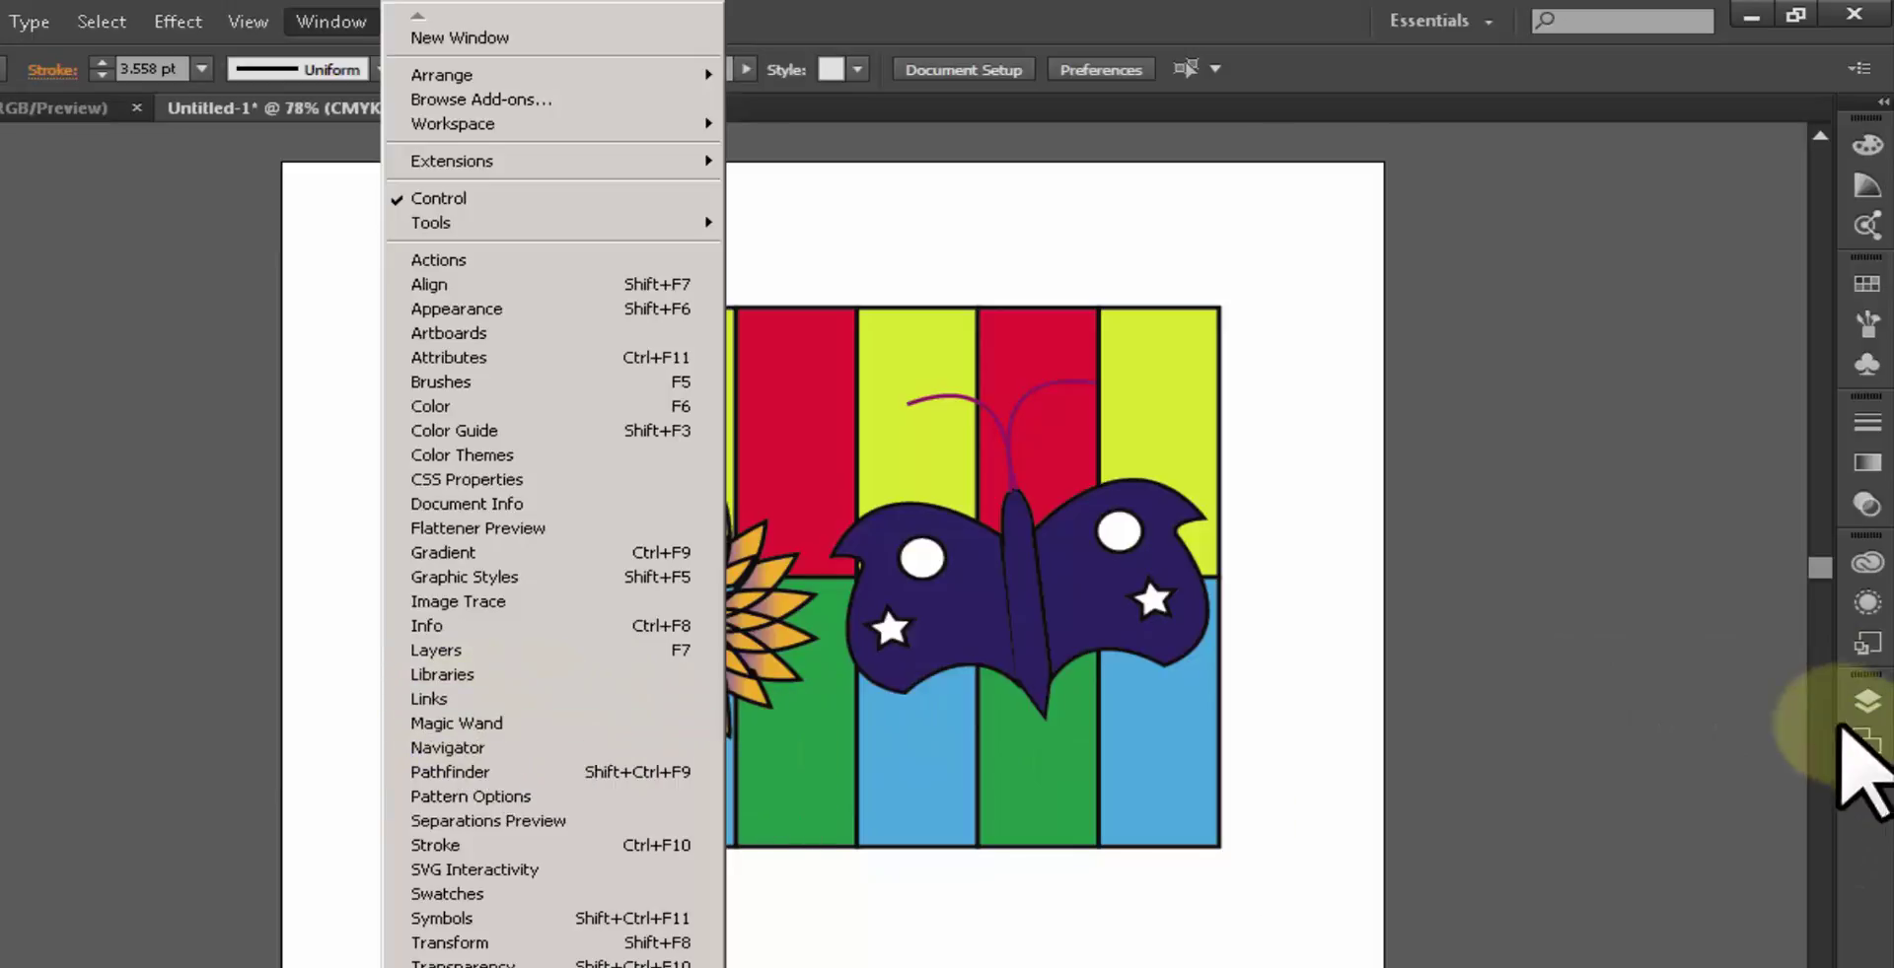
Step: Display the document's layers, expand Layer 1, and look through its paths, ellipses and groups
left_click(1864, 698)
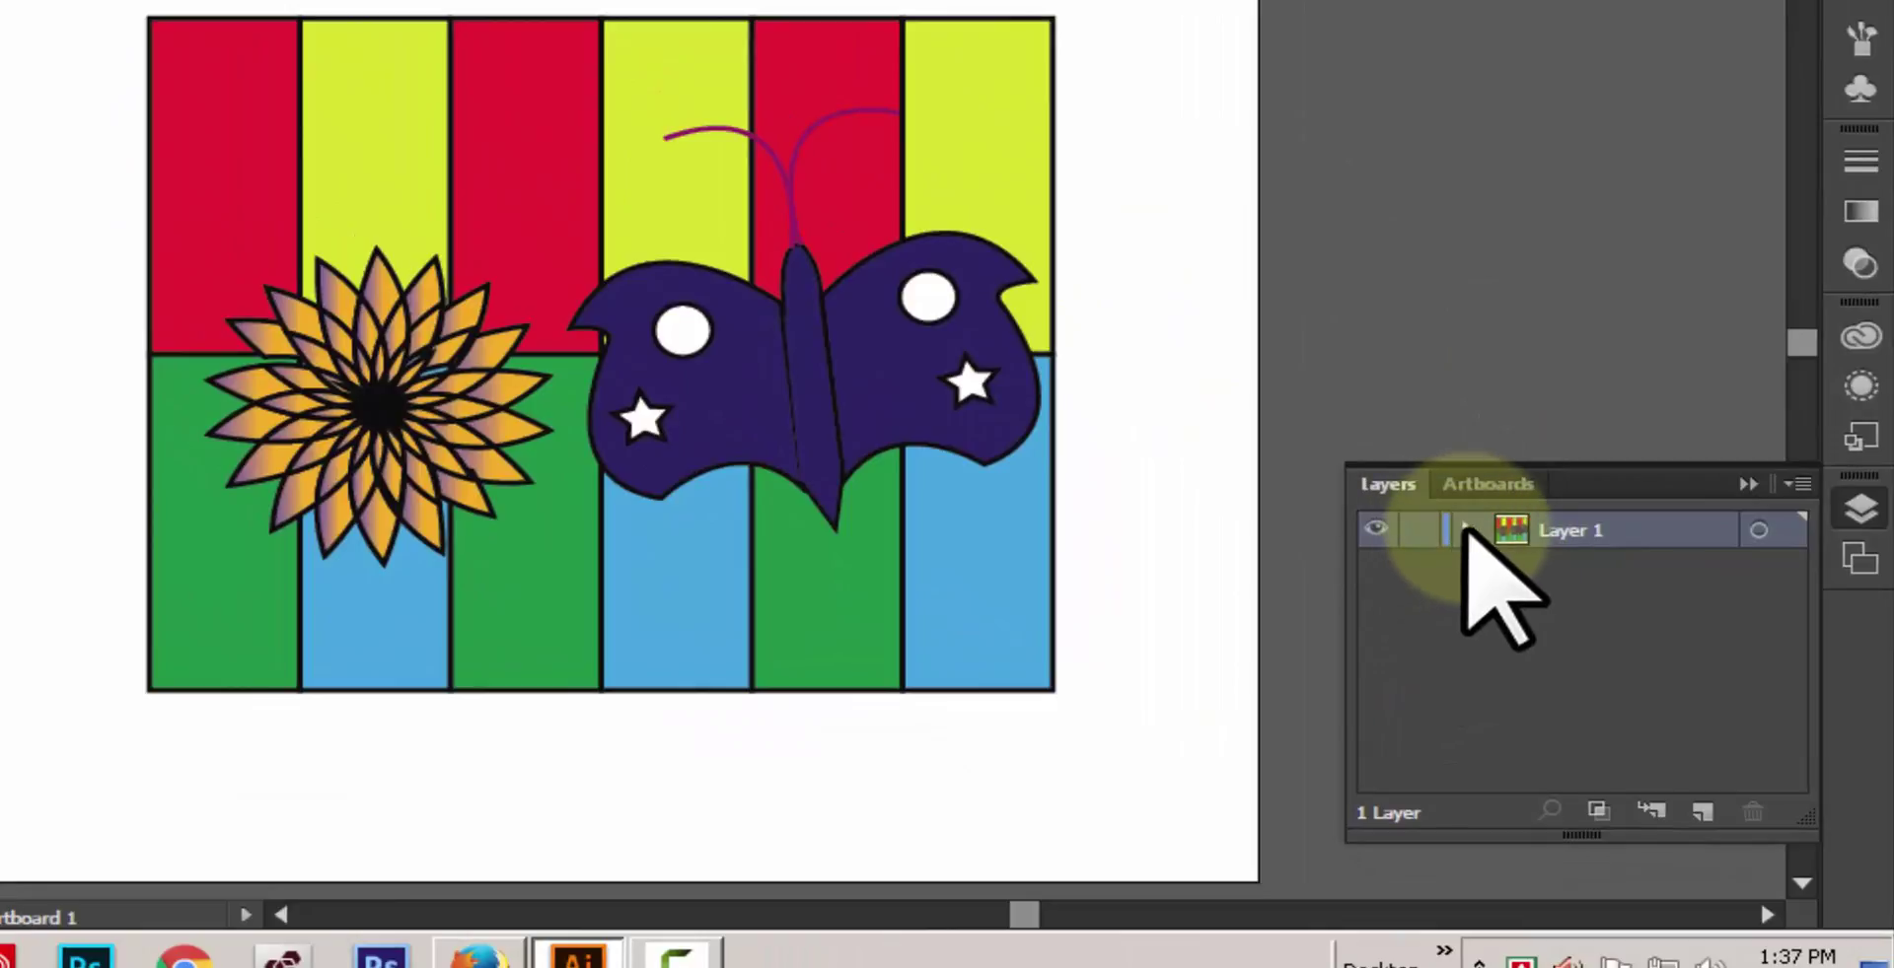
left_click(1465, 530)
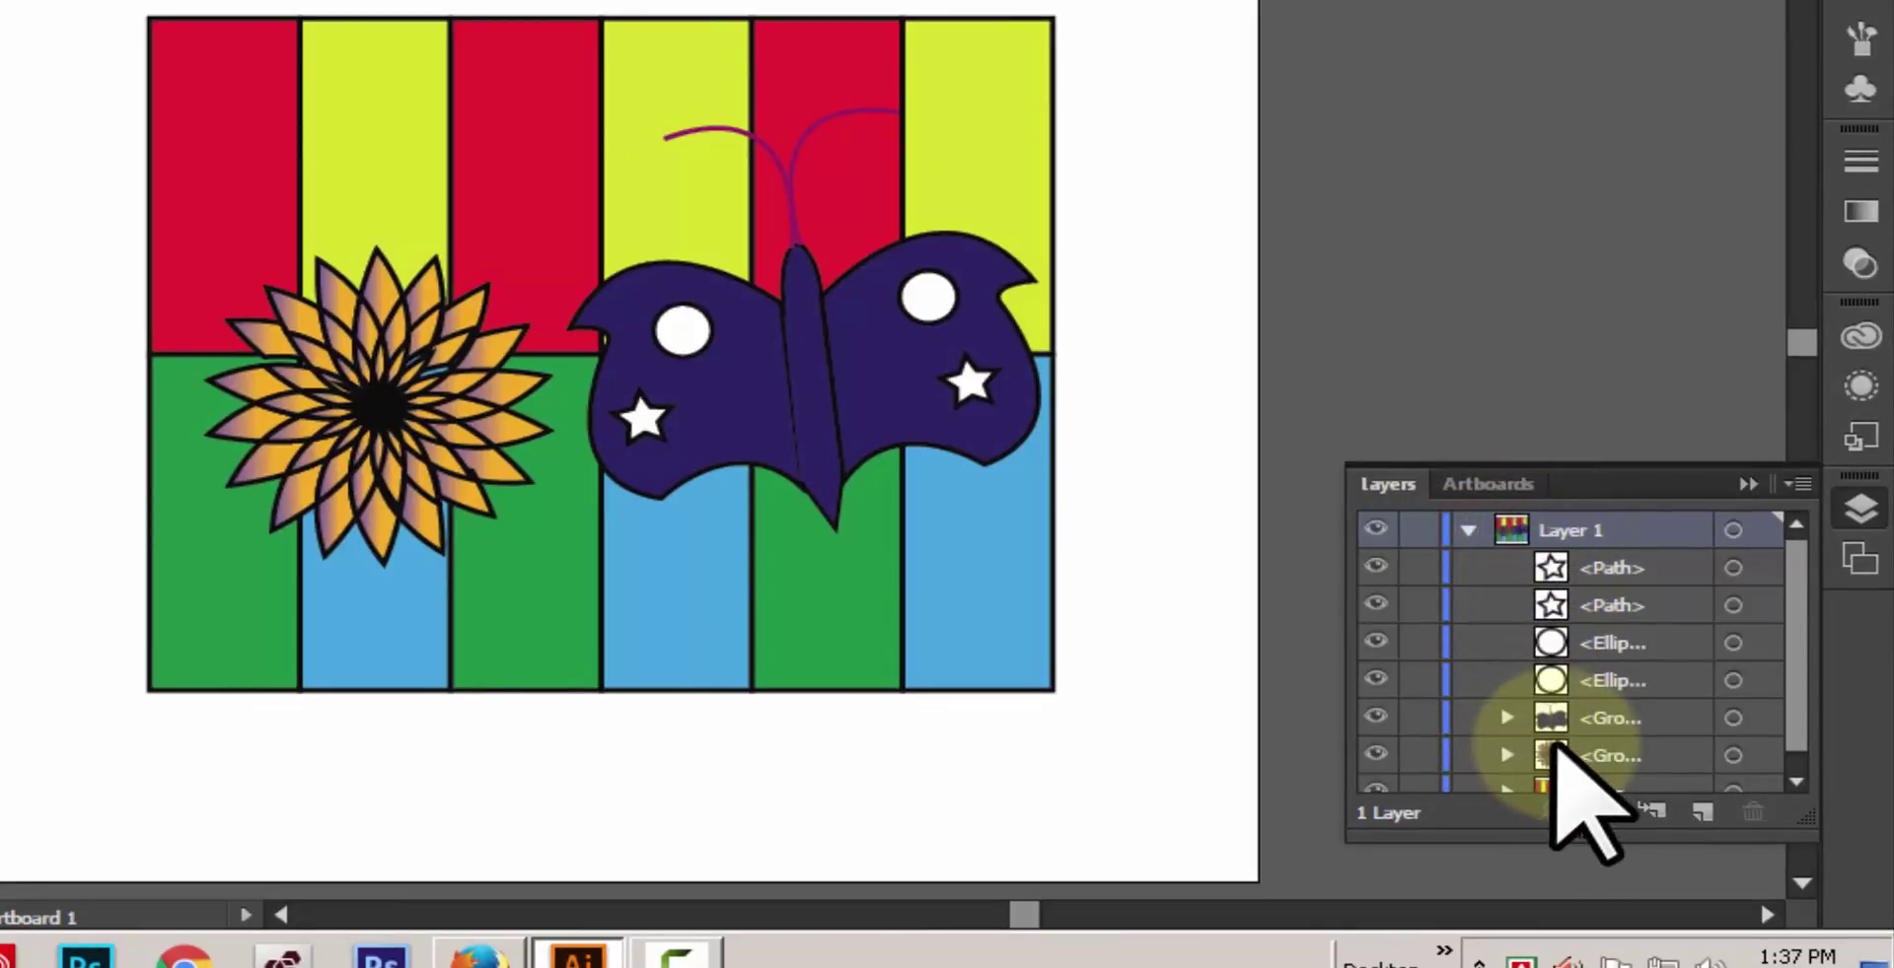
scroll(1603, 725, "down", 1)
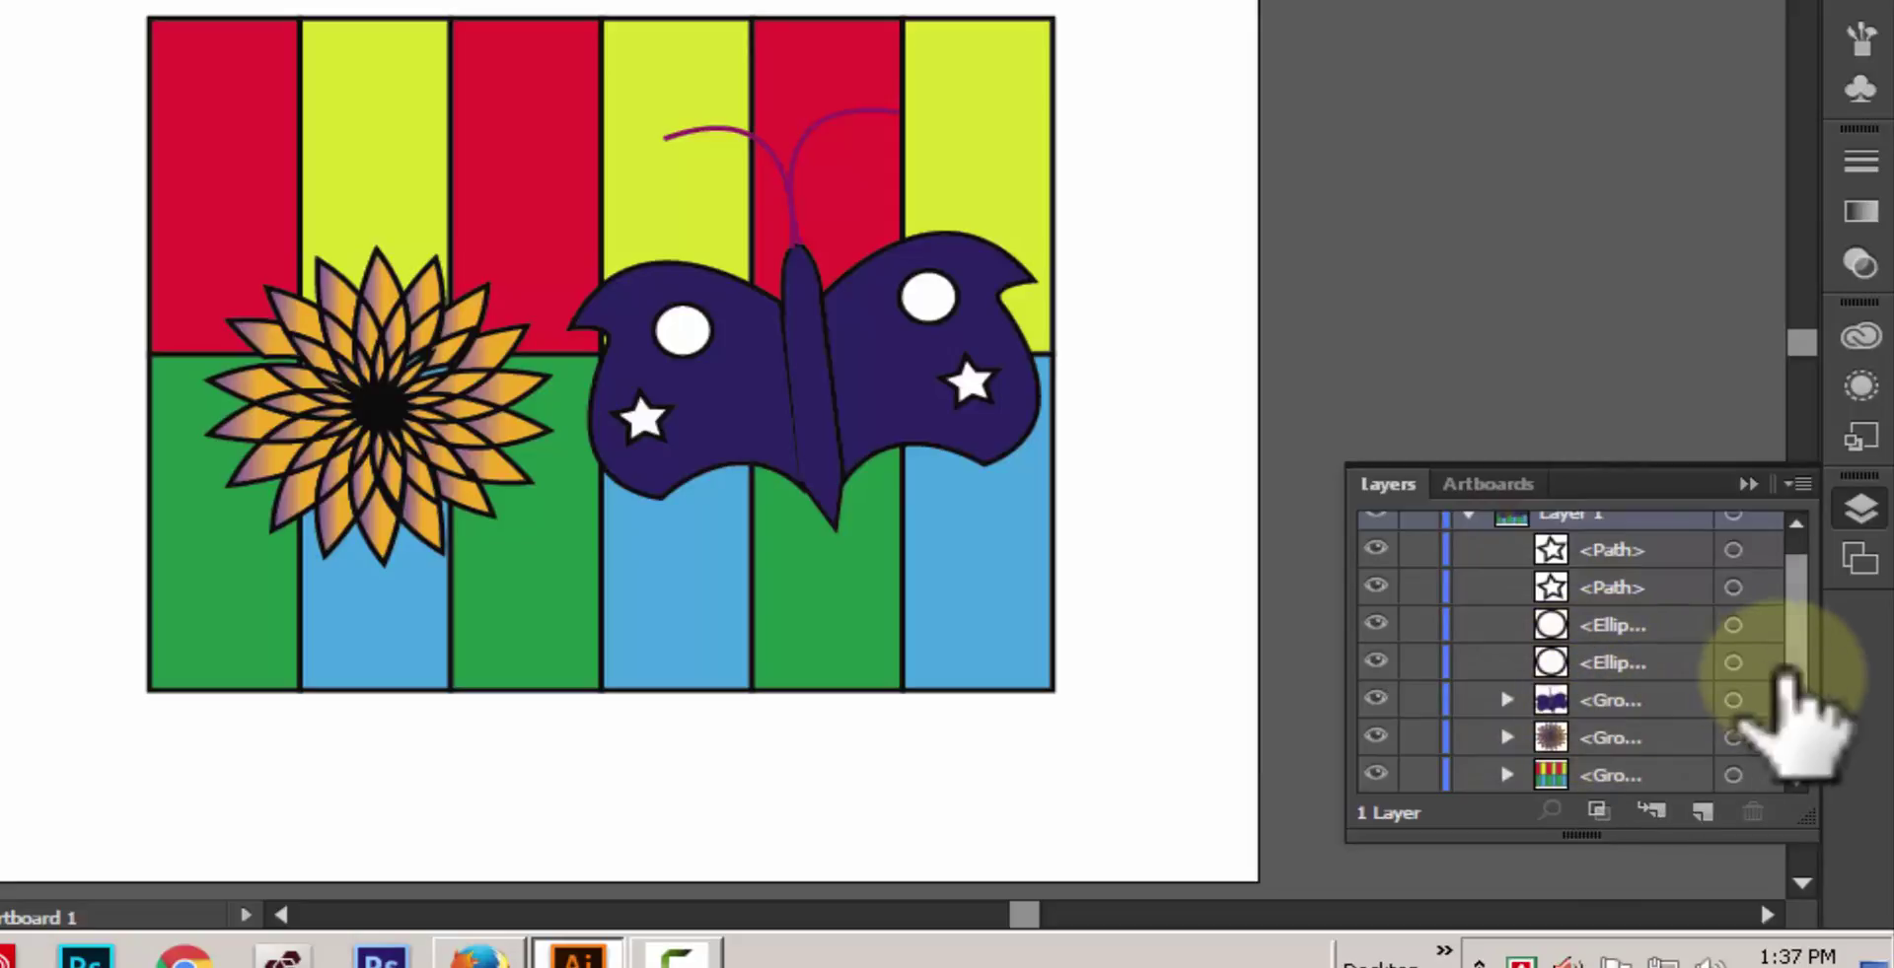
left_click_drag(1793, 707, 1628, 592)
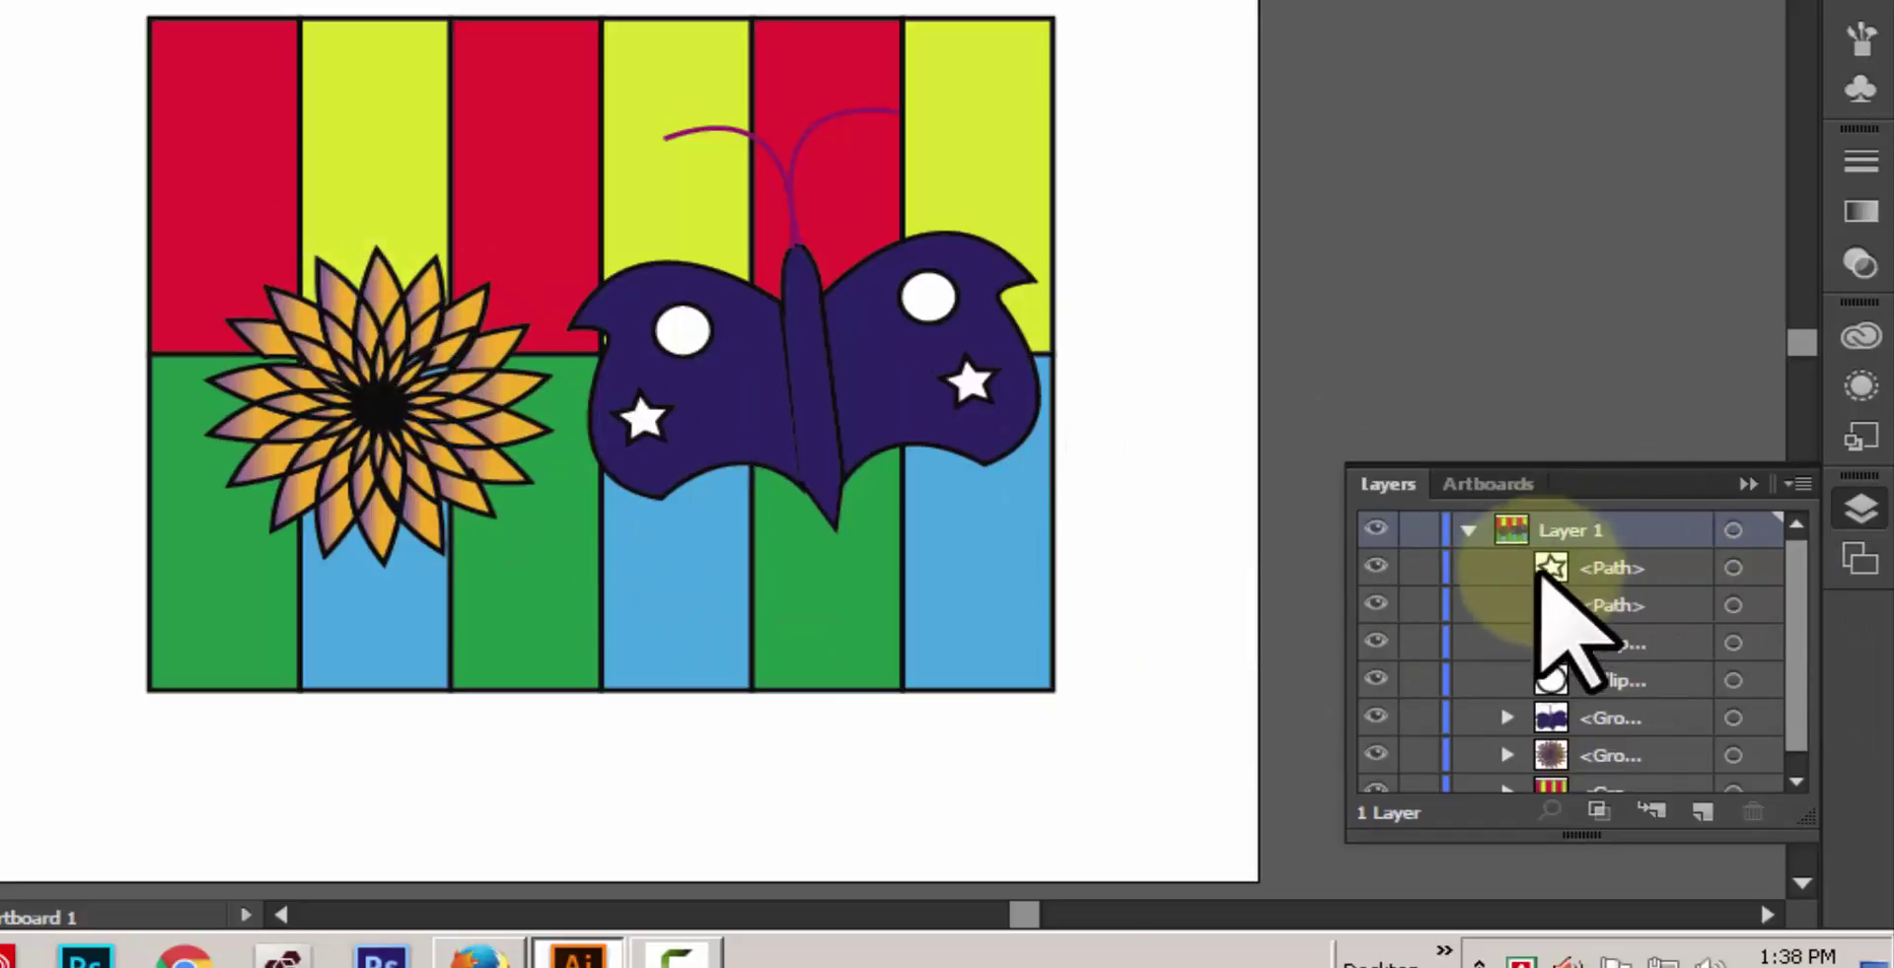
left_click_drag(1787, 698, 1745, 794)
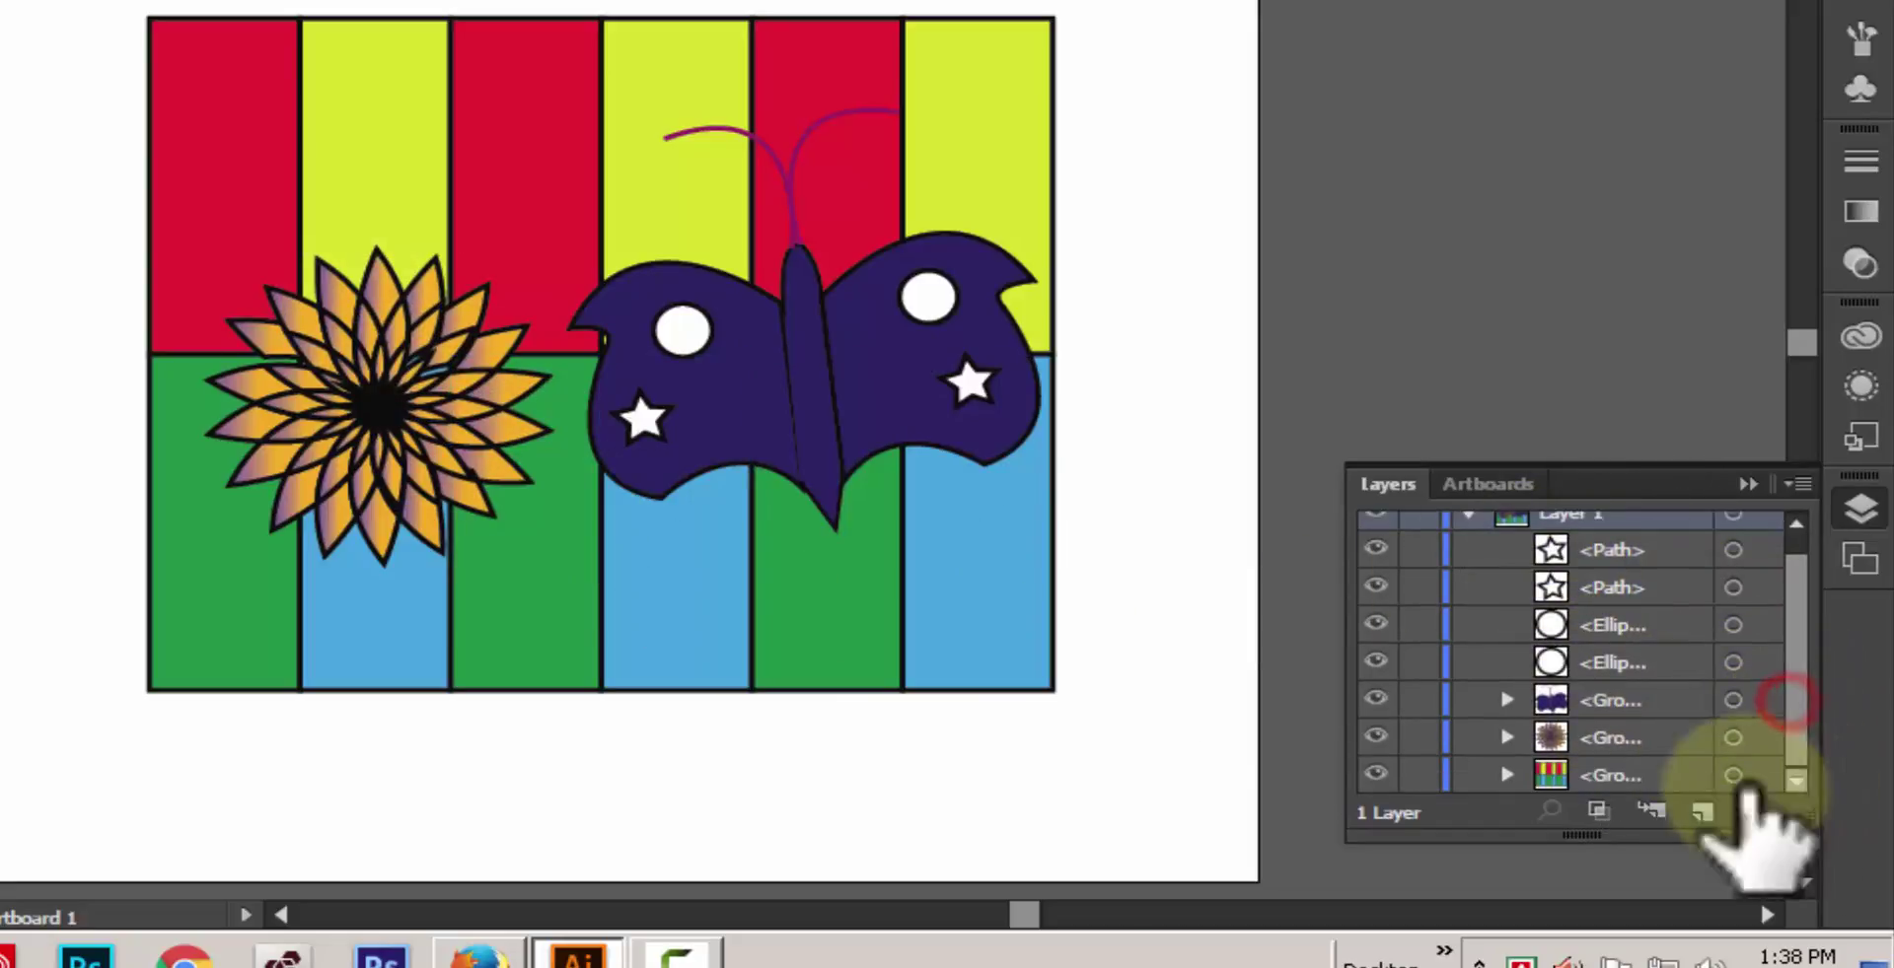
Step: Hide the flower group and the butterfly group individually in the layer list, and show both again
left_click(1376, 738)
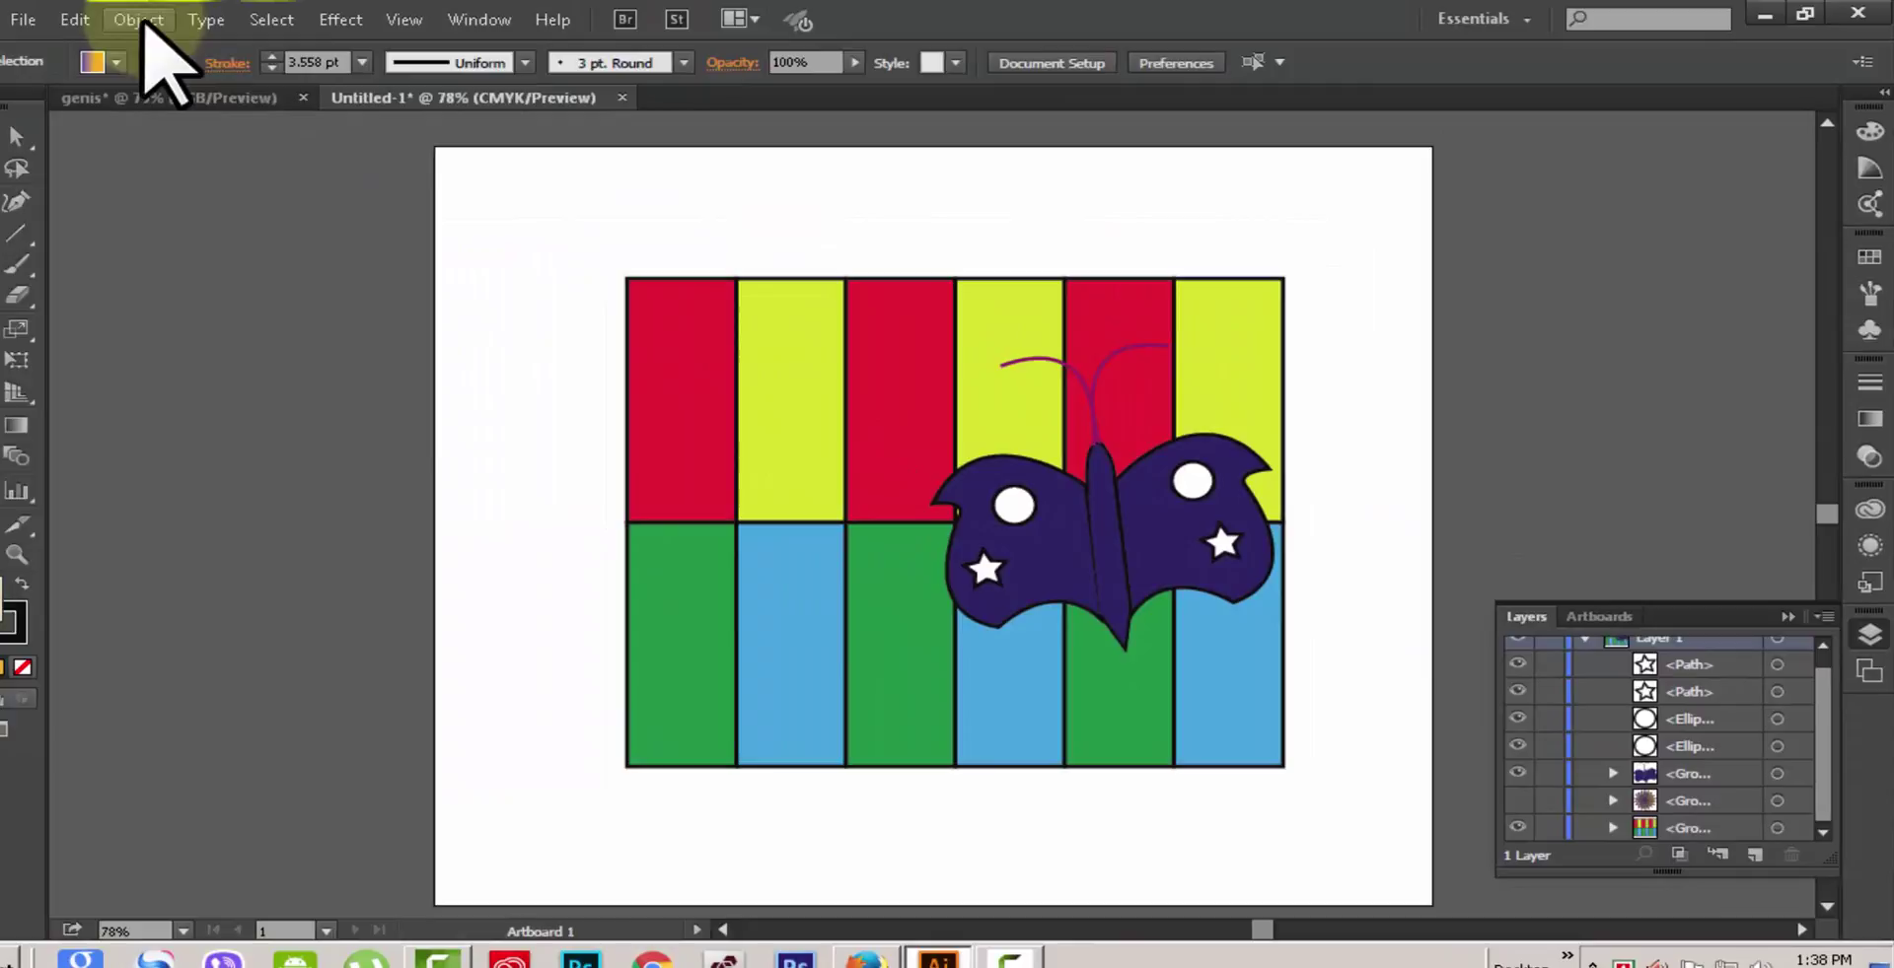
left_click(138, 20)
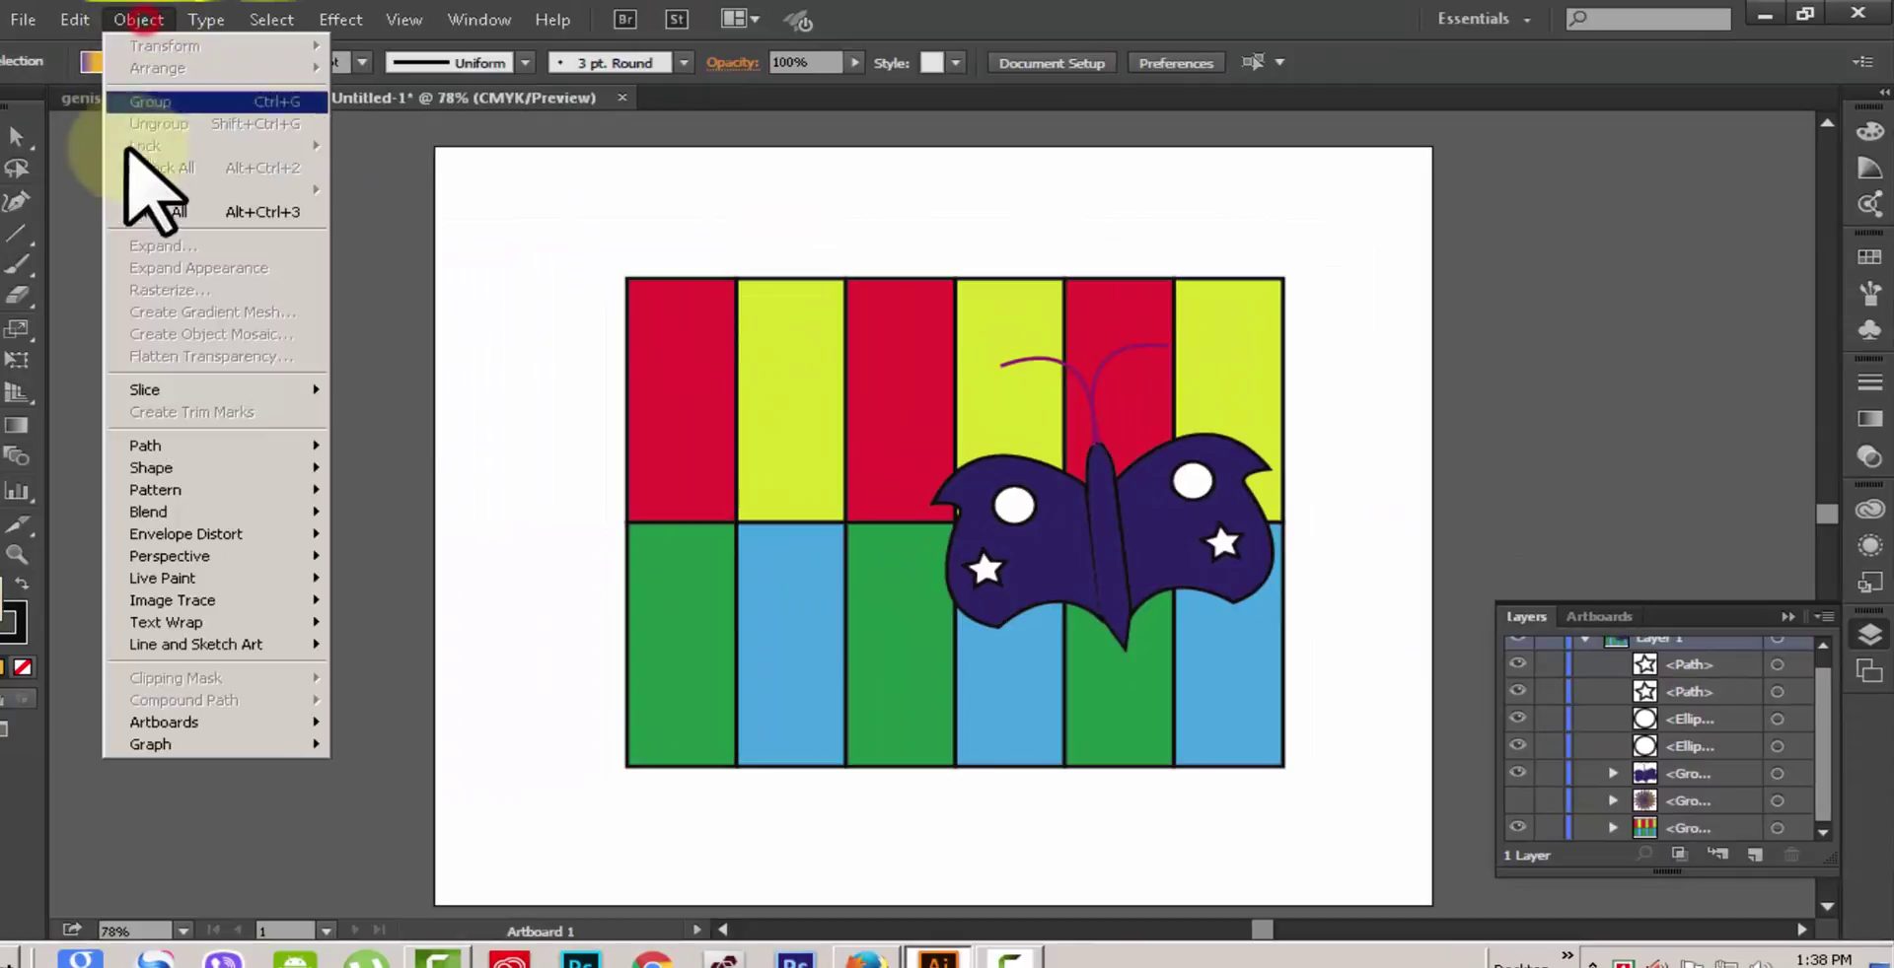
left_click(1529, 292)
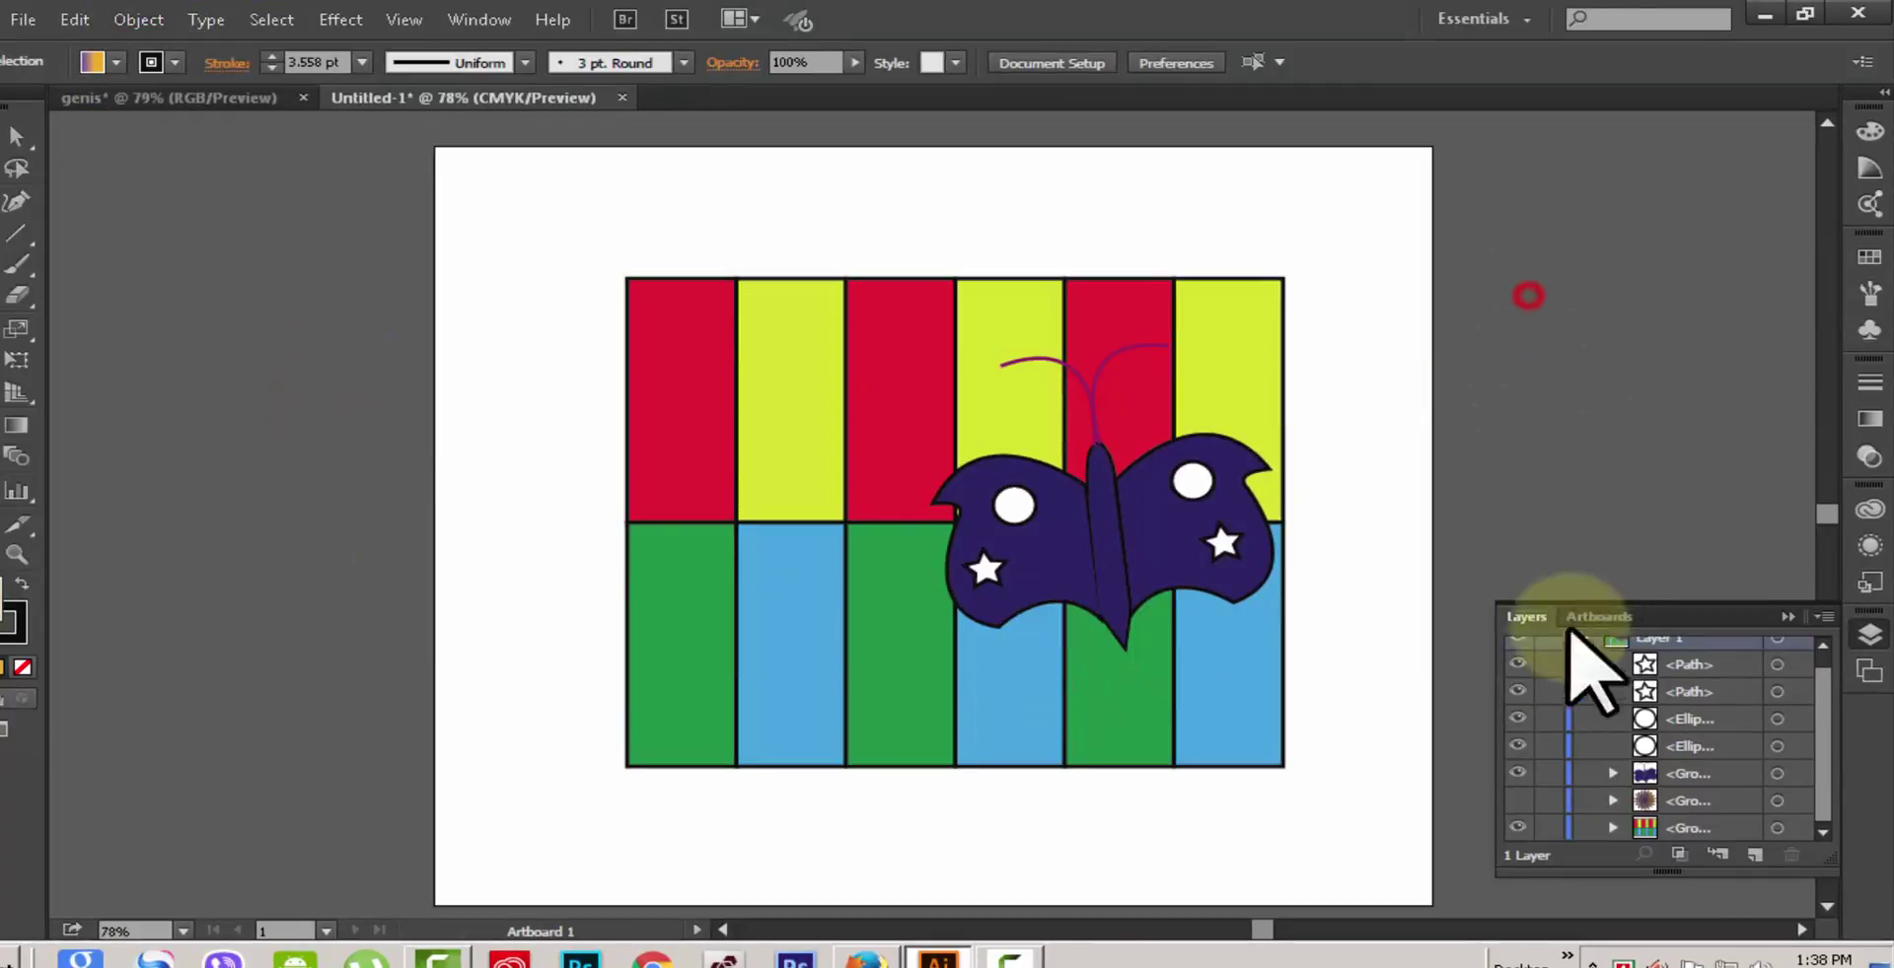
left_click(1518, 800)
left_click(1518, 800)
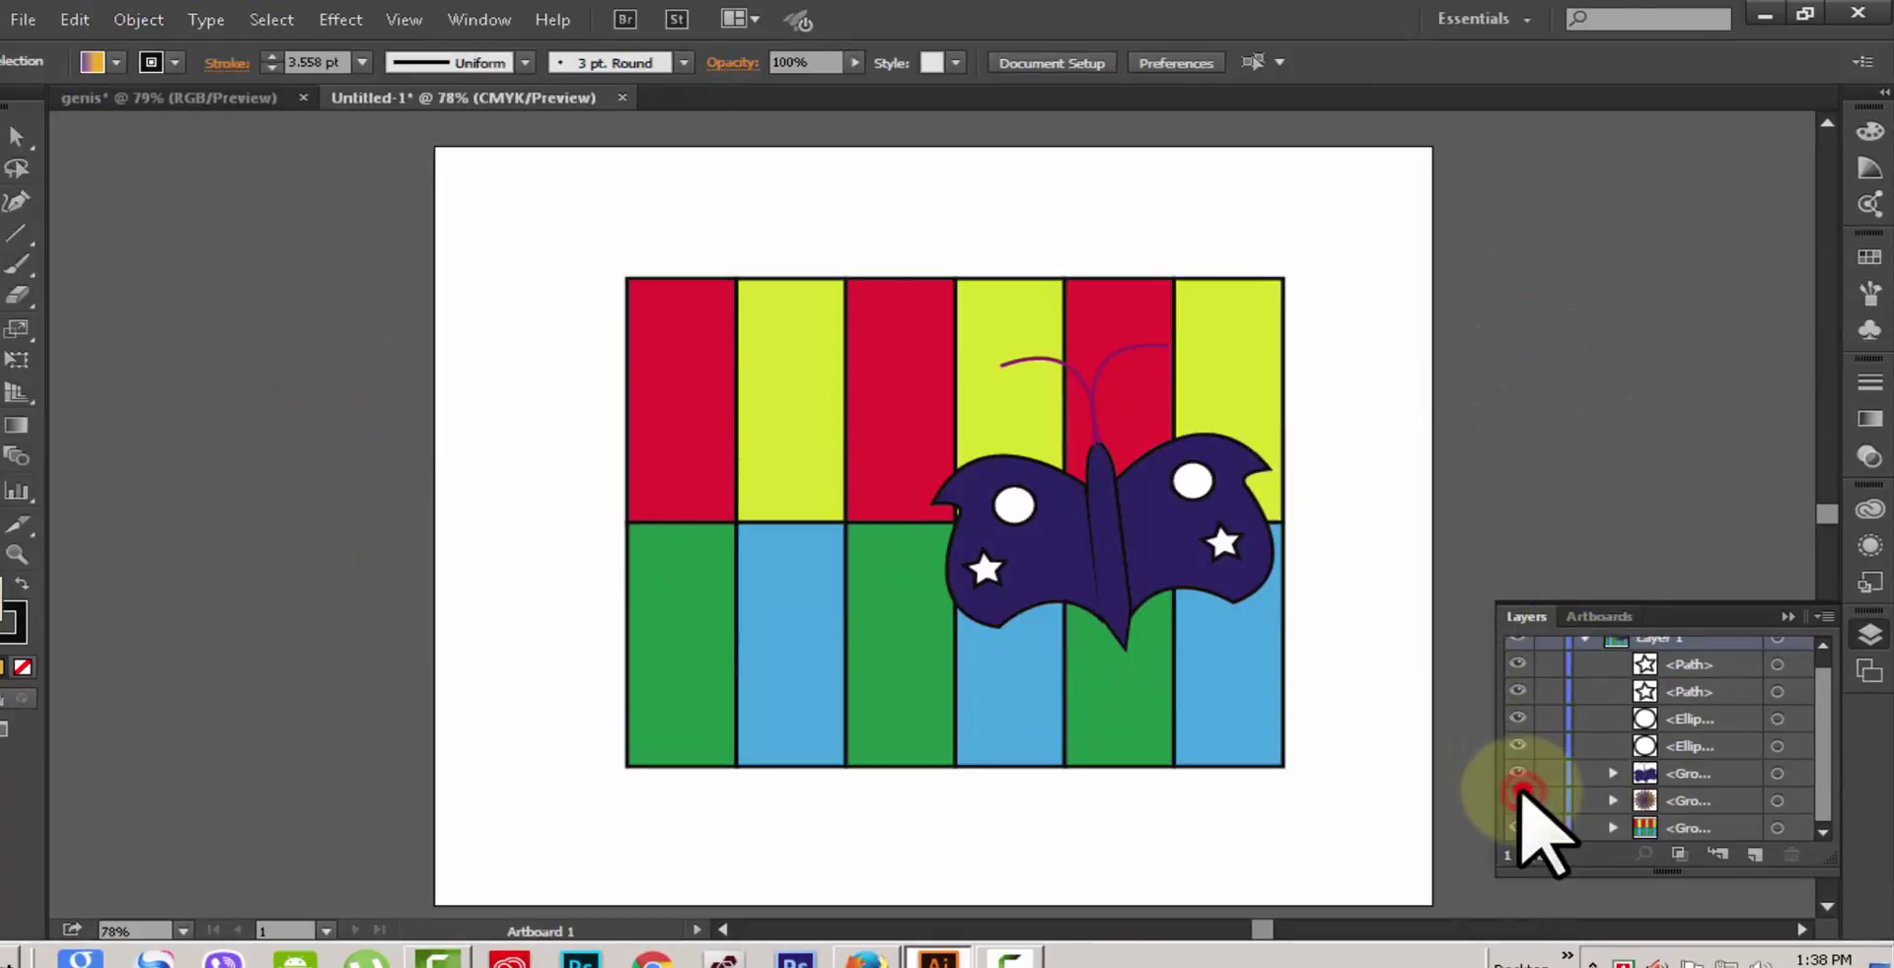
left_click(1517, 773)
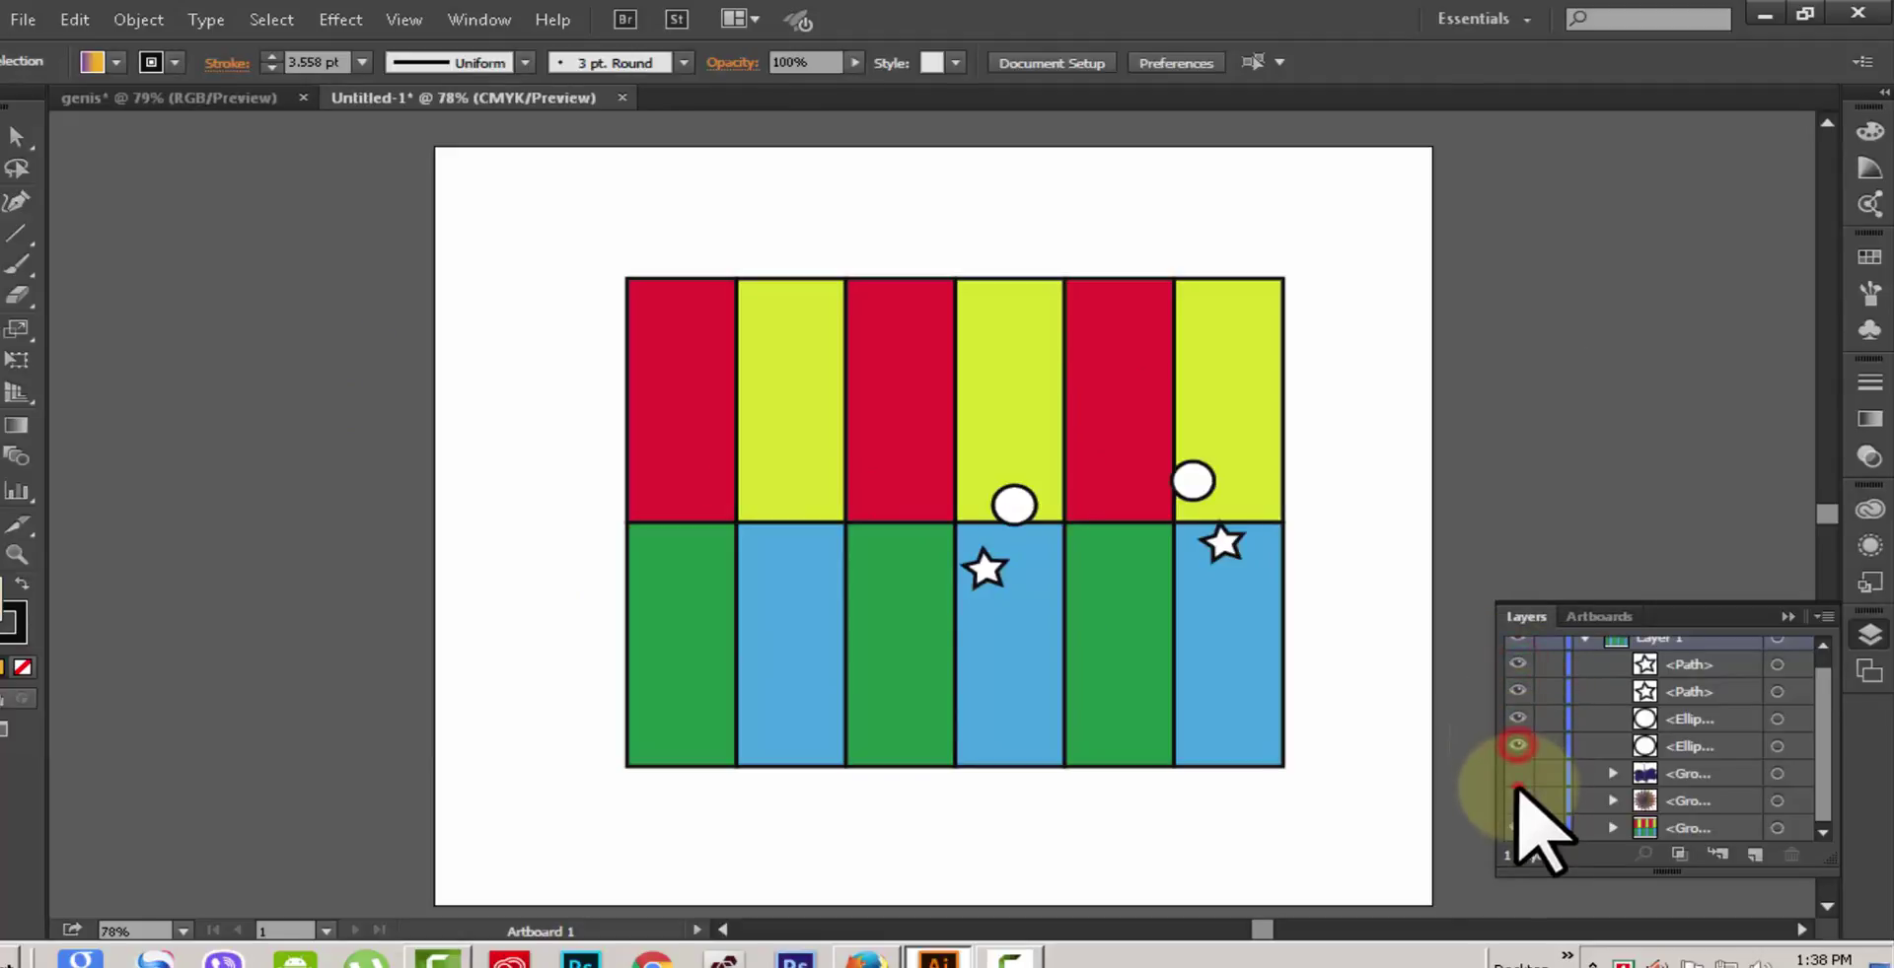
left_click(1518, 773)
left_click(1518, 800)
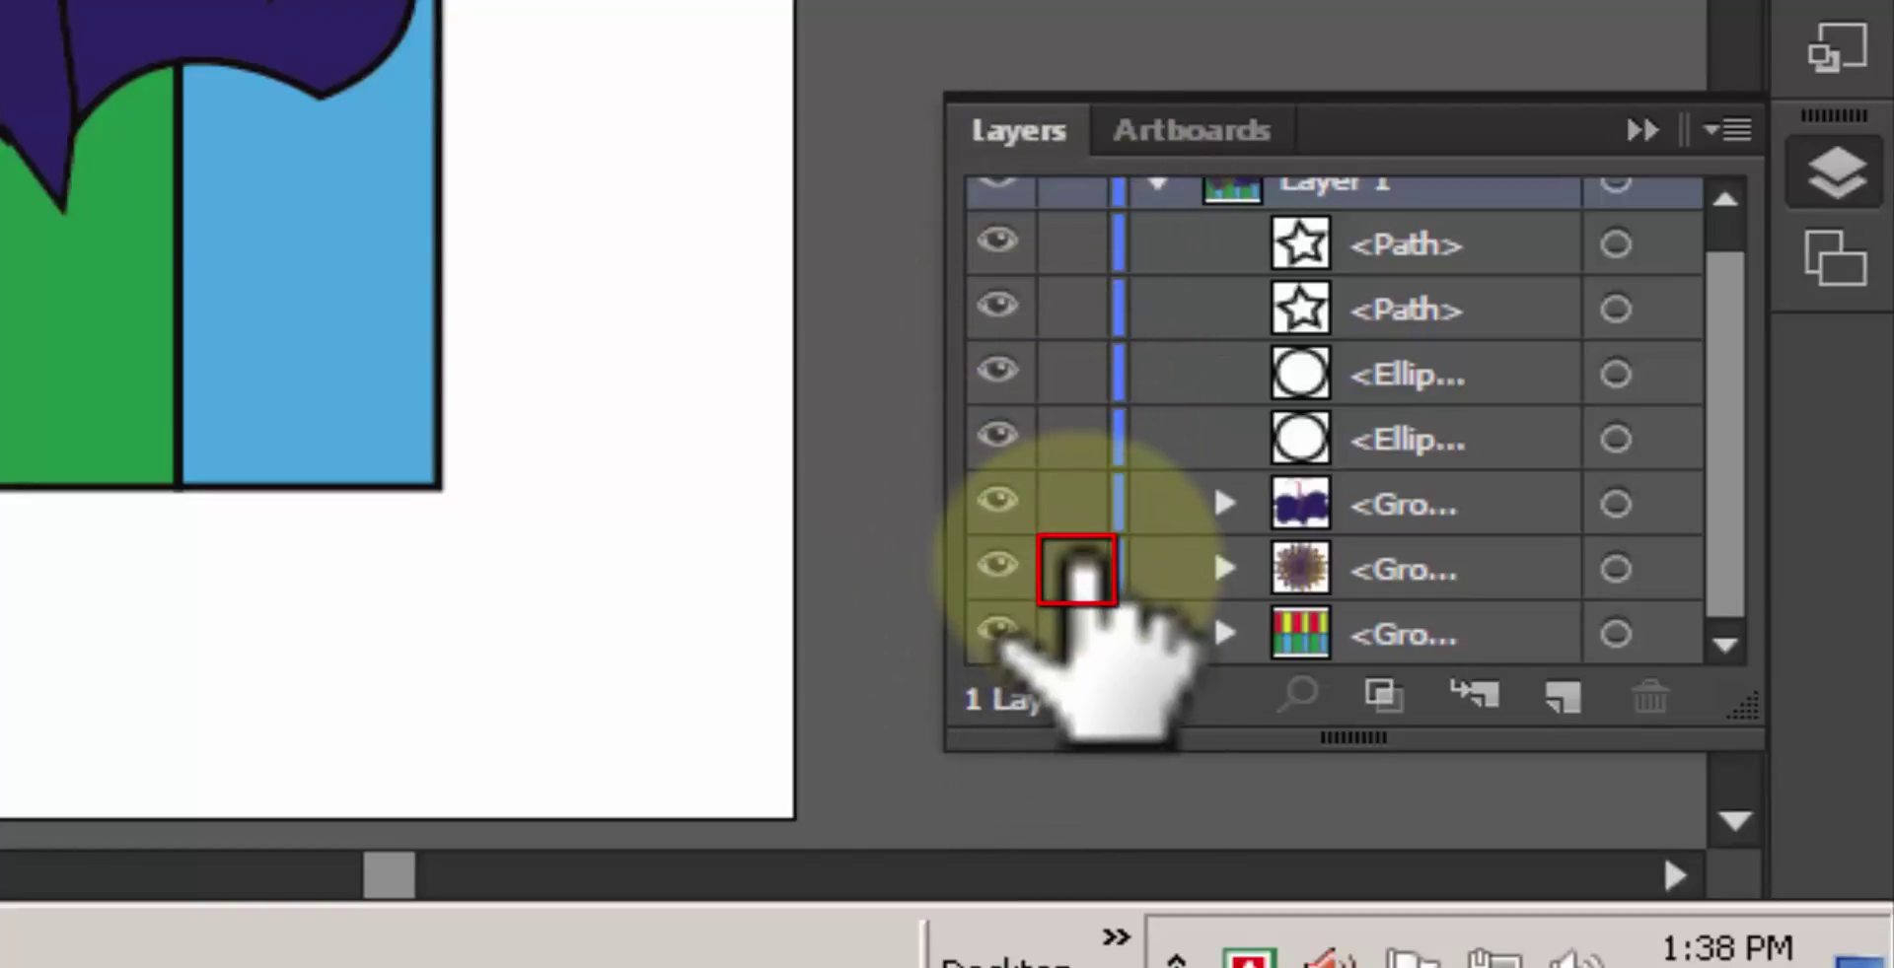
Step: Lock the flower group in the layer list and try to move it, shifting the striped background behind it
left_click(1075, 564)
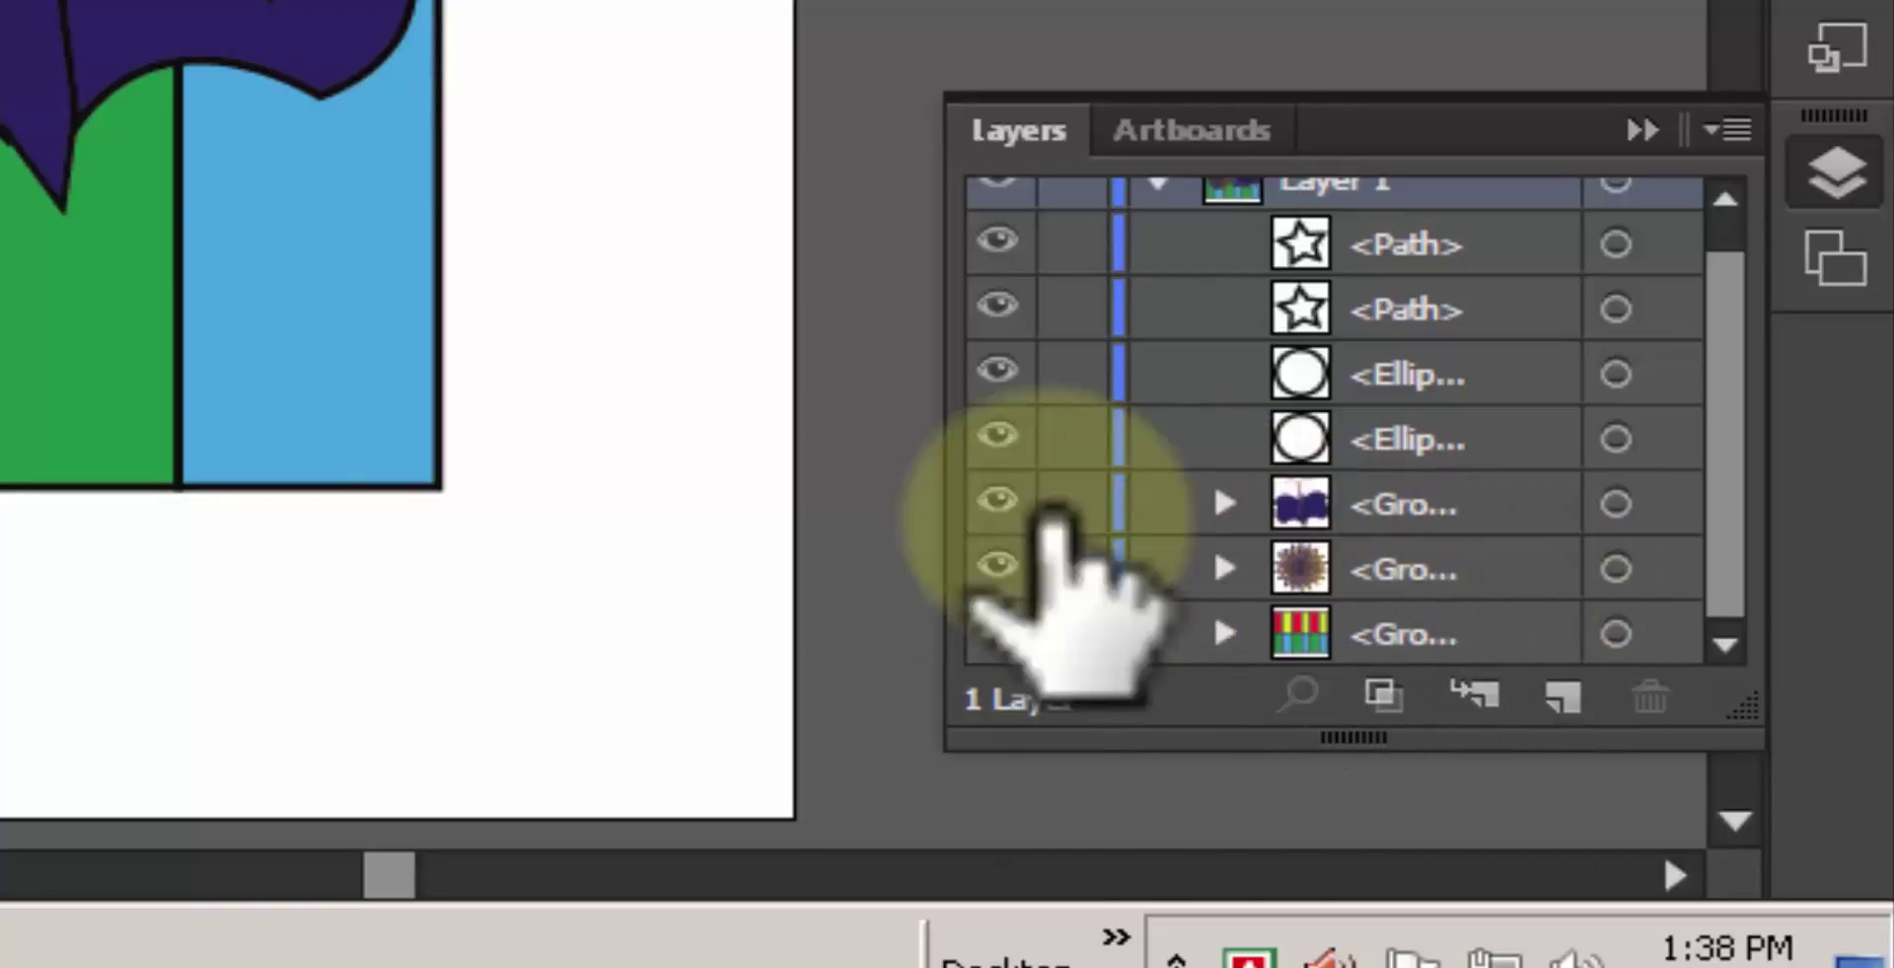
left_click_drag(381, 441, 357, 375)
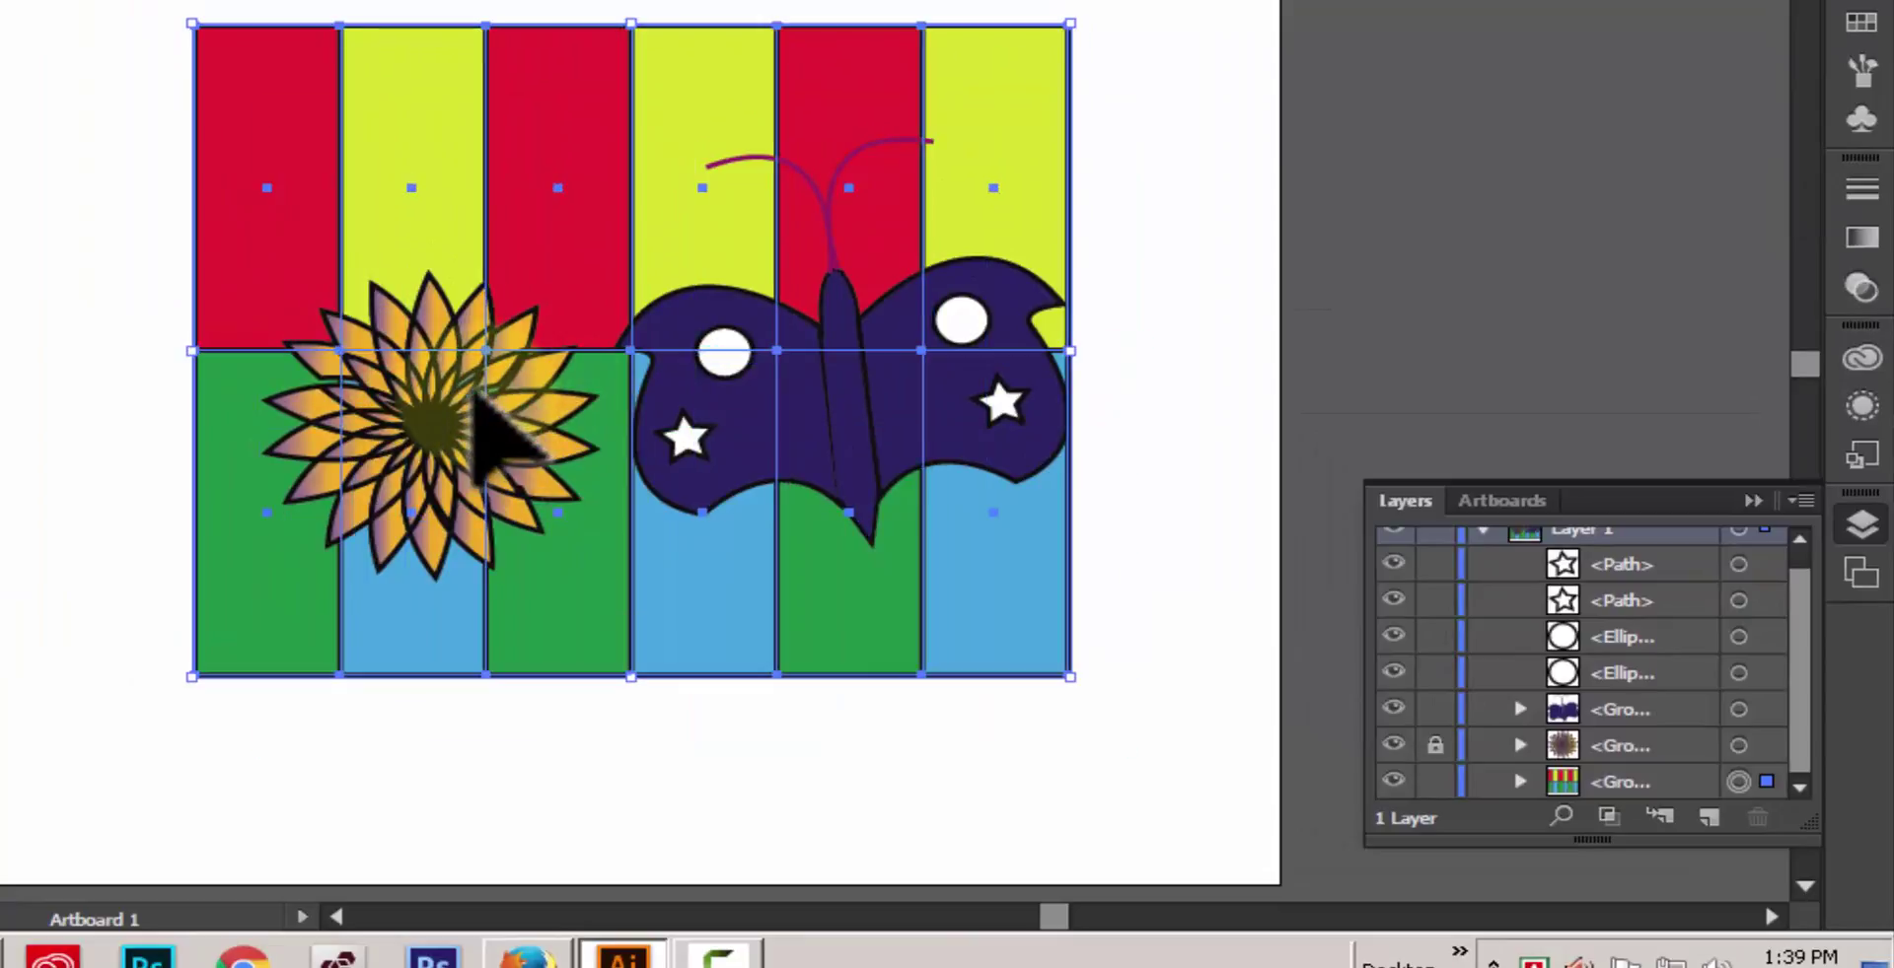
left_click_drag(477, 381, 230, 214)
left_click_drag(900, 605, 412, 175)
Step: Move the butterfly body away from its circles and stars, and undo the move
left_click_drag(765, 295, 897, 248)
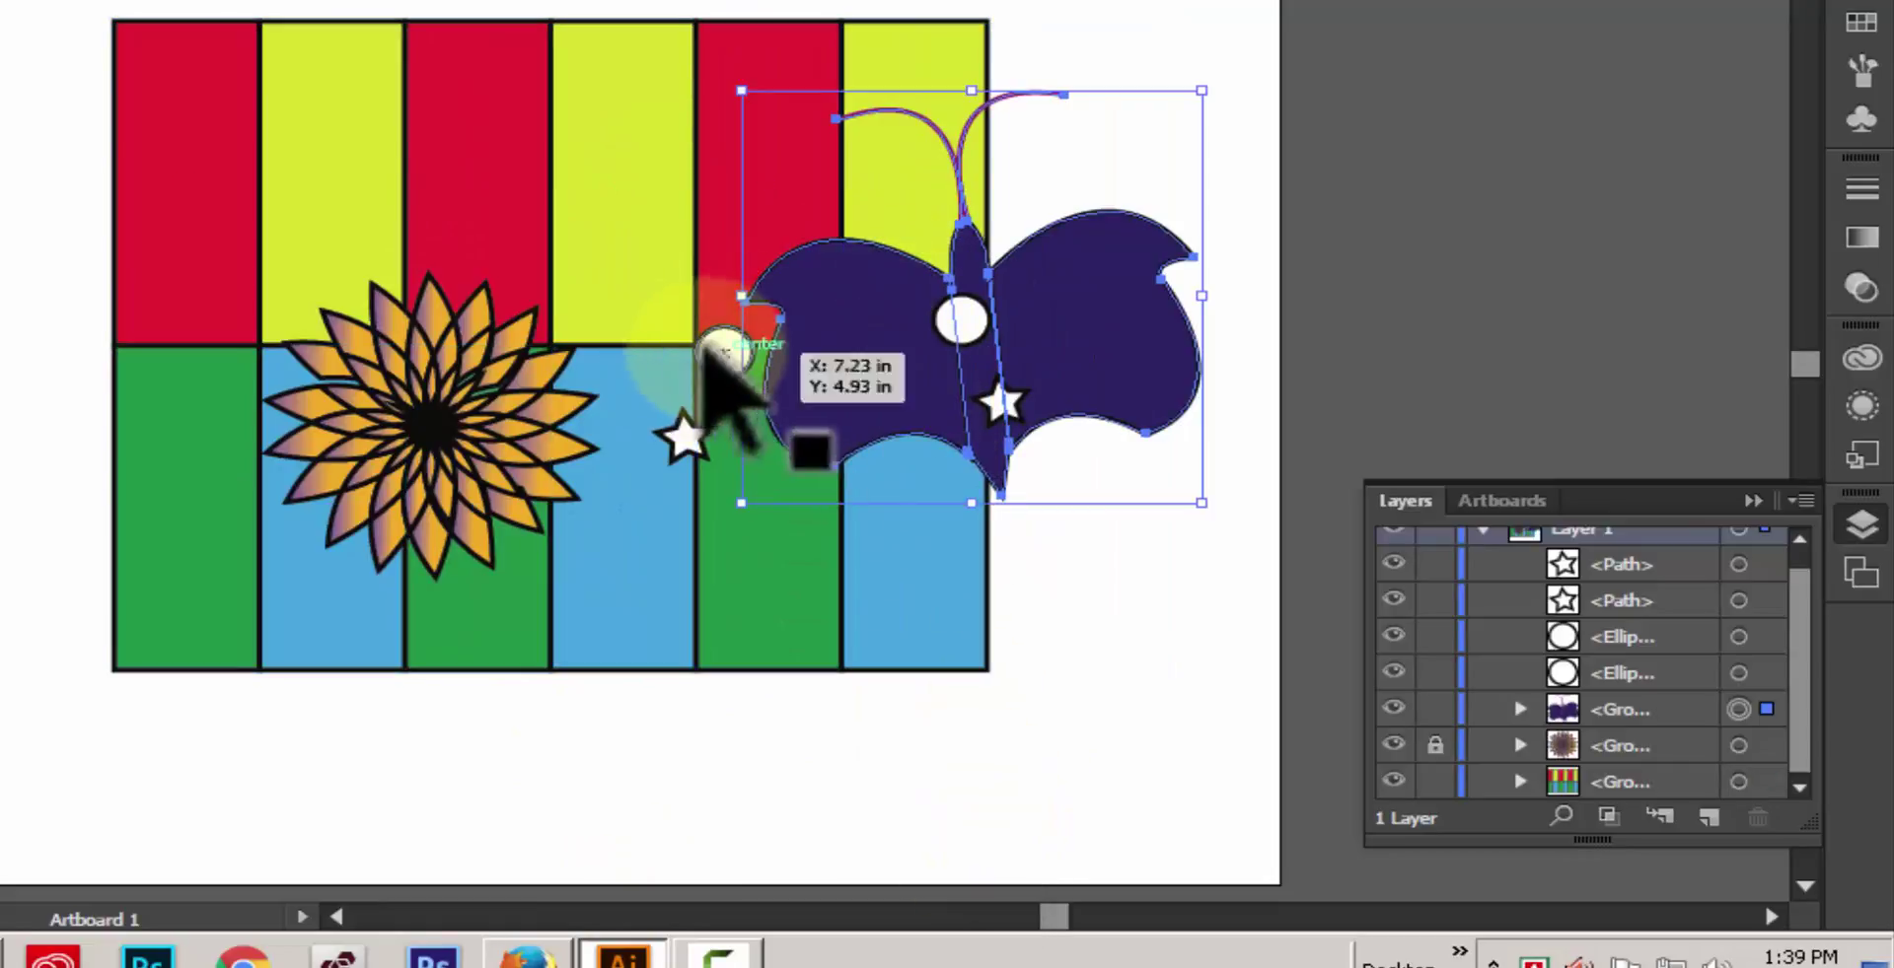
left_click_drag(725, 355, 726, 353)
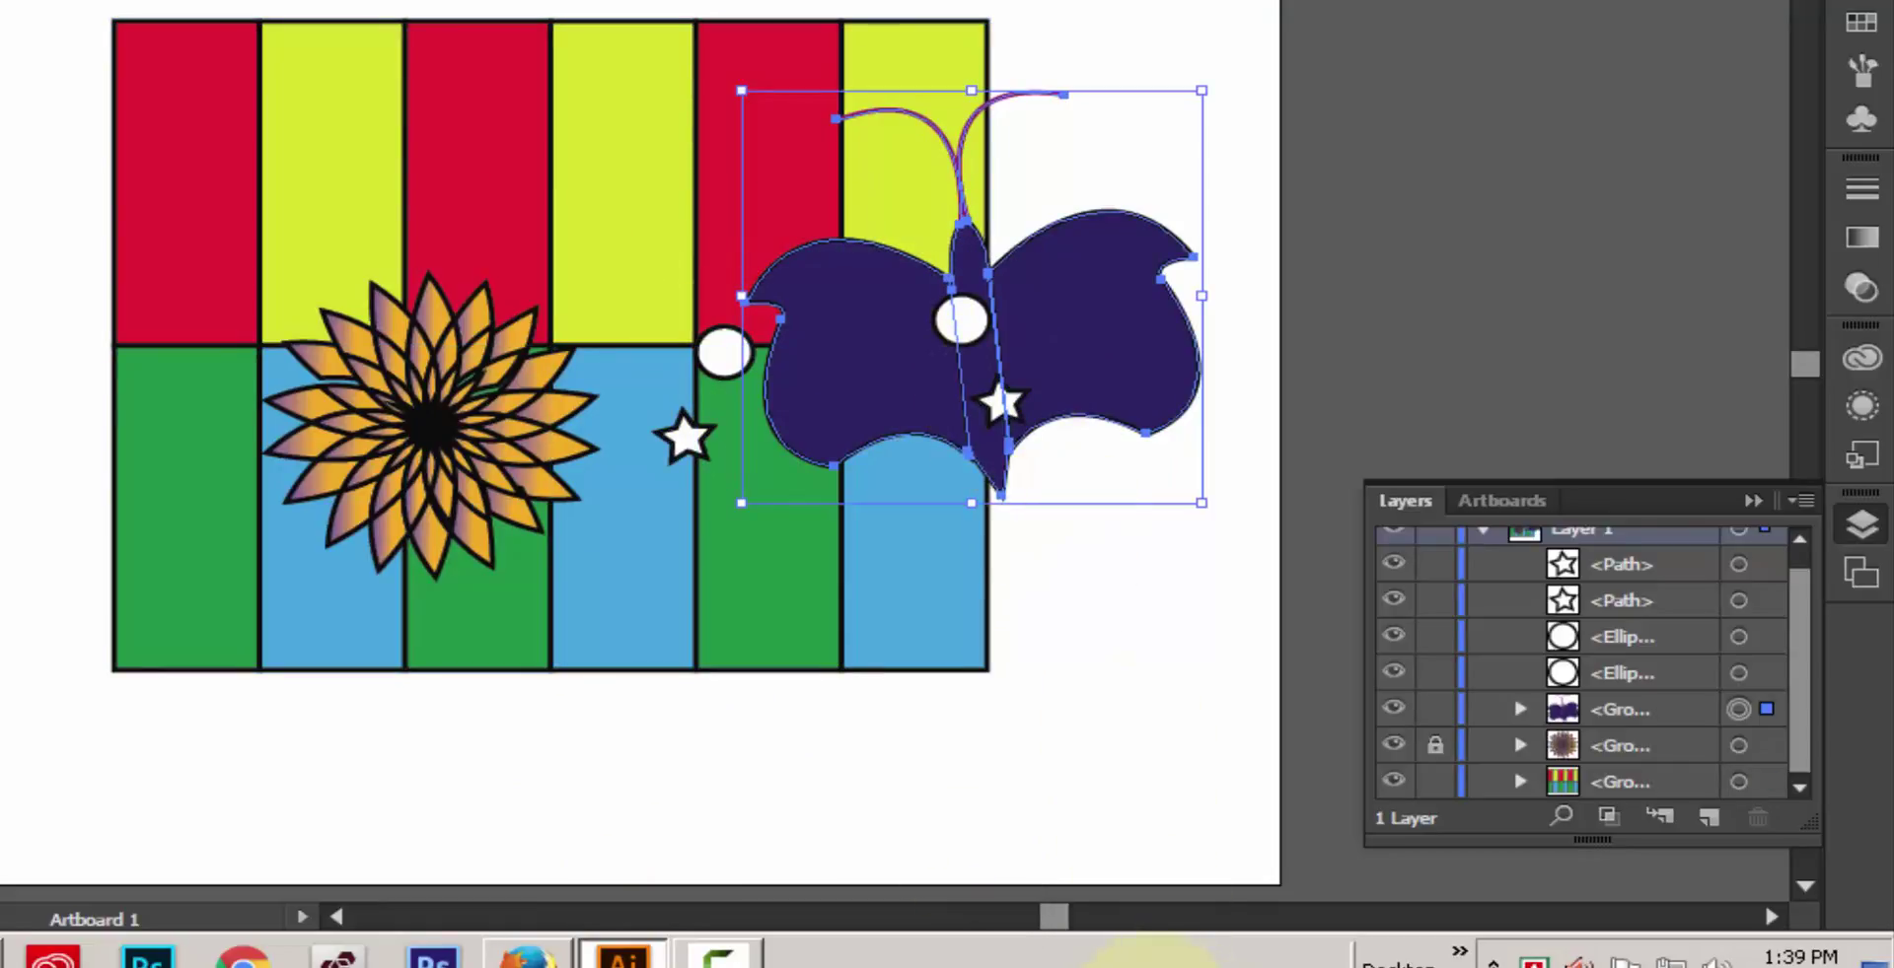
key("ctrl+z")
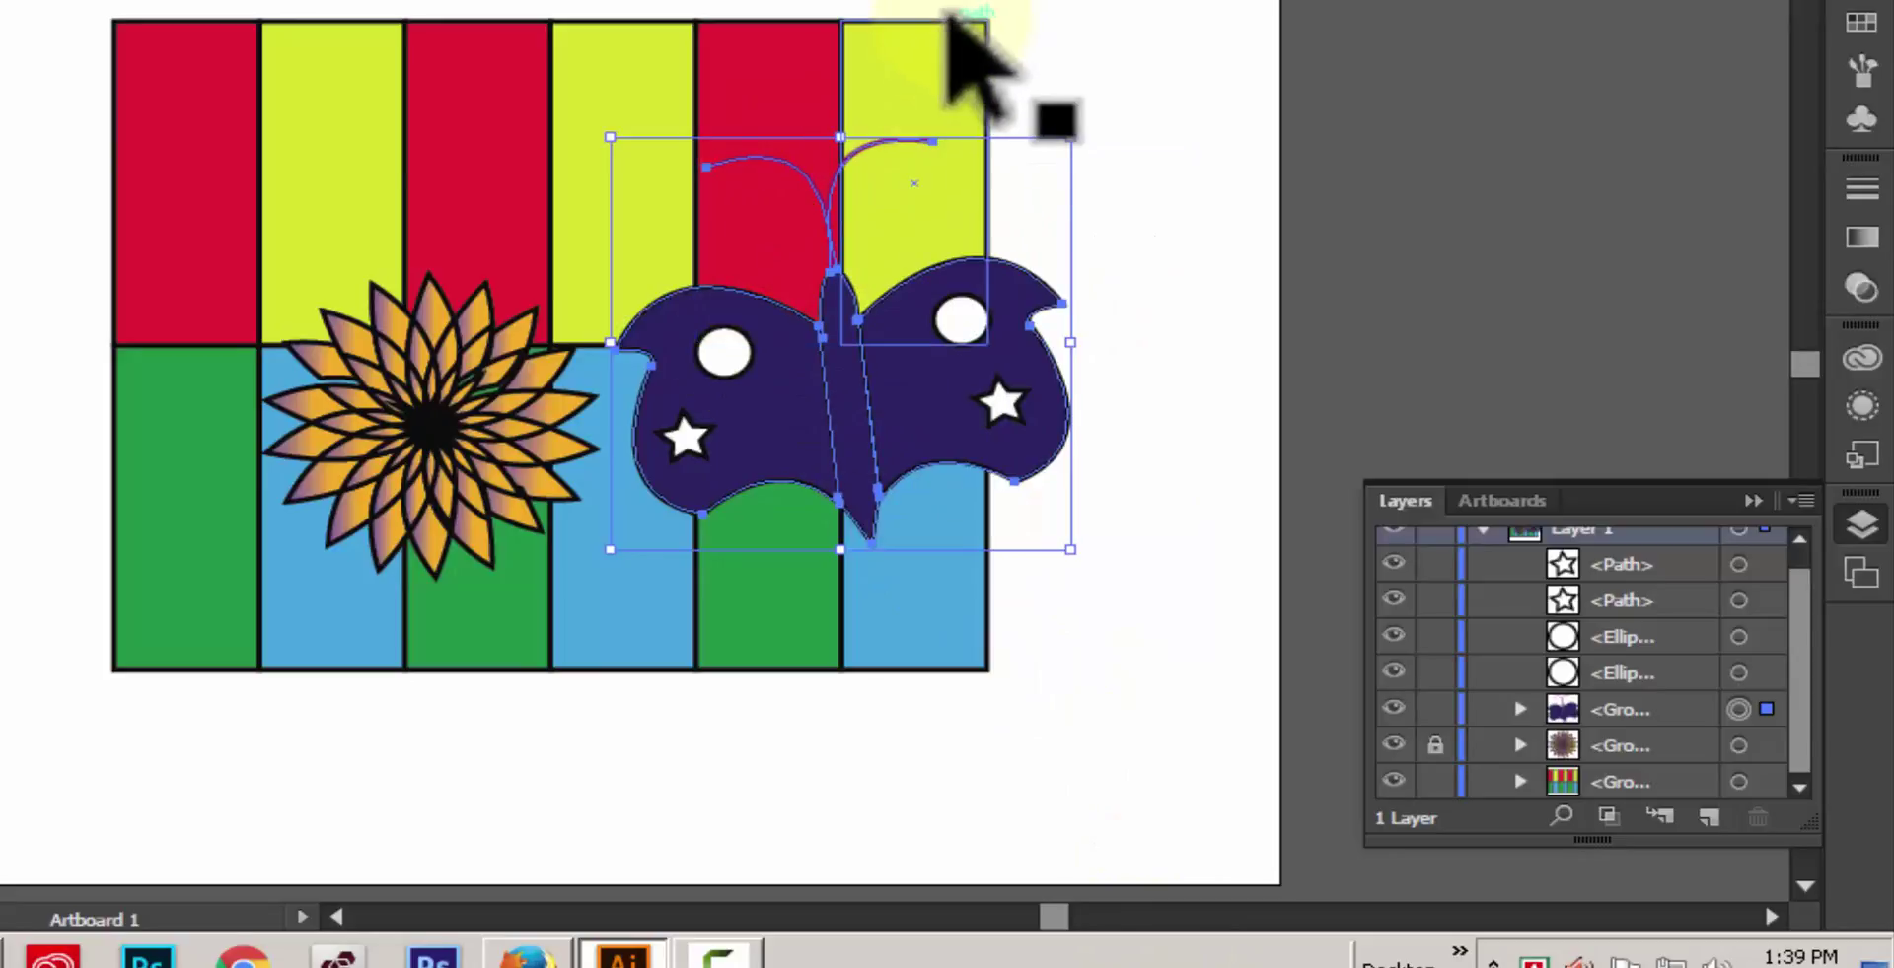
Step: Move the striped background up and to the right behind the flower and butterfly, and clear the selection
left_click_drag(950, 19, 1094, 0)
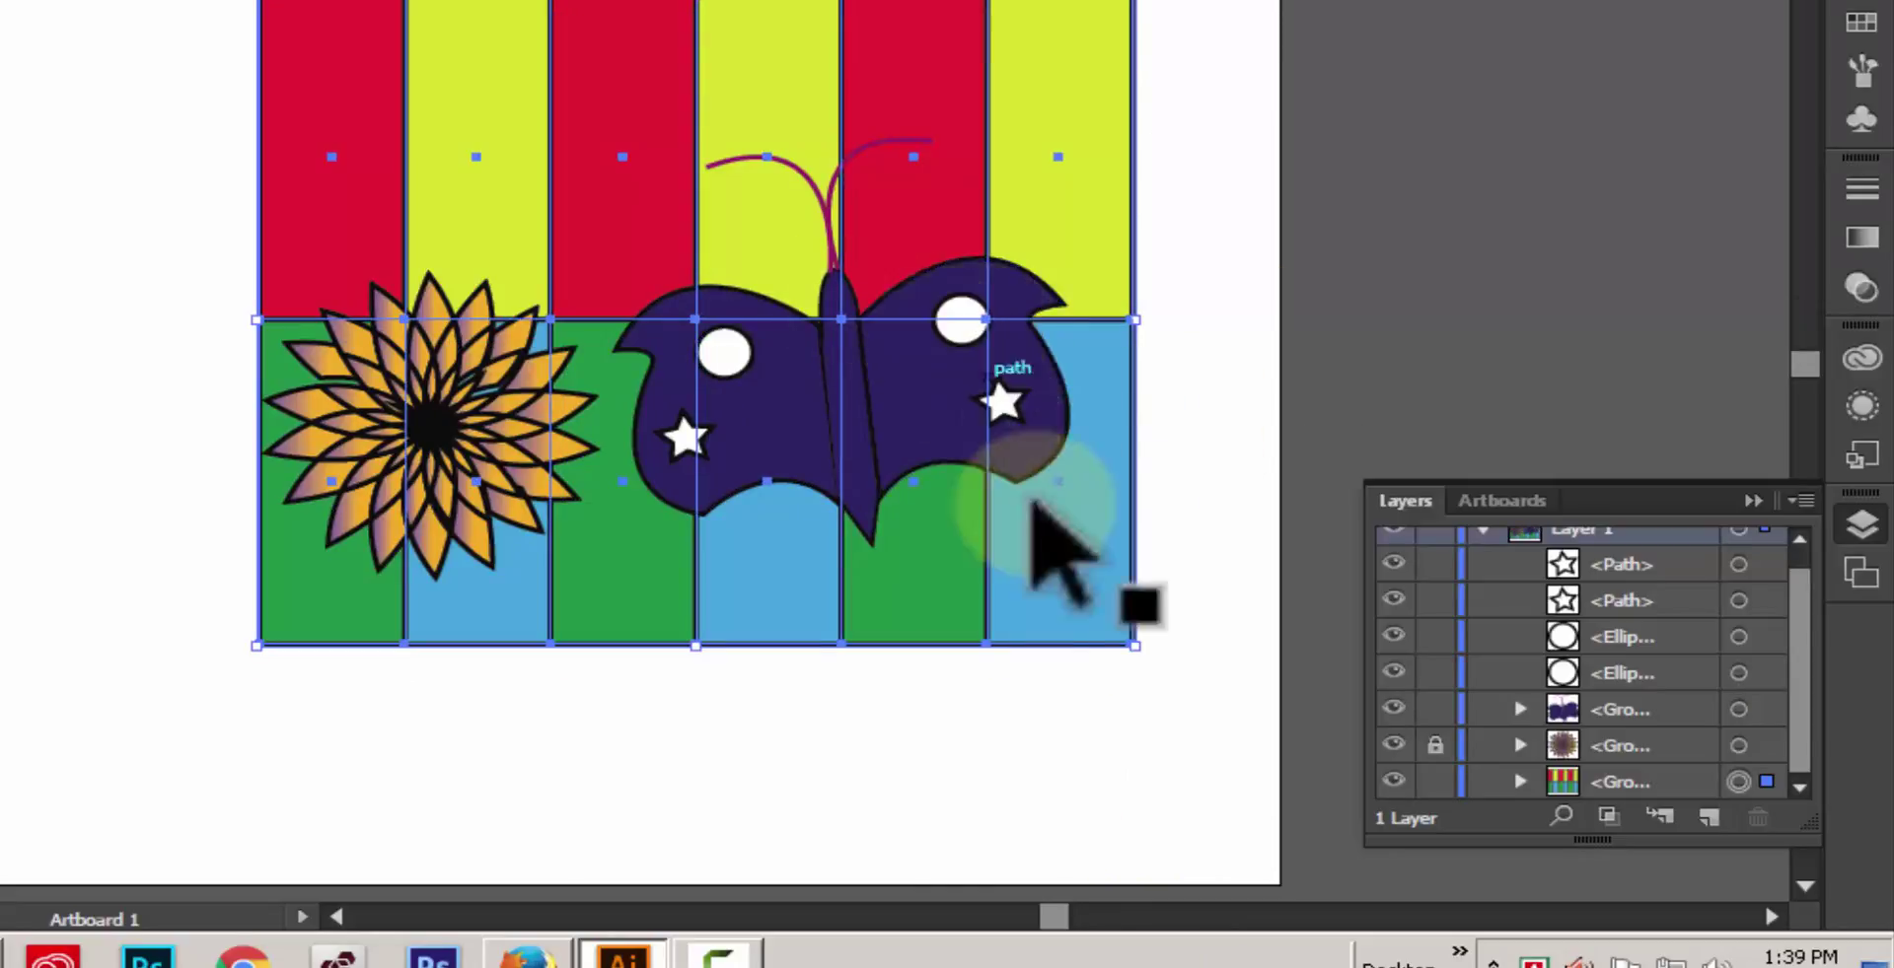
left_click(682, 671)
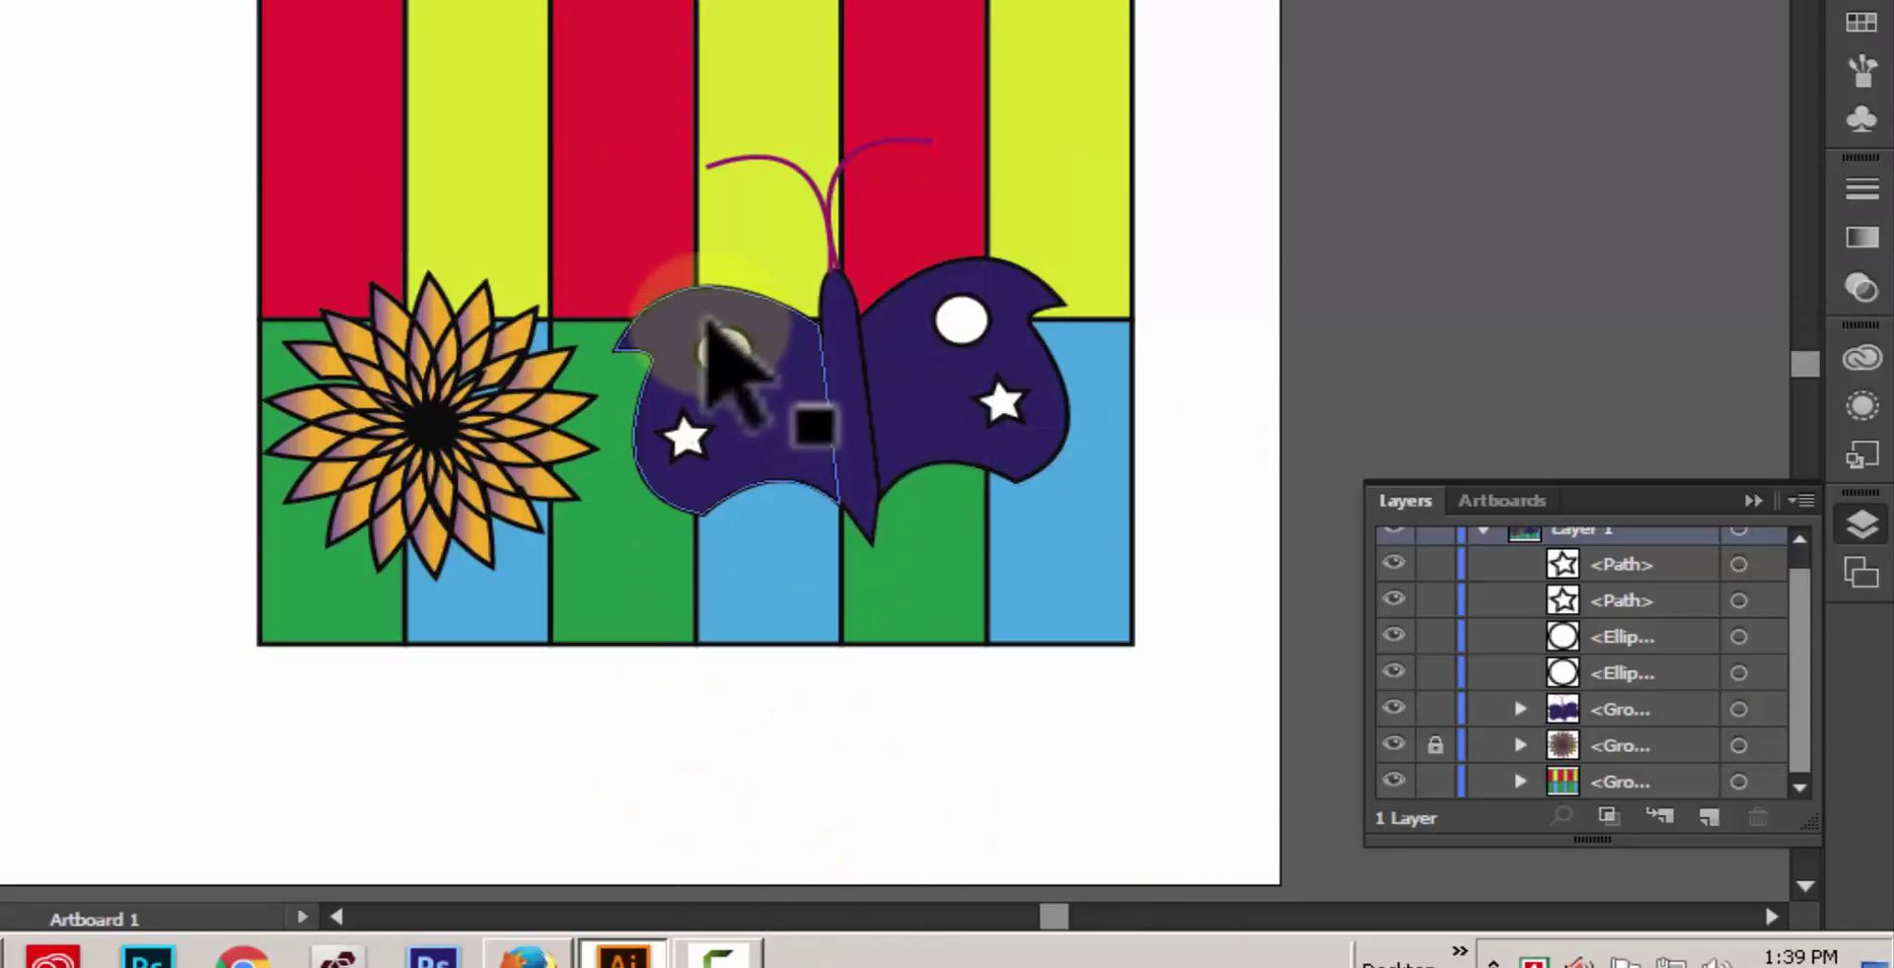
Step: Select the butterfly body together with its two circles and two stars, and group them
left_click(715, 347)
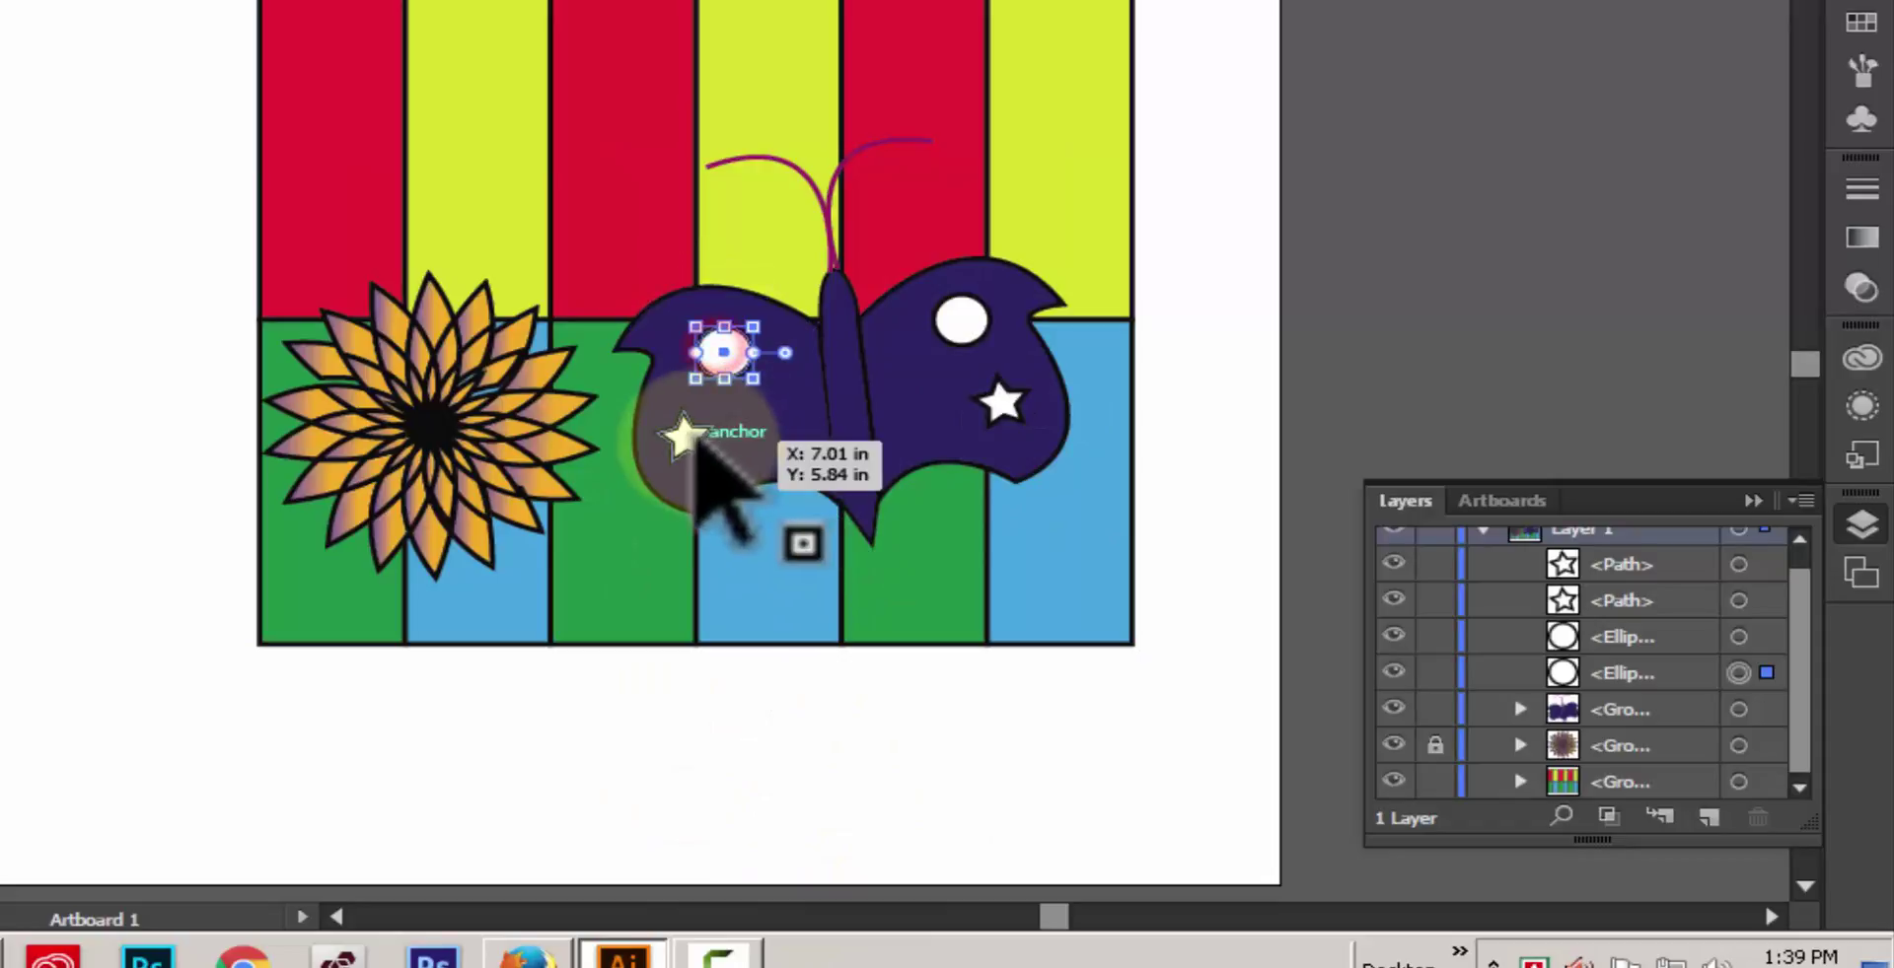
left_click(686, 437, "shift")
left_click(1001, 402, "shift")
left_click(972, 336, "shift")
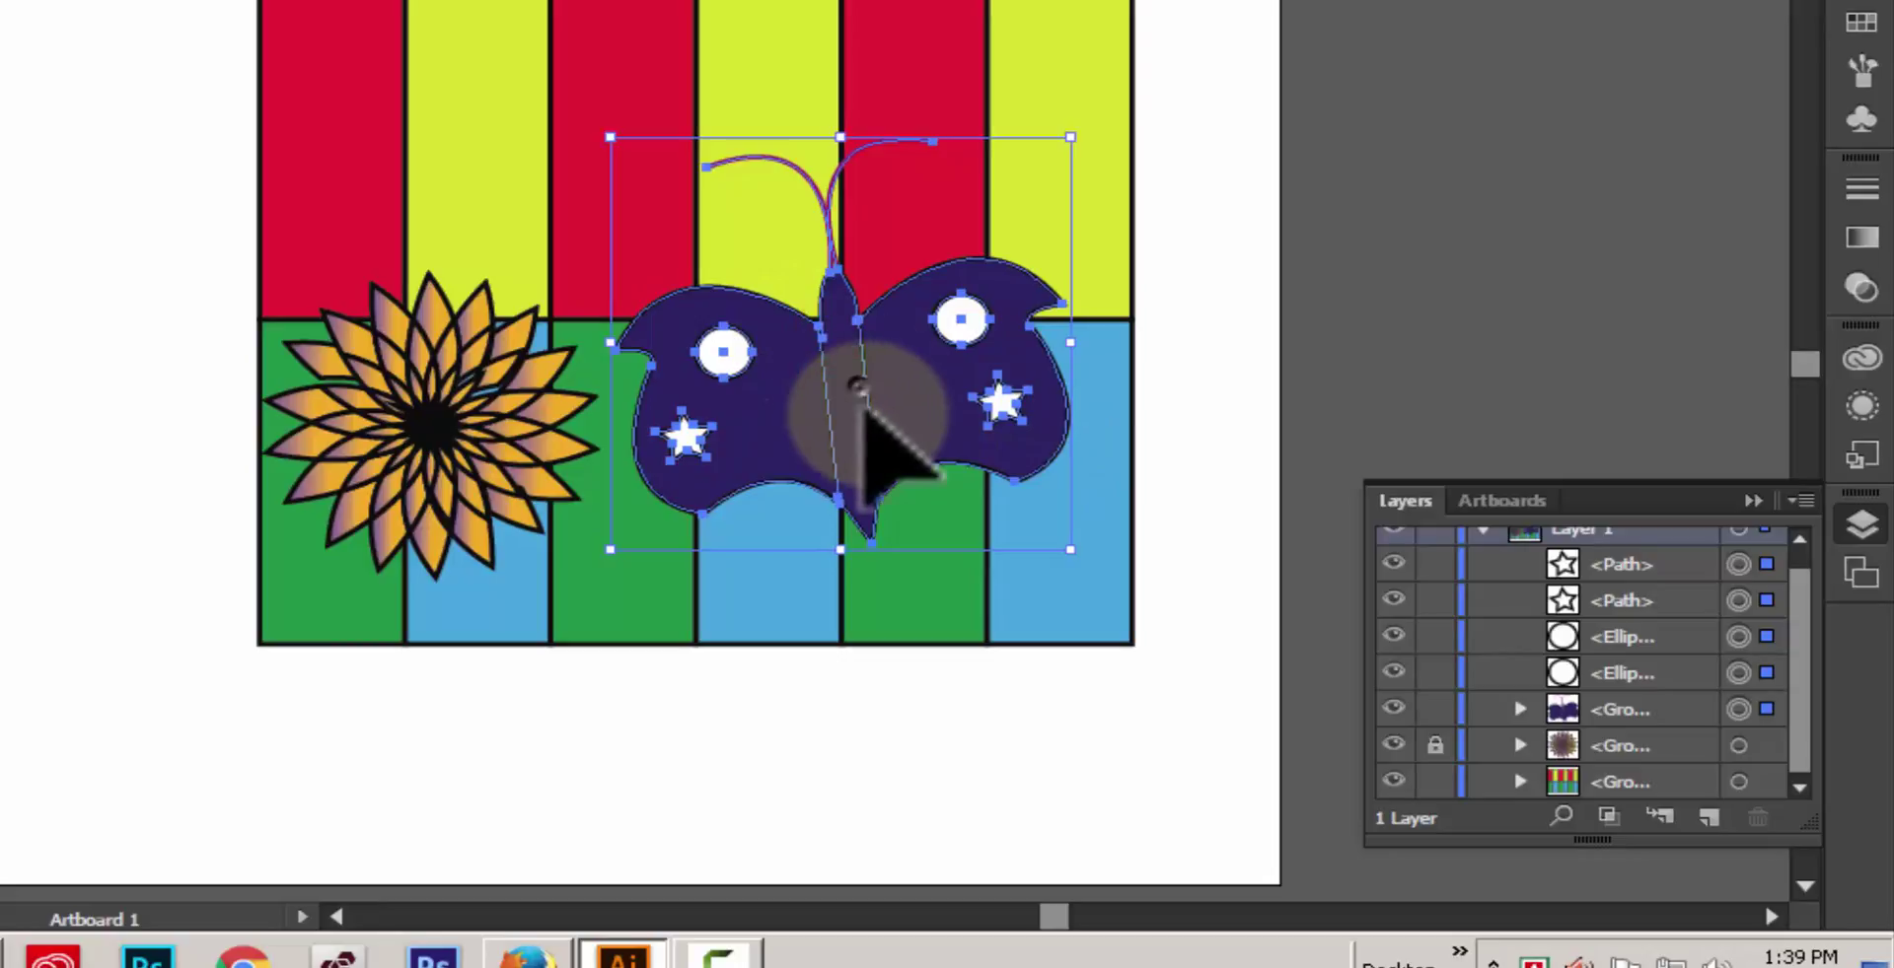
right_click(870, 394)
left_click(964, 534)
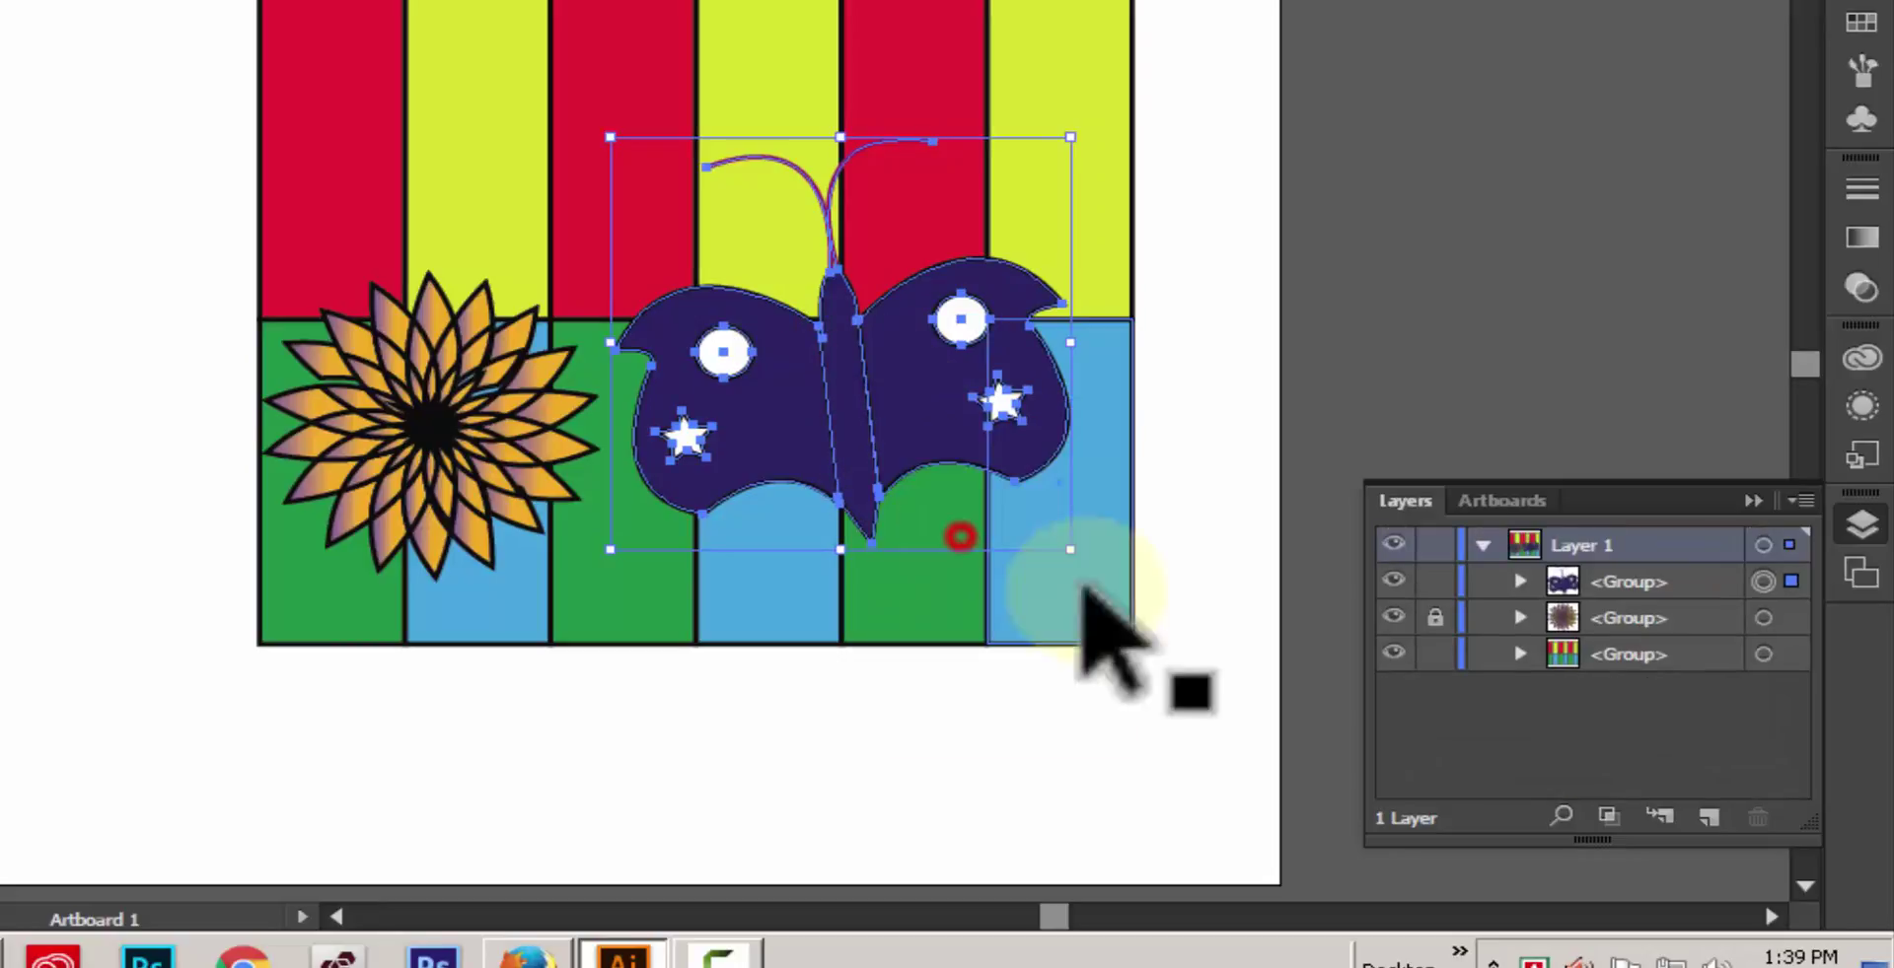
left_click(1311, 254)
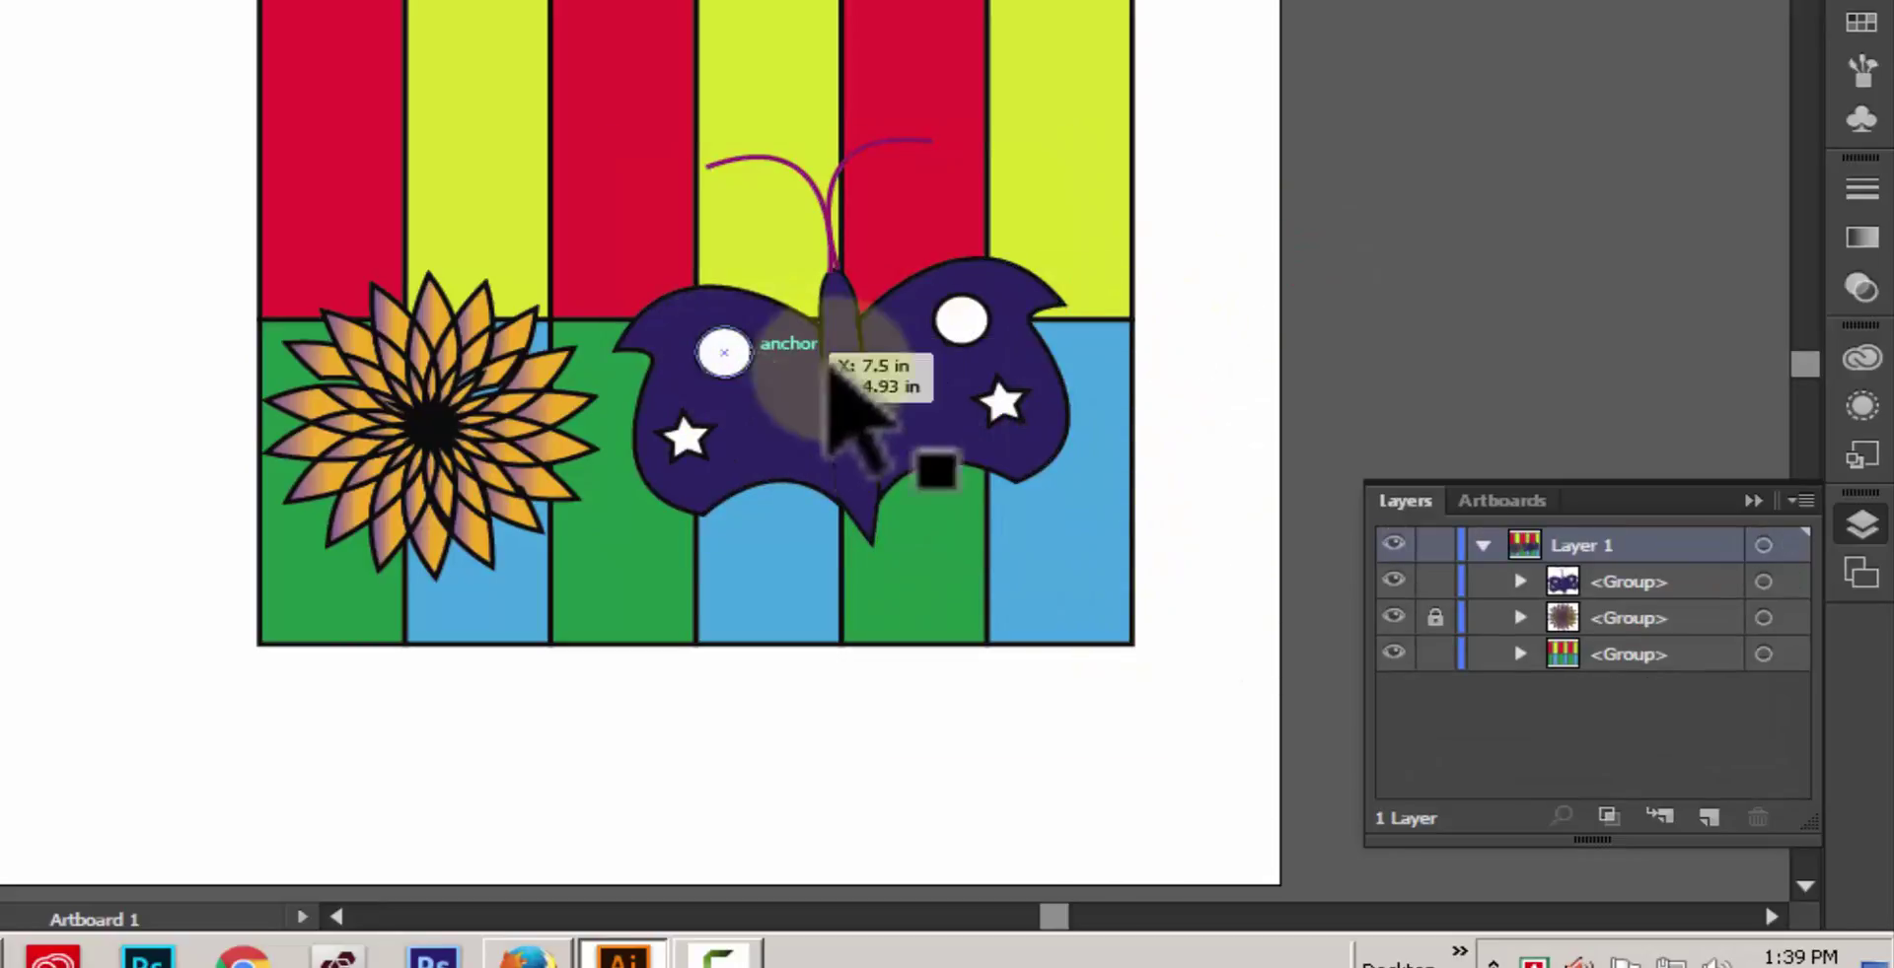
Step: Move the grouped butterfly far to the left and back over the background beside the flower, and clear the selection
left_click_drag(854, 317, 106, 375)
left_click_drag(224, 227, 986, 338)
left_click(1488, 108)
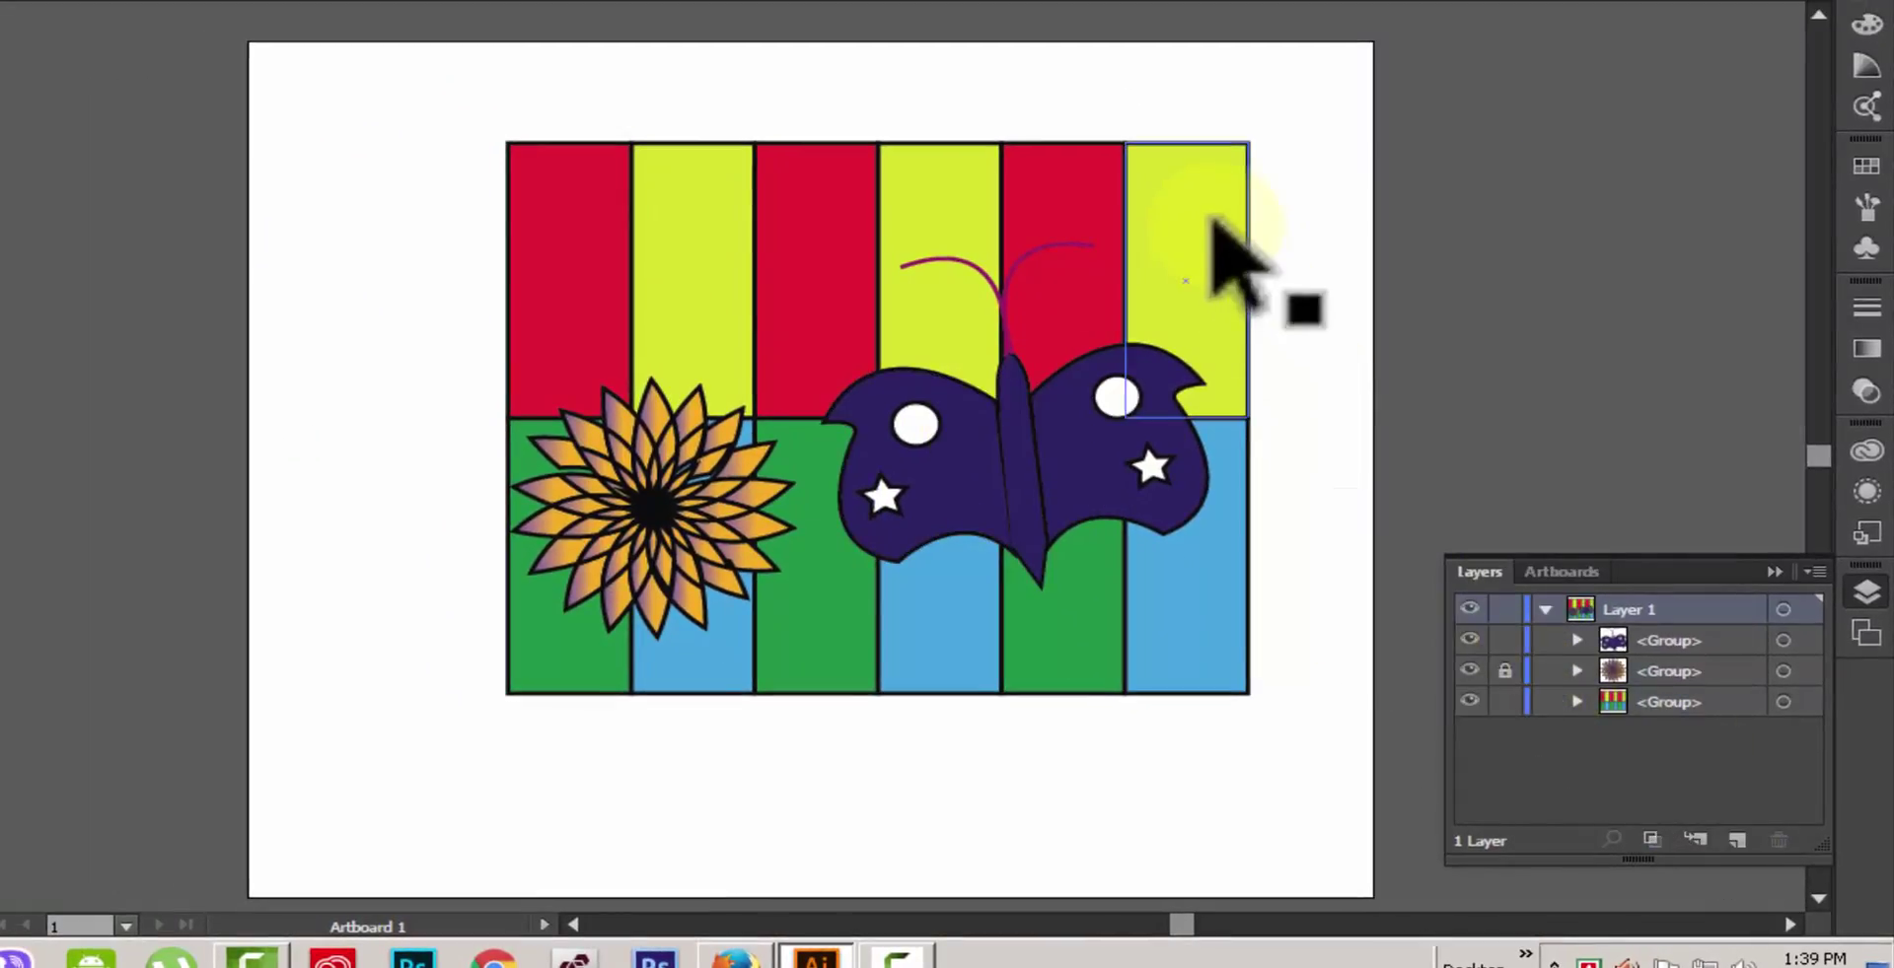
Step: Toggle the lock on Layer 1, then unlock the flower group and expand its contents
left_click(1507, 608)
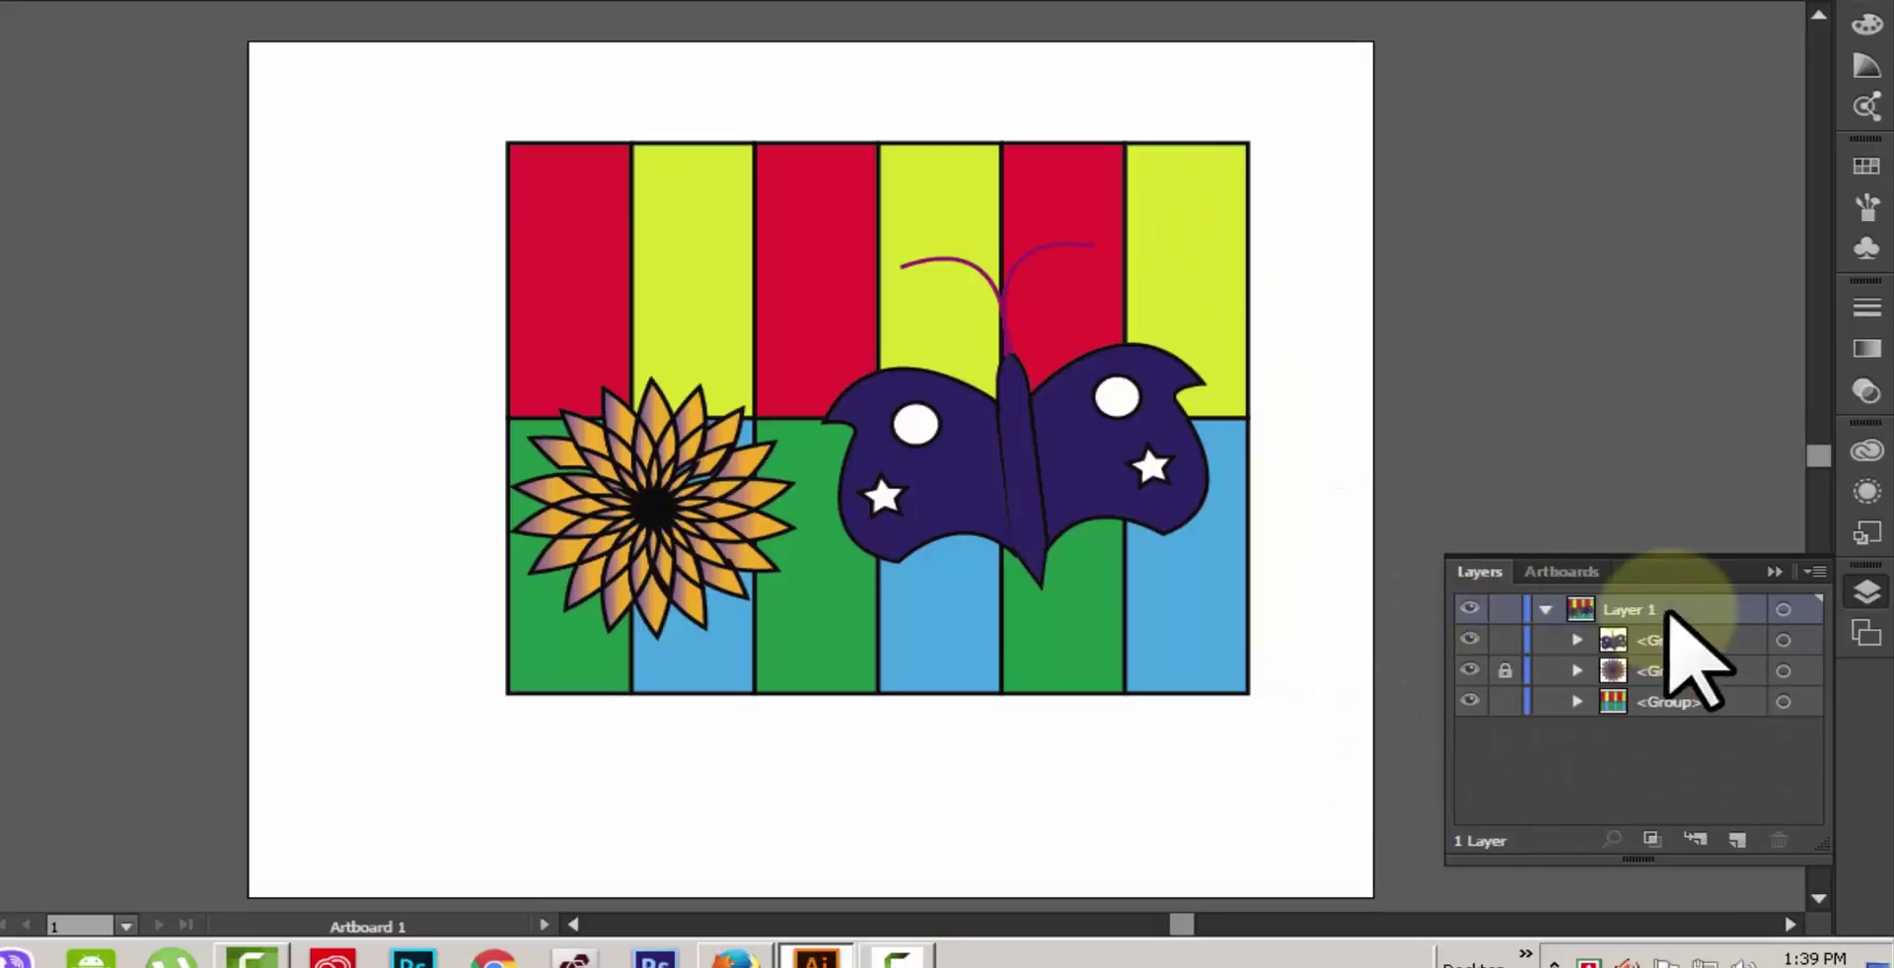
left_click(1507, 608)
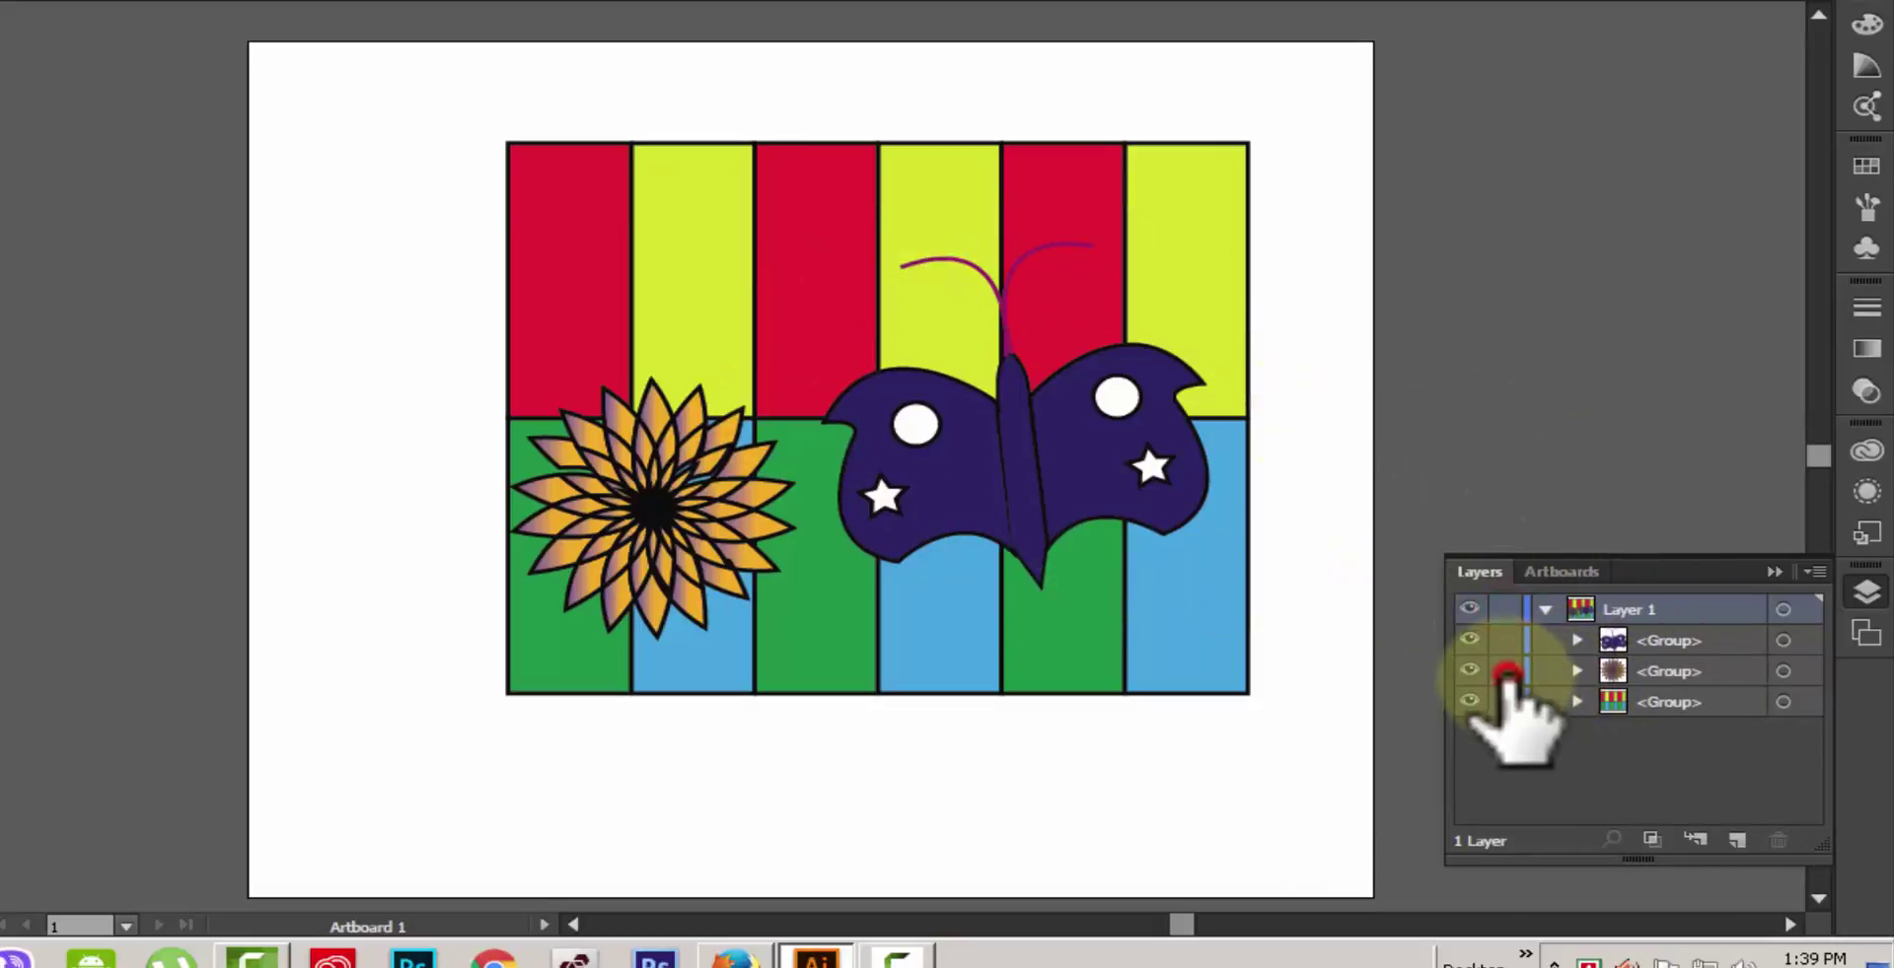
left_click(1576, 671)
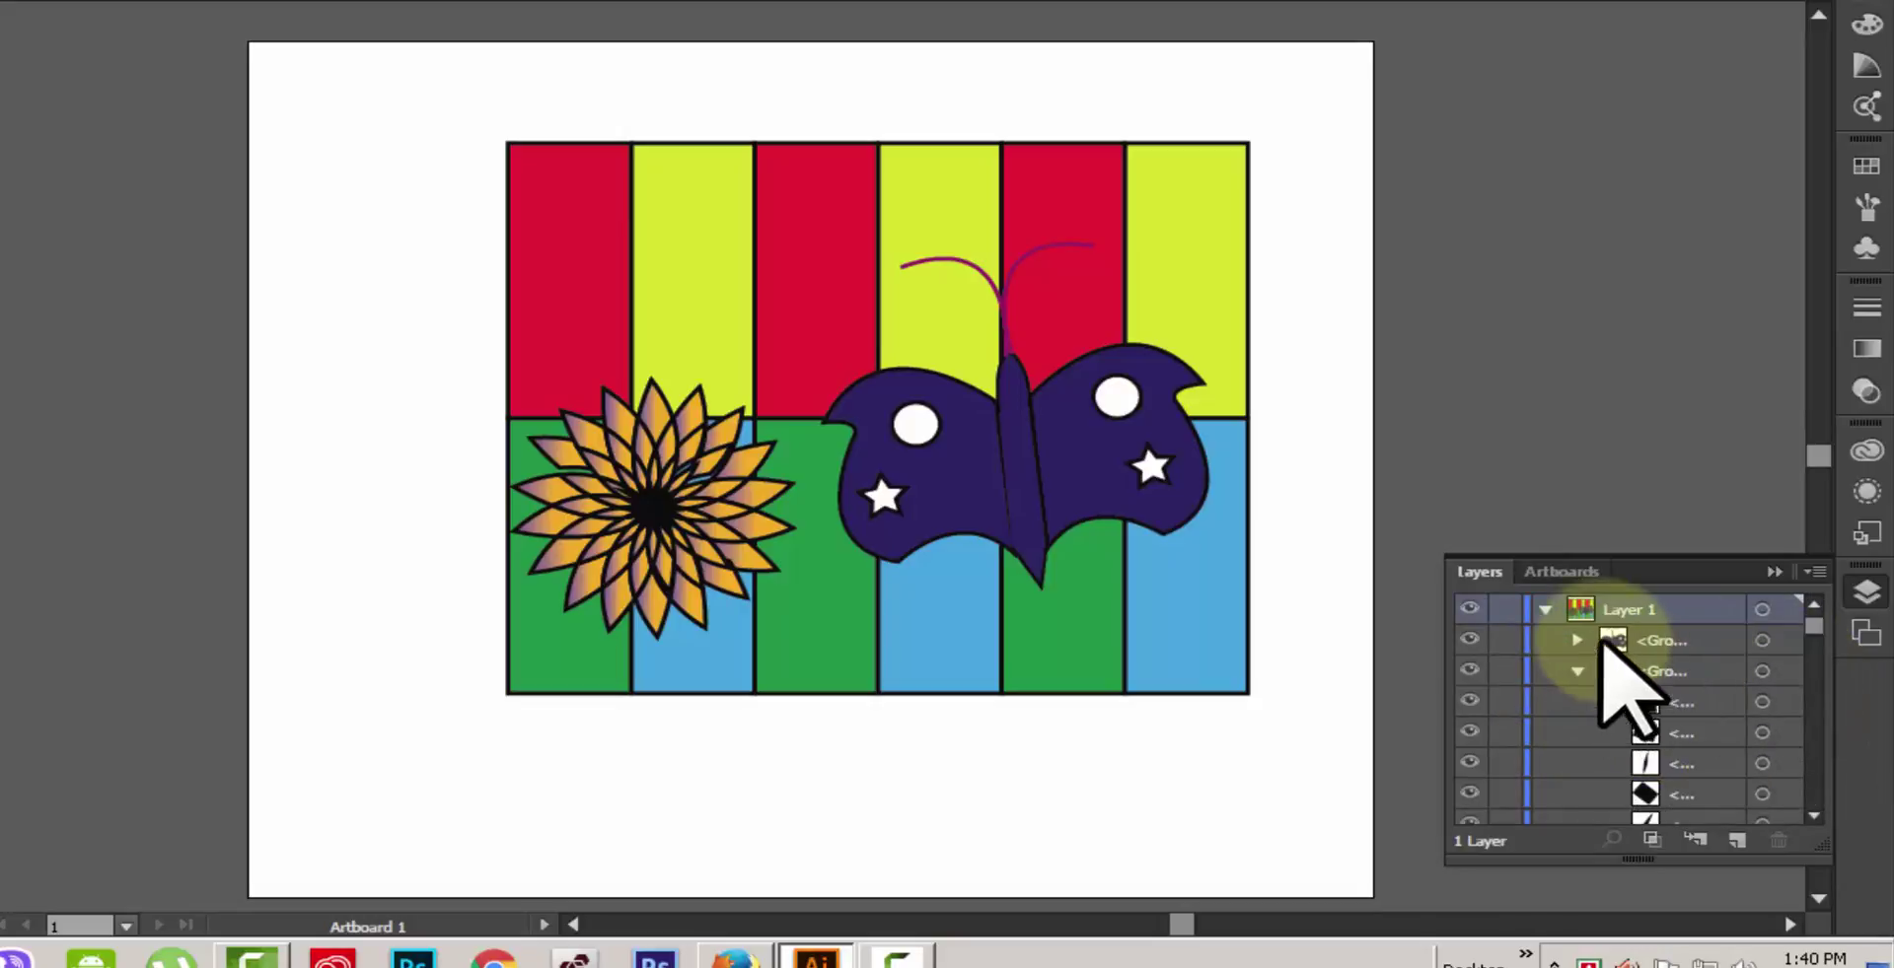
Step: Turn the visibility of the butterfly group and of Layer 1 off and on, and collapse Layer 1
left_click(1470, 640)
left_click(1469, 640)
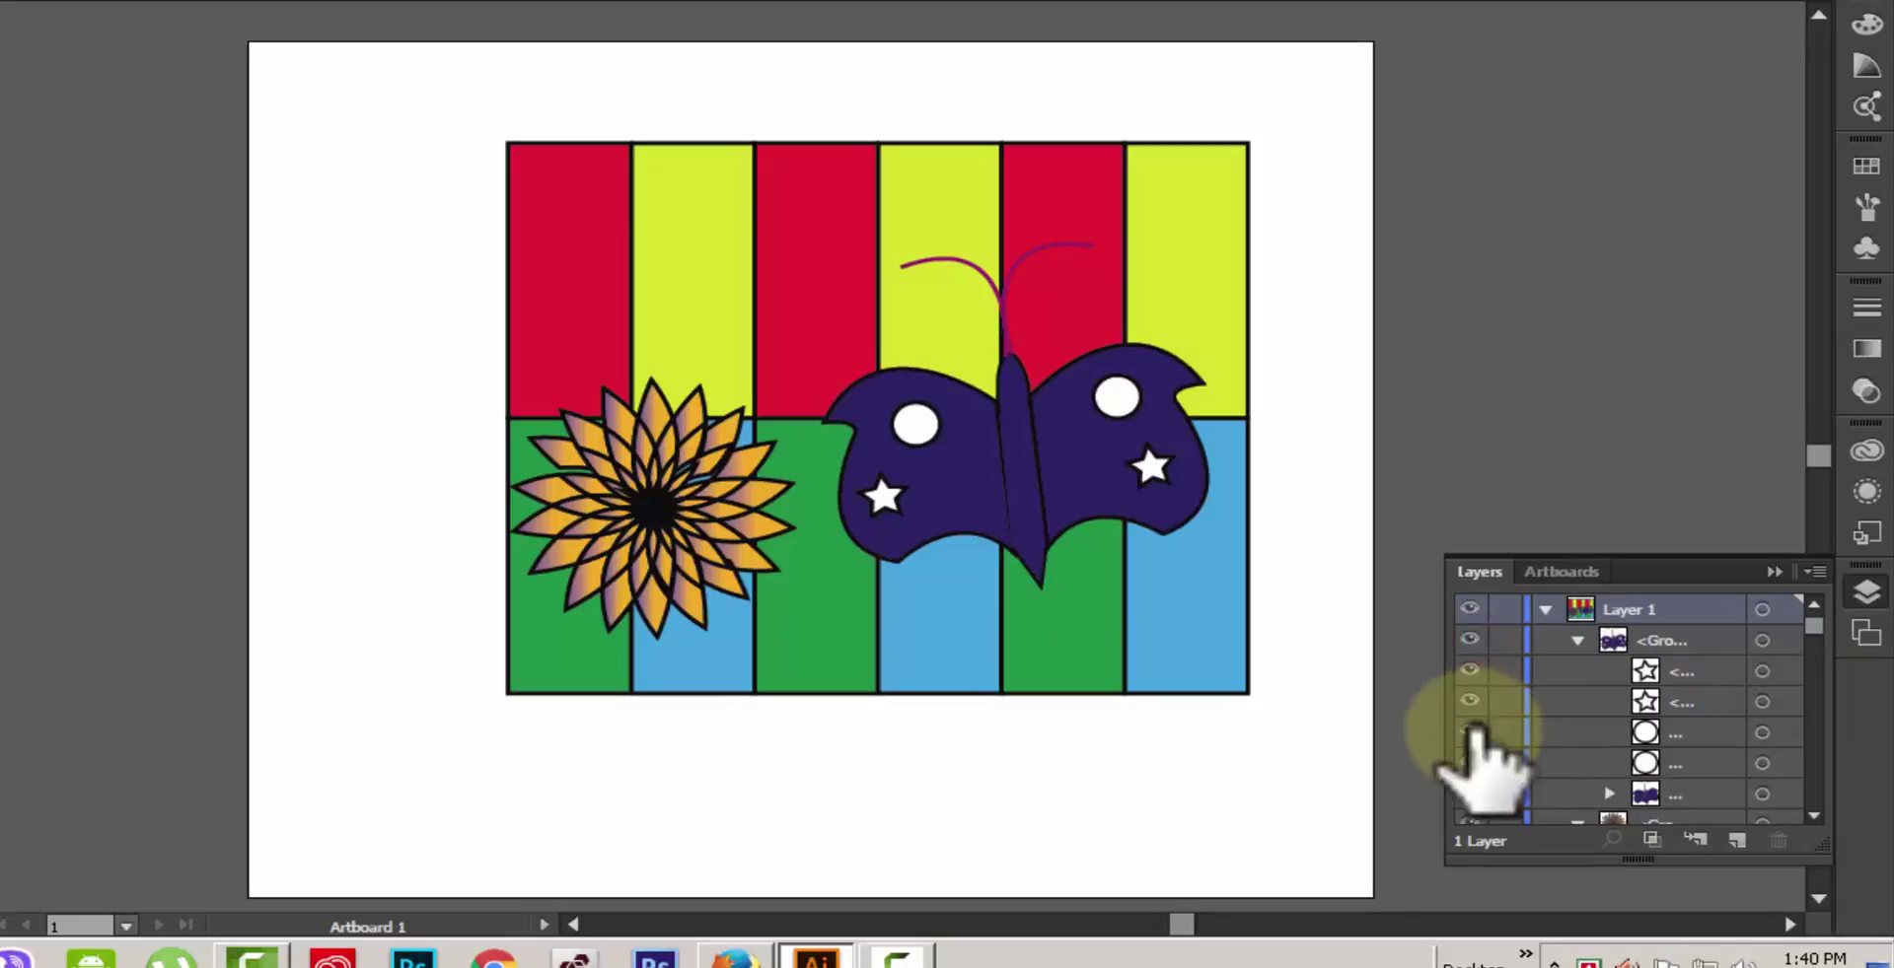
left_click(1471, 611)
left_click(1471, 612)
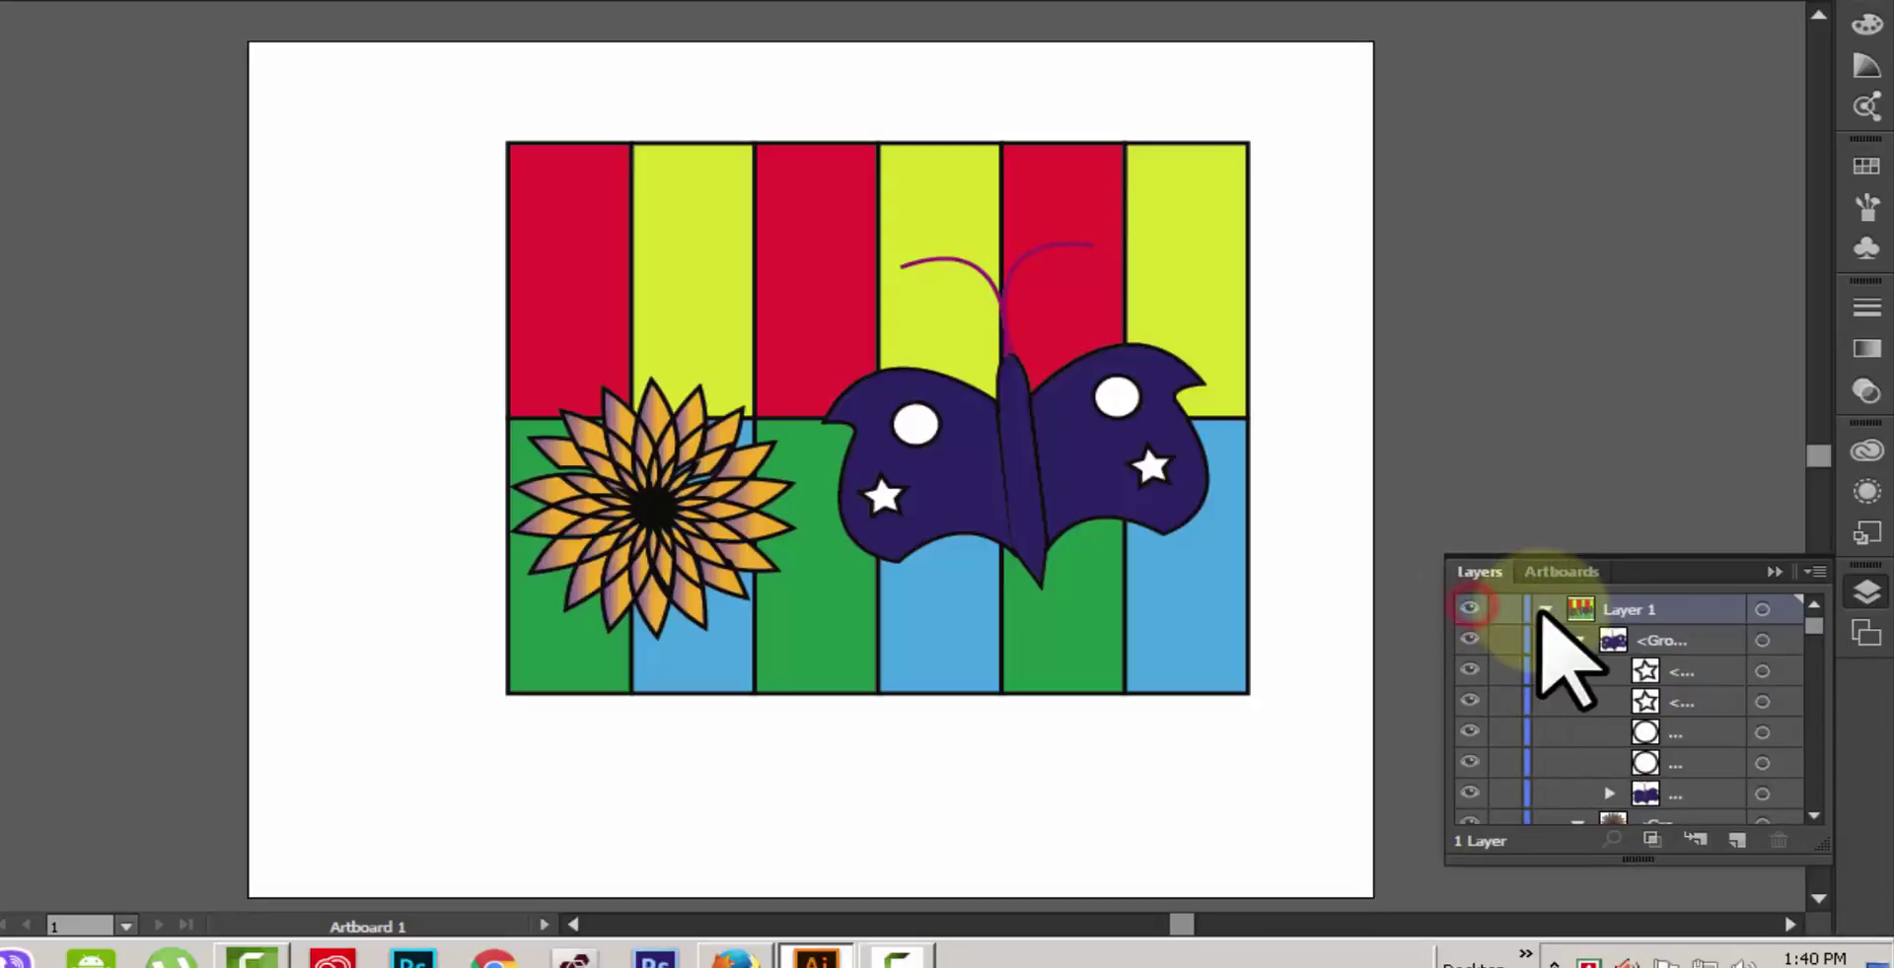
left_click(1545, 609)
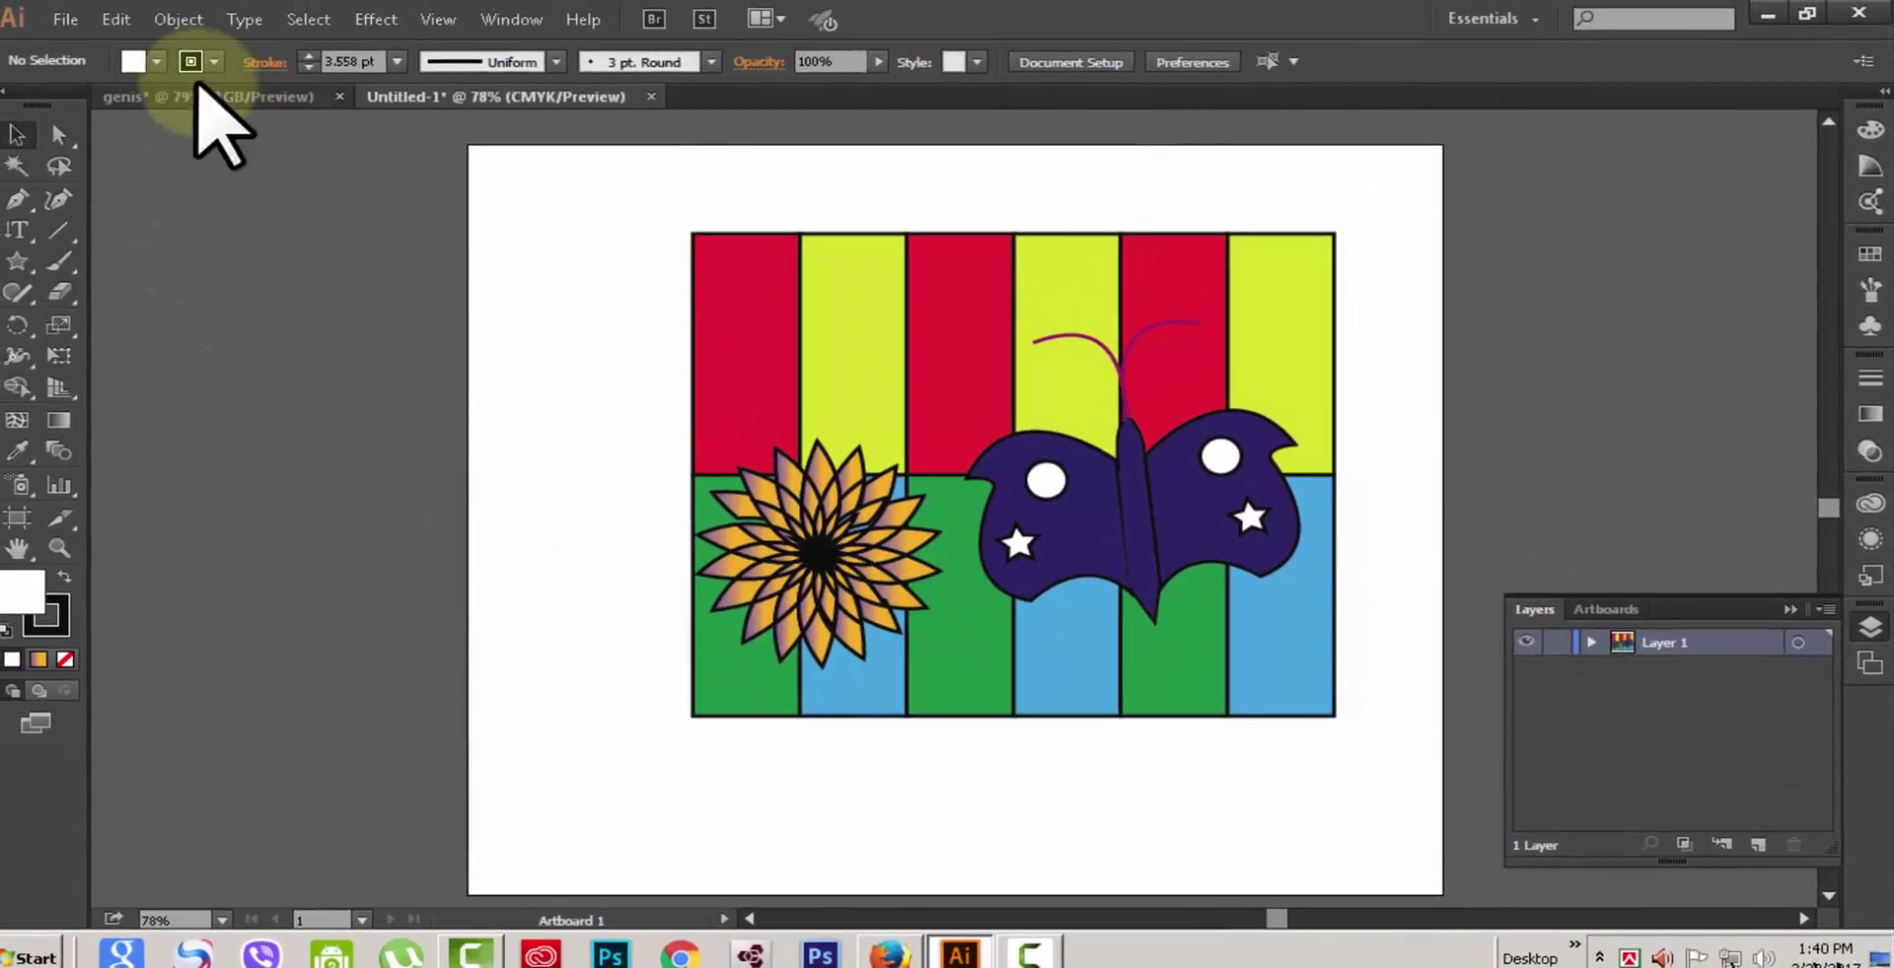
Step: Select the grouped striped background and hide the selection
left_click(178, 19)
left_click(400, 298)
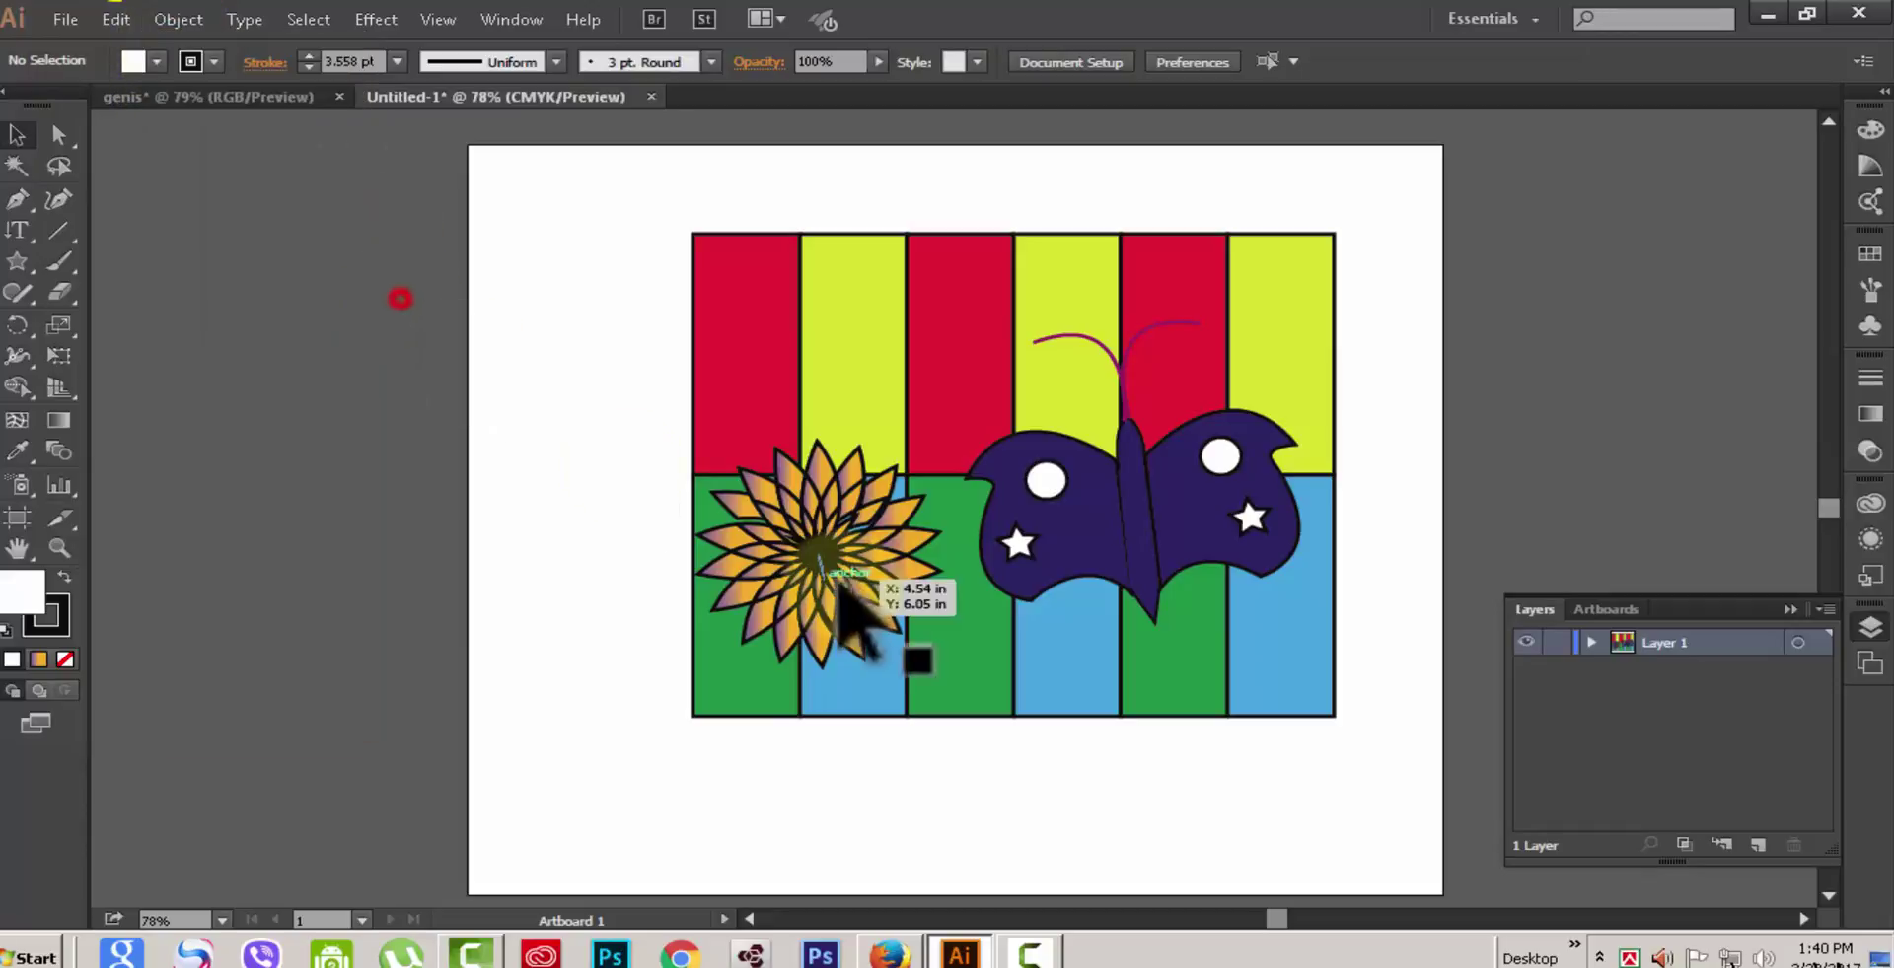
left_click_drag(703, 260, 878, 255)
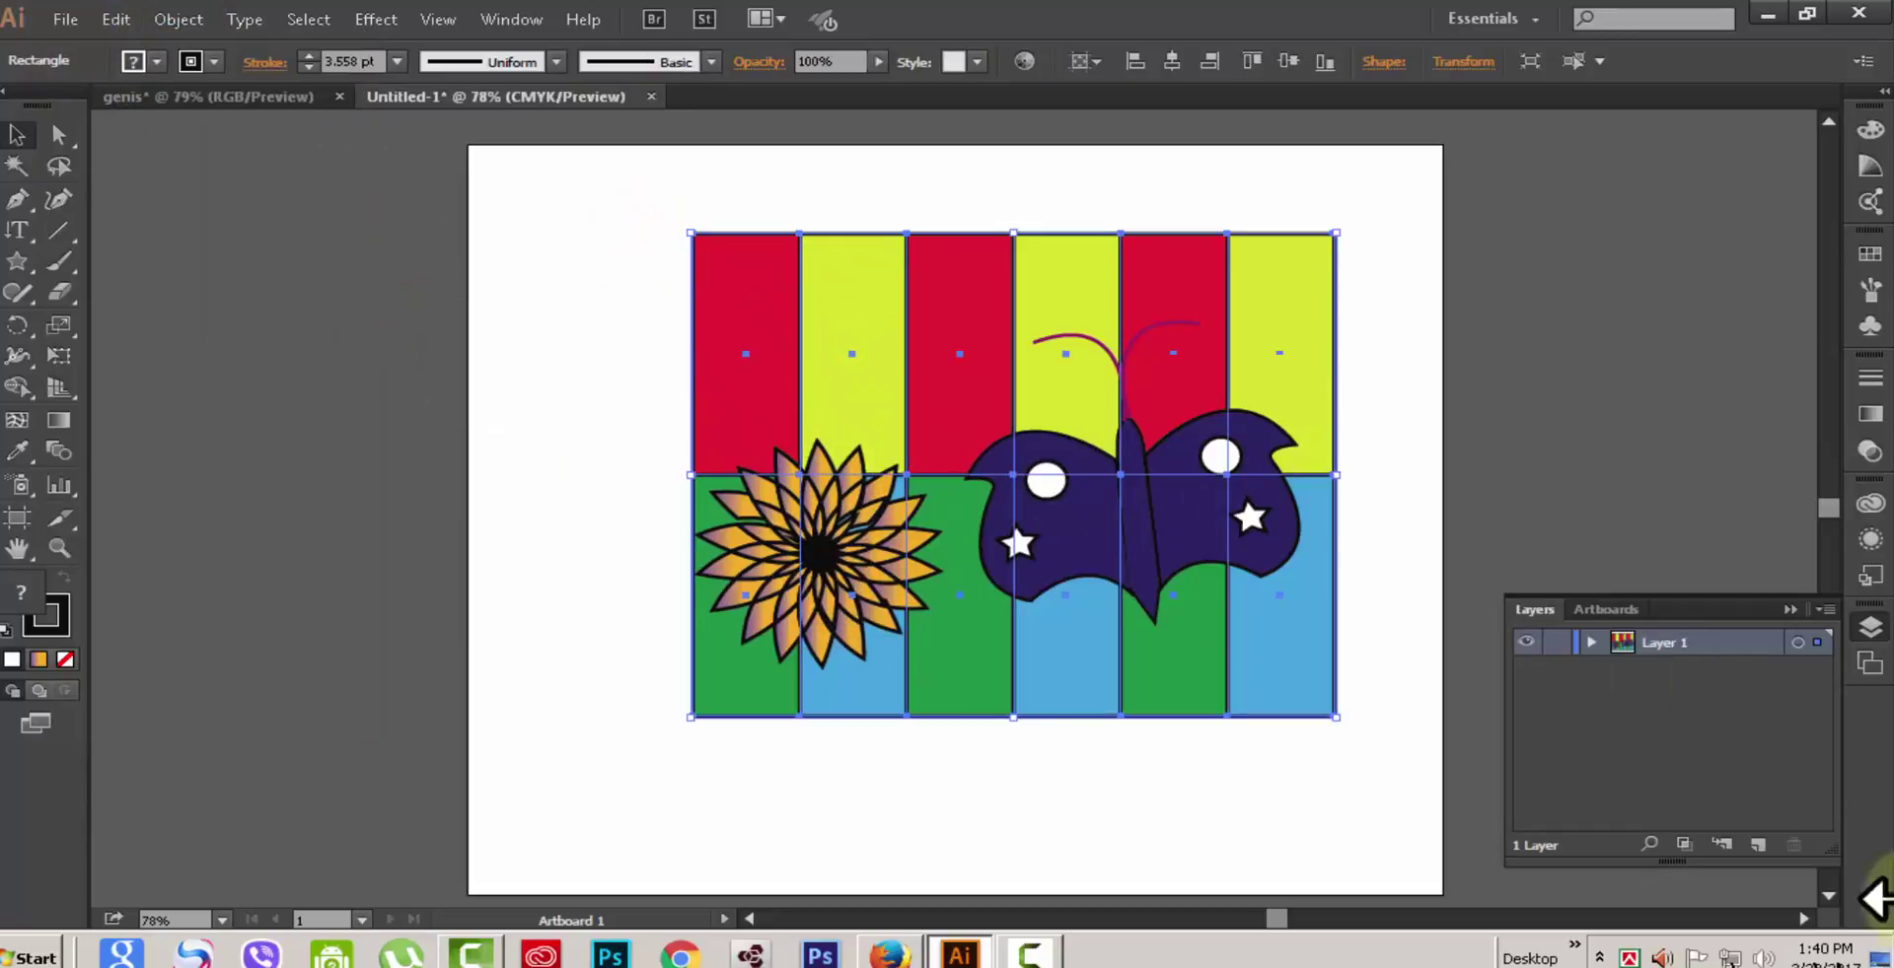
left_click(179, 14)
mouse_move(219, 187)
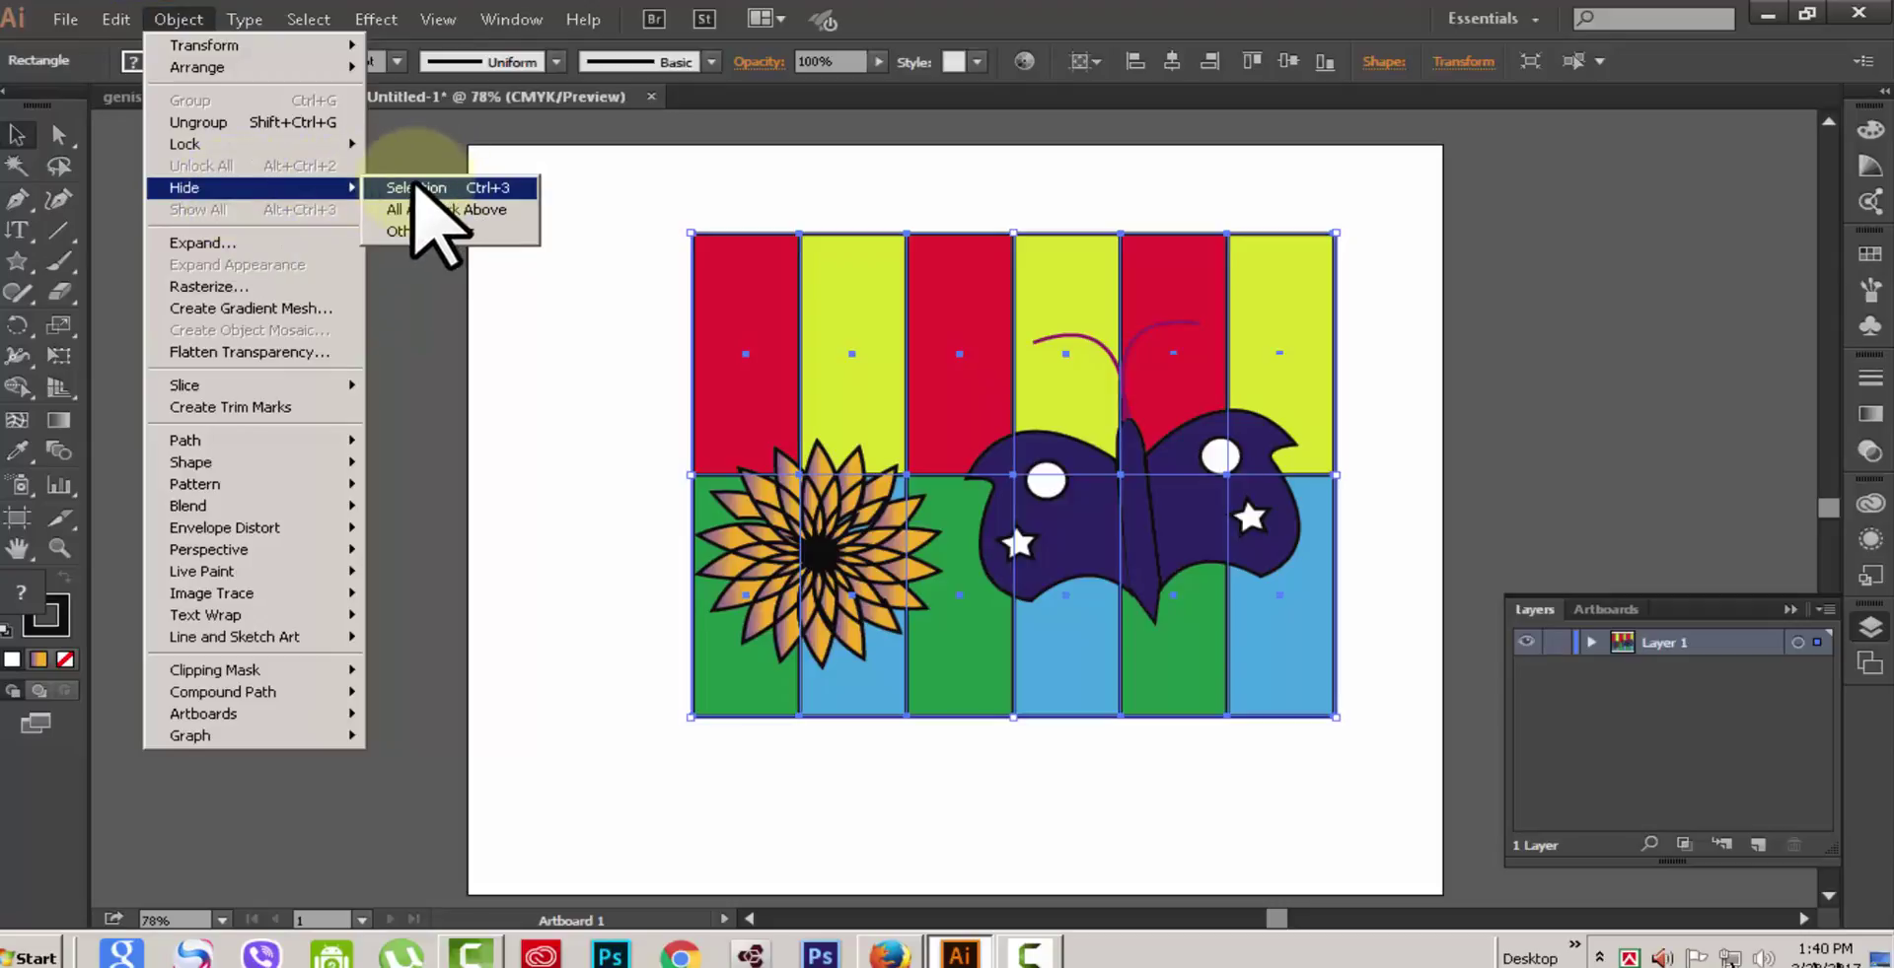
left_click(415, 186)
Step: Expand Layer 1, locate the hidden background group below the flower paths, and toggle its visibility on and off
left_click(1591, 642)
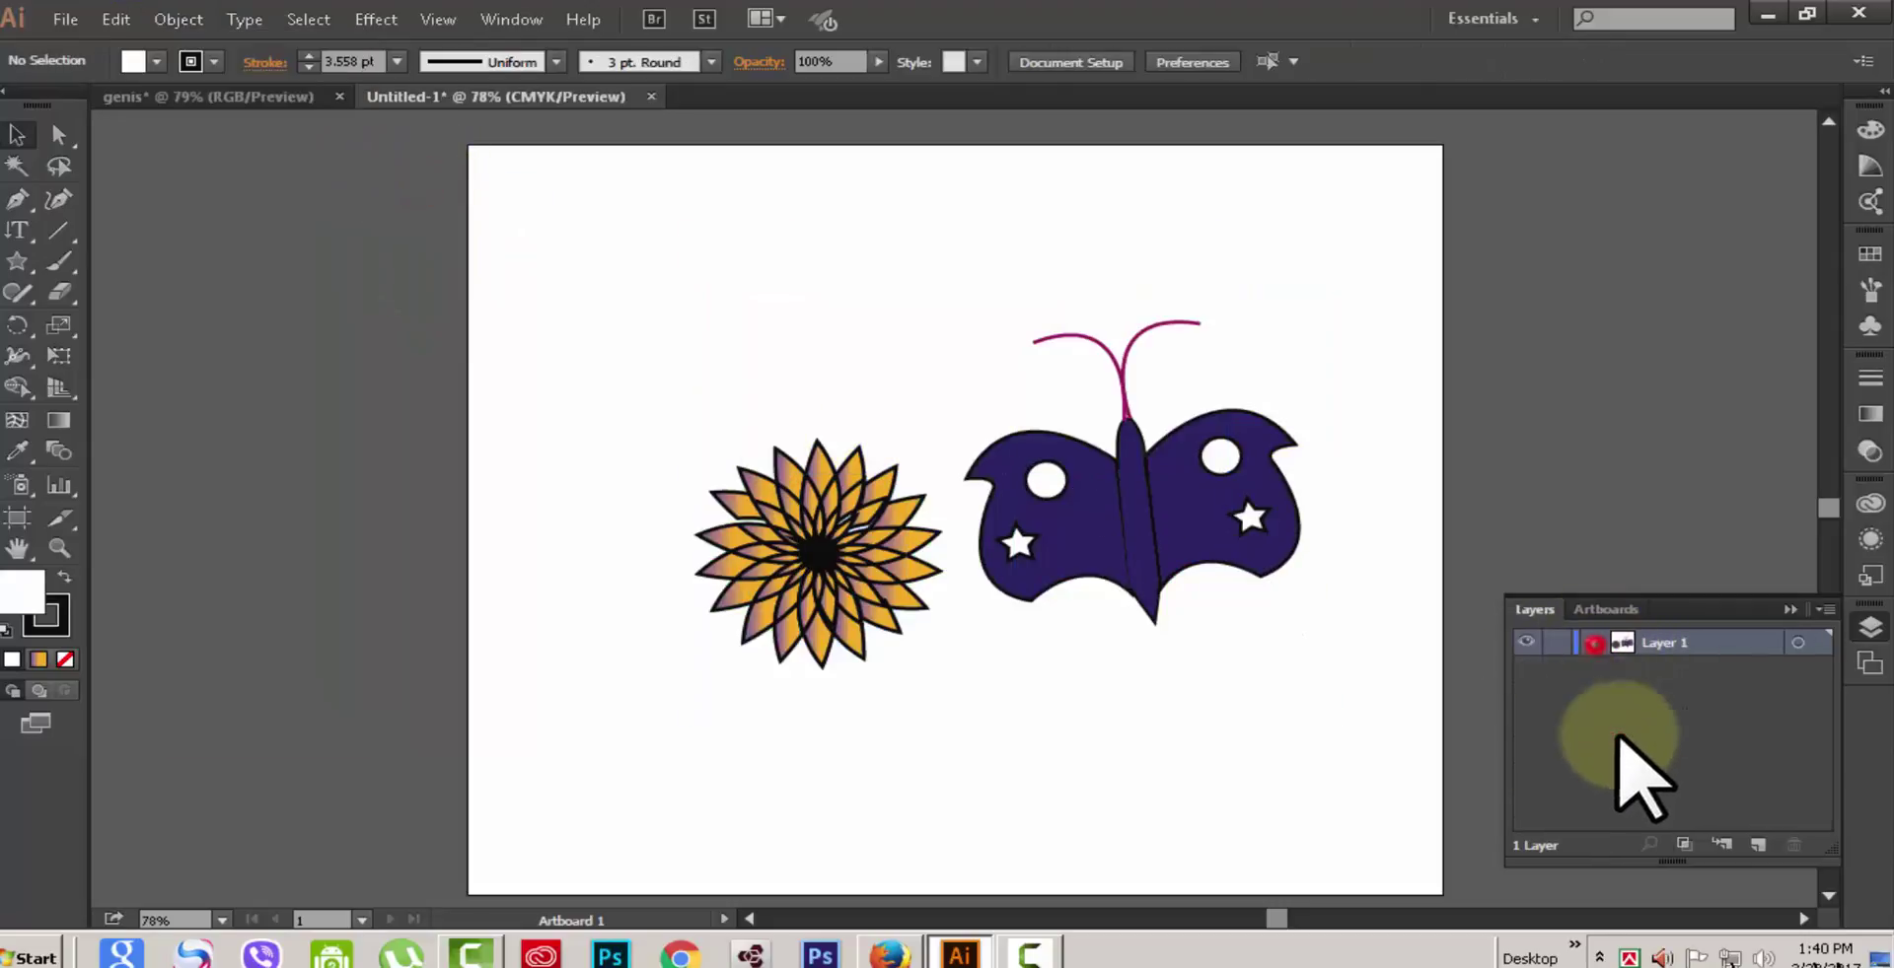
left_click_drag(1825, 659, 1827, 816)
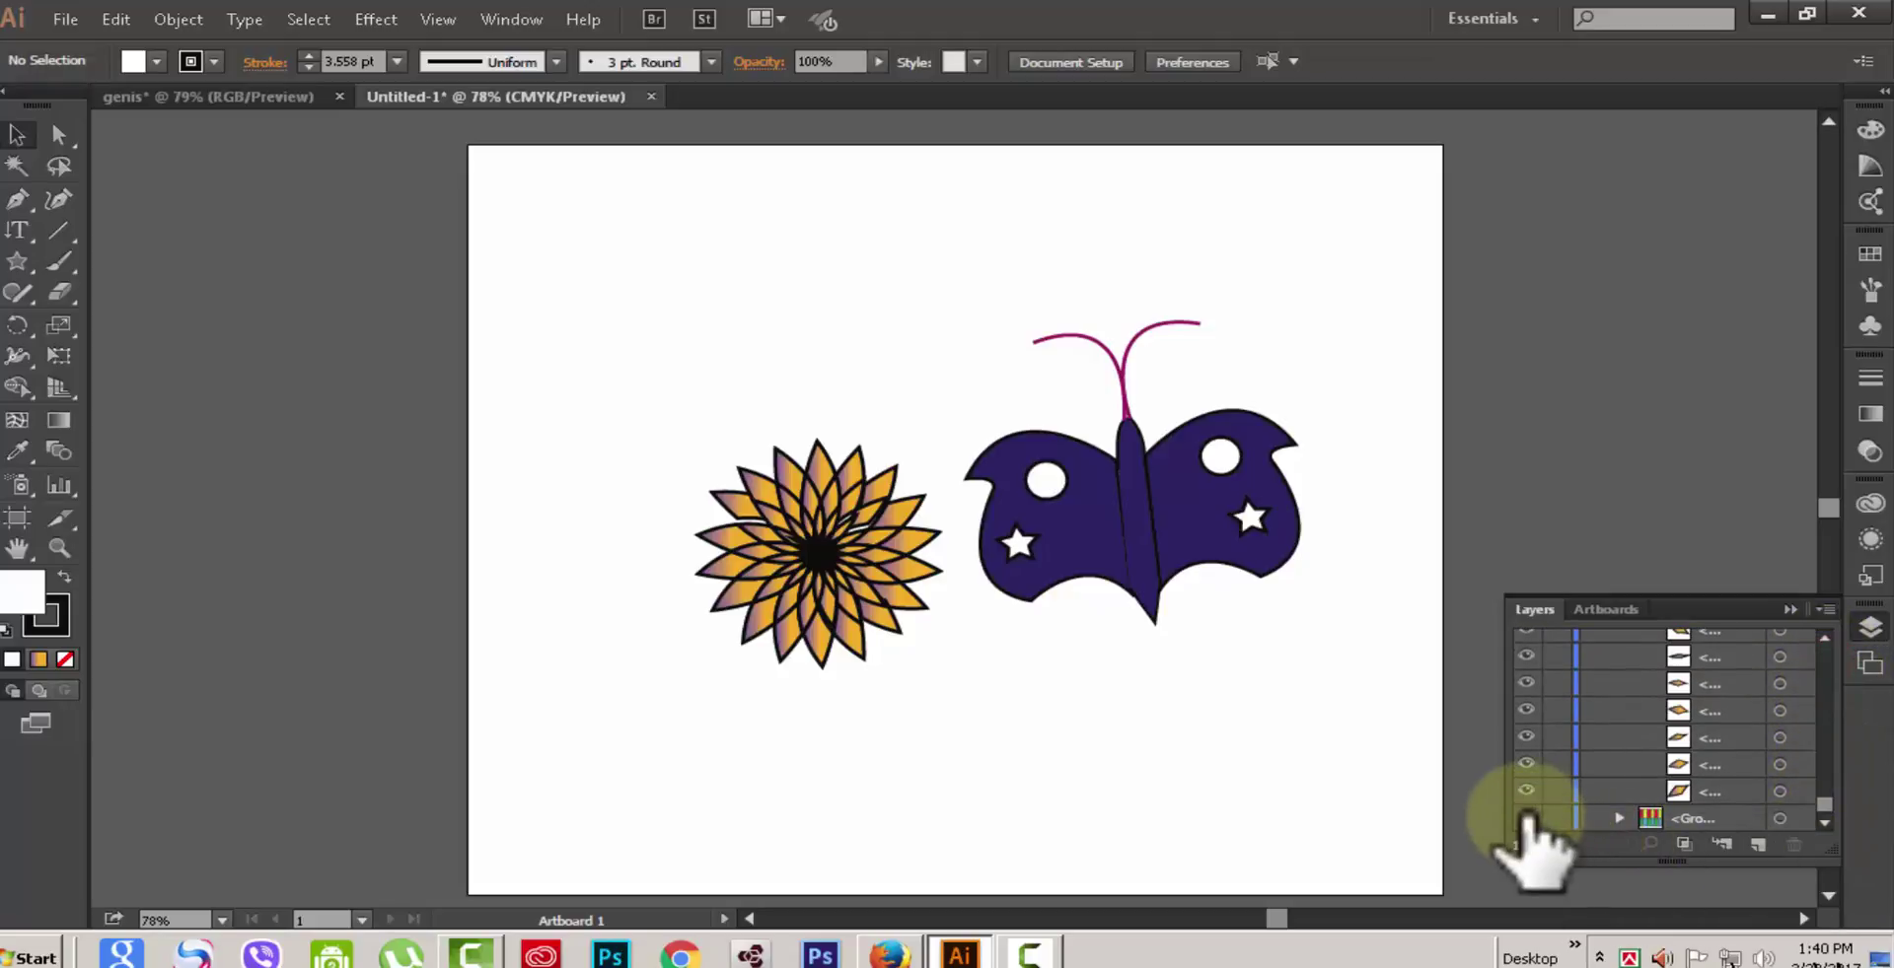
double_click(1525, 818)
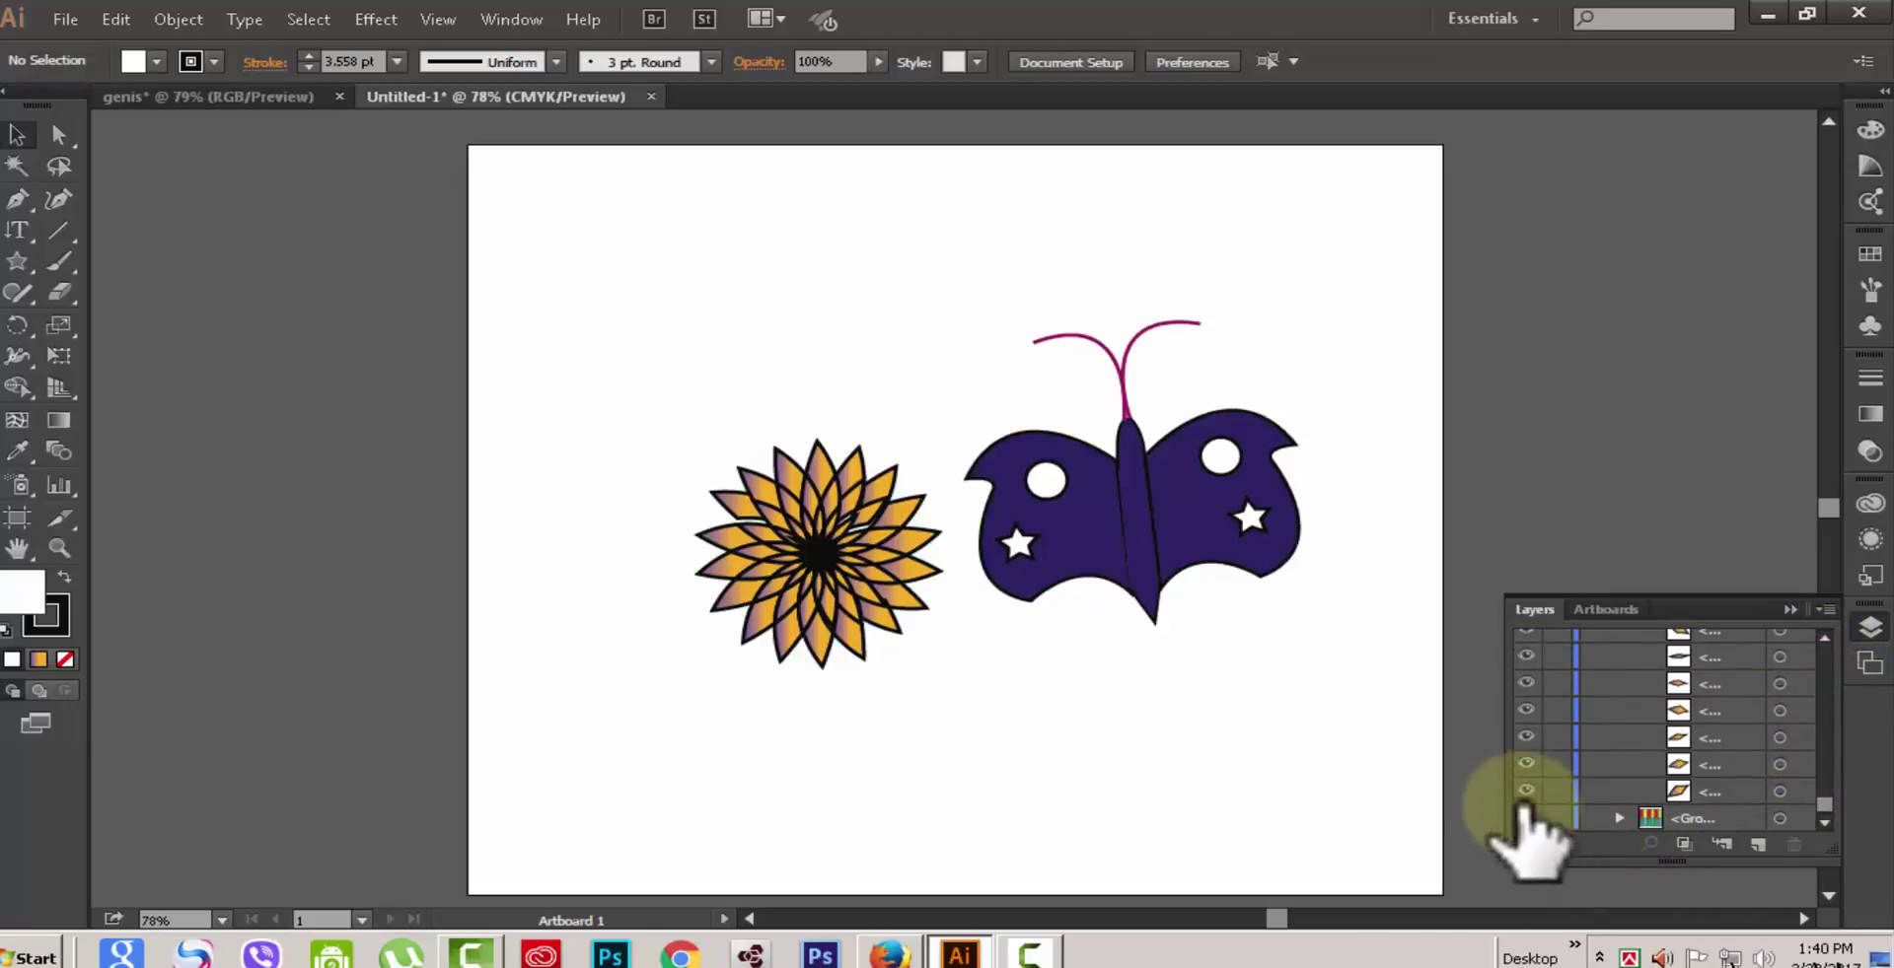
Step: Show all hidden objects to bring back the striped background, and clear the selection
left_click(179, 19)
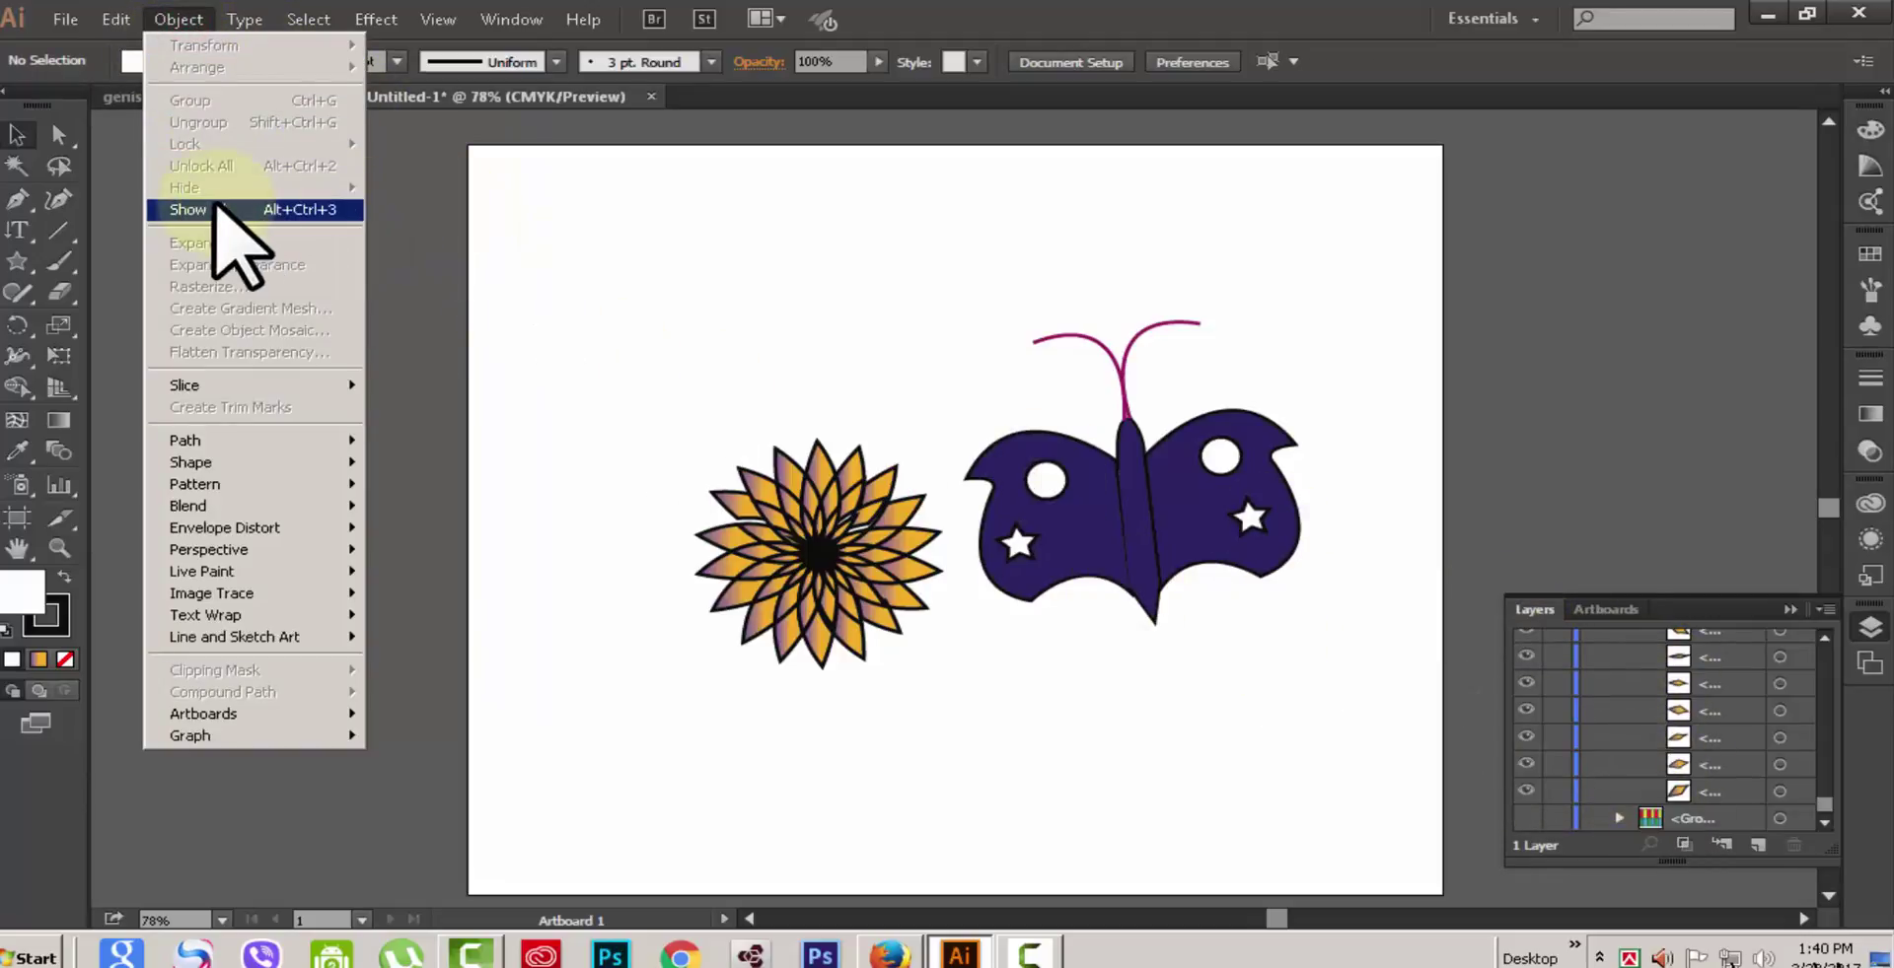
left_click(197, 209)
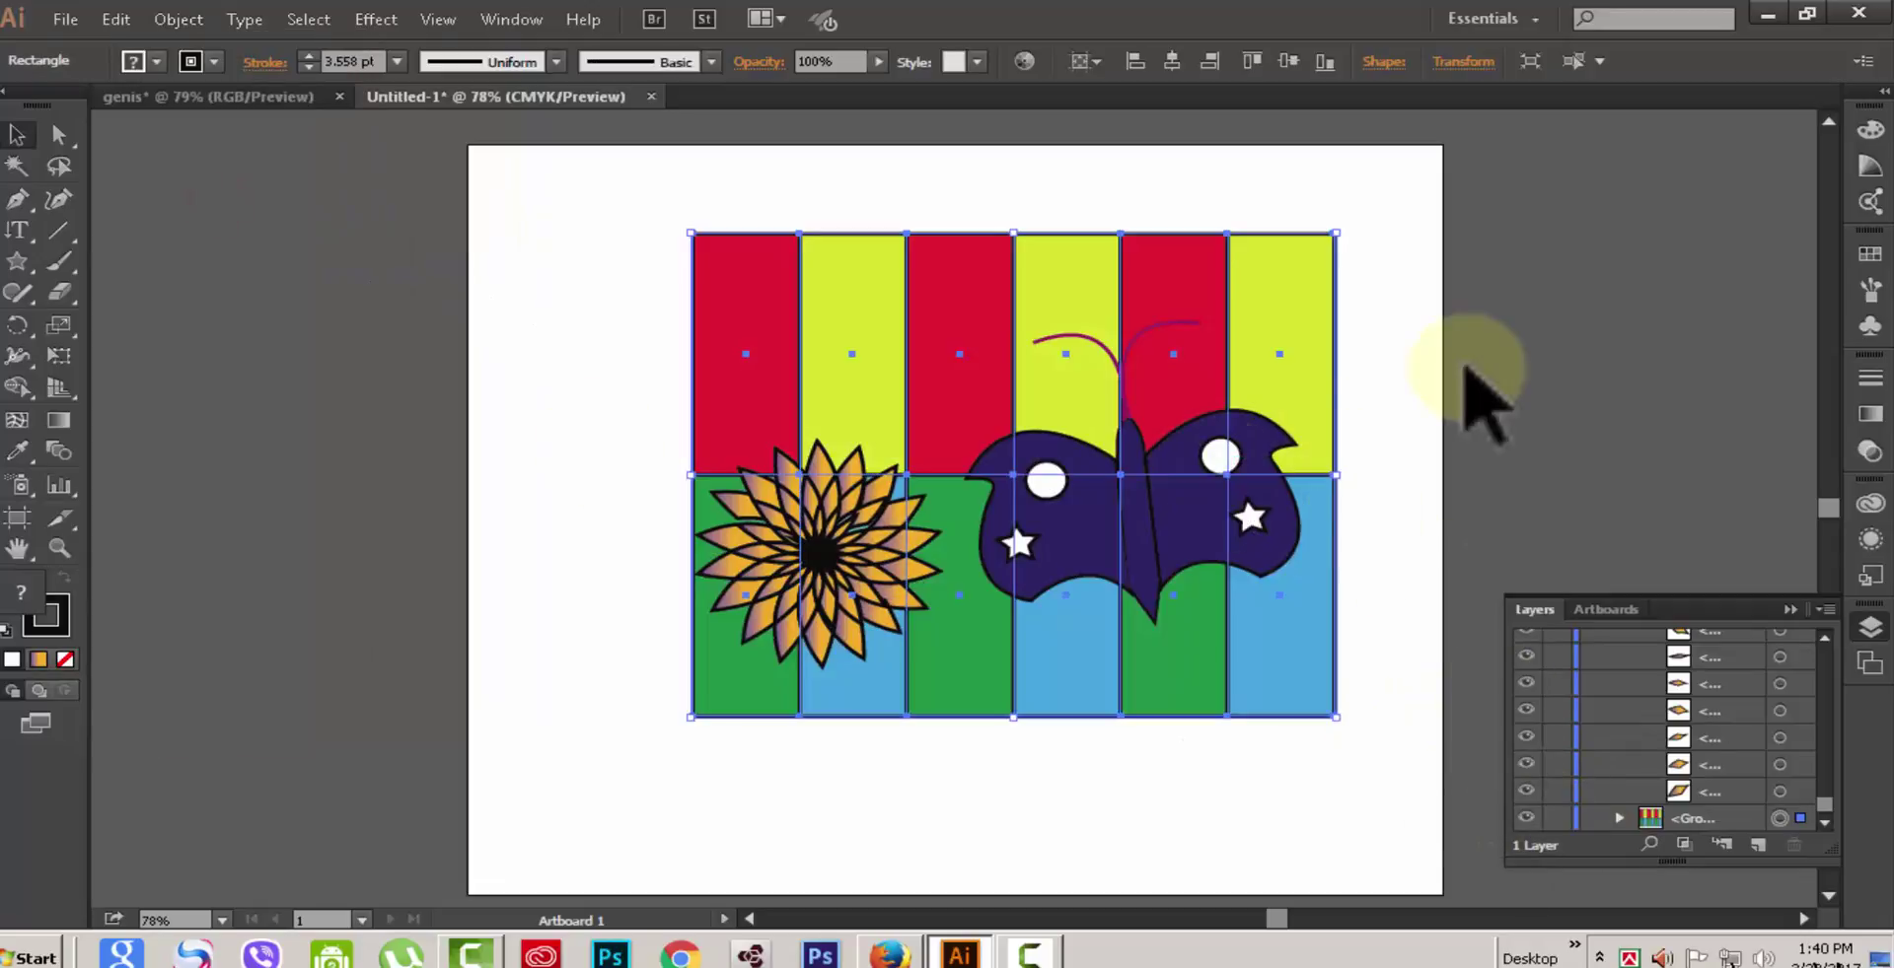
left_click(333, 414)
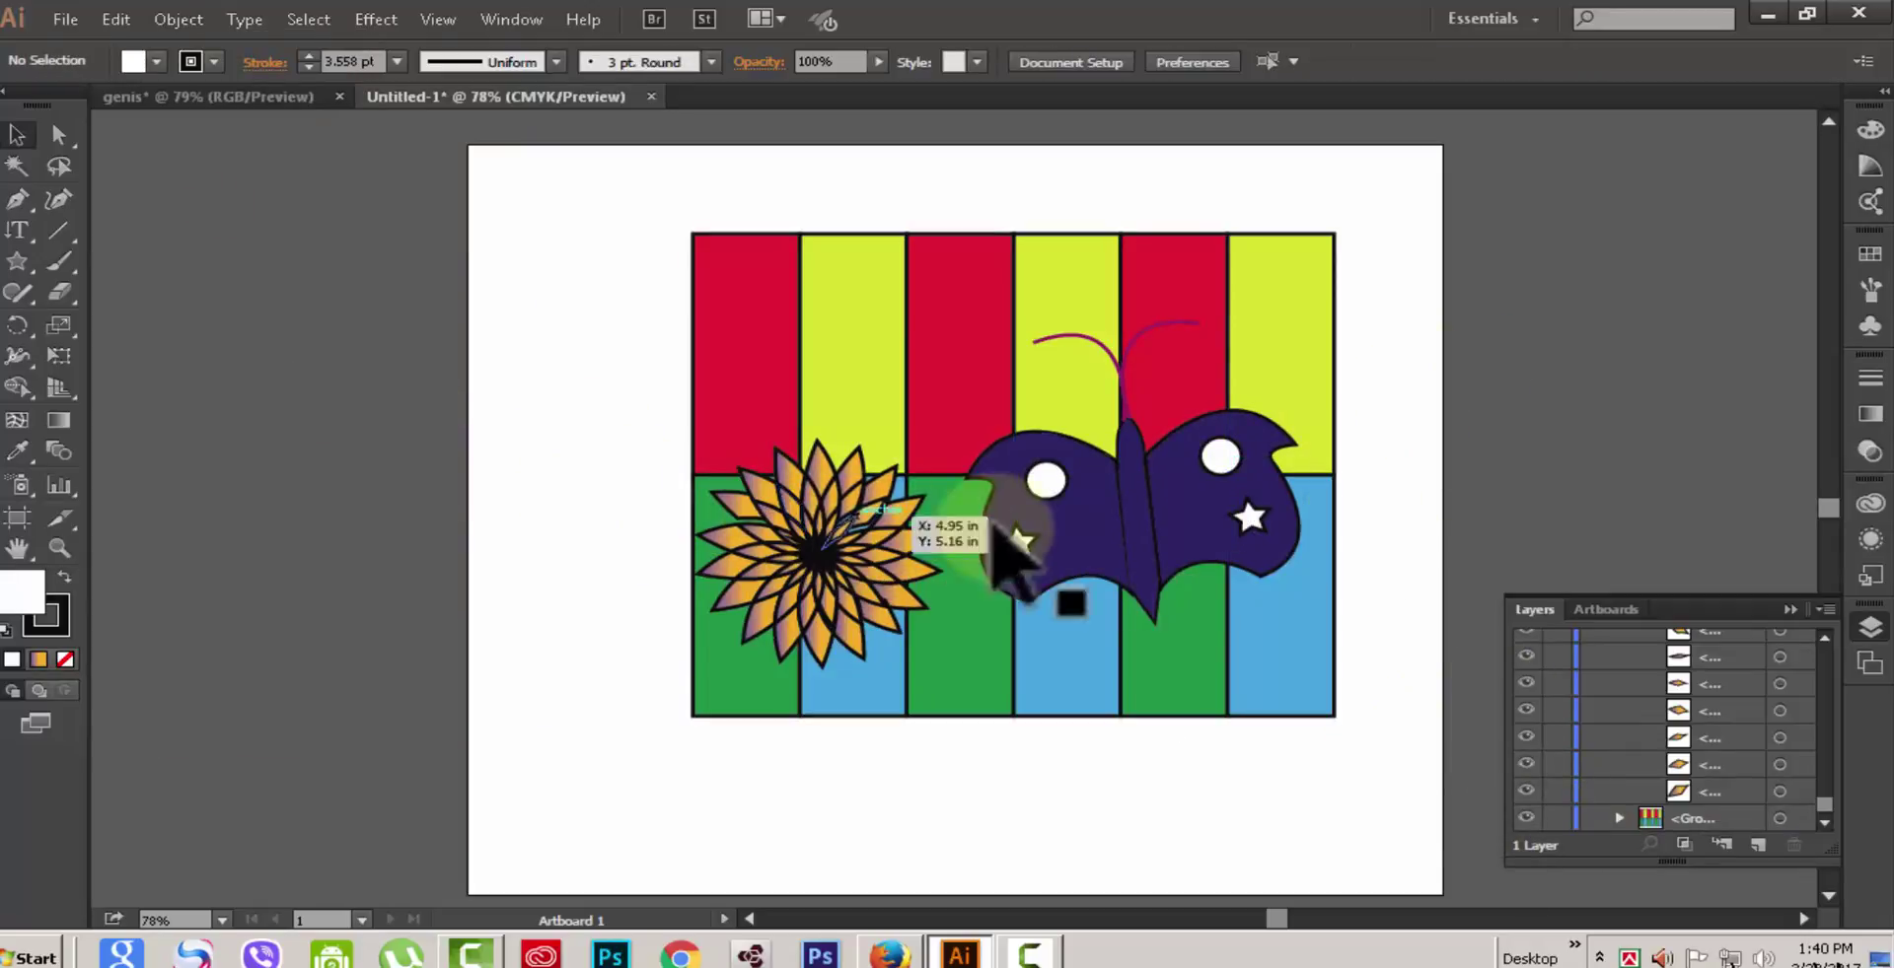
Step: Select the grouped butterfly and undock the Layers panel, placing it higher beside the artboard with Layer 1 in view
left_click(1124, 482)
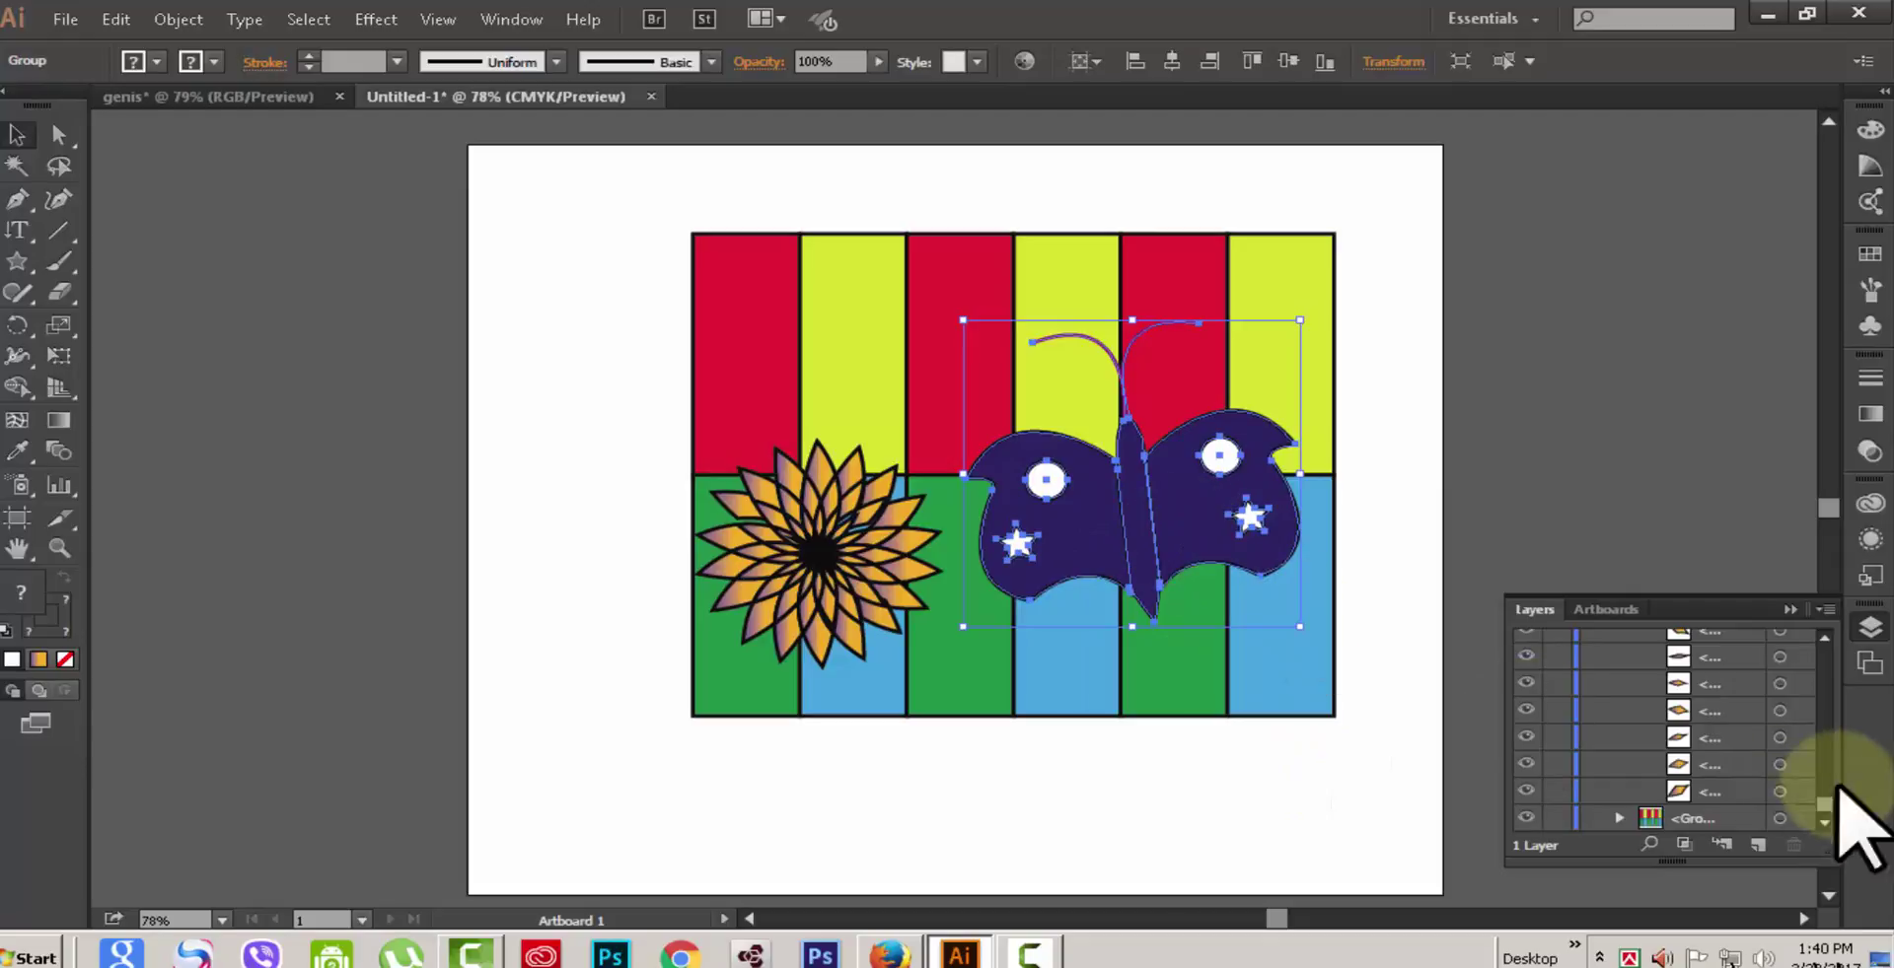
left_click_drag(1827, 804, 1831, 738)
left_click_drag(1761, 606, 1766, 128)
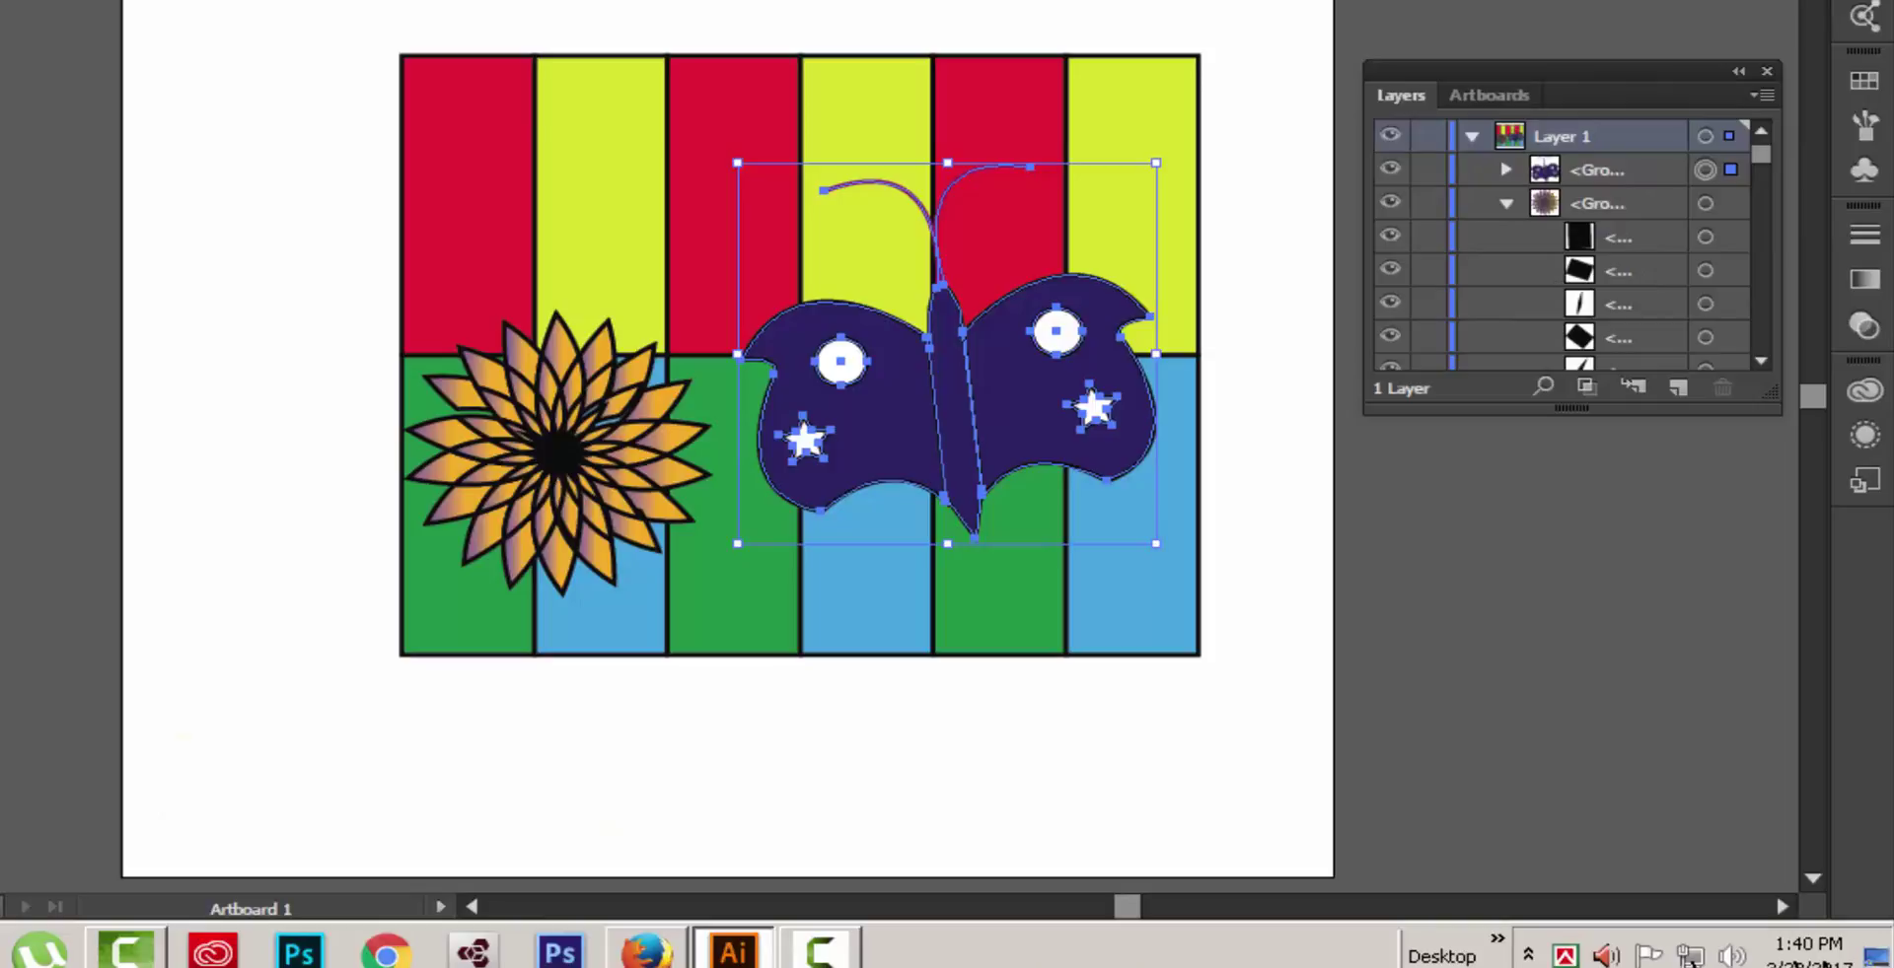
Step: Hide the selected butterfly group, and make it visible again through its entry in the Layers panel
left_click(178, 19)
mouse_move(259, 134)
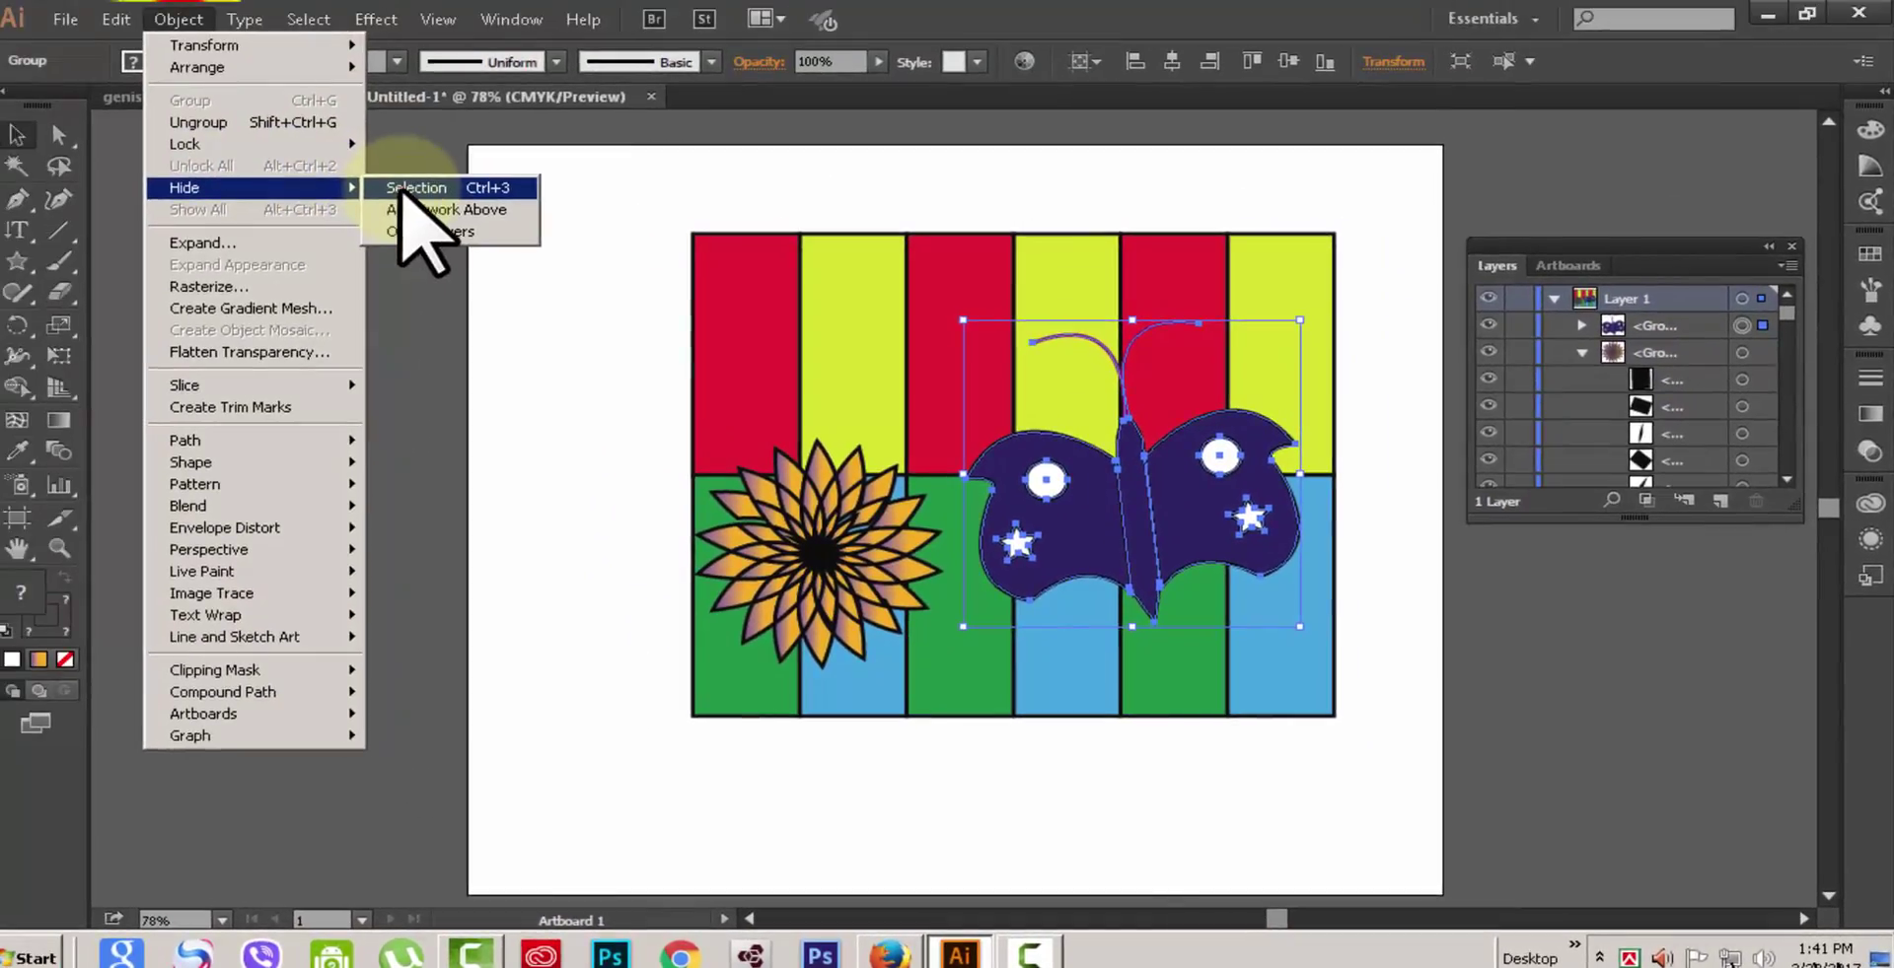
left_click(401, 189)
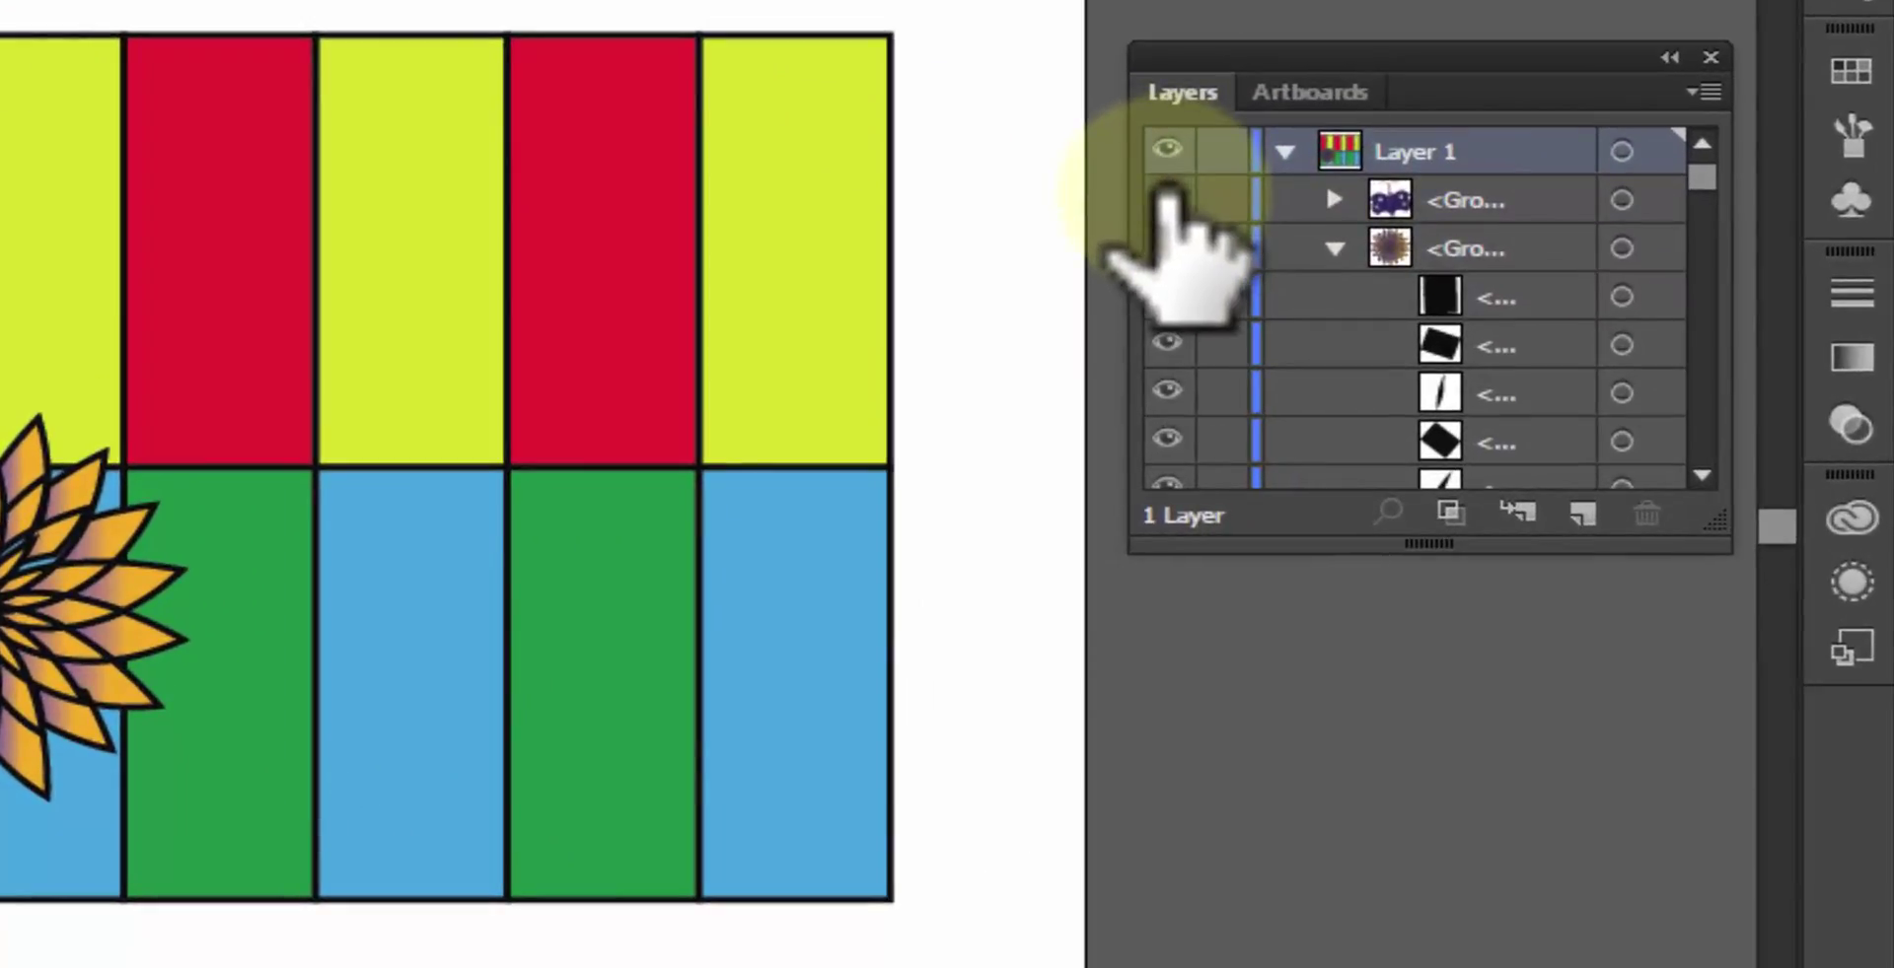
left_click(1166, 195)
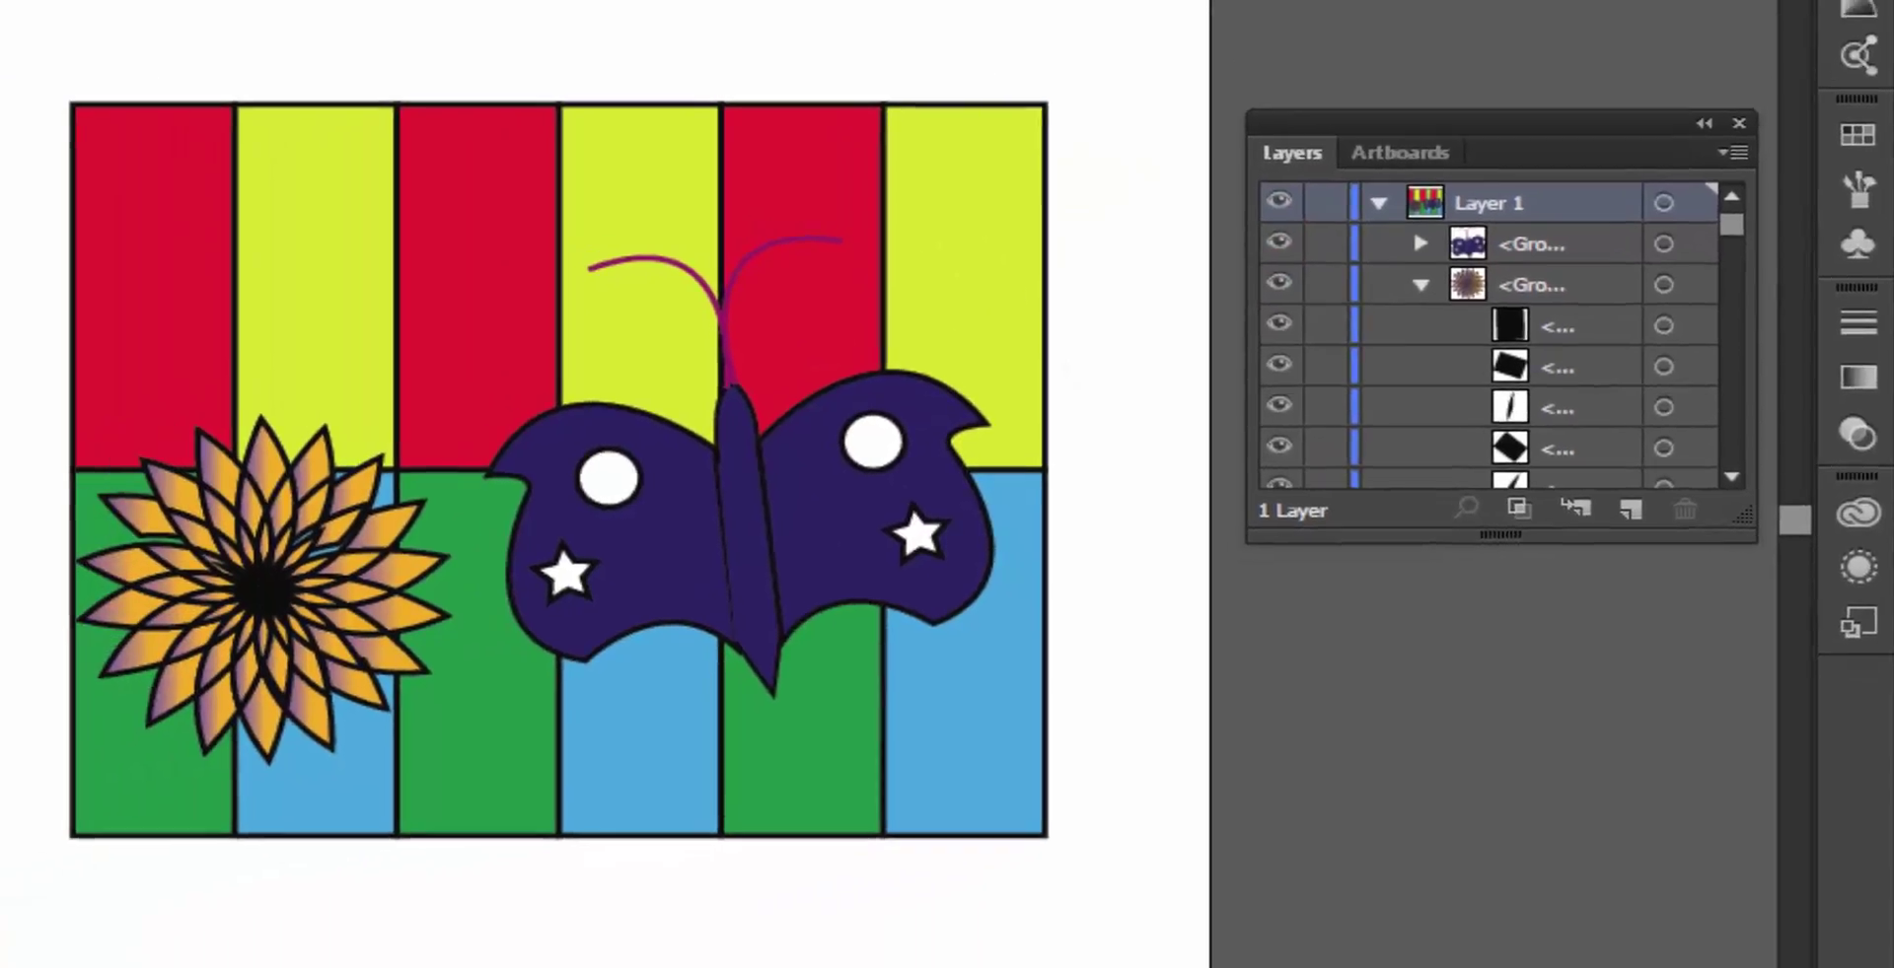
Step: Check whether the Show All command is available, and close the floating Layers panel
left_click(112, 5)
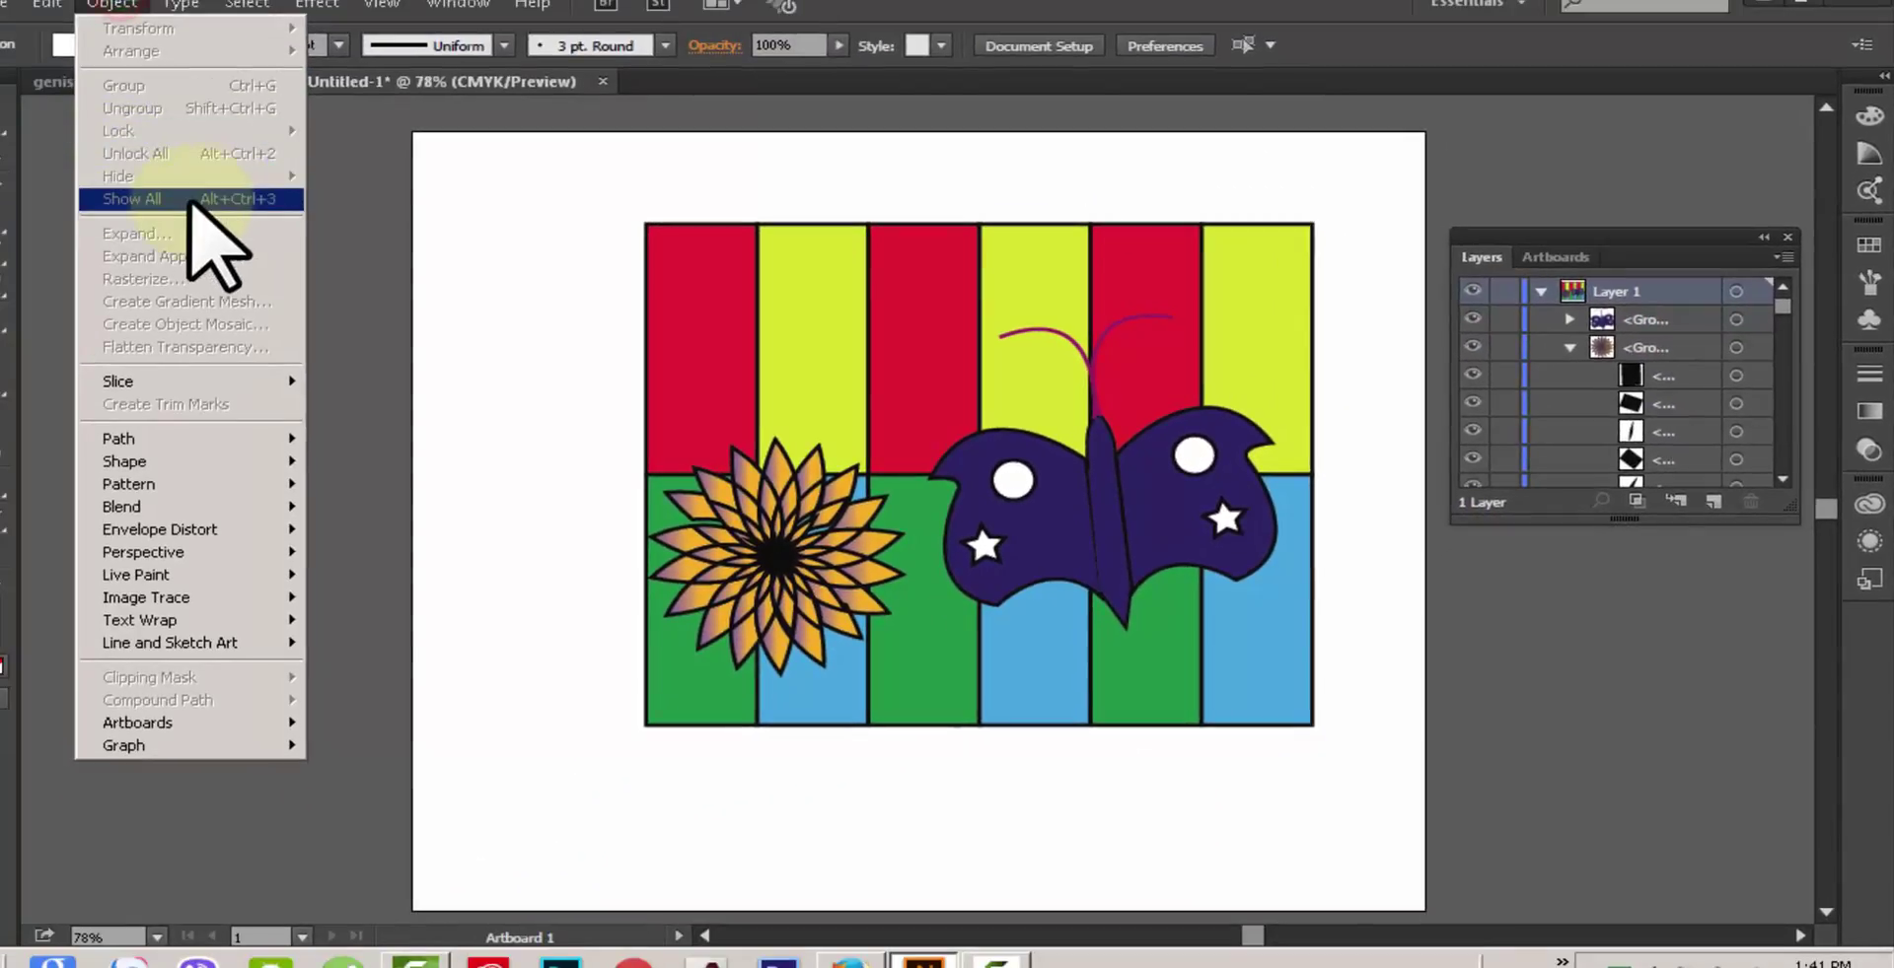
left_click(1578, 753)
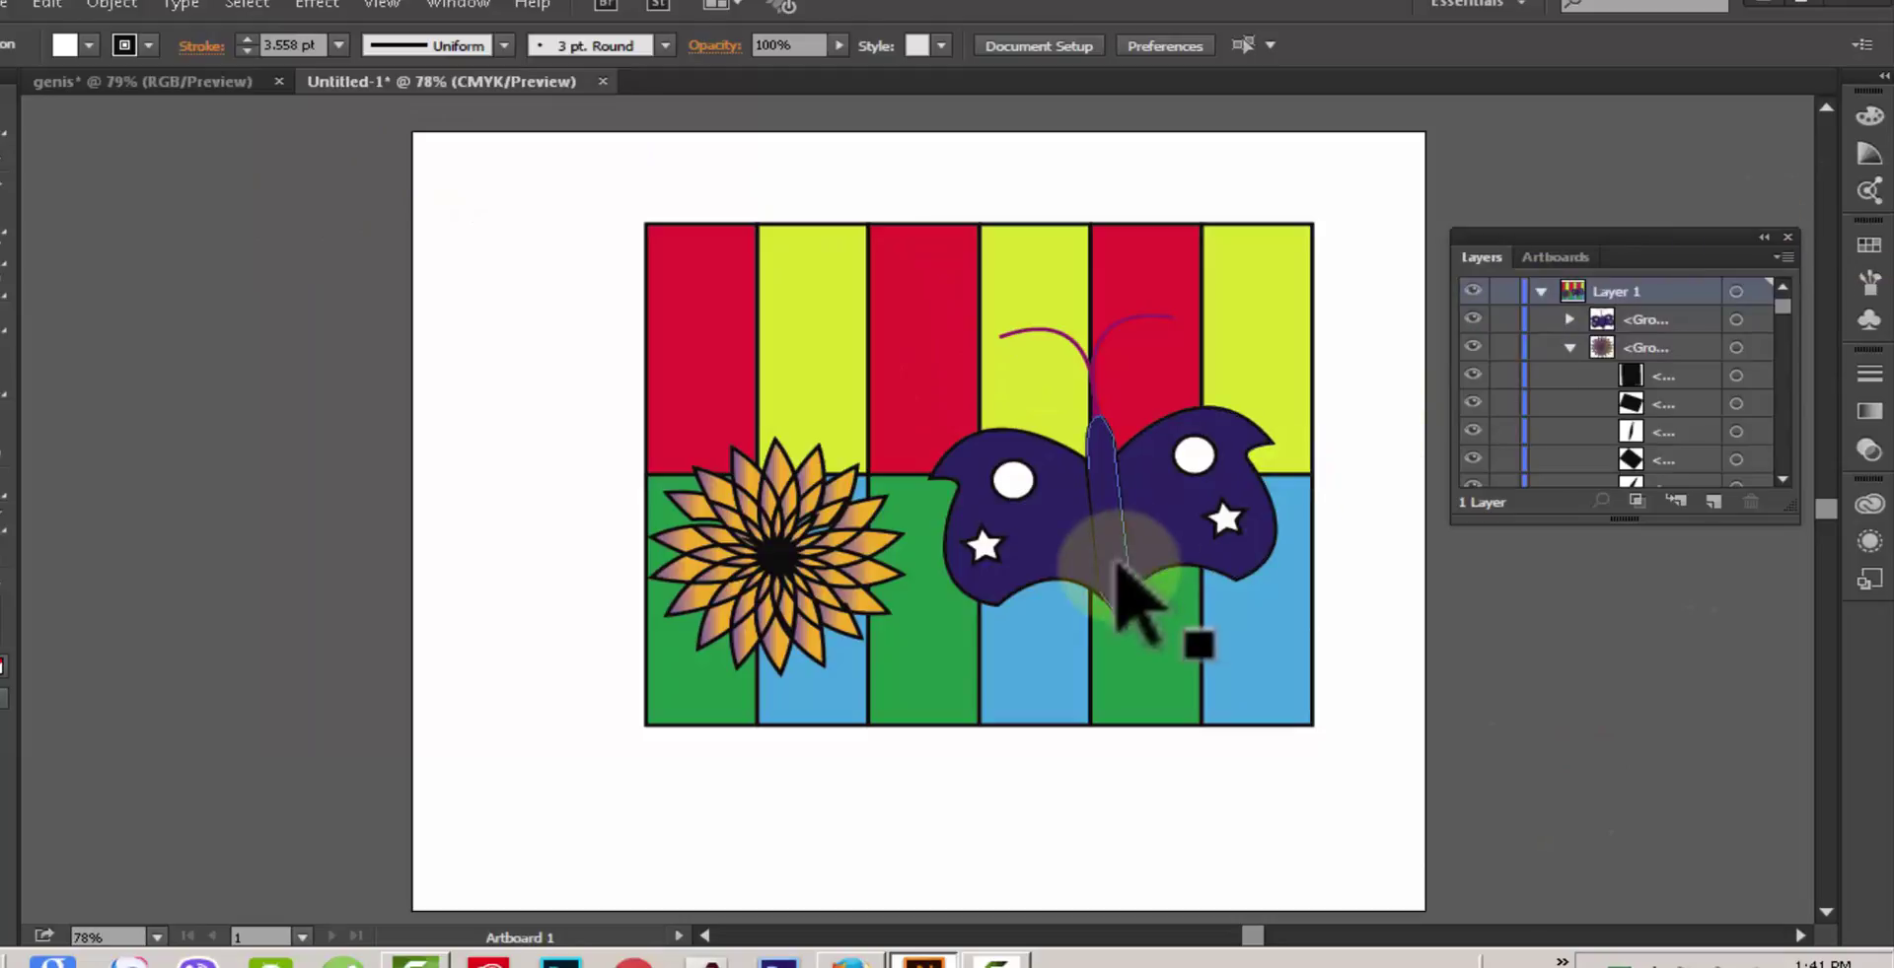
left_click(1299, 434)
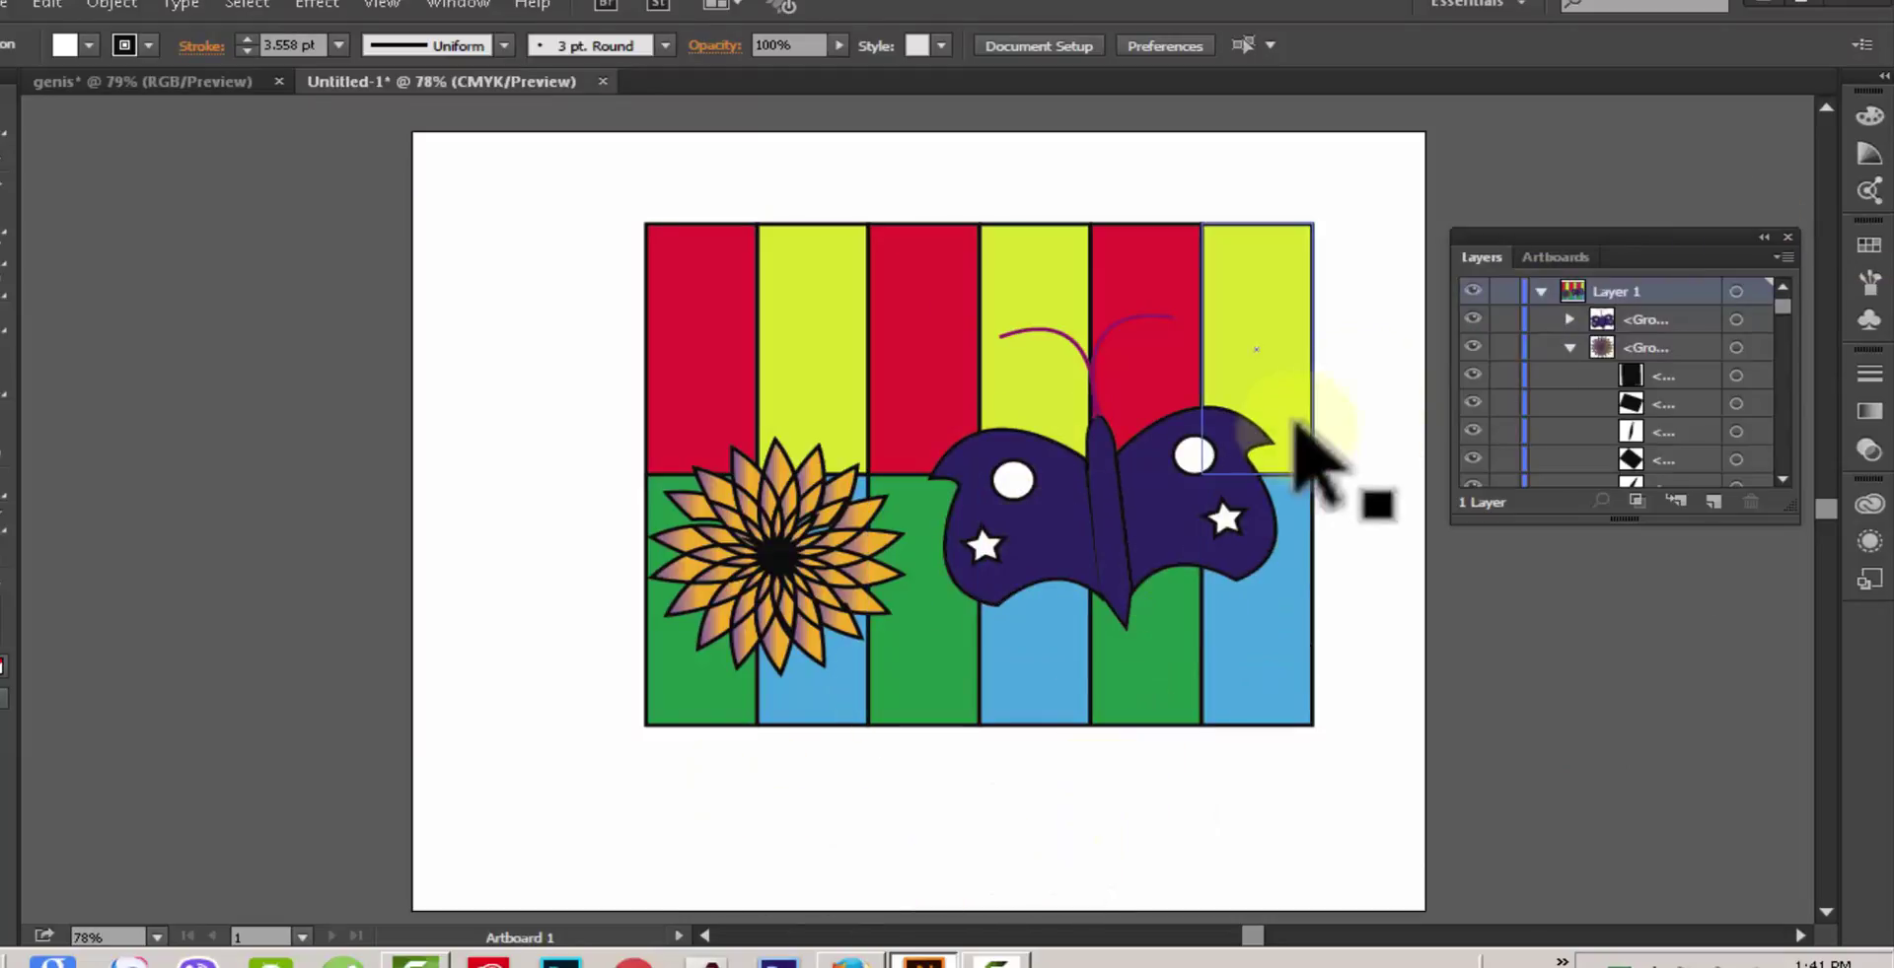
left_click(1787, 235)
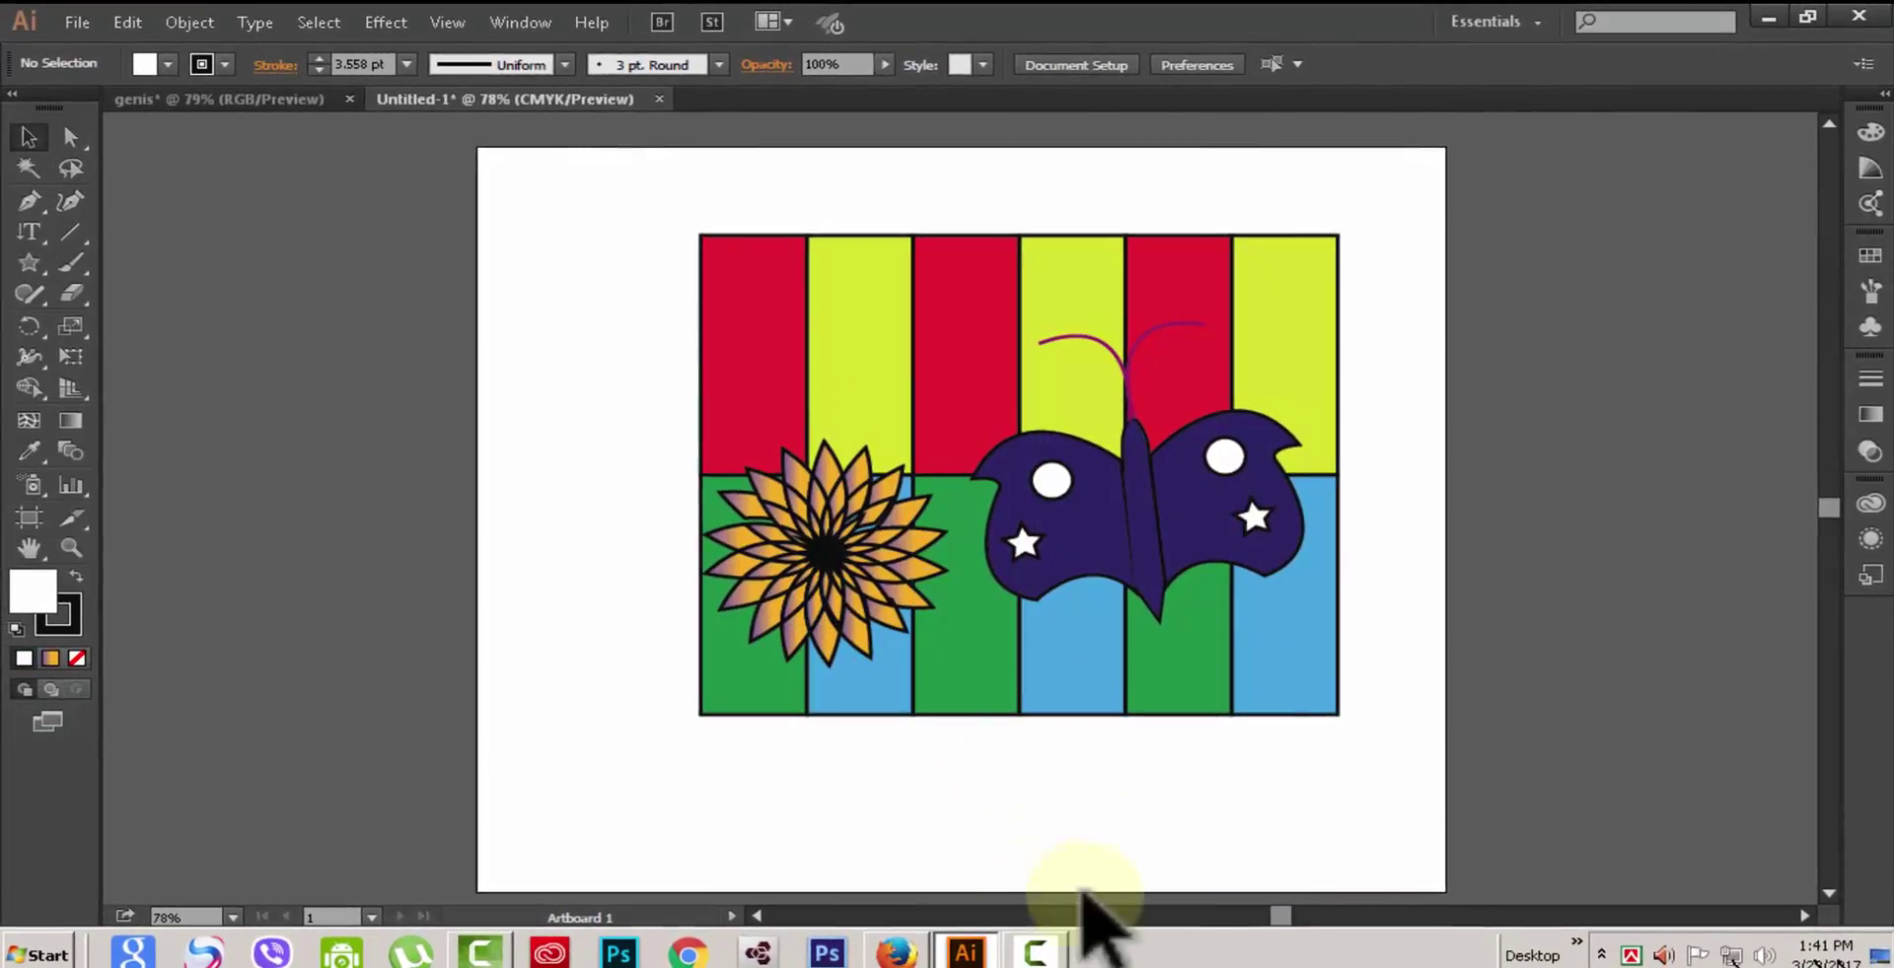
Step: Select the flower, butterfly and striped background together, move them slightly down and left on the artboard, and clear the selection
left_click_drag(605, 211, 1430, 816)
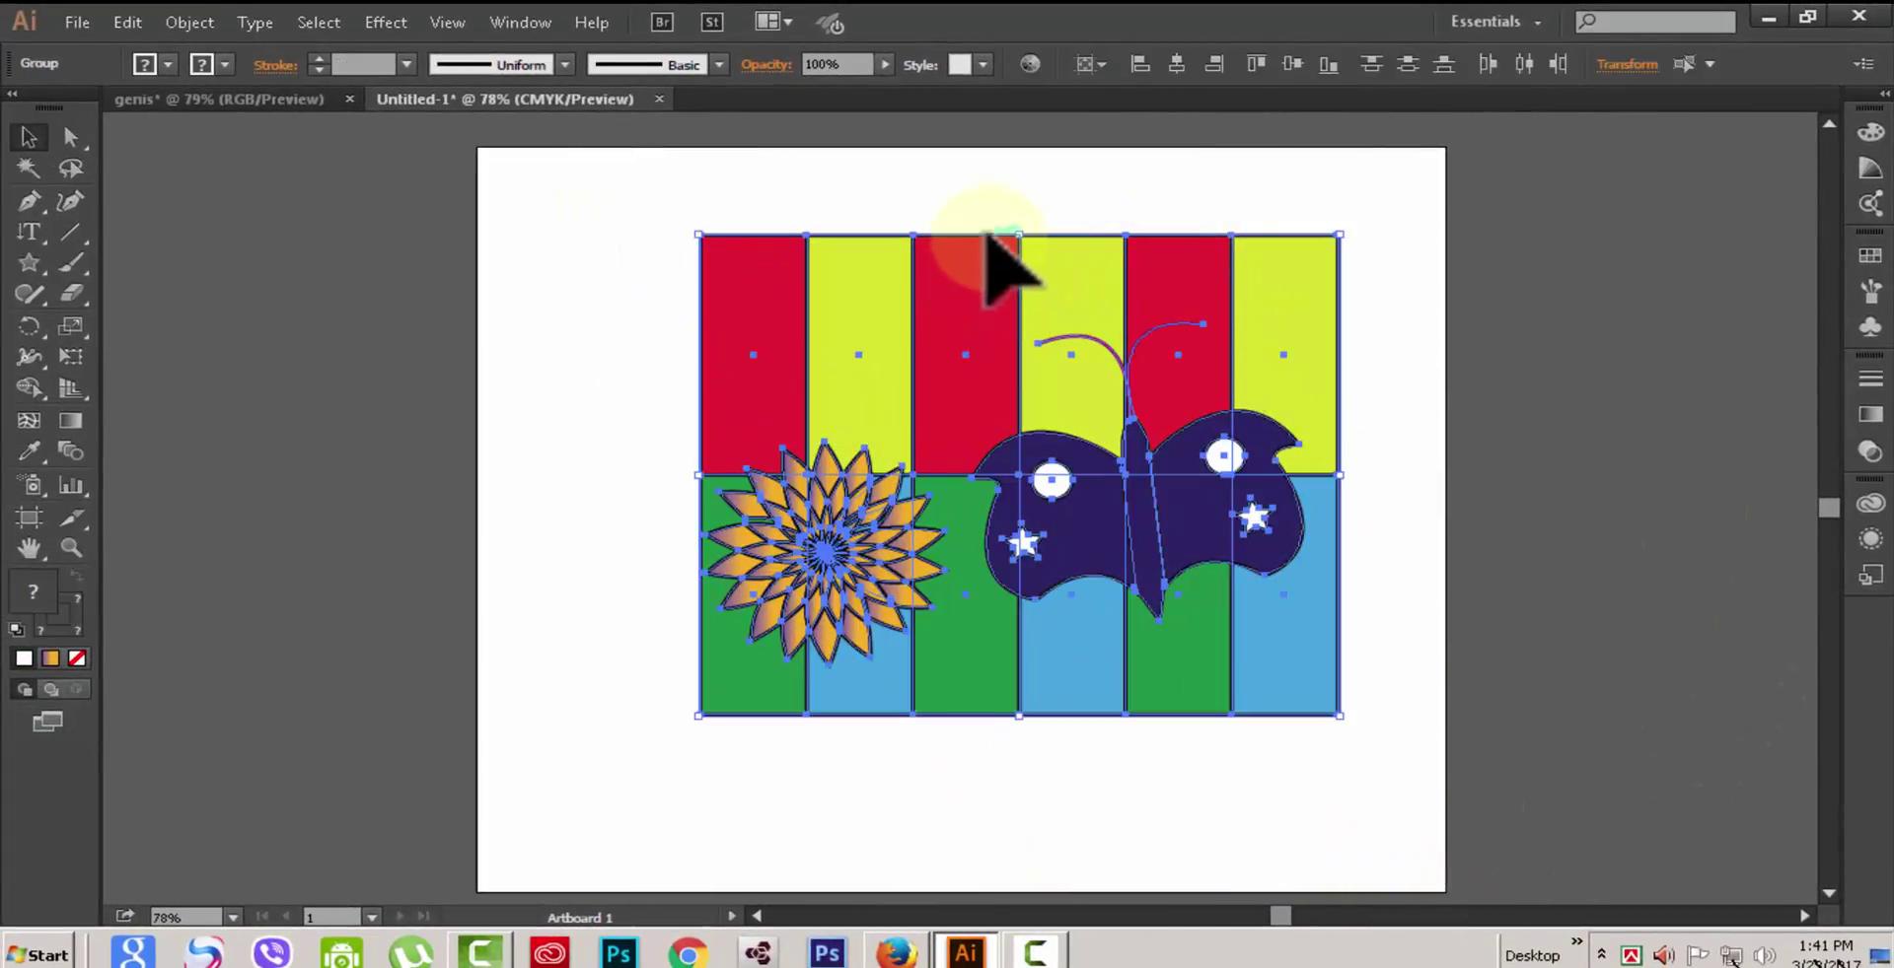
left_click_drag(961, 280, 926, 337)
left_click(1518, 412)
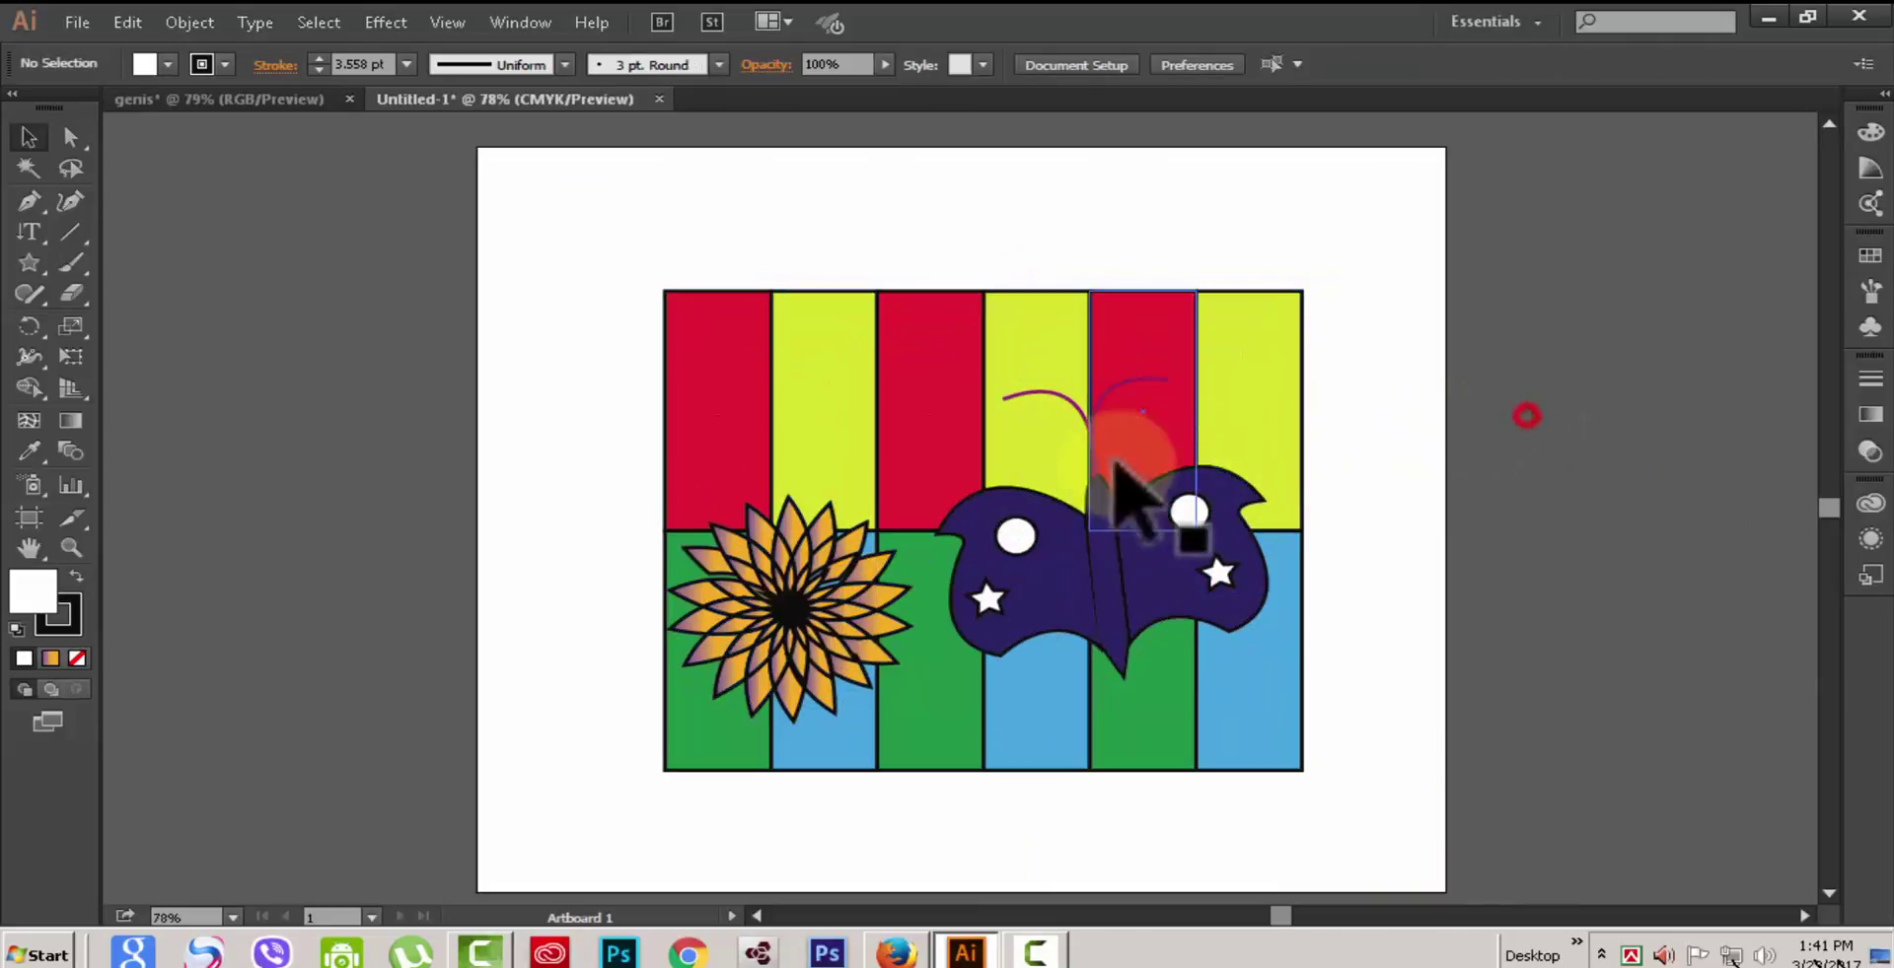
Step: Move only the striped background slightly, deselect it, and reselect all its stripes to shift them further down and left behind the flower and butterfly
mouse_move(939, 454)
left_mouse_down()
mouse_move(1107, 592)
mouse_move(956, 423)
mouse_move(981, 495)
mouse_move(964, 471)
left_mouse_up()
left_click(1497, 471)
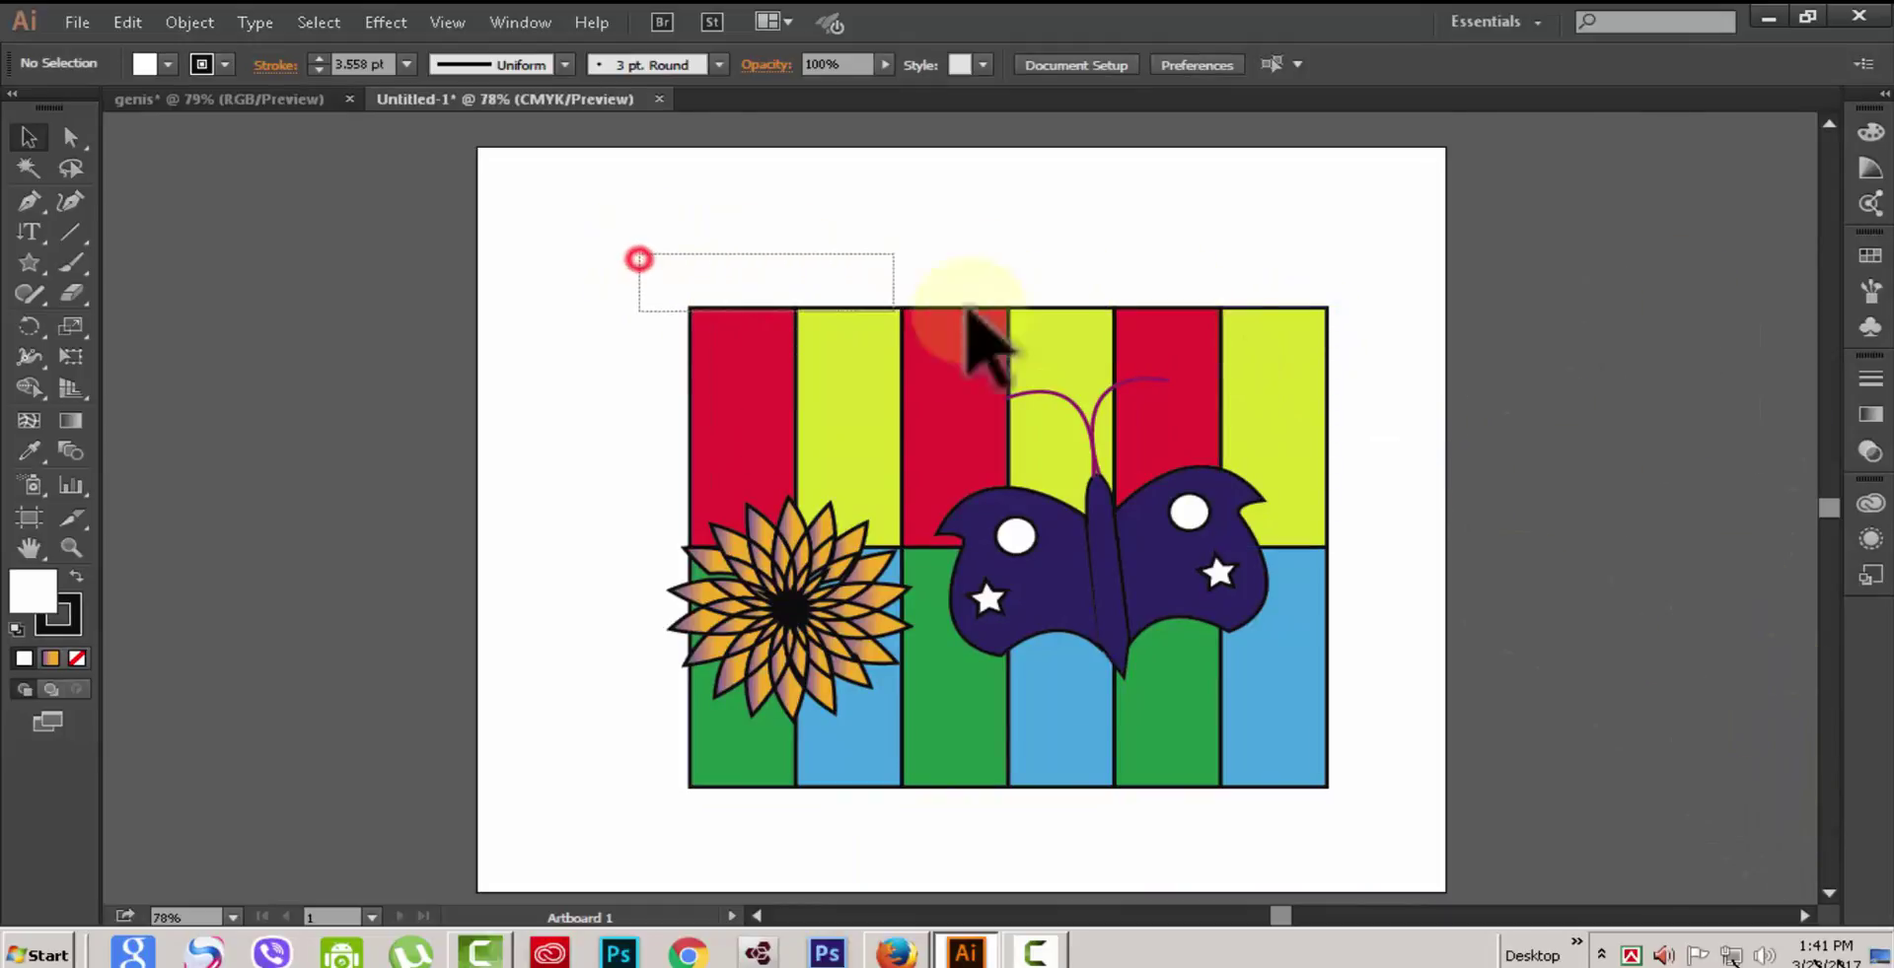
left_click_drag(967, 309, 1354, 330)
left_click_drag(1235, 303, 1284, 348)
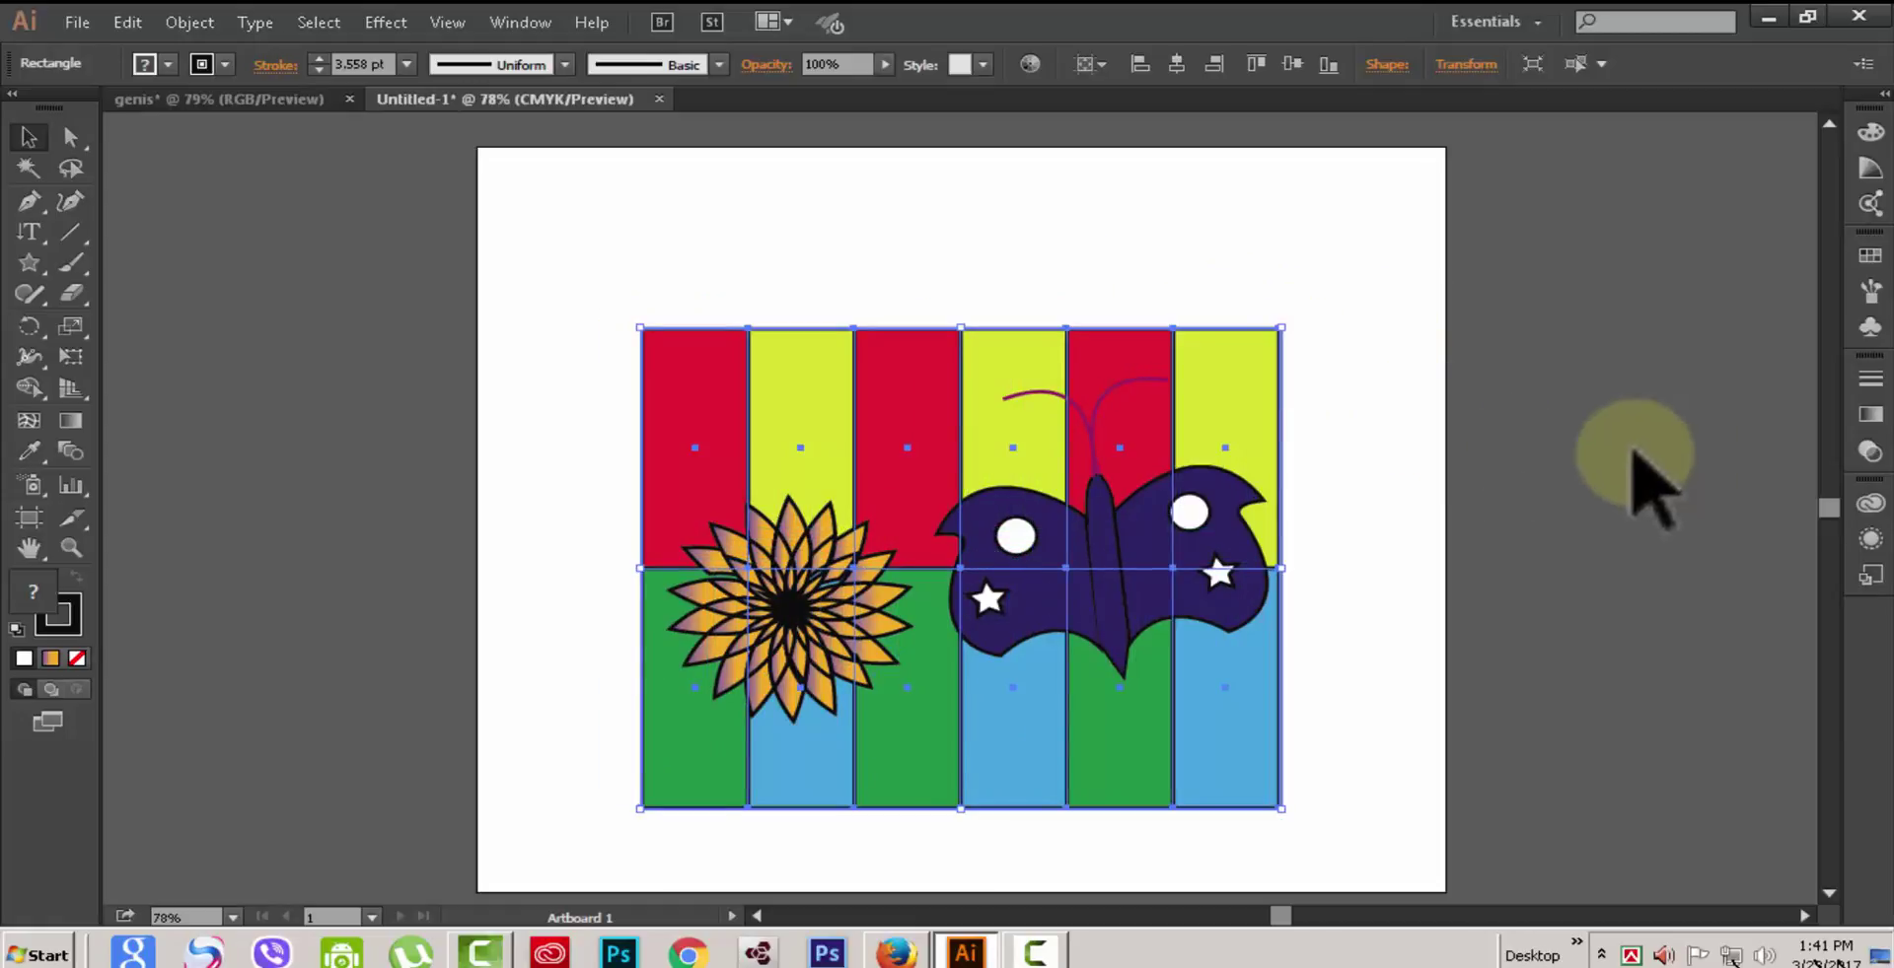